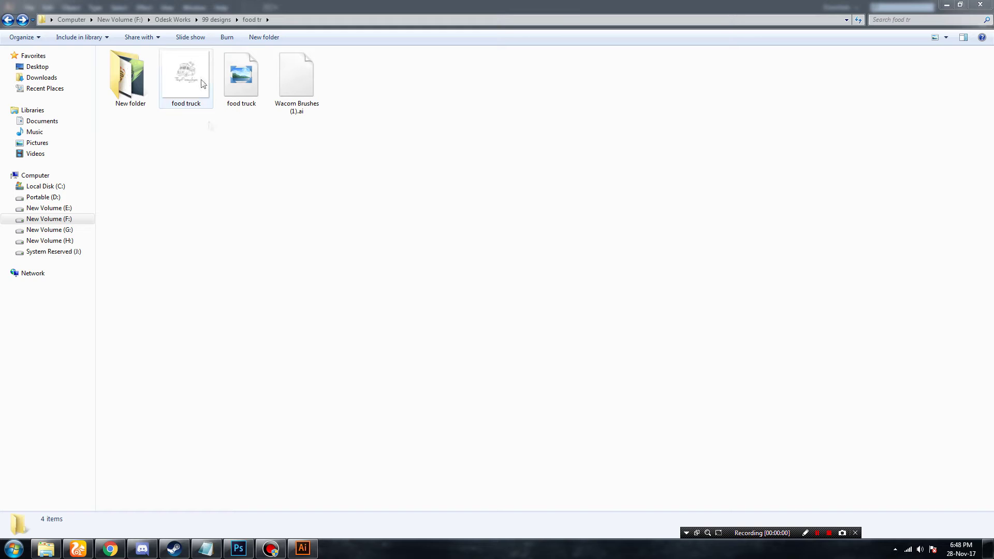
# Preview the food truck sketch, then open Wacom Brushes (1).ai in Illustrator.
pyautogui.doubleClick(207, 76)
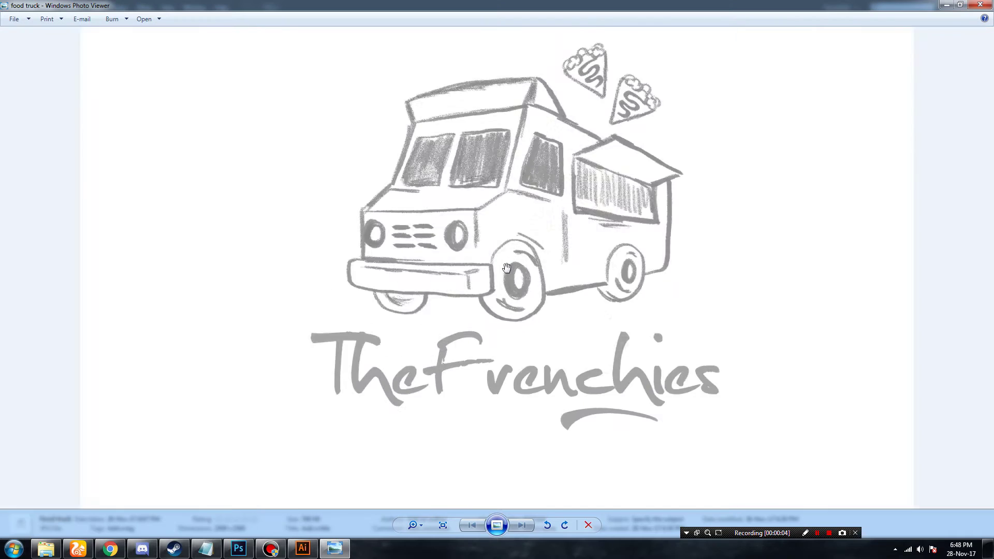
pyautogui.scroll(-2, 507, 267)
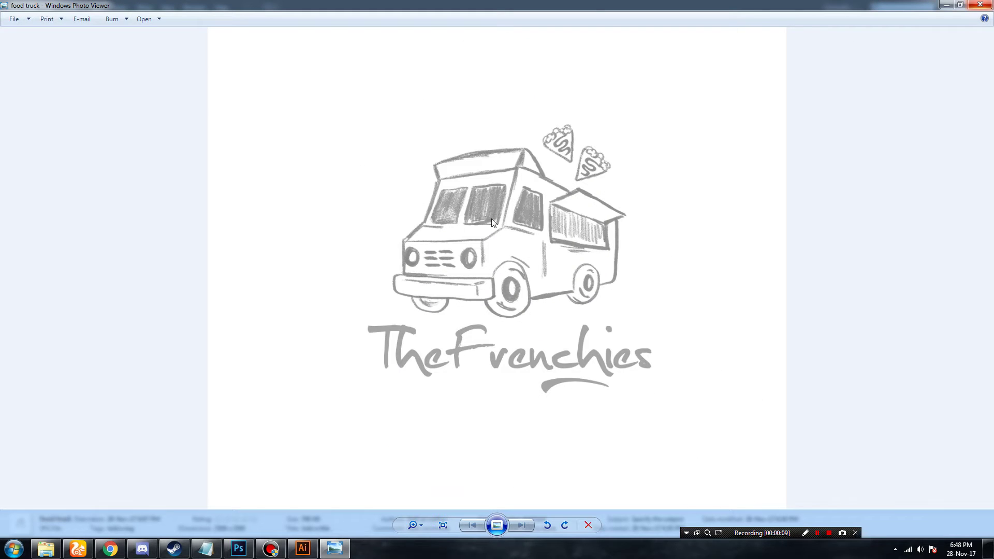
pyautogui.hotkey('alt', 'F4')
pyautogui.moveTo(307, 89); pyautogui.dragTo(303, 548)
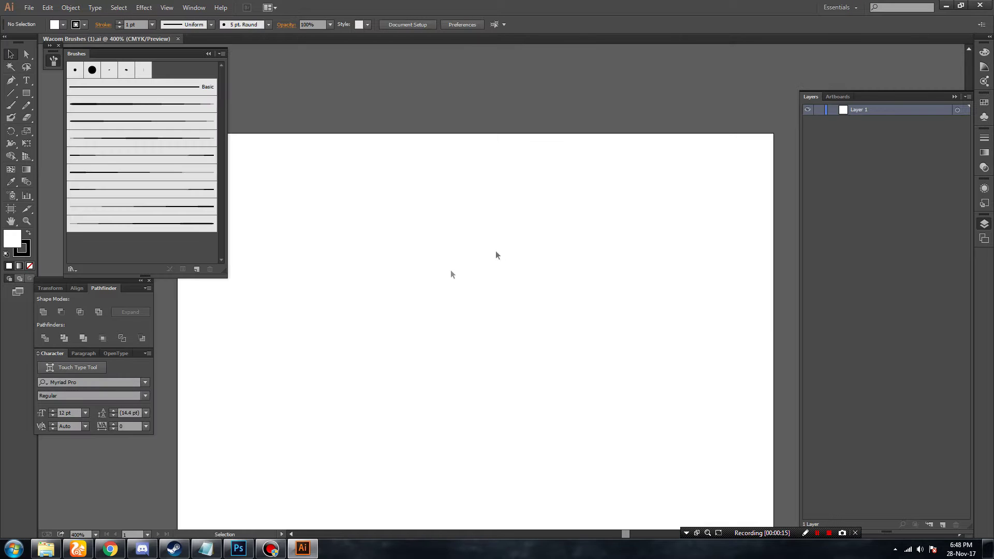
# Show rulers and add horizontal and vertical guides through the artboard centre.
pyautogui.hotkey('ctrl', '-')
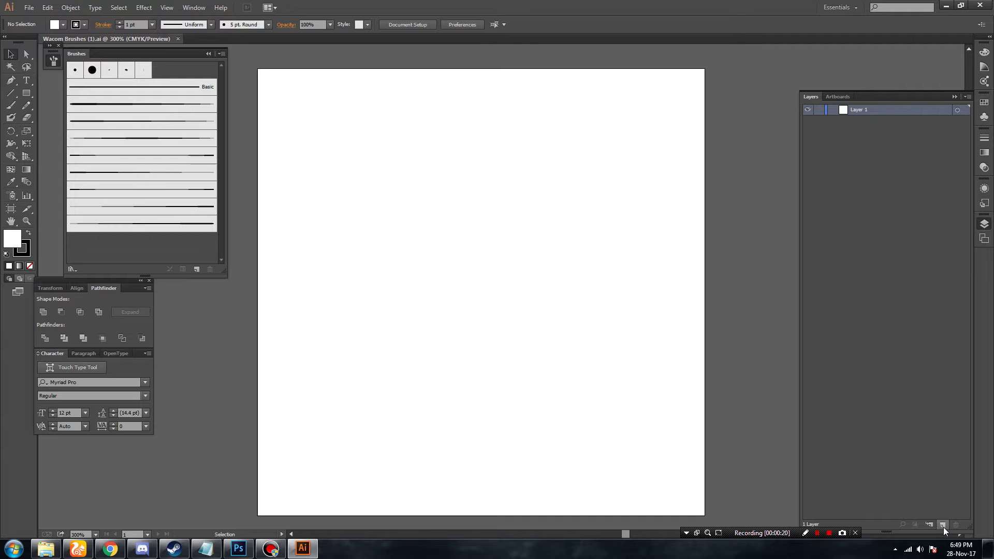
pyautogui.hotkey('ctrl', 'r')
pyautogui.moveTo(491, 49); pyautogui.dragTo(474, 289)
pyautogui.moveTo(42, 388); pyautogui.dragTo(476, 439)
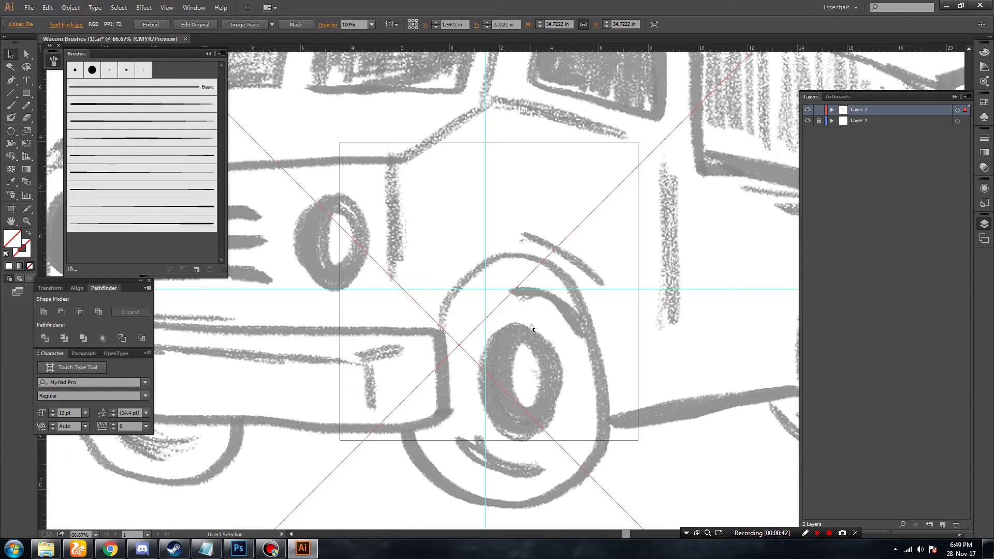
# Scale the truck sketch to fit the artboard and centre it on the guides.
pyautogui.hotkey('ctrl', '-')
pyautogui.hotkey('ctrl', '-')
pyautogui.hotkey('ctrl', '-')
pyautogui.moveTo(662, 459)
pyautogui.mouseDown()
pyautogui.moveTo(523, 313)
pyautogui.moveTo(562, 266)
pyautogui.mouseUp()
pyautogui.hotkey('ctrl', '+')
pyautogui.hotkey('ctrl', '+')
pyautogui.hotkey('ctrl', '+')
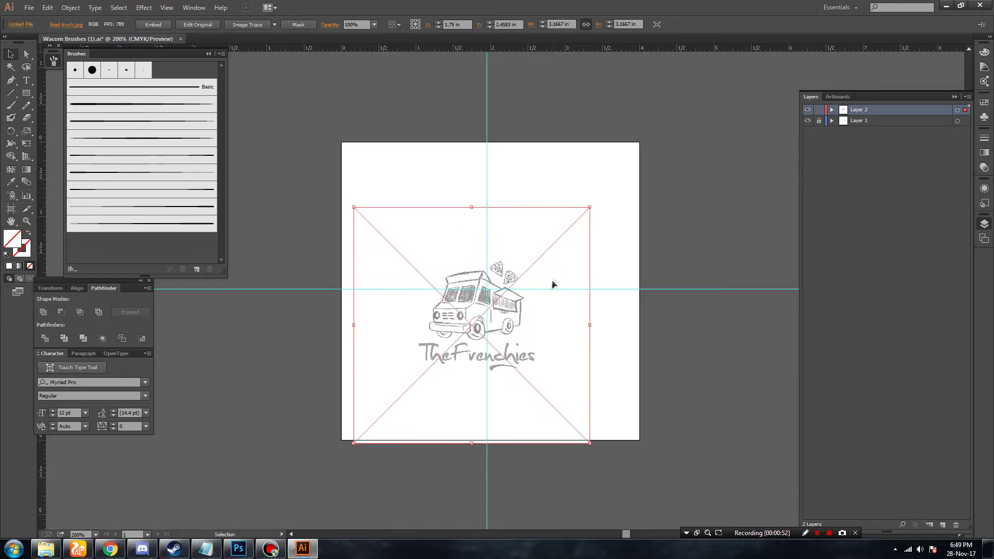
pyautogui.moveTo(605, 414); pyautogui.dragTo(628, 437)
pyautogui.moveTo(595, 376); pyautogui.dragTo(599, 374)
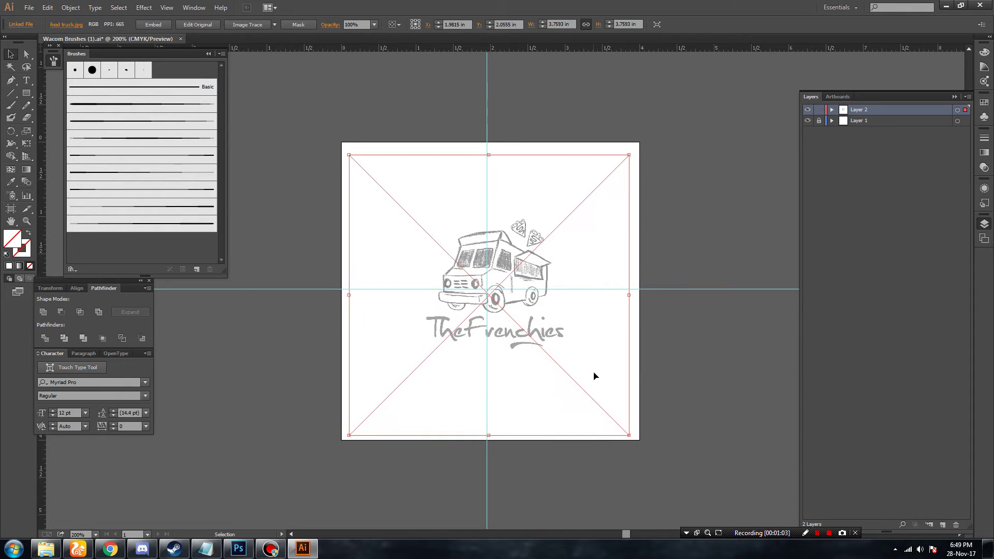
# Fade the sketch to 30% opacity and lock both layers.
pyautogui.click(374, 24)
pyautogui.click(387, 108)
pyautogui.click(819, 121)
pyautogui.click(820, 109)
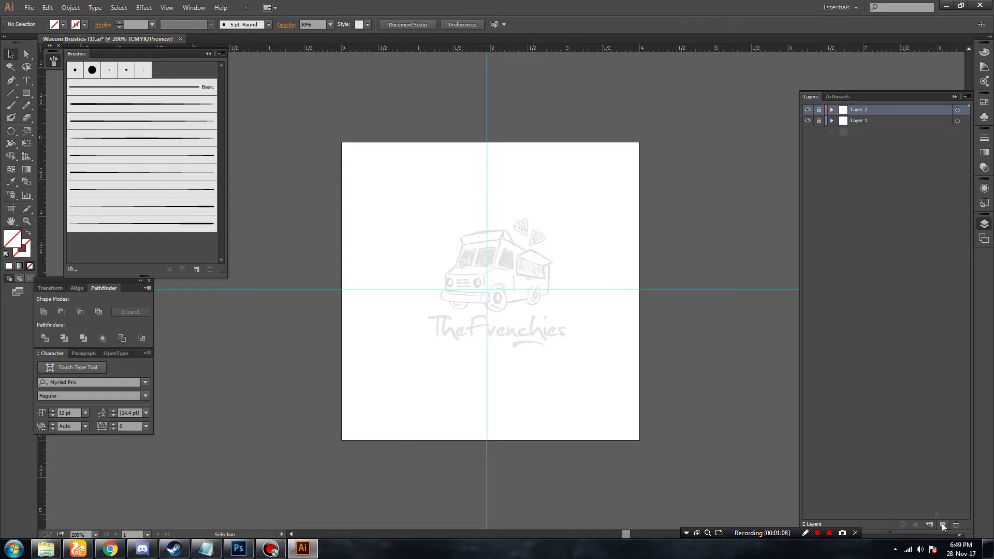
pyautogui.scroll(2, 590, 267)
# Pen-trace the windshield frame and give it a thick tapered black brush stroke.
pyautogui.hotkey('ctrl', '=')
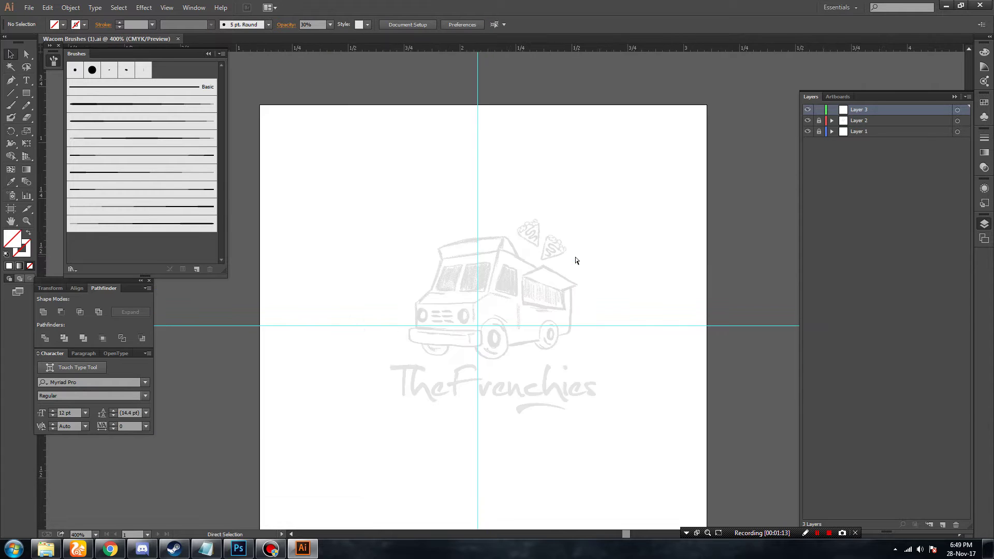
pyautogui.hotkey('ctrl', '=')
pyautogui.hotkey('ctrl', '=')
pyautogui.hotkey('ctrl', '=')
pyautogui.click(307, 292)
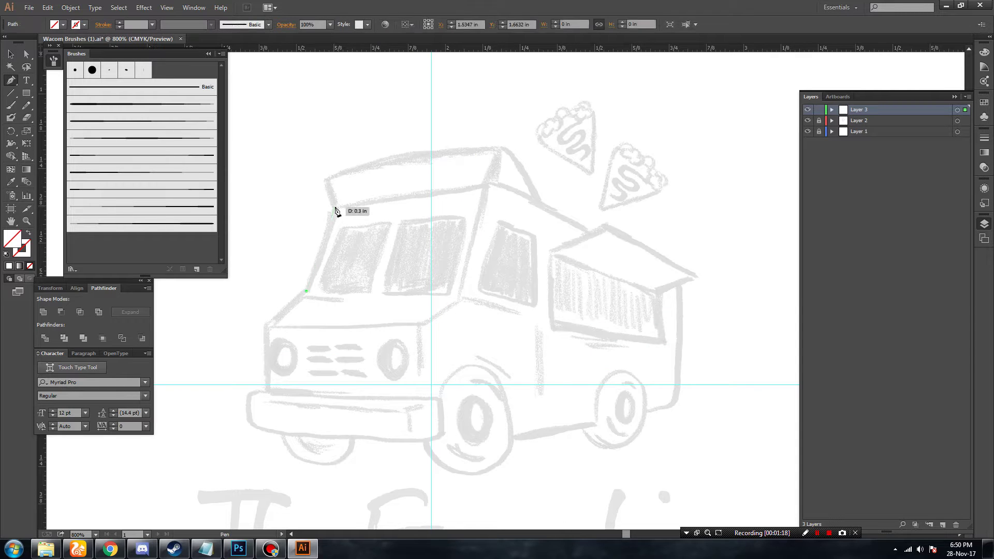
pyautogui.click(334, 208)
pyautogui.click(461, 292)
pyautogui.press('v')
pyautogui.click(110, 121)
pyautogui.click(126, 139)
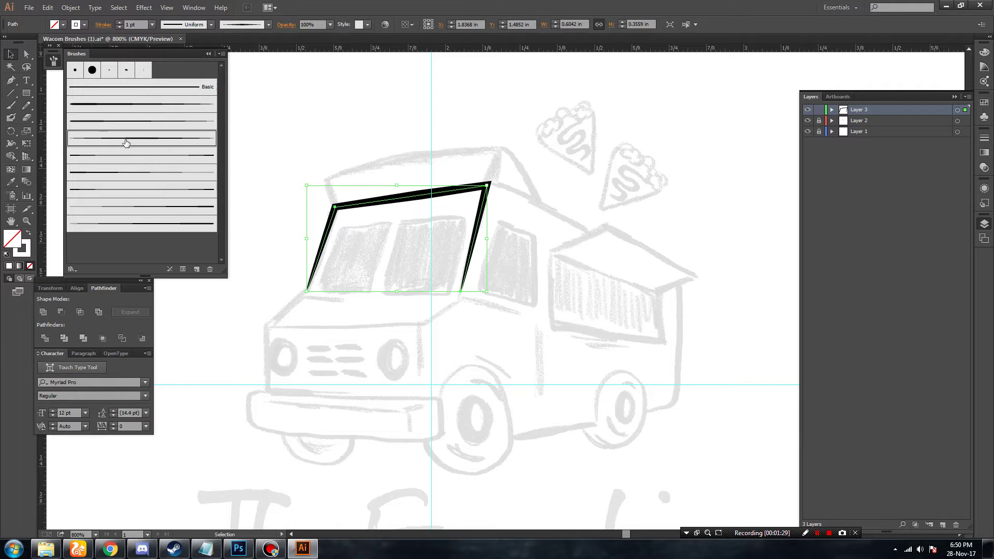
pyautogui.click(361, 135)
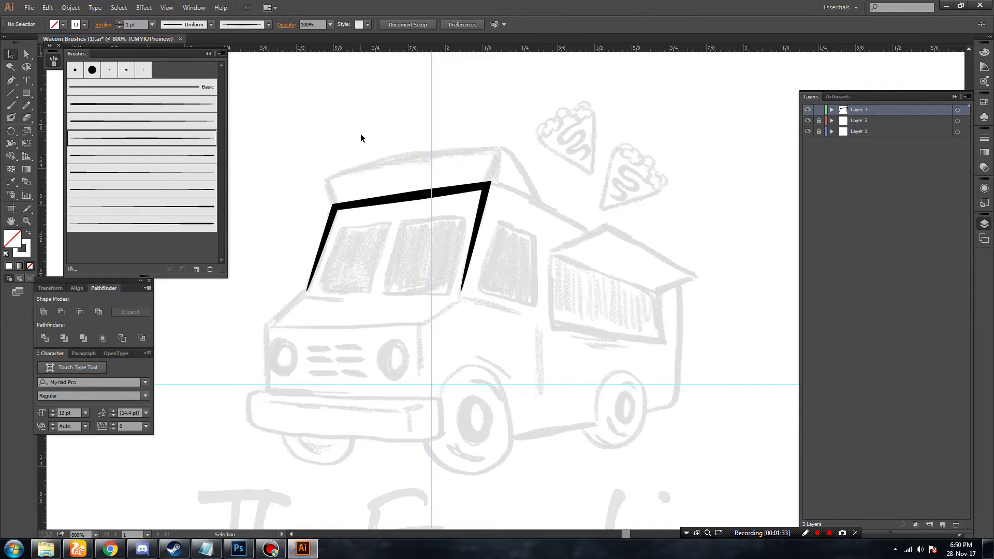
# Draw the hood edge below the windshield with the same tapered brush.
pyautogui.press('p')
pyautogui.click(305, 291)
pyautogui.click(265, 327)
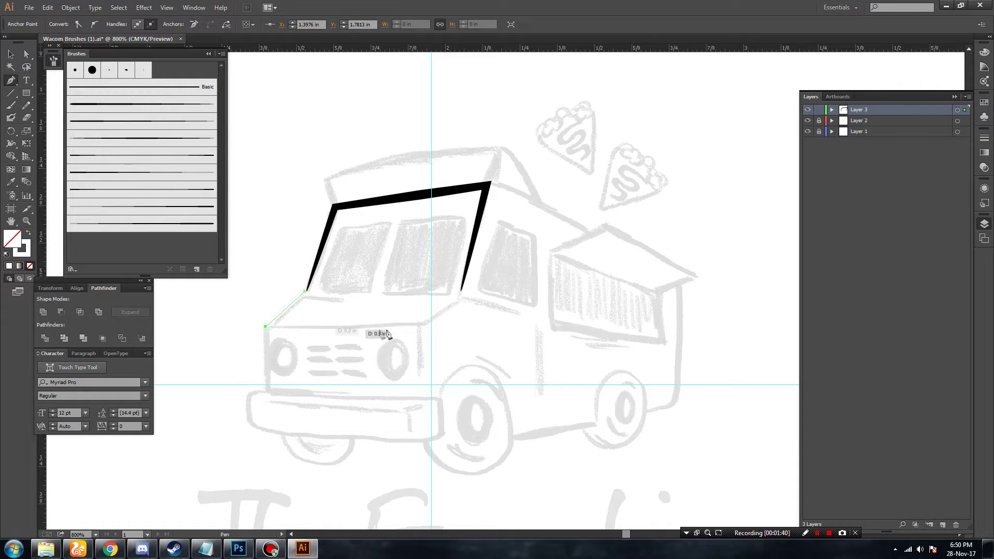
pyautogui.click(424, 327)
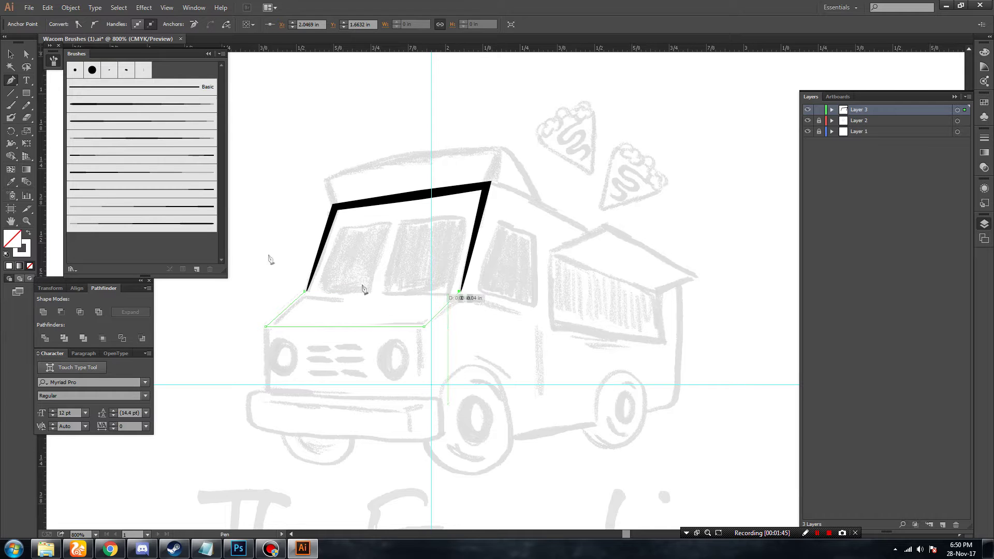
pyautogui.press('v')
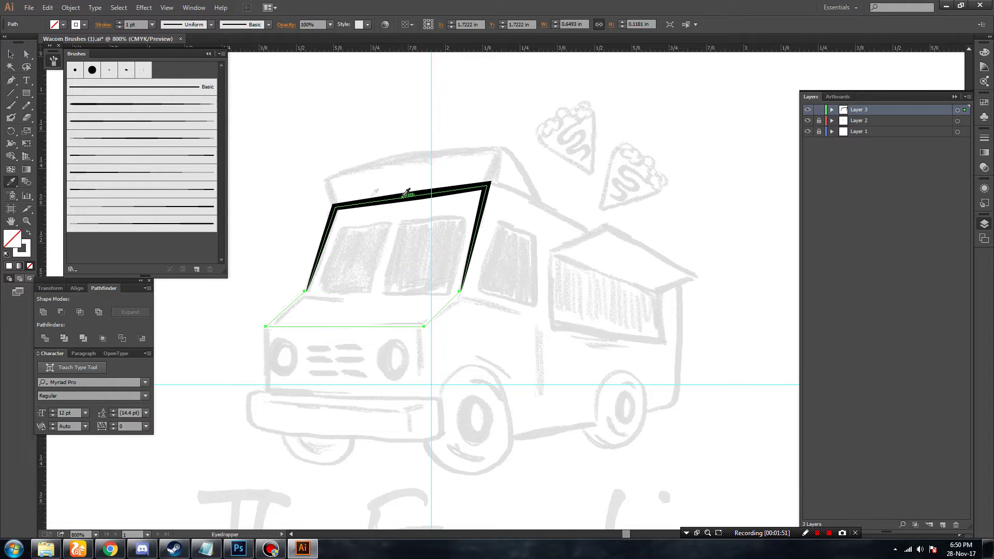
pyautogui.click(150, 139)
pyautogui.click(364, 361)
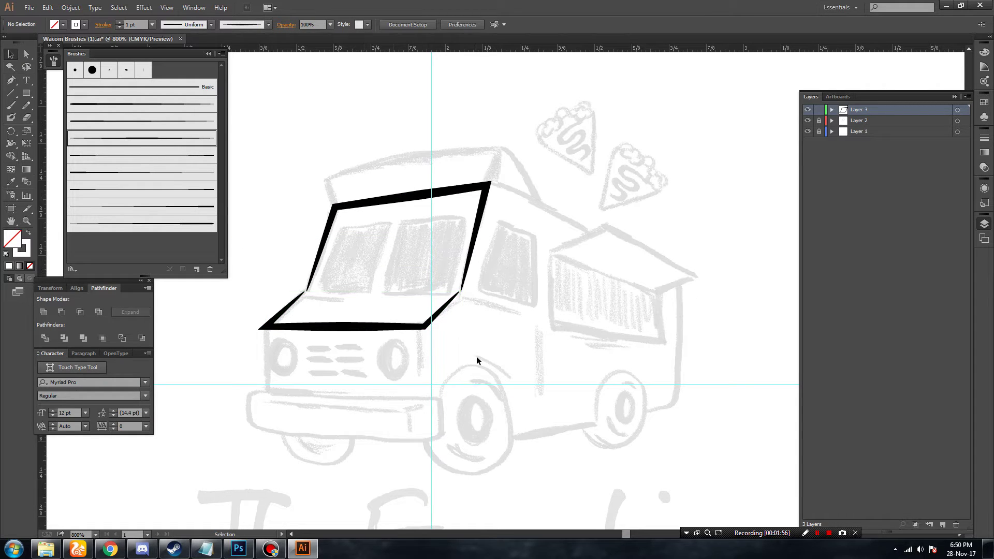
# Move both ends of the hood line up to meet the windshield frame.
pyautogui.moveTo(513, 311); pyautogui.dragTo(532, 345)
pyautogui.hotkey('ctrl', '=')
pyautogui.hotkey('ctrl', '=')
pyautogui.press('a')
pyautogui.moveTo(587, 300); pyautogui.dragTo(604, 286)
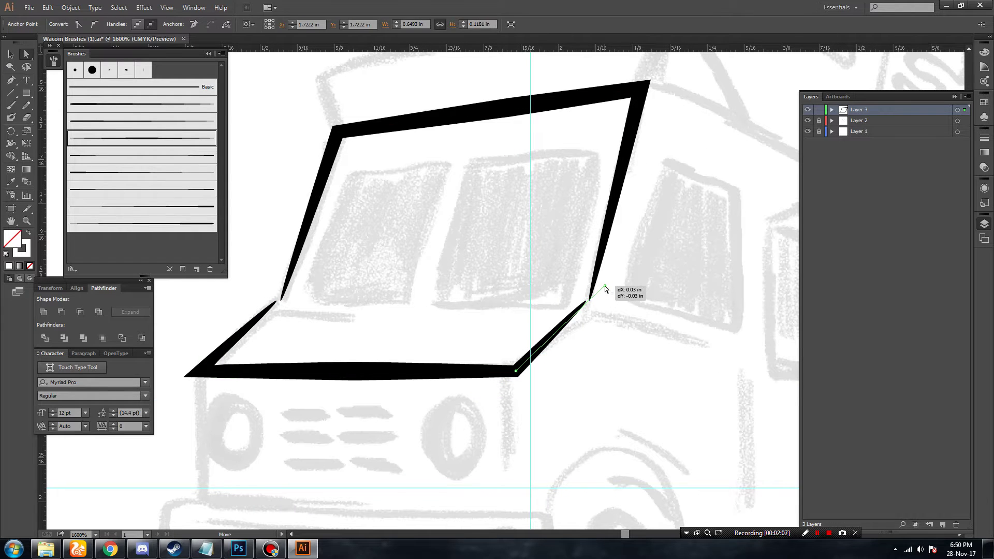
pyautogui.moveTo(276, 303); pyautogui.dragTo(294, 286)
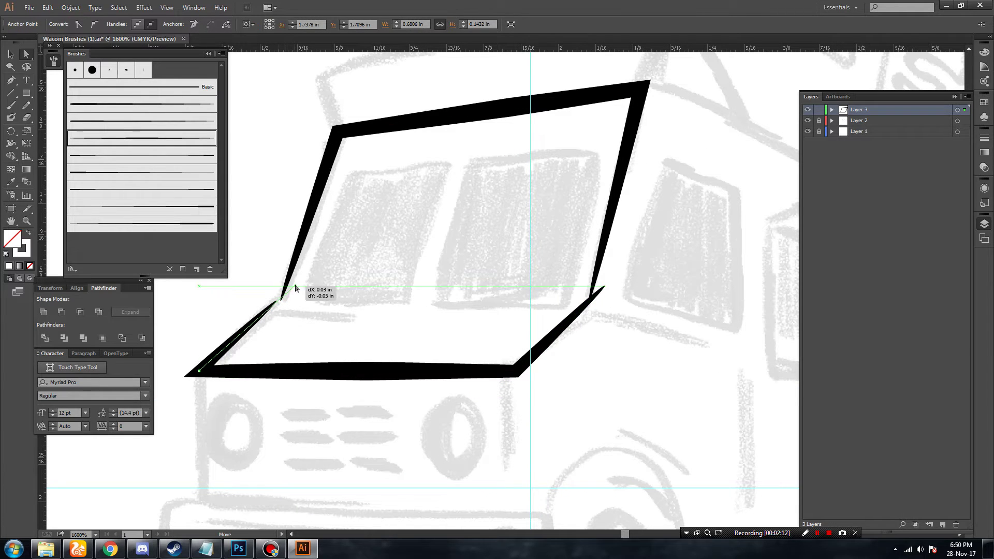
pyautogui.click(378, 271)
pyautogui.hotkey('ctrl', '-')
pyautogui.hotkey('ctrl', '-')
pyautogui.hotkey('ctrl', '-')
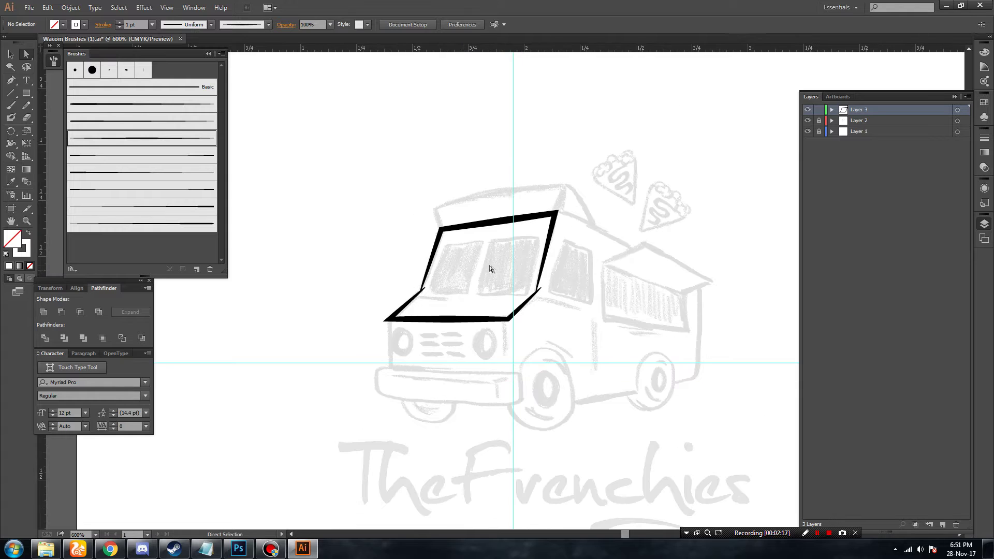
# Outline the awning with four points and apply a tapered brush stroke.
pyautogui.click(603, 265)
pyautogui.click(645, 244)
pyautogui.click(713, 282)
pyautogui.click(686, 295)
pyautogui.click(154, 137)
pyautogui.click(130, 122)
pyautogui.hotkey('ctrl', 'z')
pyautogui.click(138, 138)
pyautogui.click(378, 160)
# Trace the awning's lower edge and give it the same brush stroke.
pyautogui.scroll(1, 382, 196)
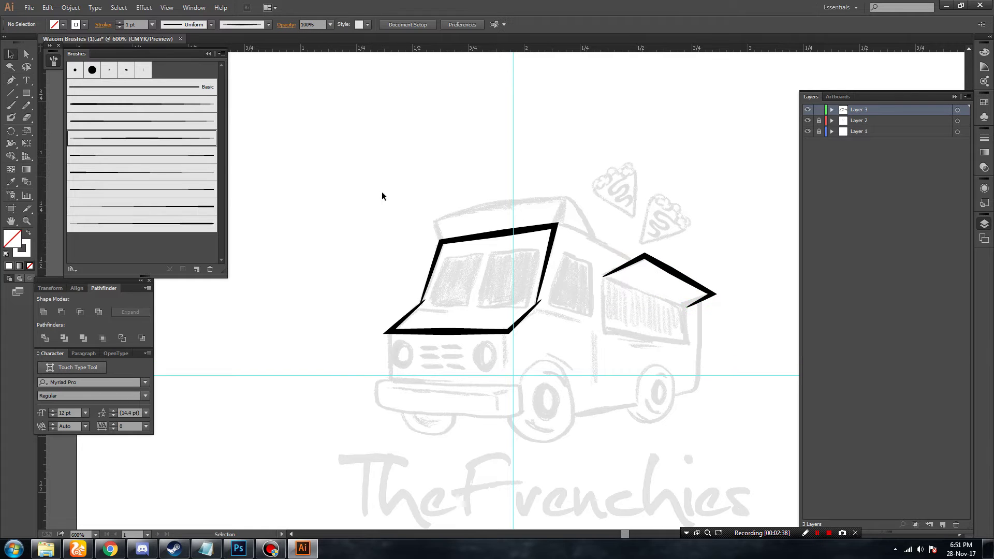
pyautogui.click(809, 122)
pyautogui.moveTo(685, 307); pyautogui.dragTo(689, 344)
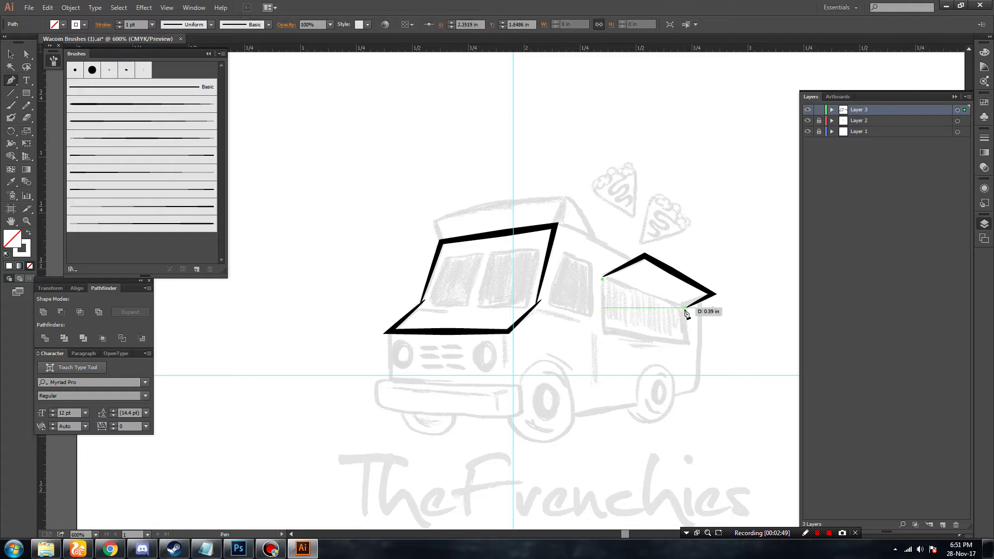
pyautogui.click(12, 55)
pyautogui.click(660, 314)
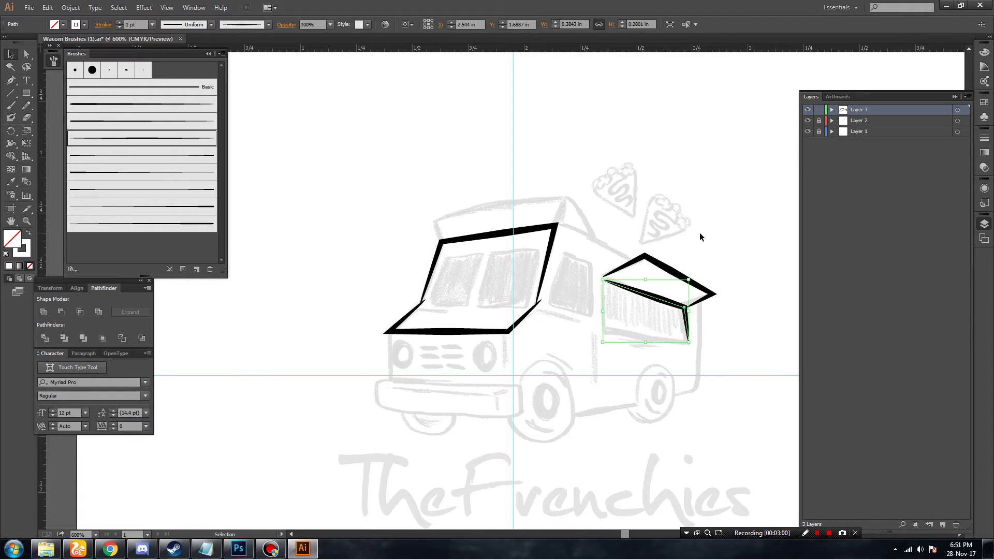
pyautogui.click(655, 309)
pyautogui.click(136, 121)
pyautogui.click(587, 174)
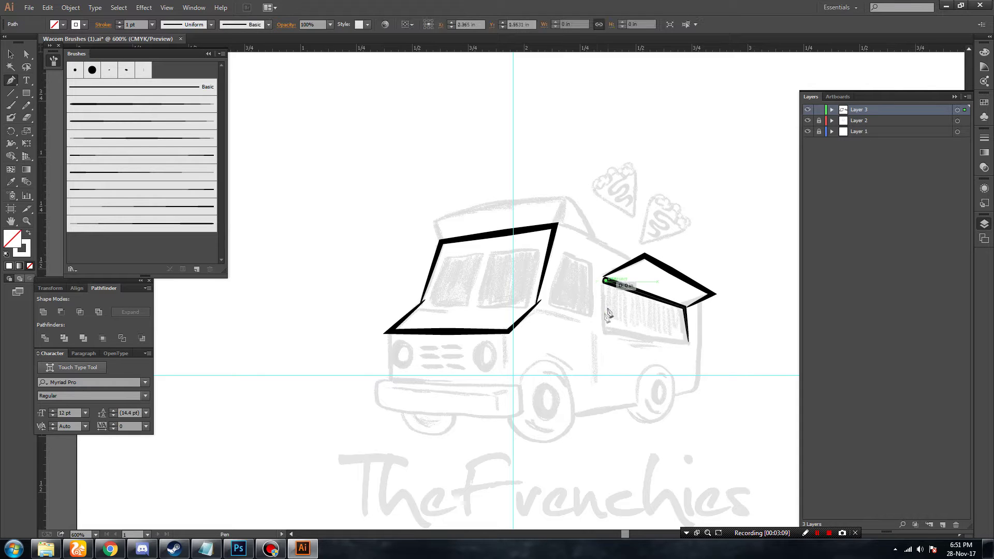
# Trace the serving hatch outline with a straight bottom edge and brush it.
pyautogui.click(604, 280)
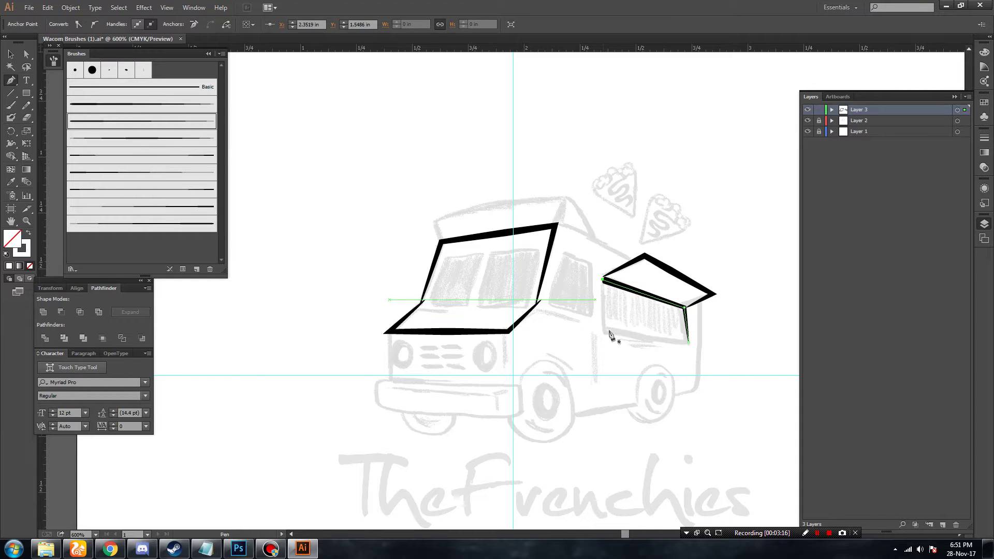
pyautogui.hotkey('ctrl', 'shift', 'a')
pyautogui.moveTo(627, 342)
pyautogui.mouseDown()
pyautogui.moveTo(490, 336)
pyautogui.moveTo(514, 352)
pyautogui.mouseUp()
pyautogui.hotkey('ctrl', '+')
pyautogui.click(426, 270)
pyautogui.click(429, 368)
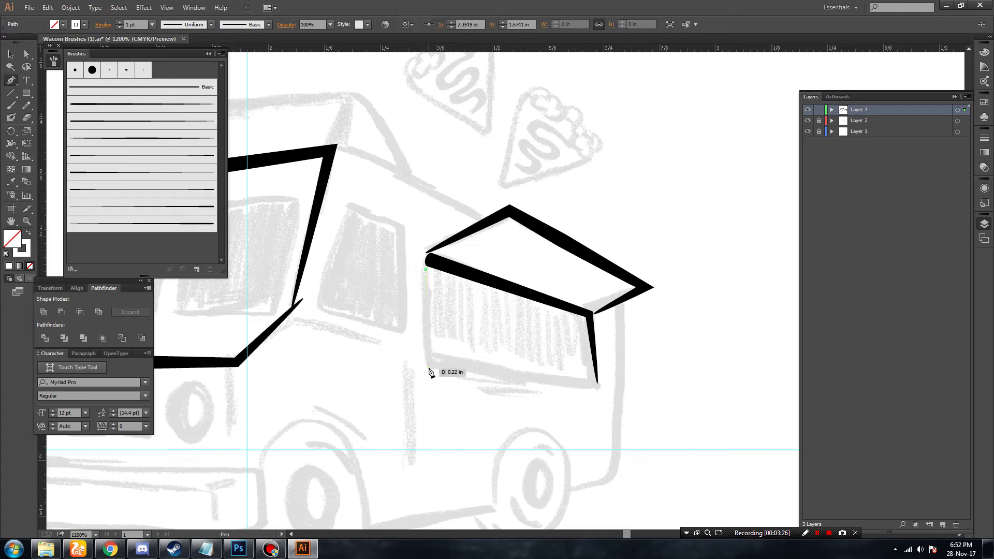
pyautogui.moveTo(598, 385); pyautogui.dragTo(599, 394)
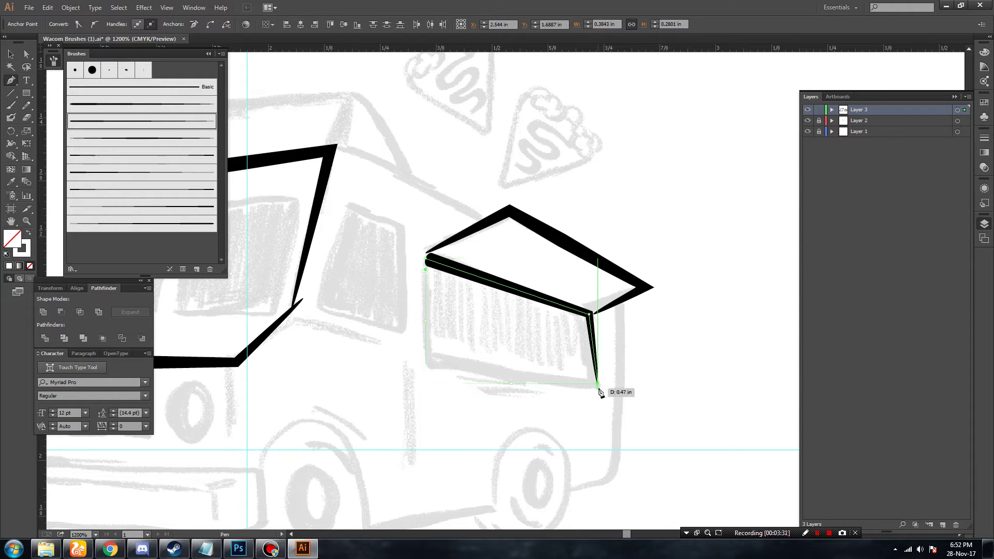
pyautogui.click(429, 362)
pyautogui.click(598, 386)
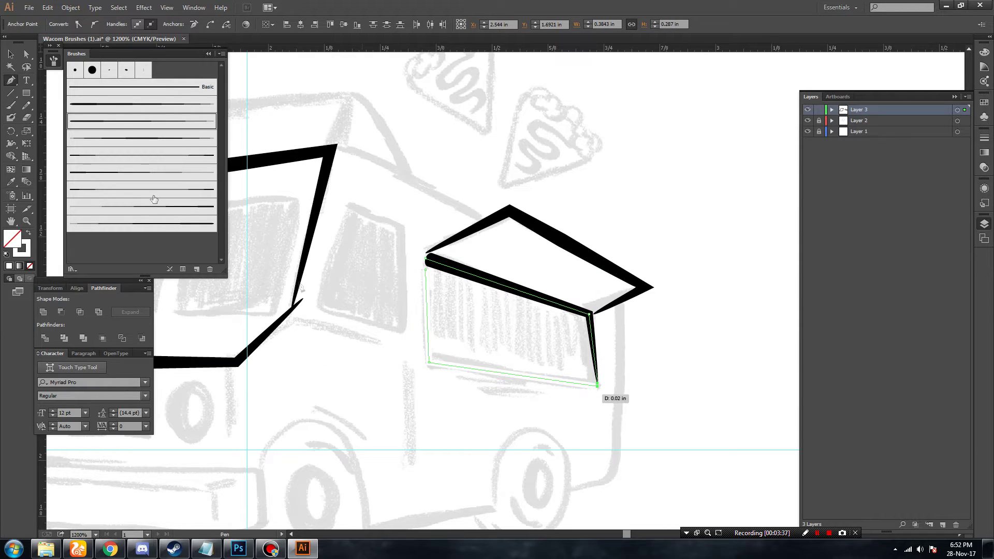
pyautogui.press('v')
pyautogui.click(117, 125)
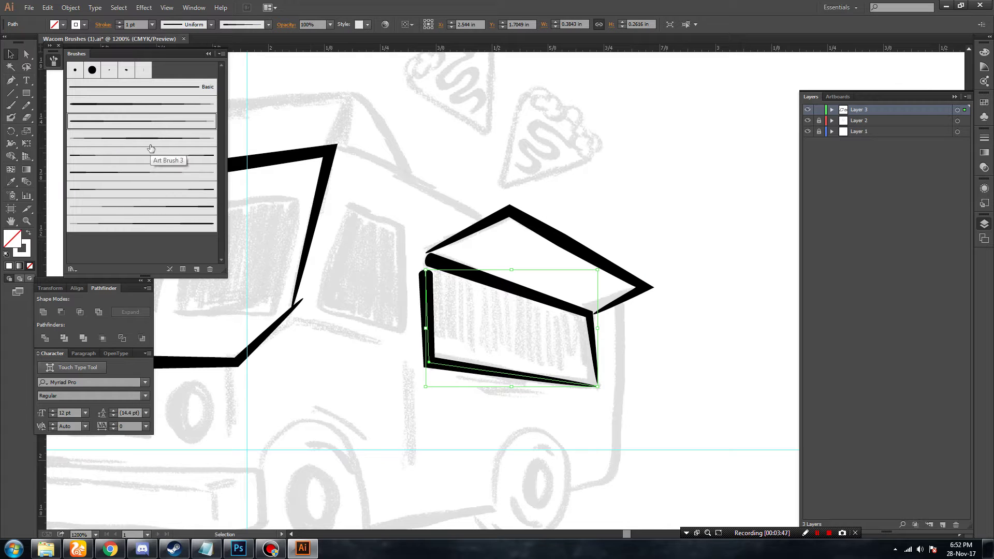
# Drag the left edge's endpoint onto the awning's top-left corner to close it.
pyautogui.click(27, 54)
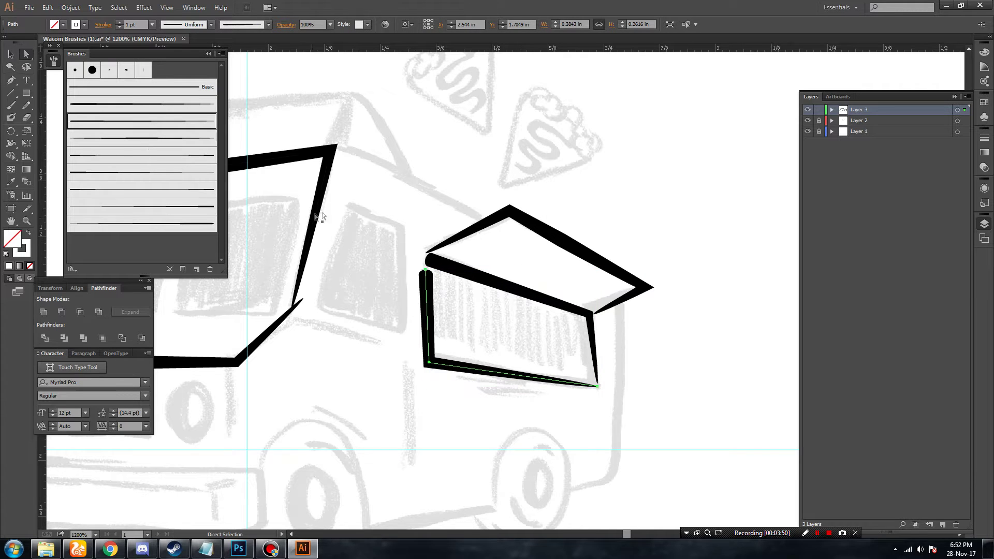
pyautogui.click(598, 386)
pyautogui.moveTo(427, 272); pyautogui.dragTo(425, 258)
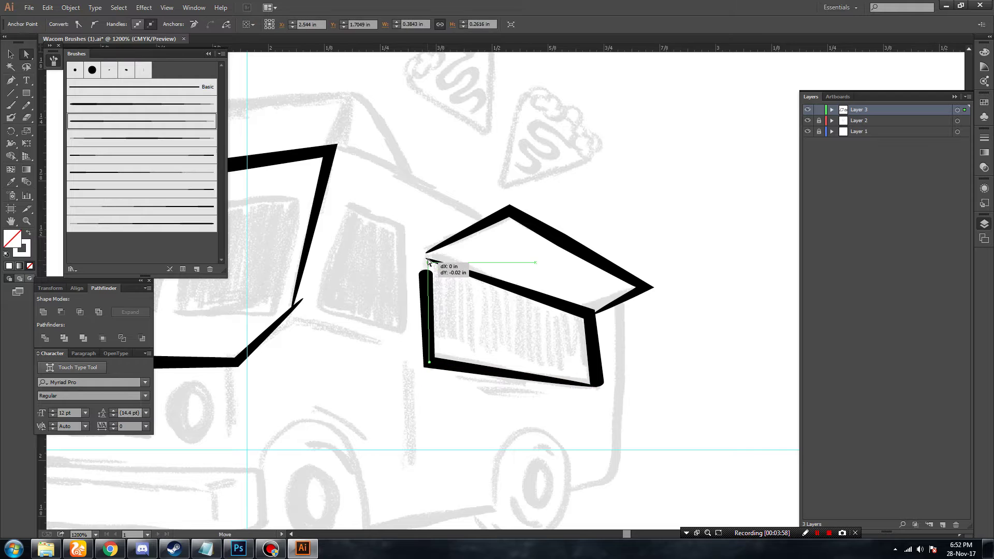
pyautogui.click(381, 253)
pyautogui.keyDown('alt'); pyautogui.scroll(-5, 400, 300); pyautogui.keyUp('alt')
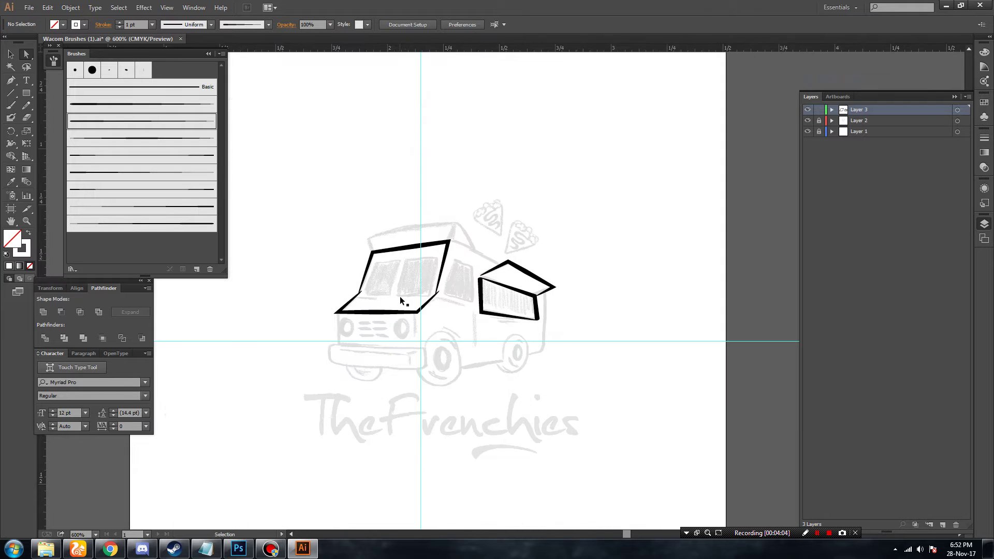
# Give the awning's lower-right edge a thinner tapered art brush.
pyautogui.keyDown('alt'); pyautogui.scroll(6, 399, 300); pyautogui.keyUp('alt')
pyautogui.click(553, 298)
pyautogui.click(116, 137)
pyautogui.click(116, 172)
pyautogui.click(116, 189)
pyautogui.click(116, 206)
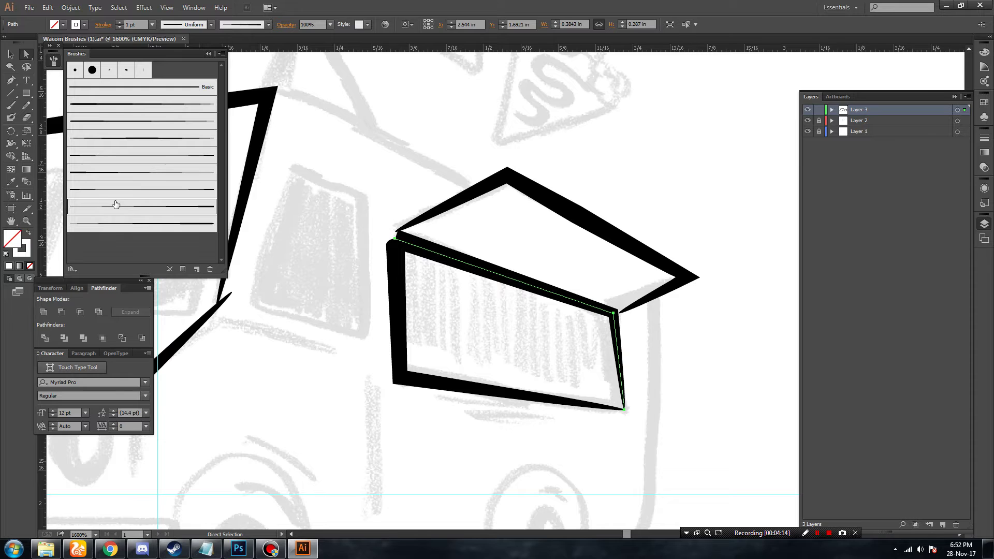
pyautogui.click(340, 317)
# Draw a roof line from the windshield's top corner to the awning with the third brush.
pyautogui.hotkey('ctrl', '-')
pyautogui.hotkey('ctrl', '-')
pyautogui.hotkey('ctrl', '-')
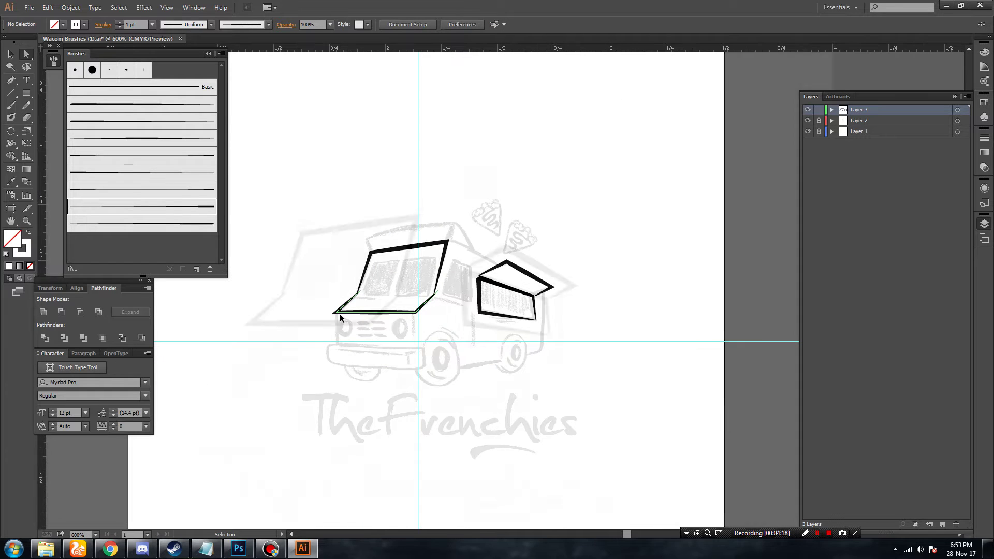
pyautogui.click(808, 120)
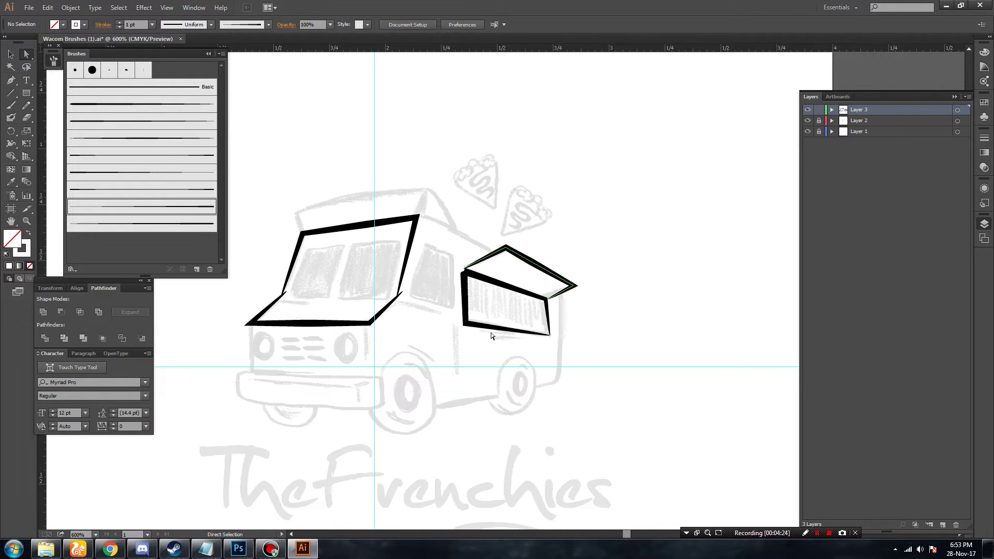
pyautogui.press('p')
pyautogui.click(413, 216)
pyautogui.hotkey('ctrl', 'z')
pyautogui.hotkey('ctrl', 'z')
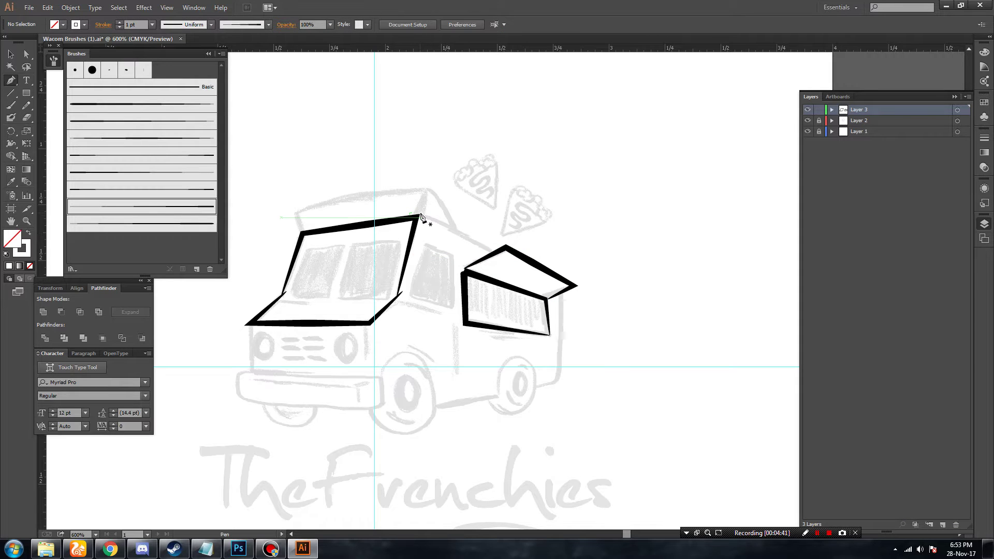
pyautogui.click(421, 217)
pyautogui.click(496, 253)
pyautogui.press('v')
pyautogui.moveTo(470, 215); pyautogui.dragTo(448, 245)
pyautogui.click(131, 122)
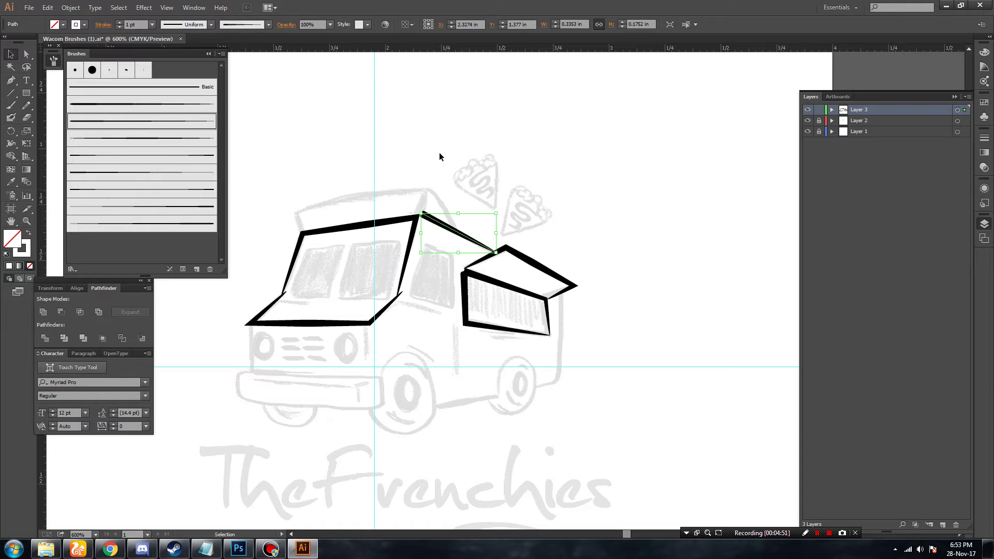
# Nudge the roof line into place with the arrow keys and zoom back out.
pyautogui.press('Left')
pyautogui.hotkey('ctrl', '=')
pyautogui.hotkey('ctrl', '=')
pyautogui.hotkey('ctrl', '=')
pyautogui.press('Down')
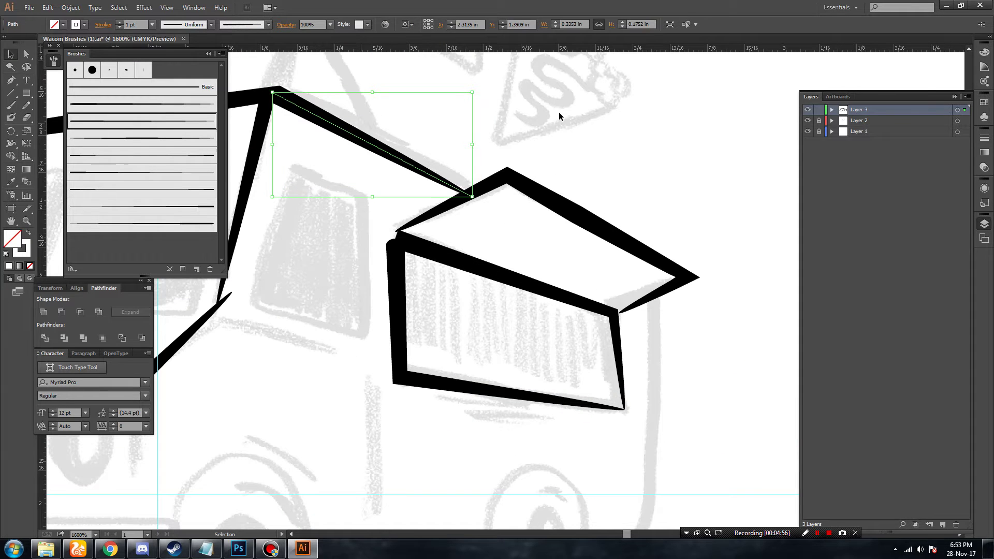
pyautogui.click(558, 112)
pyautogui.hotkey('ctrl', '-')
pyautogui.hotkey('ctrl', '-')
pyautogui.hotkey('ctrl', '-')
pyautogui.moveTo(520, 245); pyautogui.dragTo(660, 226)
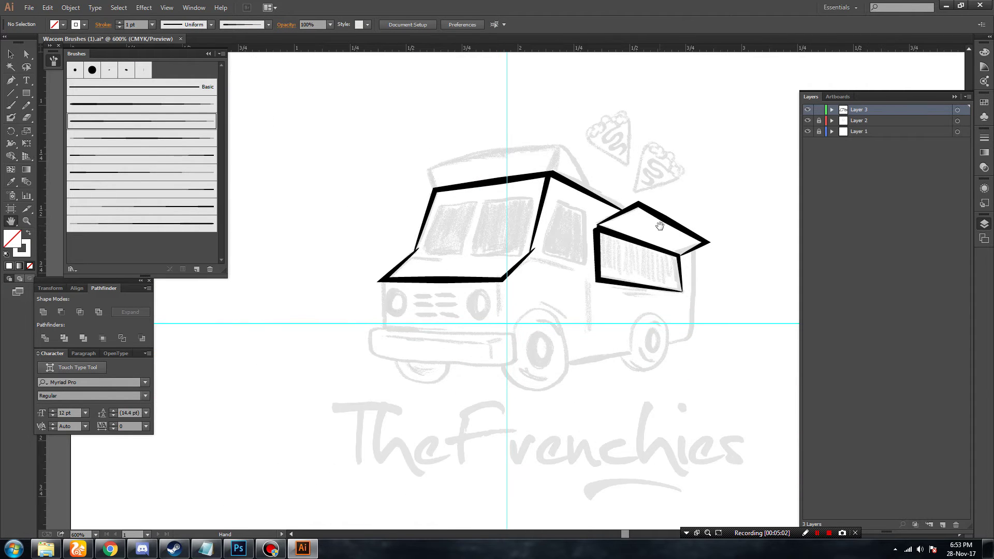
pyautogui.keyDown('alt'); pyautogui.scroll(1, 531, 207); pyautogui.keyUp('alt')
# Draw a three-point accent at the windshield's lower left with black fill.
pyautogui.press('p')
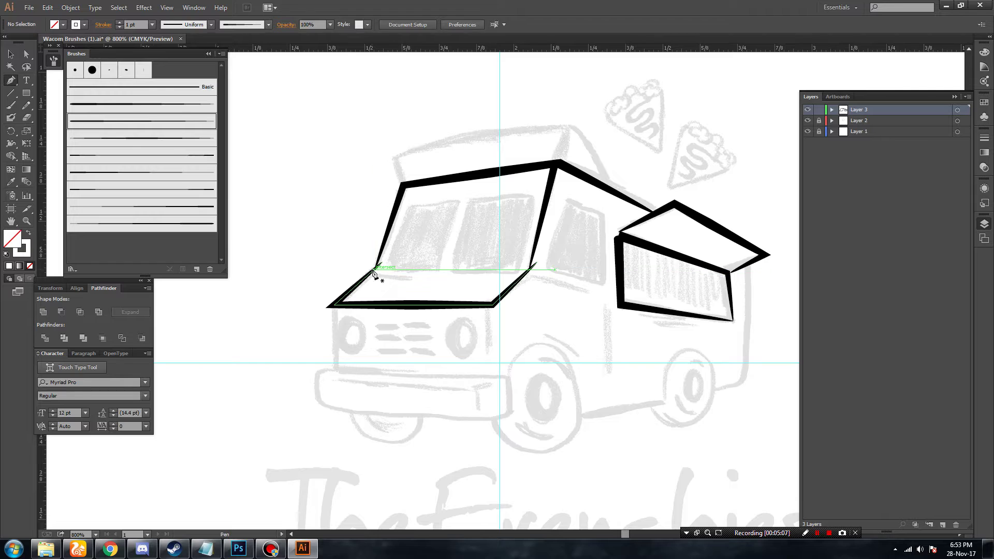
pyautogui.click(374, 270)
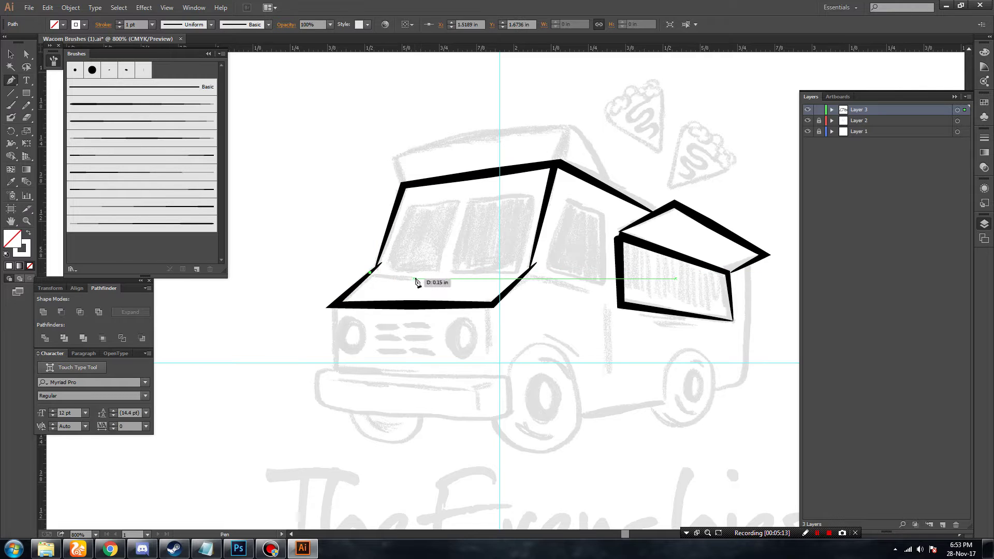
pyautogui.click(416, 278)
pyautogui.click(368, 276)
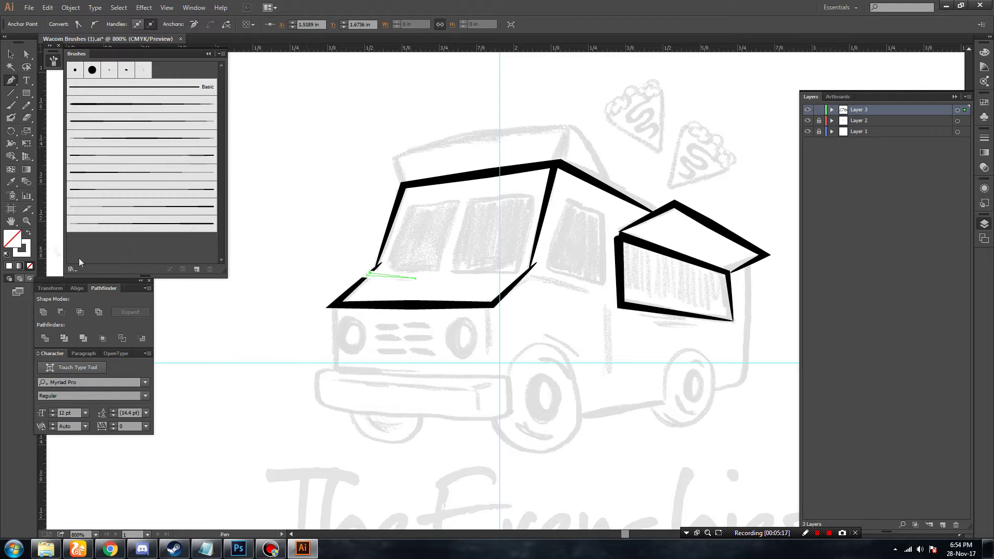
pyautogui.press('v')
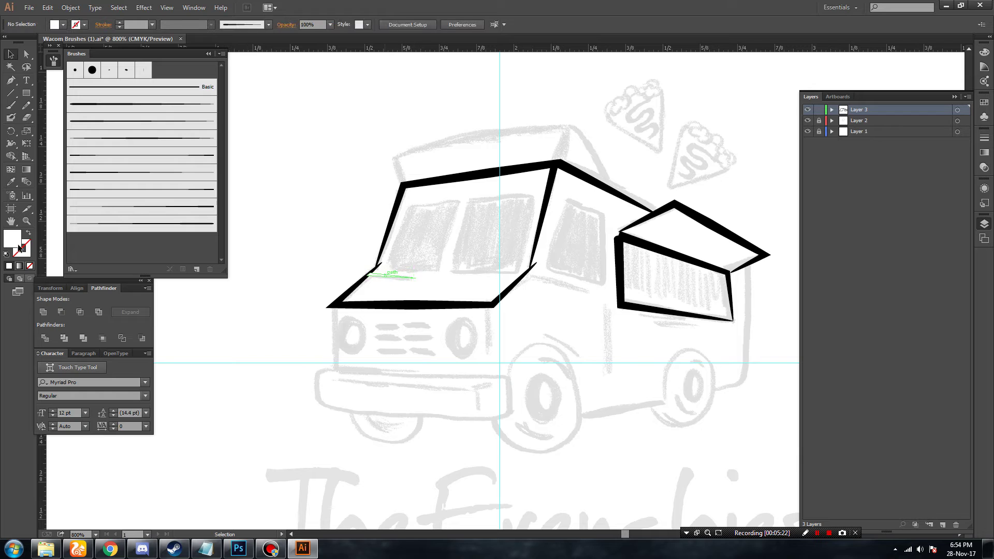
pyautogui.doubleClick(12, 239)
pyautogui.press('Return')
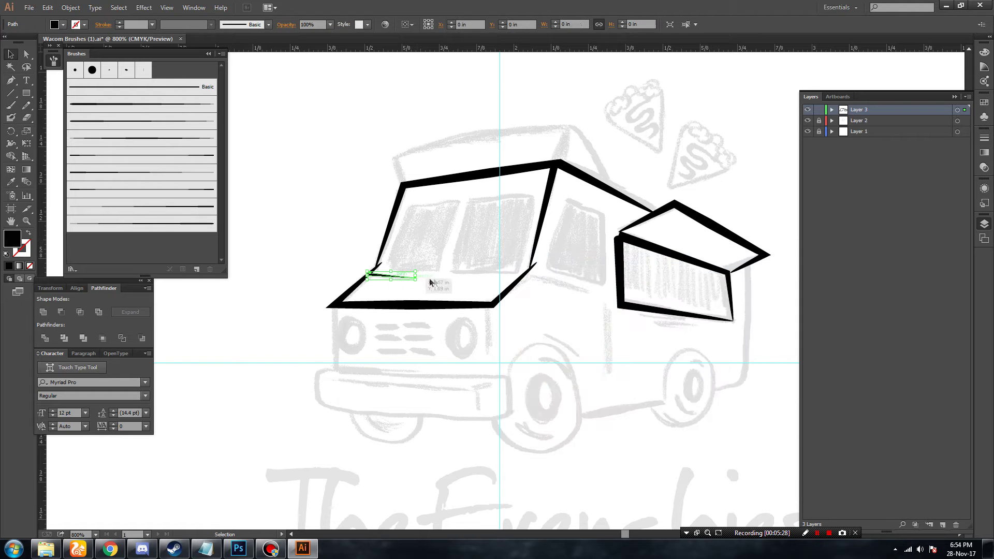
# Adjust the accent's left and right anchors to sit along the windshield base.
pyautogui.moveTo(518, 274); pyautogui.dragTo(580, 306)
pyautogui.hotkey('ctrl', '+')
pyautogui.hotkey('ctrl', '+')
pyautogui.hotkey('ctrl', '+')
pyautogui.click(27, 55)
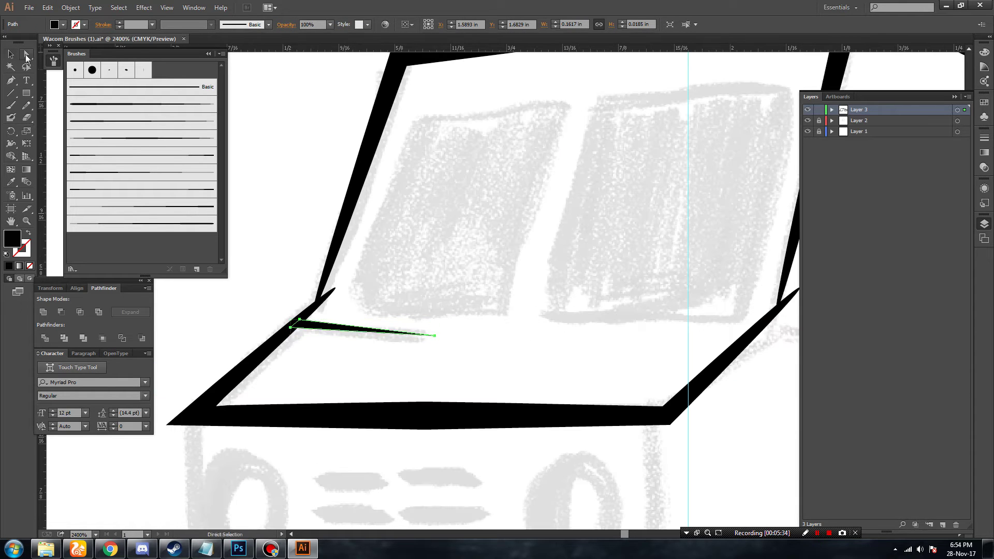
pyautogui.moveTo(291, 329); pyautogui.dragTo(282, 335)
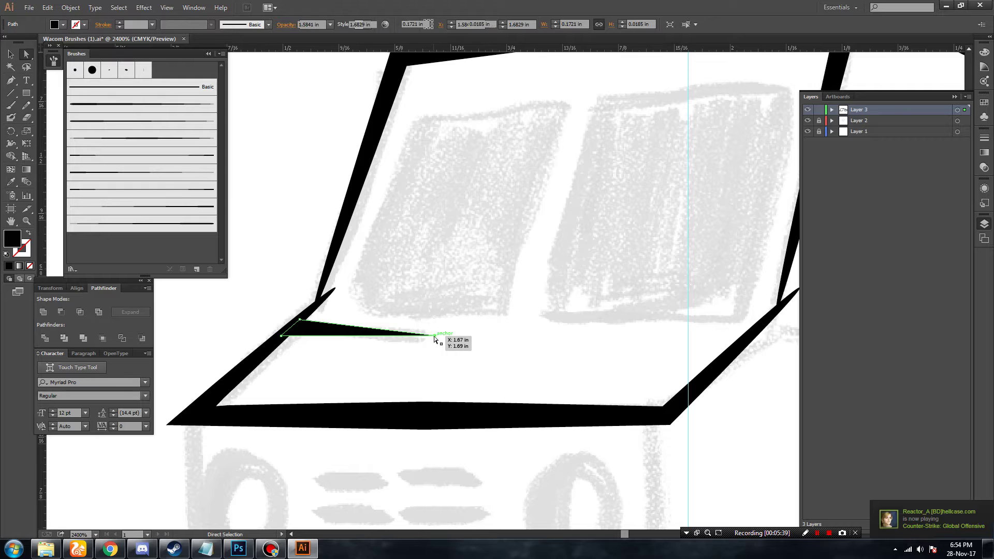
pyautogui.moveTo(436, 336); pyautogui.dragTo(436, 333)
pyautogui.click(474, 336)
# Draw the curved rear edge below the awning with a tapered brush and no fill.
pyautogui.hotkey('ctrl', '-')
pyautogui.hotkey('ctrl', '-')
pyautogui.hotkey('ctrl', '-')
pyautogui.hotkey('ctrl', '-')
pyautogui.hotkey('ctrl', '-')
pyautogui.click(807, 121)
pyautogui.scroll(-1, 677, 326)
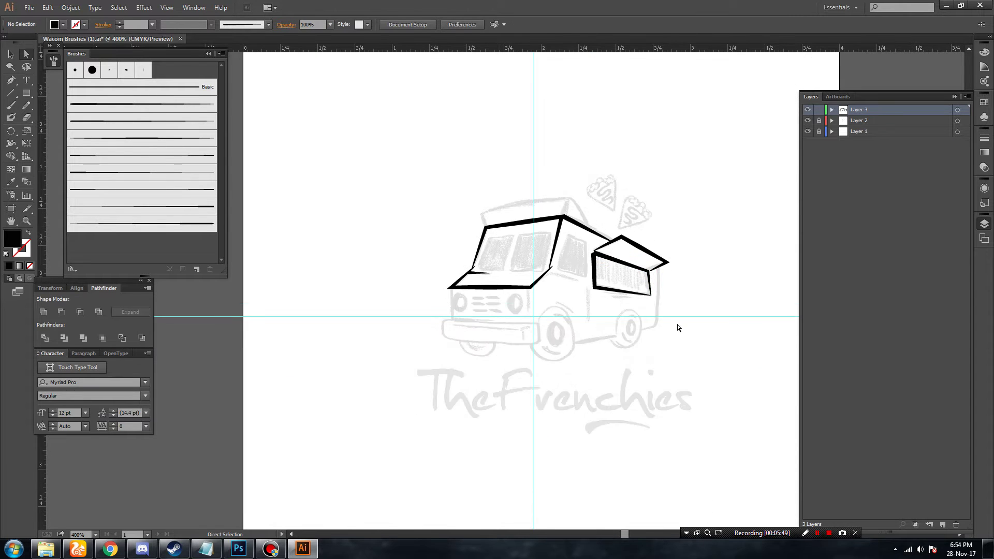
pyautogui.hotkey('ctrl', '+')
pyautogui.hotkey('ctrl', '+')
pyautogui.moveTo(670, 284); pyautogui.dragTo(515, 289)
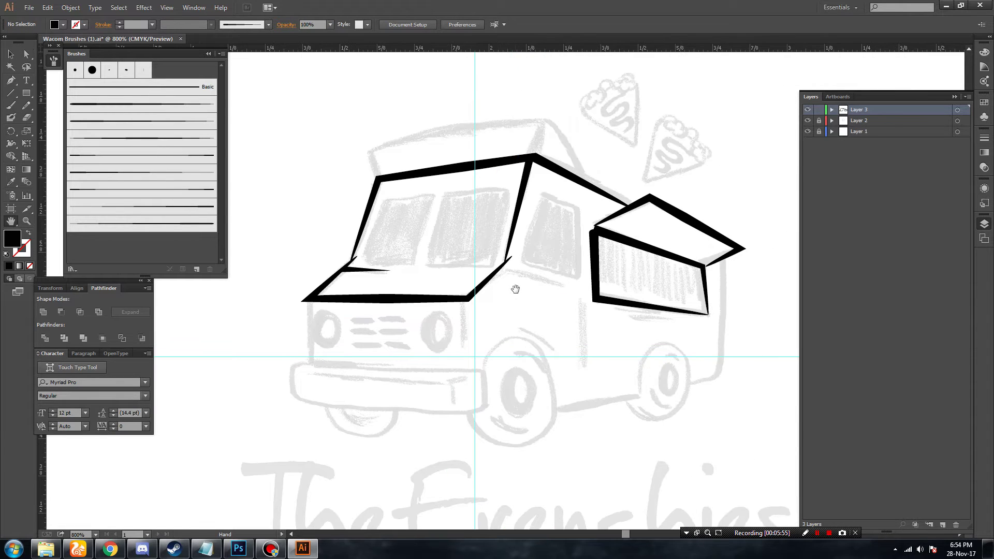
pyautogui.click(722, 257)
pyautogui.moveTo(715, 376); pyautogui.dragTo(690, 402)
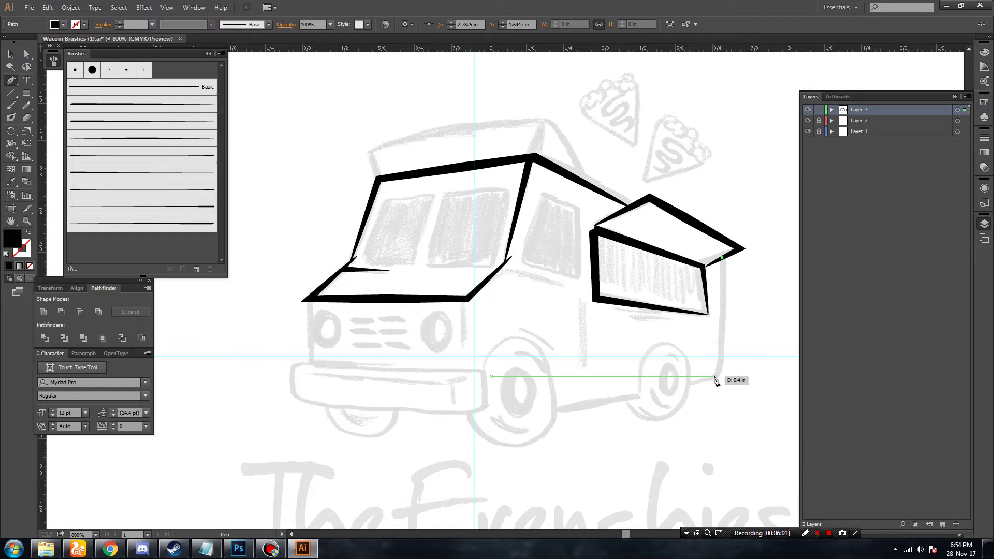
pyautogui.click(715, 377)
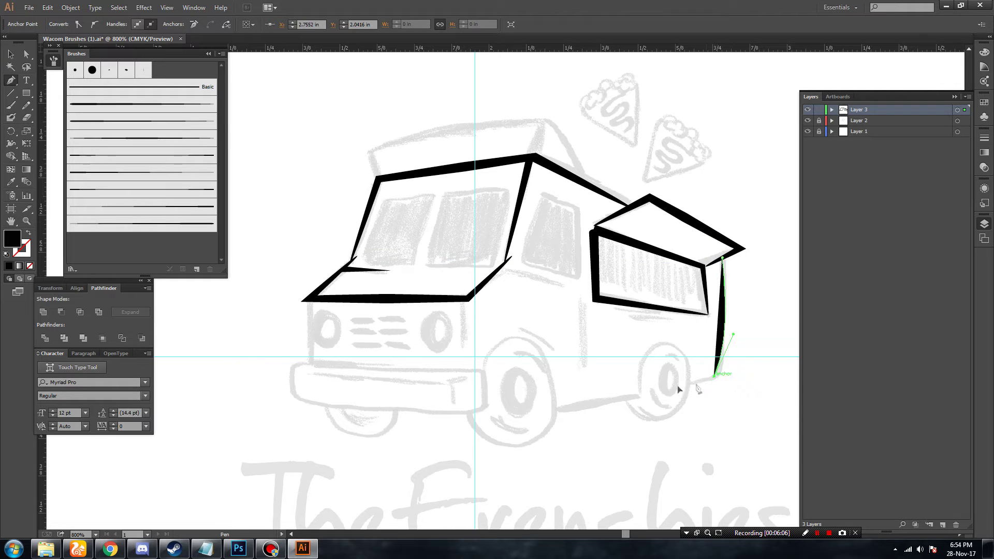
pyautogui.moveTo(691, 384); pyautogui.dragTo(692, 396)
pyautogui.press('v')
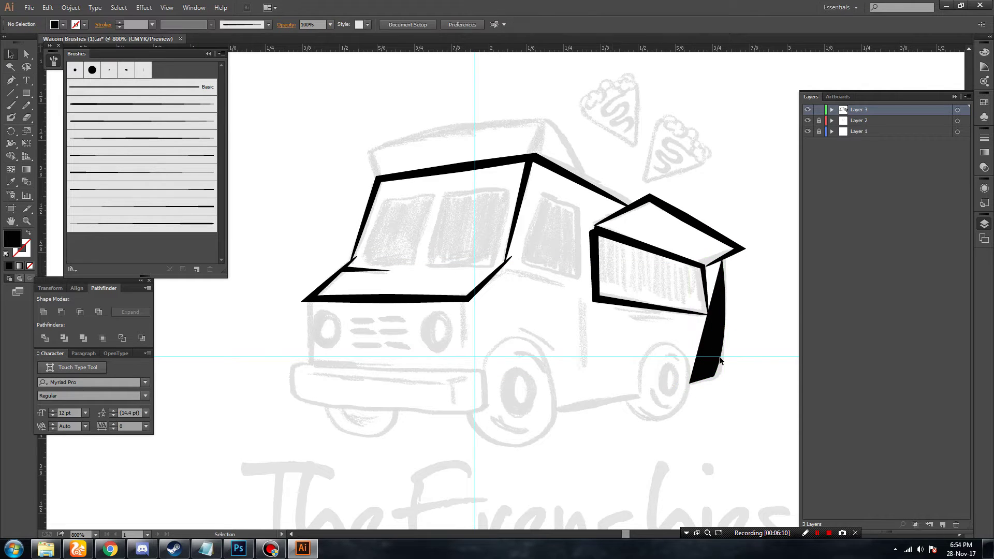
pyautogui.click(137, 137)
pyautogui.click(63, 24)
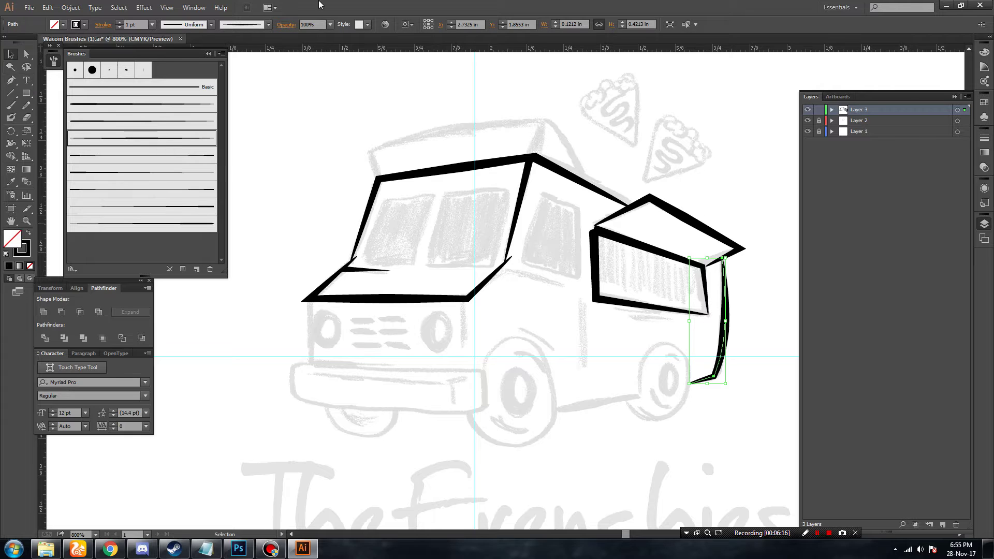
pyautogui.click(755, 344)
pyautogui.hotkey('ctrl', '-')
pyautogui.hotkey('ctrl', '-')
# Draw the lower body line arching over the rear wheel with a tapered brush.
pyautogui.click(809, 121)
pyautogui.scroll(-3, 673, 293)
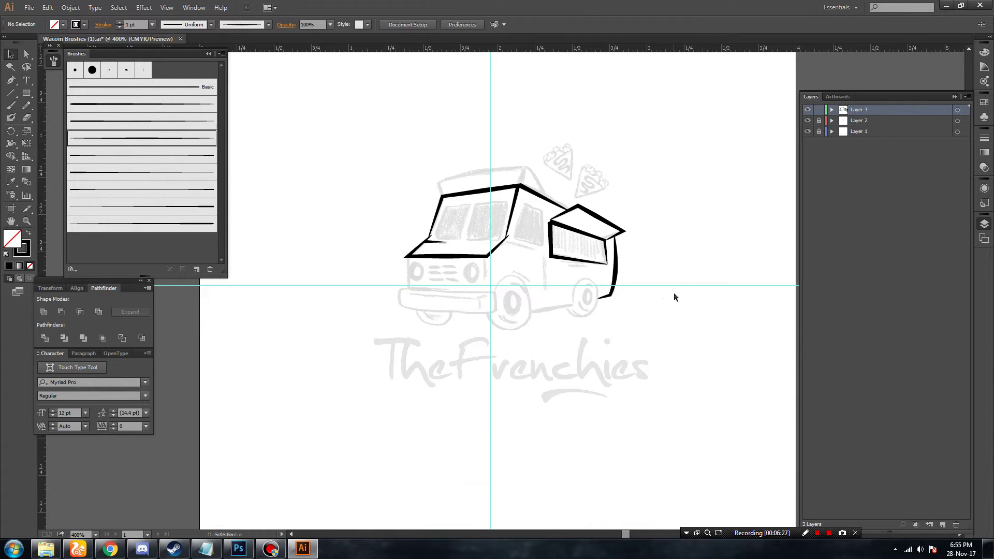
pyautogui.hotkey('ctrl', '+')
pyautogui.hotkey('ctrl', '+')
pyautogui.hotkey('ctrl', '+')
pyautogui.moveTo(674, 297); pyautogui.dragTo(546, 302)
pyautogui.press('p')
pyautogui.click(449, 354)
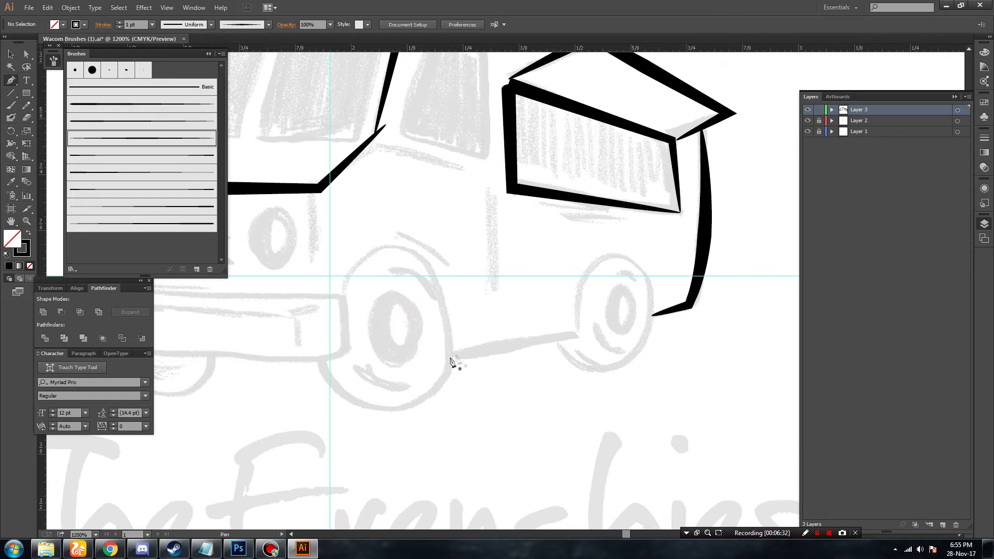
pyautogui.click(578, 334)
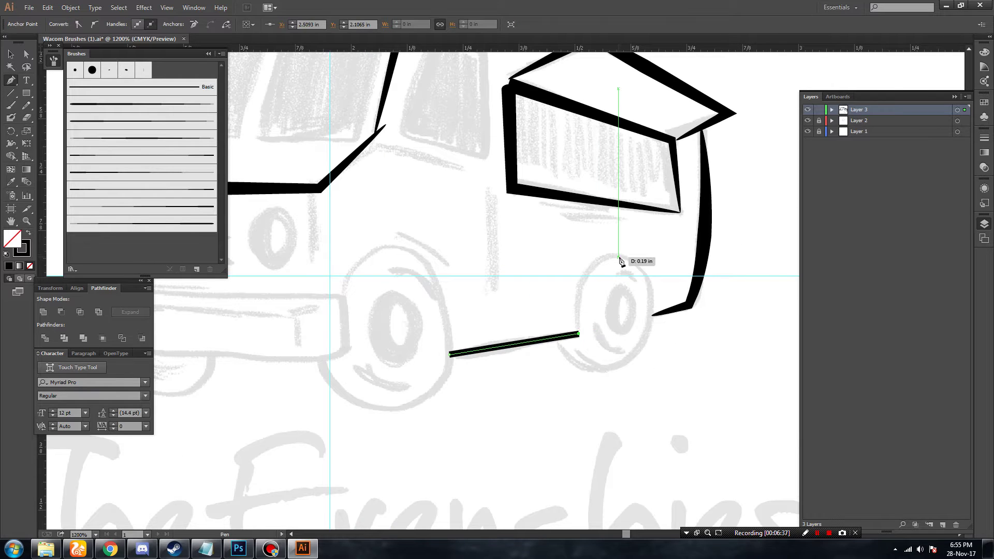
pyautogui.moveTo(618, 256); pyautogui.dragTo(674, 247)
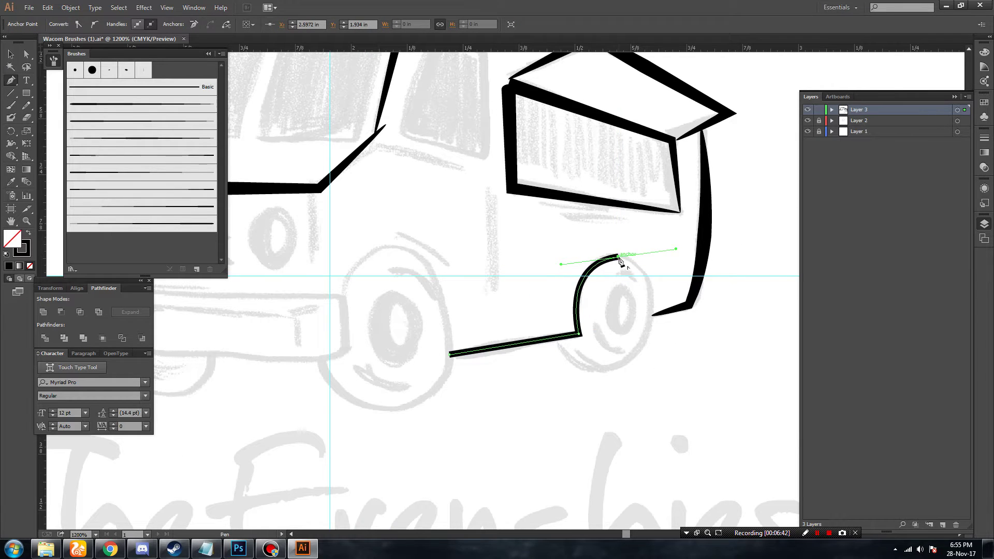
pyautogui.moveTo(652, 316)
pyautogui.mouseDown()
pyautogui.moveTo(641, 369)
pyautogui.moveTo(648, 390)
pyautogui.mouseUp()
pyautogui.press('v')
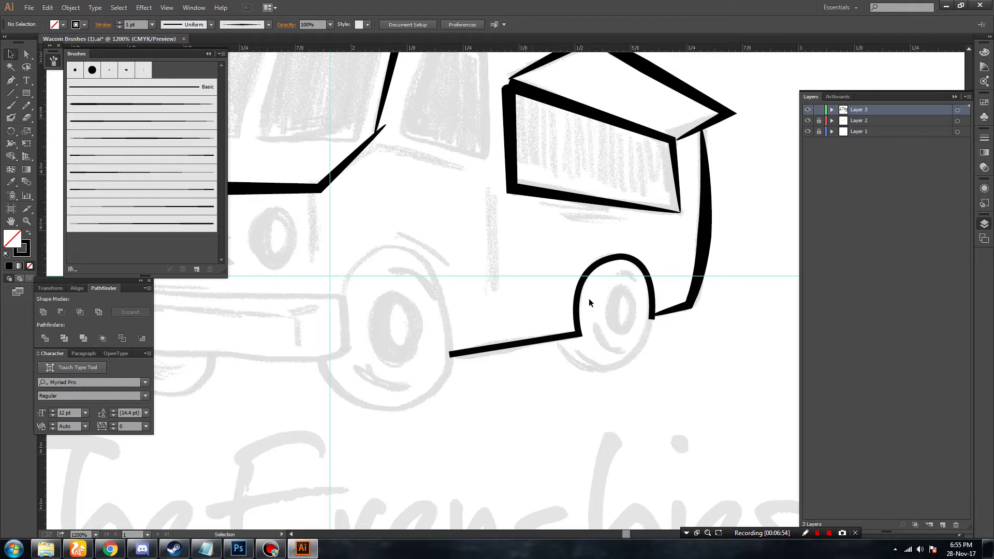
pyautogui.click(123, 138)
pyautogui.click(512, 320)
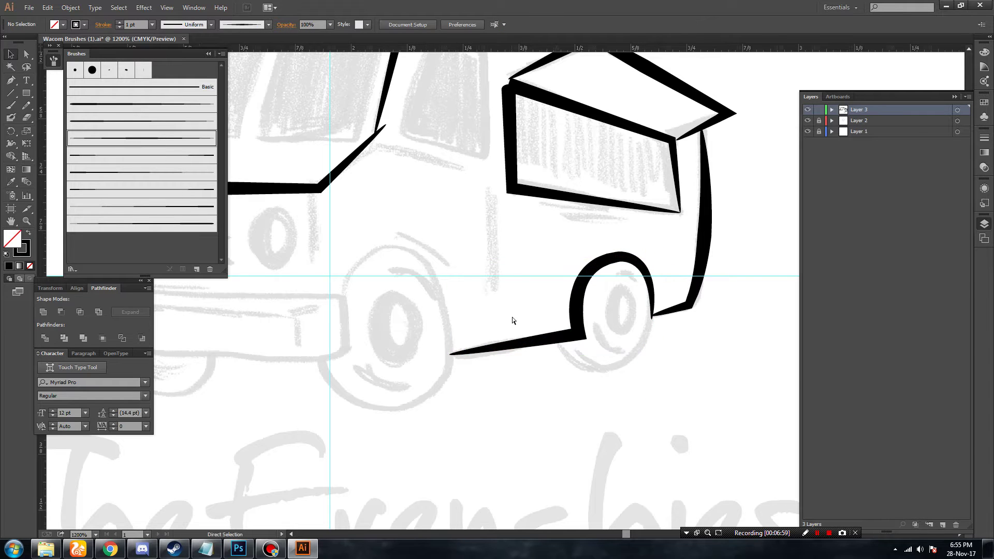
pyautogui.hotkey('ctrl', '-')
pyautogui.hotkey('ctrl', '-')
pyautogui.hotkey('ctrl', '-')
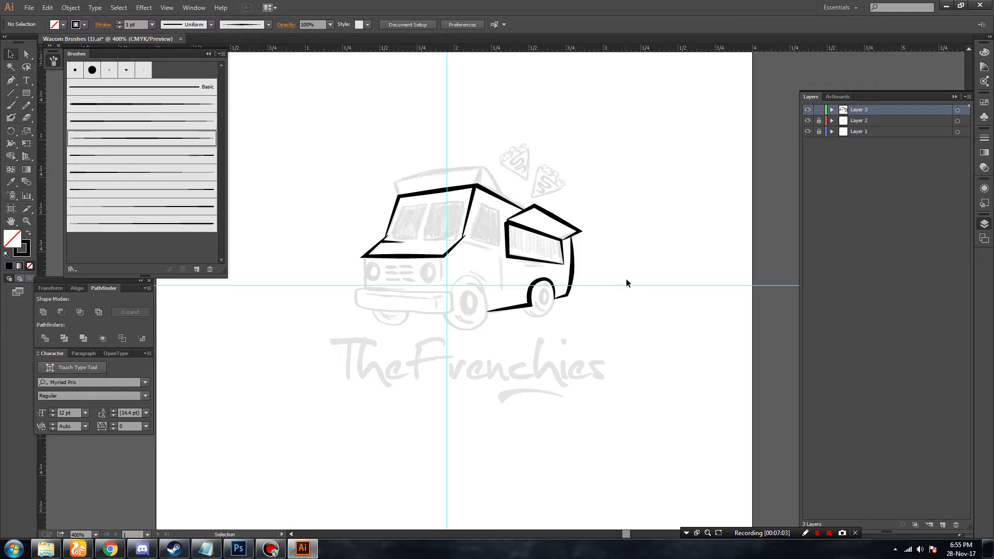
# Trace the truck front's left side and grille bottom edge from the hood corner with the Pen tool.
pyautogui.hotkey('ctrl', '+')
pyautogui.hotkey('ctrl', '+')
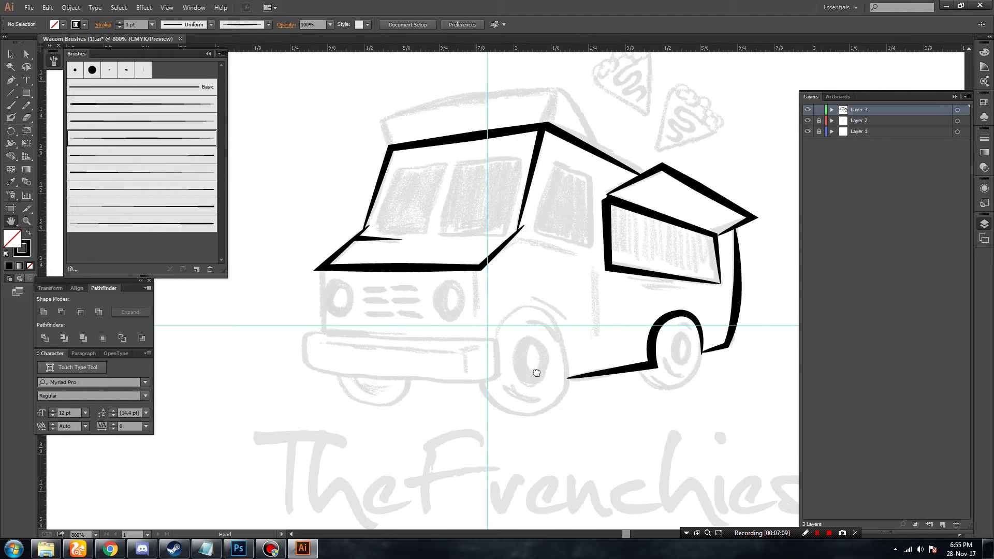
pyautogui.moveTo(348, 290); pyautogui.dragTo(500, 352)
pyautogui.hotkey('ctrl', '+')
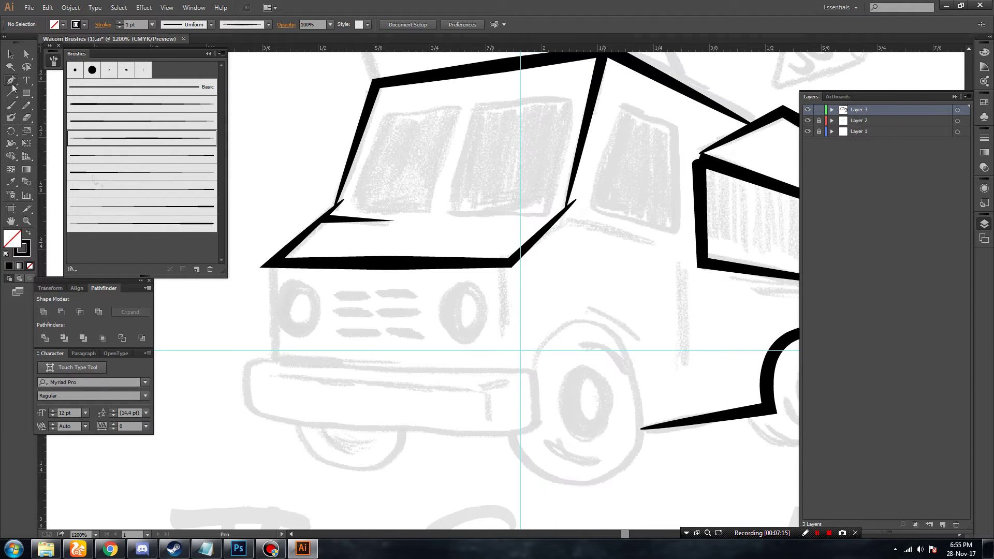
pyautogui.click(261, 268)
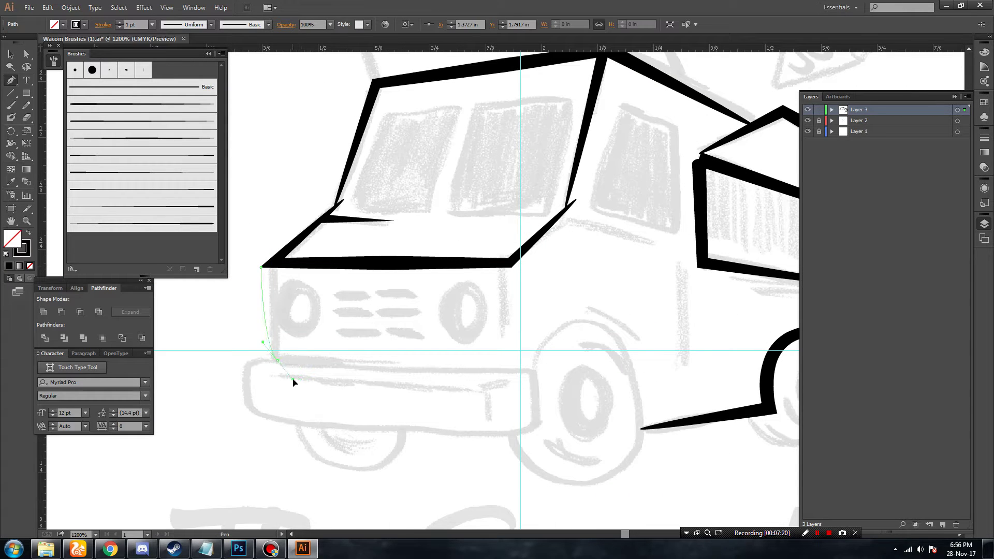
pyautogui.moveTo(293, 382); pyautogui.dragTo(293, 382)
pyautogui.moveTo(527, 371); pyautogui.dragTo(556, 367)
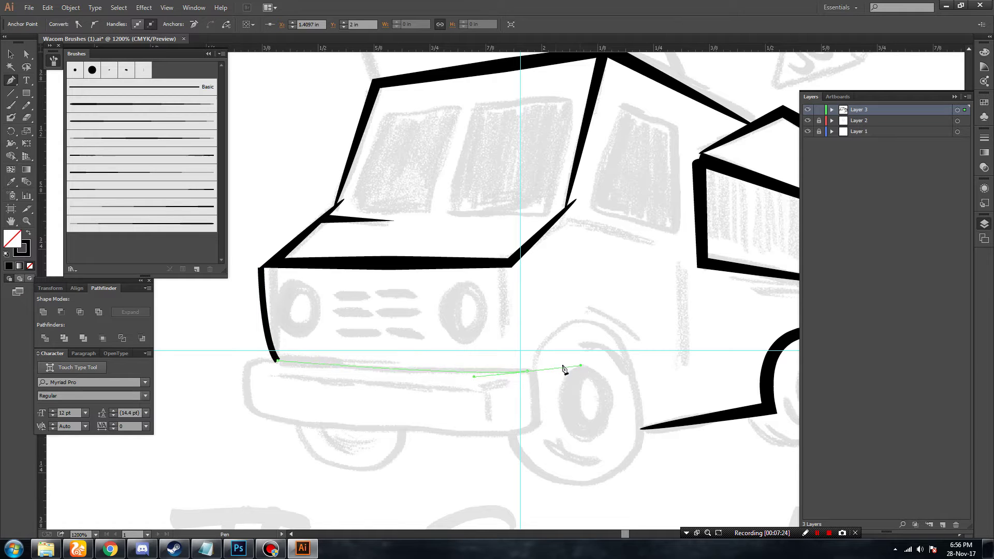
pyautogui.press('v')
pyautogui.click(126, 139)
# Give the new front outline a thicker tapered brush, then zoom back out.
pyautogui.click(344, 352)
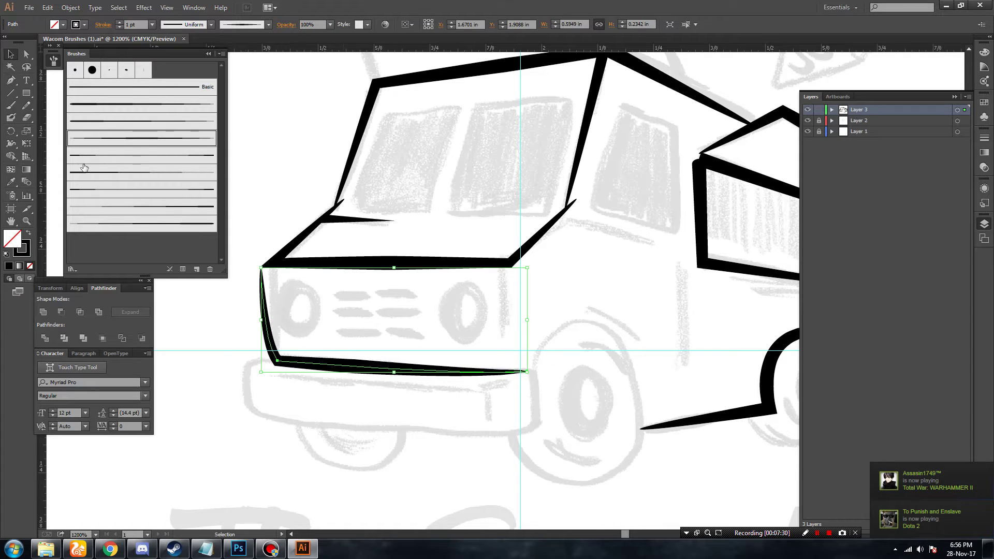
pyautogui.click(119, 155)
pyautogui.click(116, 173)
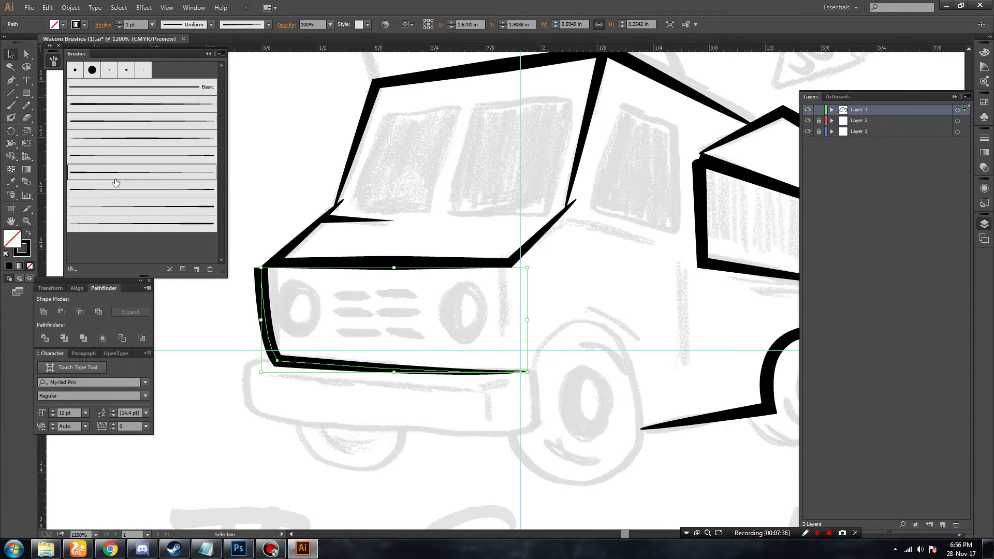
pyautogui.click(302, 443)
pyautogui.hotkey('ctrl', '-')
pyautogui.hotkey('ctrl', '-')
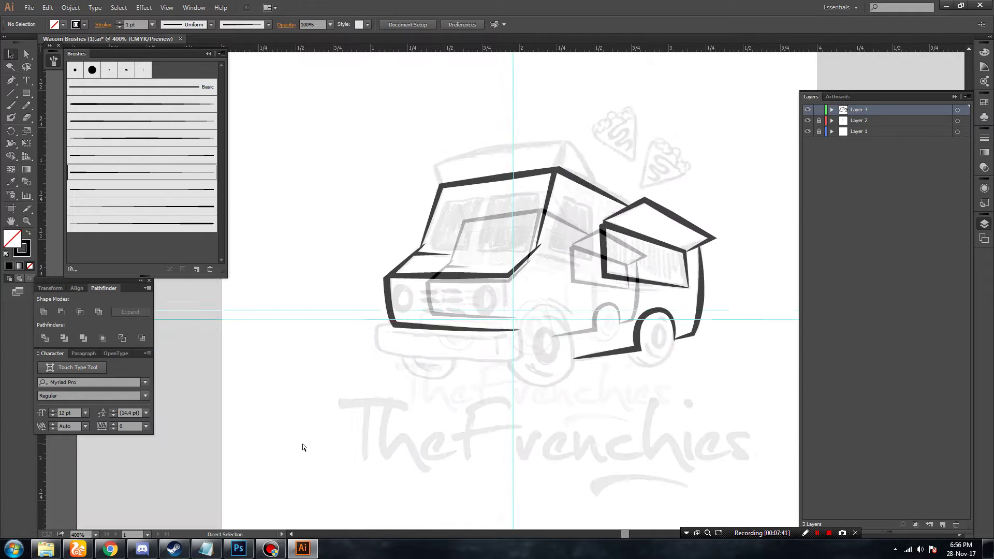
pyautogui.hotkey('ctrl', '-')
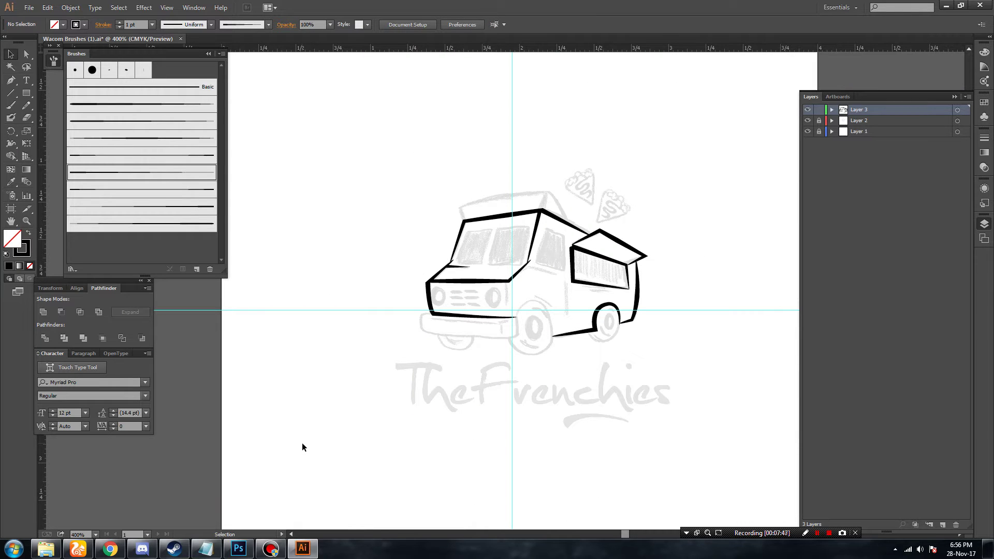
# Draw a curved Pen path over the truck's roof and apply the outline brush.
pyautogui.hotkey('ctrl', '+')
pyautogui.hotkey('ctrl', '+')
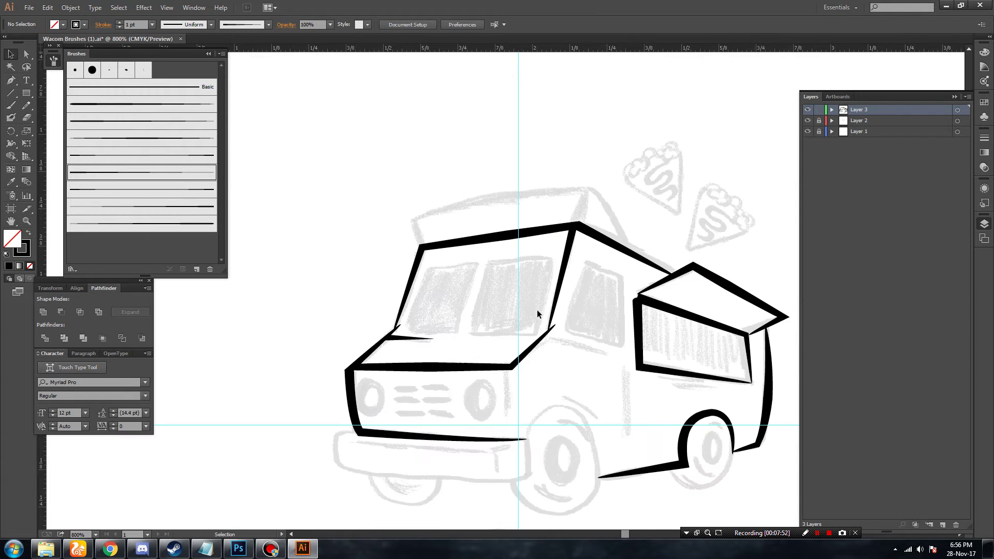
pyautogui.moveTo(537, 314); pyautogui.dragTo(477, 376)
pyautogui.hotkey('ctrl', '+')
pyautogui.press('p')
pyautogui.click(290, 320)
pyautogui.click(271, 278)
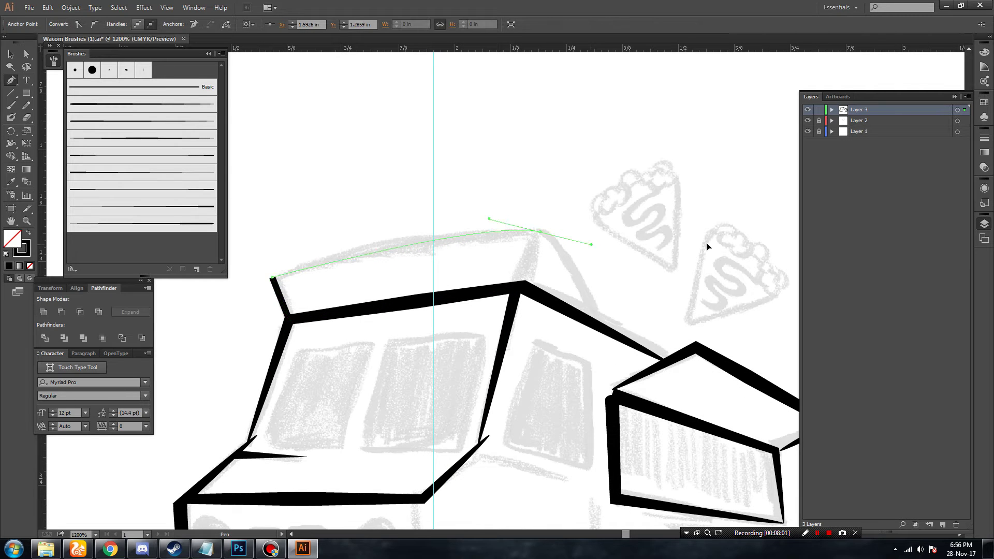
pyautogui.moveTo(707, 246); pyautogui.dragTo(708, 242)
pyautogui.moveTo(596, 324); pyautogui.dragTo(607, 380)
pyautogui.press('v')
pyautogui.click(134, 138)
pyautogui.click(483, 160)
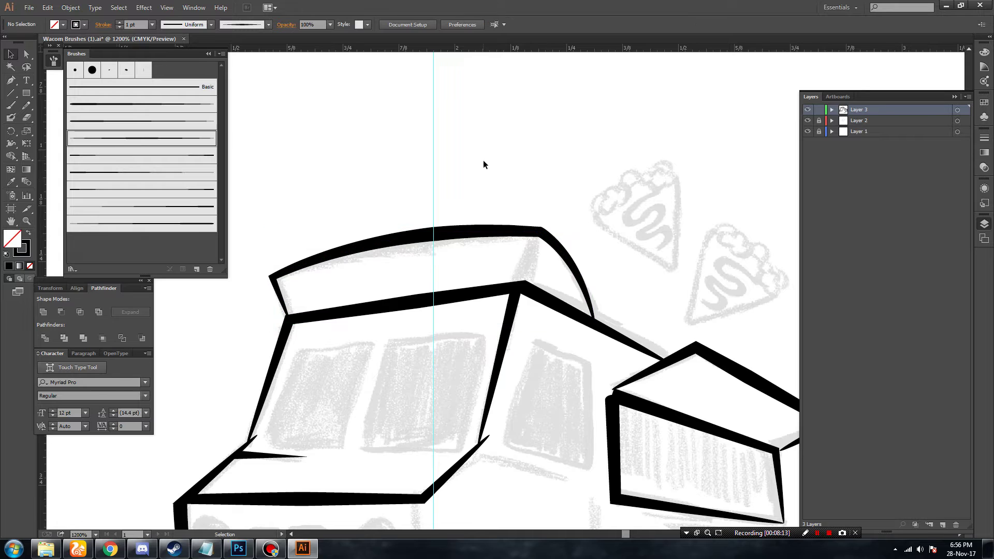
# Add a short edge line from the roof's right corner down to the lower corner.
pyautogui.hotkey('ctrl', '0')
pyautogui.scroll(5, 549, 205)
pyautogui.press('p')
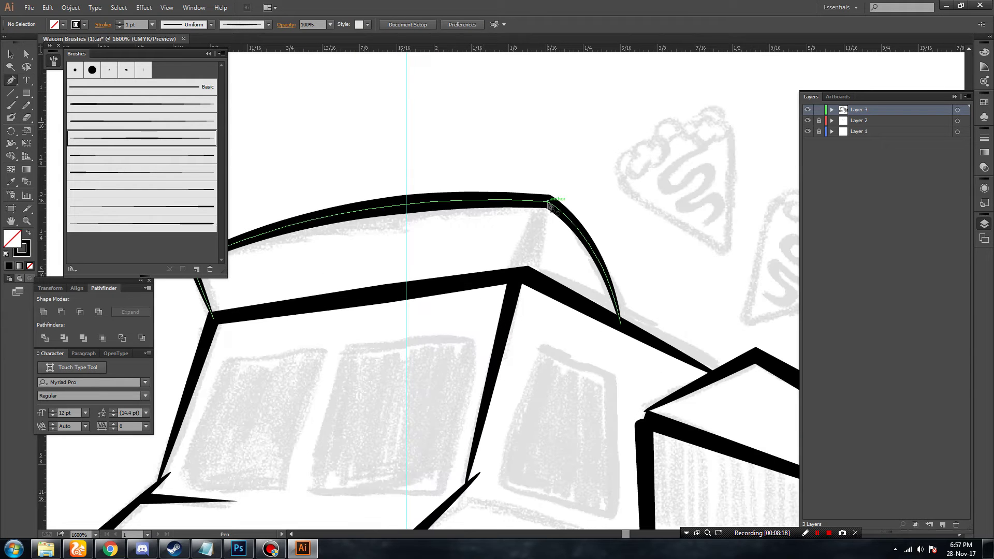
pyautogui.click(522, 267)
pyautogui.press('v')
pyautogui.click(428, 130)
pyautogui.hotkey('ctrl', '-')
pyautogui.hotkey('ctrl', '-')
pyautogui.hotkey('ctrl', '-')
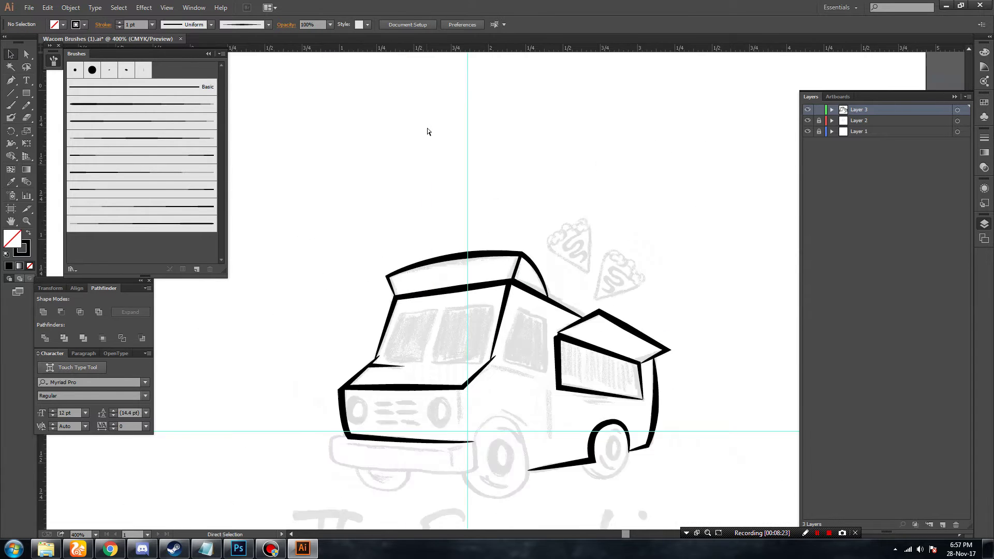
pyautogui.hotkey('ctrl', '-')
pyautogui.hotkey('ctrl', '=')
pyautogui.hotkey('ctrl', '=')
pyautogui.hotkey('ctrl', '=')
# Draw a rounded bumper path under the grille, with a rounded left end and sharp right corner.
pyautogui.moveTo(422, 416)
pyautogui.mouseDown()
pyautogui.moveTo(576, 290)
pyautogui.moveTo(601, 248)
pyautogui.mouseUp()
pyautogui.press('p')
pyautogui.moveTo(314, 317)
pyautogui.mouseDown()
pyautogui.moveTo(274, 332)
pyautogui.moveTo(274, 341)
pyautogui.mouseUp()
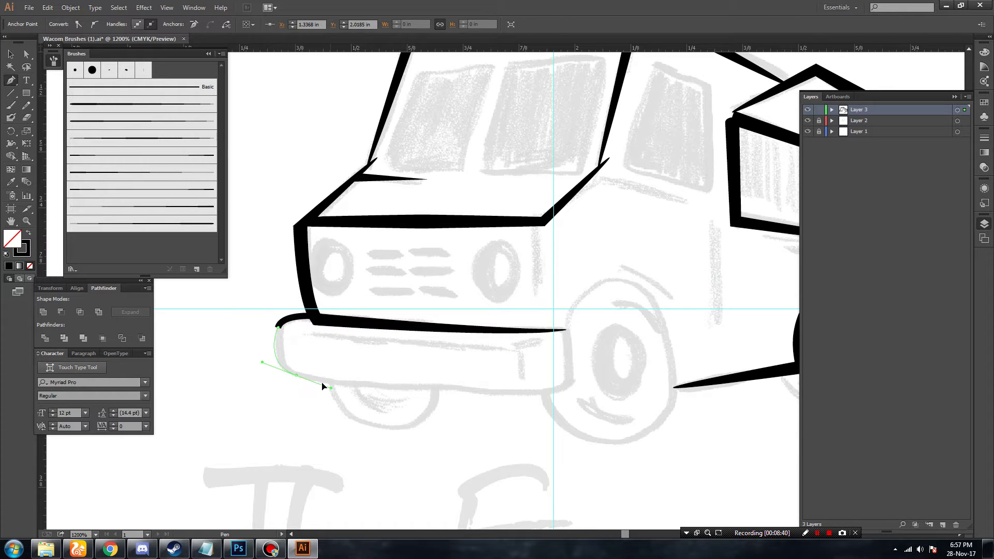
pyautogui.moveTo(320, 384); pyautogui.dragTo(321, 383)
pyautogui.moveTo(559, 388); pyautogui.dragTo(637, 378)
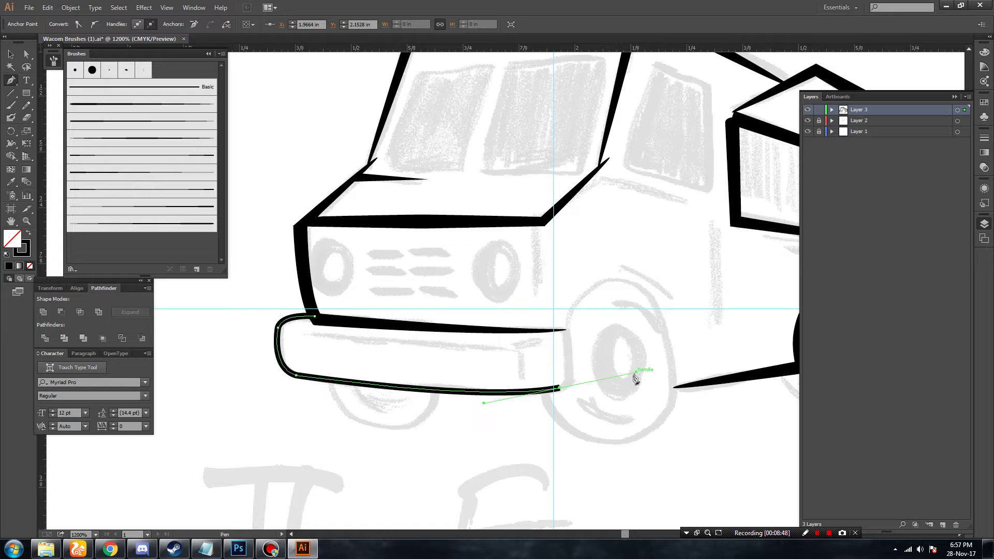
pyautogui.click(564, 387)
pyautogui.moveTo(563, 330); pyautogui.dragTo(521, 310)
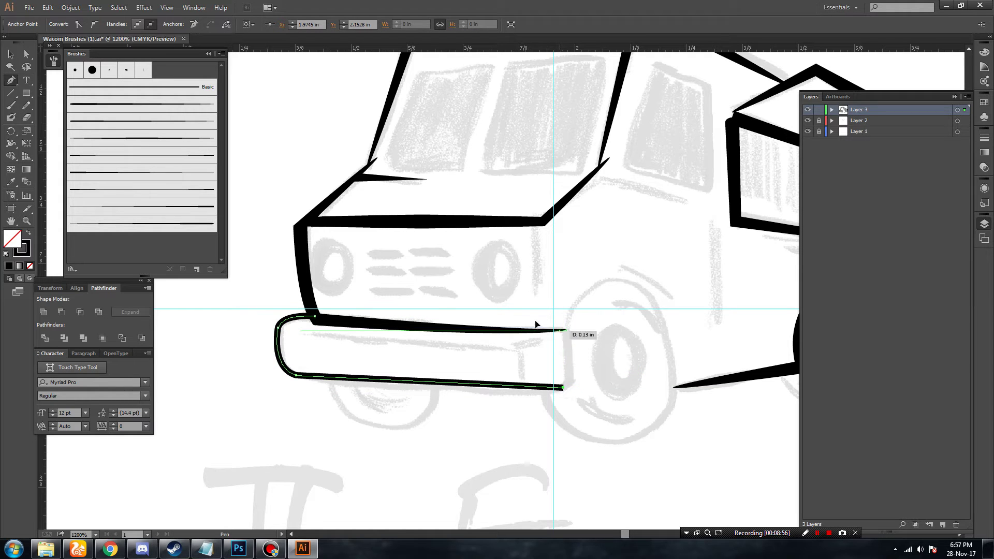
pyautogui.hotkey('ctrl', 'z')
pyautogui.moveTo(570, 358)
pyautogui.mouseDown()
pyautogui.moveTo(552, 333)
pyautogui.moveTo(535, 332)
pyautogui.mouseUp()
pyautogui.press('v')
pyautogui.click(242, 392)
# Refine the bumper's bottom-left anchor with Direct Selection, then hide the sketch layer.
pyautogui.moveTo(537, 395); pyautogui.dragTo(538, 395)
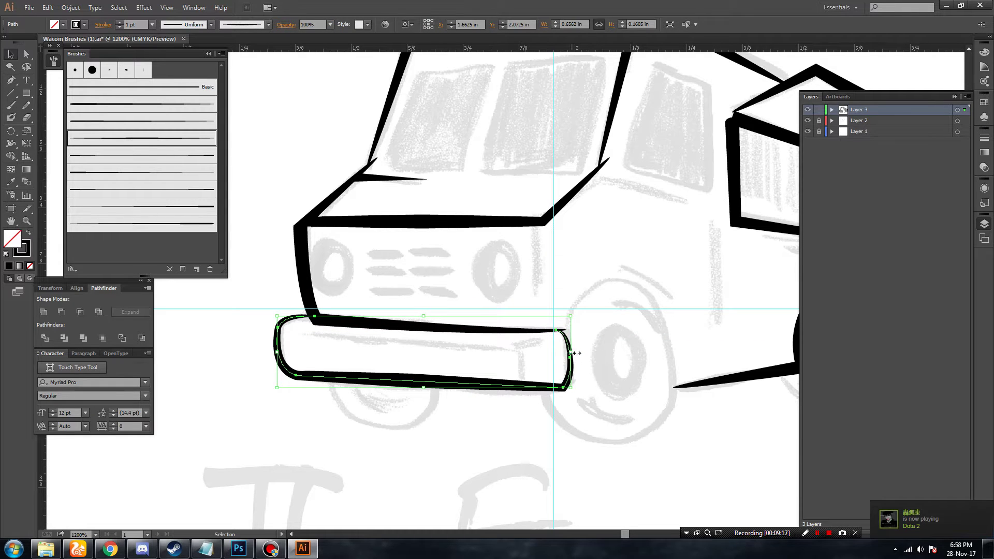
pyautogui.click(607, 328)
pyautogui.hotkey('ctrl', '-')
pyautogui.hotkey('ctrl', '-')
pyautogui.hotkey('ctrl', '-')
pyautogui.click(808, 121)
pyautogui.hotkey('ctrl', '=')
pyautogui.hotkey('ctrl', '=')
pyautogui.hotkey('ctrl', '=')
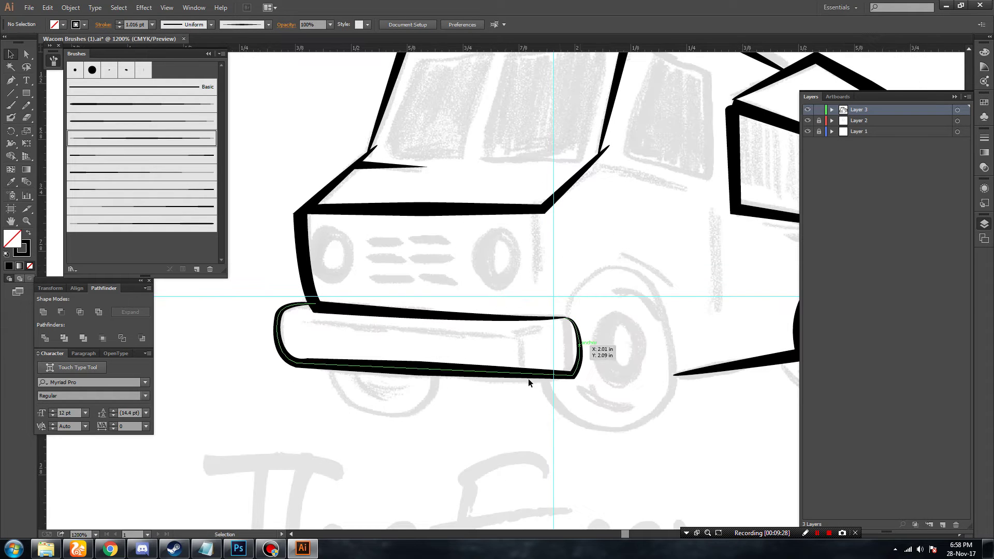
pyautogui.click(529, 380)
pyautogui.press('a')
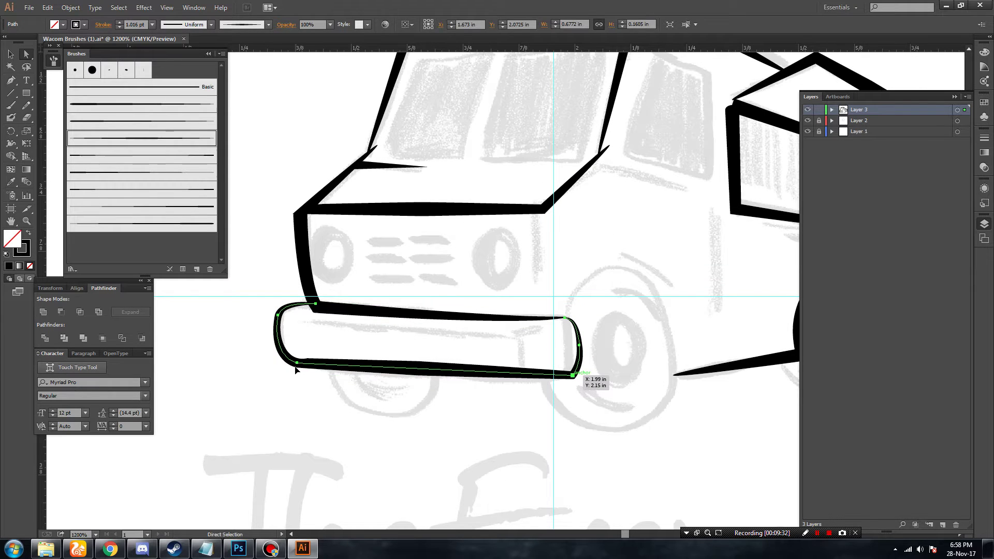
pyautogui.click(296, 363)
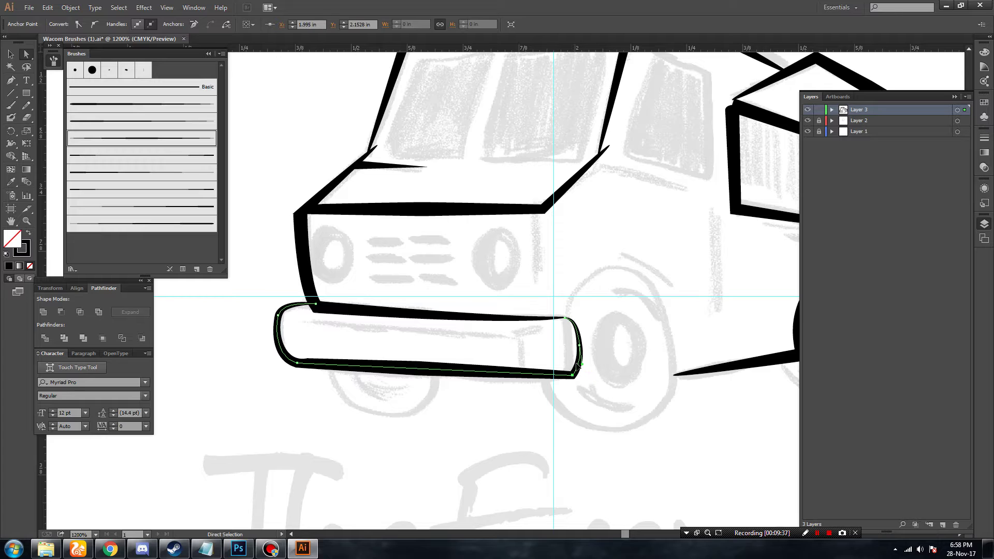
pyautogui.click(611, 362)
pyautogui.hotkey('ctrl', '-')
pyautogui.hotkey('ctrl', '-')
pyautogui.hotkey('ctrl', '-')
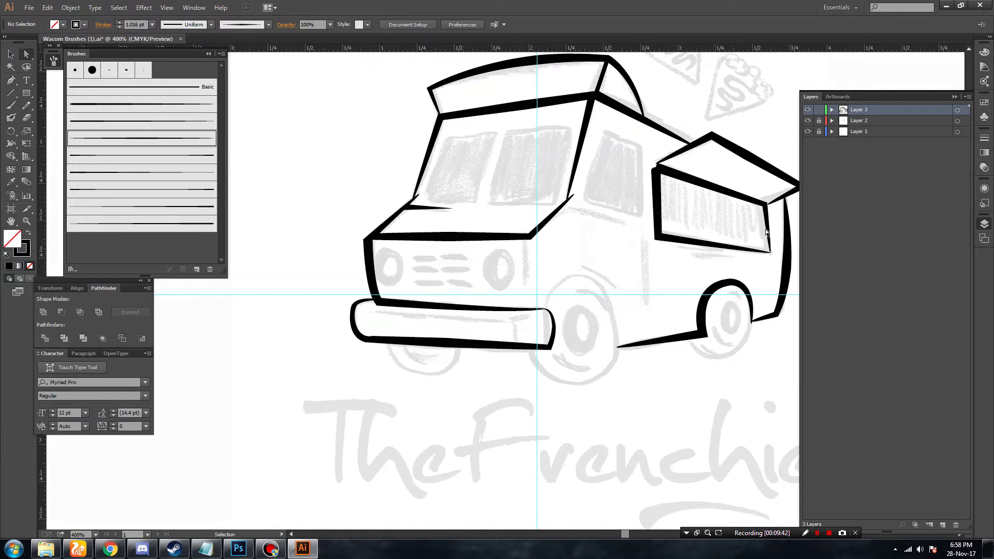
pyautogui.hotkey('ctrl', '-')
pyautogui.click(808, 121)
# Draw a thin accent line across the bumper and down to its bottom edge.
pyautogui.click(808, 121)
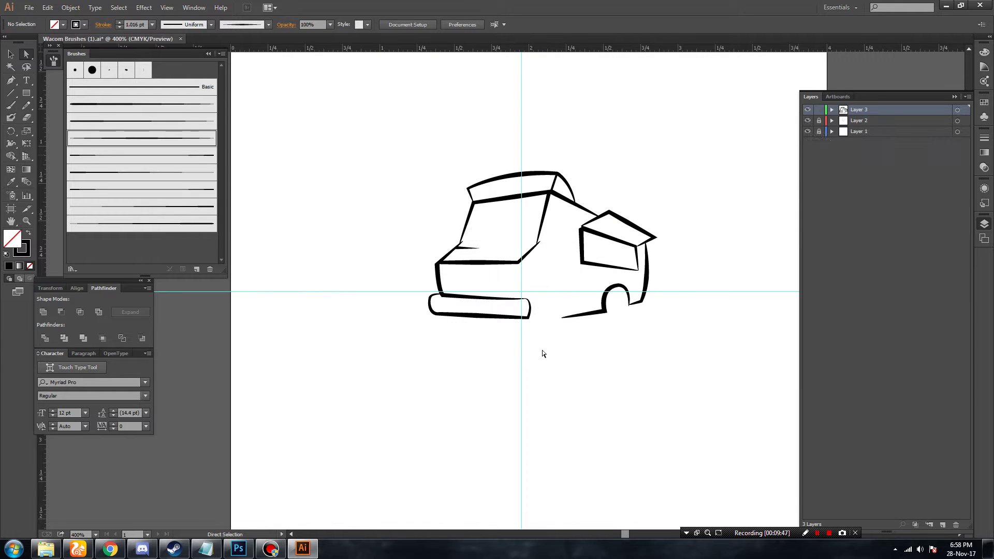
pyautogui.moveTo(533, 348); pyautogui.dragTo(584, 339)
pyautogui.scroll(2, 582, 341)
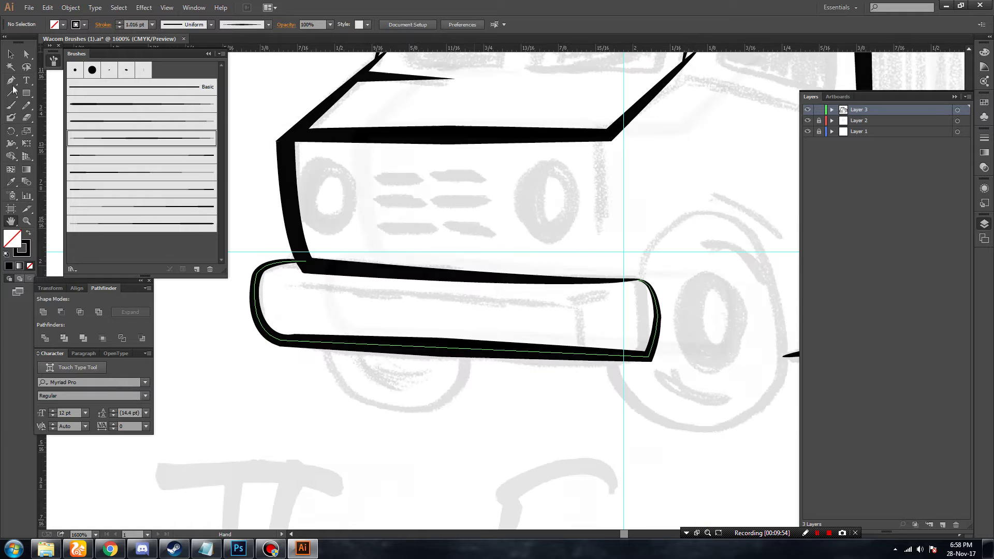
pyautogui.press('p')
pyautogui.click(264, 285)
pyautogui.click(551, 309)
pyautogui.press('v')
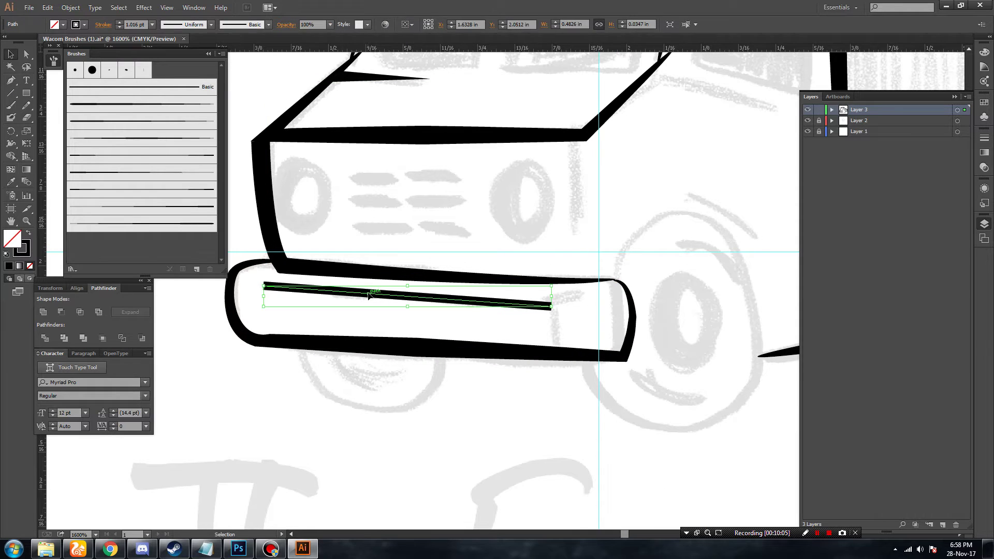
pyautogui.click(557, 353)
# Try several brushes on the bumper accent line and set its stroke to 0.5 pt.
pyautogui.click(132, 120)
pyautogui.click(132, 138)
pyautogui.click(131, 172)
pyautogui.click(130, 189)
pyautogui.click(115, 206)
pyautogui.click(151, 24)
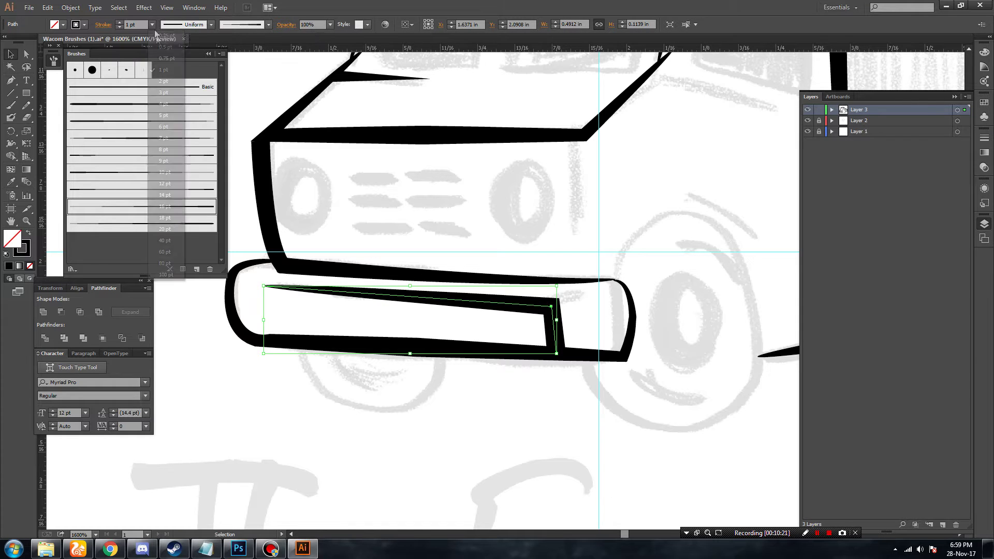
pyautogui.click(536, 281)
pyautogui.click(152, 24)
pyautogui.click(158, 46)
# Add a short brushed accent line at the bumper corner with a 0.5 pt stroke.
pyautogui.click(552, 307)
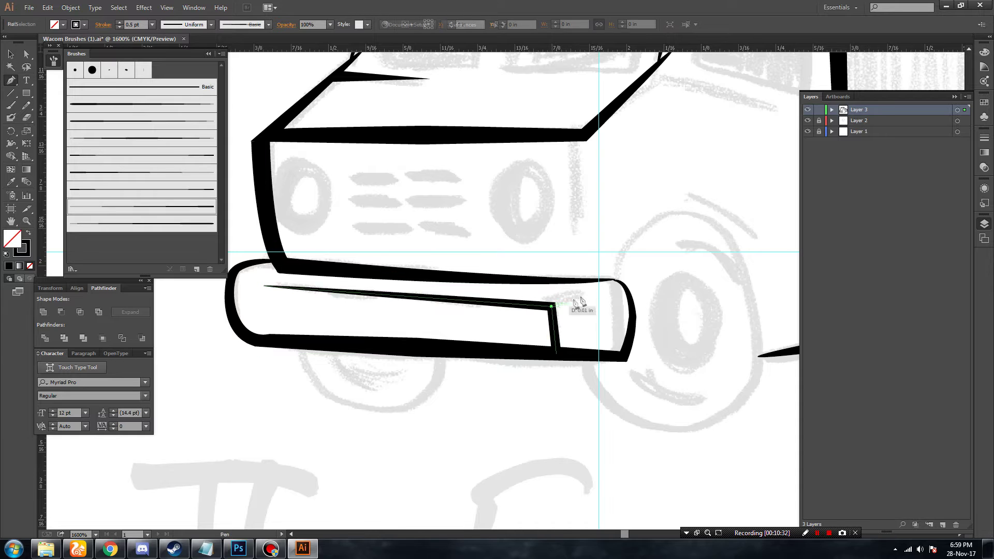
pyautogui.click(582, 294)
pyautogui.click(12, 54)
pyautogui.click(166, 206)
pyautogui.click(166, 224)
pyautogui.click(147, 104)
pyautogui.click(152, 24)
pyautogui.click(158, 46)
# Zoom out and toggle the sketch layer to compare the inked linework.
pyautogui.click(621, 204)
pyautogui.hotkey('ctrl', '-')
pyautogui.hotkey('ctrl', '-')
pyautogui.hotkey('ctrl', '-')
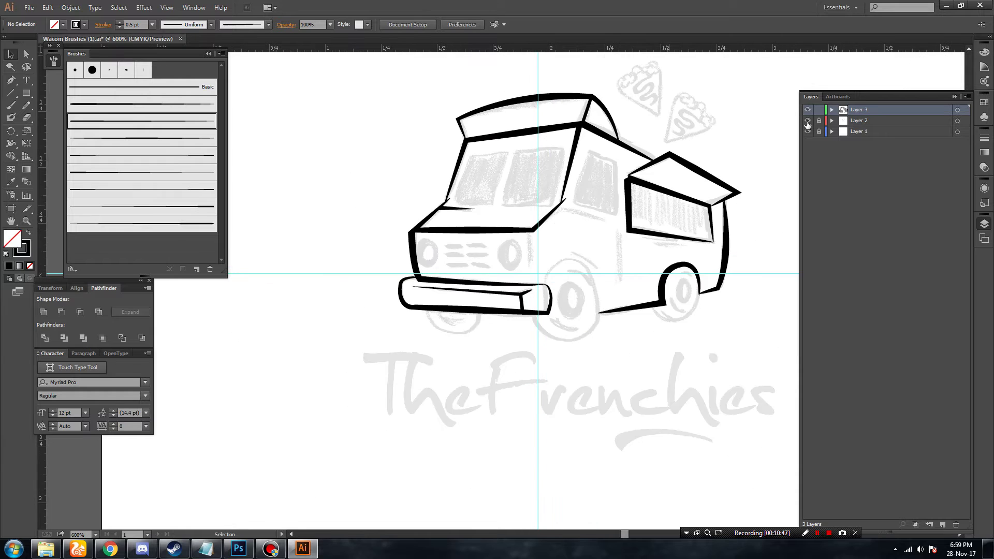
pyautogui.click(807, 121)
pyautogui.scroll(1, 673, 334)
pyautogui.scroll(2, 673, 334)
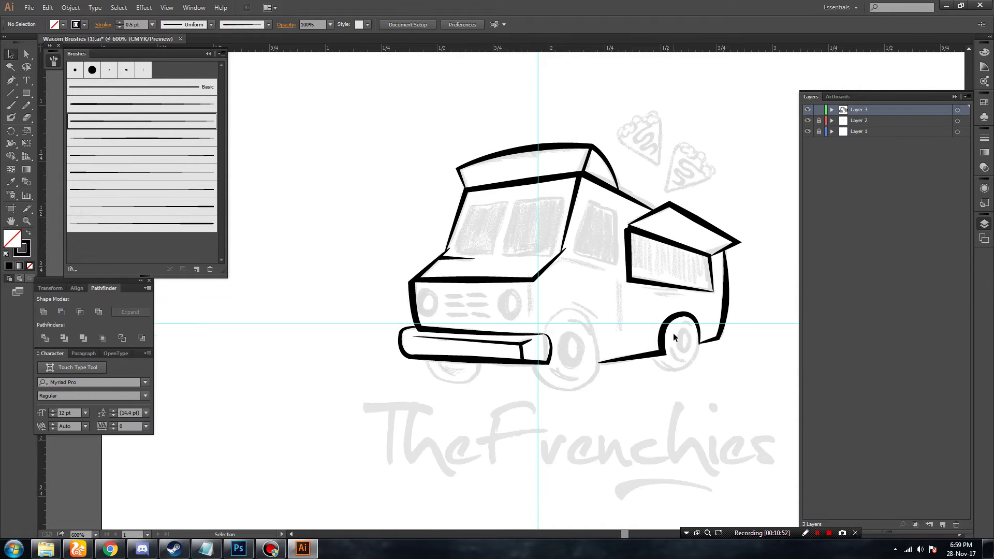
pyautogui.scroll(2, 673, 333)
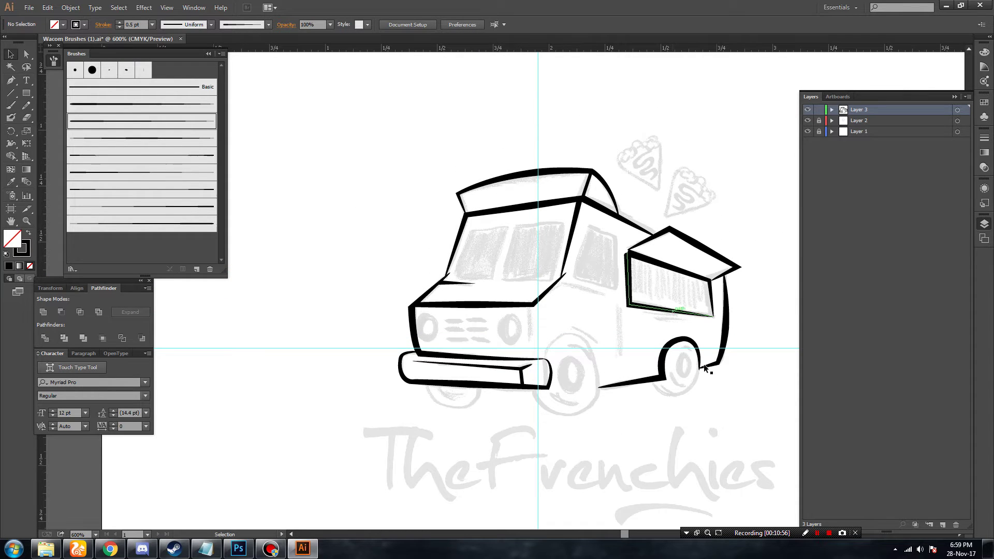
pyautogui.moveTo(705, 369); pyautogui.dragTo(567, 302)
pyautogui.hotkey('ctrl', '+')
pyautogui.hotkey('ctrl', '+')
pyautogui.moveTo(27, 93); pyautogui.dragTo(63, 118)
pyautogui.click(63, 118)
pyautogui.scroll(-3, 389, 246)
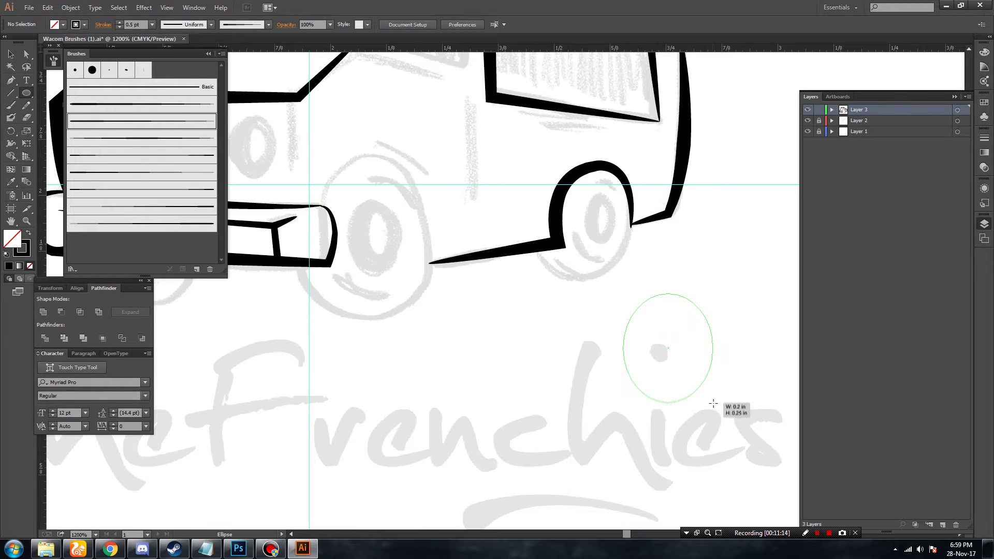
pyautogui.moveTo(703, 395); pyautogui.dragTo(718, 403)
pyautogui.press('v')
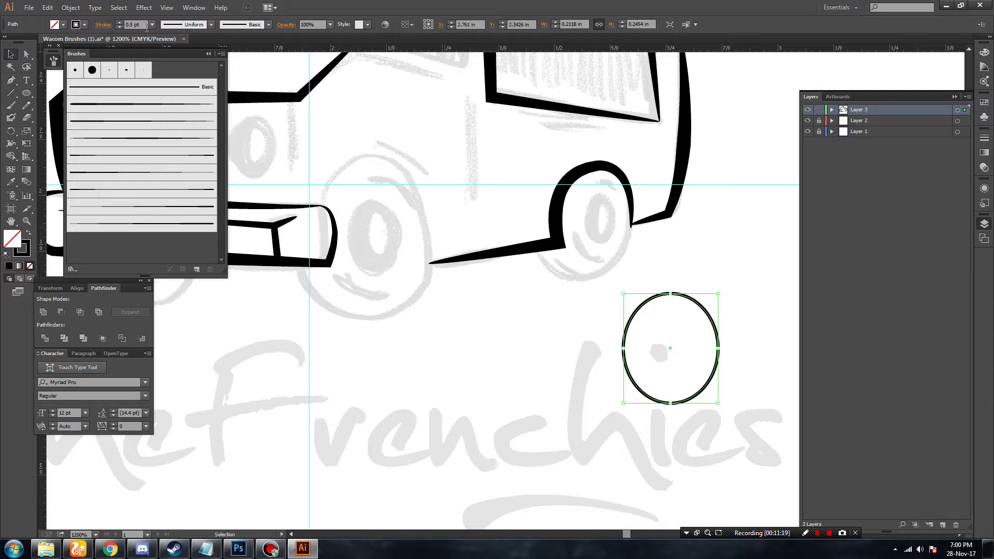
pyautogui.moveTo(630, 327); pyautogui.dragTo(547, 202)
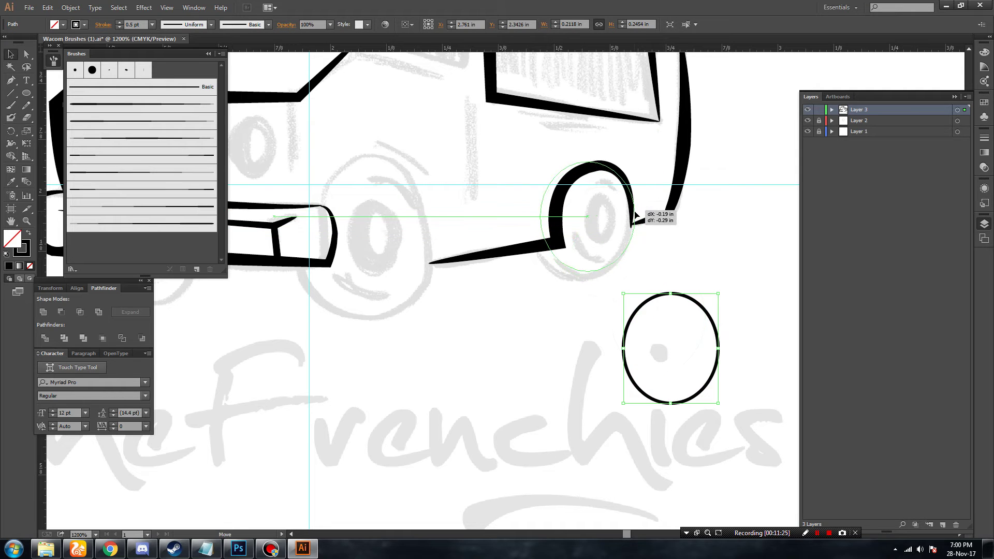
pyautogui.moveTo(635, 279)
pyautogui.mouseDown()
pyautogui.moveTo(655, 297)
pyautogui.moveTo(591, 279)
pyautogui.mouseUp()
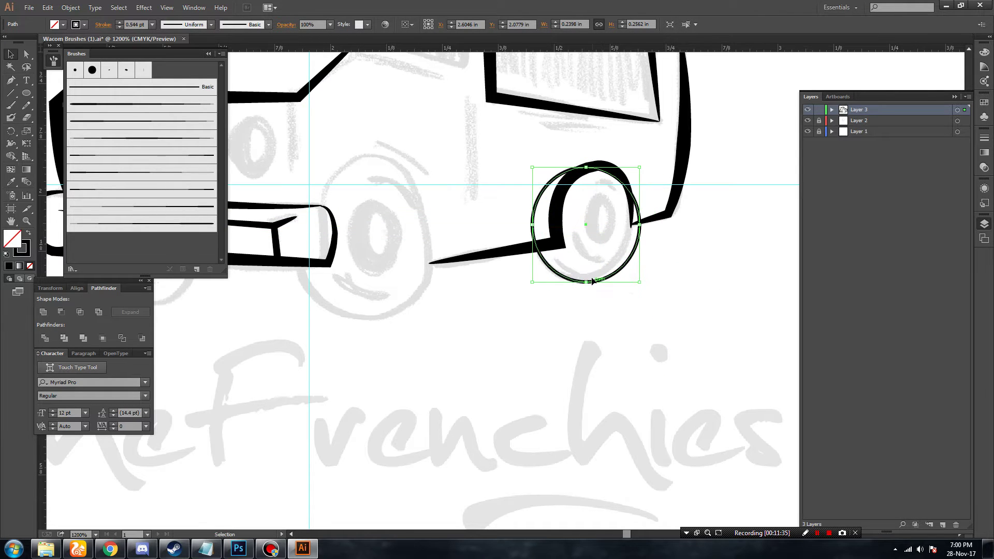
pyautogui.moveTo(637, 221); pyautogui.dragTo(635, 247)
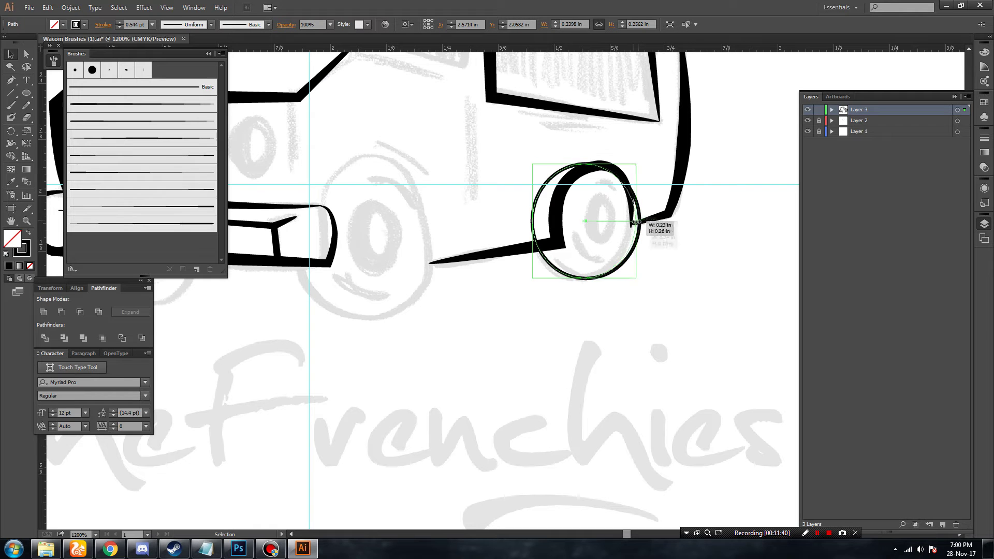
pyautogui.click(661, 258)
pyautogui.click(585, 278)
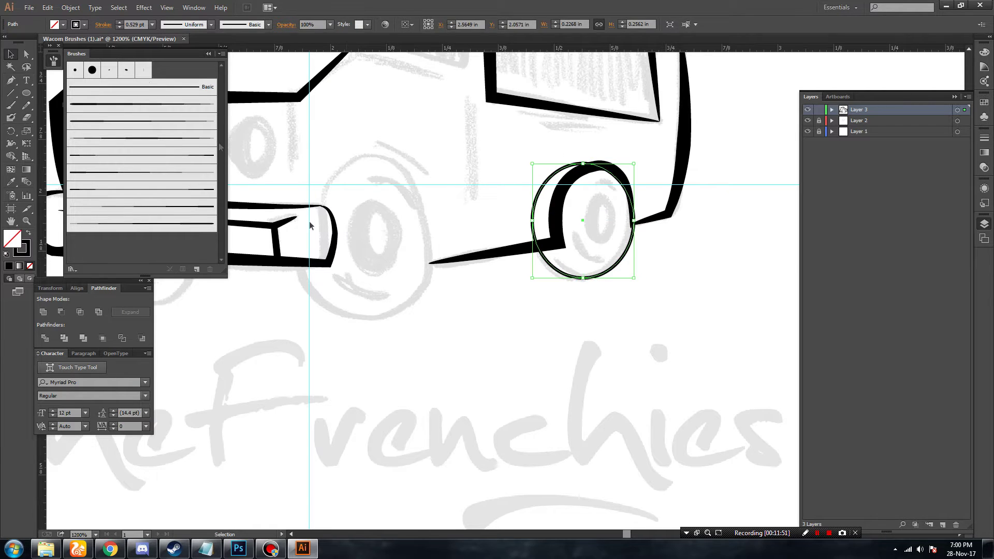
pyautogui.press('Delete')
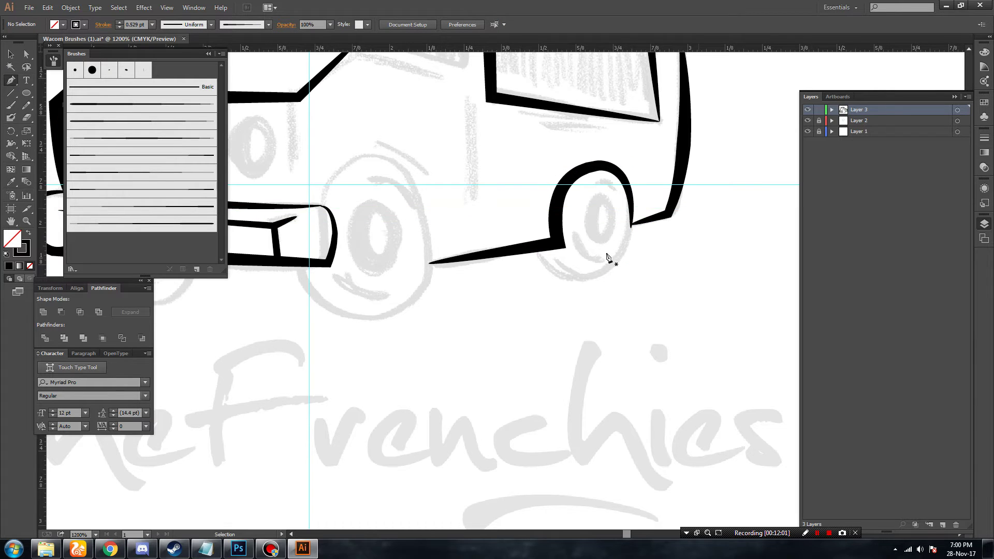
pyautogui.hotkey('ctrl', '-')
pyautogui.hotkey('ctrl', '-')
pyautogui.hotkey('ctrl', '-')
pyautogui.hotkey('ctrl', 'a')
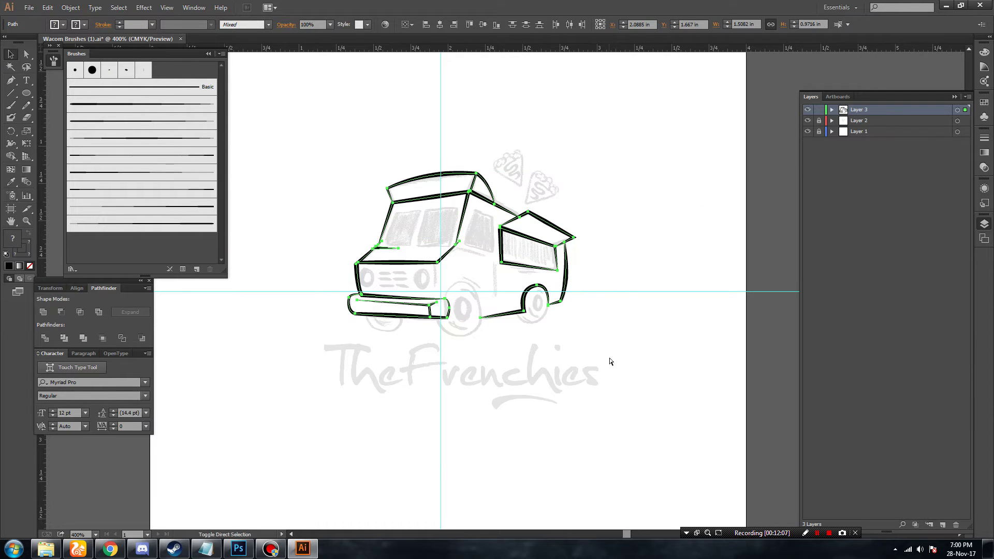
# Select all truck paths and merge them with the Shape Builder tool.
pyautogui.hotkey('ctrl', '+')
pyautogui.hotkey('ctrl', '+')
pyautogui.hotkey('ctrl', '+')
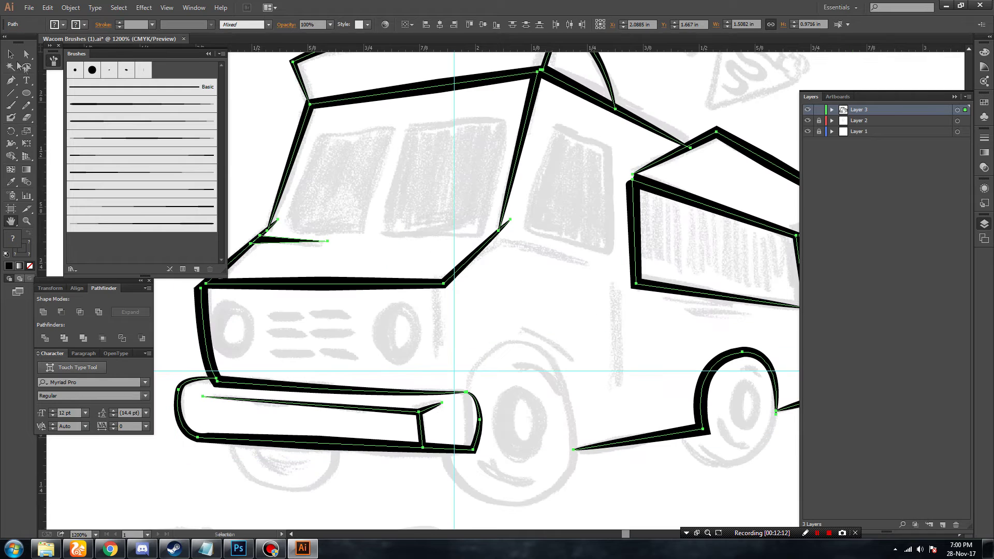
pyautogui.press('v')
pyautogui.click(404, 192)
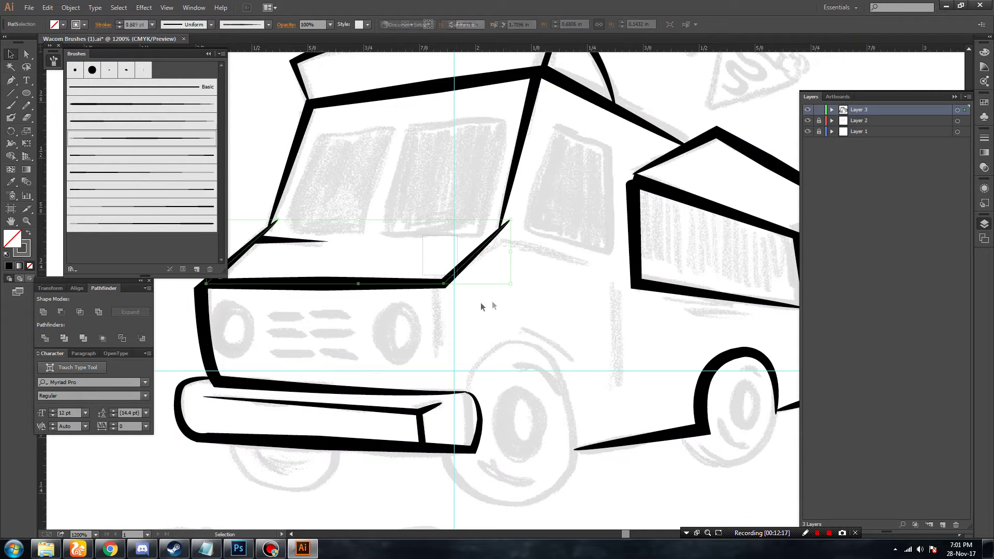
pyautogui.hotkey('ctrl', 'a')
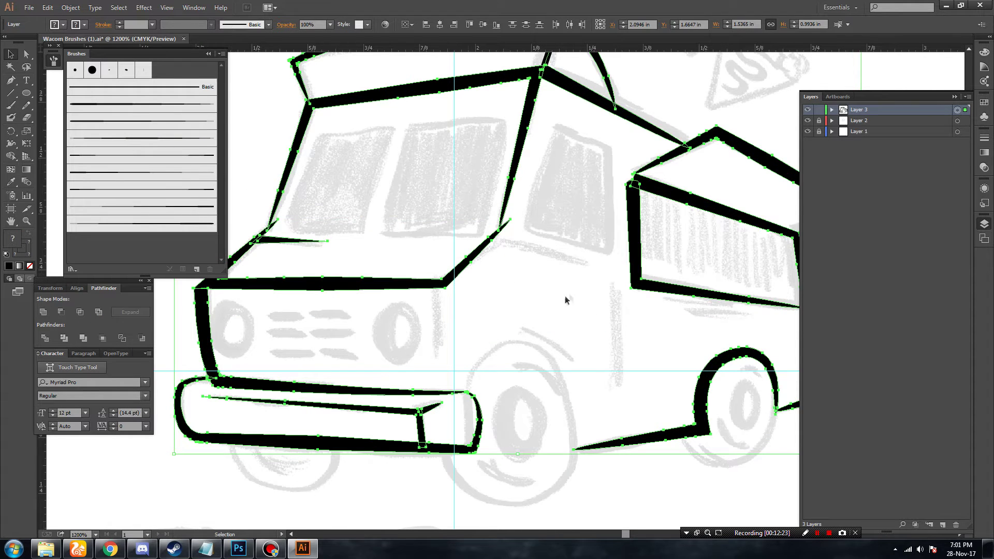
pyautogui.scroll(1, 570, 285)
pyautogui.hotkey('shift', 'm')
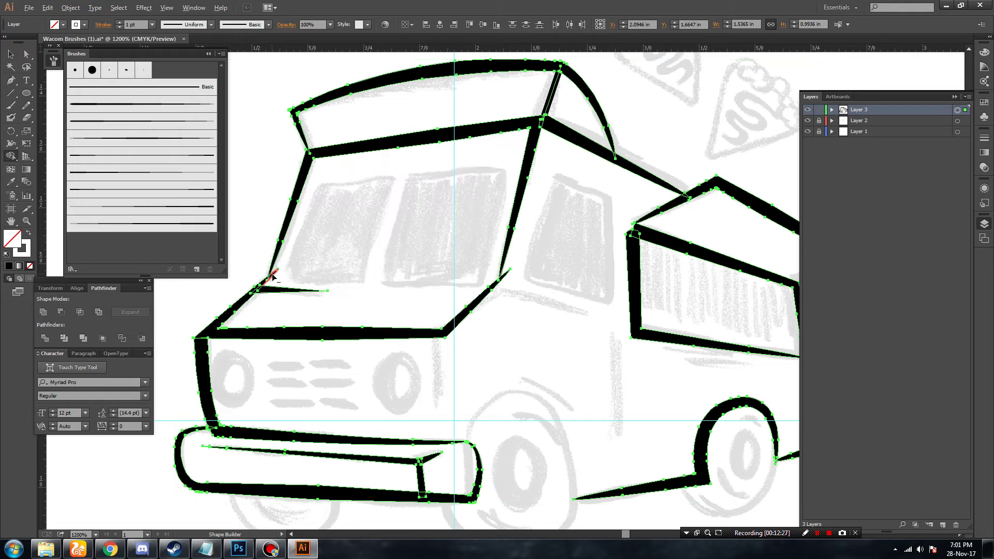
pyautogui.scroll(1, 553, 280)
pyautogui.scroll(-1, 553, 280)
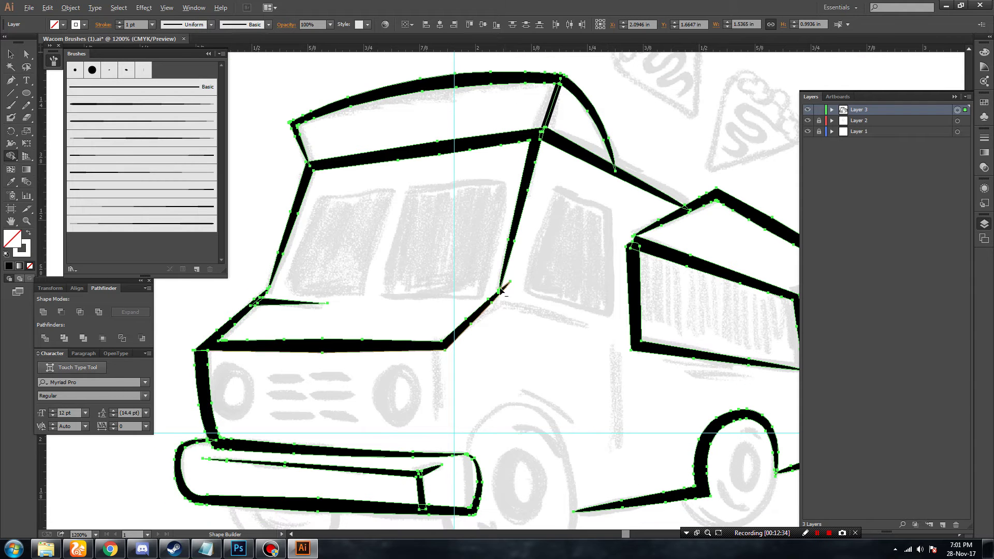
pyautogui.scroll(-1, 541, 290)
pyautogui.scroll(-1, 542, 290)
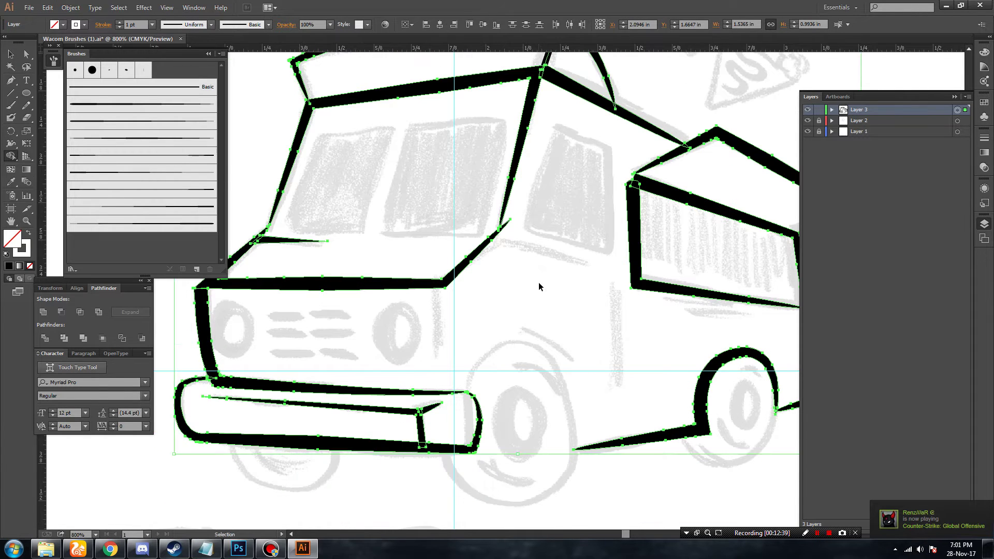
# Hide the grey sketch layer and select all the truck outlines.
pyautogui.hotkey('ctrl', '-')
pyautogui.press('v')
pyautogui.click(257, 111)
pyautogui.click(808, 121)
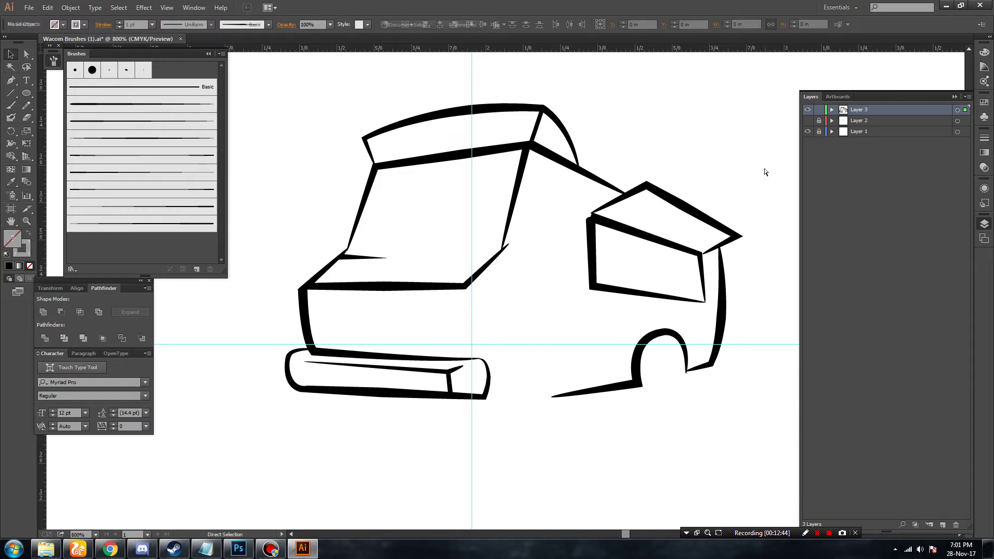
pyautogui.hotkey('ctrl', 'a')
pyautogui.click(64, 24)
# Fill all Layer 3 outlines with dark grey using the Color Picker.
pyautogui.click(11, 47)
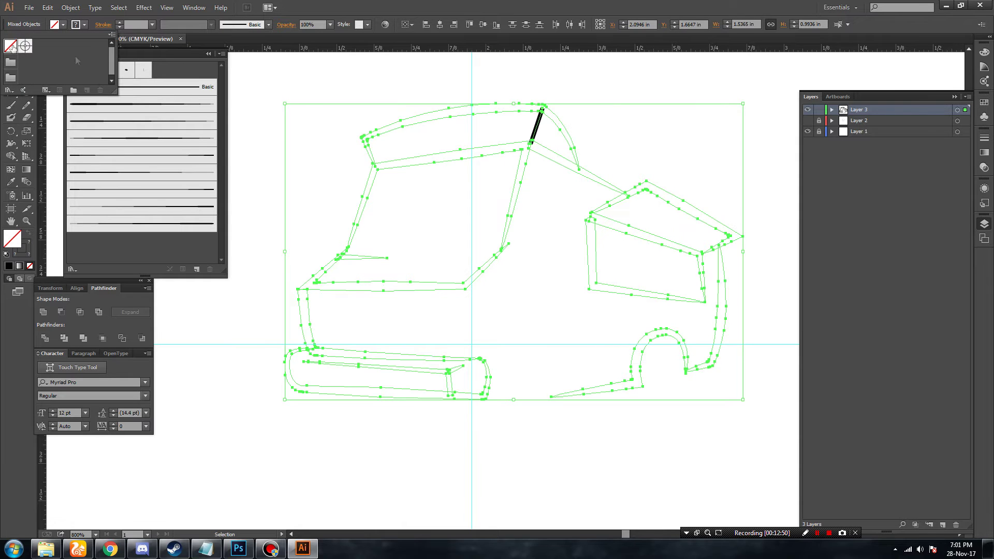
pyautogui.click(304, 100)
pyautogui.hotkey('ctrl', 'z')
pyautogui.hotkey('ctrl', 'shift', 'a')
pyautogui.hotkey('ctrl', 'a')
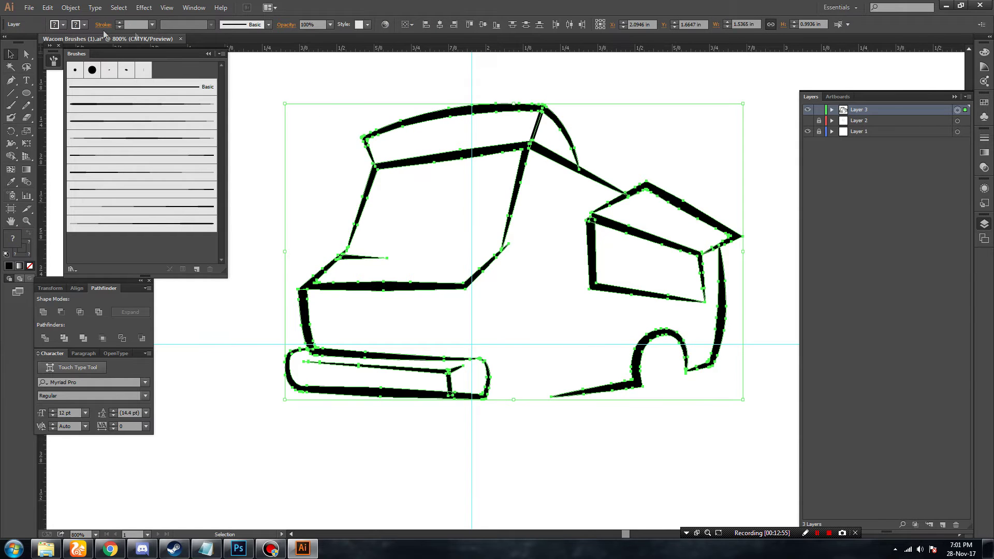
pyautogui.doubleClick(13, 239)
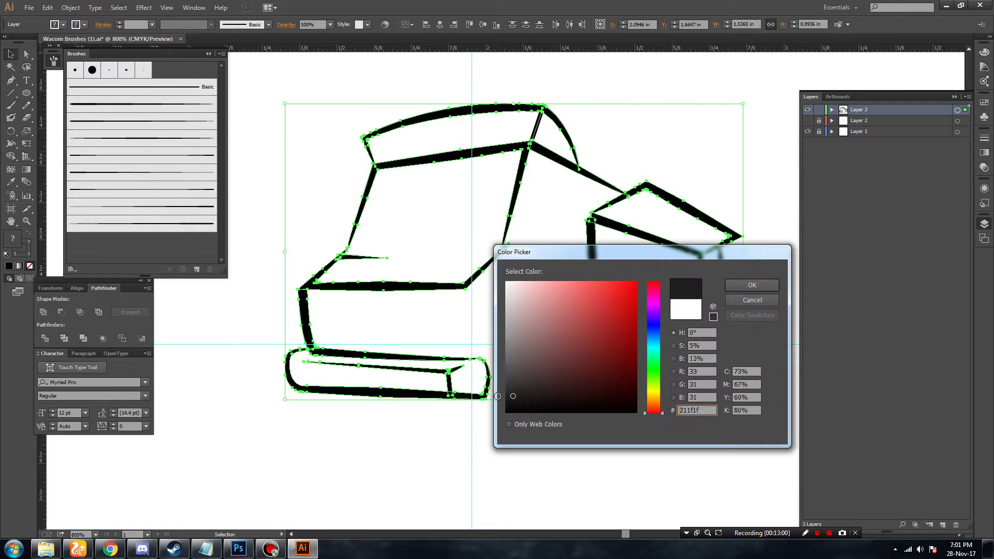
pyautogui.press('Return')
pyautogui.click(675, 143)
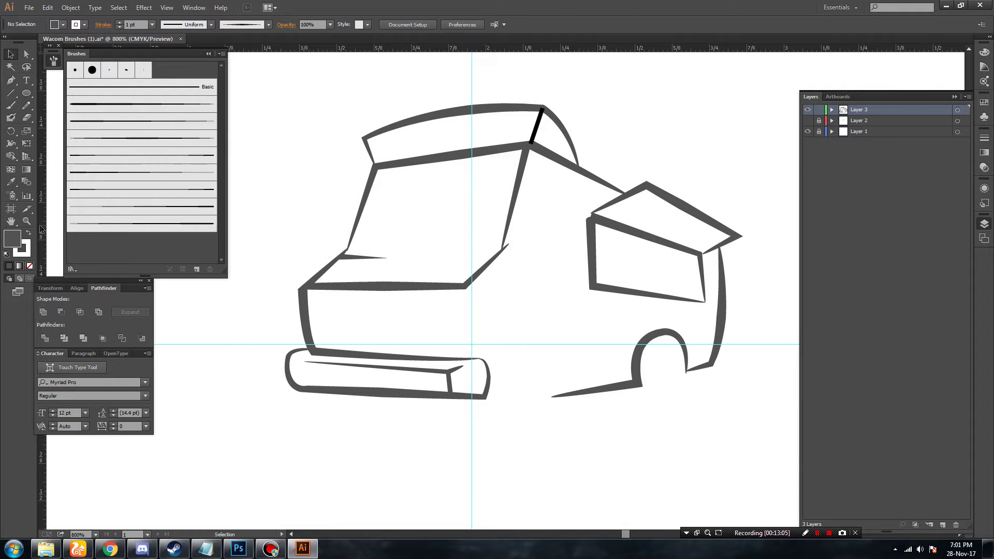
# Make the remaining black roof stroke grey too and save the drawing.
pyautogui.click(539, 127)
pyautogui.click(63, 24)
pyautogui.click(646, 219)
pyautogui.hotkey('alt', 'f')
pyautogui.press('Escape')
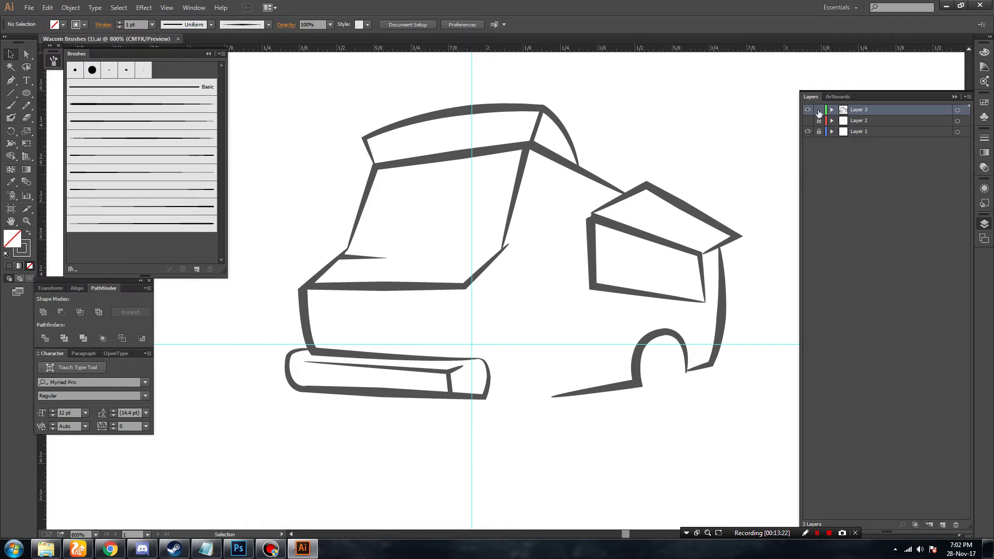
# Draw a curve under the rear wheel sketch and apply Art Brush 7.
pyautogui.click(807, 120)
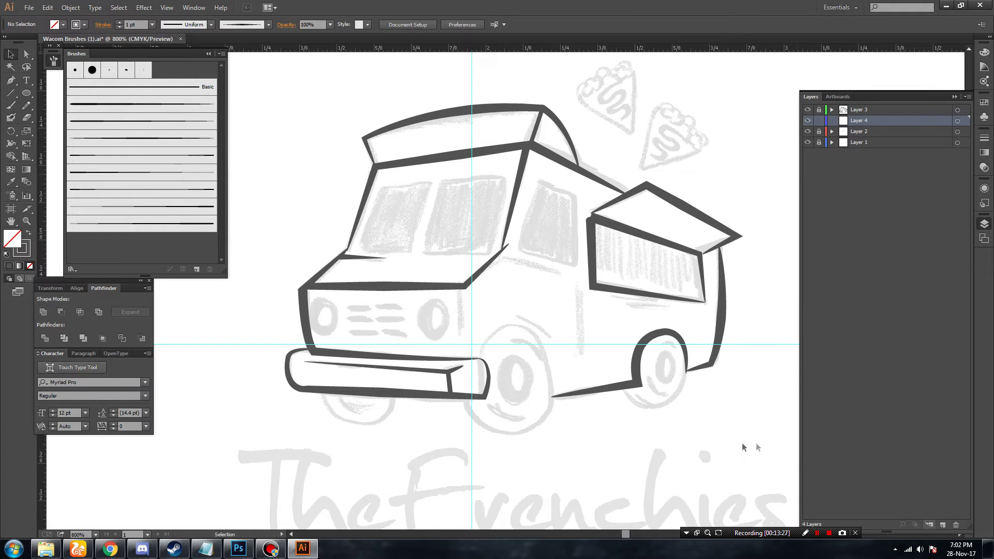
pyautogui.moveTo(744, 447); pyautogui.dragTo(502, 346)
pyautogui.scroll(3, 517, 374)
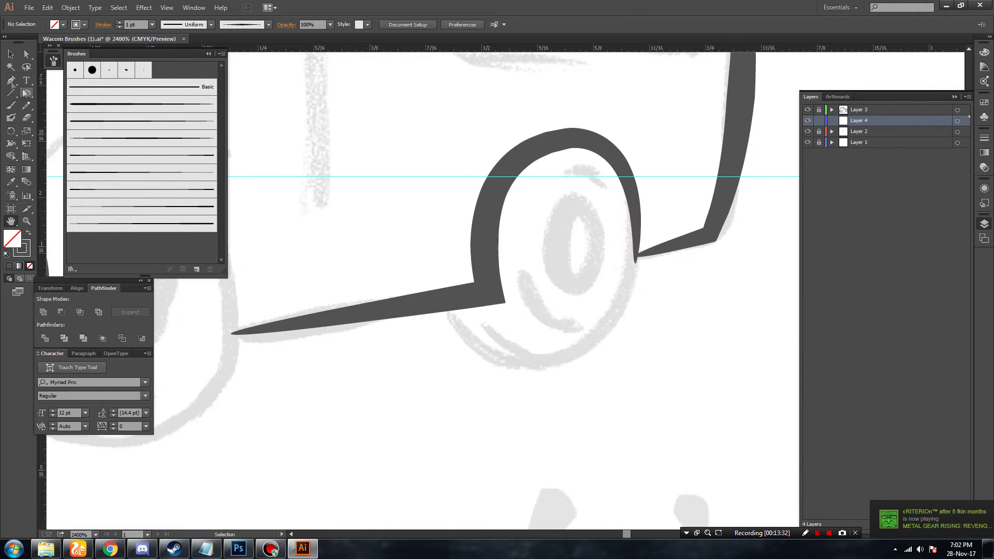
pyautogui.click(638, 254)
pyautogui.moveTo(558, 362); pyautogui.dragTo(480, 369)
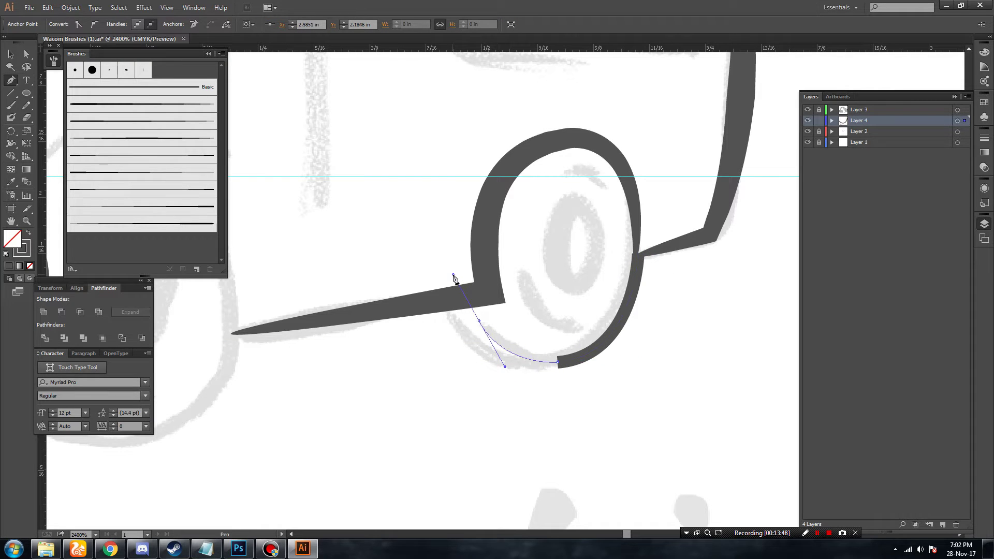
pyautogui.press('v')
pyautogui.click(136, 144)
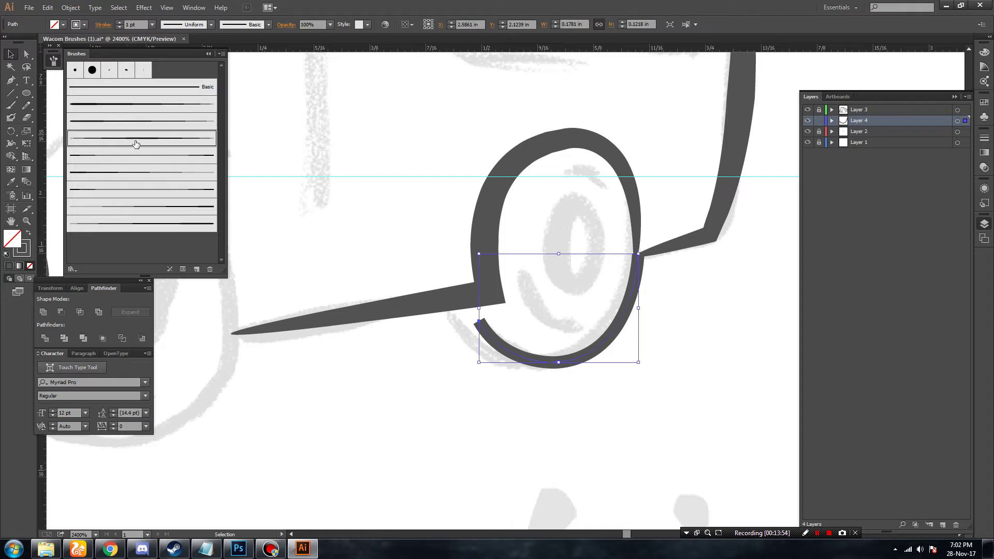
pyautogui.click(134, 124)
pyautogui.click(136, 207)
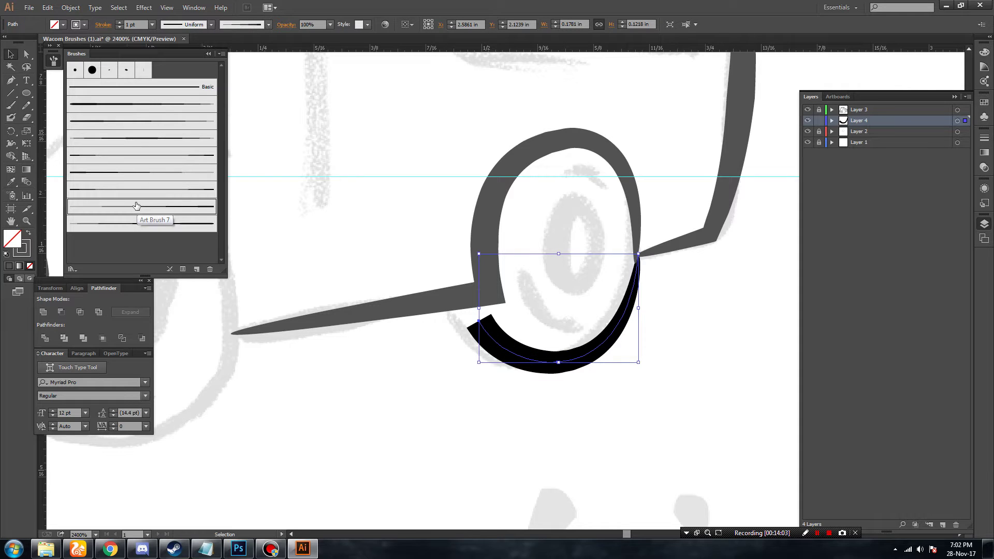
# Adjust the wheel arc's anchors and handles so it hugs the wheel's lower rim.
pyautogui.click(28, 57)
pyautogui.moveTo(466, 305); pyautogui.dragTo(451, 308)
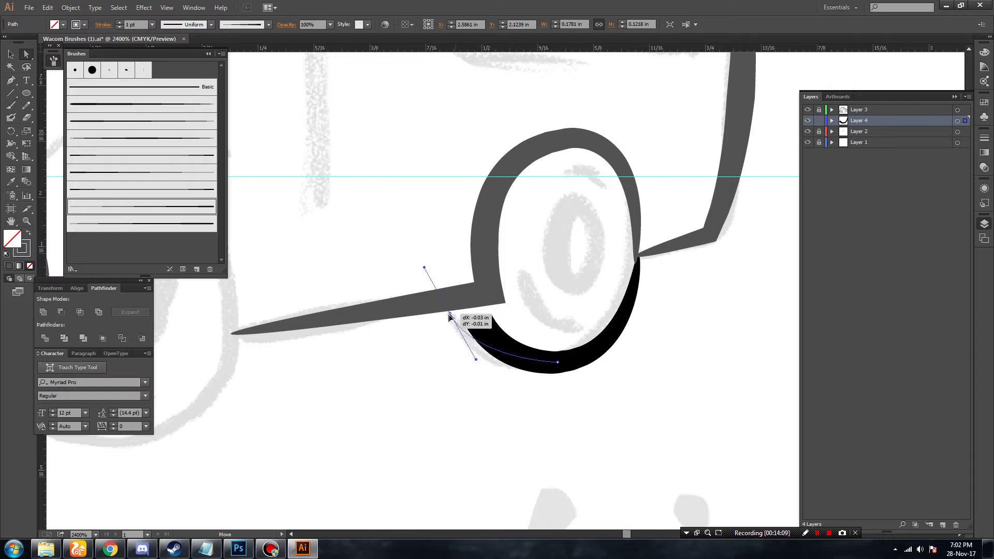
pyautogui.moveTo(477, 355); pyautogui.dragTo(467, 384)
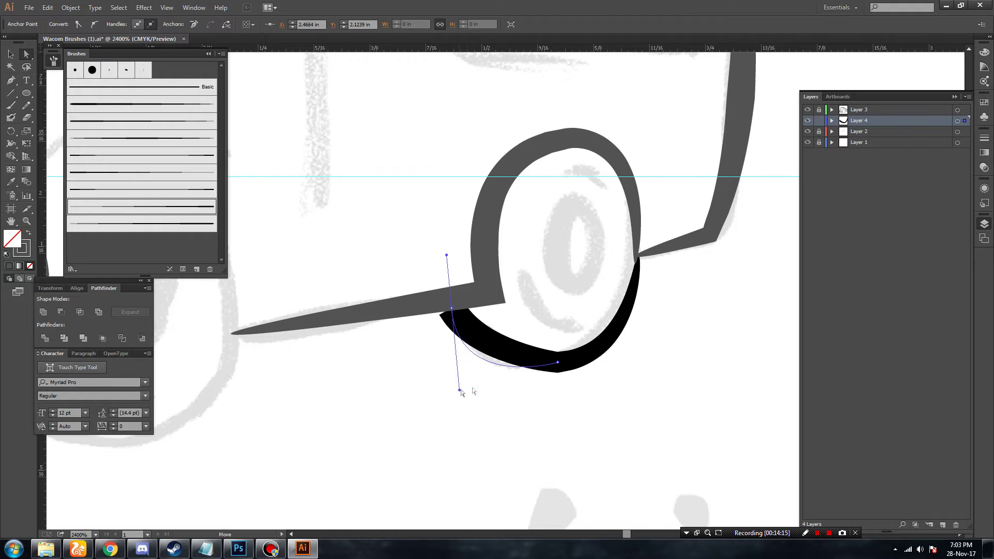
pyautogui.moveTo(557, 362); pyautogui.dragTo(564, 379)
pyautogui.moveTo(460, 389)
pyautogui.mouseDown()
pyautogui.moveTo(473, 388)
pyautogui.moveTo(470, 378)
pyautogui.mouseUp()
pyautogui.click(451, 404)
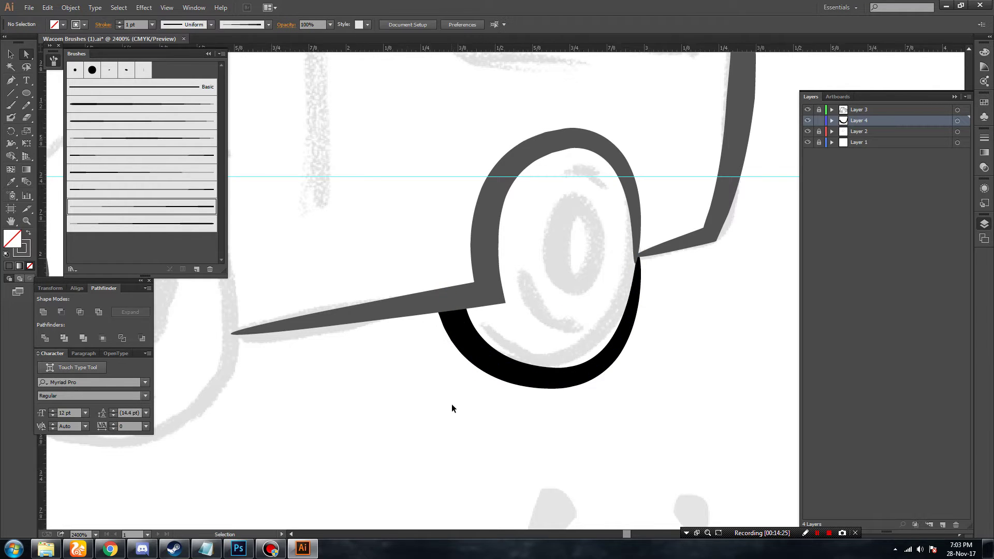
pyautogui.scroll(-10, 452, 404)
pyautogui.scroll(2, 452, 404)
pyautogui.scroll(4, 452, 404)
pyautogui.scroll(4, 451, 404)
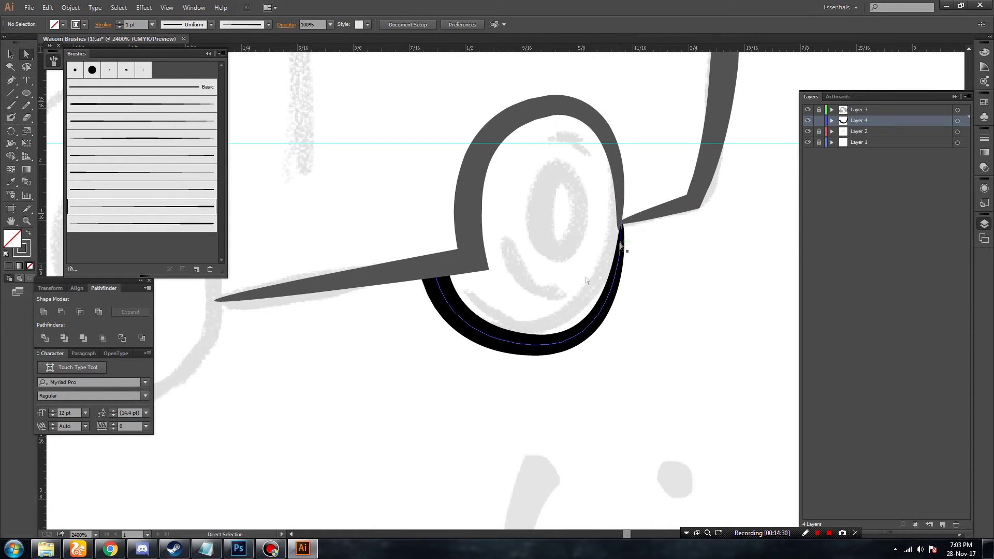
pyautogui.click(620, 246)
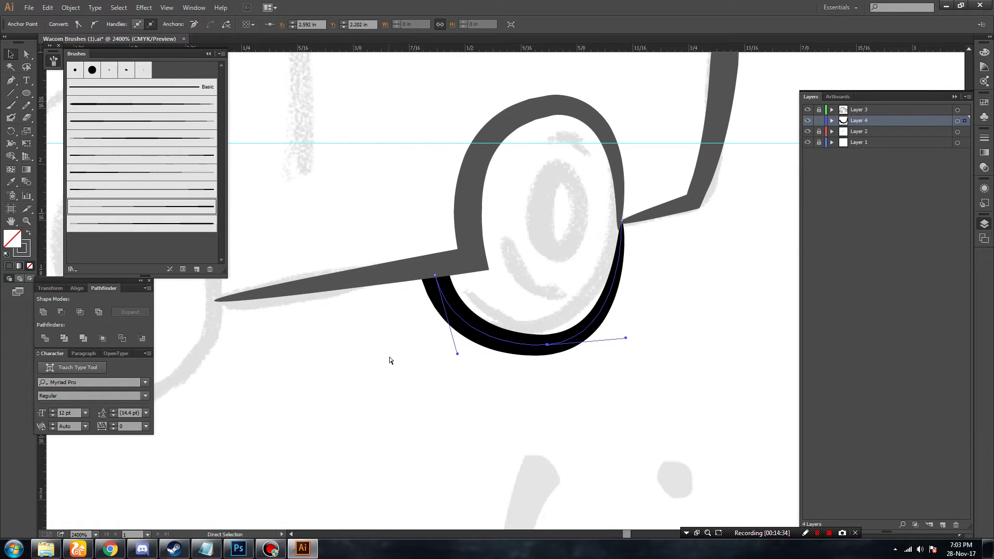
pyautogui.scroll(-5, 390, 361)
pyautogui.click(807, 131)
# Alt-drag a copy of the black wheel arc under the front-left wheel and rotate it to fit.
pyautogui.press('v')
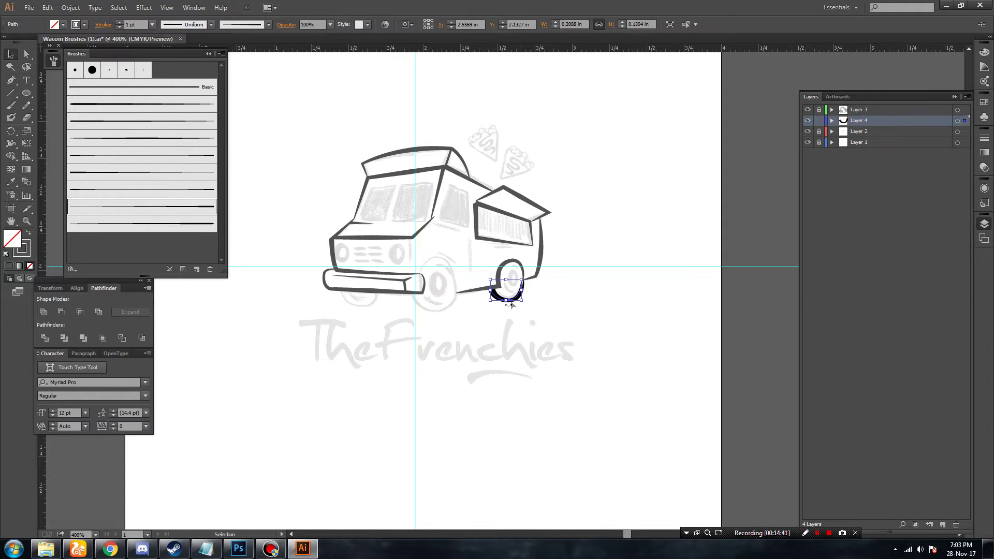
pyautogui.moveTo(505, 299); pyautogui.dragTo(385, 328)
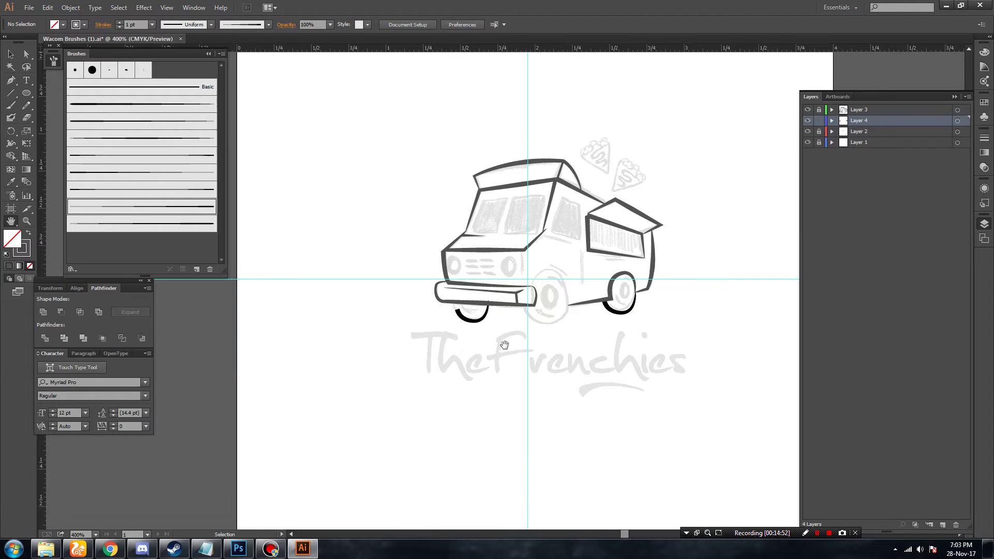
pyautogui.scroll(2, 507, 344)
pyautogui.scroll(3, 507, 344)
pyautogui.click(430, 386)
pyautogui.moveTo(437, 412)
pyautogui.mouseDown()
pyautogui.moveTo(420, 443)
pyautogui.moveTo(421, 419)
pyautogui.moveTo(416, 427)
pyautogui.mouseUp()
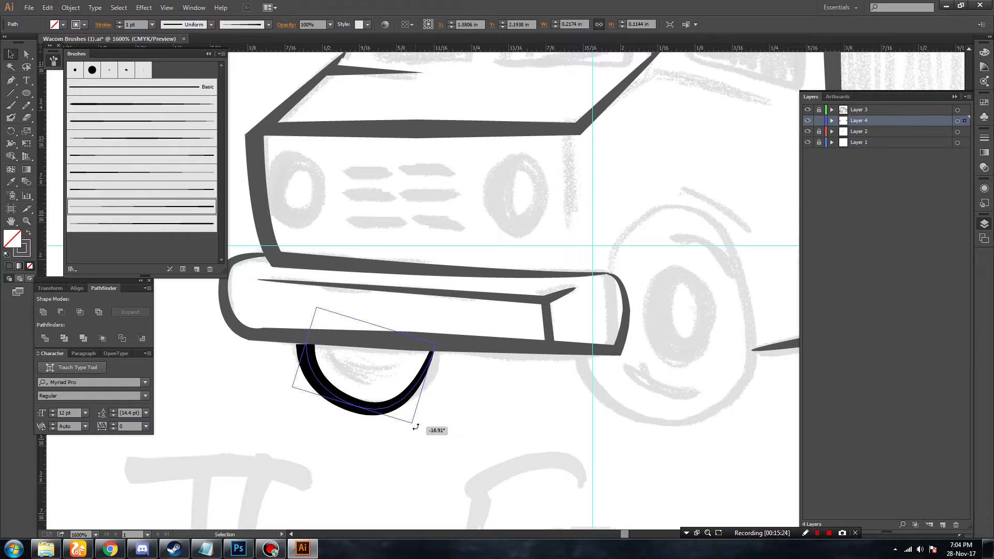
pyautogui.click(506, 411)
pyautogui.hotkey('ctrl', '-')
pyautogui.hotkey('ctrl', '-')
pyautogui.hotkey('ctrl', '-')
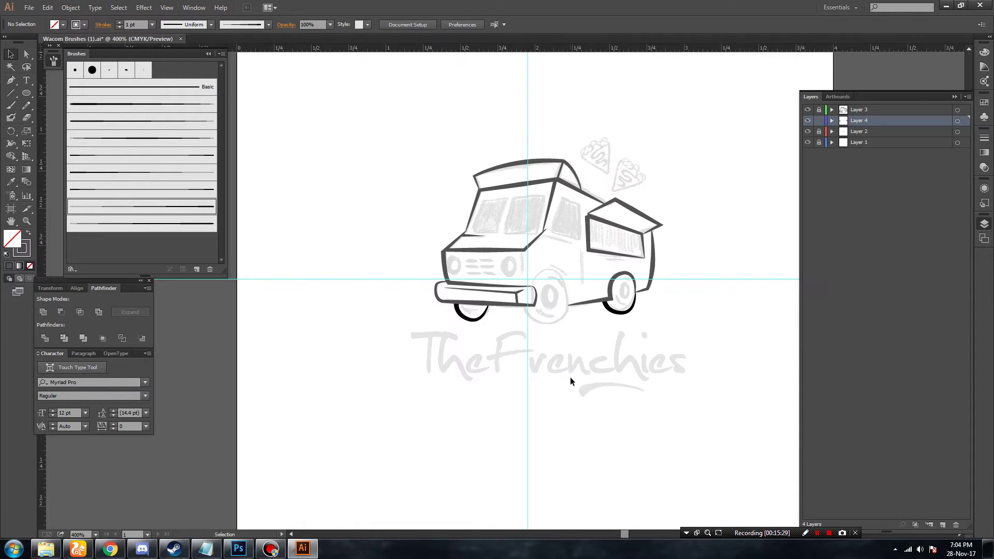
pyautogui.moveTo(570, 376); pyautogui.dragTo(551, 337)
# Copy the right wheel's black arc, paste it under the centre wheel, and tilt it to follow the wheel.
pyautogui.hotkey('ctrl', '+')
pyautogui.hotkey('ctrl', '+')
pyautogui.hotkey('ctrl', '+')
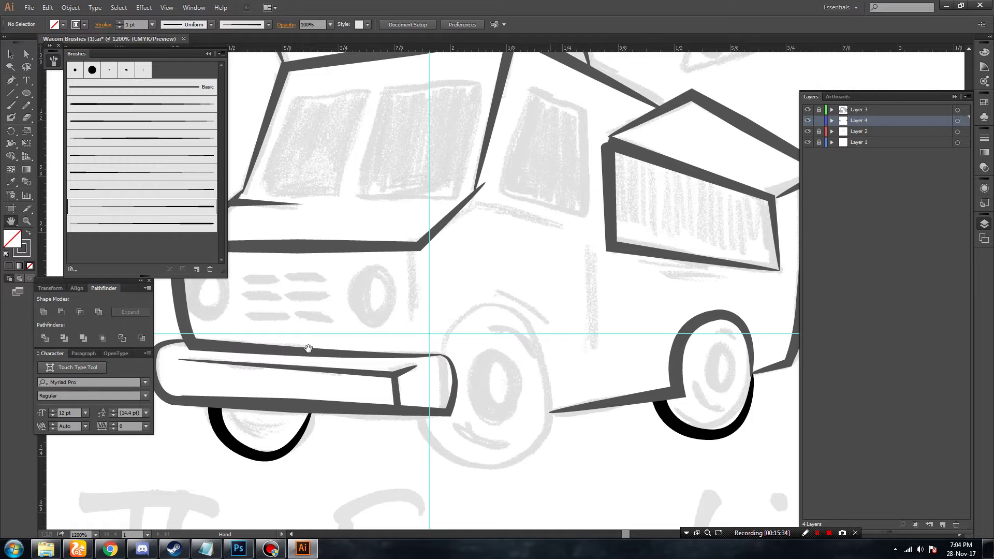
pyautogui.click(11, 54)
pyautogui.click(290, 446)
pyautogui.click(704, 435)
pyautogui.hotkey('ctrl', 'c')
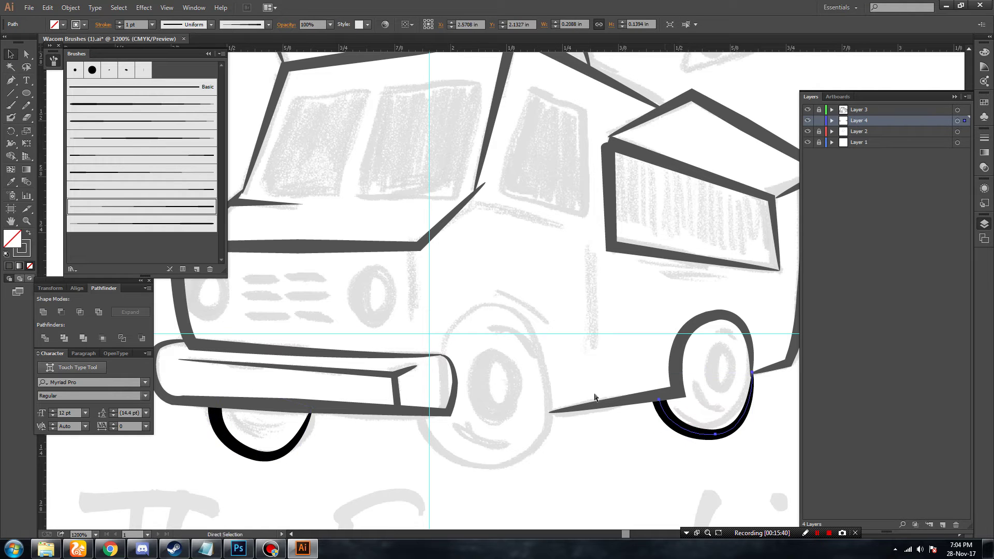
pyautogui.hotkey('ctrl', 'v')
pyautogui.moveTo(531, 317); pyautogui.dragTo(492, 454)
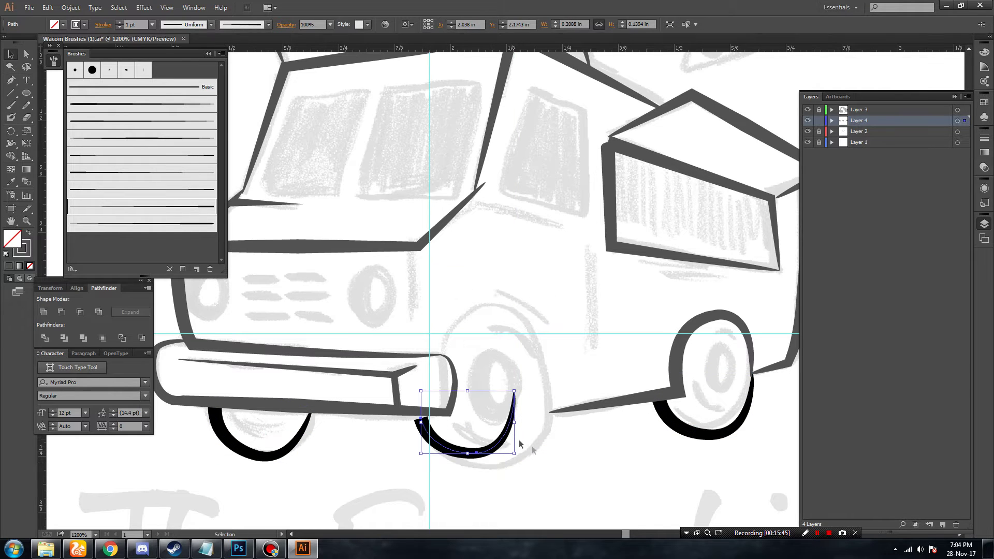
pyautogui.moveTo(520, 387); pyautogui.dragTo(528, 405)
# Reshape the pasted arc's anchor points so its end meets the body line.
pyautogui.click(29, 53)
pyautogui.moveTo(520, 410); pyautogui.dragTo(550, 404)
pyautogui.moveTo(511, 469); pyautogui.dragTo(541, 488)
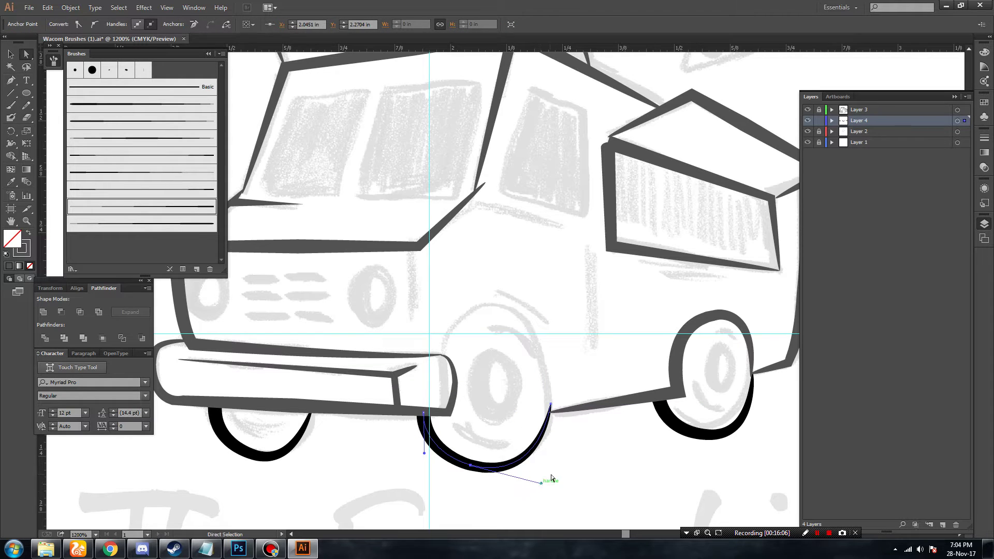
pyautogui.moveTo(550, 487); pyautogui.dragTo(555, 481)
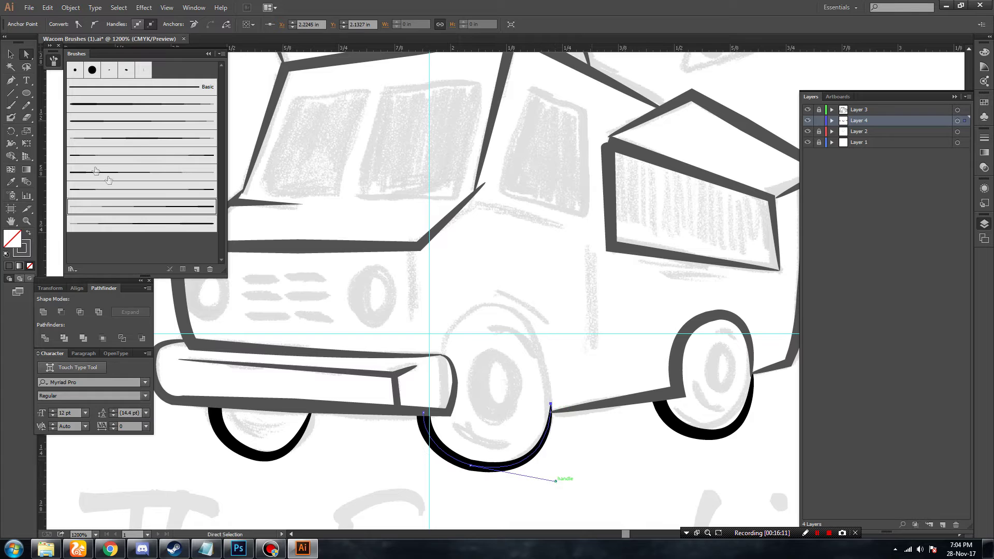
pyautogui.click(62, 129)
# Extend the bumper path with the Pen, curving it over and down the wheel's right side.
pyautogui.click(442, 356)
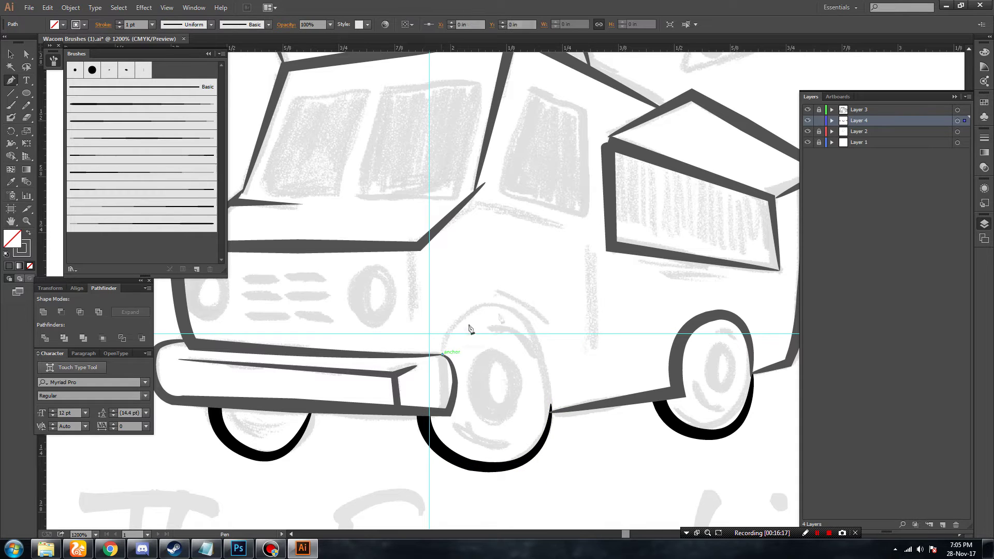
pyautogui.moveTo(560, 337); pyautogui.dragTo(585, 335)
pyautogui.moveTo(520, 317); pyautogui.dragTo(522, 322)
pyautogui.moveTo(551, 411); pyautogui.dragTo(523, 527)
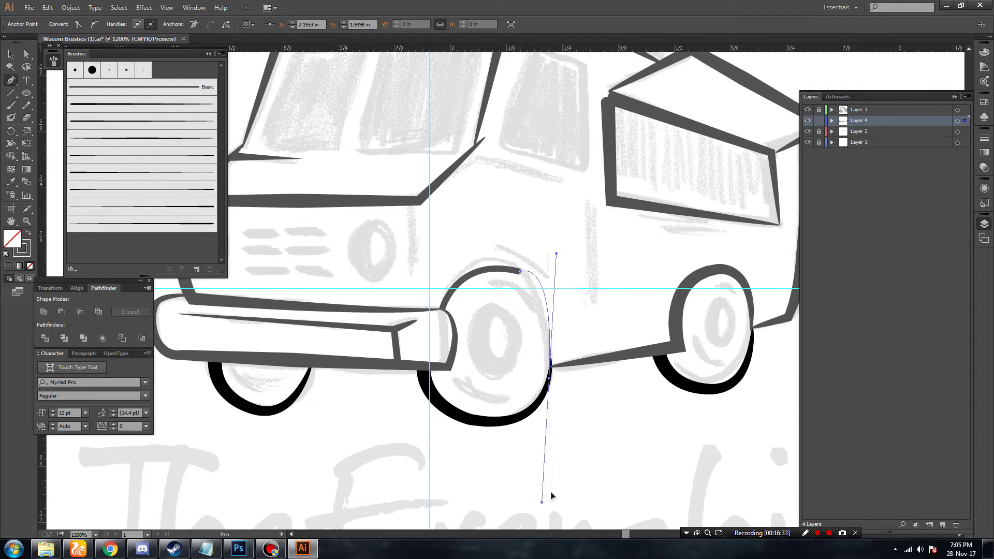
pyautogui.moveTo(534, 491); pyautogui.dragTo(531, 467)
pyautogui.click(11, 55)
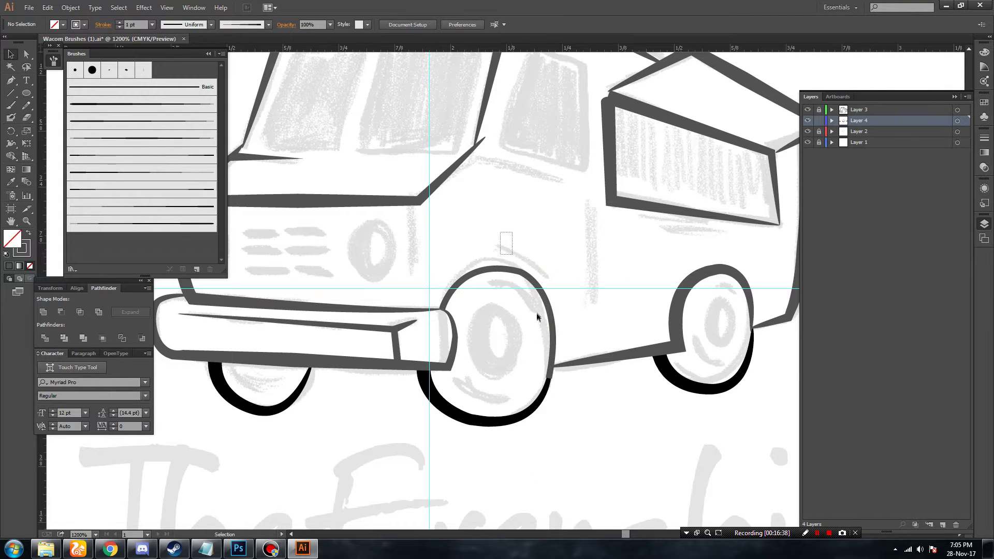
# Place a flipped copy of the lower arc on the wheel's upper right with a thicker brush.
pyautogui.press('i')
pyautogui.press('v')
pyautogui.click(454, 400)
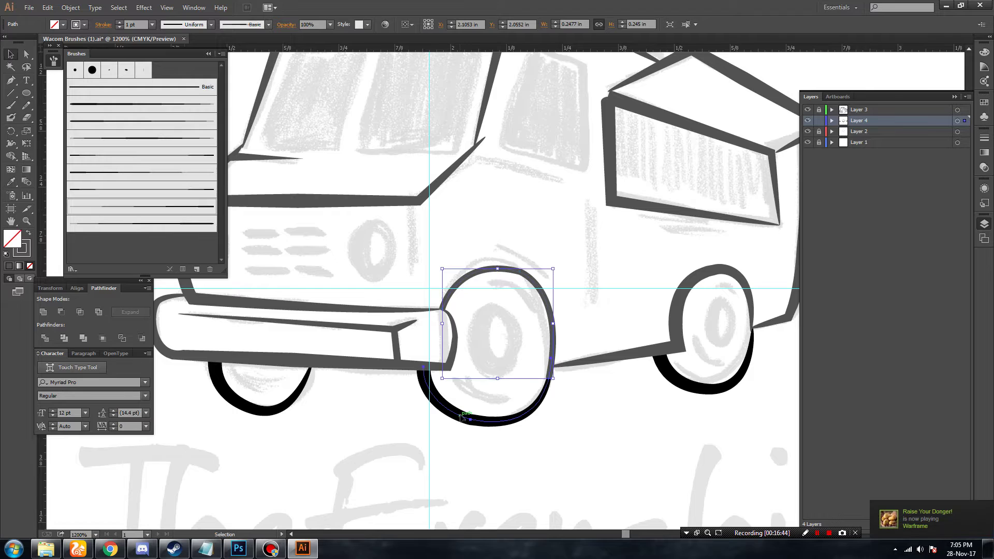
pyautogui.moveTo(506, 298); pyautogui.dragTo(564, 243)
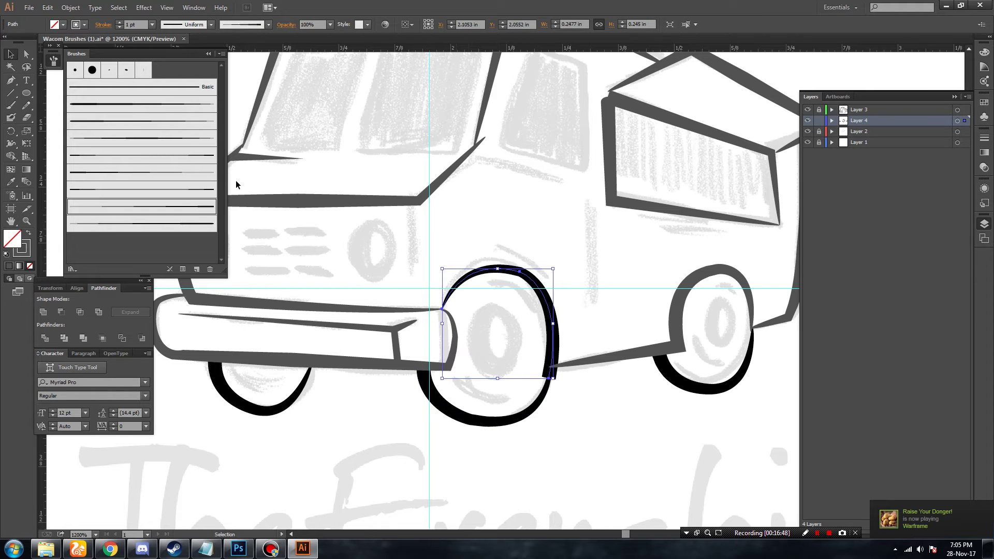
pyautogui.click(122, 121)
pyautogui.click(127, 104)
pyautogui.click(123, 121)
pyautogui.click(507, 208)
pyautogui.click(463, 284)
# Adjust an anchor of the upper wheel arc to refine its curve.
pyautogui.press('a')
pyautogui.click(520, 271)
pyautogui.moveTo(460, 259); pyautogui.dragTo(455, 259)
pyautogui.click(571, 334)
# Hide the grey pencil sketch layer (Layer 2) and zoom out.
pyautogui.hotkey('ctrl', '-')
pyautogui.hotkey('ctrl', '-')
pyautogui.click(807, 131)
pyautogui.hotkey('ctrl', '-')
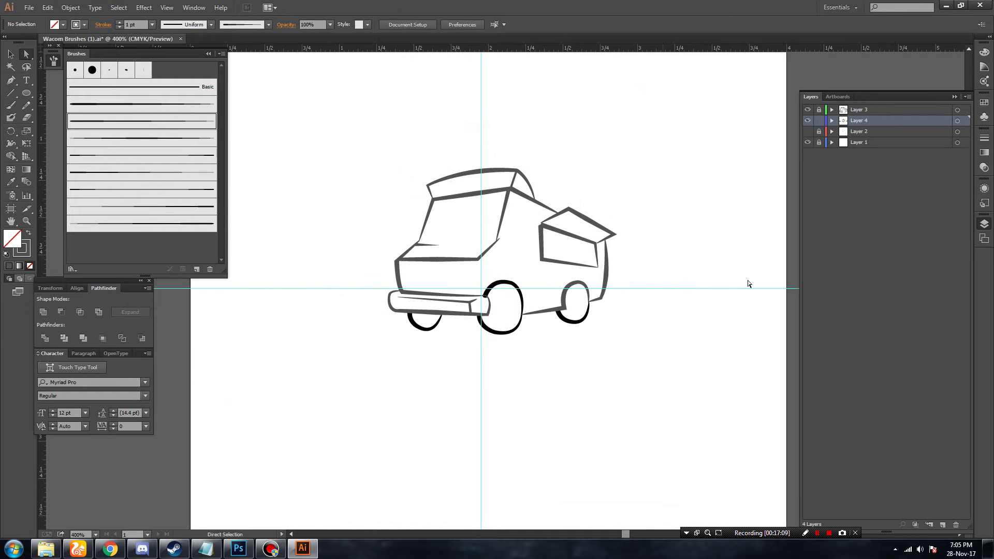
# Give the selected wheel paths the bumper's dark grey using the Eyedropper.
pyautogui.click(957, 120)
pyautogui.press('v')
pyautogui.hotkey('ctrl', '+')
pyautogui.hotkey('ctrl', '+')
pyautogui.hotkey('ctrl', '+')
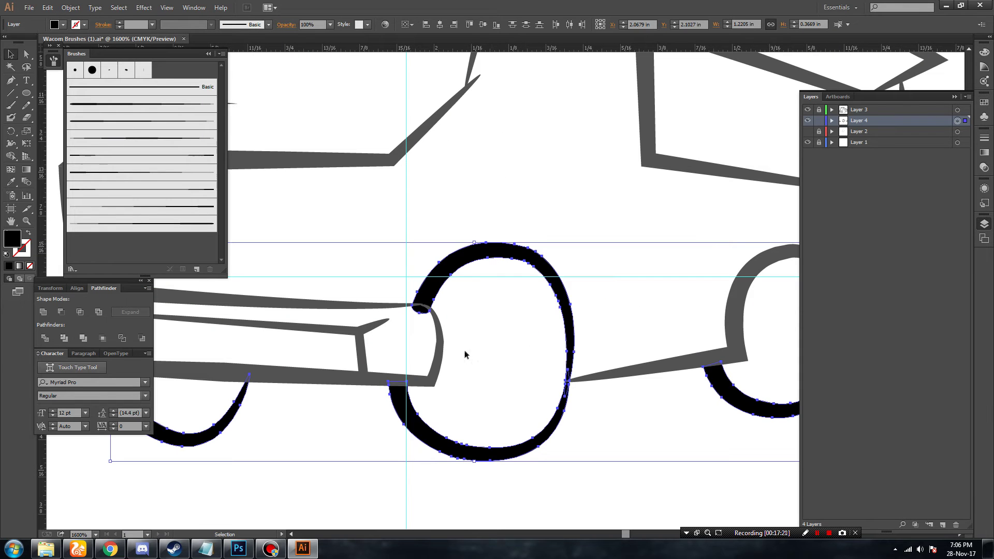
pyautogui.press('i')
pyautogui.click(326, 298)
# Unlock Layer 3, select all the outline artwork, and undo a Shape Builder merge attempt.
pyautogui.press('v')
pyautogui.click(541, 149)
pyautogui.click(818, 109)
pyautogui.hotkey('ctrl', 'a')
pyautogui.click(11, 155)
pyautogui.click(500, 254)
pyautogui.hotkey('ctrl', 'z')
pyautogui.press('a')
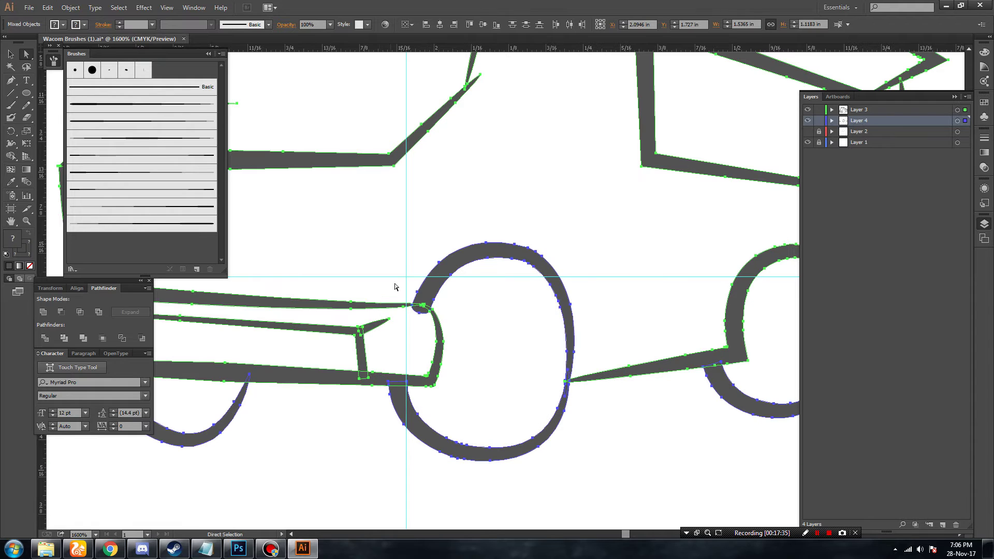
pyautogui.click(423, 306)
# Merge the upper arc pieces into one shape with Shape Builder and lower its opacity to 10%.
pyautogui.hotkey('ctrl', '+')
pyautogui.hotkey('ctrl', '+')
pyautogui.hotkey('ctrl', '+')
pyautogui.hotkey('shift', 'm')
pyautogui.click(243, 341)
pyautogui.press('v')
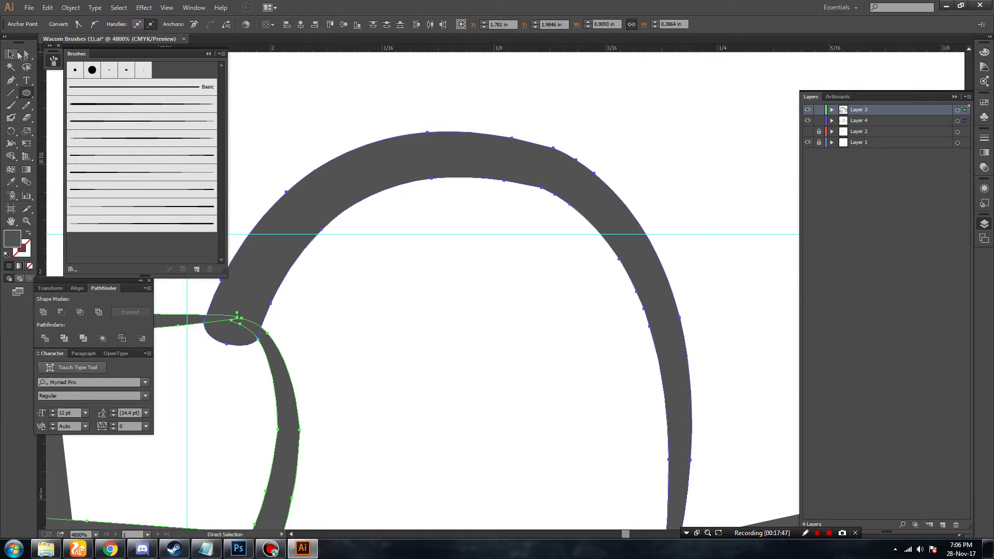
pyautogui.click(330, 24)
pyautogui.click(342, 148)
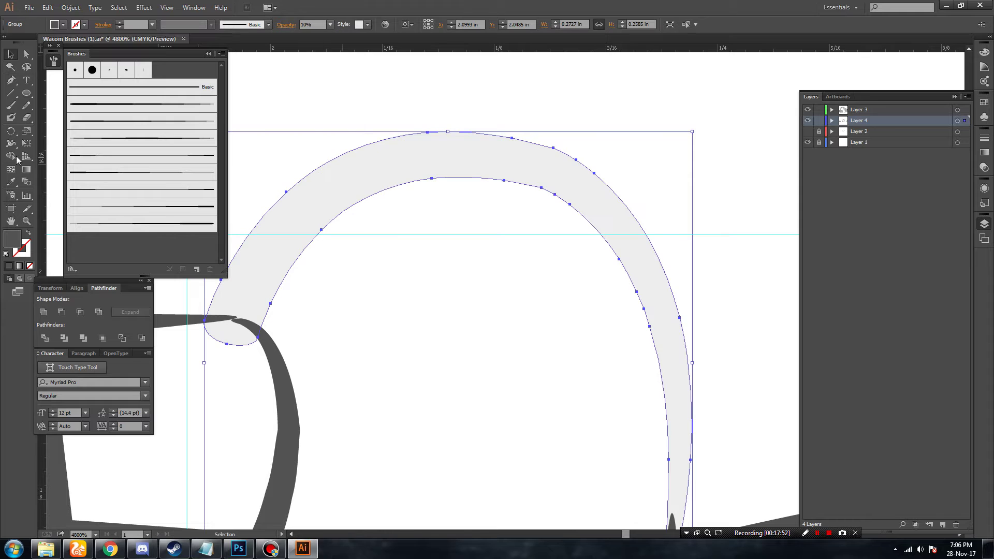
# Open the Eraser options, then undo an accidental deletion and reselect the arc group.
pyautogui.doubleClick(27, 117)
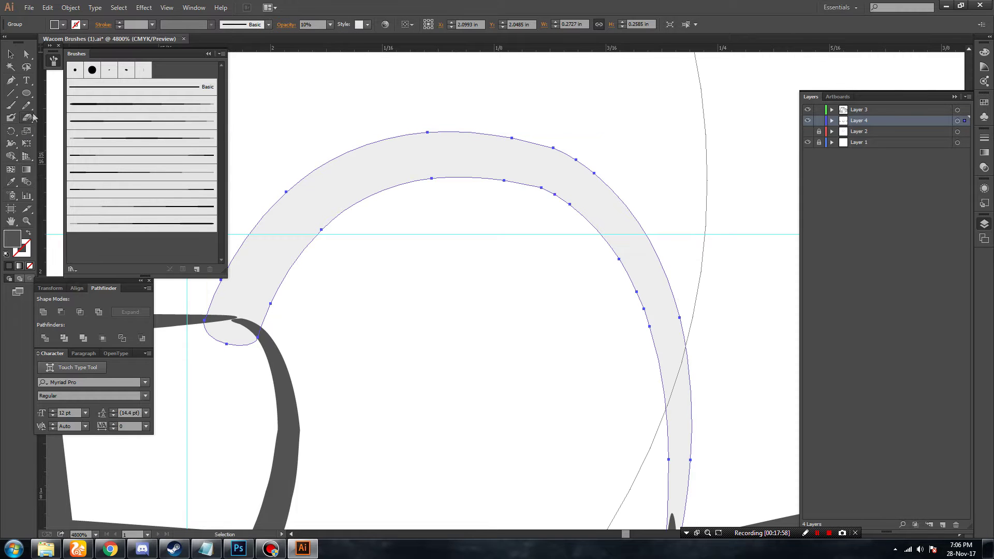
pyautogui.press('Return')
pyautogui.press('Delete')
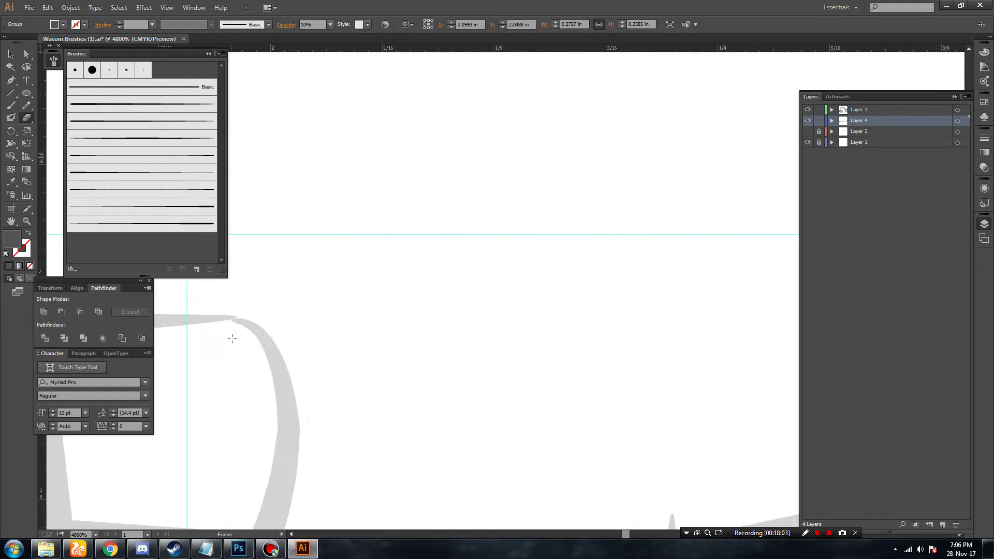
pyautogui.hotkey('ctrl', 'z')
pyautogui.press('v')
pyautogui.click(328, 203)
# Set the Eraser size to 7 pt and erase the arc's rounded end by the bumper.
pyautogui.hotkey('shift', 'e')
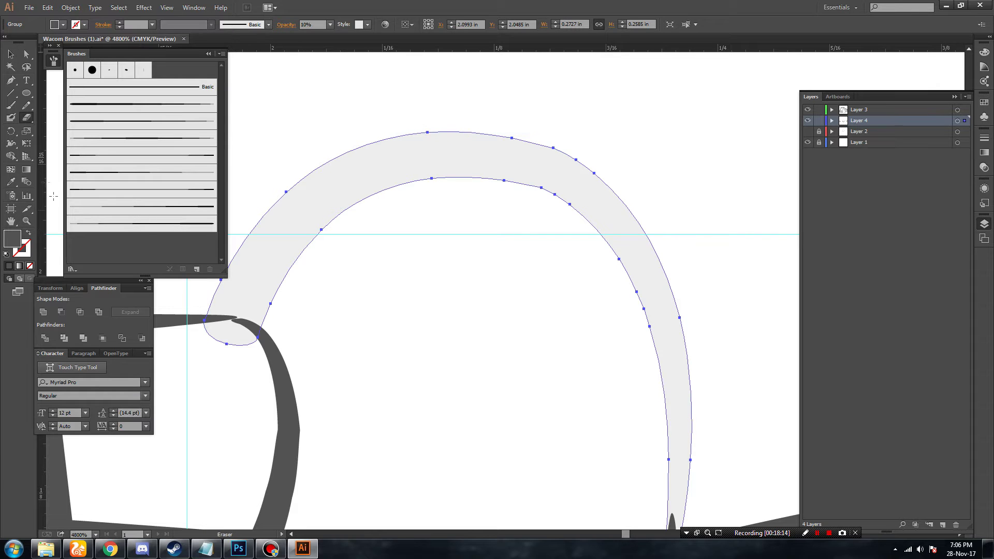
pyautogui.press('Return')
pyautogui.click(551, 333)
pyautogui.press('Return')
pyautogui.press('Return')
pyautogui.press('Return')
pyautogui.moveTo(414, 311); pyautogui.dragTo(403, 314)
pyautogui.press('Return')
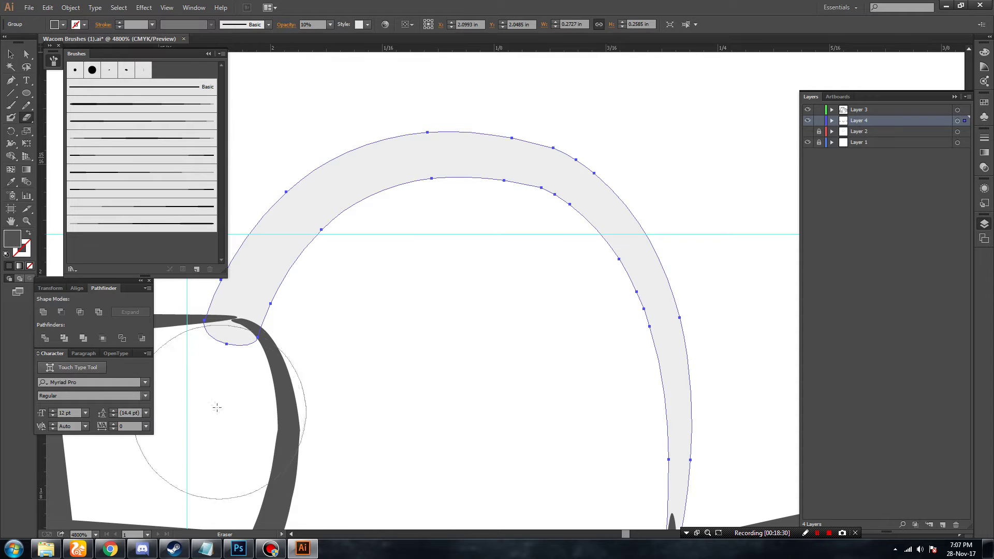
pyautogui.moveTo(215, 417); pyautogui.dragTo(217, 407)
pyautogui.press('v')
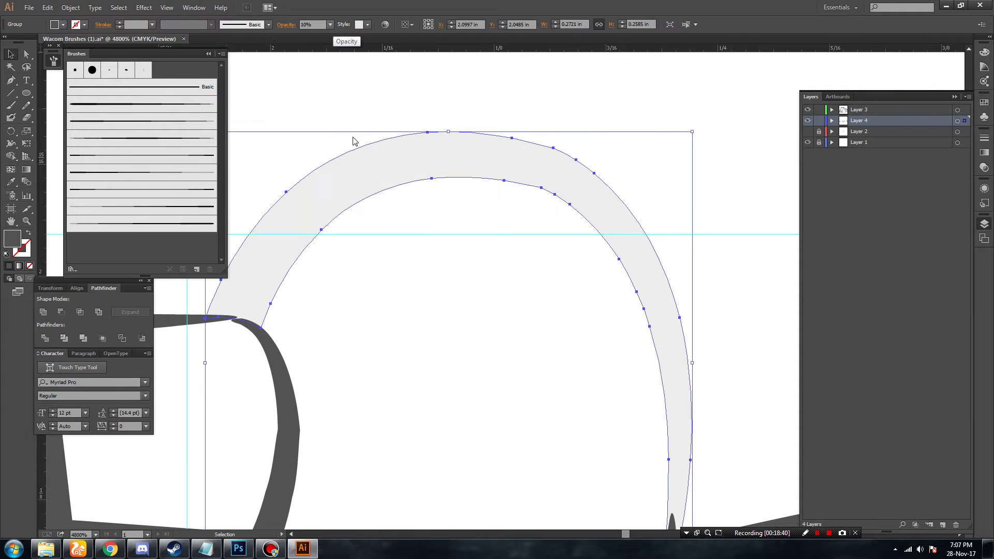
pyautogui.click(717, 113)
pyautogui.hotkey('ctrl', '0')
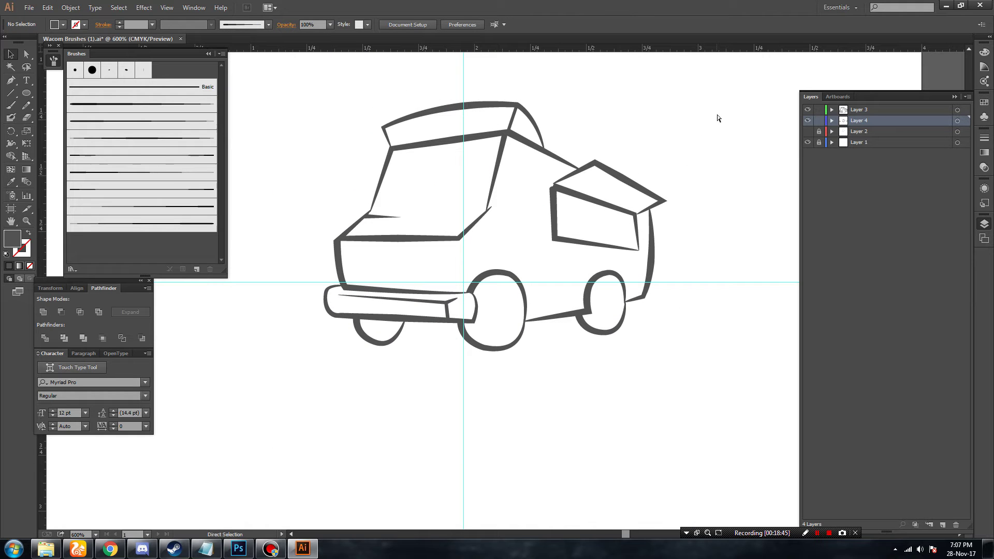
# Show the pencil sketch layer again and zoom in on the truck.
pyautogui.click(920, 549)
pyautogui.click(760, 150)
pyautogui.scroll(1, 765, 148)
pyautogui.click(29, 7)
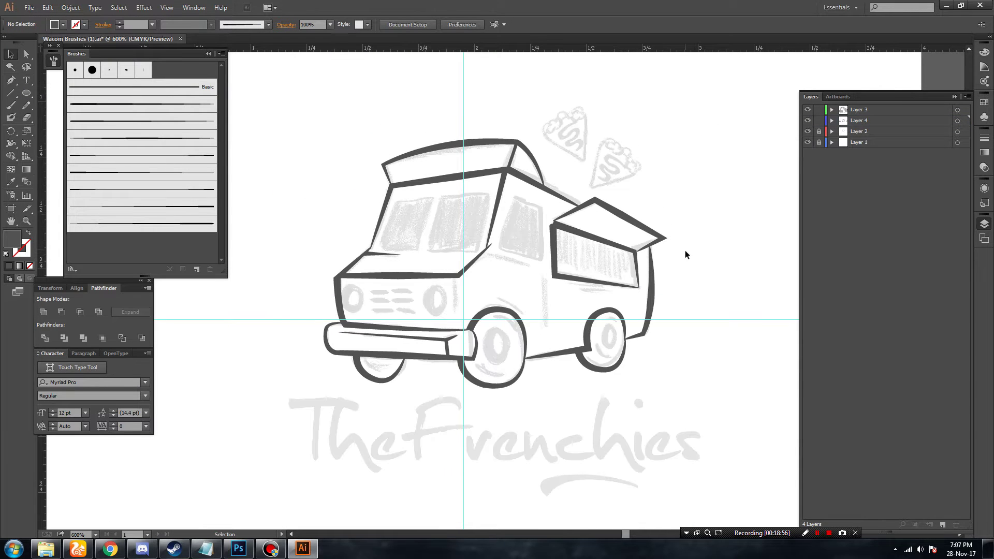
pyautogui.hotkey('ctrl', '+')
pyautogui.hotkey('ctrl', '+')
# Draw a short Pen line below the windshield corner with a tapered brush at 0.5 pt.
pyautogui.click(8, 80)
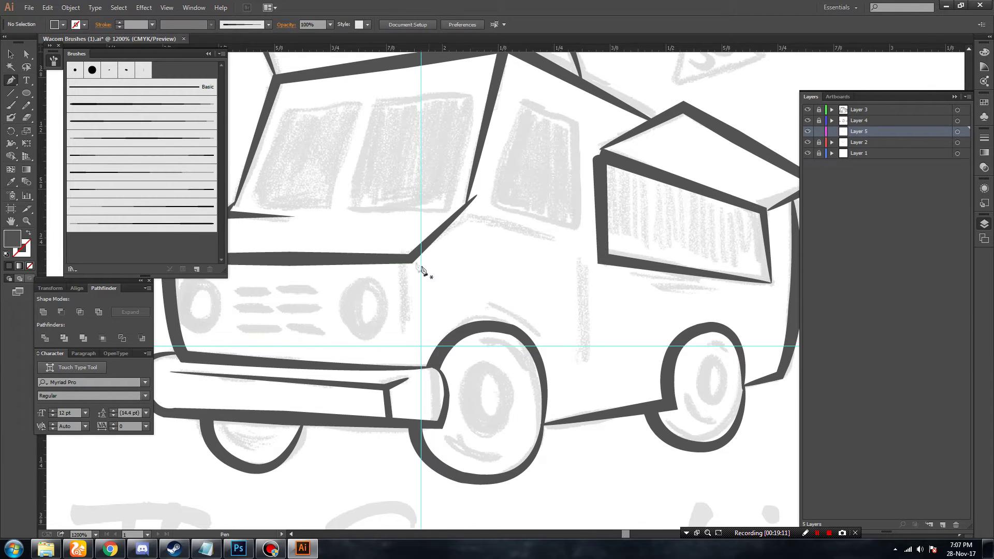
pyautogui.click(411, 259)
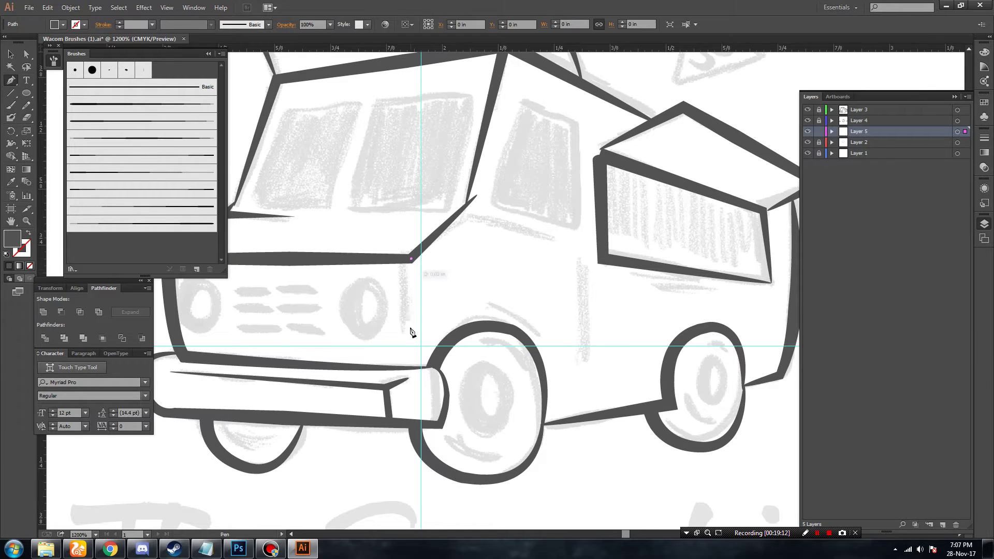
pyautogui.click(409, 328)
pyautogui.press('v')
pyautogui.click(143, 138)
pyautogui.click(137, 121)
pyautogui.click(152, 25)
pyautogui.click(160, 49)
pyautogui.click(474, 277)
# Recolour the accent line to the outlines' dark grey with the Eyedropper.
pyautogui.scroll(2, 515, 194)
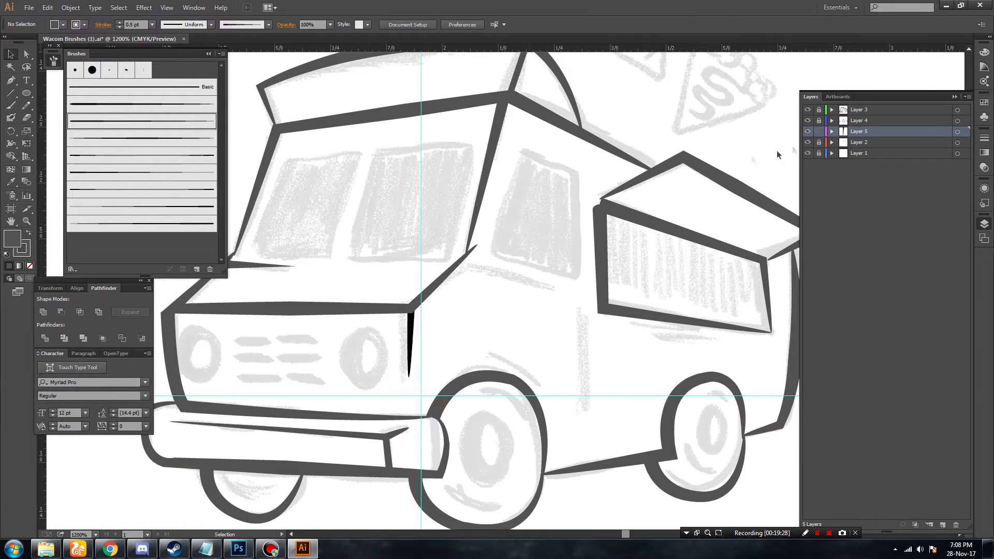
pyautogui.click(410, 342)
pyautogui.press('i')
pyautogui.click(356, 310)
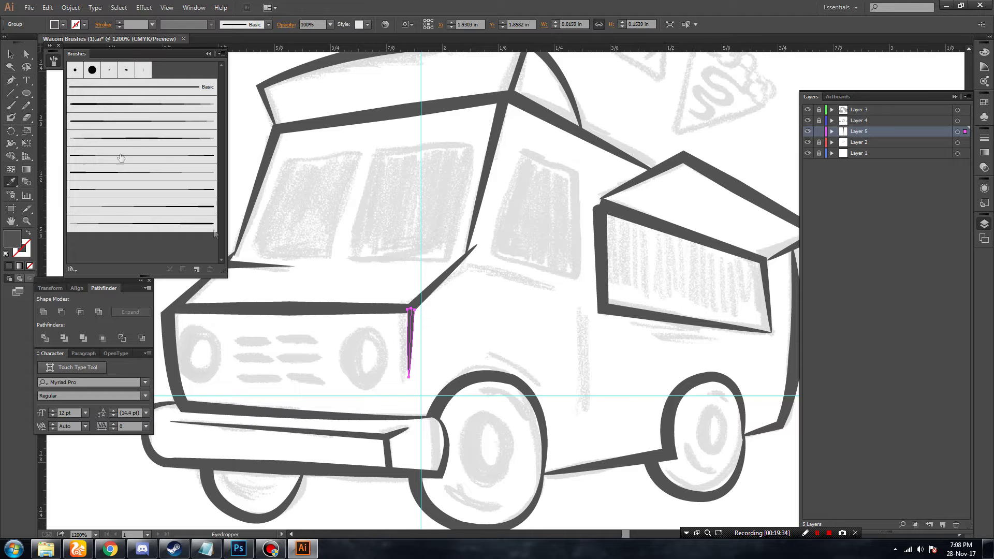
pyautogui.press('v')
pyautogui.click(495, 297)
pyautogui.scroll(3, 496, 297)
# Erase the spiky tip of the tapered stroke at the windshield's lower corner.
pyautogui.press('a')
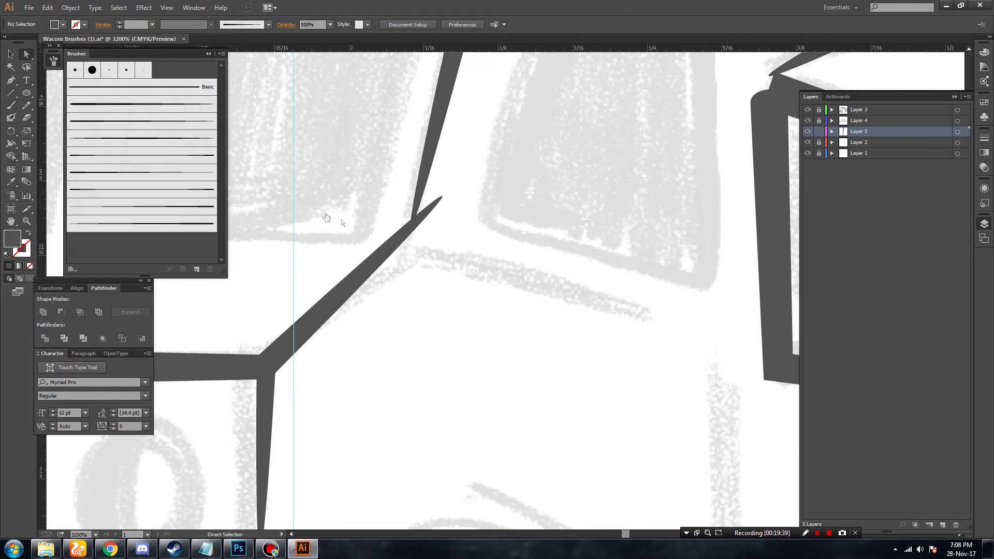
pyautogui.click(396, 254)
pyautogui.hotkey('shift', 'e')
pyautogui.moveTo(473, 228); pyautogui.dragTo(468, 233)
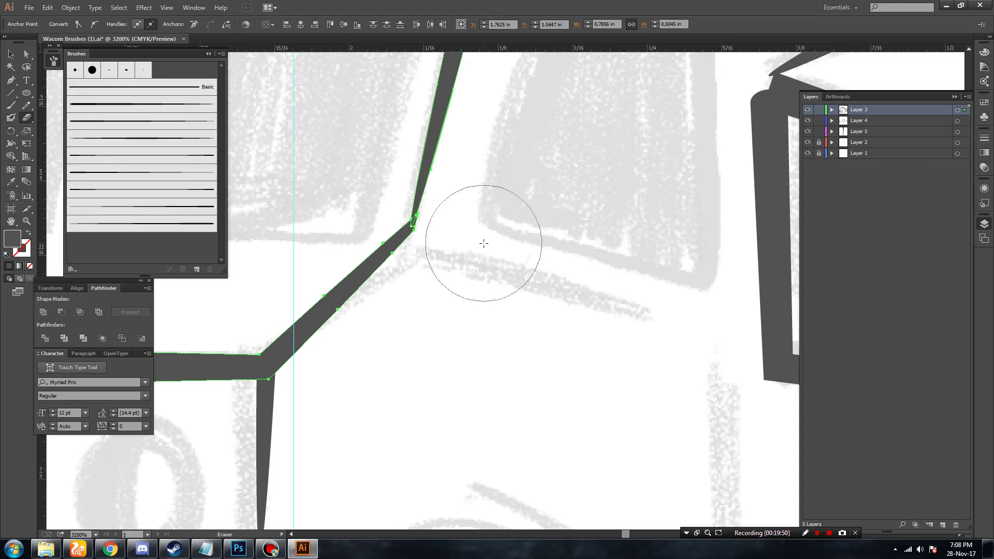
pyautogui.press('v')
pyautogui.click(552, 197)
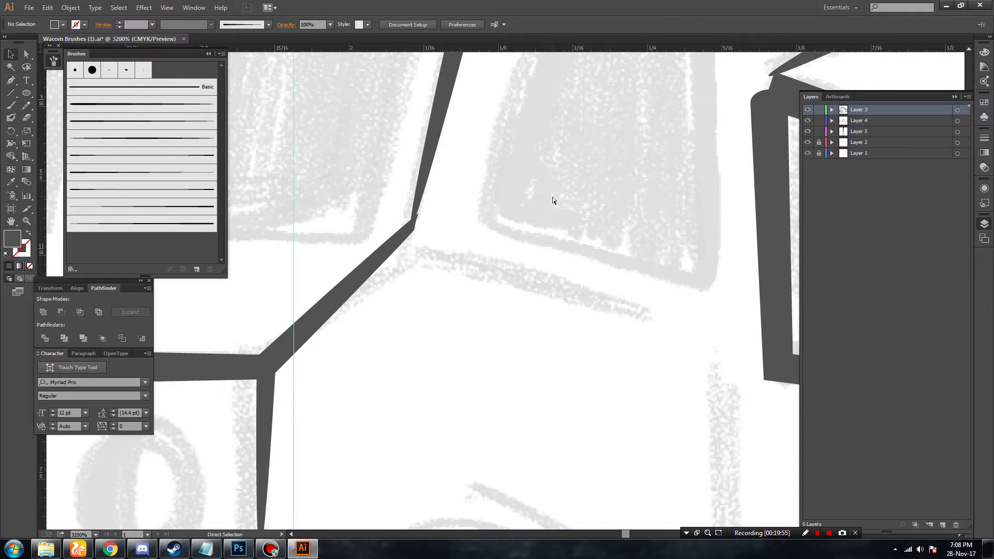
pyautogui.hotkey('ctrl', '-')
pyautogui.hotkey('ctrl', '-')
pyautogui.hotkey('ctrl', '-')
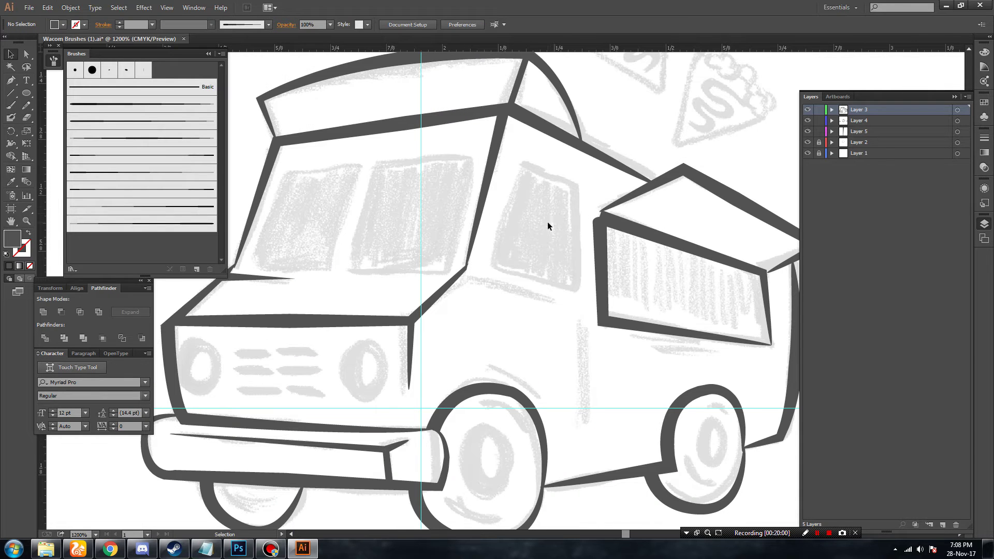
# Move a small accent stroke under the side window and angle its right end downward.
pyautogui.scroll(3, 518, 223)
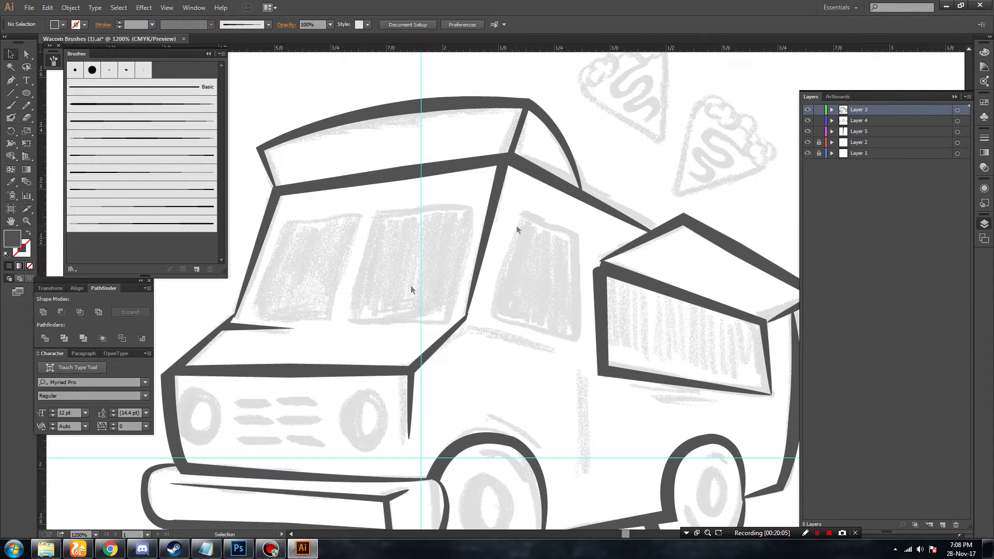
pyautogui.click(244, 337)
pyautogui.moveTo(243, 336)
pyautogui.mouseDown()
pyautogui.moveTo(492, 286)
pyautogui.moveTo(484, 334)
pyautogui.mouseUp()
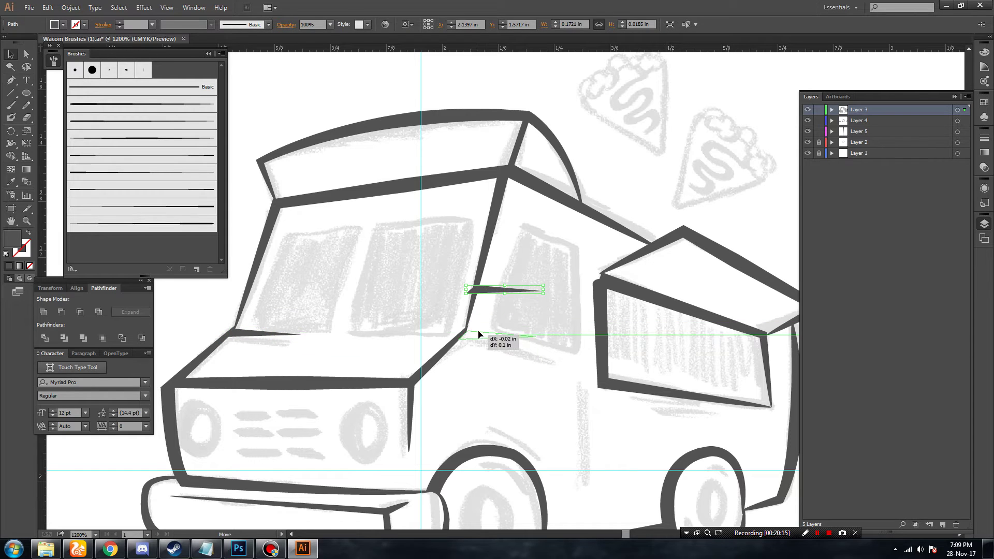
pyautogui.click(518, 365)
pyautogui.press('a')
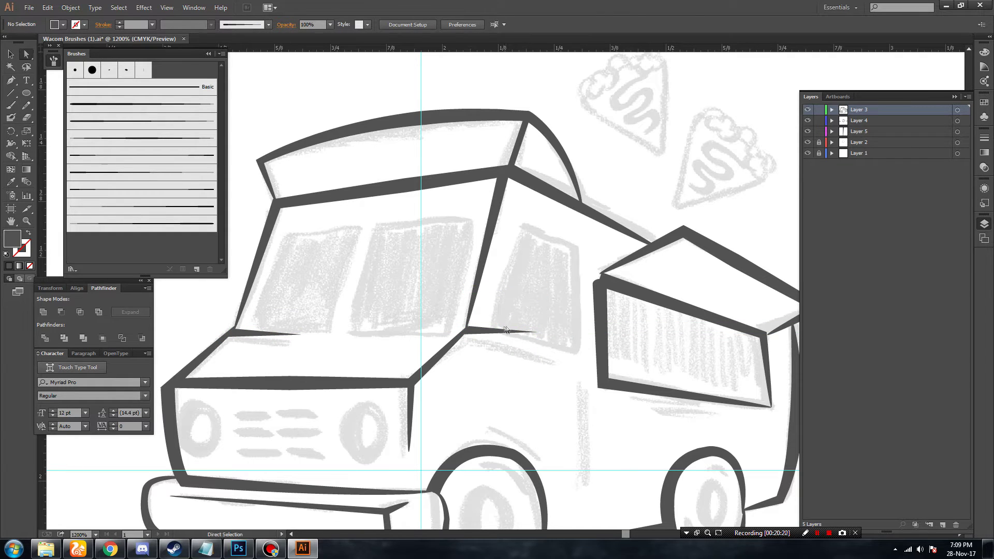
pyautogui.moveTo(536, 332); pyautogui.dragTo(544, 353)
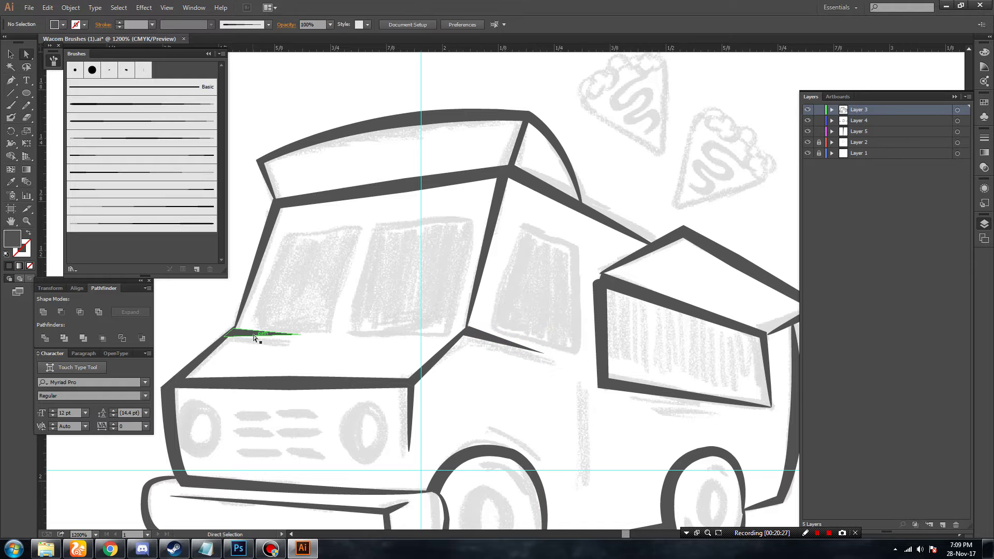
# Save the file via File > Save.
pyautogui.hotkey('ctrl', '-')
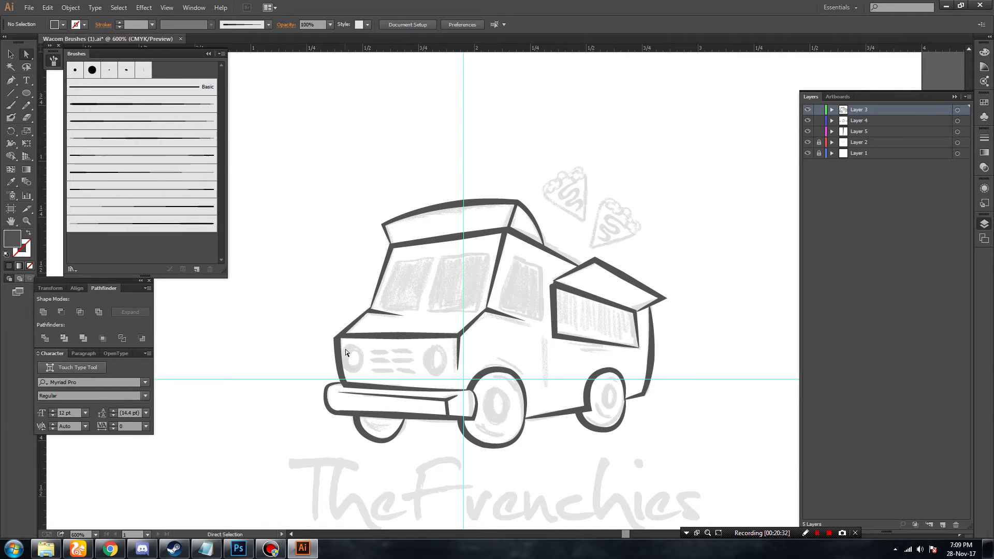
pyautogui.click(27, 8)
pyautogui.click(42, 92)
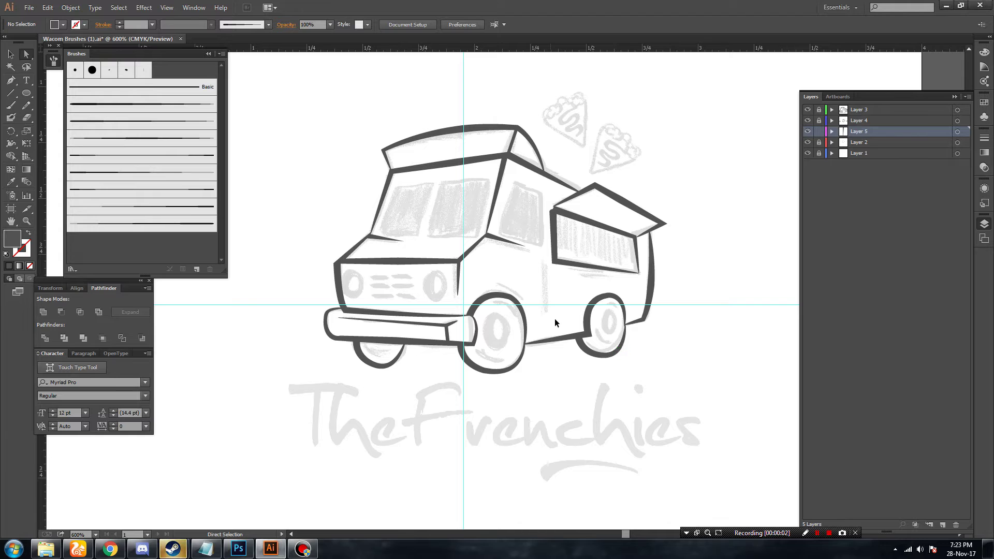
# Draw a vertical accent line on the truck side with a tapered brush at 0.5 pt.
pyautogui.hotkey('ctrl', '+')
pyautogui.hotkey('ctrl', '+')
pyautogui.hotkey('ctrl', '-')
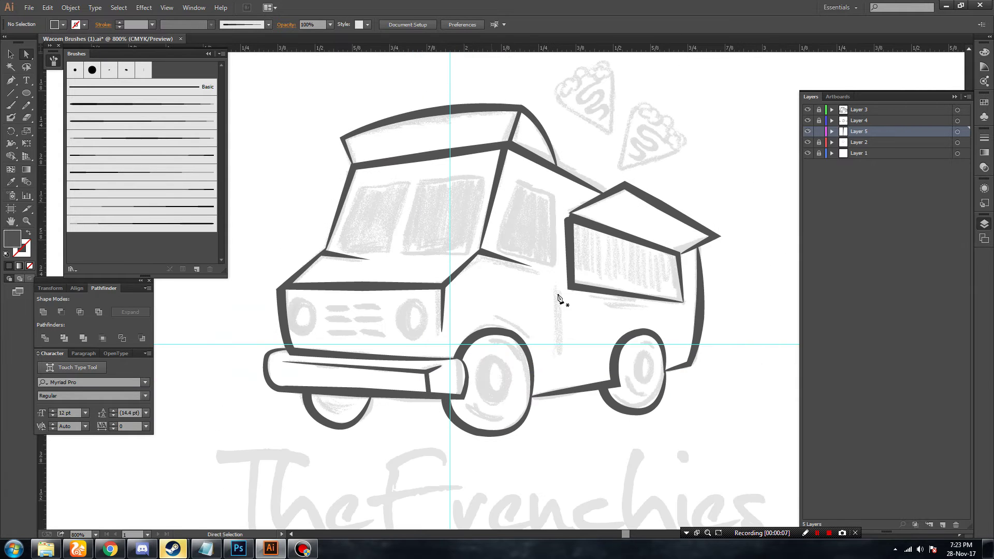
pyautogui.click(557, 286)
pyautogui.click(557, 351)
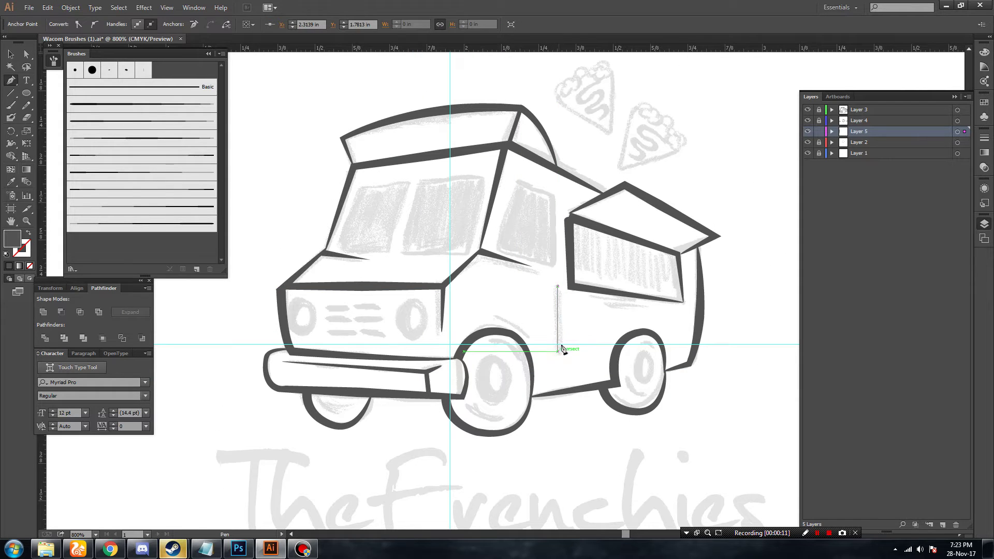
pyautogui.press('v')
pyautogui.click(138, 138)
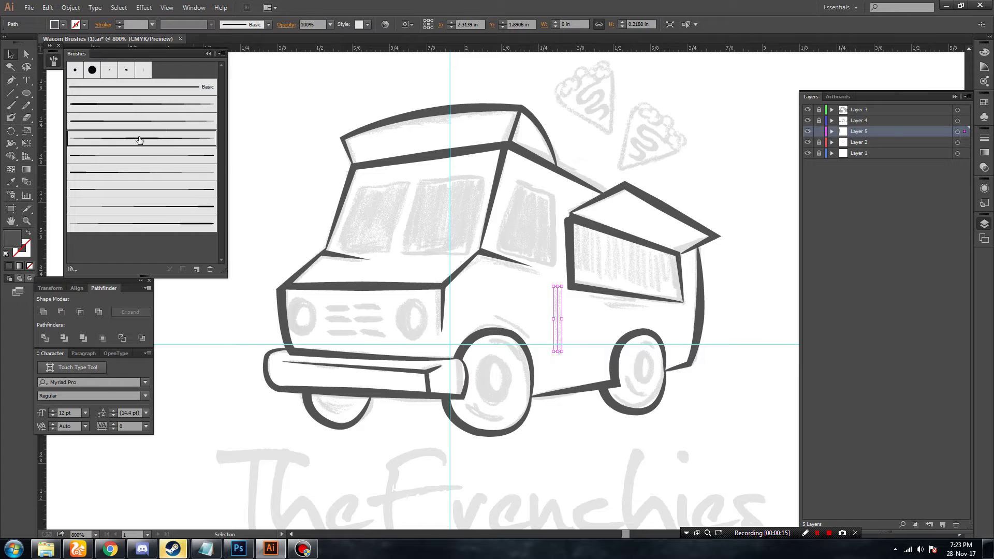
pyautogui.click(135, 125)
pyautogui.click(152, 25)
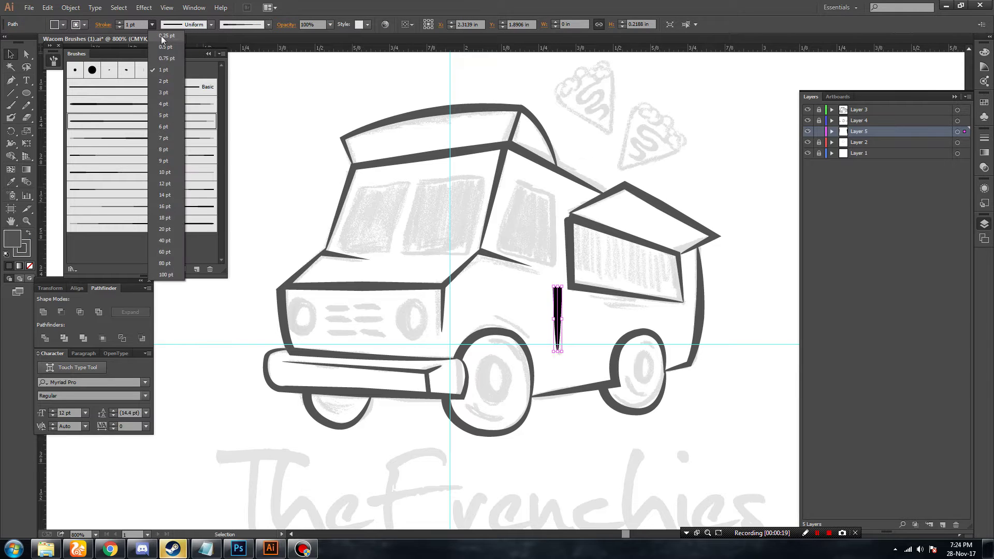
pyautogui.click(151, 24)
pyautogui.click(511, 295)
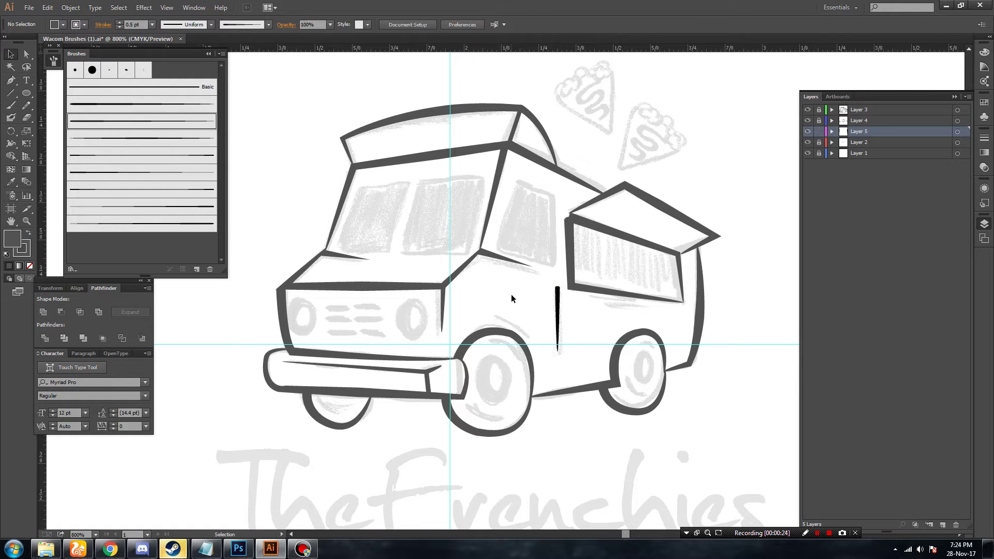
# Draw a short tapered line under the serving window at 0.25 pt.
pyautogui.click(8, 82)
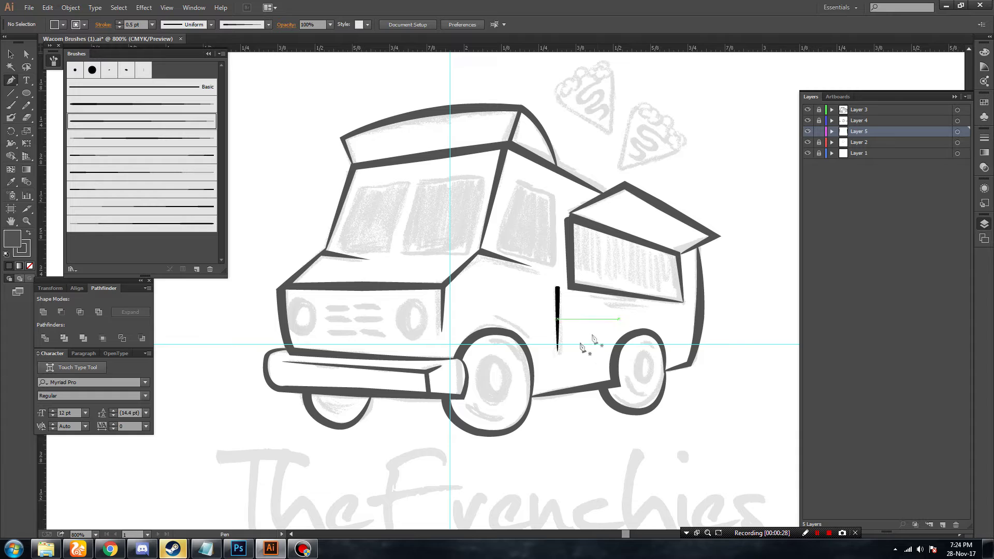
pyautogui.click(590, 302)
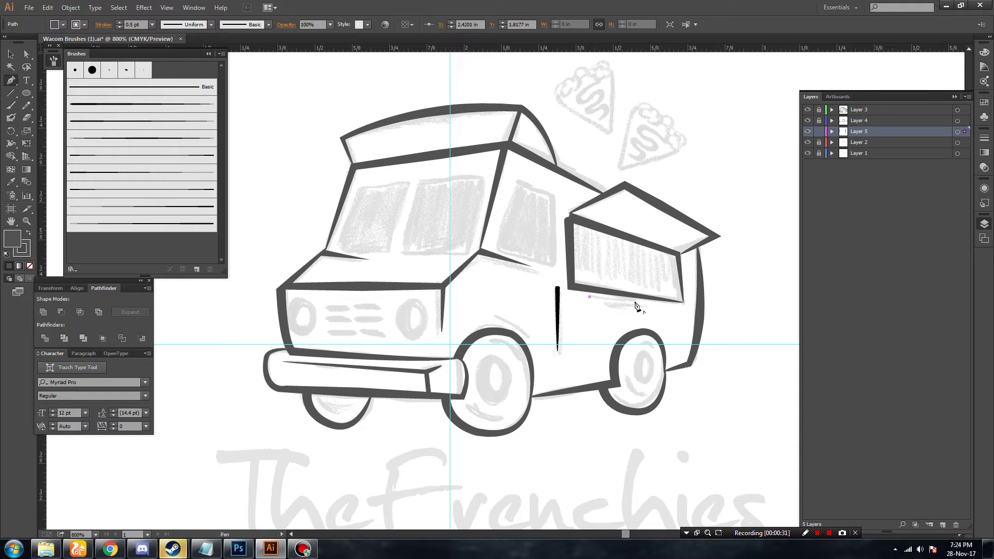
pyautogui.click(635, 297)
pyautogui.press('v')
pyautogui.click(138, 106)
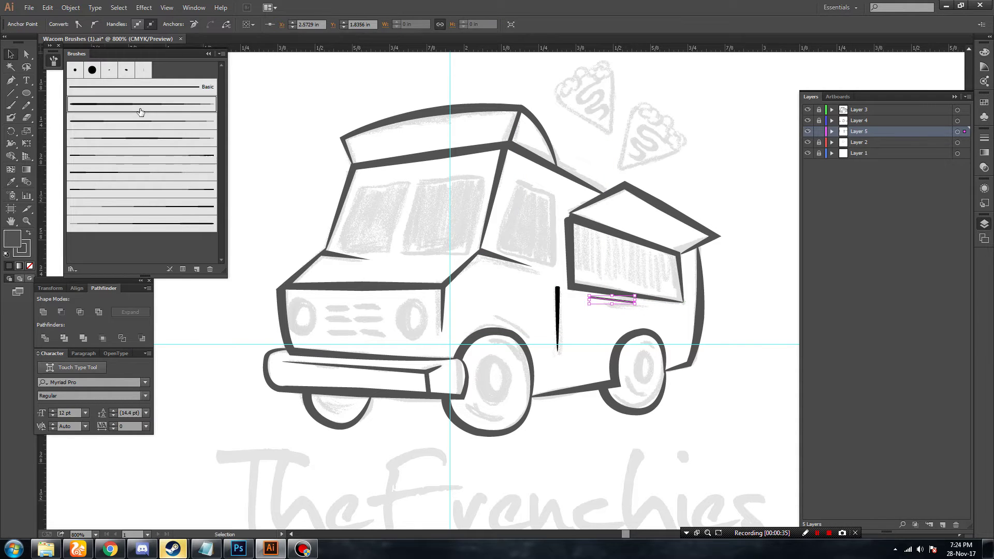
pyautogui.click(140, 121)
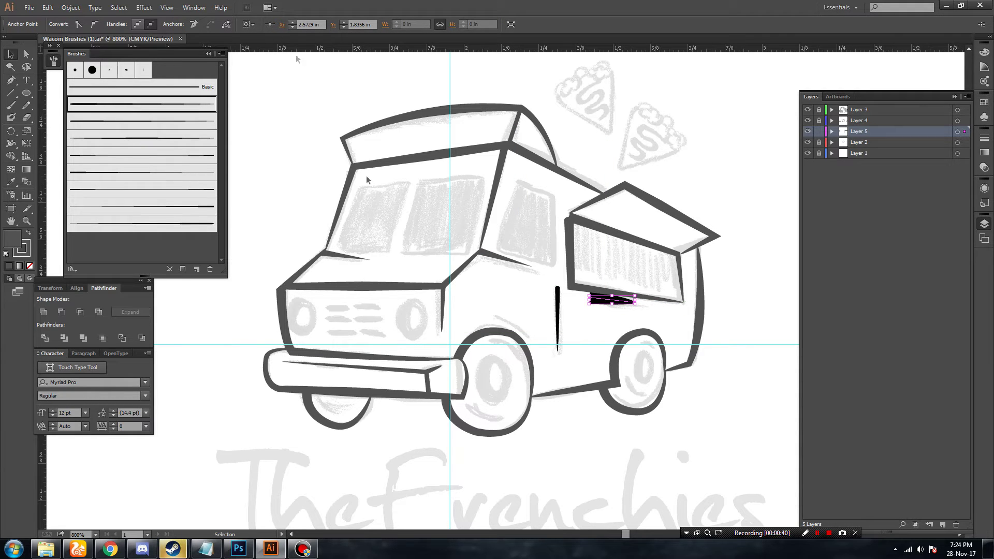
pyautogui.click(152, 24)
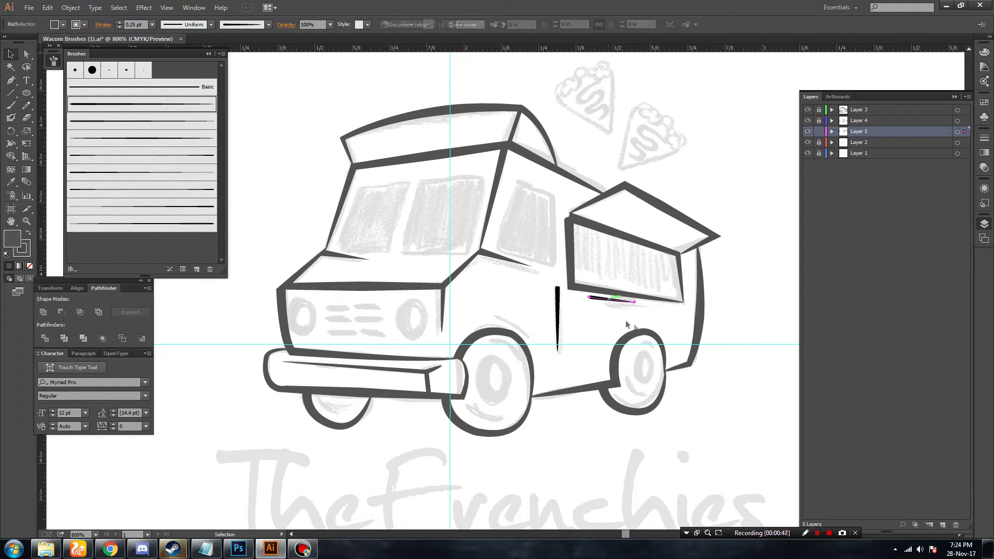
# Paste a duplicate of the short line just below the original.
pyautogui.hotkey('ctrl', 'v')
pyautogui.moveTo(511, 294); pyautogui.dragTo(644, 314)
pyautogui.click(679, 321)
pyautogui.scroll(2, 676, 322)
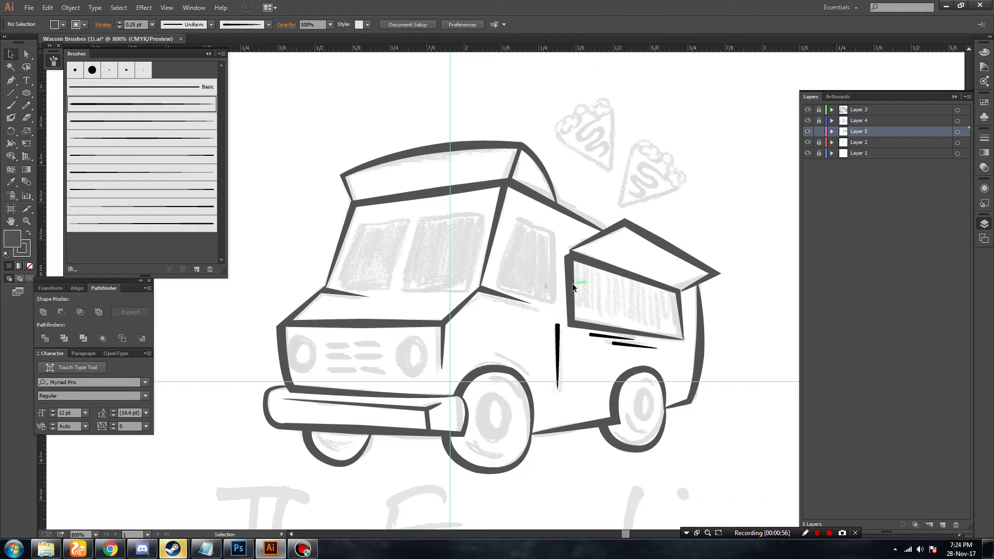
# Draw an unfilled triangular Pen path under the windshield corner.
pyautogui.scroll(-2, 536, 294)
pyautogui.scroll(1, 535, 294)
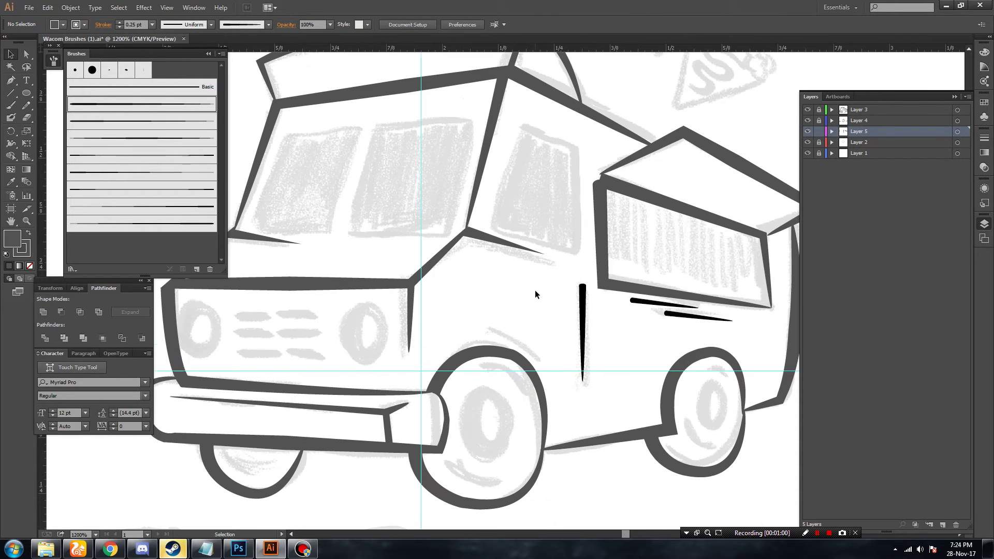
pyautogui.press('p')
pyautogui.click(438, 276)
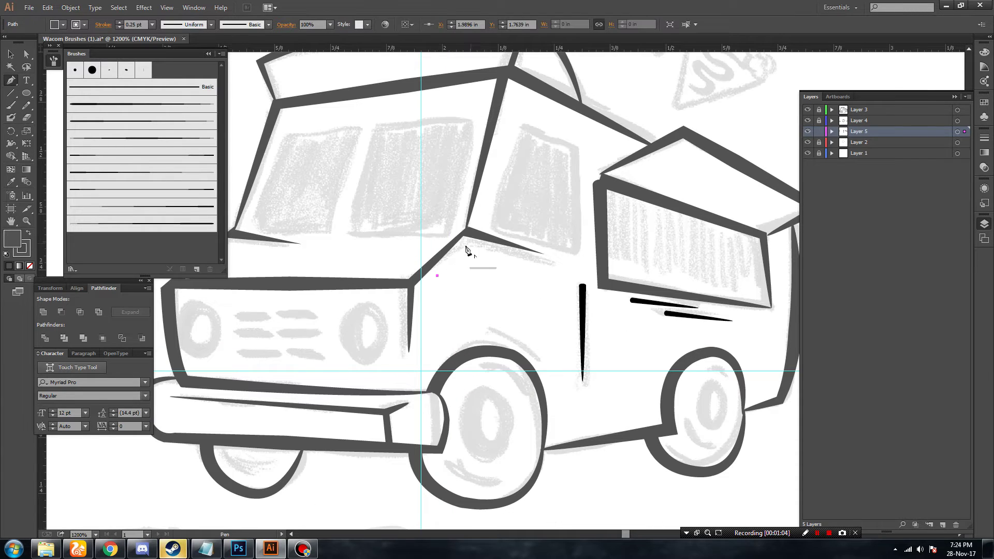
pyautogui.click(465, 245)
pyautogui.click(530, 256)
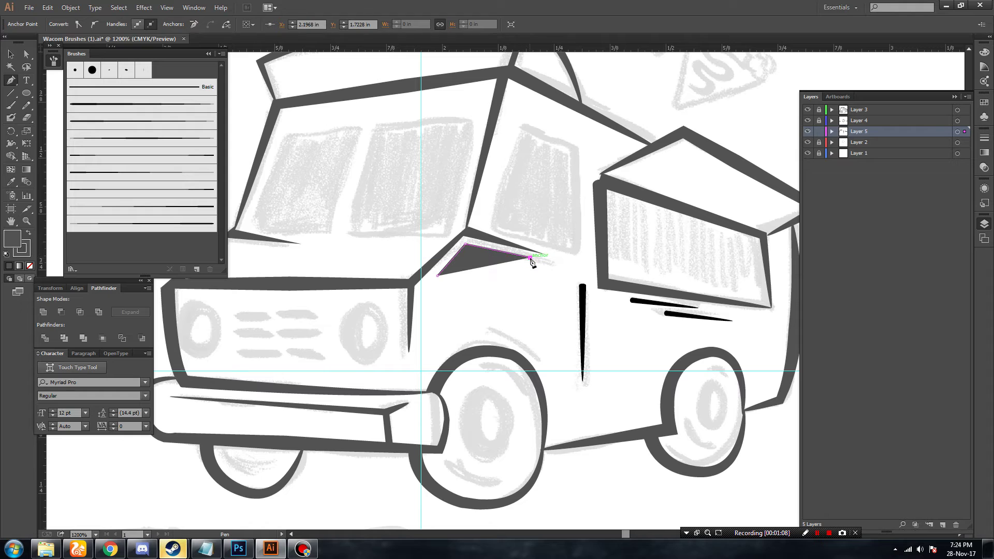
pyautogui.click(27, 54)
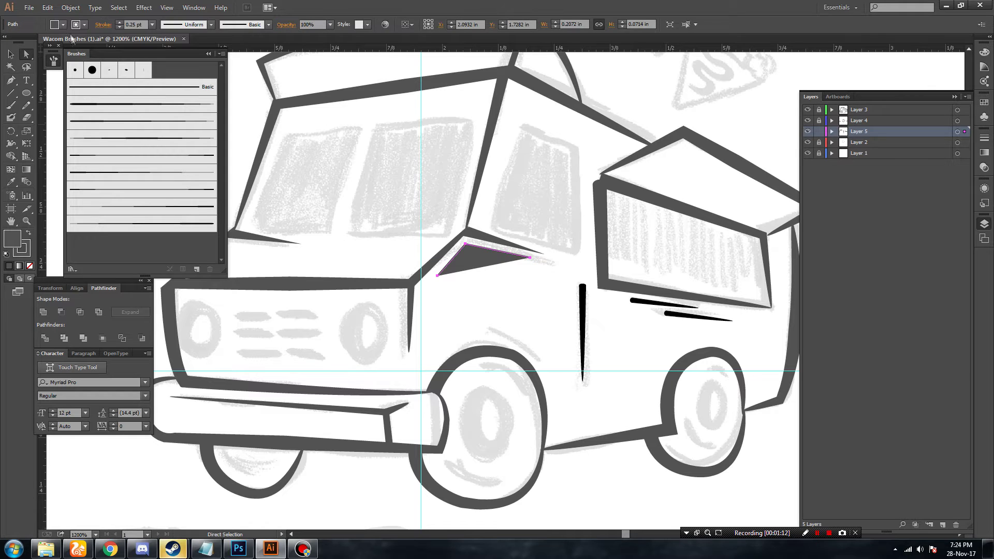
pyautogui.press('/')
pyautogui.press('v')
# Give the windshield-corner accent a tapered brush at 0.5 pt stroke weight.
pyautogui.click(131, 121)
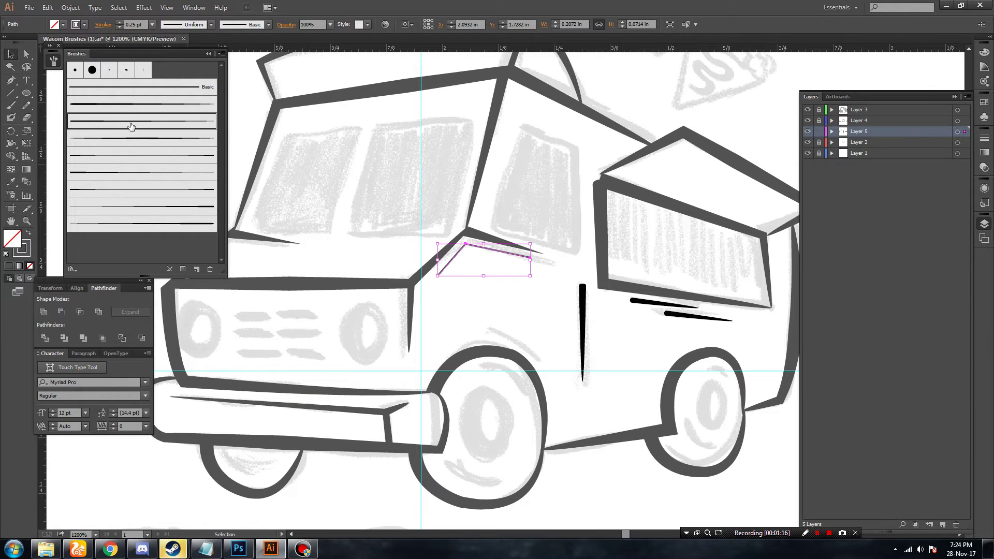
pyautogui.click(131, 139)
pyautogui.click(131, 121)
pyautogui.click(151, 25)
pyautogui.click(164, 47)
pyautogui.click(152, 25)
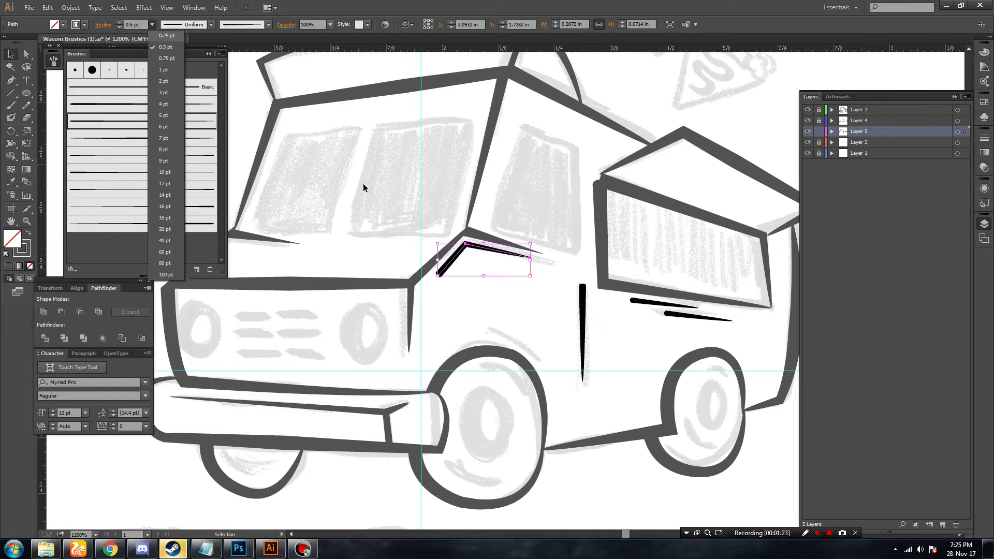
pyautogui.click(364, 187)
# Expand the appearance of all Layer 5 artwork into filled outline shapes.
pyautogui.hotkey('ctrl', '-')
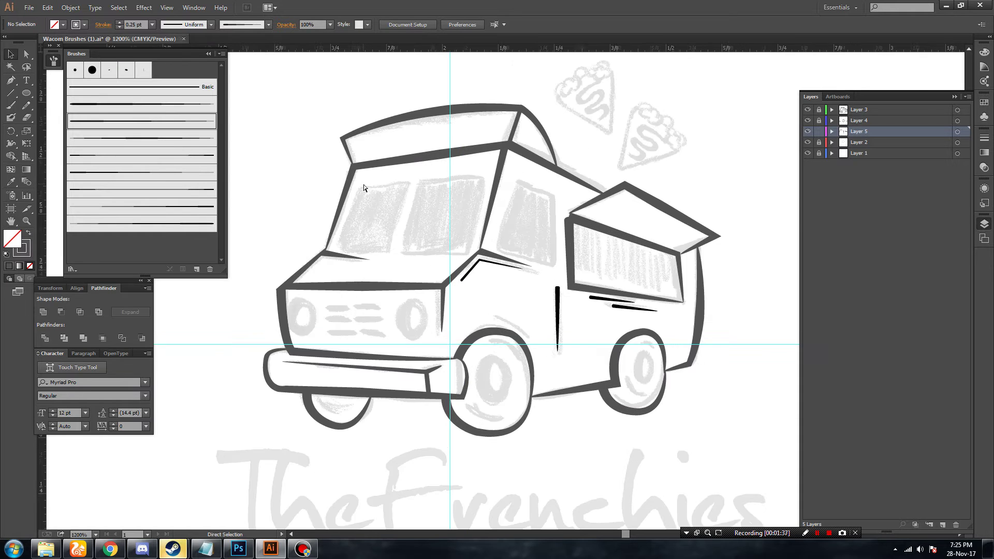
pyautogui.hotkey('ctrl', '+')
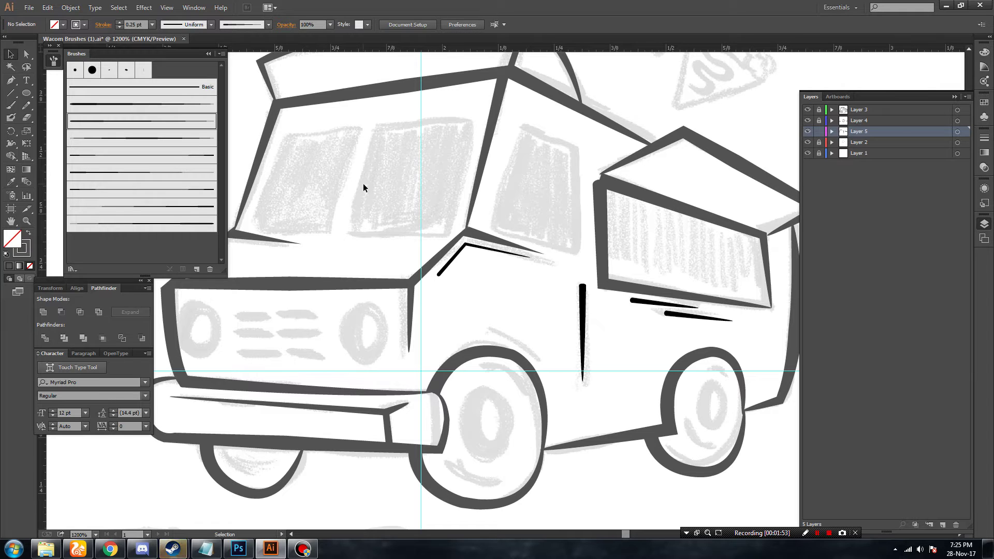
pyautogui.click(957, 132)
pyautogui.click(70, 7)
pyautogui.click(104, 153)
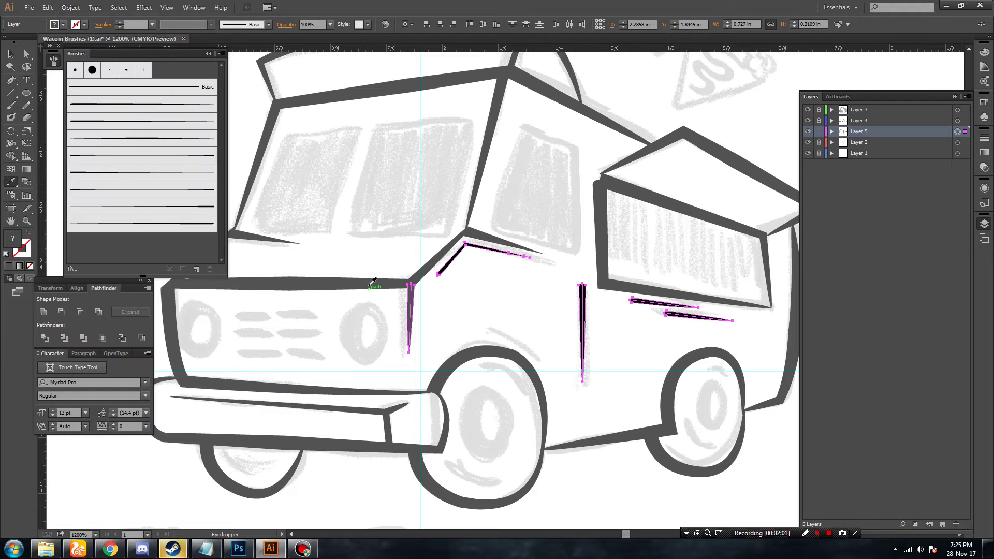
pyautogui.click(384, 197)
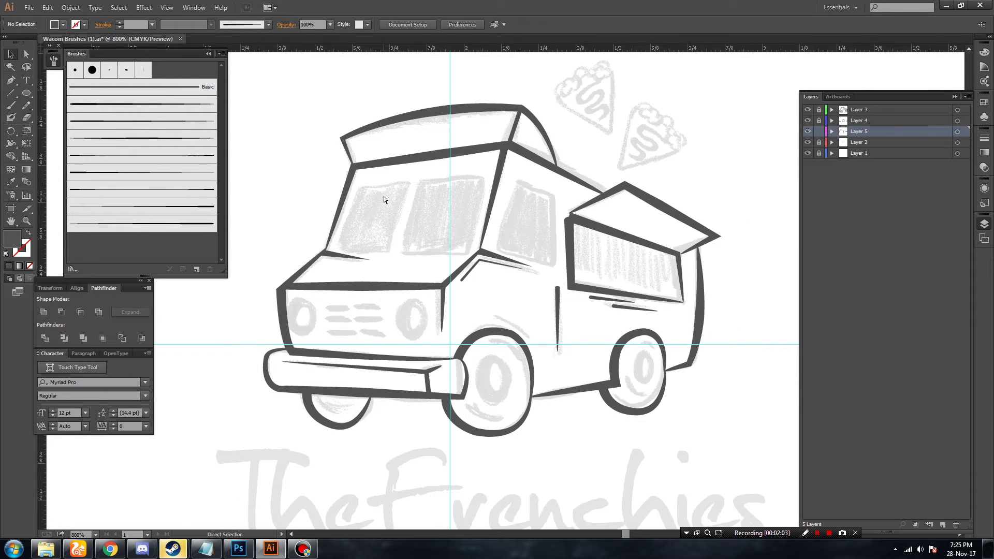
# Draw a curved Pen arc over the front wheel arch.
pyautogui.moveTo(634, 305); pyautogui.dragTo(716, 317)
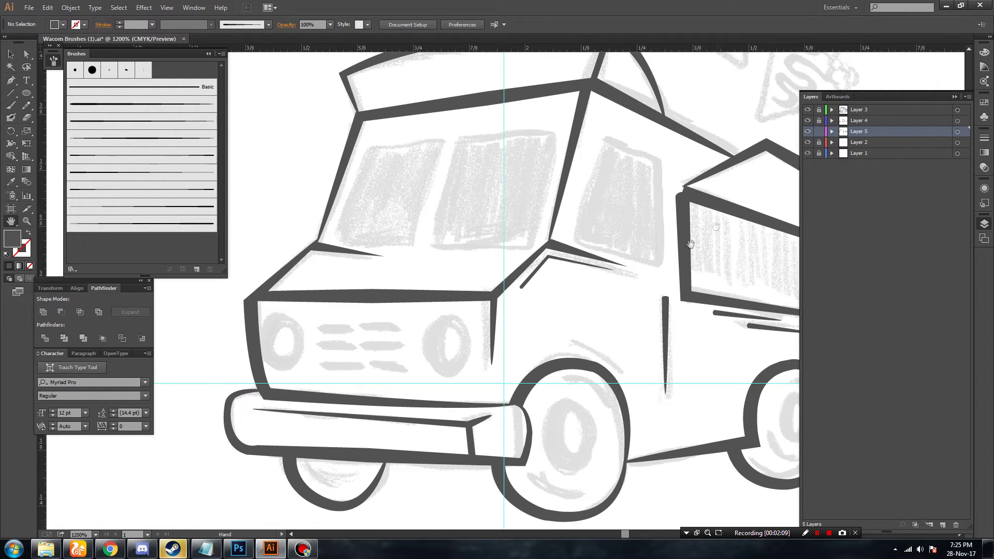
pyautogui.moveTo(690, 244); pyautogui.dragTo(688, 222)
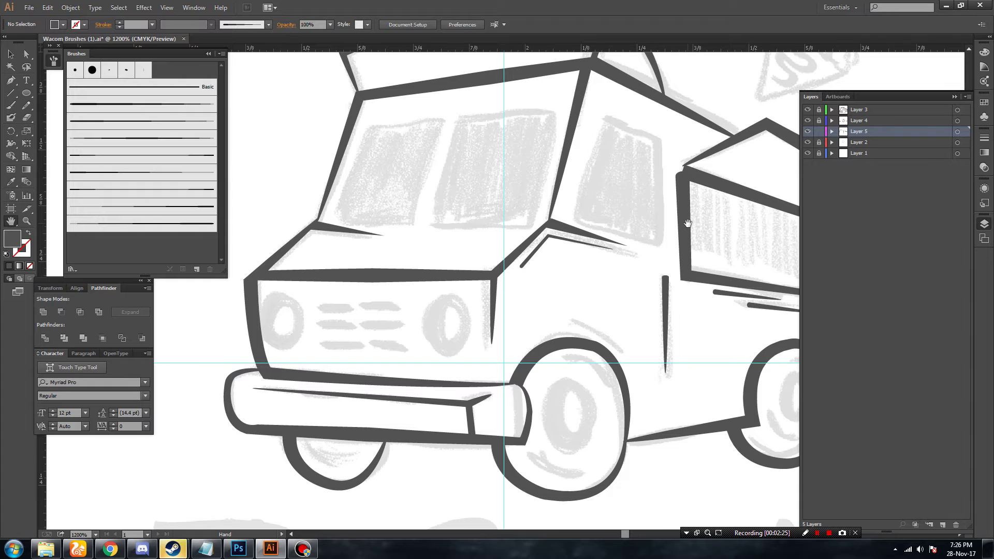
pyautogui.scroll(-2, 639, 306)
pyautogui.scroll(-1, 615, 328)
pyautogui.scroll(-1, 614, 329)
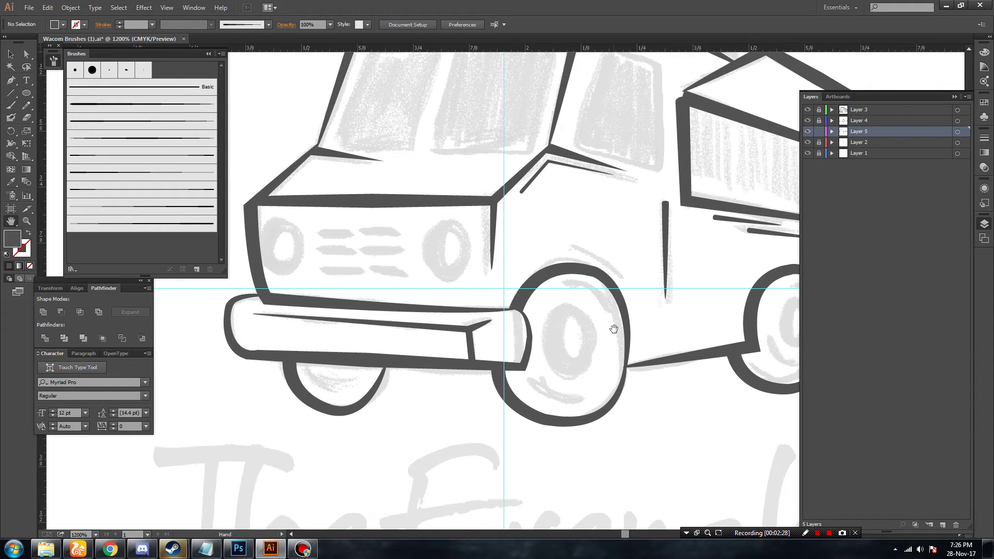
pyautogui.moveTo(554, 354); pyautogui.dragTo(460, 419)
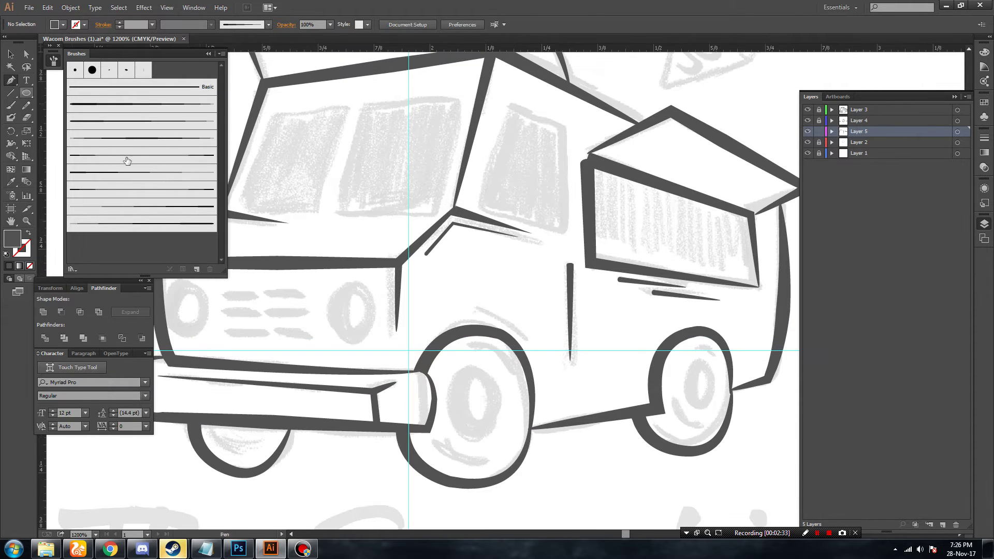
pyautogui.click(454, 312)
pyautogui.moveTo(532, 344); pyautogui.dragTo(558, 400)
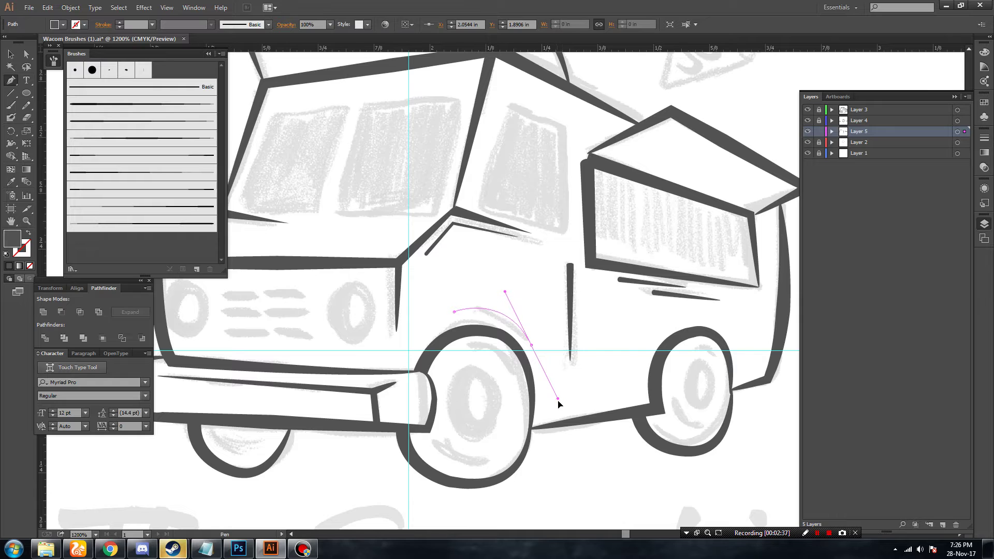
pyautogui.click(454, 312)
# Make the wheel-arch arc unfilled with a tapered brush at 0.25 pt.
pyautogui.press('v')
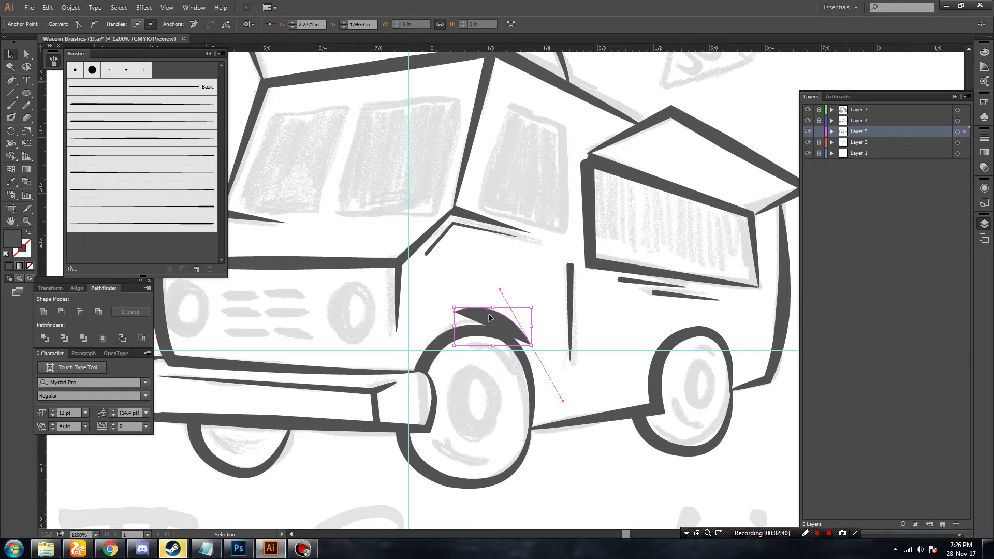
pyautogui.press('/')
pyautogui.click(140, 139)
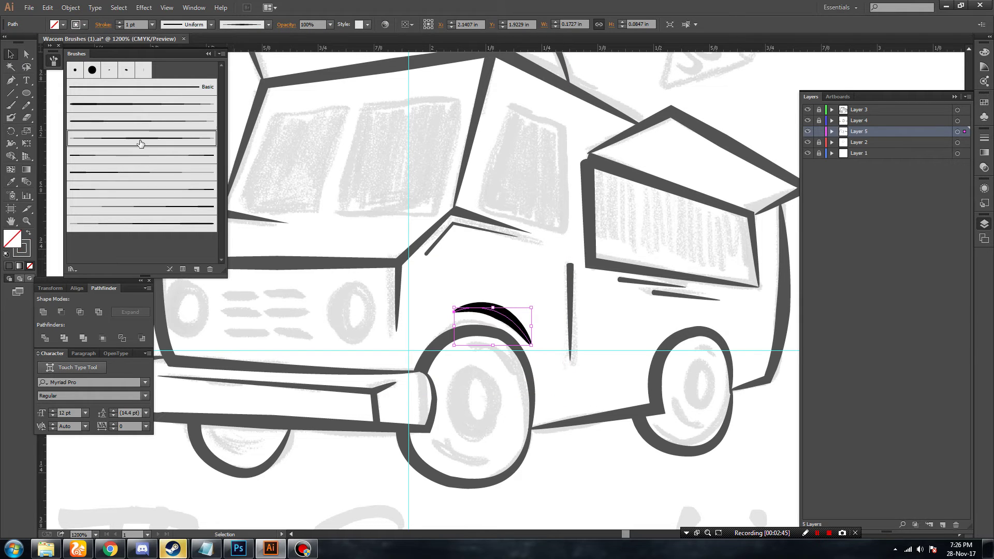
pyautogui.click(152, 24)
pyautogui.click(159, 44)
pyautogui.click(152, 24)
pyautogui.click(156, 34)
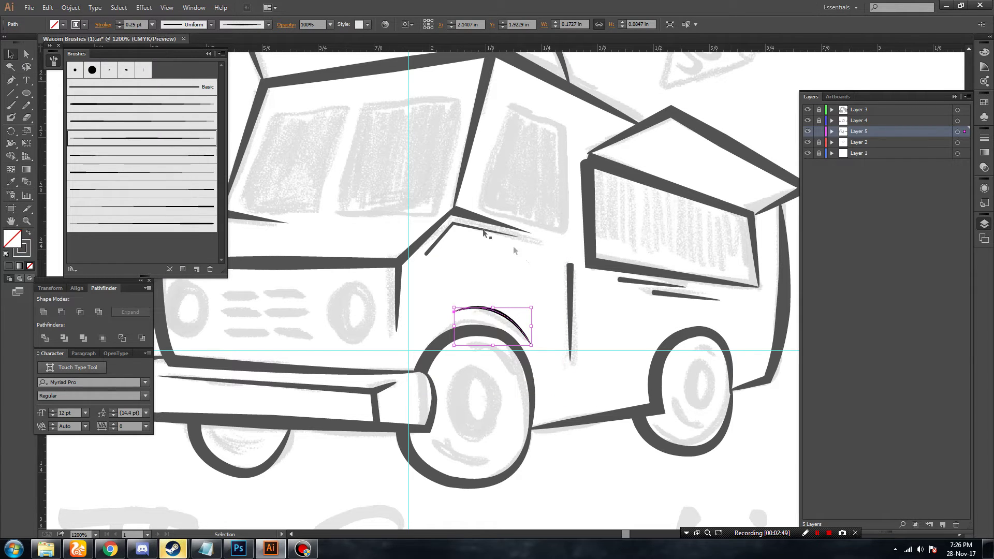
pyautogui.click(526, 265)
# Draw a tapered 0.25 pt curved stroke beside the front wheel.
pyautogui.scroll(-1, 526, 269)
pyautogui.click(10, 80)
pyautogui.click(540, 357)
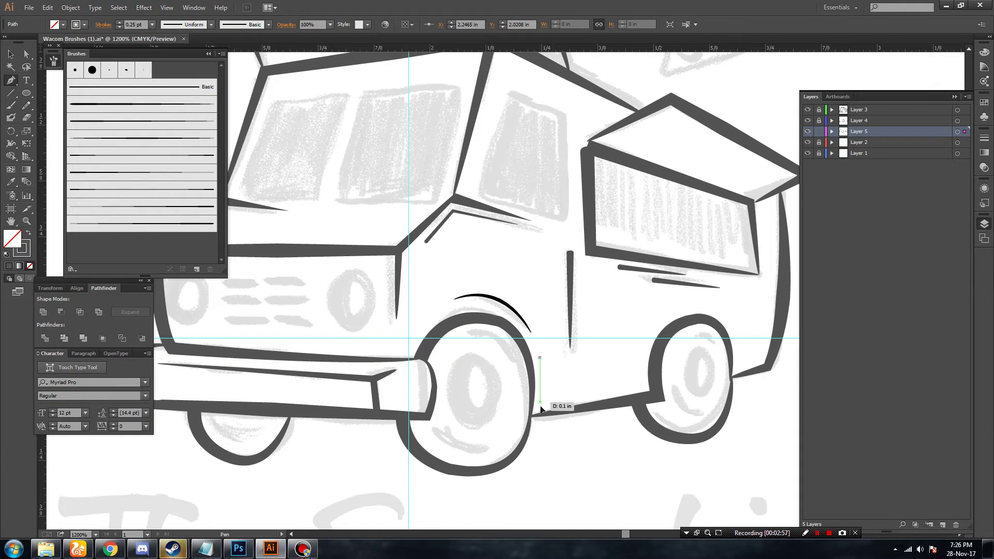
pyautogui.moveTo(540, 402); pyautogui.dragTo(533, 435)
pyautogui.click(115, 139)
pyautogui.press('v')
pyautogui.click(549, 378)
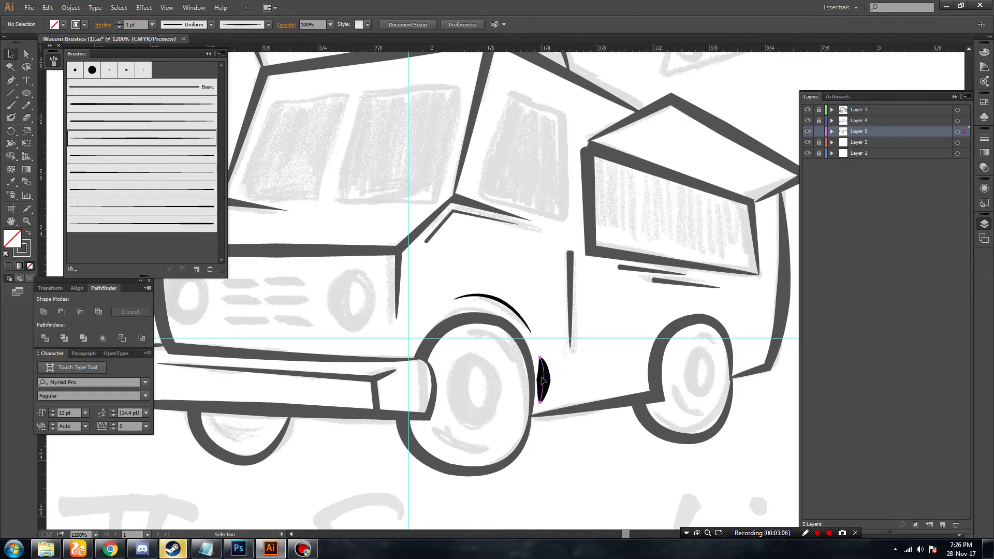
pyautogui.click(152, 24)
pyautogui.click(166, 36)
pyautogui.click(595, 377)
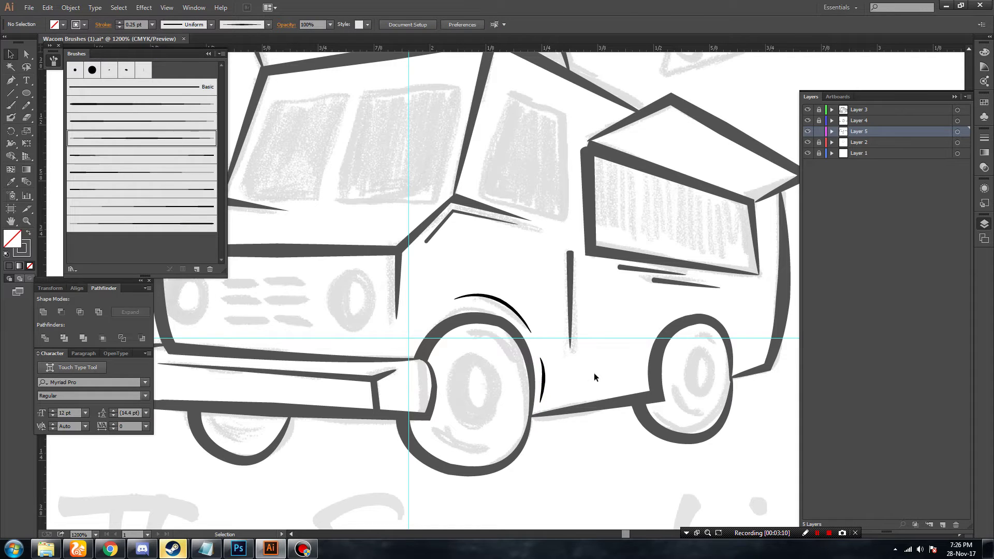
# Copy the wheel-side stroke, then move and rotate the copy beside the rear wheel.
pyautogui.click(543, 383)
pyautogui.hotkey('ctrl', 'c')
pyautogui.click(594, 361)
pyautogui.hotkey('ctrl', 'v')
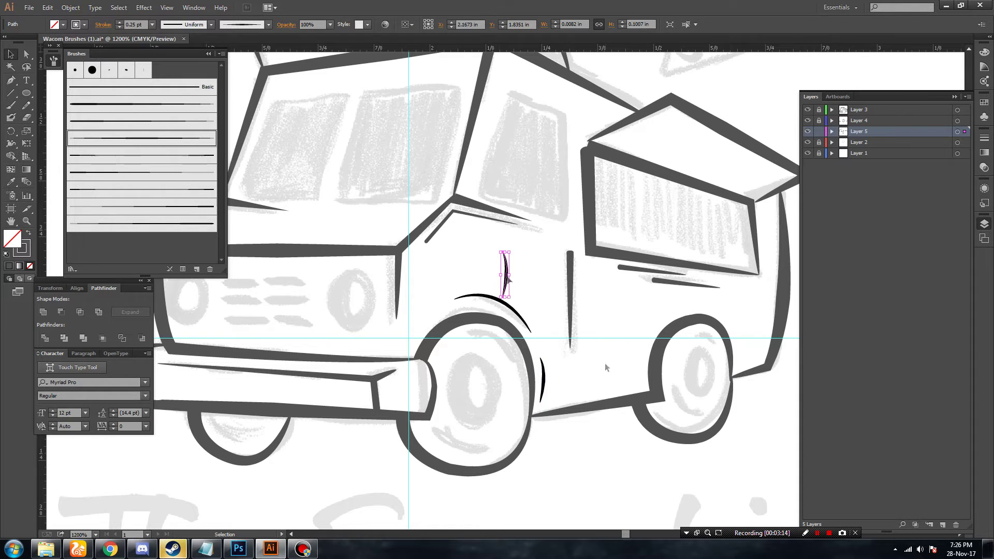
pyautogui.moveTo(507, 279)
pyautogui.mouseDown()
pyautogui.moveTo(742, 357)
pyautogui.moveTo(742, 319)
pyautogui.mouseUp()
pyautogui.moveTo(745, 318); pyautogui.dragTo(747, 312)
pyautogui.click(747, 312)
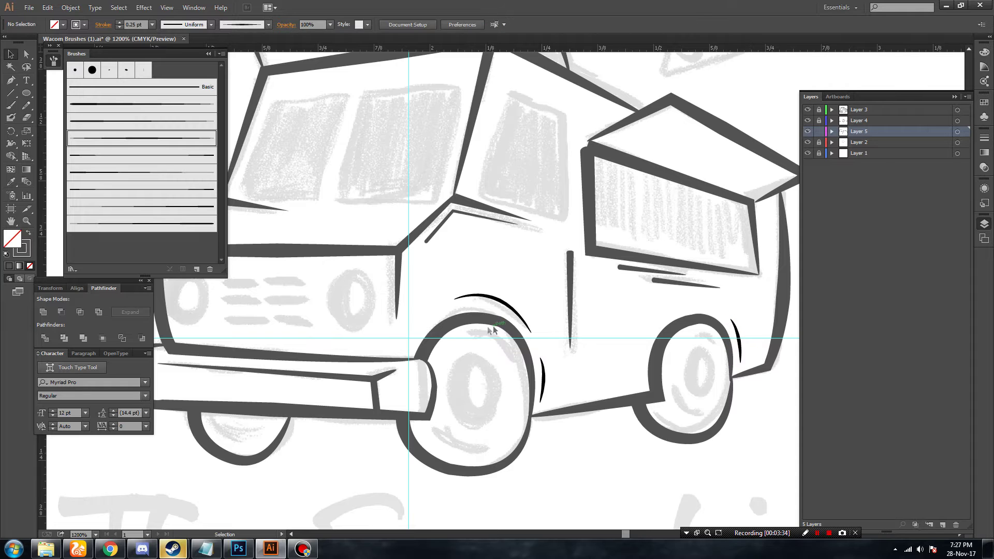
# Nudge the bumper's lower line into place with Direct Selection.
pyautogui.scroll(-2, 390, 359)
pyautogui.scroll(2, 390, 360)
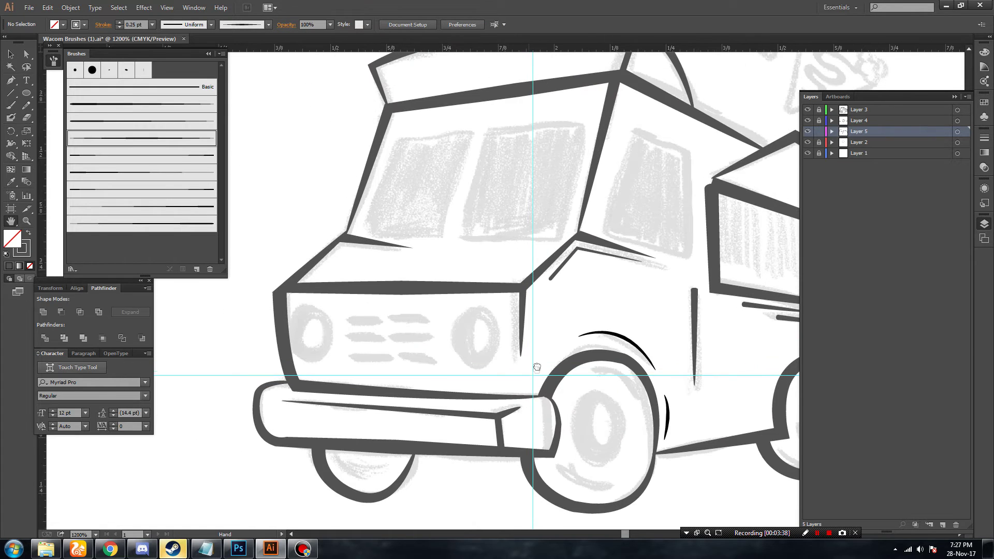
pyautogui.moveTo(344, 309); pyautogui.dragTo(352, 271)
pyautogui.press('a')
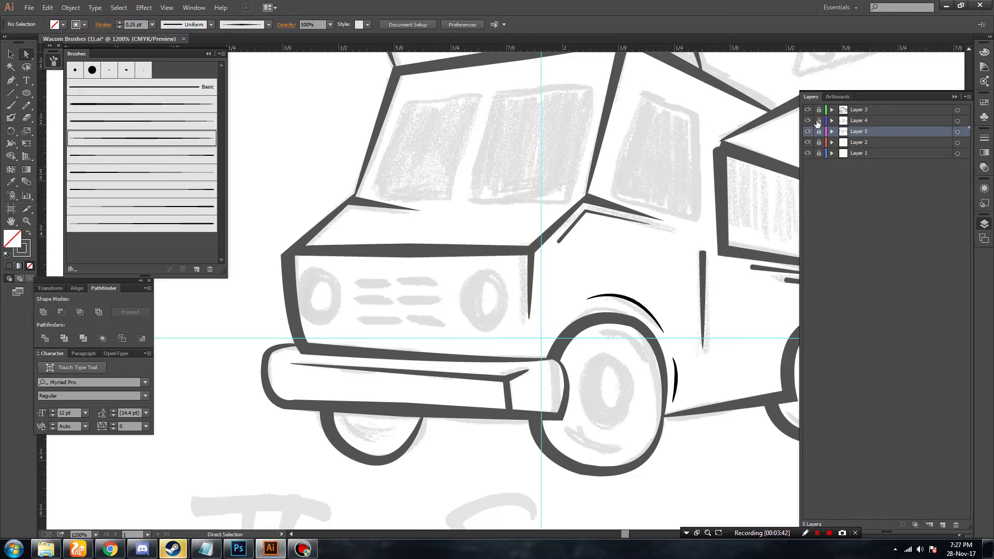
pyautogui.moveTo(517, 418)
pyautogui.mouseDown()
pyautogui.moveTo(514, 425)
pyautogui.moveTo(517, 414)
pyautogui.mouseUp()
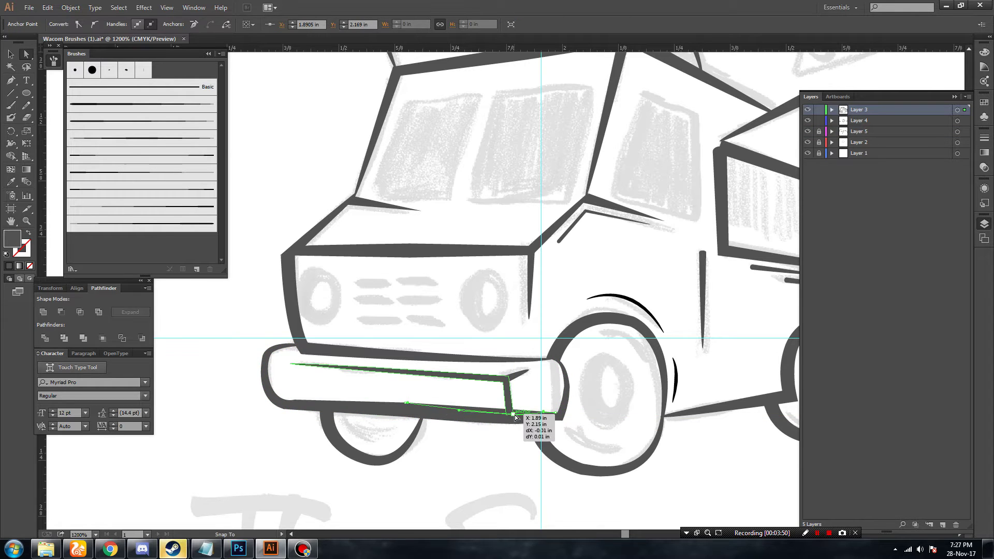
pyautogui.click(498, 447)
# Expand the new wheel accent strokes on Layer 5 into filled shapes.
pyautogui.hotkey('ctrl', '-')
pyautogui.hotkey('ctrl', '-')
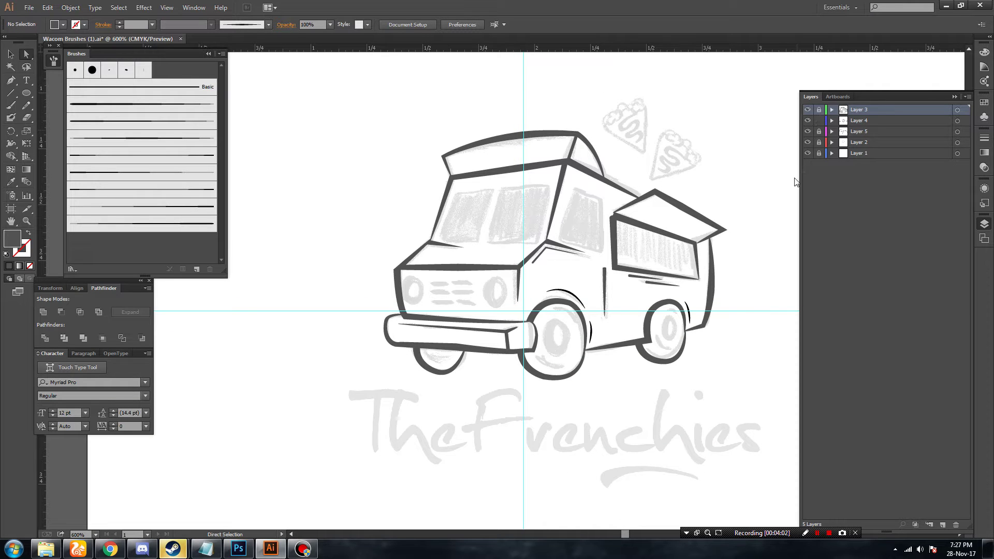
pyautogui.click(957, 131)
pyautogui.click(71, 7)
pyautogui.click(93, 132)
pyautogui.press('v')
pyautogui.click(292, 165)
pyautogui.scroll(1, 726, 225)
pyautogui.scroll(2, 726, 224)
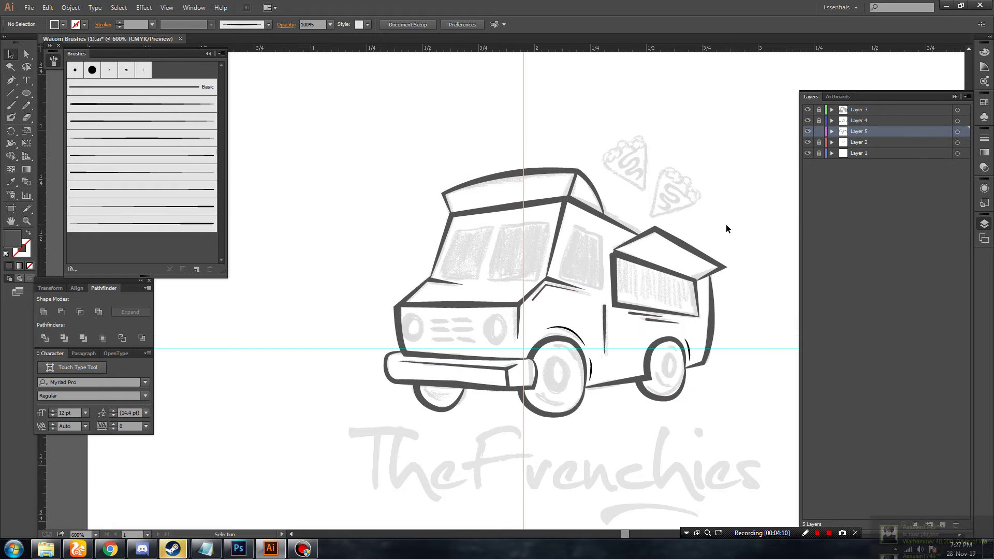
pyautogui.scroll(1, 726, 225)
pyautogui.scroll(1, 726, 229)
# Draw a tapered 0.25 pt accent line across the windshield top.
pyautogui.hotkey('ctrl', '+')
pyautogui.press('p')
pyautogui.click(405, 205)
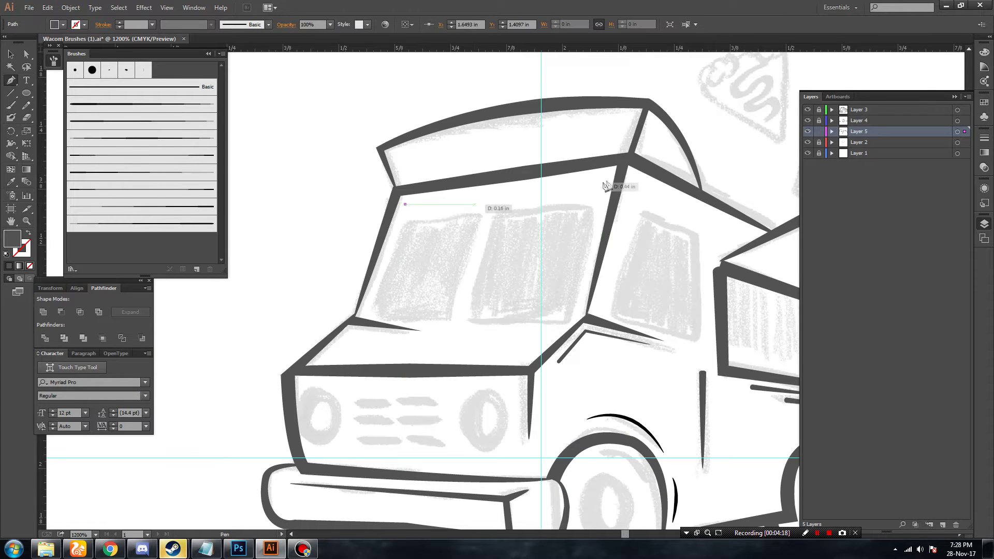
pyautogui.click(607, 178)
pyautogui.press('v')
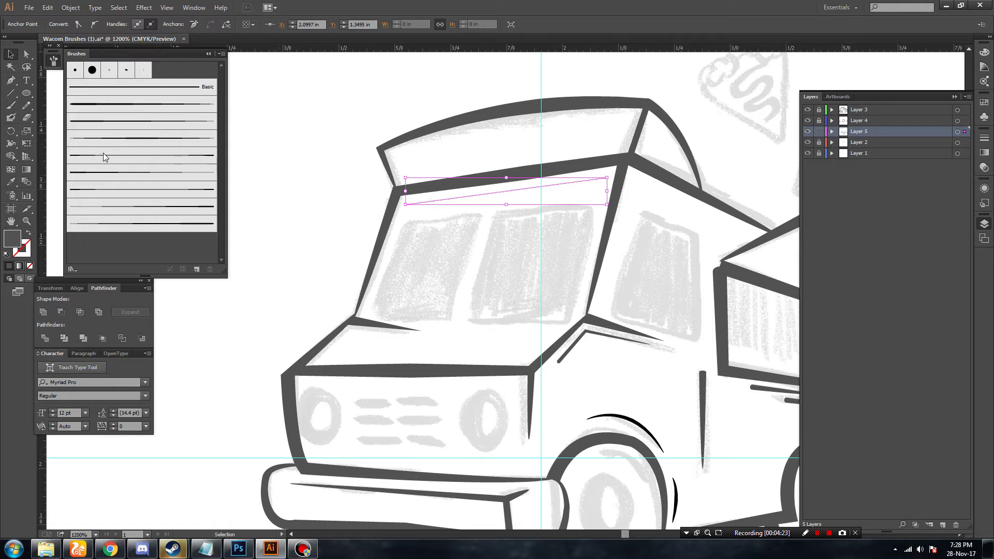
pyautogui.click(145, 138)
pyautogui.click(152, 24)
pyautogui.click(349, 259)
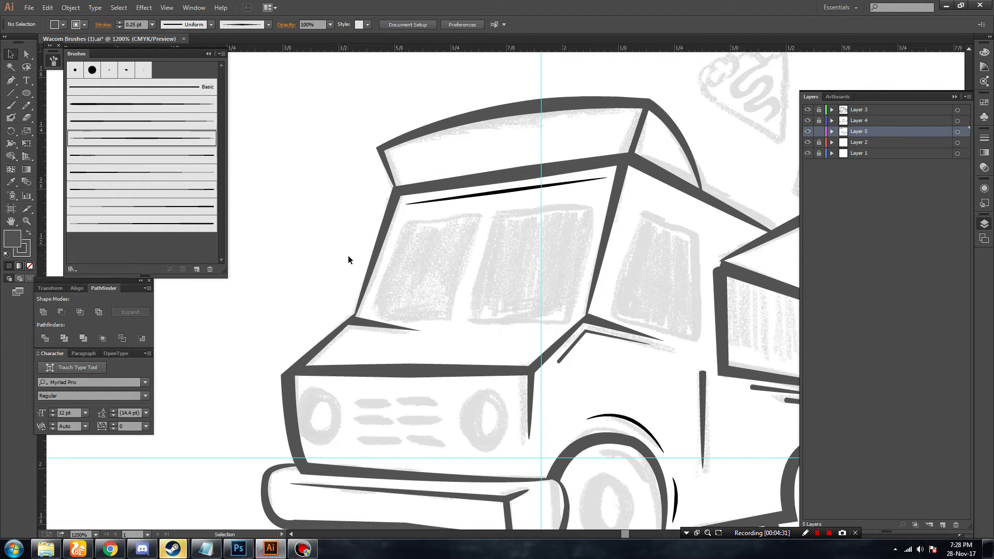
# Draw a tapered accent line along the roof edge to the cab's corner.
pyautogui.moveTo(523, 274); pyautogui.dragTo(304, 230)
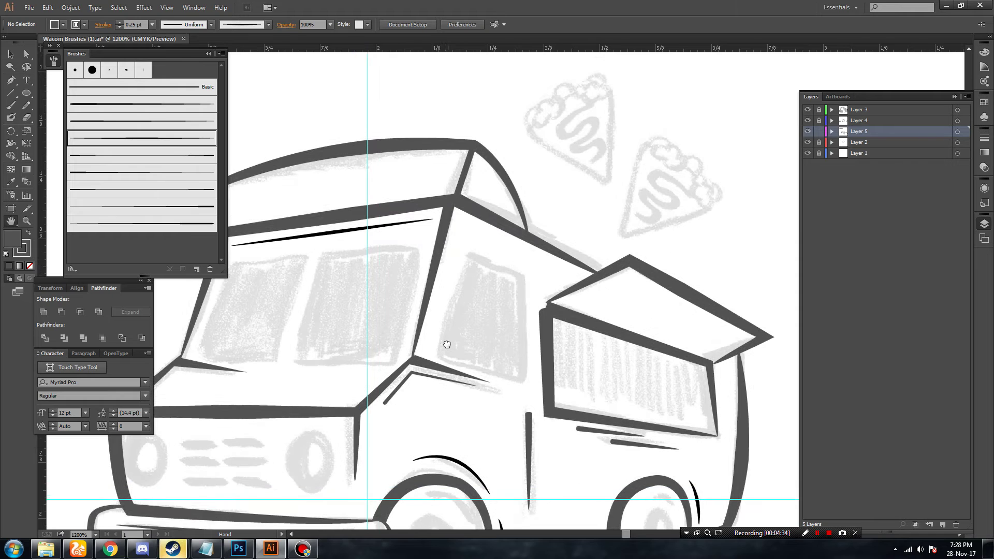
pyautogui.press('p')
pyautogui.click(572, 291)
pyautogui.click(459, 245)
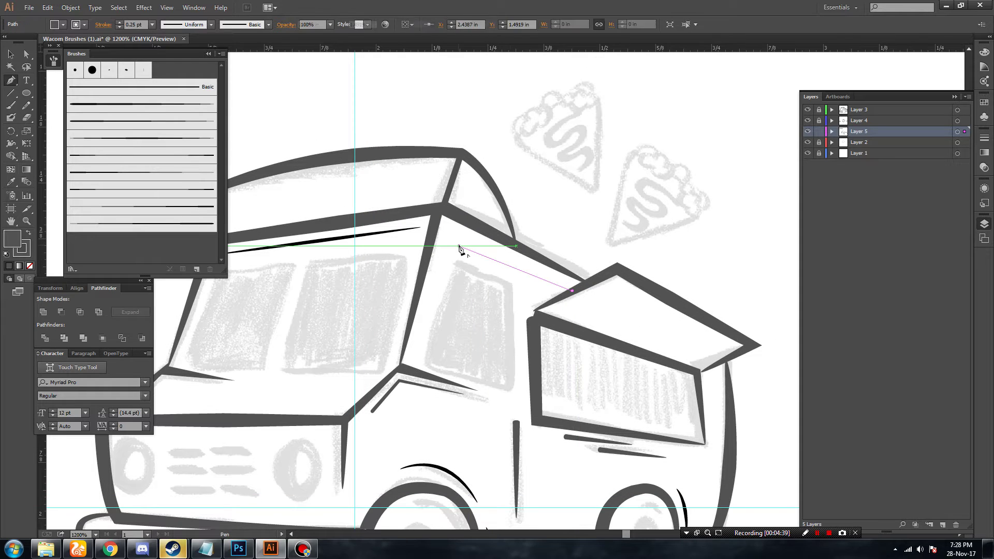
pyautogui.press('v')
pyautogui.click(121, 124)
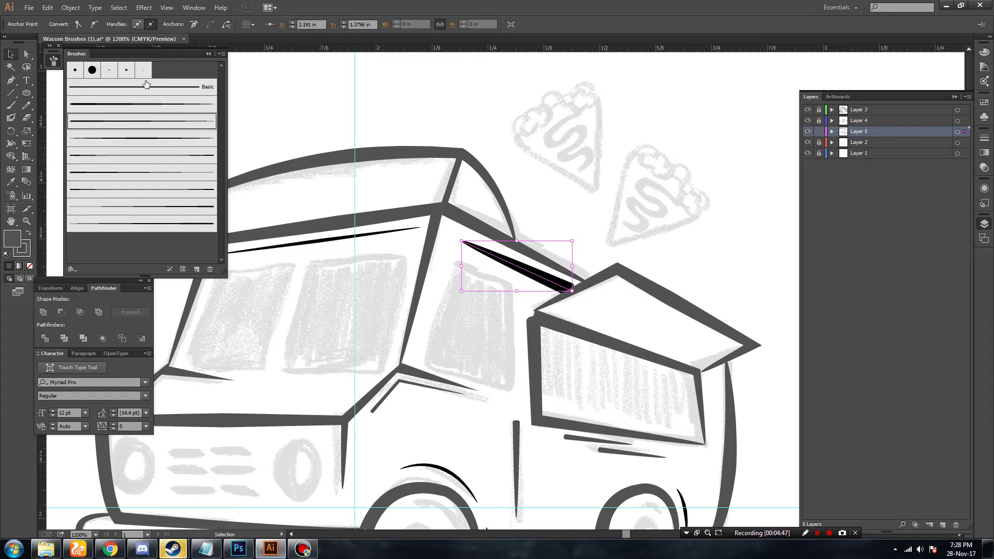
pyautogui.click(599, 249)
# Duplicate the roof accent line, thin the copy to 0.25 pt, and move it up onto the roof.
pyautogui.click(556, 286)
pyautogui.hotkey('ctrl', 'c')
pyautogui.hotkey('ctrl', 'v')
pyautogui.click(152, 24)
pyautogui.click(163, 57)
pyautogui.moveTo(541, 305)
pyautogui.mouseDown()
pyautogui.moveTo(572, 300)
pyautogui.moveTo(555, 291)
pyautogui.mouseUp()
pyautogui.click(610, 203)
pyautogui.click(614, 233)
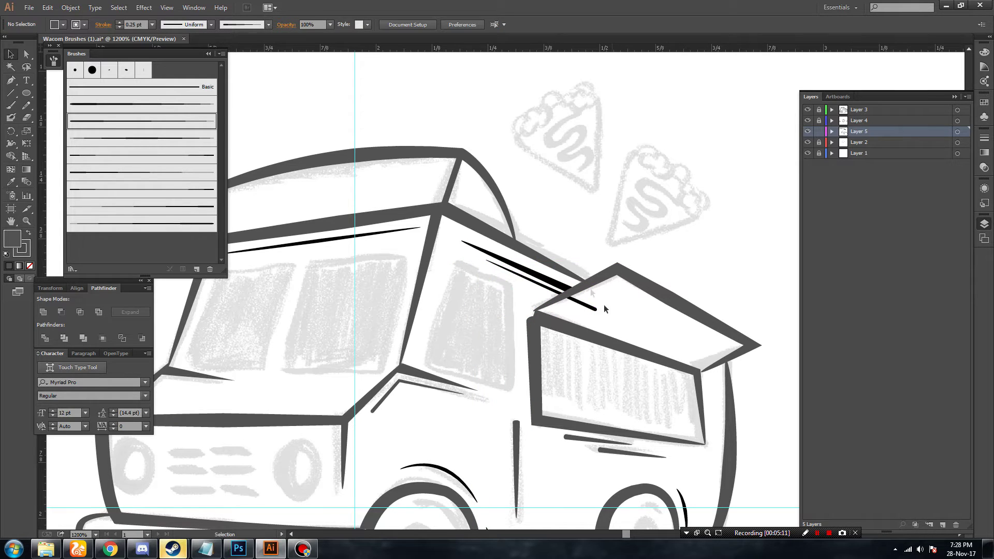
# Expand Layer 5's brush strokes into solid black shapes.
pyautogui.click(957, 132)
pyautogui.click(70, 7)
pyautogui.click(77, 129)
pyautogui.click(541, 290)
pyautogui.click(541, 286)
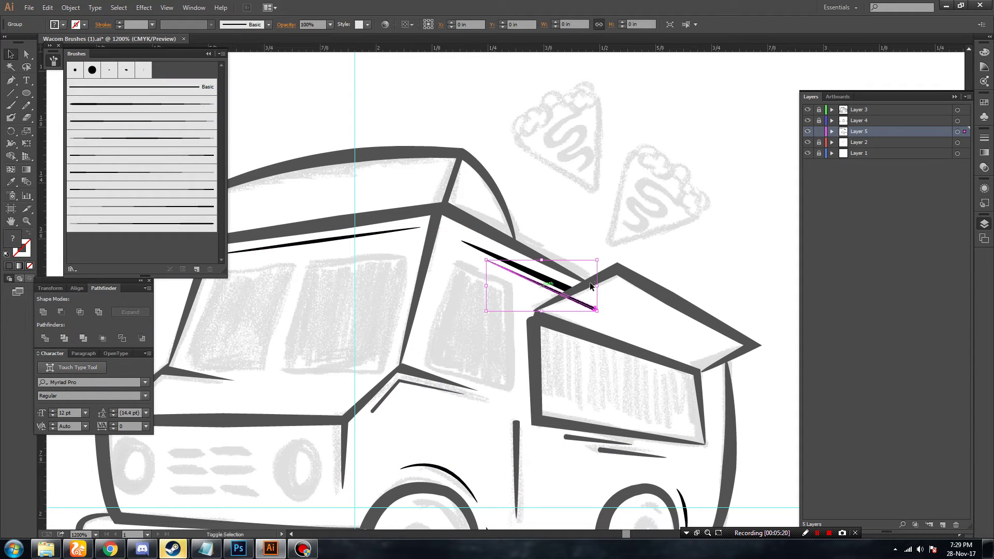
pyautogui.press('v')
# Select the lower diagonal roof stroke by the awning and zoom onto its tip.
pyautogui.click(71, 7)
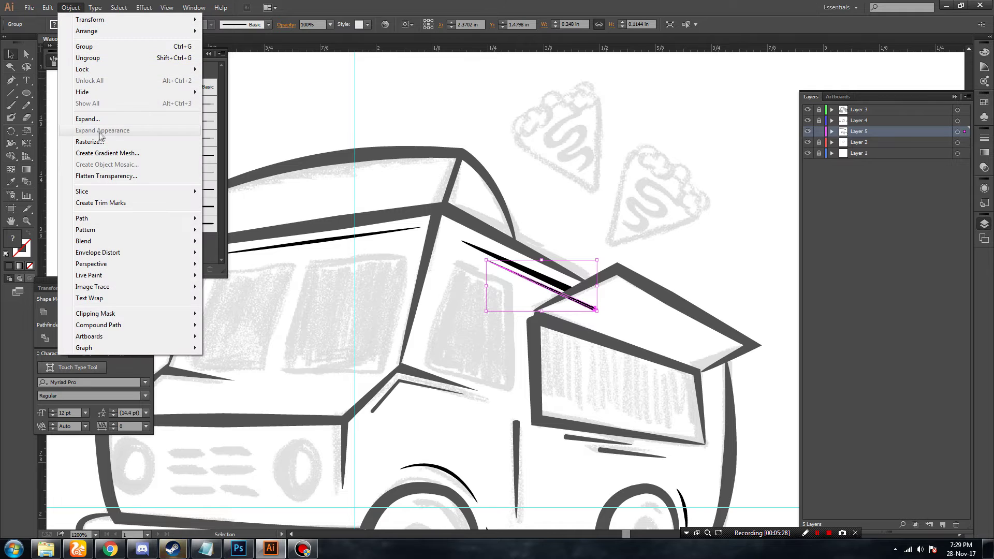
pyautogui.press('Escape')
pyautogui.click(633, 309)
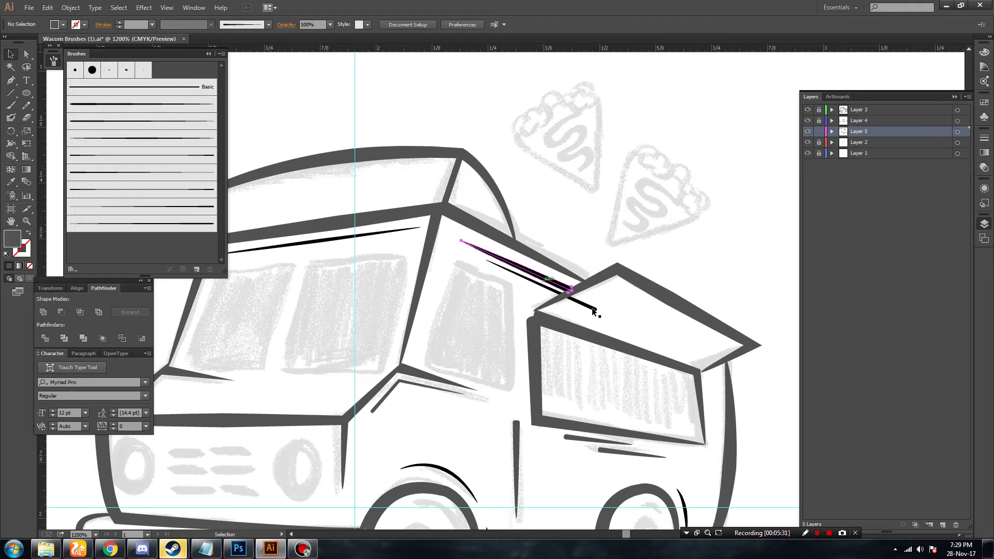
pyautogui.click(593, 310)
pyautogui.moveTo(624, 305); pyautogui.dragTo(539, 294)
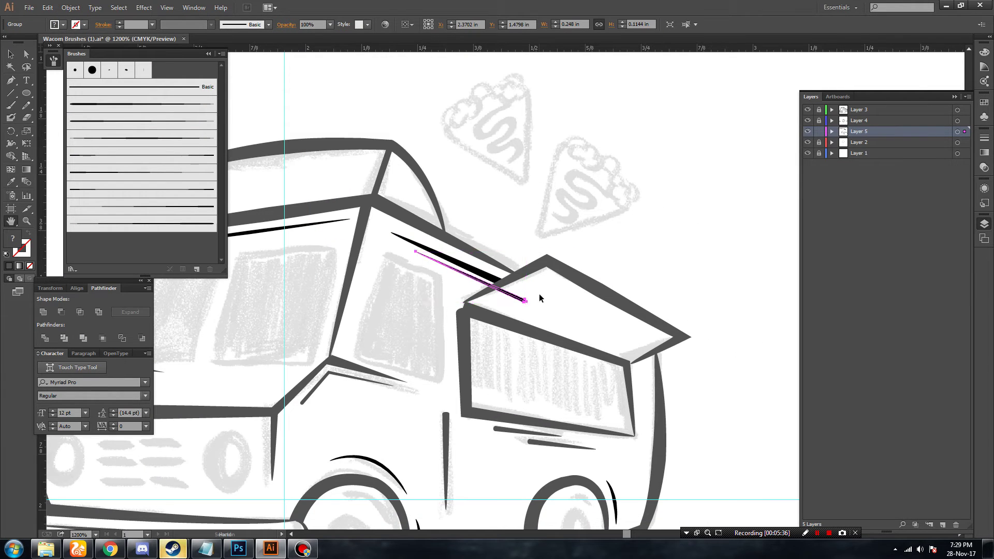
pyautogui.scroll(5, 565, 293)
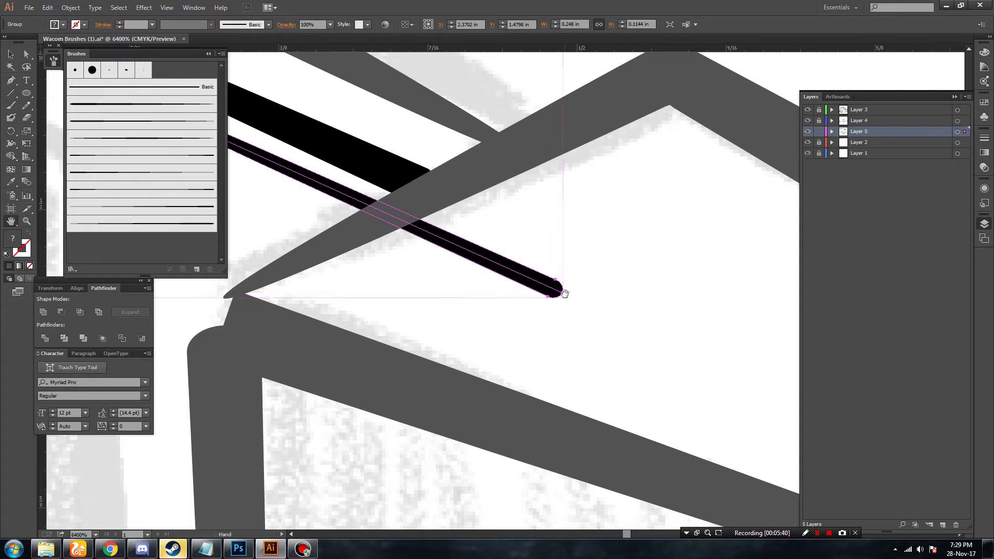
# Erase the lower roof stroke's tip where it overlaps the awning.
pyautogui.hotkey('shift', 'e')
pyautogui.click(544, 294)
pyautogui.press('v')
pyautogui.click(506, 232)
pyautogui.hotkey('ctrl', '-')
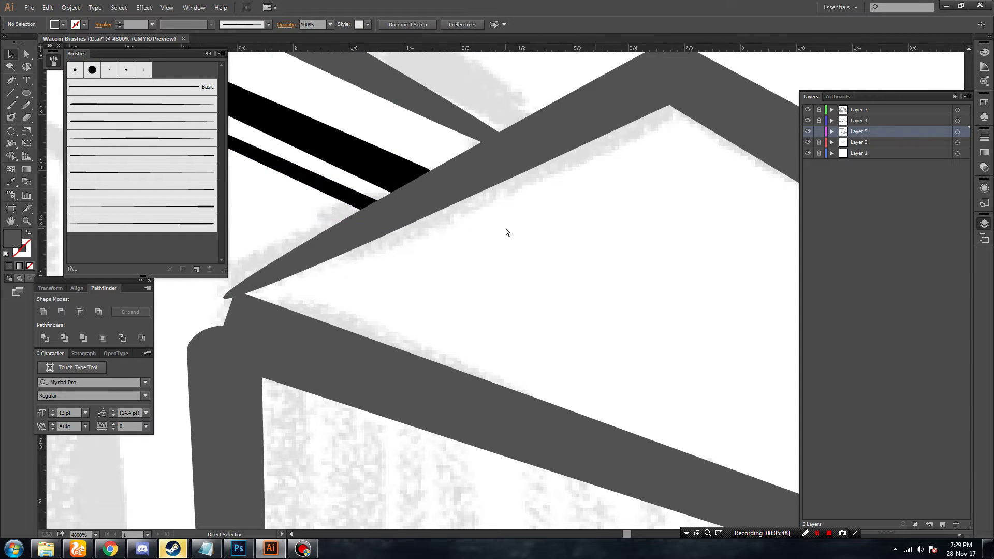
# Recolour Layer 5's accent lines with the outlines' dark grey using the Eyedropper.
pyautogui.scroll(-4, 517, 248)
pyautogui.scroll(-1, 534, 275)
pyautogui.scroll(-2, 541, 289)
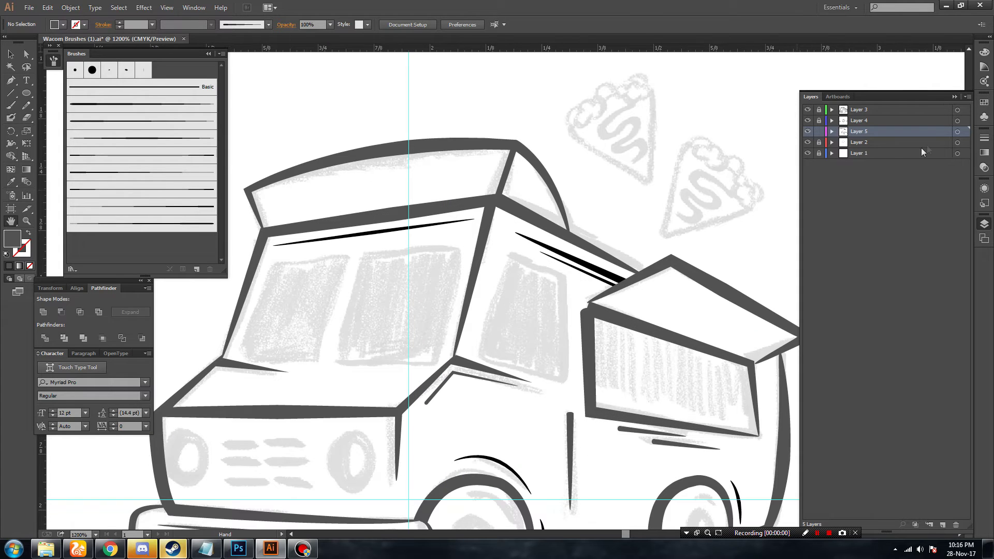
pyautogui.click(957, 131)
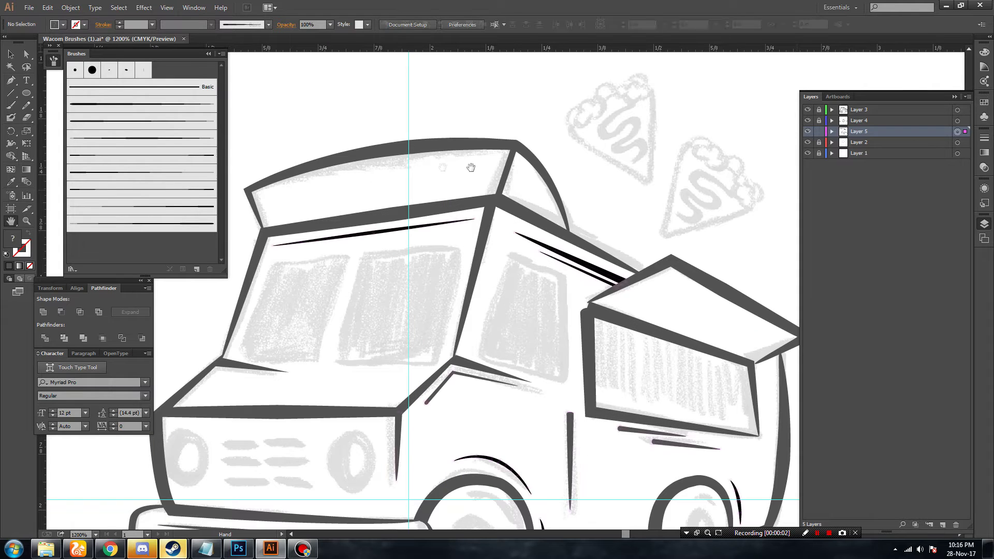
pyautogui.click(71, 7)
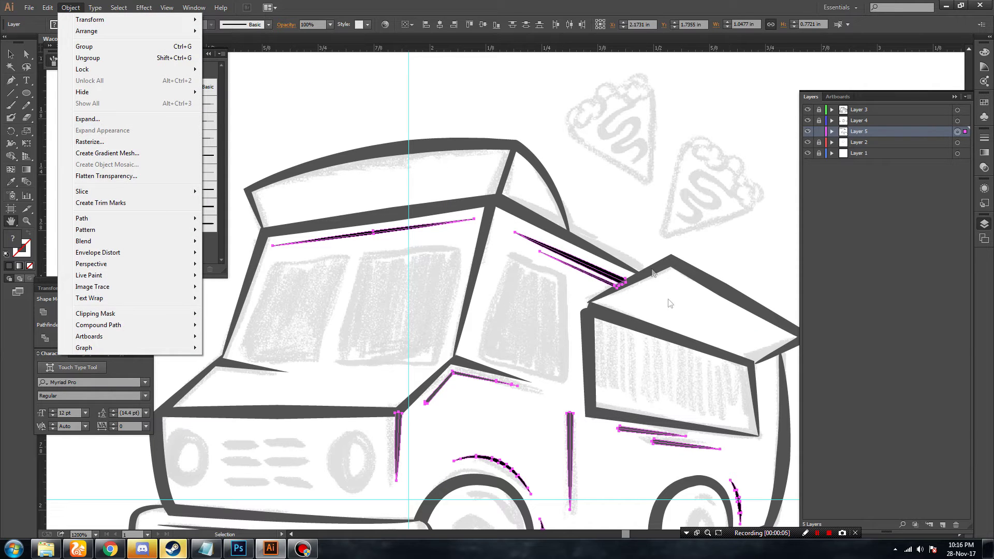
pyautogui.press('Escape')
pyautogui.press('i')
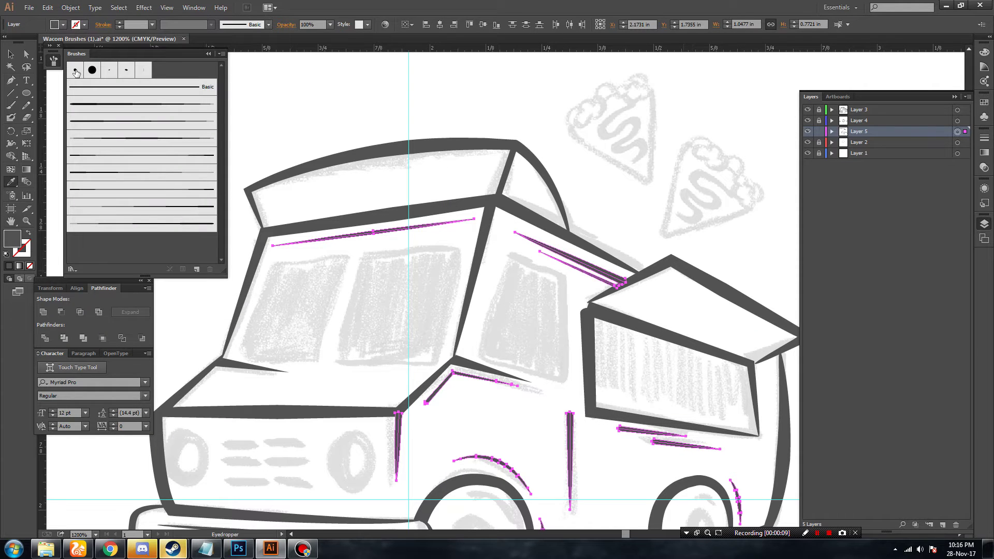
pyautogui.press('v')
pyautogui.click(582, 146)
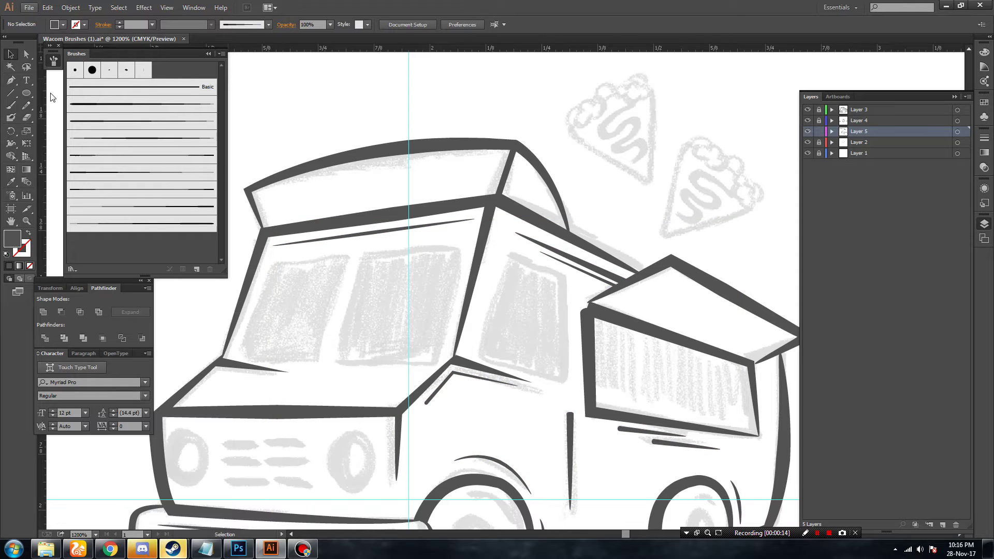
pyautogui.scroll(-1, 156, 207)
# Draw a closed four-corner dark grey windshield panel, then nudge its top-right corner outward.
pyautogui.press('p')
pyautogui.click(273, 233)
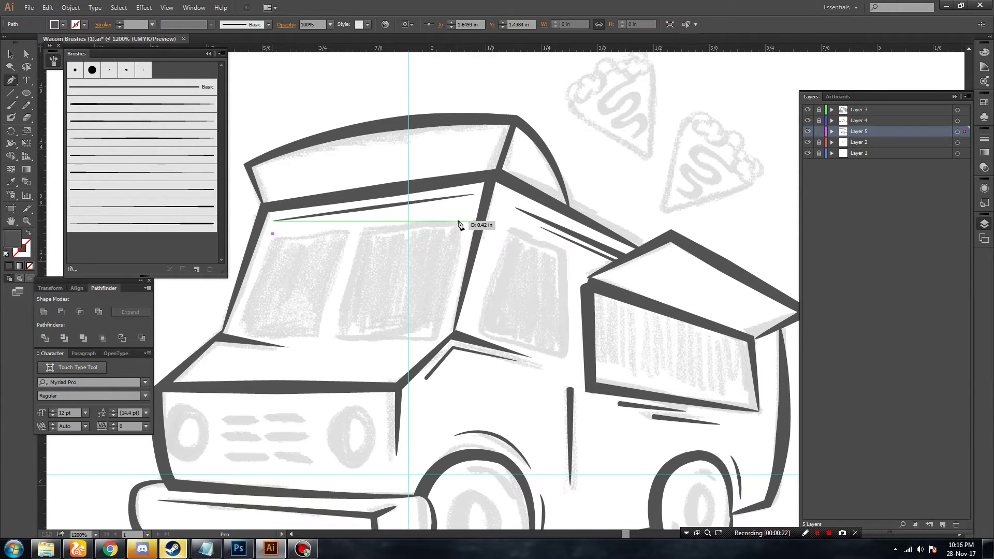
pyautogui.click(460, 217)
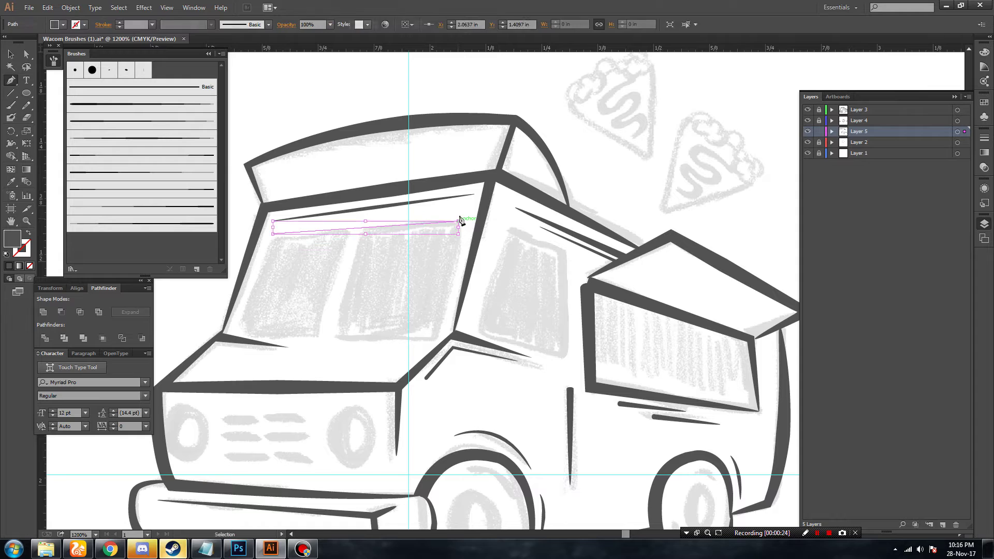
pyautogui.click(439, 331)
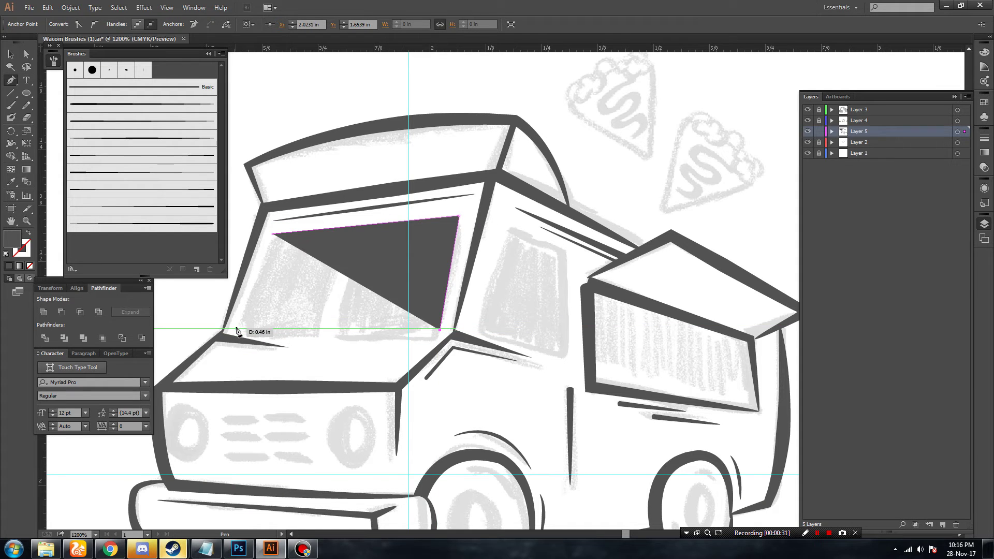
pyautogui.click(236, 328)
pyautogui.click(273, 234)
pyautogui.click(26, 53)
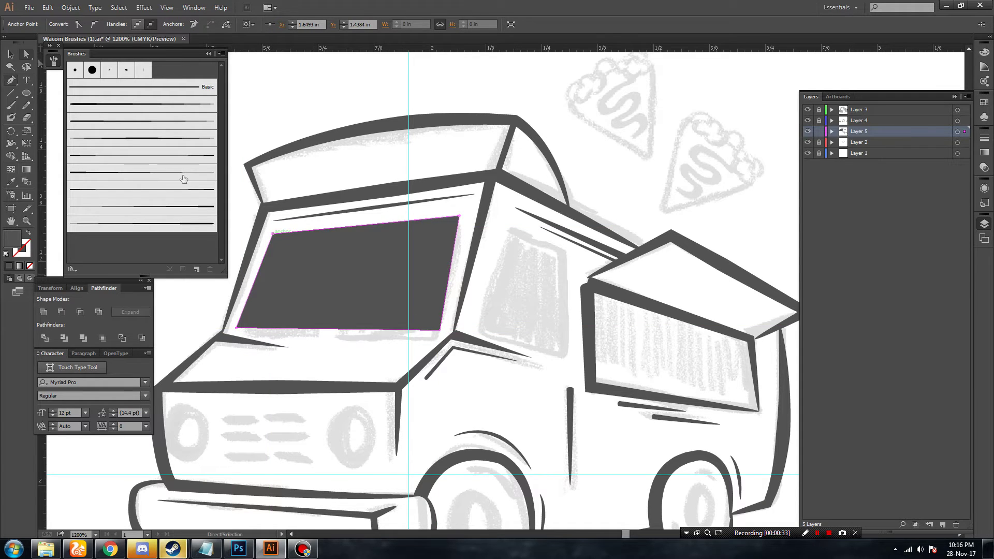
pyautogui.moveTo(458, 217); pyautogui.dragTo(465, 215)
pyautogui.click(371, 349)
# Draw a closed four-corner dark grey panel over the cab's front side window.
pyautogui.hotkey('ctrl', '-')
pyautogui.hotkey('ctrl', '-')
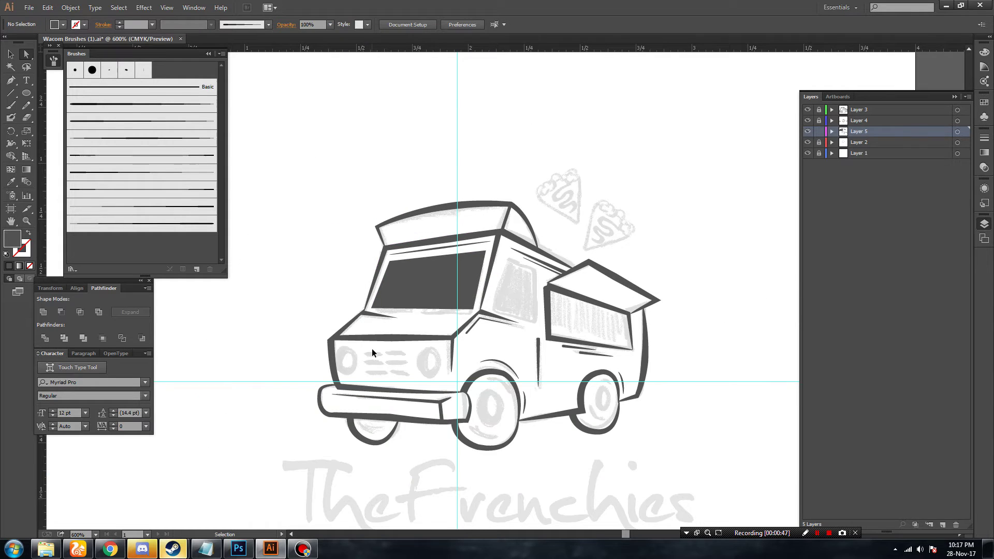
pyautogui.hotkey('ctrl', '+')
pyautogui.hotkey('ctrl', '+')
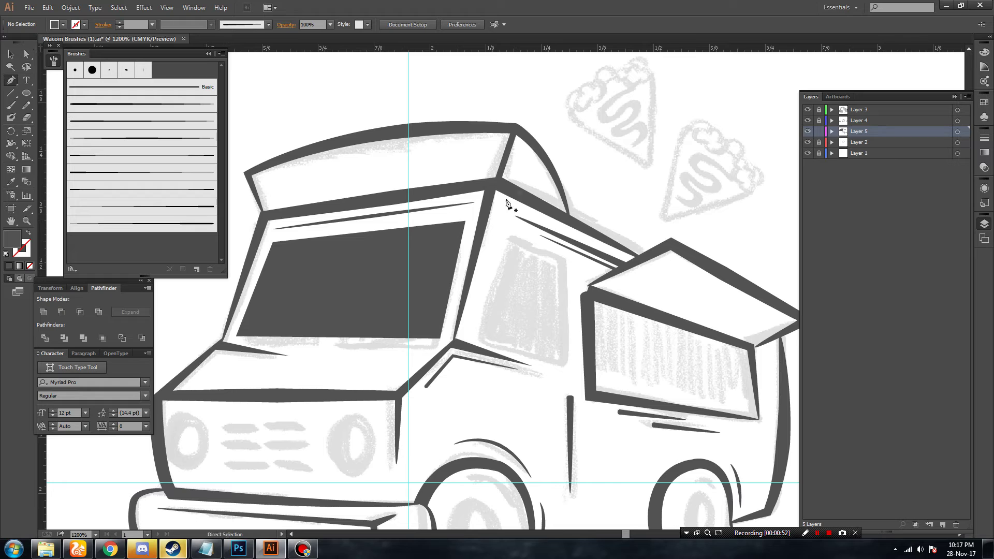
pyautogui.click(508, 237)
pyautogui.click(566, 260)
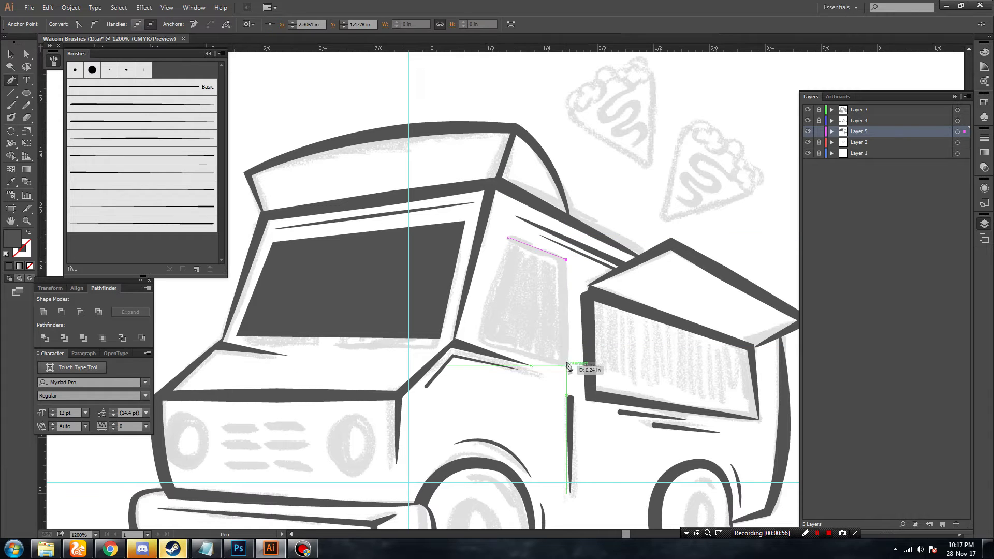
pyautogui.click(567, 366)
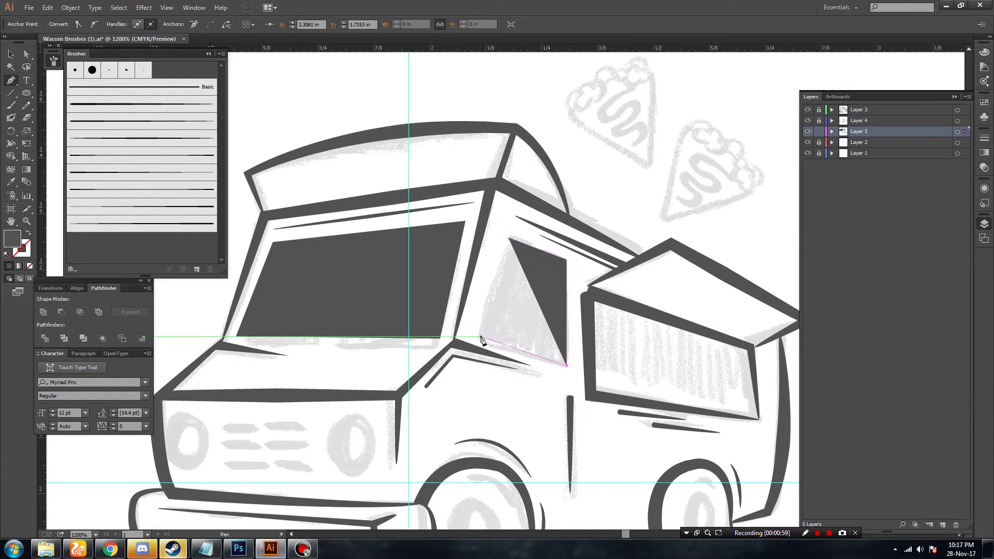
pyautogui.click(481, 336)
pyautogui.click(508, 238)
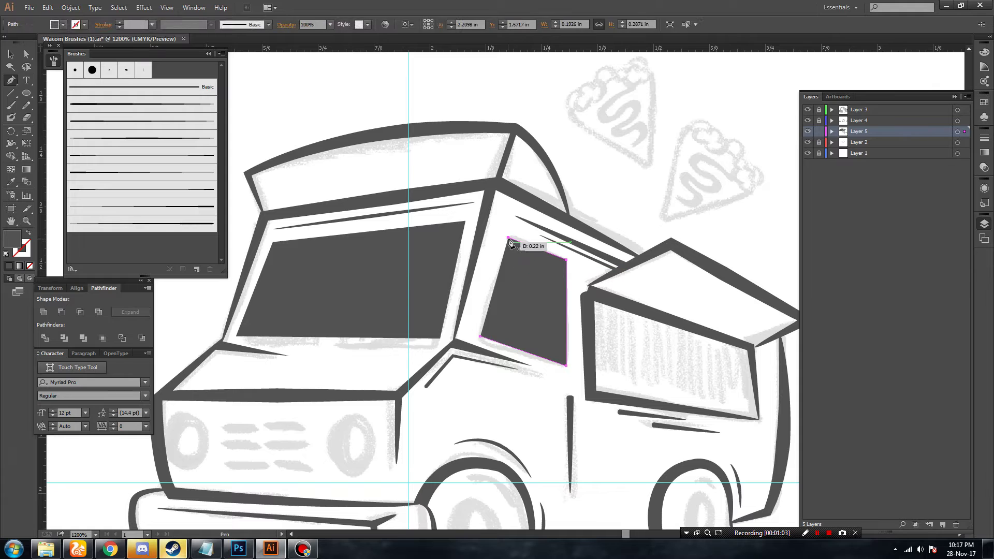
pyautogui.press('v')
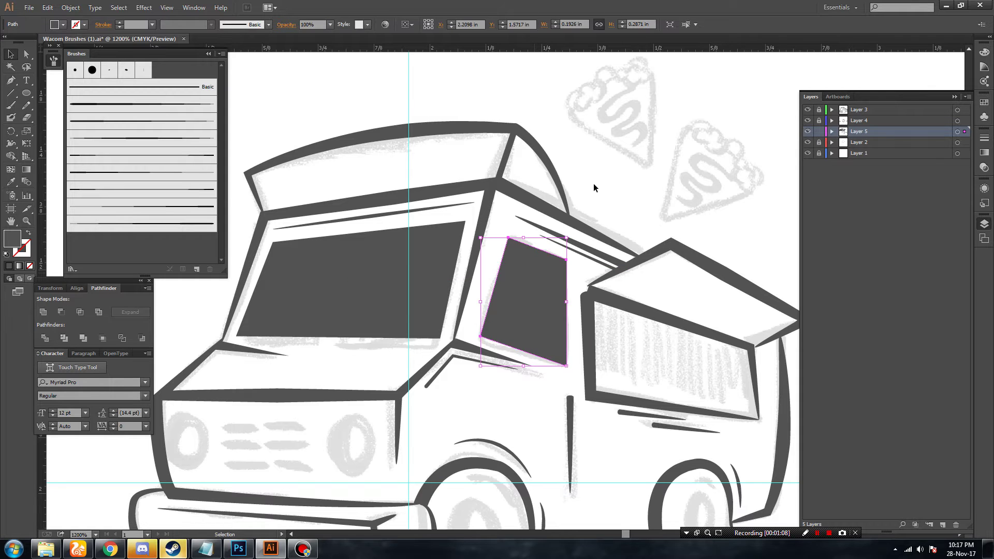
pyautogui.click(594, 184)
pyautogui.hotkey('ctrl', '-')
pyautogui.hotkey('ctrl', '-')
pyautogui.hotkey('ctrl', '-')
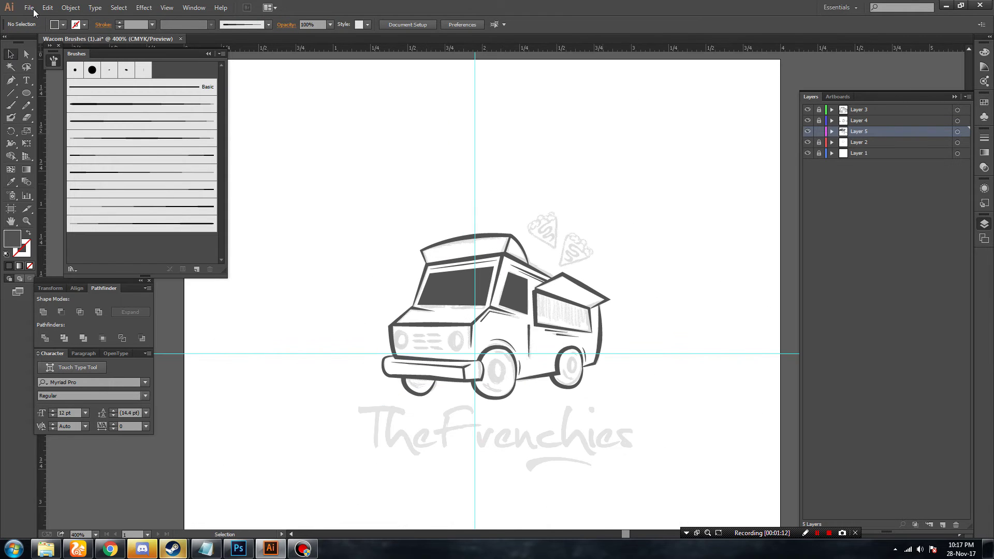
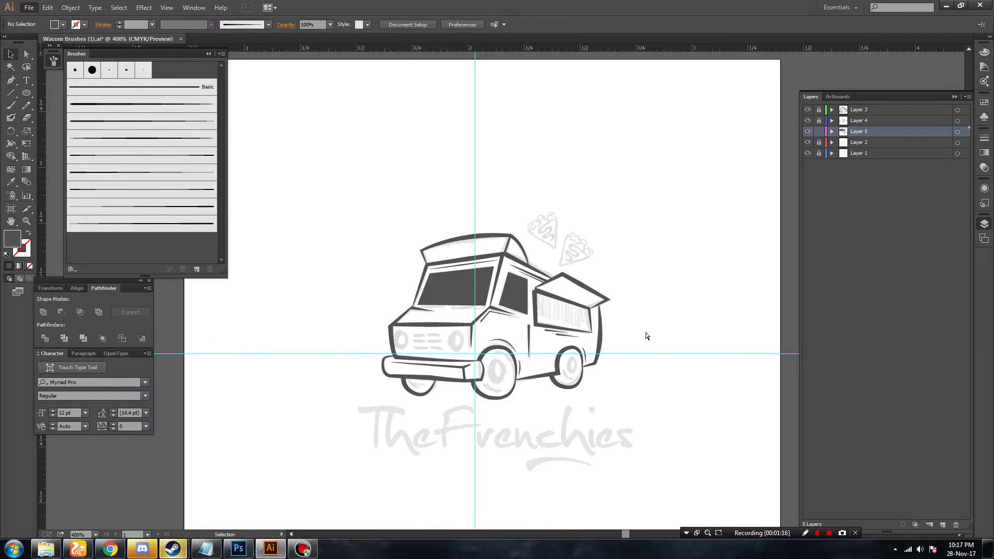
# On a new layer, trace a closed four-corner dark shape over the truck's side serving window.
pyautogui.hotkey('ctrl', '+')
pyautogui.hotkey('ctrl', '+')
pyautogui.hotkey('ctrl', '+')
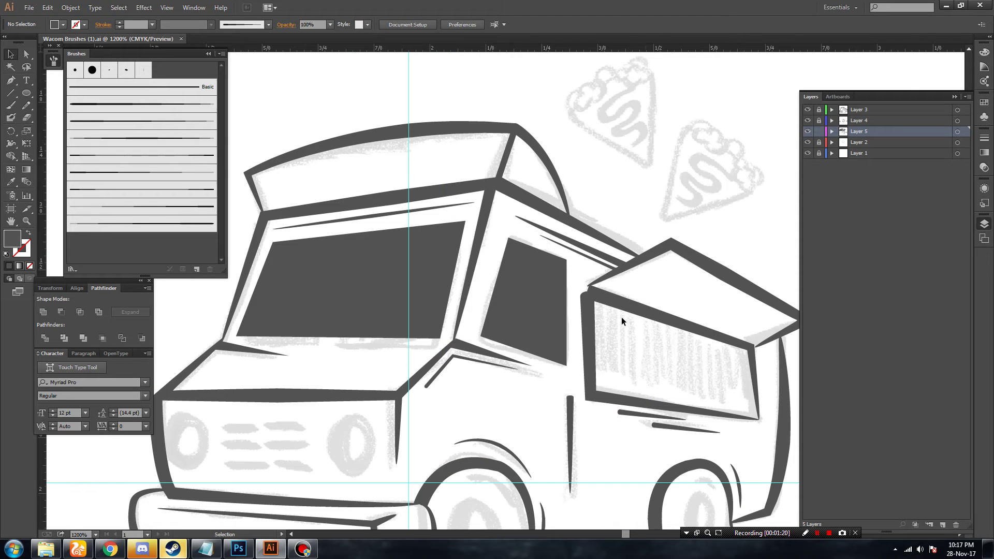
pyautogui.click(870, 144)
pyautogui.hotkey('ctrl', 'l')
pyautogui.press('p')
pyautogui.click(586, 299)
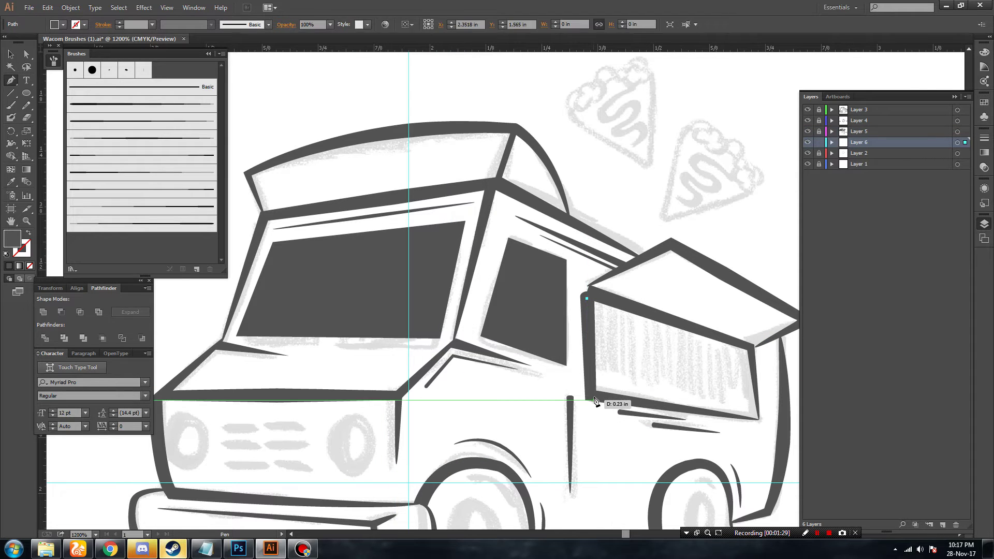
pyautogui.click(593, 396)
pyautogui.click(760, 418)
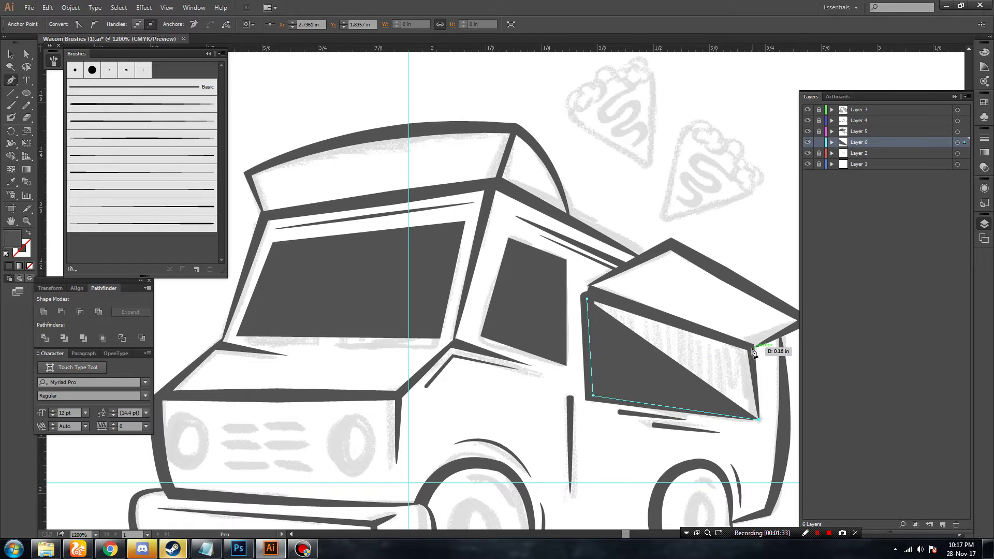
pyautogui.click(751, 346)
pyautogui.click(586, 299)
pyautogui.press('v')
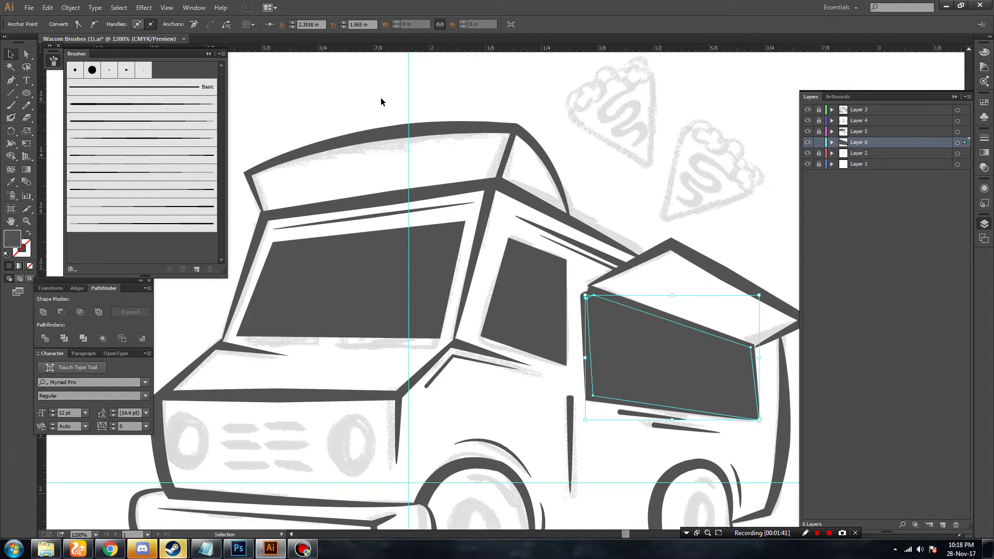
pyautogui.click(382, 97)
pyautogui.hotkey('ctrl', '-')
pyautogui.hotkey('ctrl', '-')
pyautogui.hotkey('ctrl', '-')
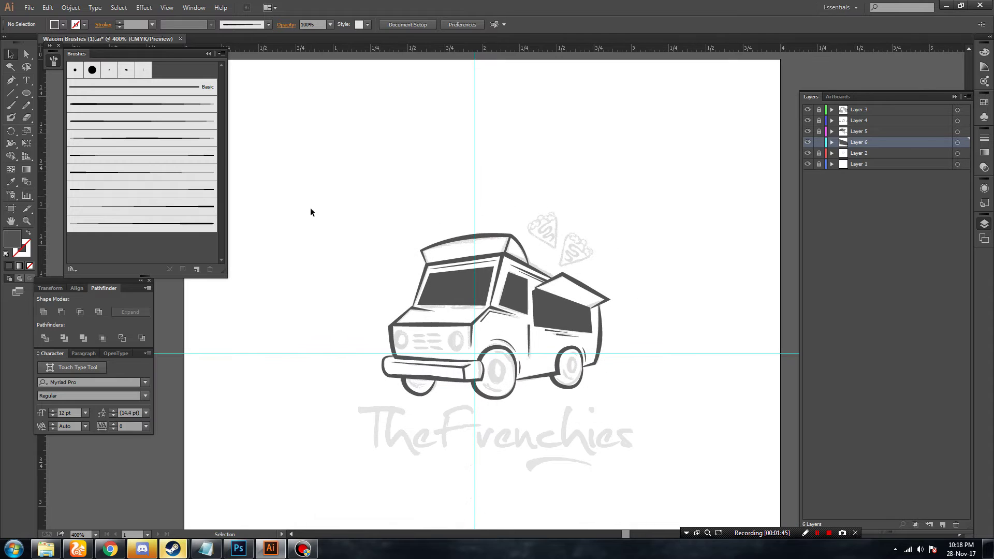
# Lock Layer 6, add Layer 7, and draw an ellipse over the front wheel's hub.
pyautogui.scroll(-2, 352, 244)
pyautogui.scroll(-1, 352, 244)
pyautogui.scroll(-1, 353, 245)
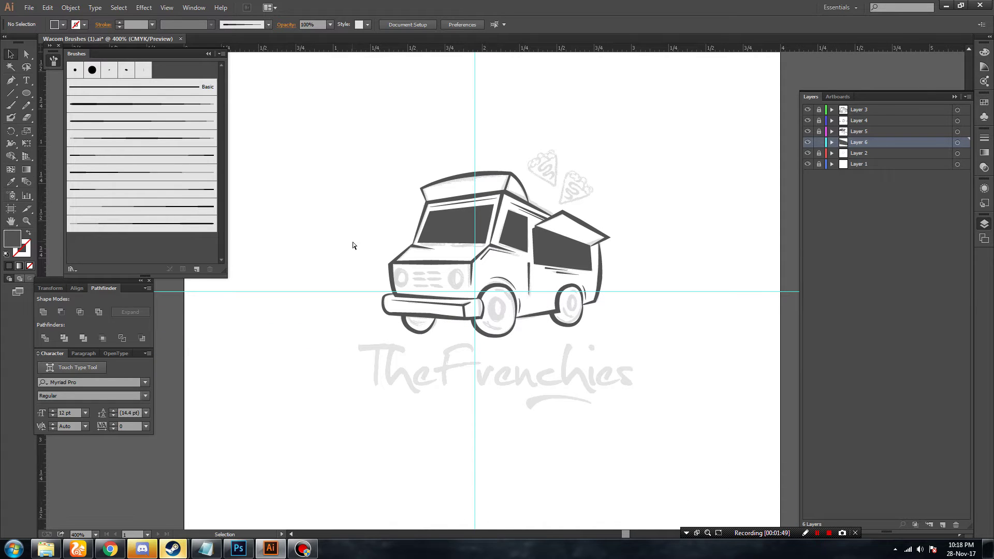
pyautogui.hotkey('ctrl', '+')
pyautogui.hotkey('ctrl', '+')
pyautogui.hotkey('ctrl', '+')
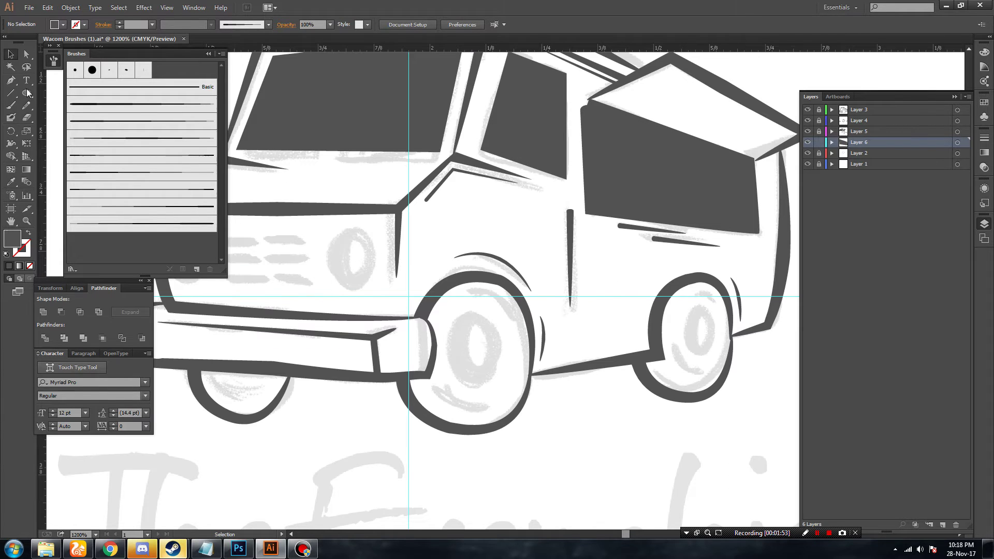
pyautogui.click(869, 109)
pyautogui.click(943, 525)
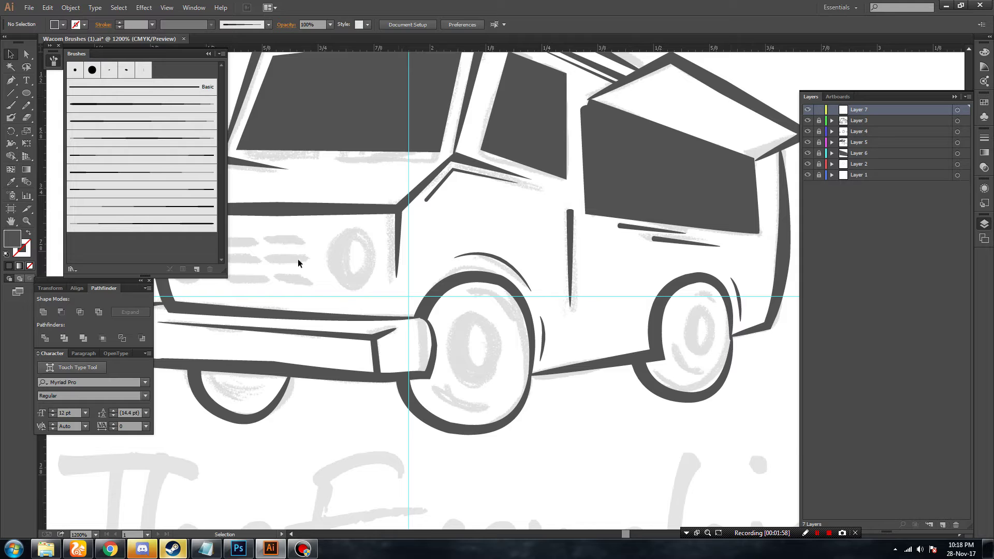
pyautogui.press('l')
pyautogui.moveTo(454, 313)
pyautogui.mouseDown()
pyautogui.moveTo(510, 386)
pyautogui.moveTo(494, 359)
pyautogui.mouseUp()
# Duplicate the hub ellipse, fill the copy grey, and place it inside the dark hub.
pyautogui.press('v')
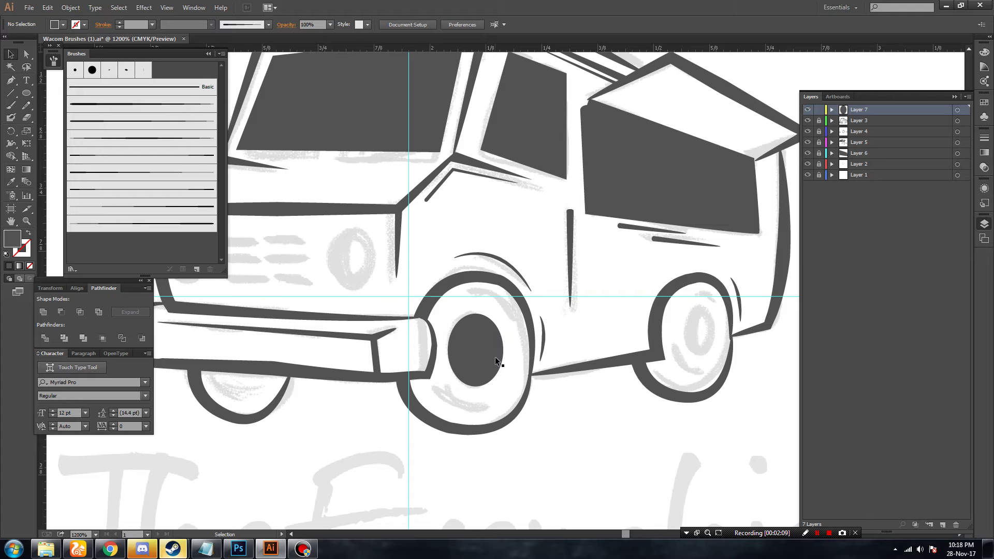
pyautogui.hotkey('ctrl', 'c')
pyautogui.hotkey('ctrl', 'v')
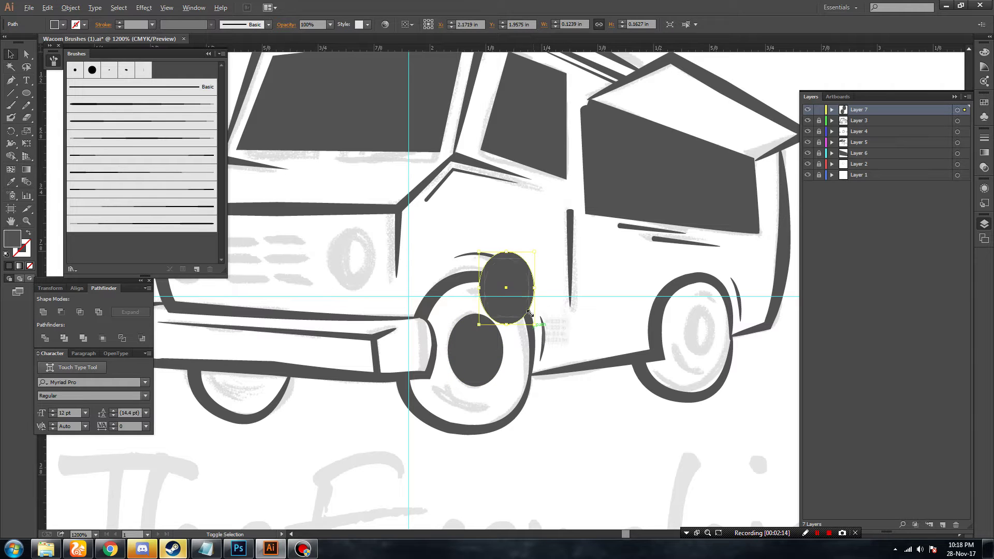
pyautogui.click(62, 25)
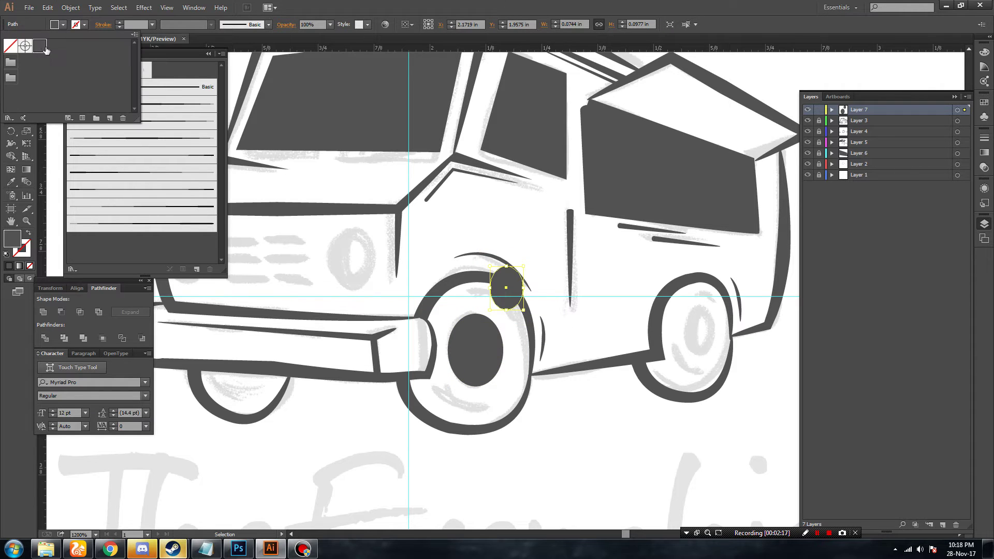
pyautogui.doubleClick(15, 242)
pyautogui.click(754, 285)
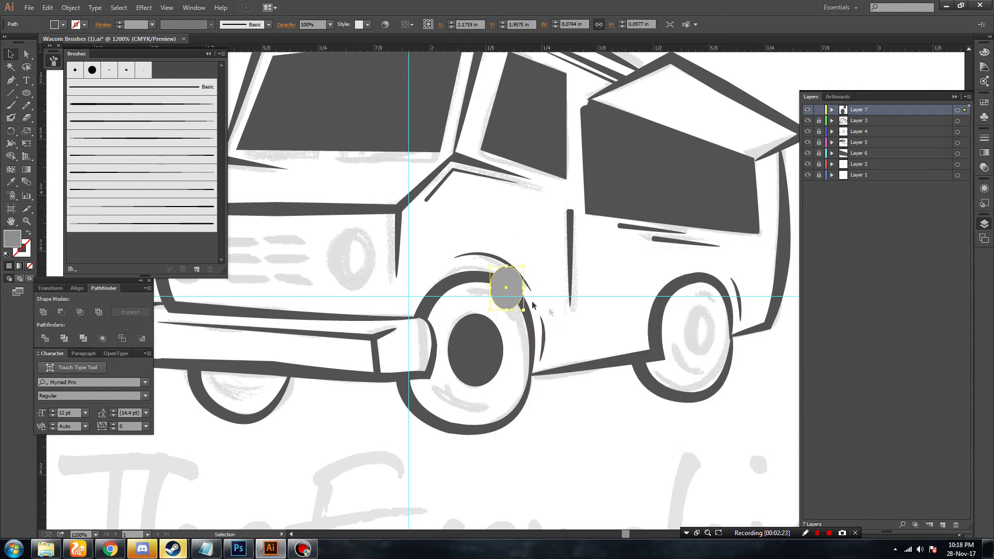
pyautogui.moveTo(518, 286); pyautogui.dragTo(488, 351)
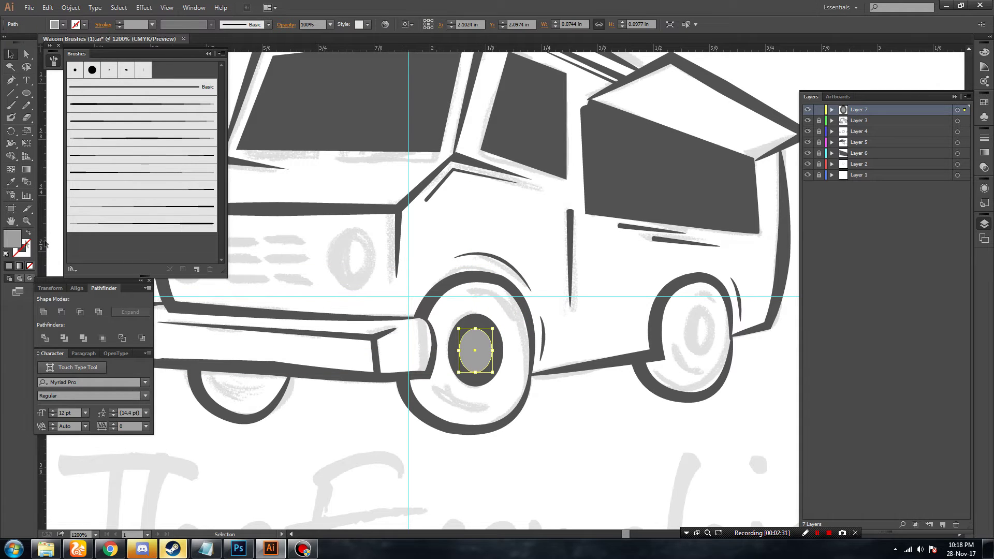
pyautogui.doubleClick(12, 242)
pyautogui.click(727, 300)
pyautogui.click(502, 308)
# Subtract the grey ellipse from the hub with Shape Builder to leave a ring.
pyautogui.hotkey('ctrl', 'a')
pyautogui.hotkey('shift', 'm')
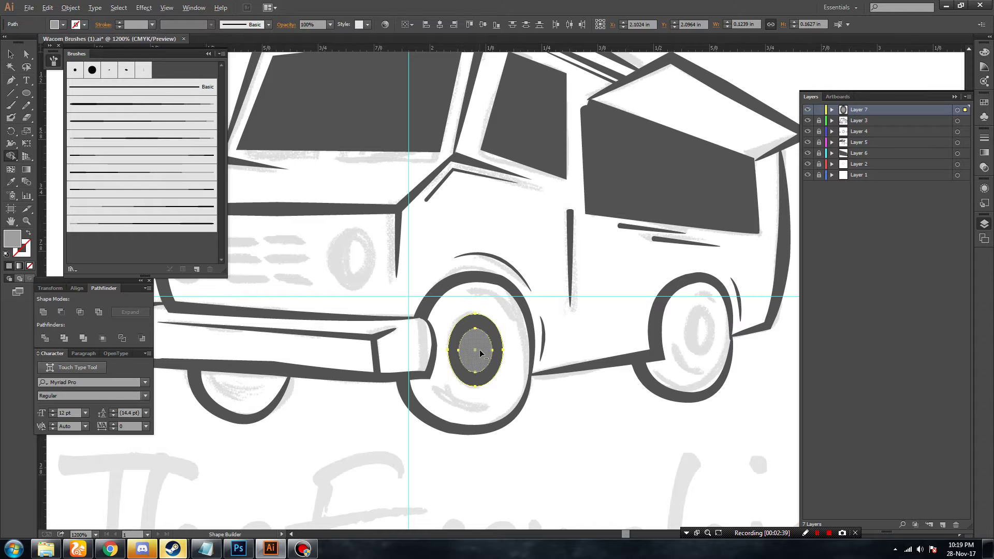
pyautogui.press('v')
pyautogui.click(564, 421)
pyautogui.hotkey('ctrl', '-')
pyautogui.hotkey('ctrl', '+')
pyautogui.click(493, 371)
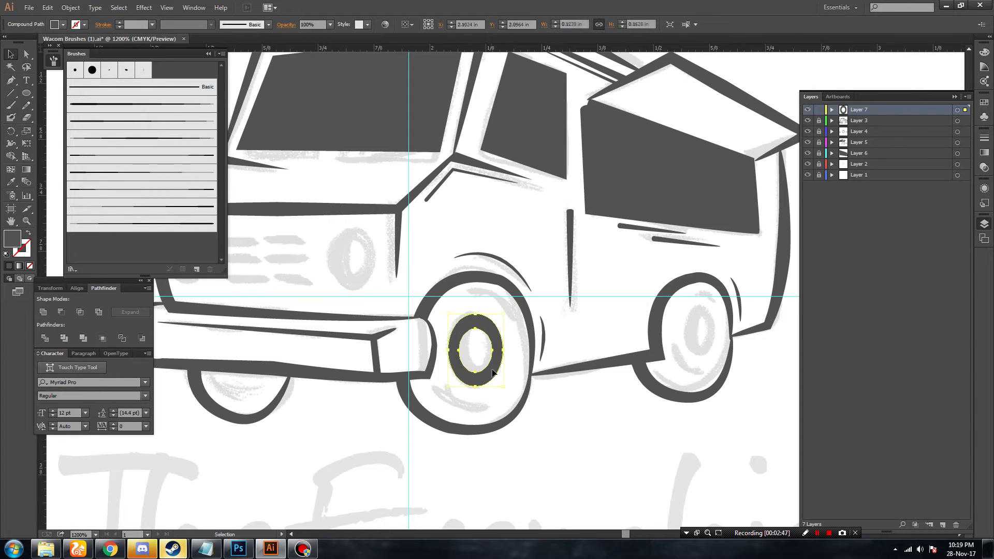
# Alt-drag scaled copies of the hub ring onto the rear and front-left wheels.
pyautogui.moveTo(498, 374); pyautogui.dragTo(720, 354)
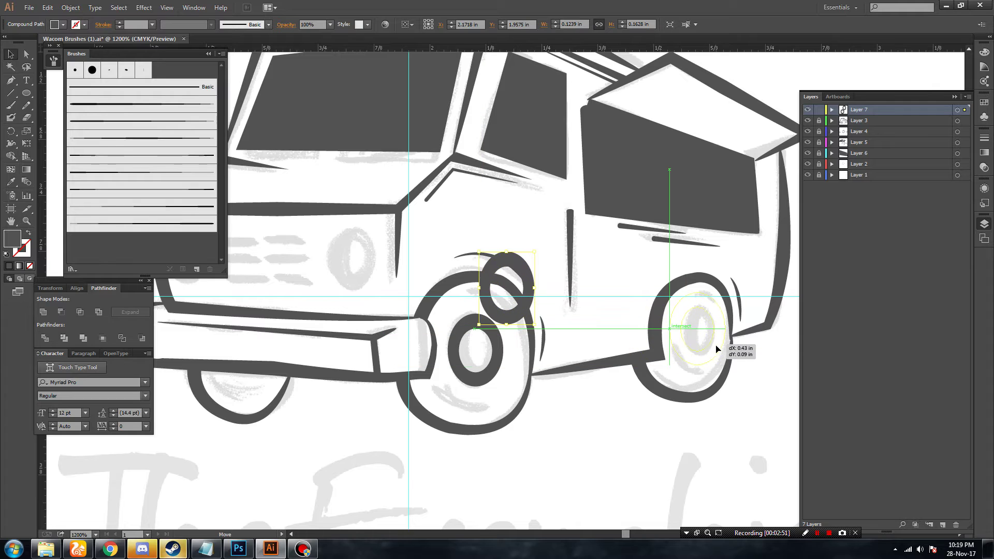
pyautogui.moveTo(723, 357); pyautogui.dragTo(721, 354)
pyautogui.click(752, 385)
pyautogui.hotkey('ctrl', '-')
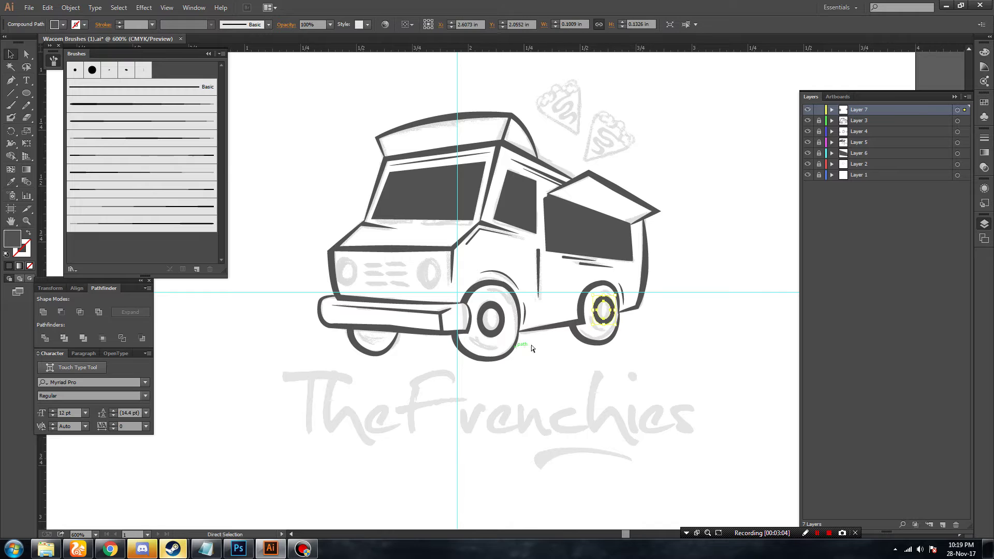
pyautogui.moveTo(602, 323)
pyautogui.mouseDown()
pyautogui.moveTo(505, 304)
pyautogui.moveTo(383, 337)
pyautogui.moveTo(541, 355)
pyautogui.mouseUp()
pyautogui.click(418, 361)
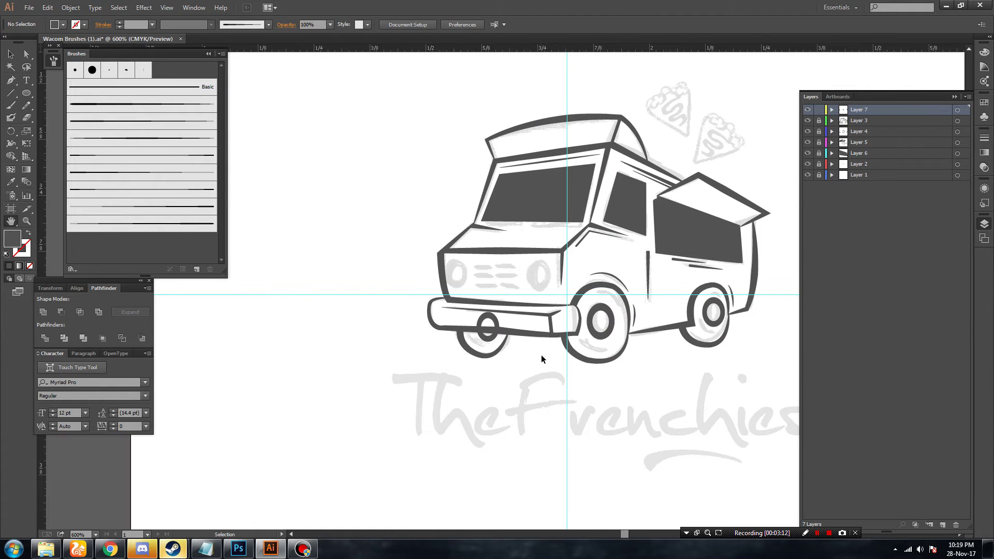
# Unlock layers 2–6 and trim the front-left ring where the bumper overlaps it using Shape Builder.
pyautogui.hotkey('ctrl', '+')
pyautogui.hotkey('ctrl', '+')
pyautogui.hotkey('ctrl', '+')
pyautogui.press('v')
pyautogui.moveTo(819, 120); pyautogui.dragTo(819, 164)
pyautogui.click(509, 350)
pyautogui.moveTo(508, 351); pyautogui.dragTo(504, 350)
pyautogui.click(527, 362)
pyautogui.keyDown('shift'); pyautogui.click(510, 339); pyautogui.keyUp('shift')
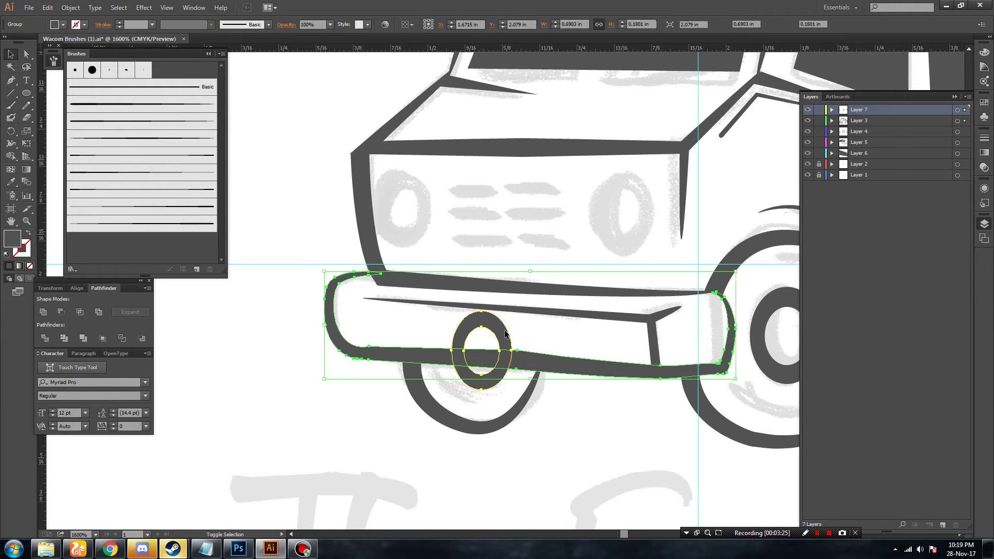
pyautogui.hotkey('shift', 'm')
pyautogui.keyDown('alt'); pyautogui.click(482, 317); pyautogui.keyUp('alt')
pyautogui.press('v')
pyautogui.click(300, 399)
# Recentre the truck in view and save the logo file.
pyautogui.hotkey('ctrl', '-')
pyautogui.hotkey('ctrl', '-')
pyautogui.hotkey('ctrl', '-')
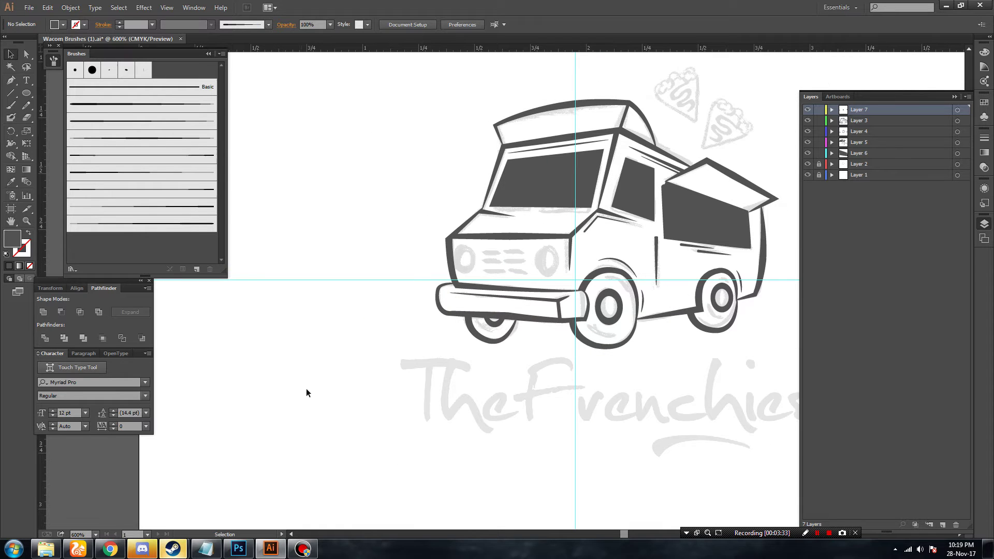
pyautogui.moveTo(543, 395); pyautogui.dragTo(429, 436)
pyautogui.click(29, 7)
pyautogui.click(39, 101)
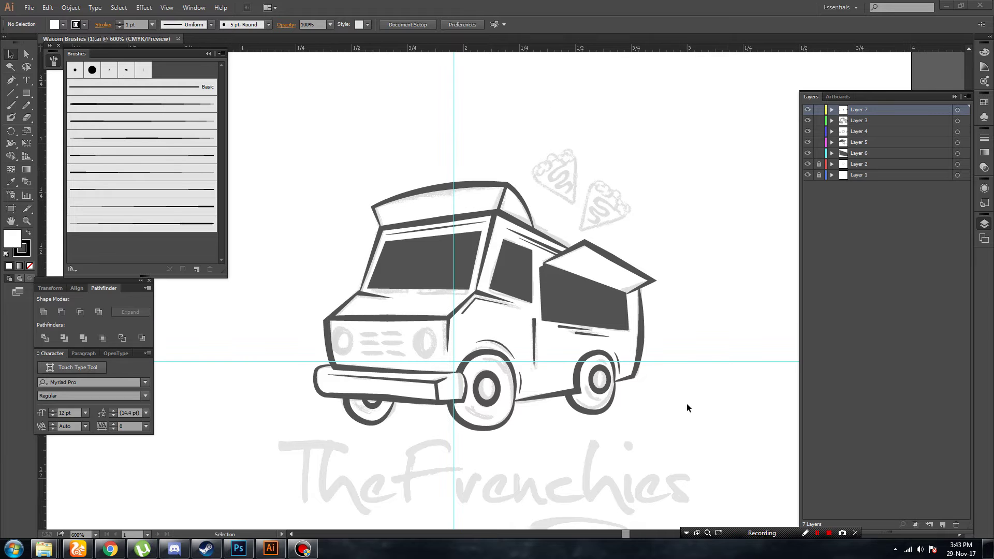
# Create a blank Untitled-1 document, then return to the truck logo file.
pyautogui.click(28, 7)
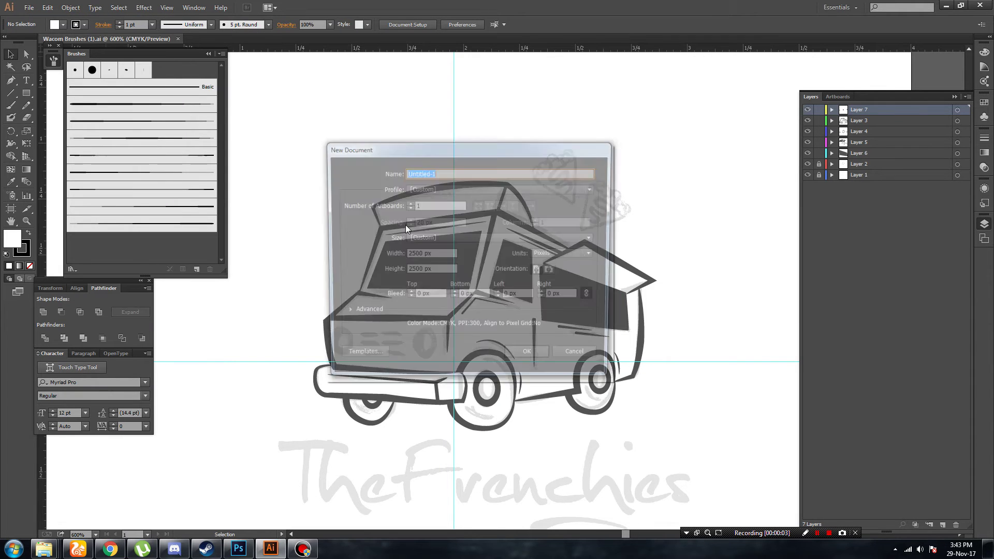
pyautogui.click(524, 356)
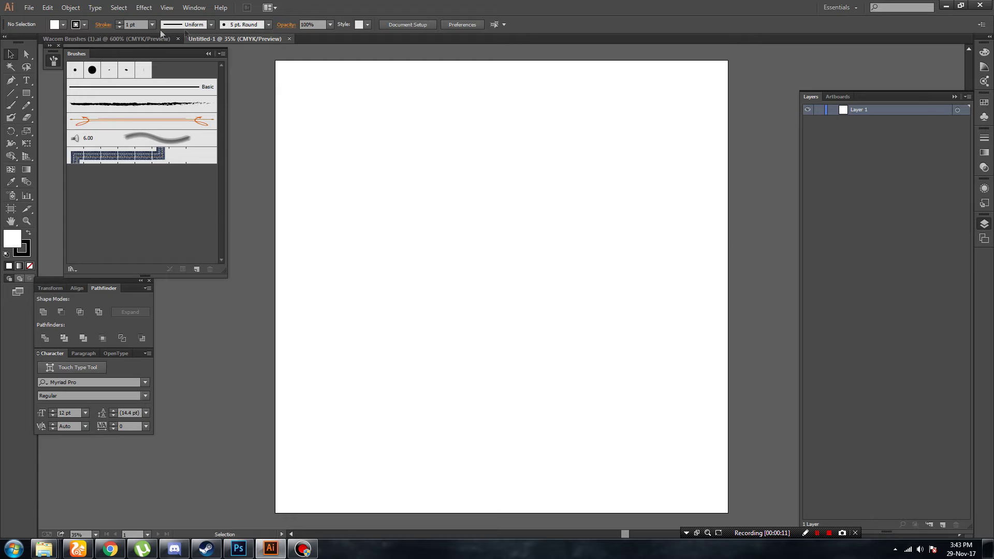
pyautogui.hotkey('ctrl', 'Tab')
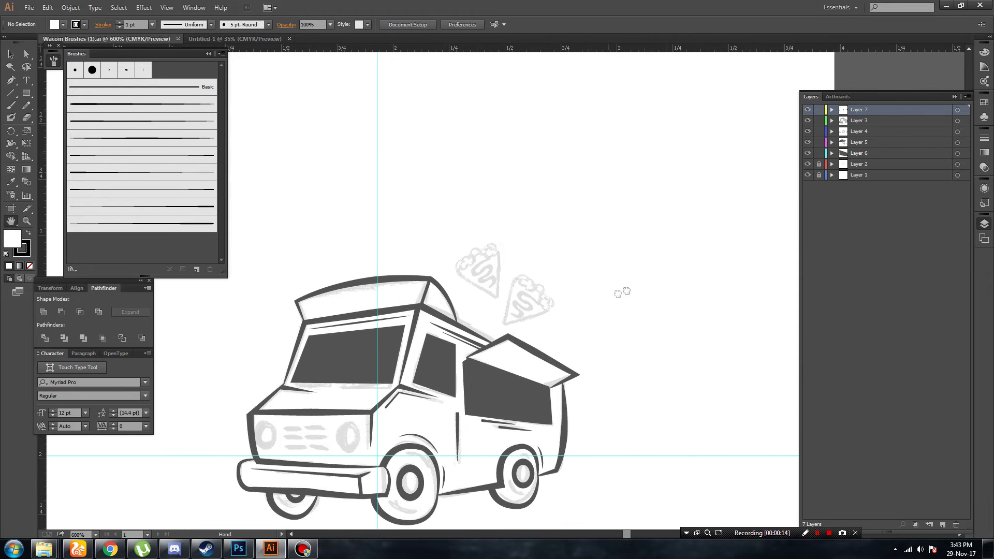
# Lock Layer 7 and add an empty Layer 8, zoomed onto the crepe slices.
pyautogui.scroll(5, 635, 286)
pyautogui.moveTo(636, 286); pyautogui.dragTo(618, 305)
pyautogui.click(818, 109)
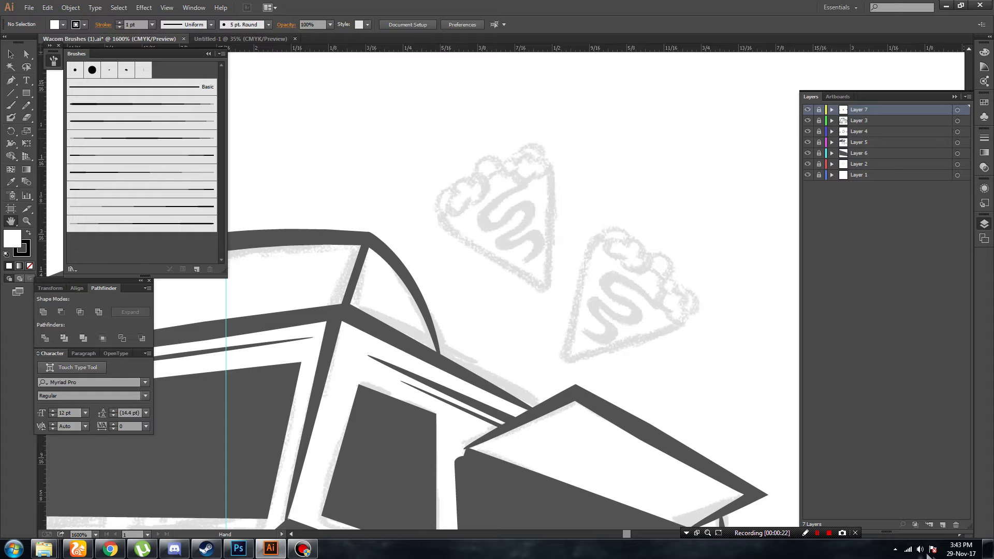
pyautogui.click(943, 524)
pyautogui.scroll(1, 732, 362)
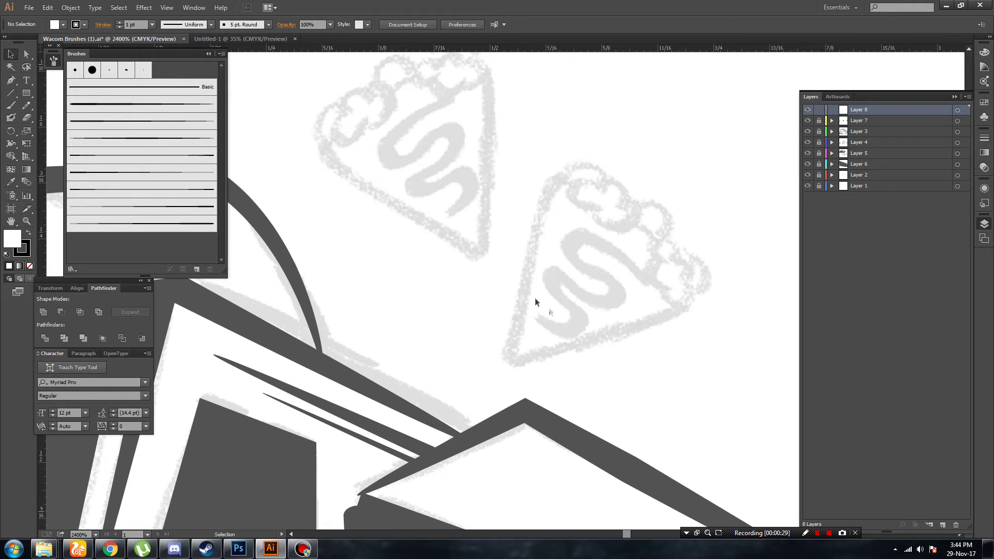
pyautogui.scroll(1, 523, 284)
# Pen-draw a curved V outline along the crepe slice's left and lower edges.
pyautogui.press('p')
pyautogui.click(565, 187)
pyautogui.moveTo(512, 367); pyautogui.dragTo(502, 466)
pyautogui.hotkey('ctrl', 'z')
pyautogui.moveTo(527, 288)
pyautogui.mouseDown()
pyautogui.moveTo(517, 364)
pyautogui.moveTo(500, 379)
pyautogui.mouseUp()
pyautogui.moveTo(693, 307); pyautogui.dragTo(737, 249)
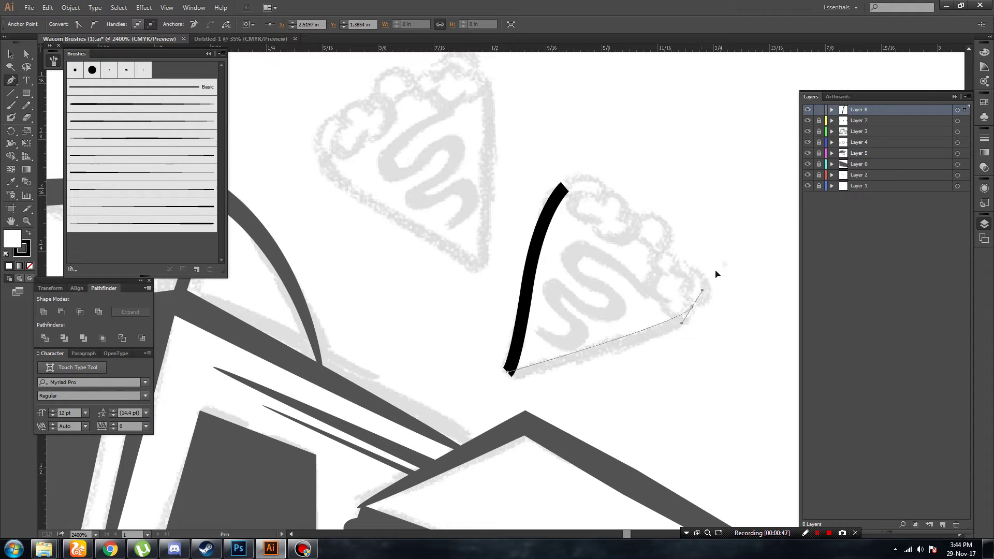
pyautogui.click(14, 59)
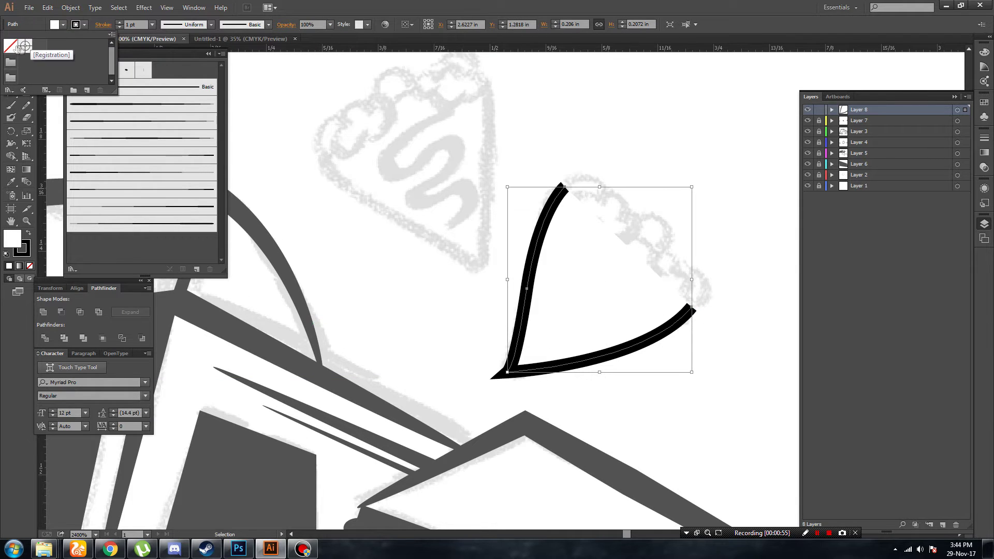
# Remove the outline's fill and give it a thin tapered brush stroke.
pyautogui.press('/')
pyautogui.click(147, 140)
pyautogui.click(147, 154)
pyautogui.click(136, 121)
pyautogui.click(140, 190)
pyautogui.click(139, 207)
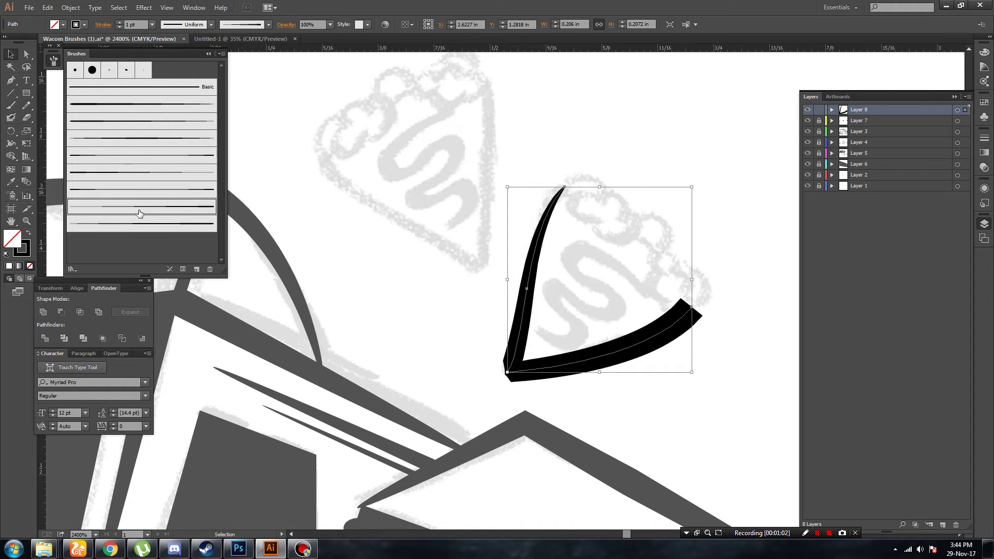
pyautogui.click(133, 226)
pyautogui.click(118, 120)
pyautogui.click(119, 138)
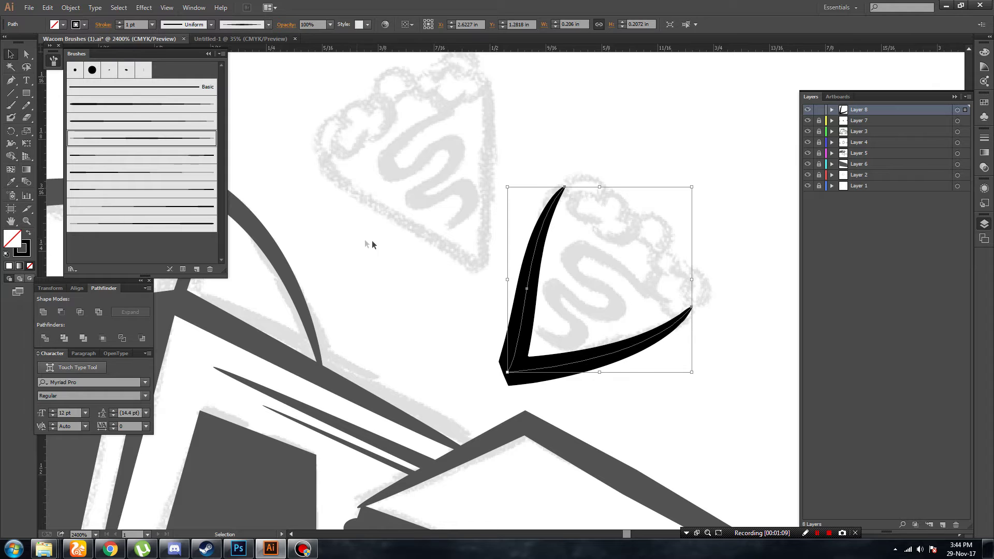
# Set the cone outline's stroke weight to 0.5 pt and zoom in on the cone top.
pyautogui.click(399, 245)
pyautogui.click(524, 331)
pyautogui.click(153, 25)
pyautogui.click(166, 45)
pyautogui.click(438, 234)
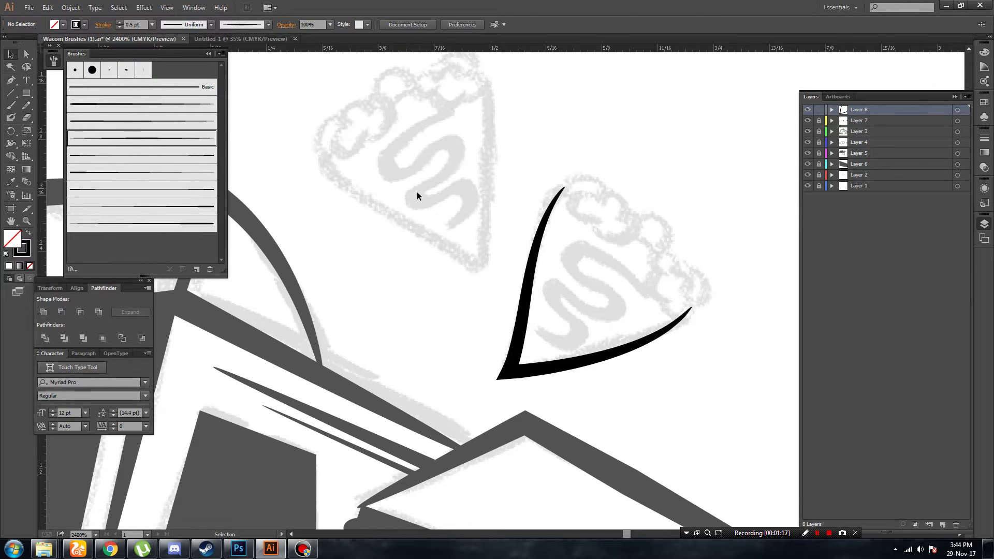
pyautogui.moveTo(655, 244); pyautogui.dragTo(534, 288)
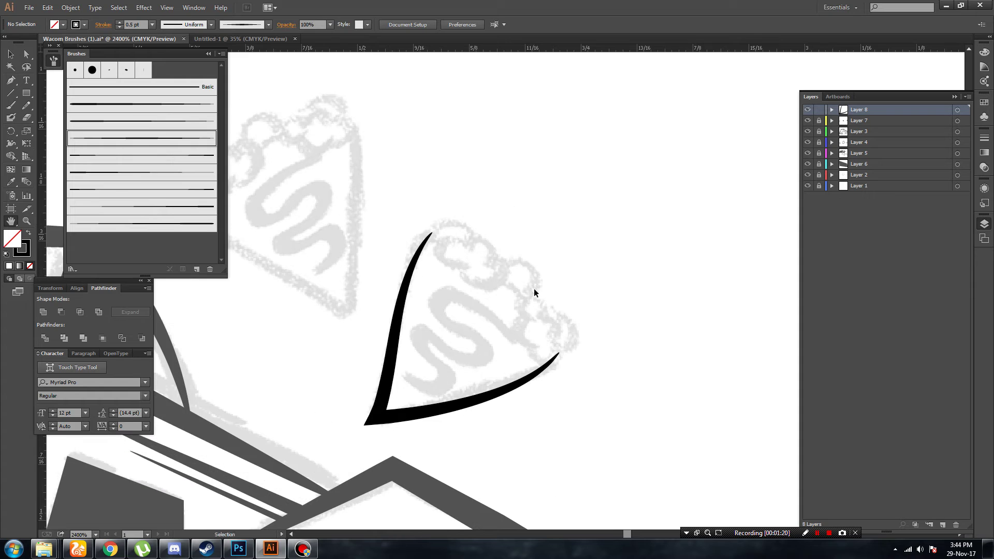
pyautogui.hotkey('ctrl', '+')
pyautogui.hotkey('ctrl', '+')
# Draw a curl near the cone top and give it Art Brush 3 at 0.25 pt.
pyautogui.click(16, 83)
pyautogui.click(446, 228)
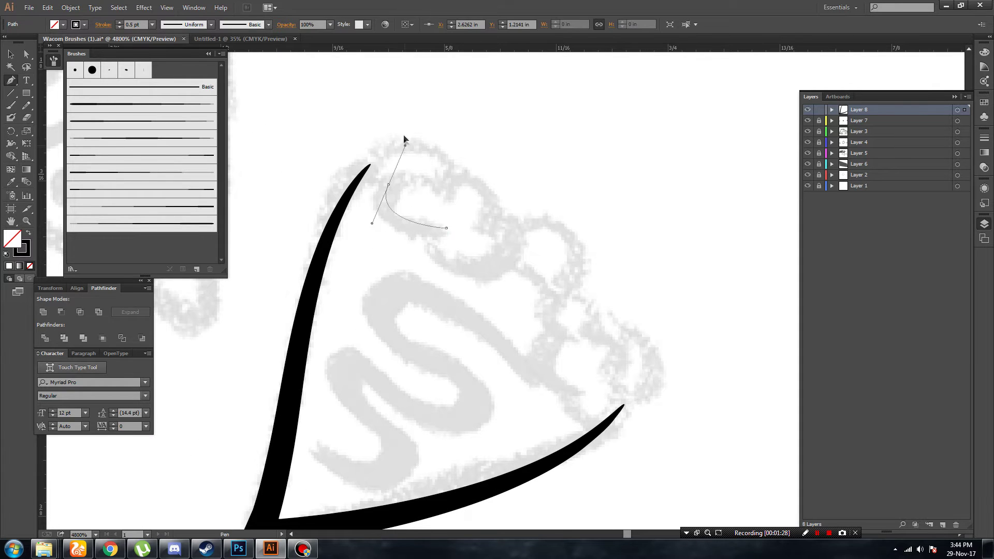
pyautogui.moveTo(404, 139); pyautogui.dragTo(410, 142)
pyautogui.moveTo(451, 197)
pyautogui.mouseDown()
pyautogui.moveTo(511, 245)
pyautogui.moveTo(501, 243)
pyautogui.mouseUp()
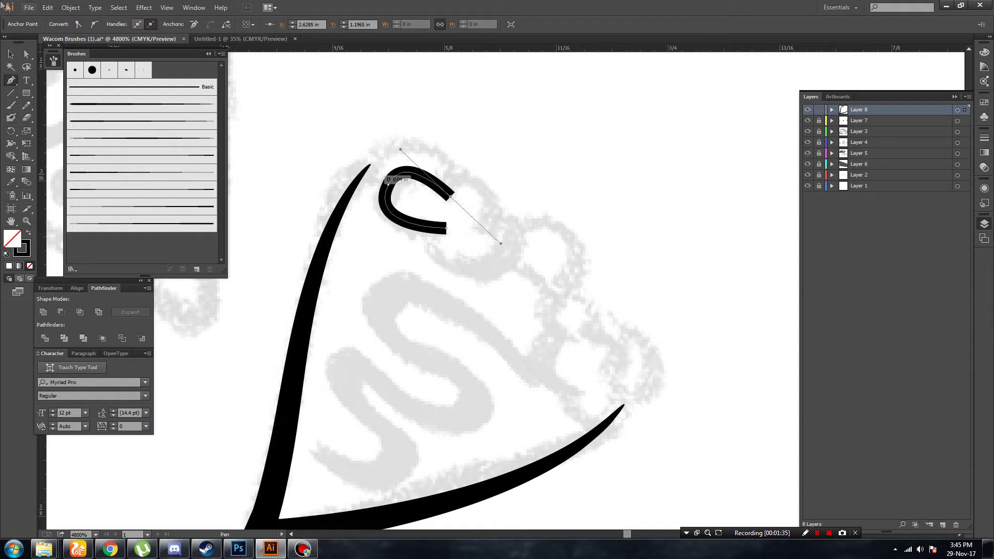
pyautogui.click(399, 233)
pyautogui.click(158, 137)
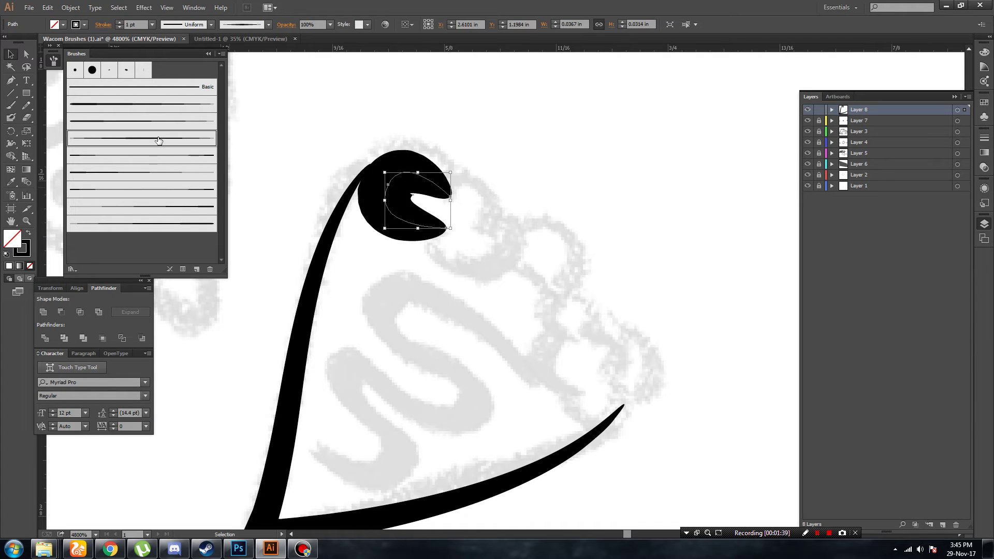
pyautogui.click(152, 24)
pyautogui.click(169, 36)
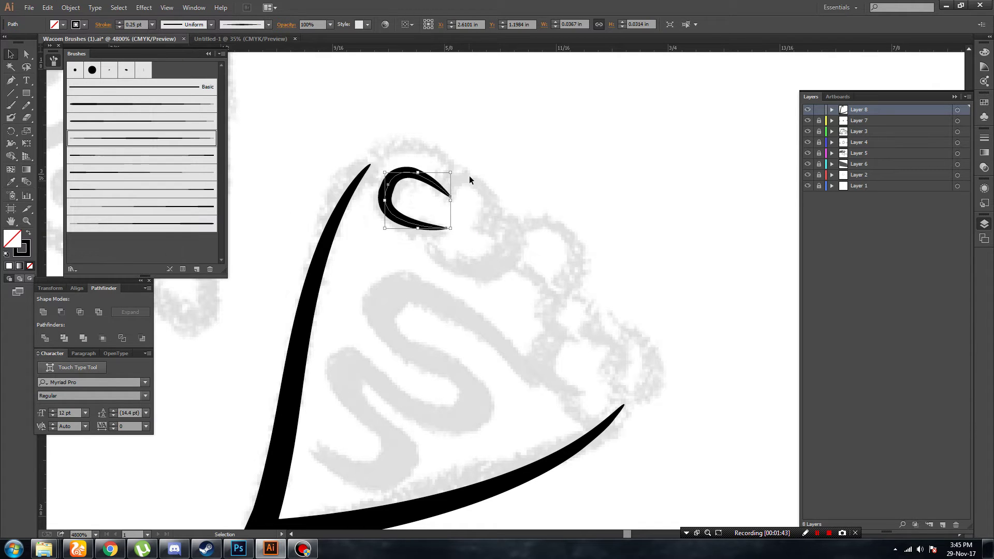
pyautogui.click(472, 203)
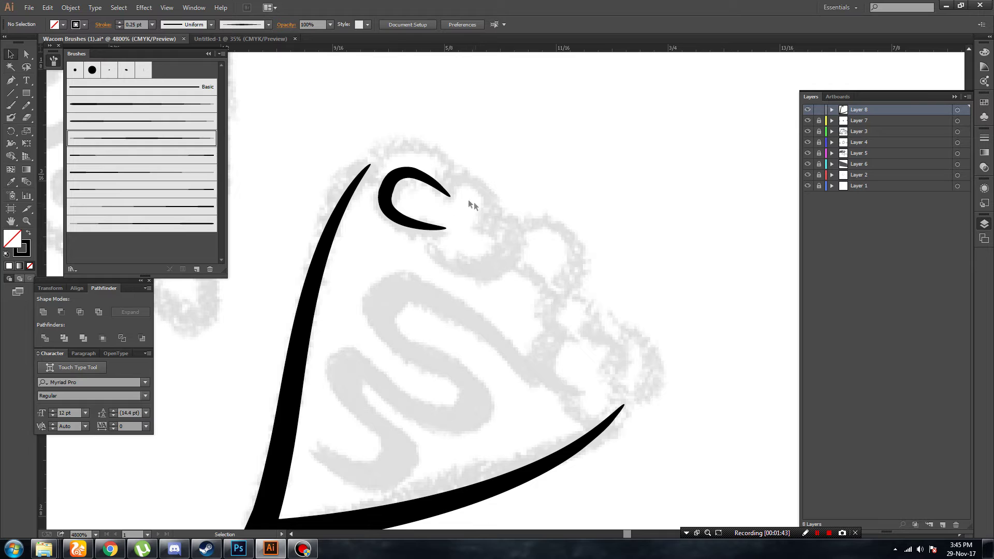
# Extend a looping path from the curl's lower end and apply the variable-width brush.
pyautogui.click(423, 229)
pyautogui.moveTo(498, 269); pyautogui.dragTo(564, 256)
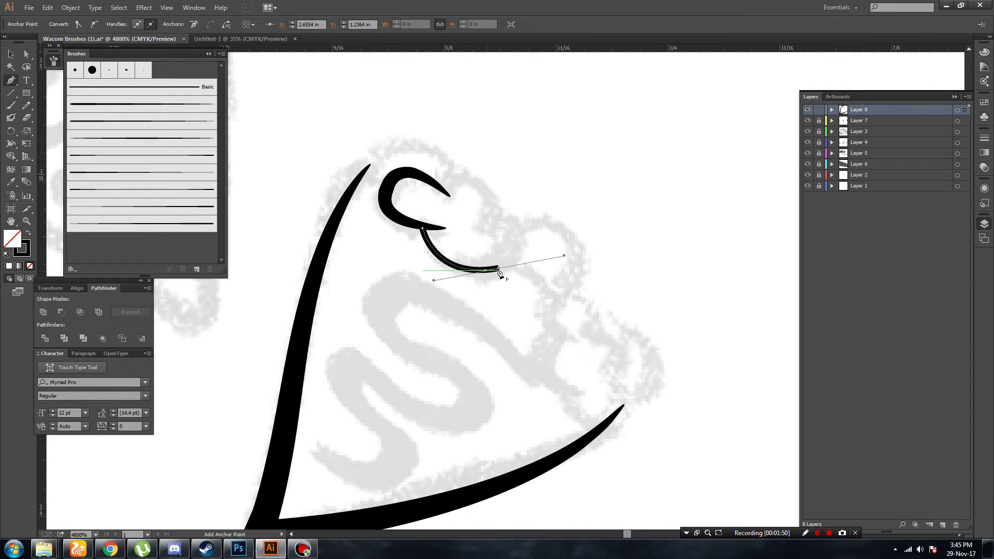
pyautogui.moveTo(485, 214); pyautogui.dragTo(418, 186)
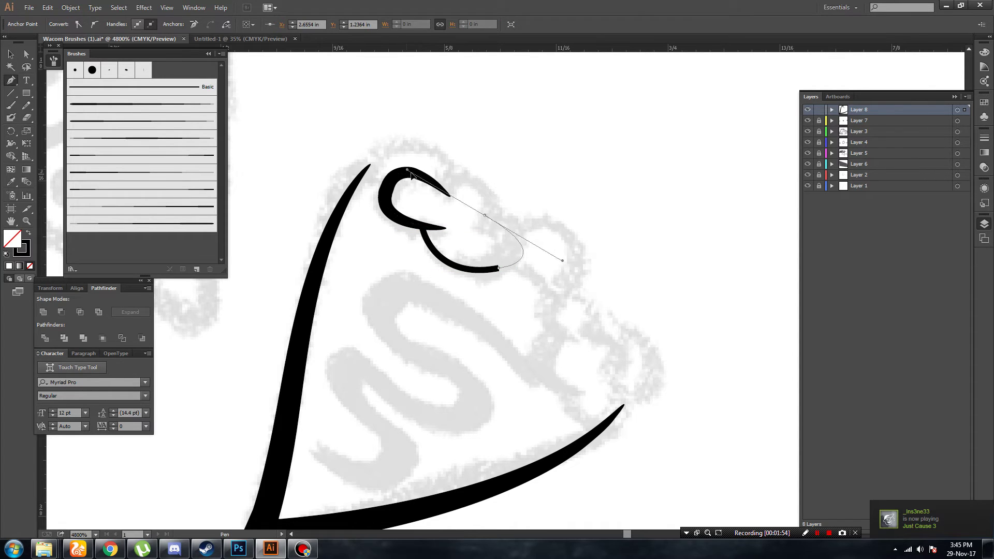
pyautogui.press('v')
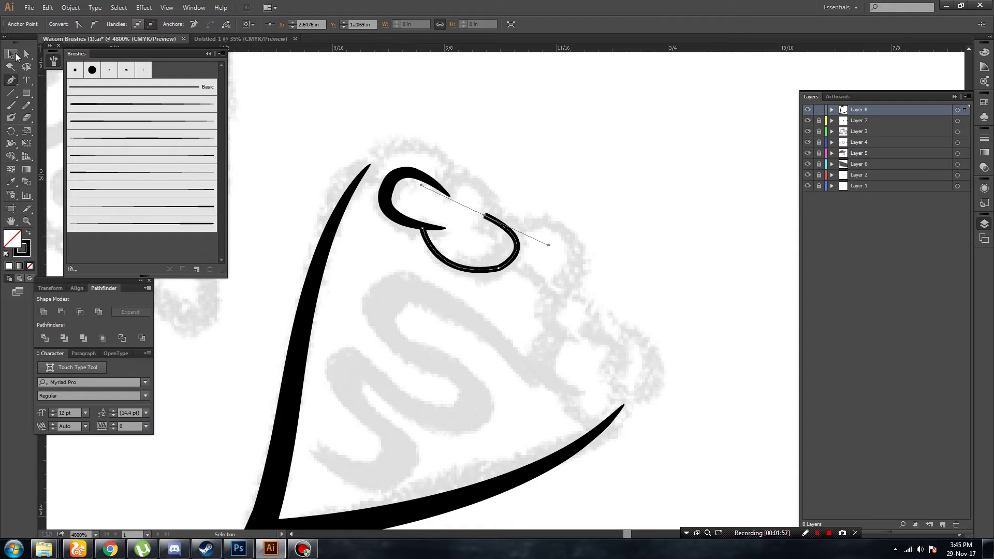
pyautogui.click(500, 281)
pyautogui.click(115, 138)
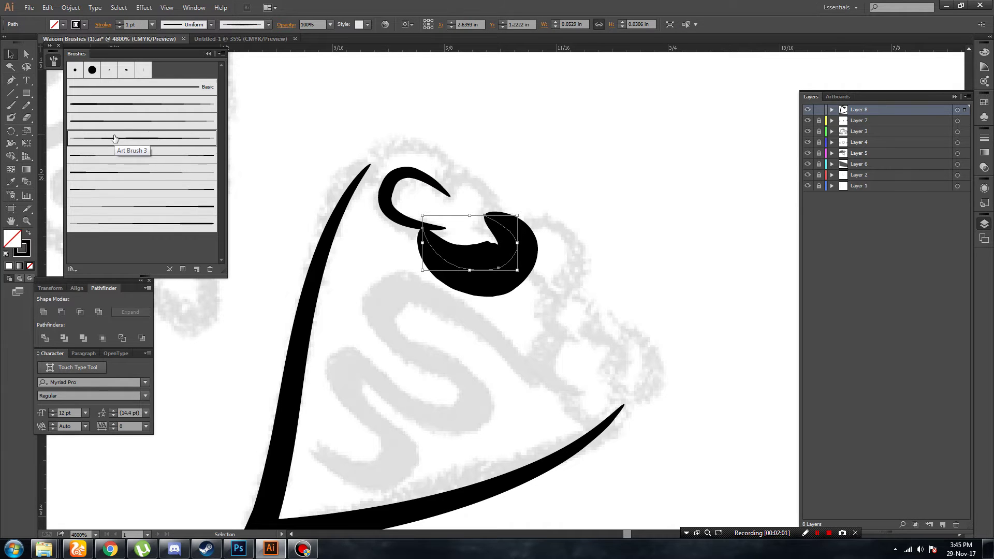
pyautogui.click(539, 225)
pyautogui.click(29, 7)
pyautogui.click(54, 94)
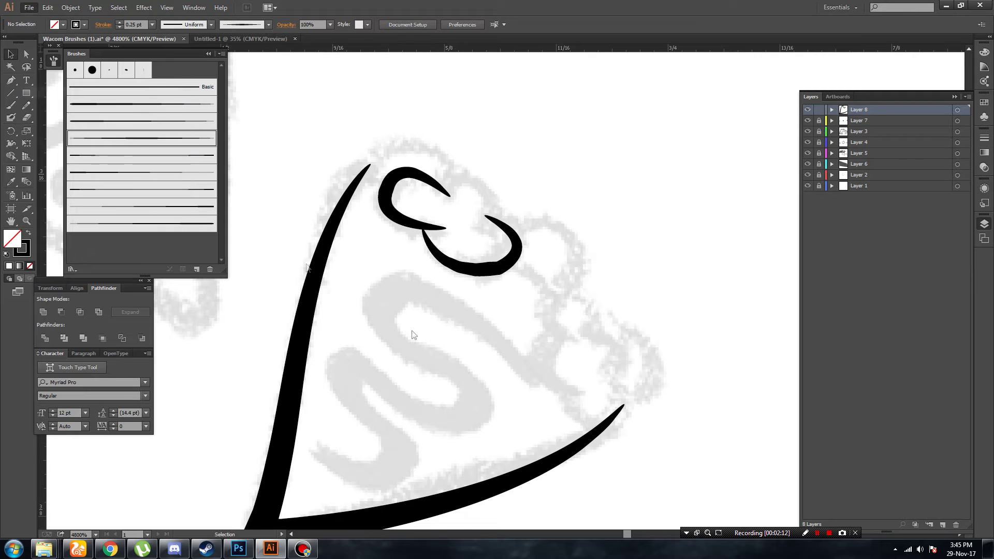
# Draw a top bump over the loop with the brush stroke at 0.25 pt.
pyautogui.press('p')
pyautogui.click(441, 188)
pyautogui.moveTo(484, 187); pyautogui.dragTo(503, 210)
pyautogui.click(920, 549)
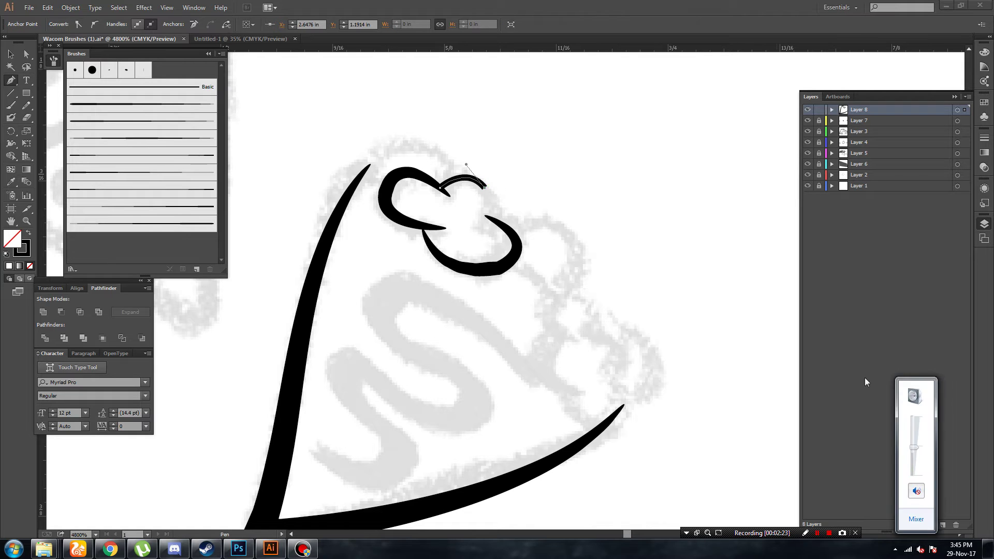
pyautogui.moveTo(497, 222); pyautogui.dragTo(498, 244)
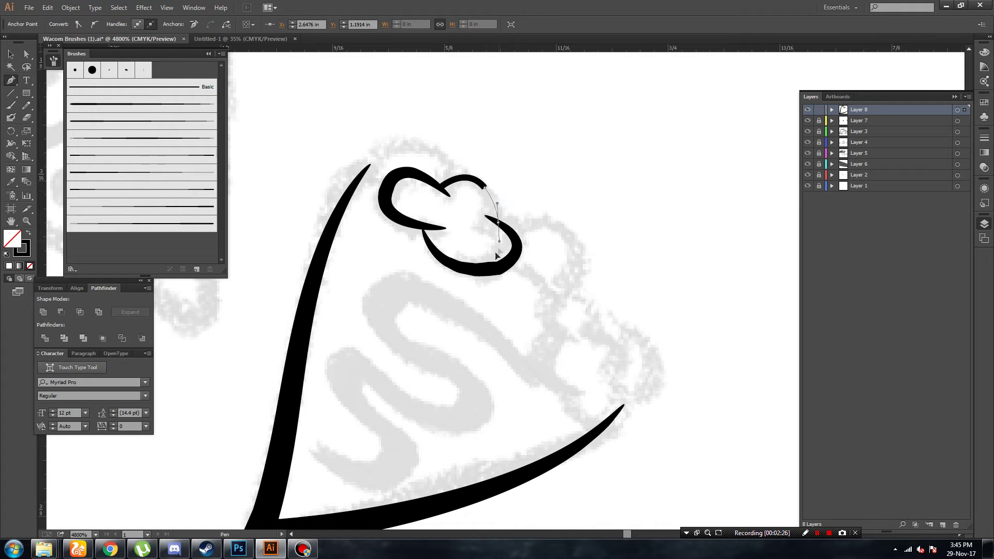
pyautogui.click(11, 54)
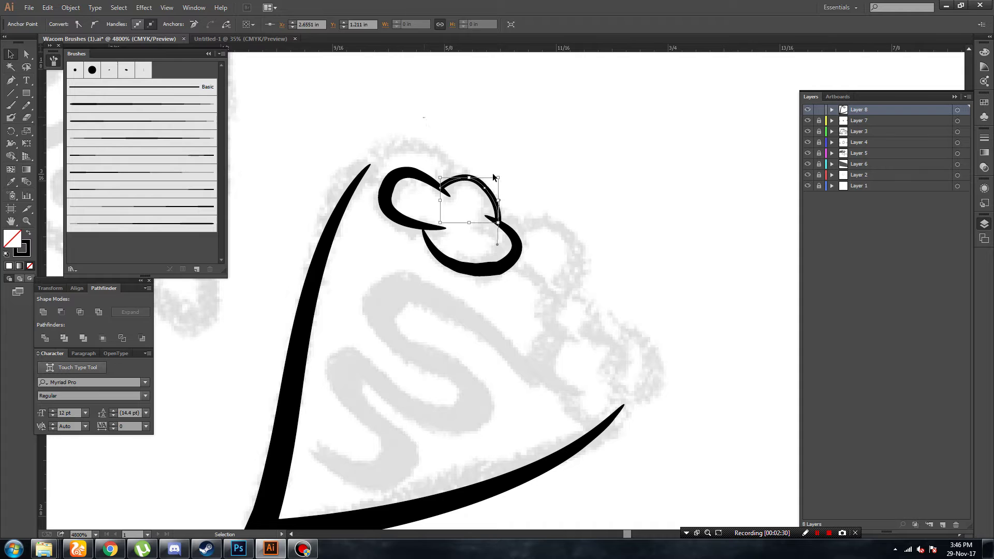
pyautogui.click(140, 137)
pyautogui.click(153, 25)
pyautogui.click(156, 36)
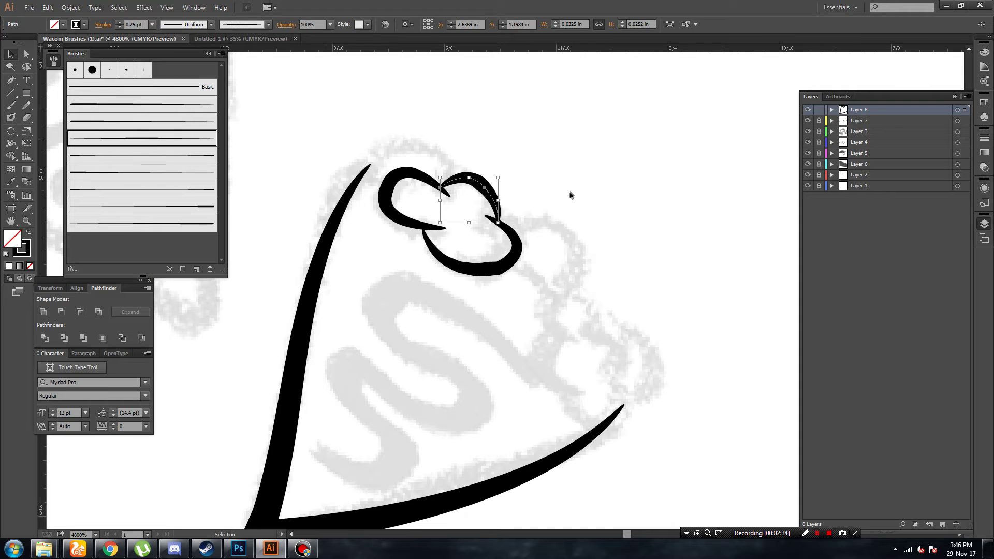
pyautogui.click(581, 190)
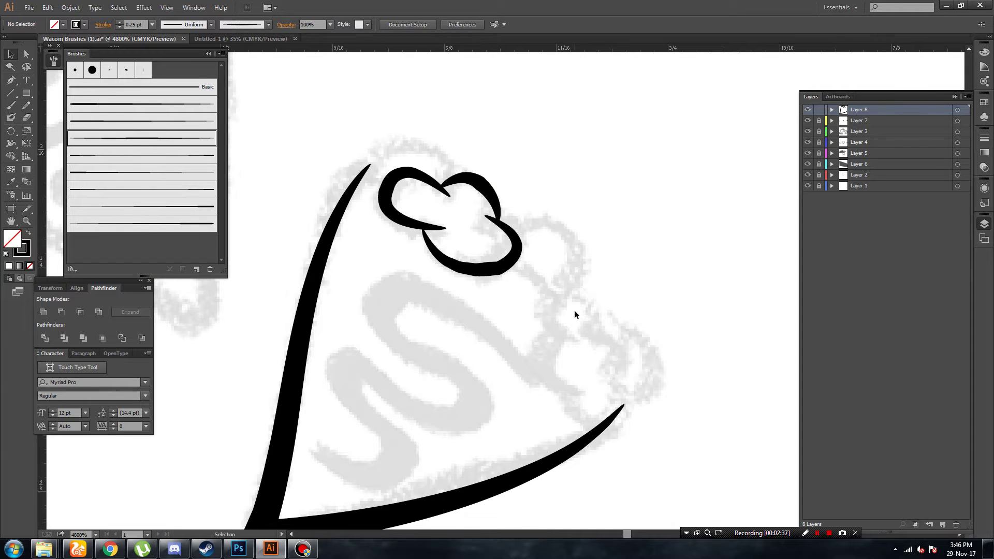
# Duplicate the scalloped swirl, rotate it, and move it down the cone's right edge.
pyautogui.scroll(-2, 607, 298)
pyautogui.click(450, 155)
pyautogui.hotkey('ctrl', 'c')
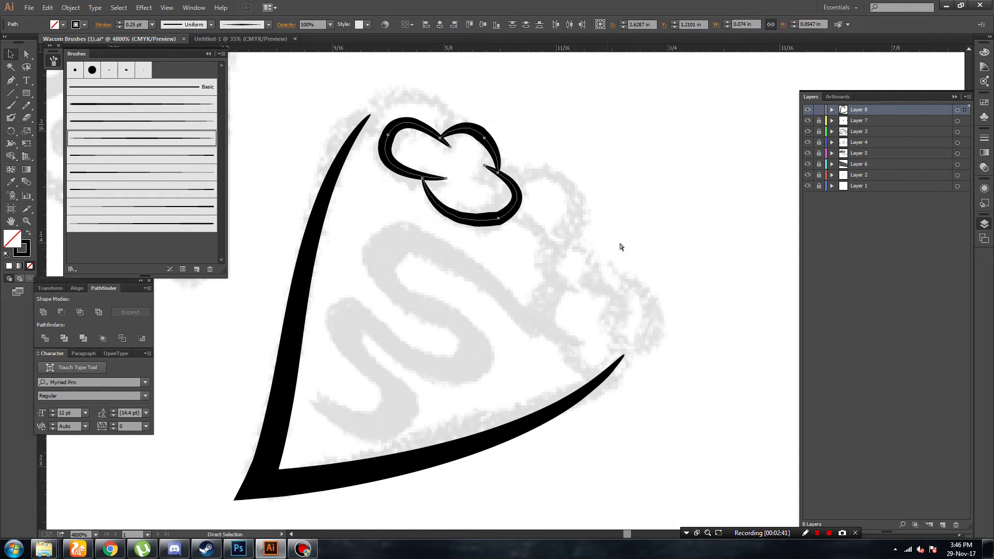
pyautogui.hotkey('ctrl', 'v')
pyautogui.moveTo(570, 242); pyautogui.dragTo(600, 288)
pyautogui.moveTo(539, 337)
pyautogui.mouseDown()
pyautogui.moveTo(629, 337)
pyautogui.moveTo(601, 348)
pyautogui.moveTo(619, 371)
pyautogui.mouseUp()
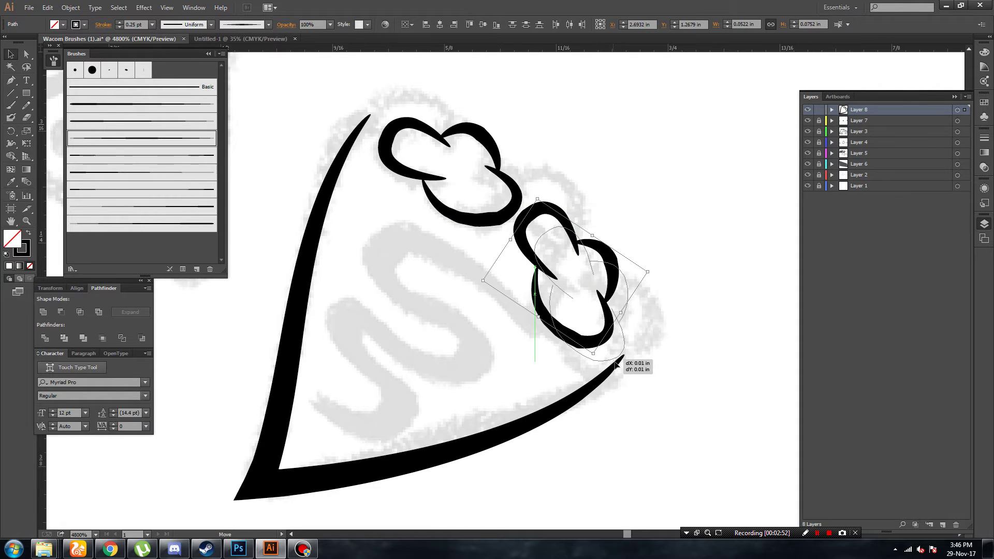
pyautogui.click(656, 242)
pyautogui.scroll(2, 658, 238)
pyautogui.scroll(1, 466, 208)
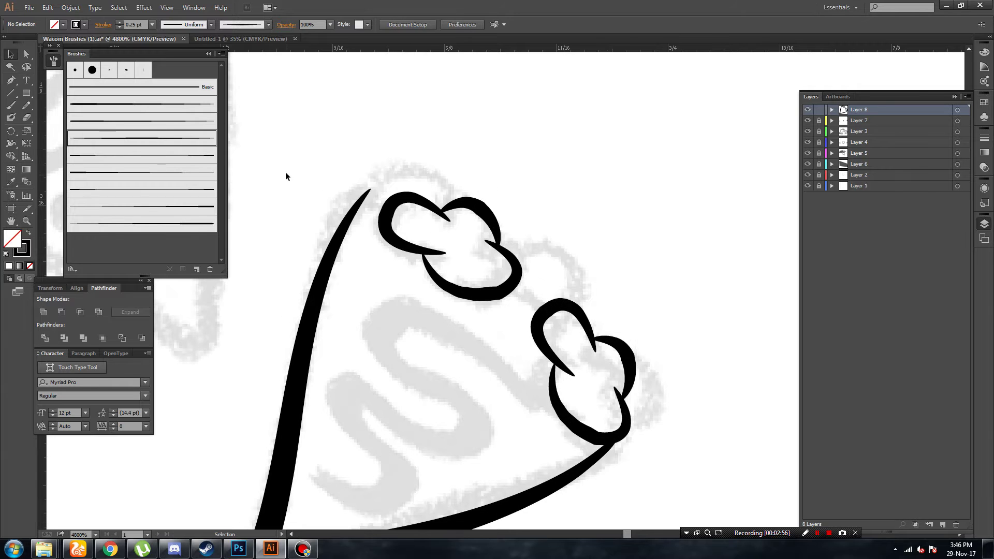
# Try extending the cone outline, then undo the unwanted closing segment and deselect.
pyautogui.click(370, 190)
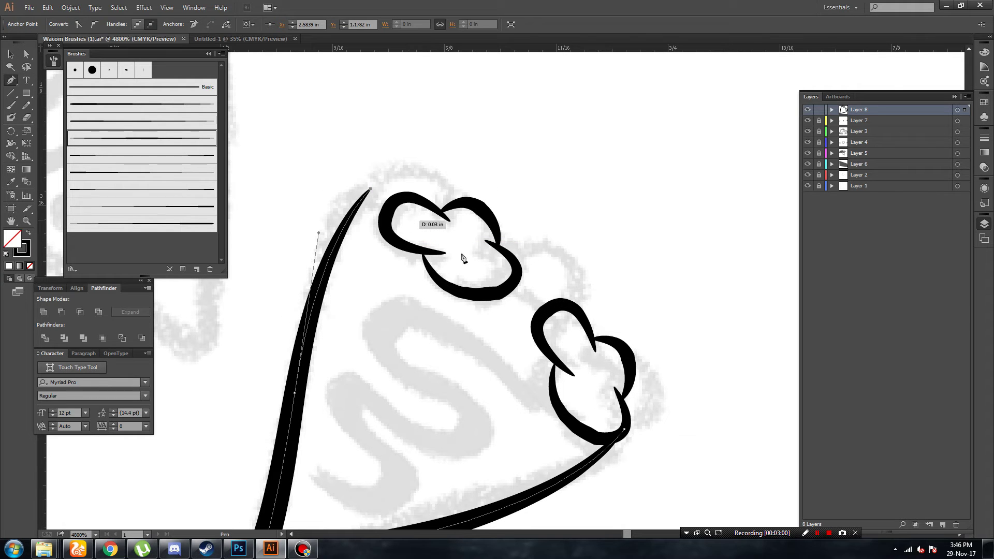
pyautogui.moveTo(628, 433); pyautogui.dragTo(673, 358)
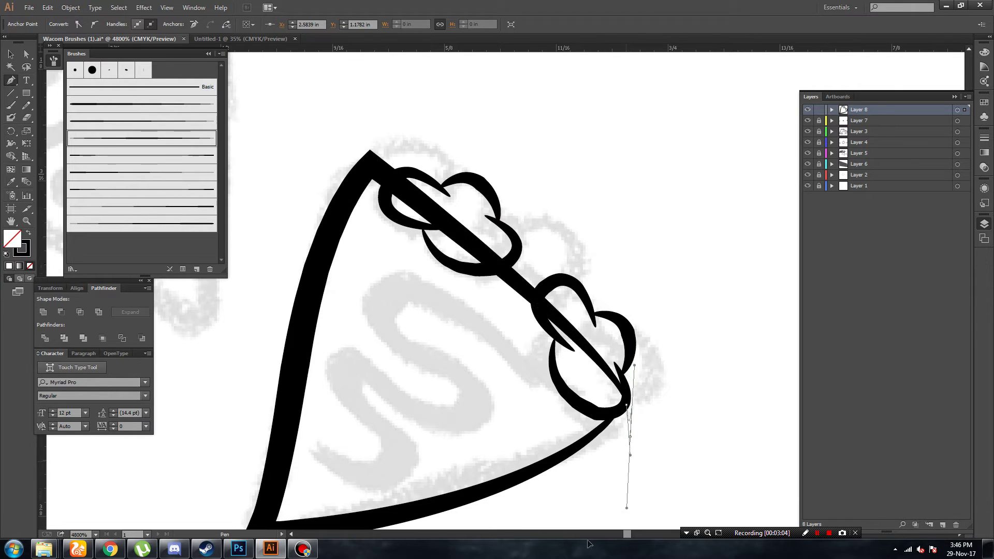
pyautogui.scroll(-2, 631, 368)
pyautogui.hotkey('ctrl', 'z')
pyautogui.press('v')
pyautogui.click(233, 98)
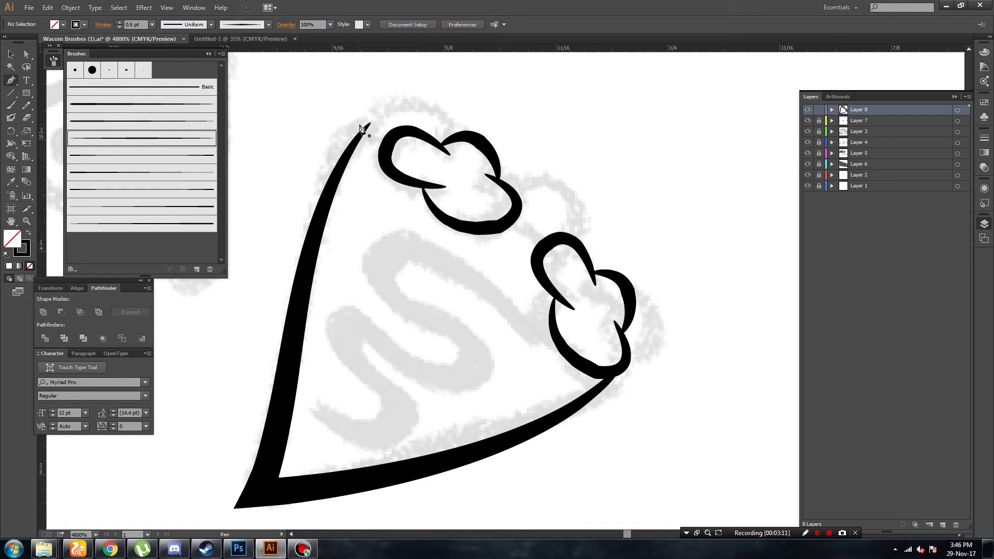
# Draw a brushed curved edge along the swirls to the bottom-right, thinned to 0.25 pt.
pyautogui.click(361, 128)
pyautogui.moveTo(616, 378)
pyautogui.mouseDown()
pyautogui.moveTo(621, 530)
pyautogui.moveTo(637, 529)
pyautogui.mouseUp()
pyautogui.press('v')
pyautogui.click(207, 138)
pyautogui.click(290, 166)
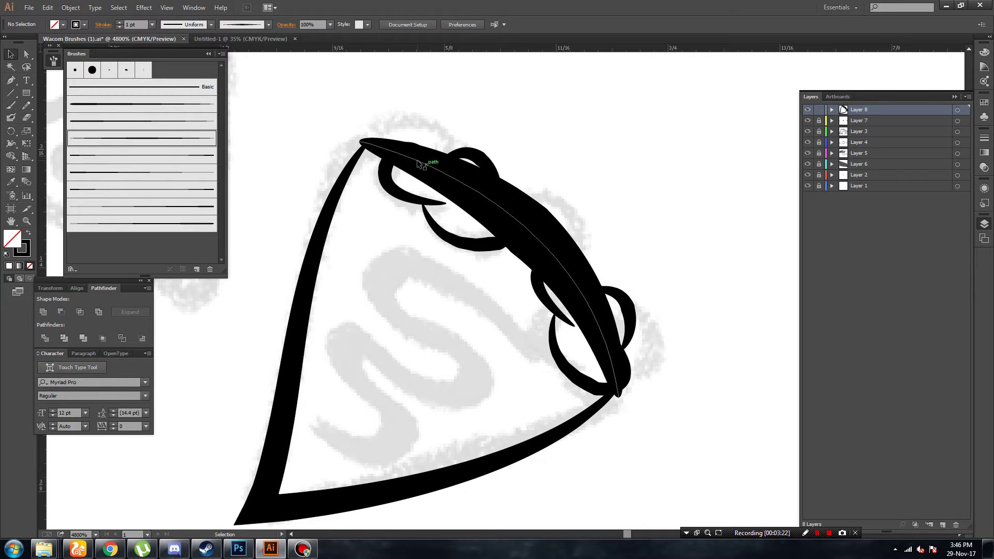
pyautogui.click(418, 165)
pyautogui.click(152, 24)
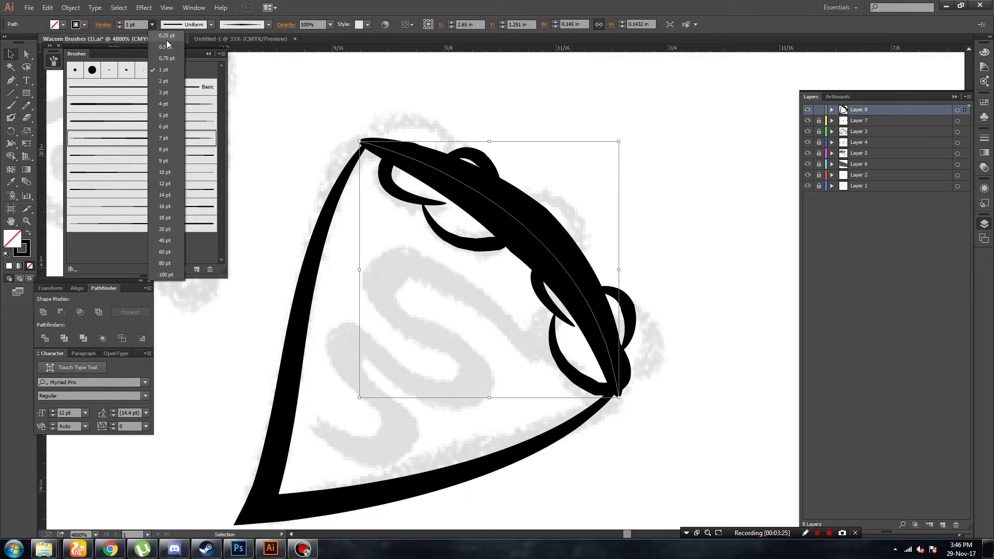
pyautogui.click(295, 136)
# Expand Layer 8's brushed strokes and trim the strands crossing both swirls with Shape Builder.
pyautogui.click(957, 110)
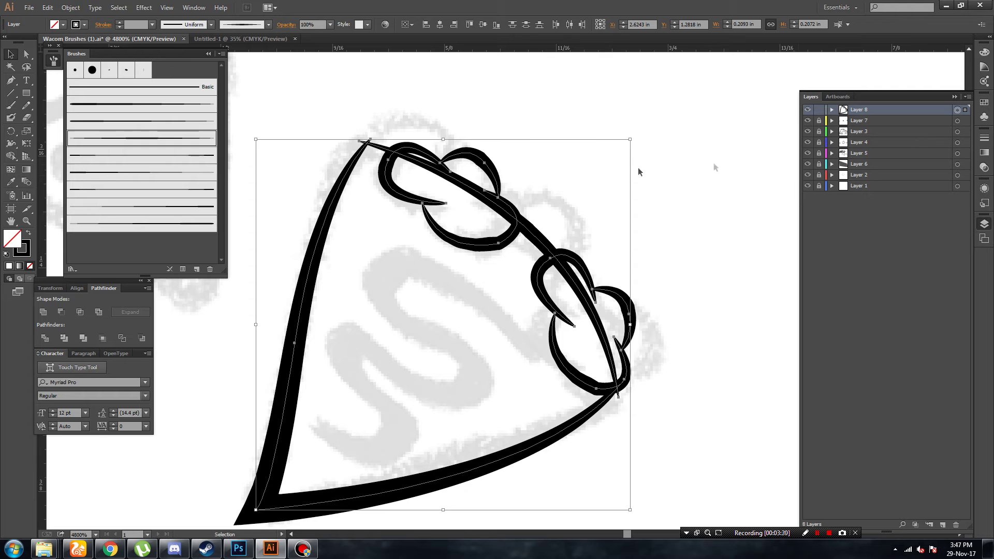
pyautogui.click(70, 7)
pyautogui.click(88, 127)
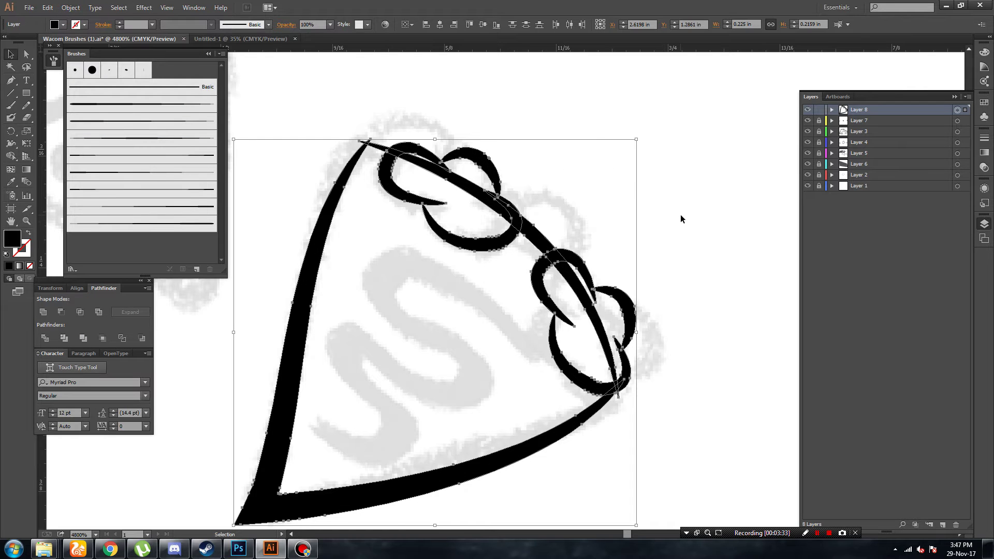
pyautogui.scroll(2, 563, 225)
pyautogui.scroll(2, 531, 208)
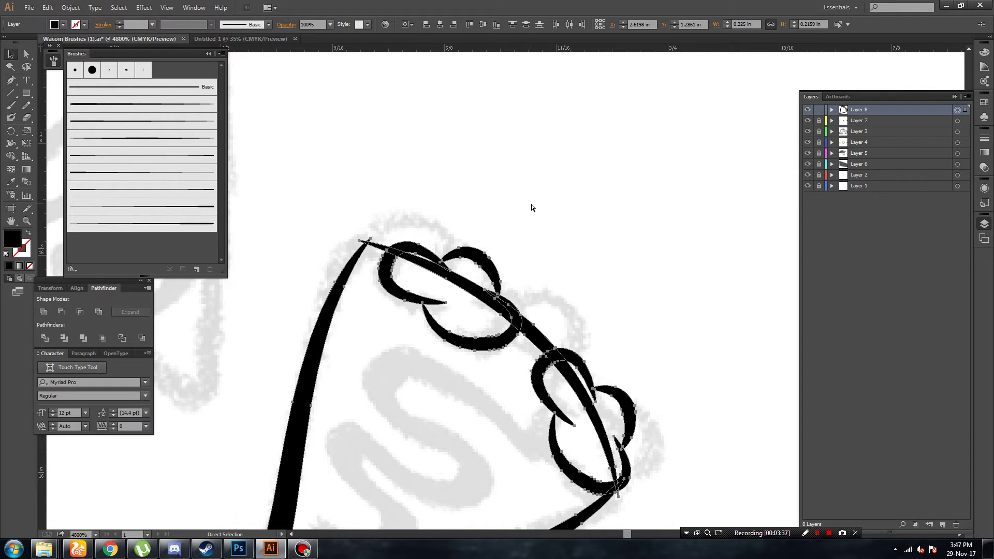
pyautogui.hotkey('ctrl', '+')
pyautogui.click(17, 154)
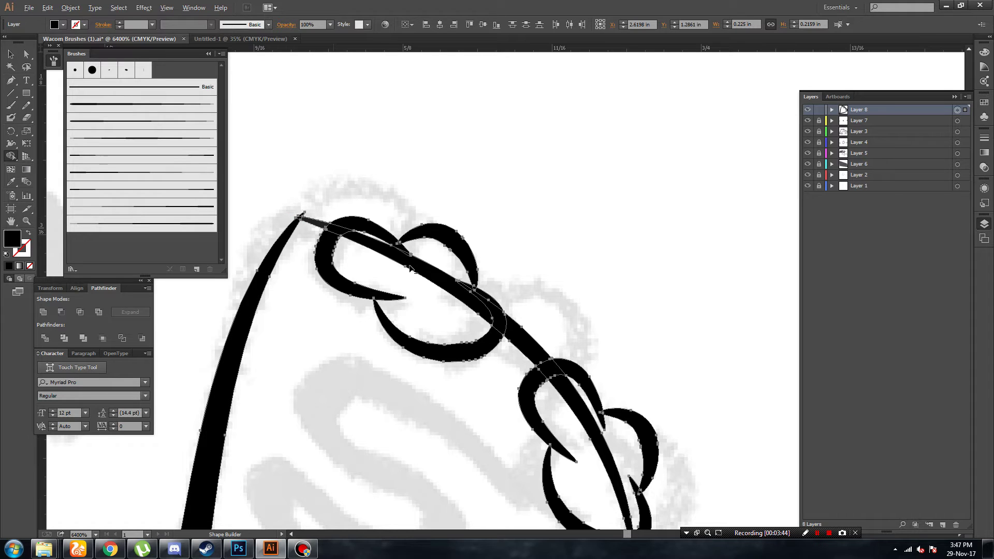
pyautogui.keyDown('alt'); pyautogui.click(421, 275); pyautogui.keyUp('alt')
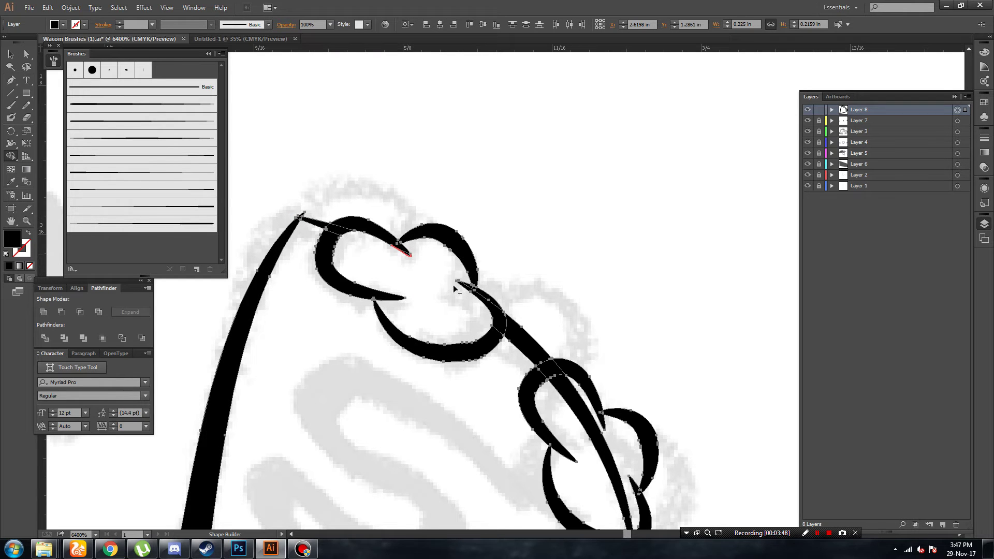
pyautogui.keyDown('alt'); pyautogui.click(574, 409); pyautogui.keyUp('alt')
# Deselect and zoom out to review the trimmed pie slice.
pyautogui.hotkey('ctrl', '-')
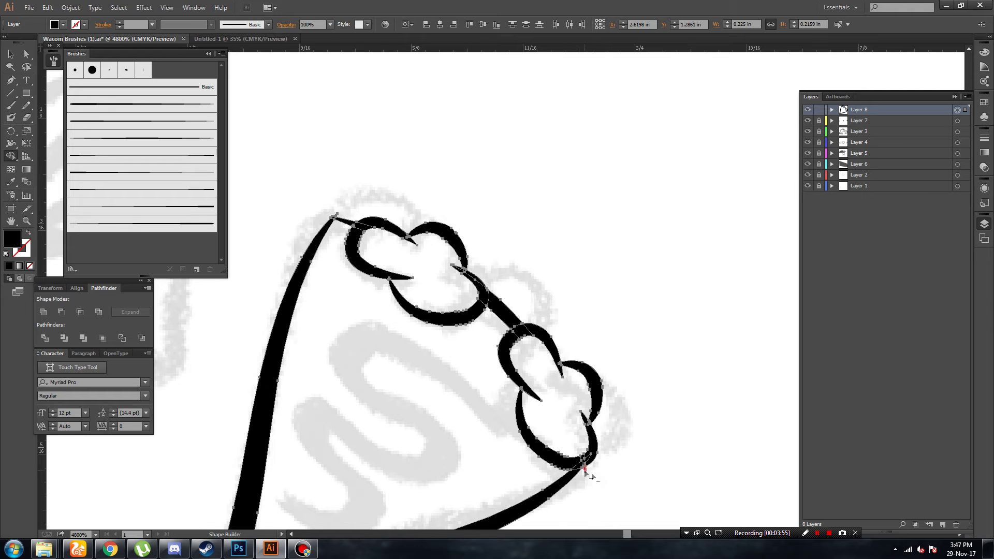
pyautogui.keyDown('ctrl'); pyautogui.click(489, 170); pyautogui.keyUp('ctrl')
pyautogui.hotkey('ctrl', '-')
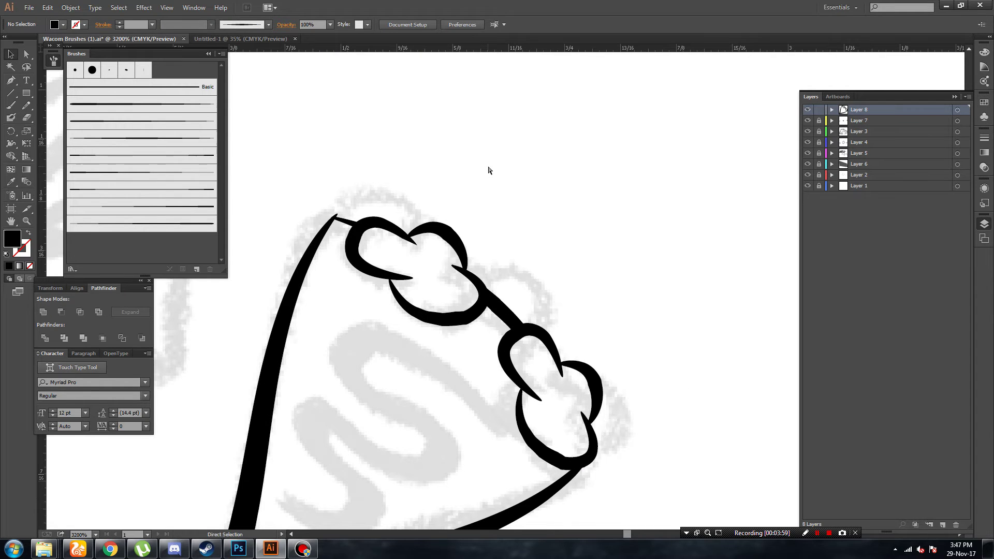
pyautogui.hotkey('ctrl', '-')
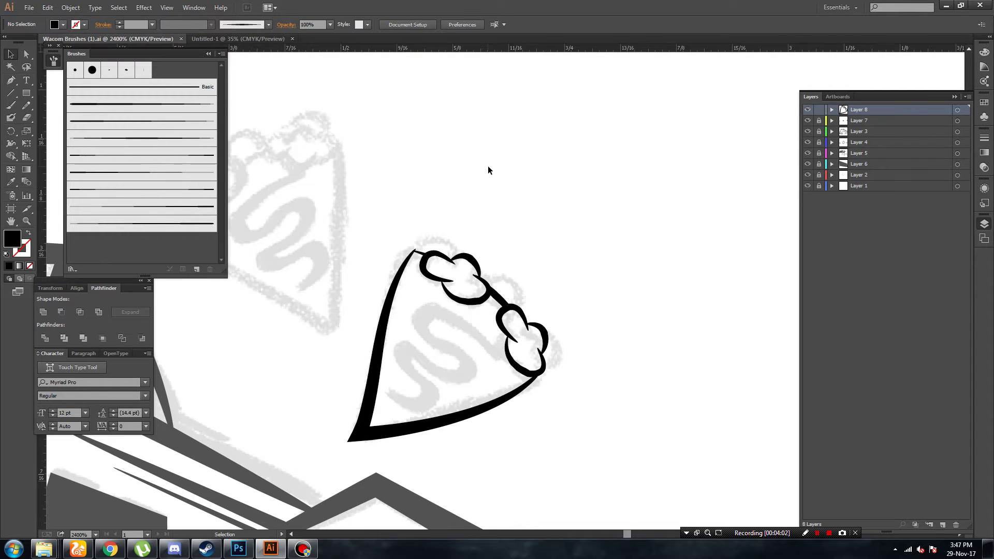
# Pen-draw an S-shaped swirl path inside the pie slice.
pyautogui.hotkey('ctrl', '+')
pyautogui.scroll(-1, 364, 198)
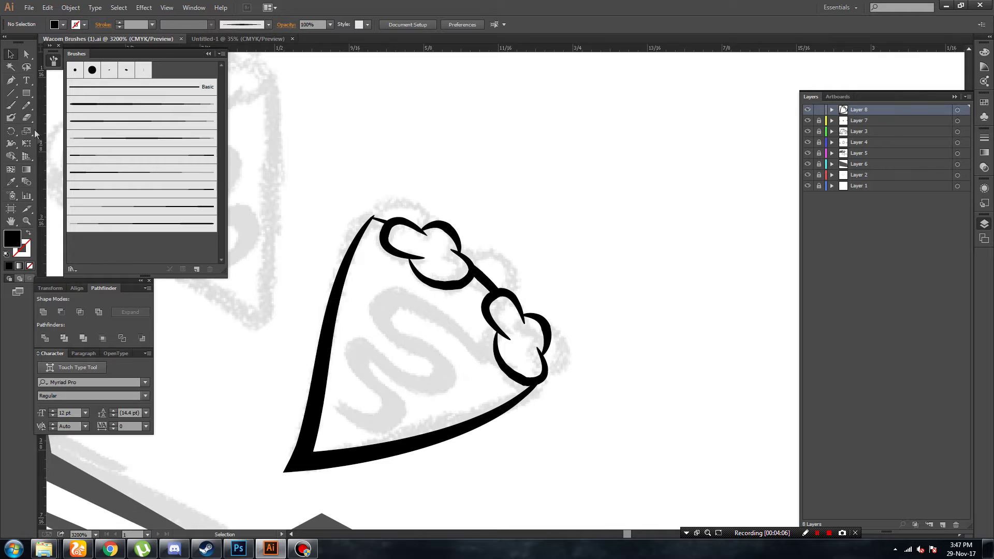
pyautogui.click(482, 358)
pyautogui.moveTo(386, 299); pyautogui.dragTo(344, 310)
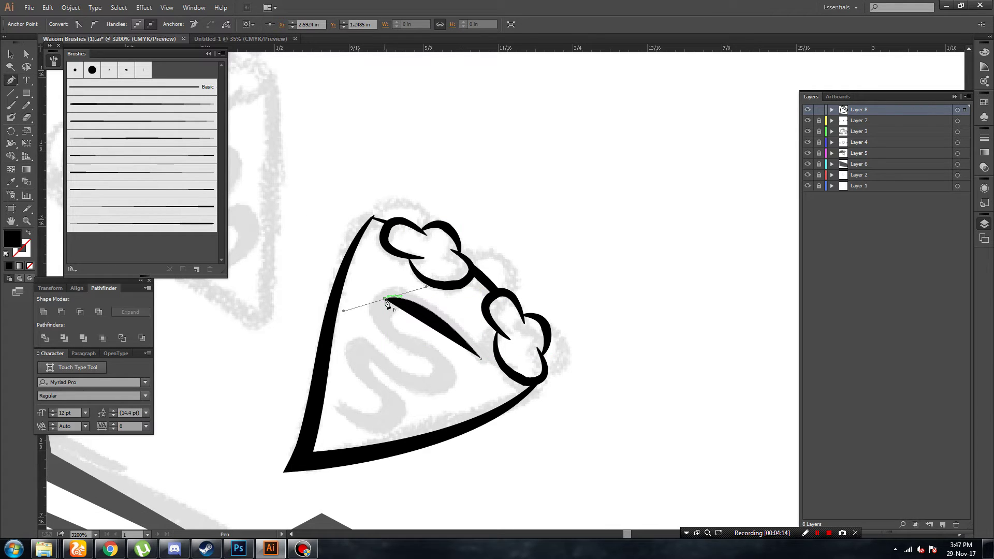
pyautogui.moveTo(413, 343); pyautogui.dragTo(467, 357)
pyautogui.click(482, 359)
pyautogui.moveTo(439, 382)
pyautogui.mouseDown()
pyautogui.moveTo(430, 399)
pyautogui.moveTo(413, 398)
pyautogui.mouseUp()
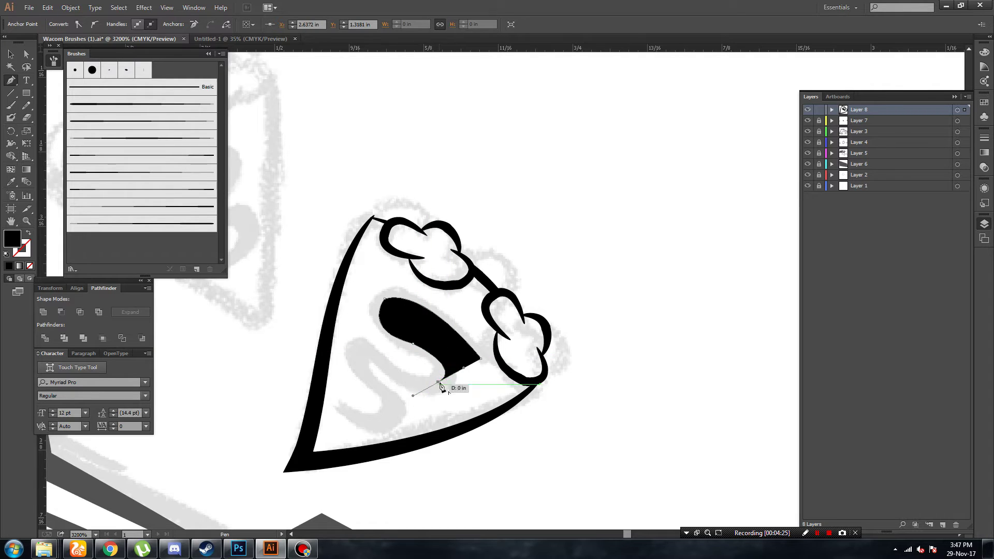
pyautogui.moveTo(377, 356); pyautogui.dragTo(347, 323)
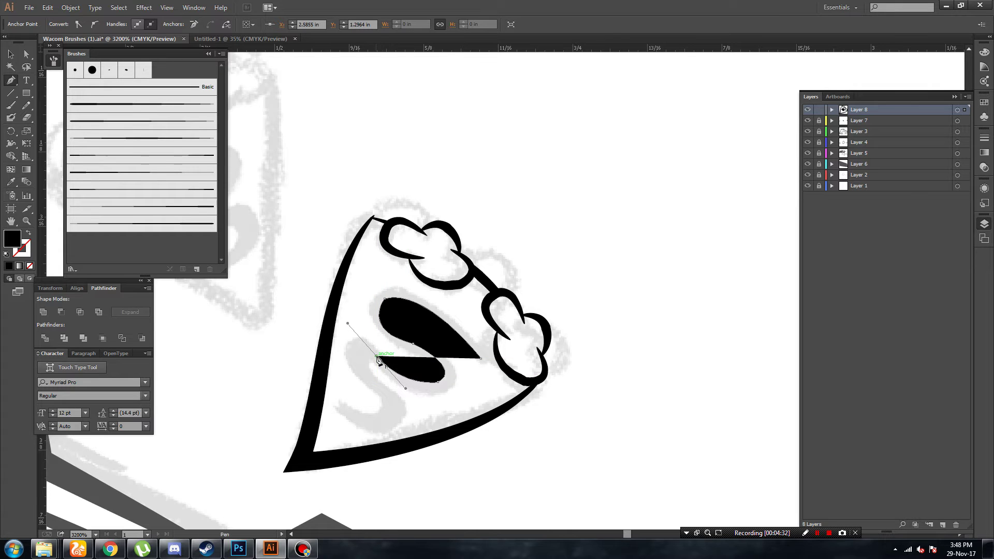
pyautogui.moveTo(371, 387); pyautogui.dragTo(371, 387)
pyautogui.moveTo(356, 353)
pyautogui.mouseDown()
pyautogui.moveTo(353, 368)
pyautogui.moveTo(400, 402)
pyautogui.moveTo(315, 429)
pyautogui.moveTo(371, 434)
pyautogui.mouseUp()
pyautogui.moveTo(336, 402); pyautogui.dragTo(313, 372)
pyautogui.press('v')
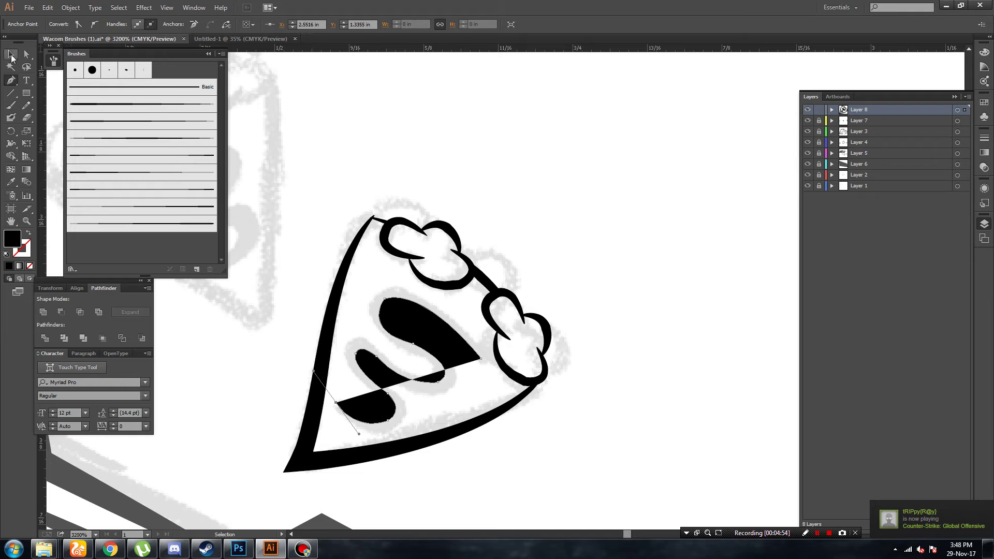
# Give the swirl a tapered art brush, no fill, and a 0.5 pt stroke.
pyautogui.click(200, 371)
pyautogui.click(133, 155)
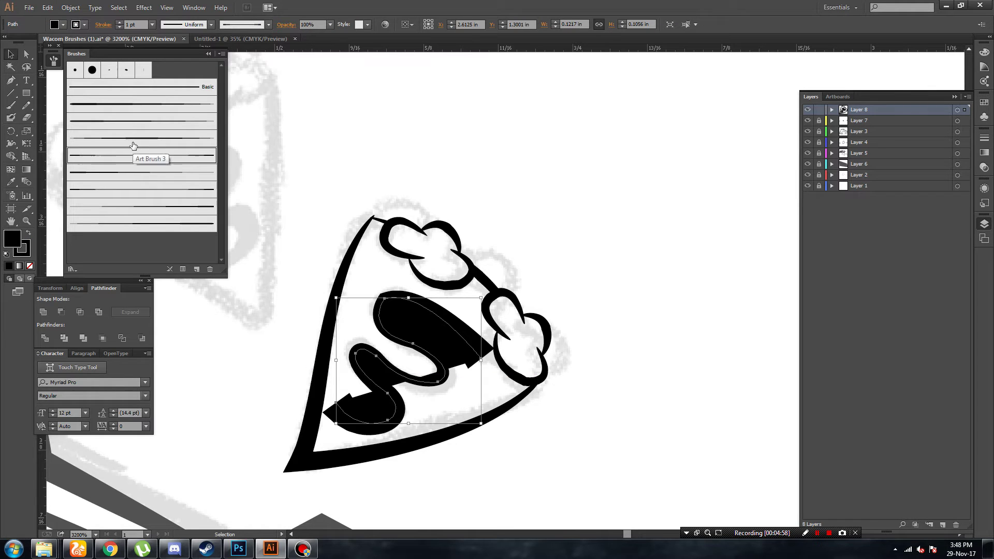
pyautogui.click(62, 24)
pyautogui.click(13, 46)
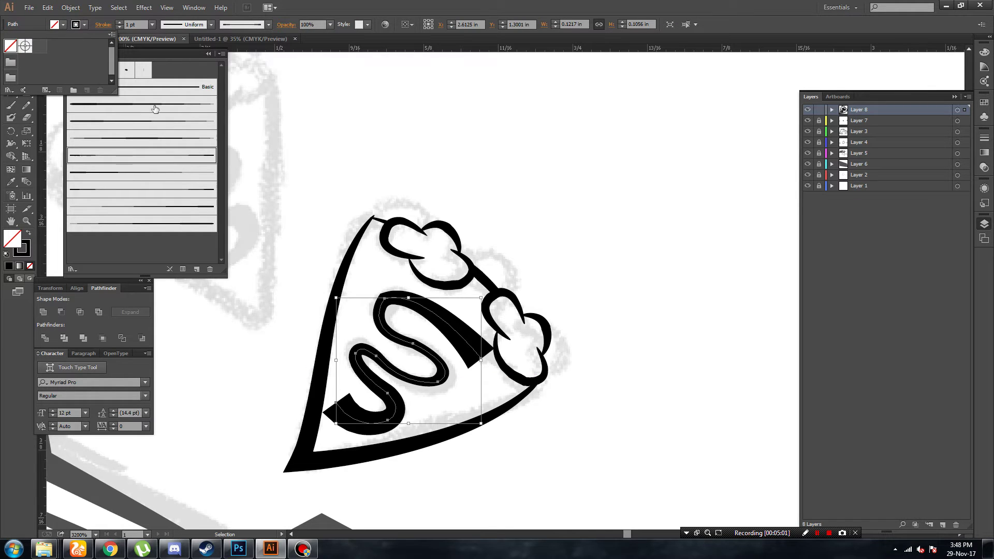
pyautogui.click(140, 139)
pyautogui.click(152, 24)
pyautogui.click(166, 49)
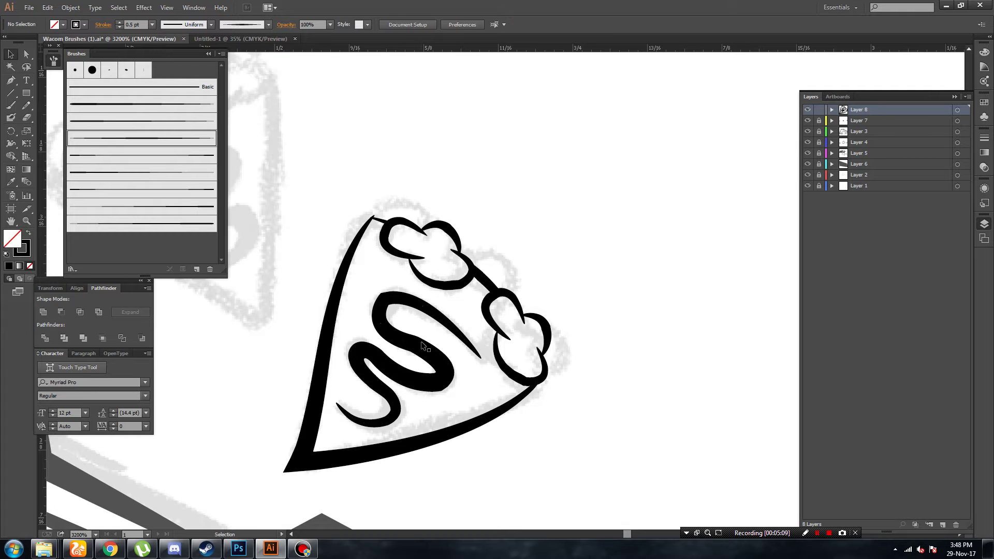
# Expand the swirl's brush appearance into shapes, backing out of Rasterize first.
pyautogui.click(76, 8)
pyautogui.click(130, 141)
pyautogui.click(588, 356)
pyautogui.click(70, 7)
pyautogui.click(104, 130)
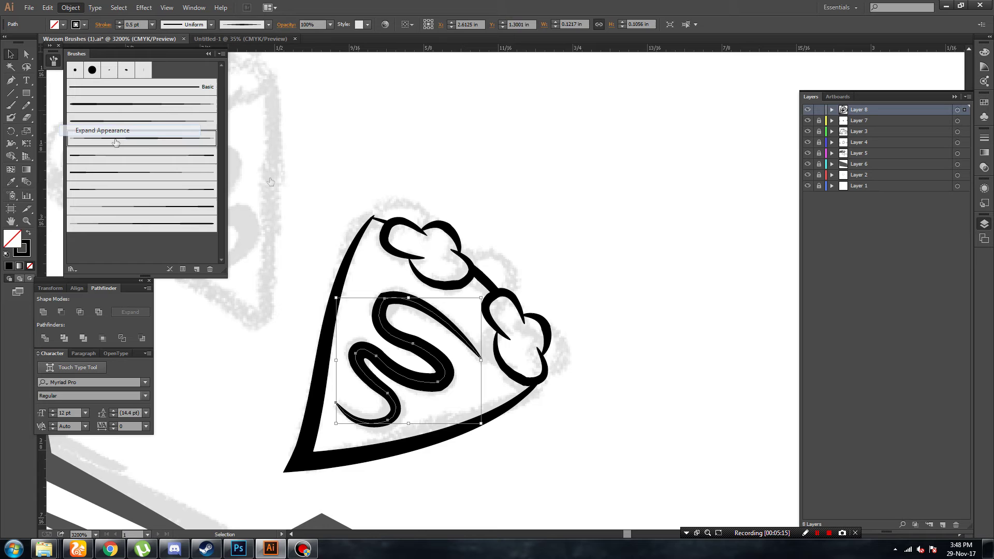
pyautogui.click(585, 223)
# Draw an arc over the left dollop with the tapered brush, no fill, 0.25 pt stroke.
pyautogui.hotkey('ctrl', '-')
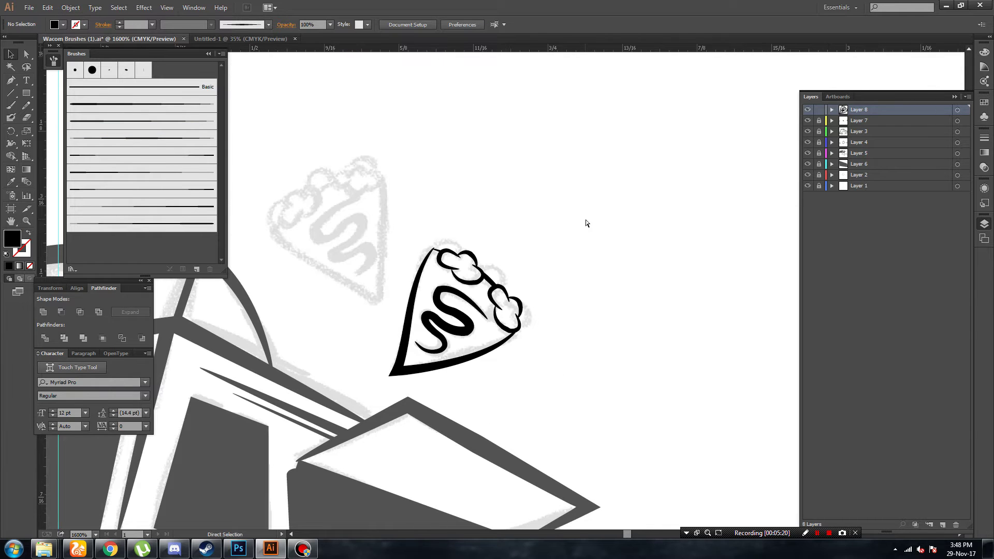
pyautogui.hotkey('ctrl', '+')
pyautogui.hotkey('ctrl', '+')
pyautogui.hotkey('ctrl', '+')
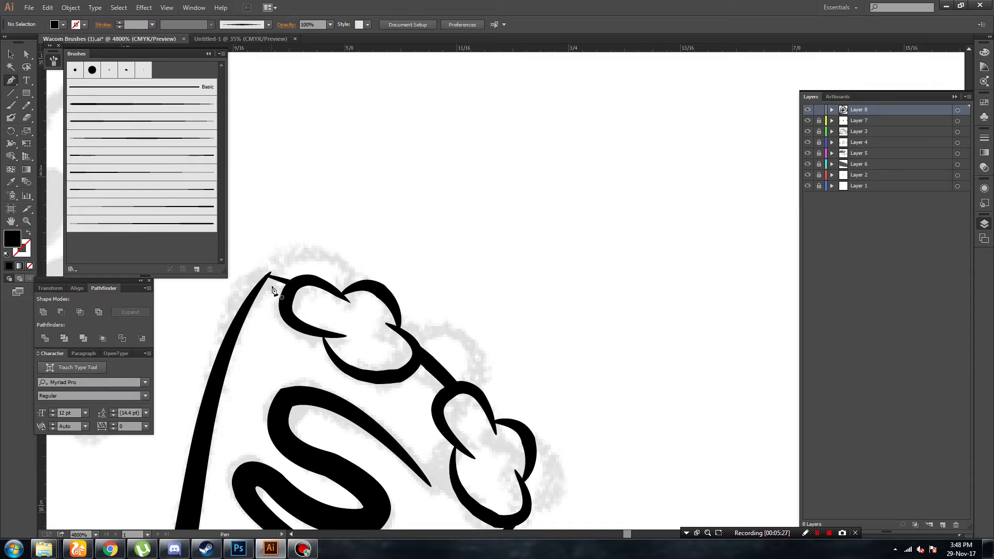
pyautogui.click(272, 285)
pyautogui.moveTo(366, 296); pyautogui.dragTo(414, 385)
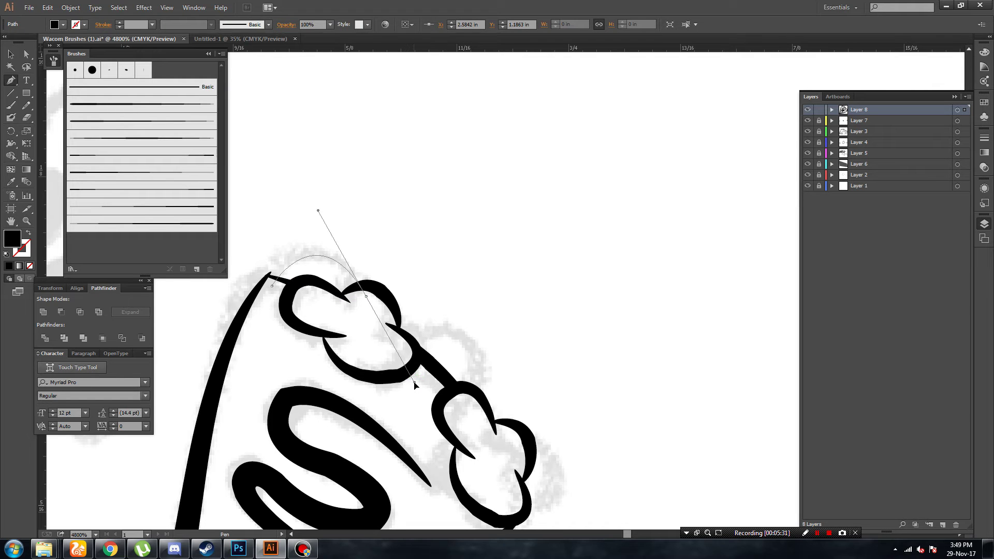
pyautogui.press('v')
pyautogui.click(141, 138)
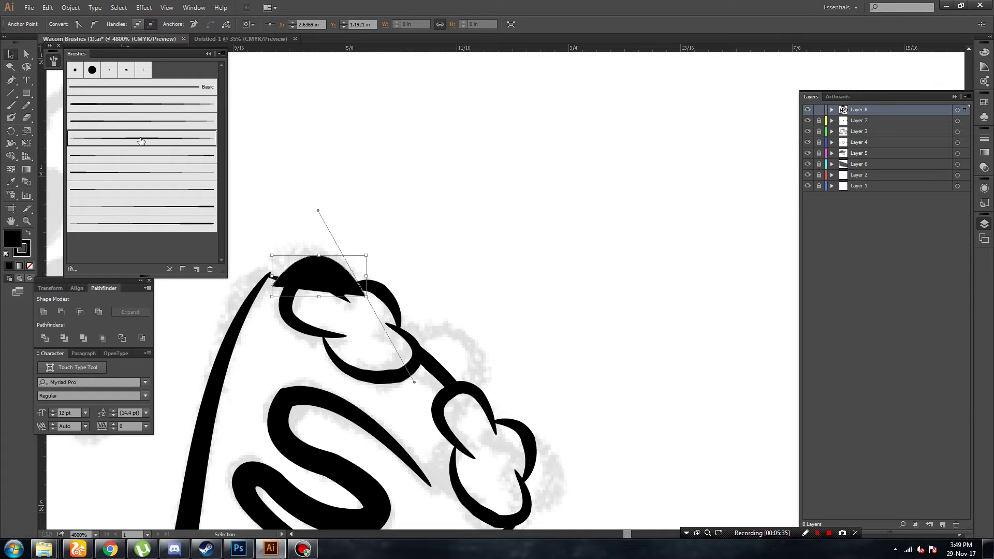
pyautogui.click(63, 25)
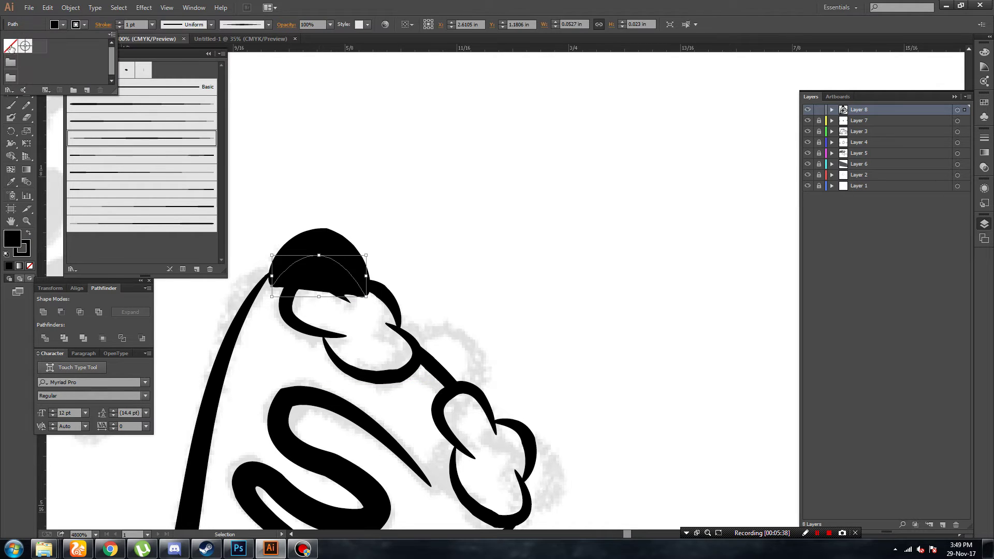
pyautogui.click(11, 50)
pyautogui.click(152, 25)
pyautogui.click(160, 41)
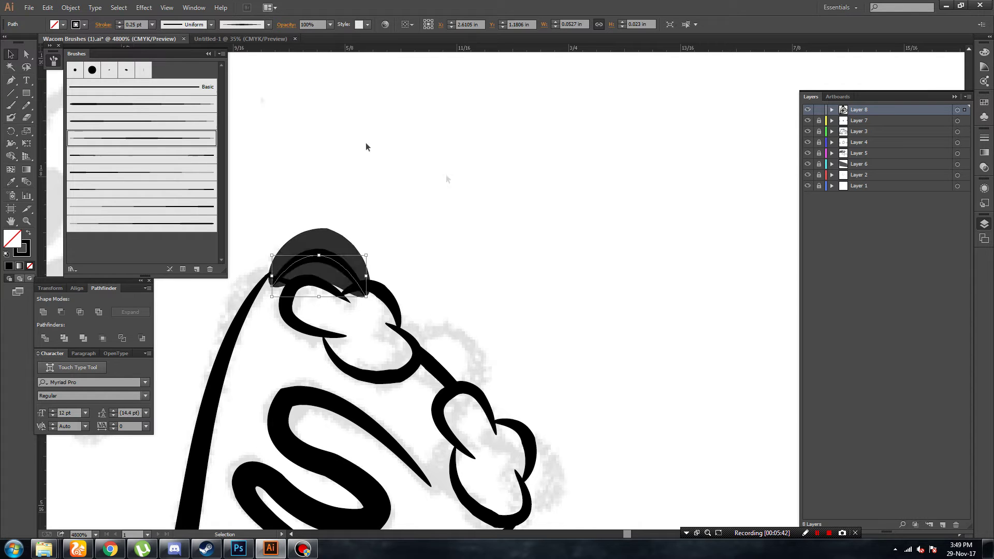
# Paste a duplicate of the arc, rotate it, and move it toward the right dollop.
pyautogui.hotkey('ctrl', 'z')
pyautogui.hotkey('ctrl', 'shift', 'z')
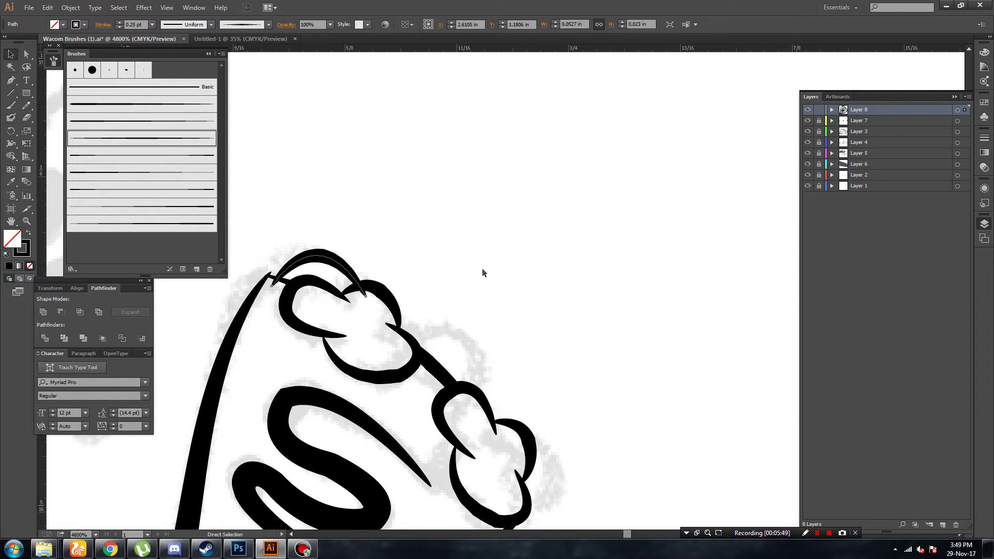
pyautogui.hotkey('ctrl', 'v')
pyautogui.click(925, 548)
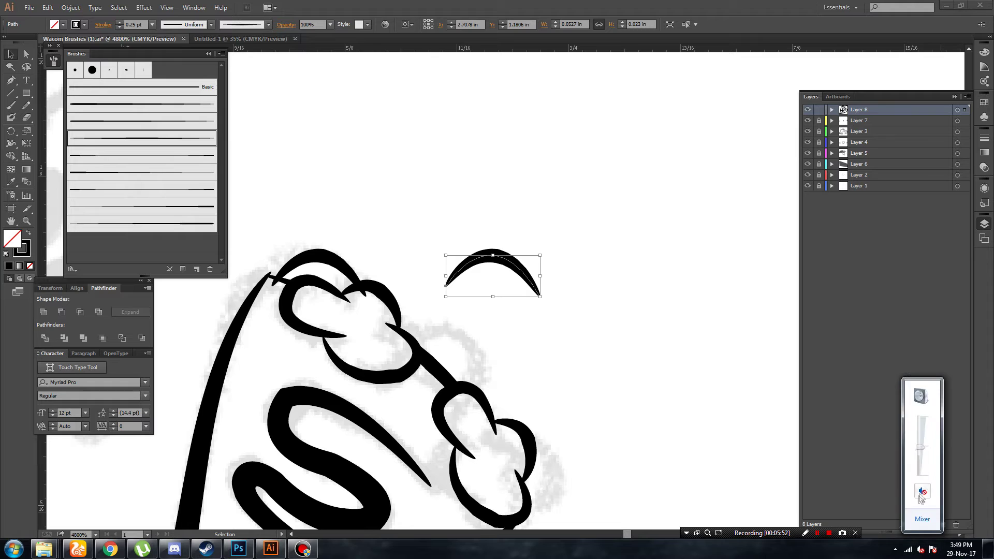
pyautogui.click(905, 289)
pyautogui.moveTo(548, 261); pyautogui.dragTo(554, 299)
pyautogui.moveTo(507, 274); pyautogui.dragTo(471, 364)
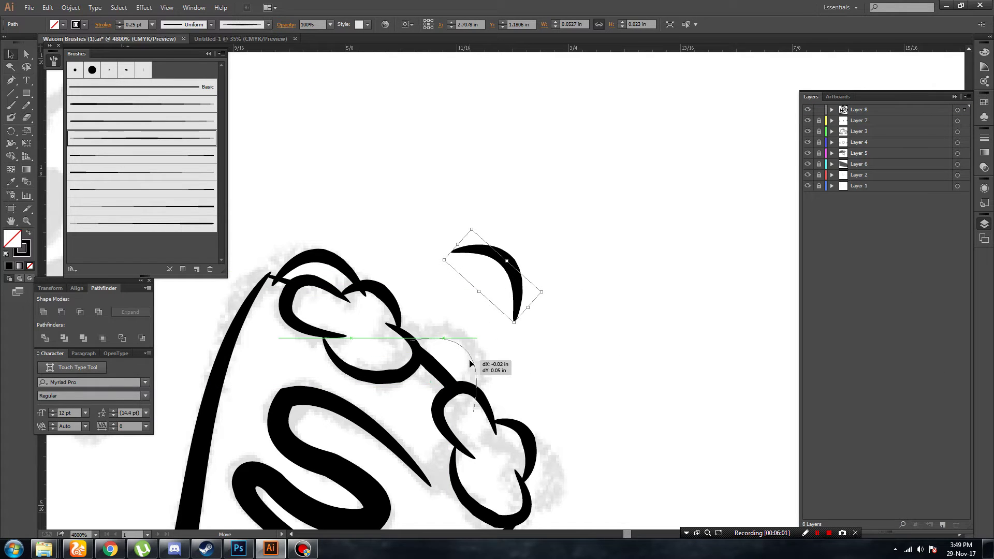
pyautogui.click(582, 325)
# Undo the misplaced move and fit the arc copy around the right dollop's outer edge.
pyautogui.scroll(-3, 582, 325)
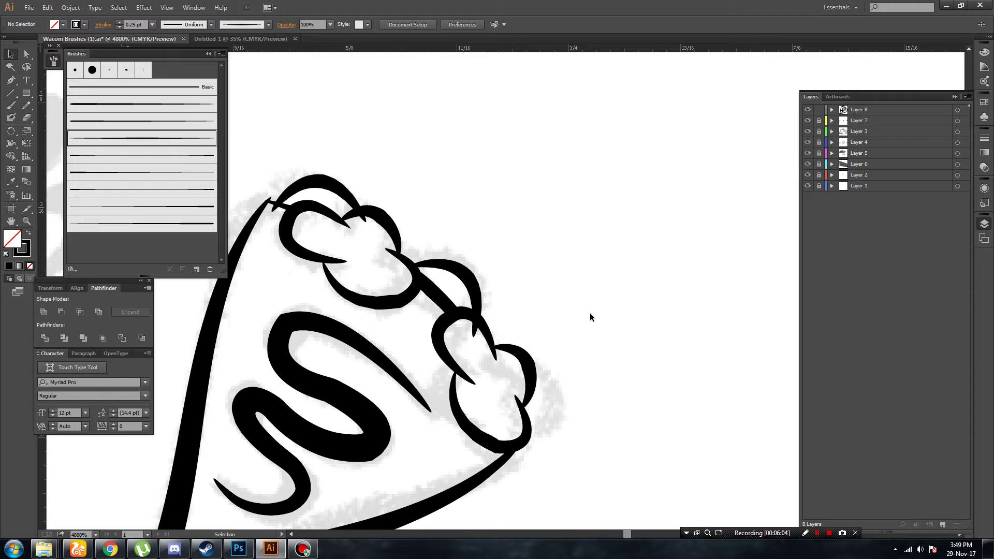
pyautogui.click(479, 293)
pyautogui.click(919, 549)
pyautogui.press('v')
pyautogui.hotkey('ctrl', 'z')
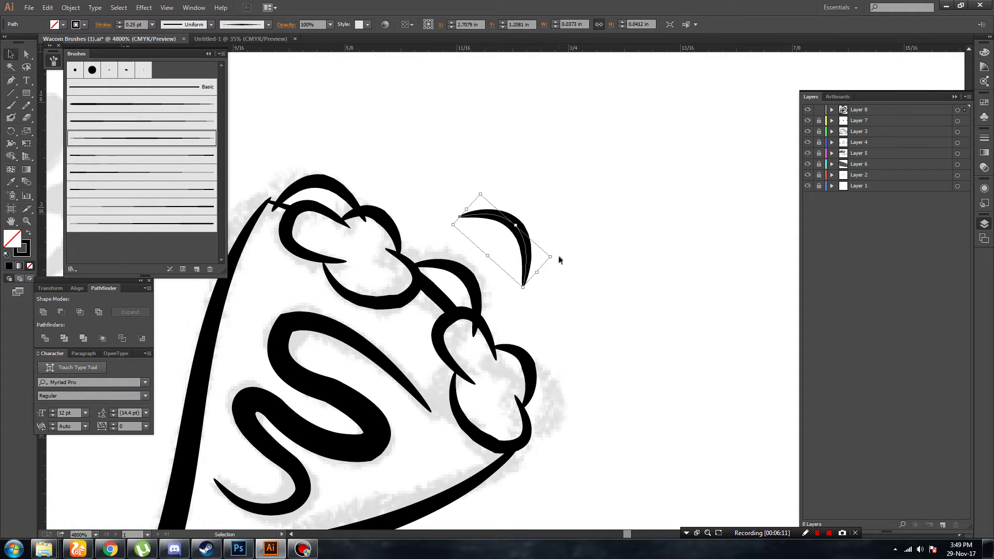
pyautogui.moveTo(555, 257)
pyautogui.mouseDown()
pyautogui.moveTo(538, 267)
pyautogui.moveTo(579, 451)
pyautogui.moveTo(554, 456)
pyautogui.mouseUp()
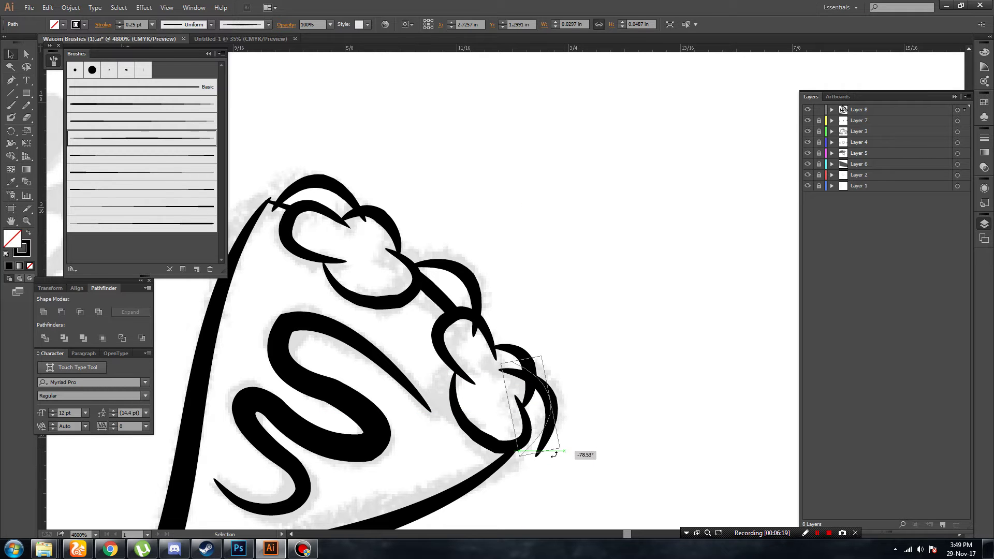
pyautogui.press('Delete')
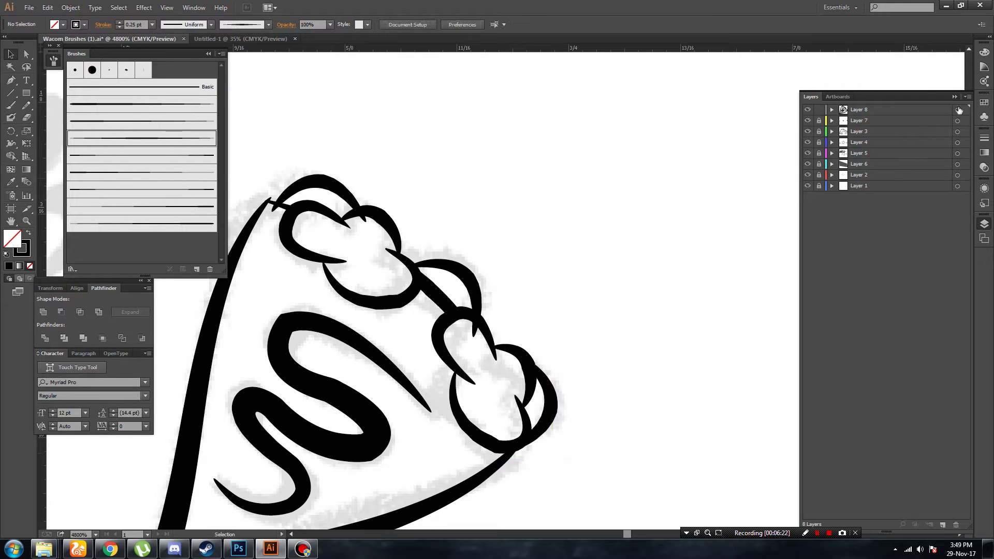
# Select all Layer 8 pie artwork and expand its brush strokes into filled outlines.
pyautogui.click(958, 110)
pyautogui.click(71, 7)
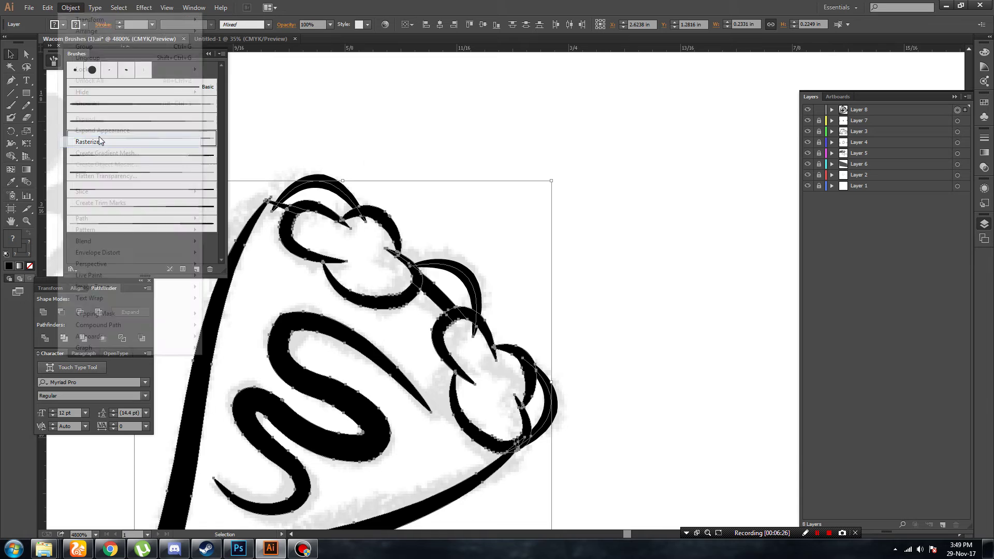
pyautogui.click(114, 129)
pyautogui.click(70, 7)
pyautogui.click(103, 120)
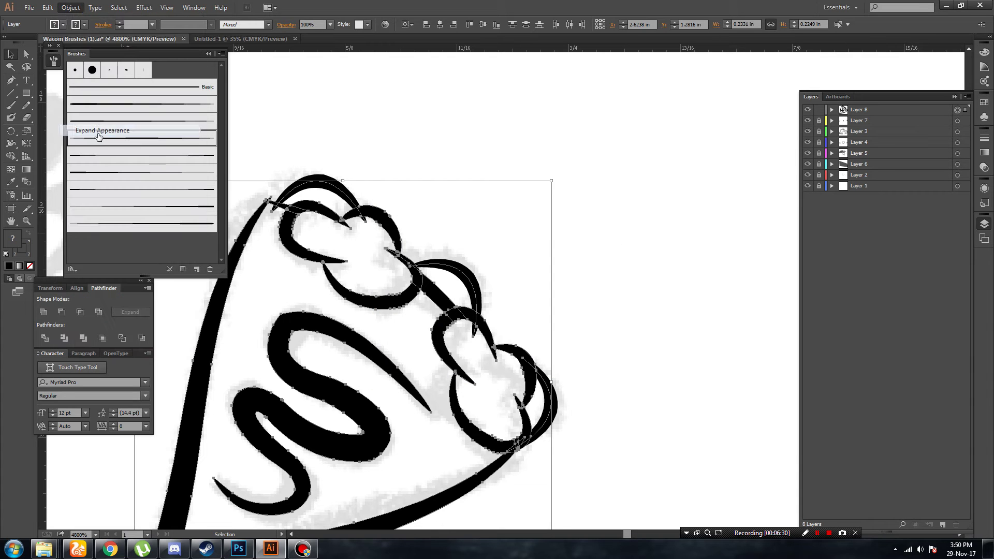
# Delete the stray region by the right dollop with Shape Builder, then zoom out to check.
pyautogui.hotkey('shift', 'm')
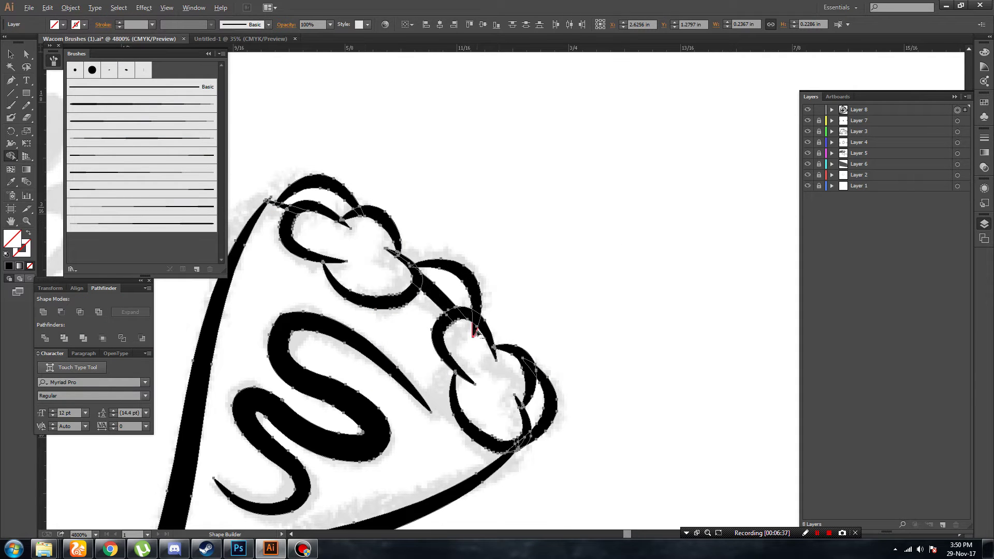
pyautogui.keyDown('alt'); pyautogui.click(543, 394); pyautogui.keyUp('alt')
pyautogui.press('v')
pyautogui.click(645, 219)
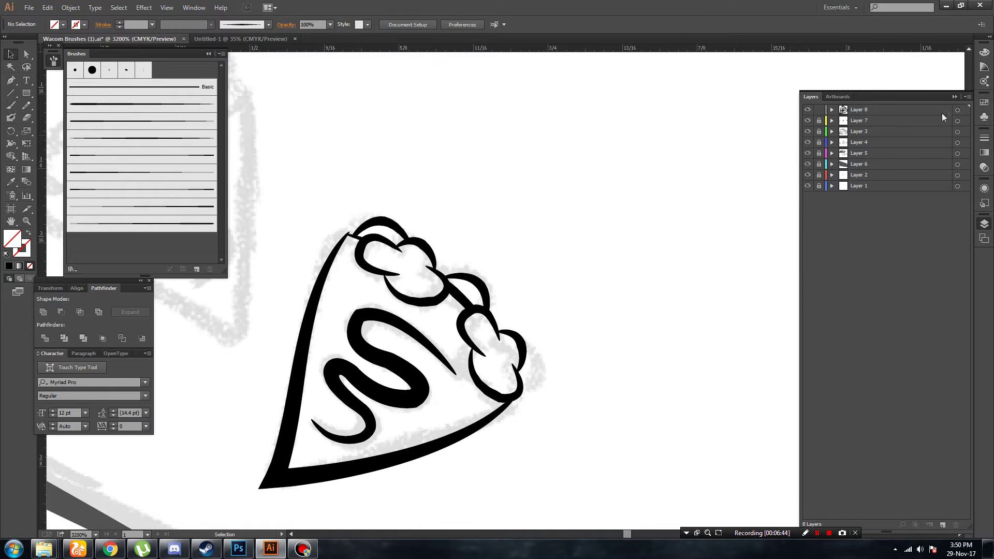
pyautogui.click(957, 110)
pyautogui.click(552, 248)
pyautogui.hotkey('ctrl', '-')
pyautogui.hotkey('ctrl', '-')
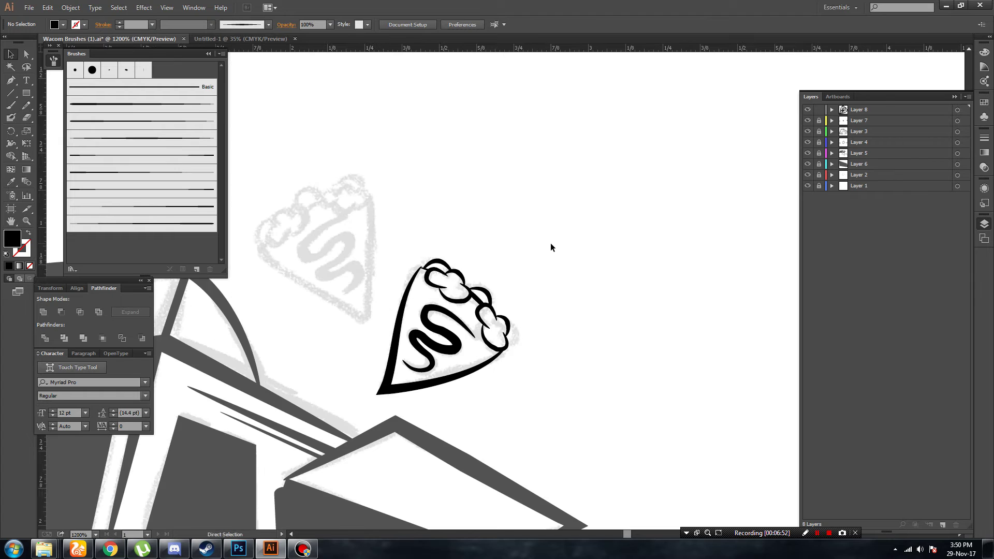
pyautogui.hotkey('ctrl', '-')
pyautogui.hotkey('ctrl', '-')
pyautogui.click(958, 110)
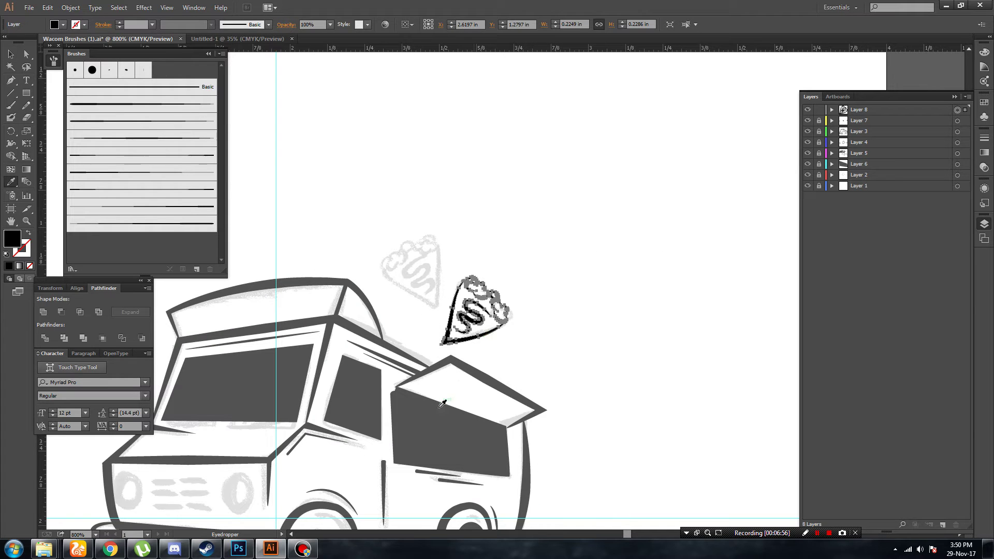
pyautogui.click(505, 178)
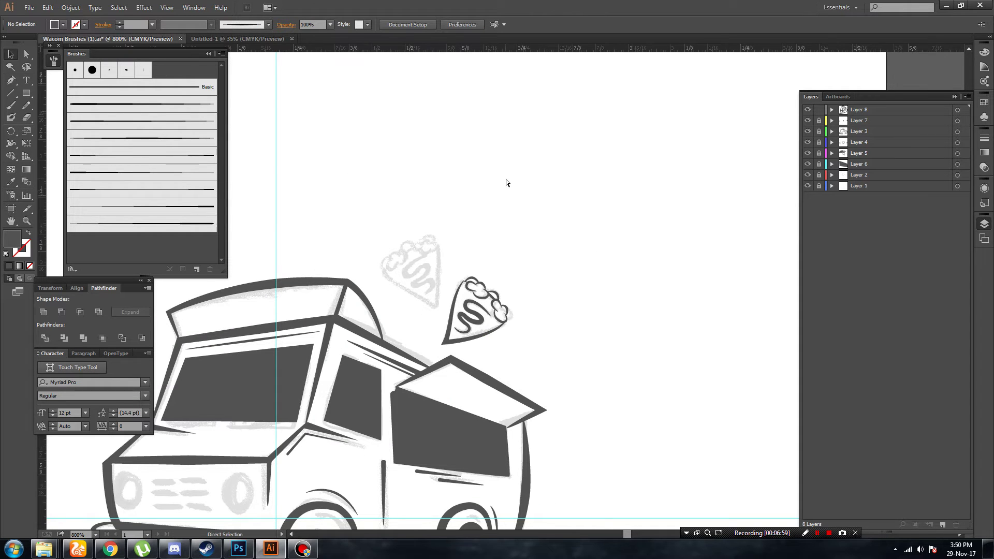
# Paste a copy of the crepe slice, tilt it counter-clockwise, and place it over the sketch slice.
pyautogui.hotkey('ctrl', '+')
pyautogui.hotkey('ctrl', 'a')
pyautogui.press('a')
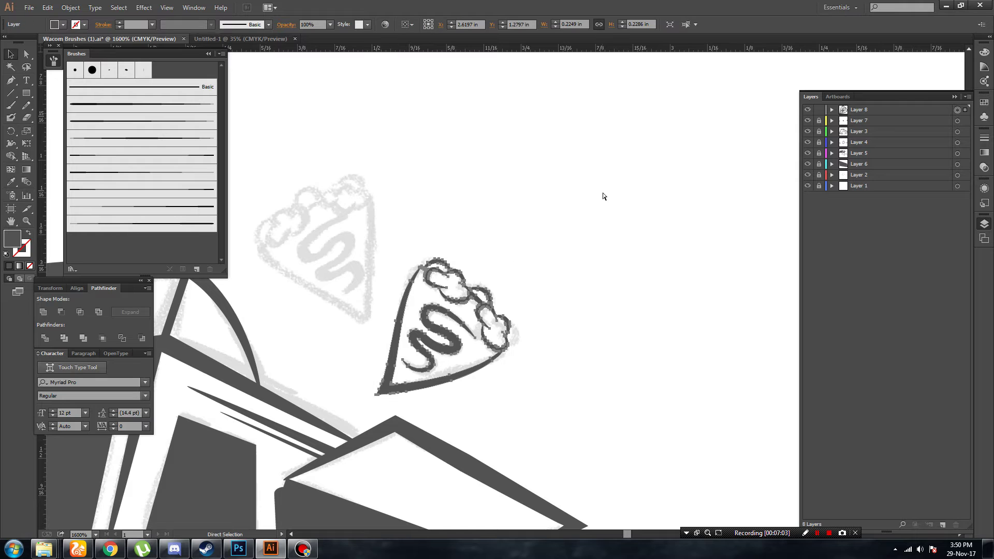
pyautogui.hotkey('ctrl', 'c')
pyautogui.hotkey('ctrl', 'v')
pyautogui.moveTo(582, 366)
pyautogui.mouseDown()
pyautogui.moveTo(601, 327)
pyautogui.moveTo(573, 333)
pyautogui.mouseUp()
pyautogui.moveTo(587, 287); pyautogui.dragTo(405, 224)
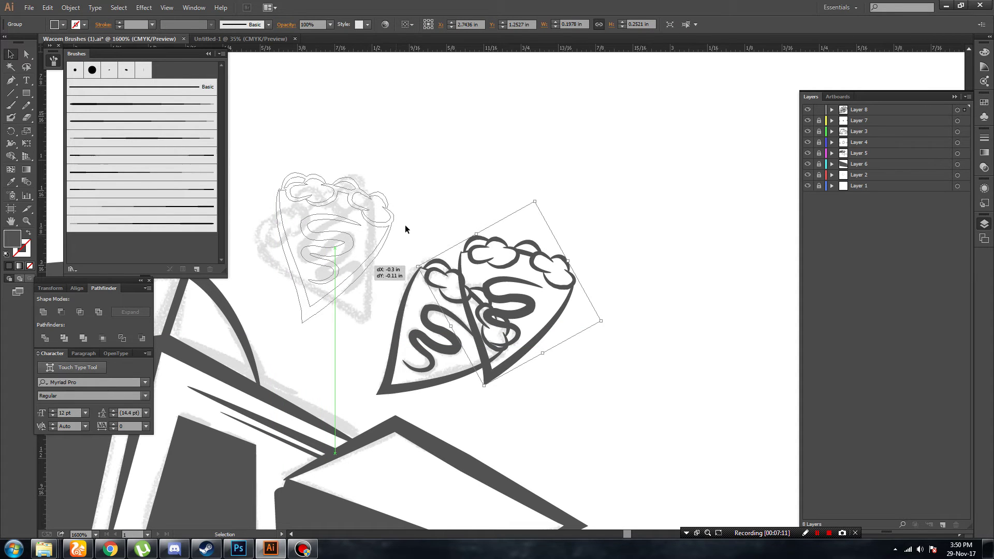
pyautogui.click(493, 187)
# Zoom out to review the logo, toggle the sketch layer, then zoom in on the truck front.
pyautogui.hotkey('ctrl', '-')
pyautogui.hotkey('ctrl', '-')
pyautogui.hotkey('ctrl', '-')
pyautogui.hotkey('ctrl', '-')
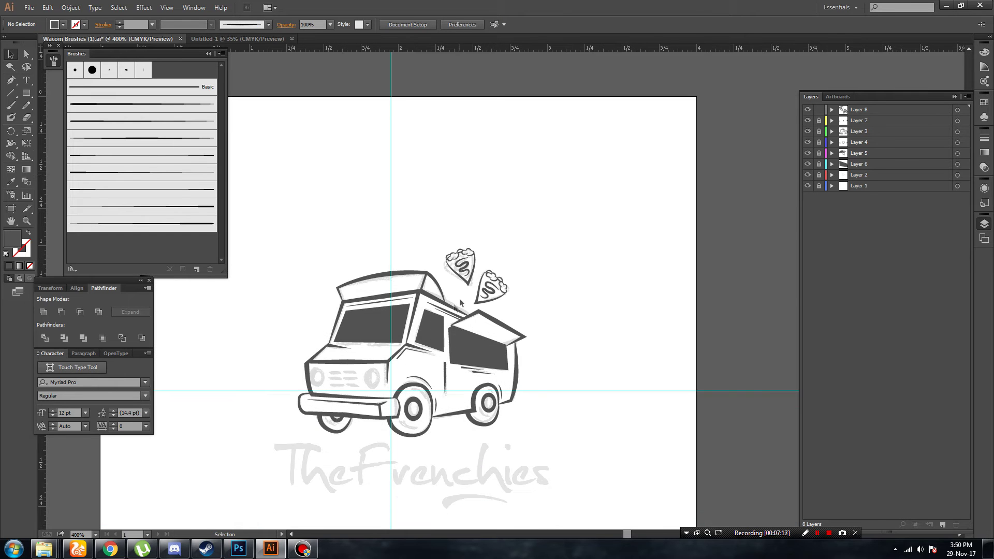
pyautogui.moveTo(458, 299)
pyautogui.mouseDown()
pyautogui.moveTo(550, 324)
pyautogui.moveTo(546, 316)
pyautogui.mouseUp()
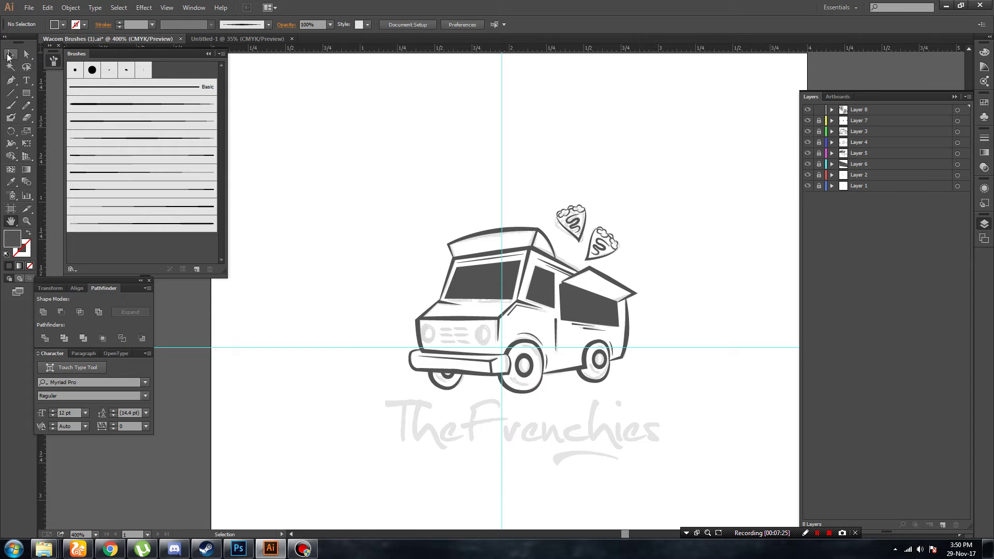
pyautogui.click(807, 175)
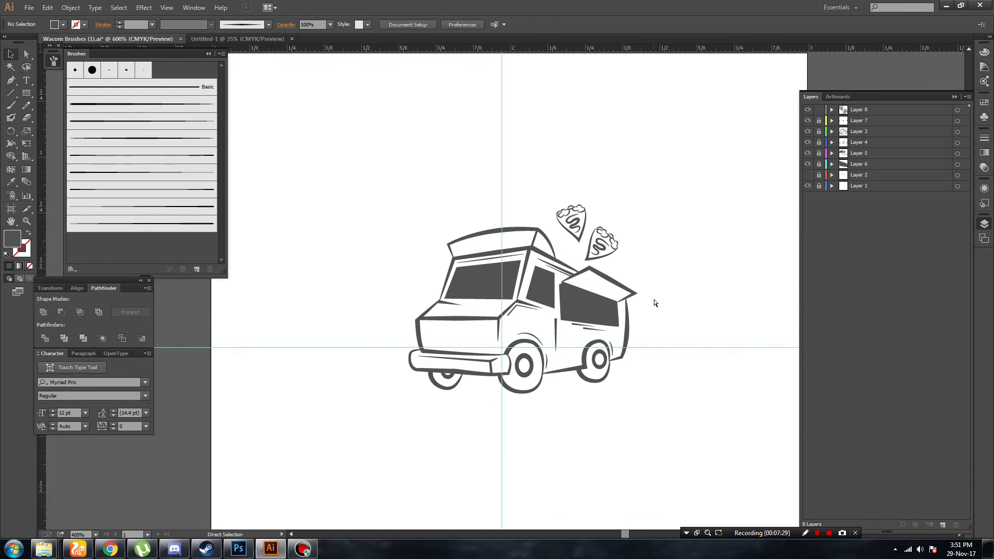
pyautogui.hotkey('ctrl', '+')
pyautogui.click(808, 175)
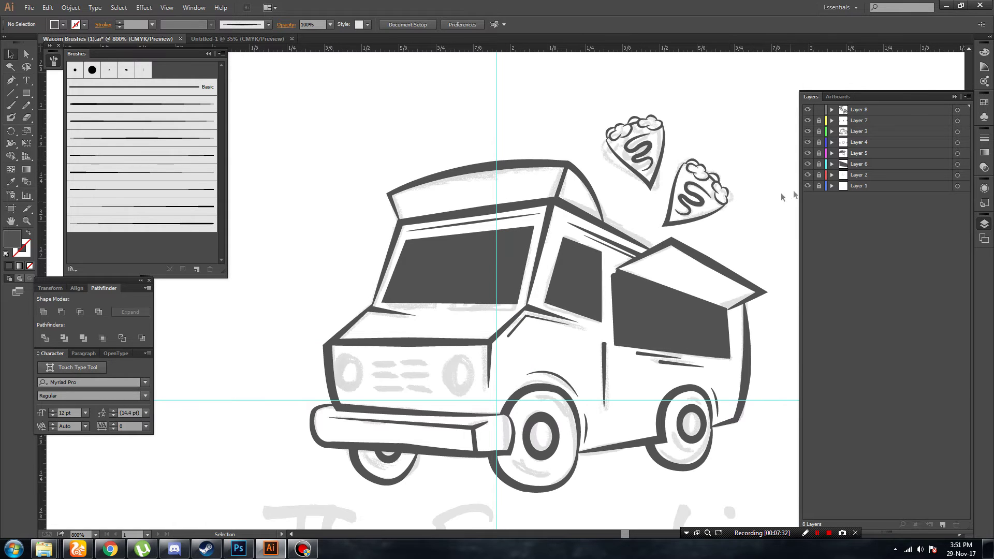
pyautogui.scroll(-1, 609, 278)
pyautogui.hotkey('ctrl', '+')
# Copy the front wheel's inner ring onto new Layer 9 and place rings on both headlights.
pyautogui.click(544, 446)
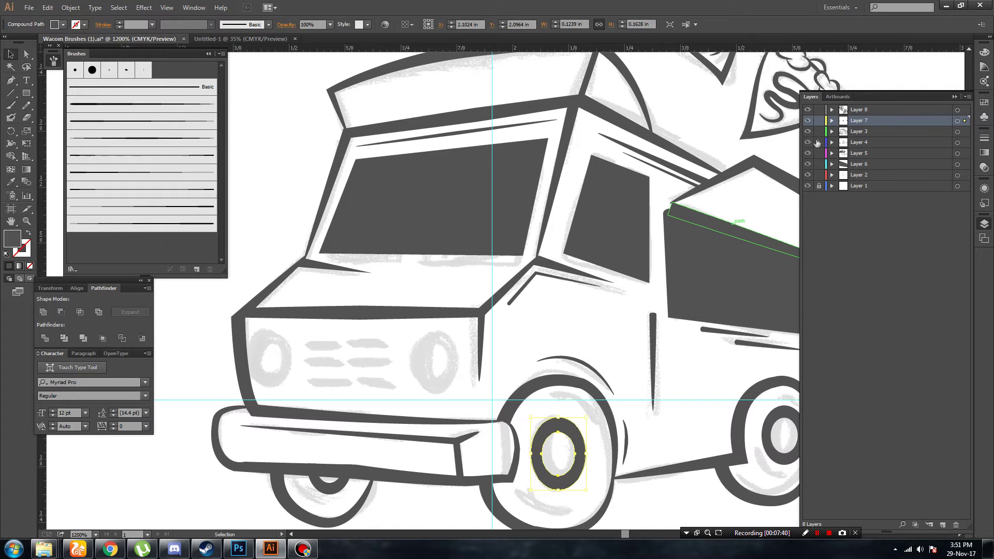
pyautogui.click(861, 110)
pyautogui.click(941, 524)
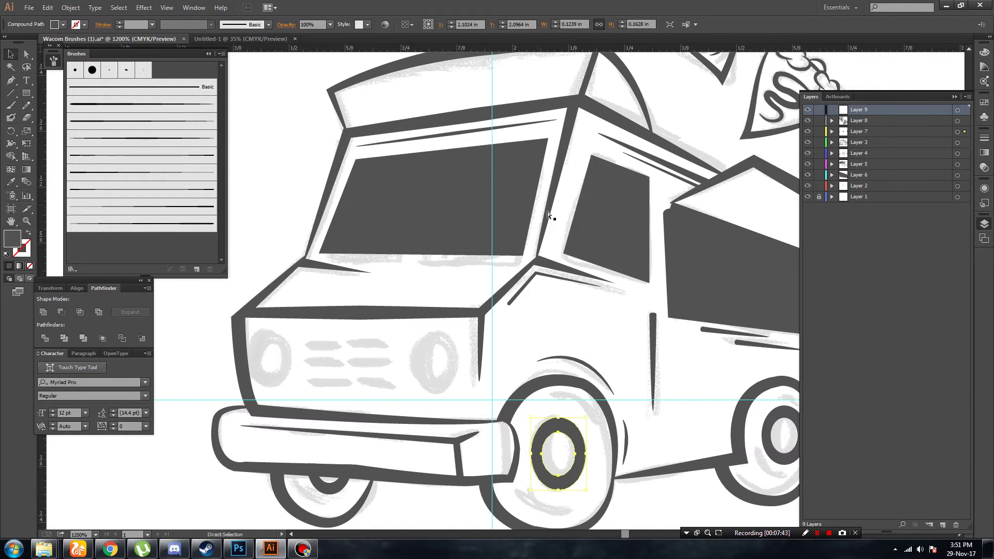
pyautogui.hotkey('ctrl', 'c')
pyautogui.hotkey('ctrl', 'v')
pyautogui.moveTo(528, 326)
pyautogui.mouseDown()
pyautogui.moveTo(435, 402)
pyautogui.moveTo(430, 385)
pyautogui.moveTo(443, 379)
pyautogui.mouseUp()
pyautogui.press('a')
pyautogui.hotkey('ctrl', 'z')
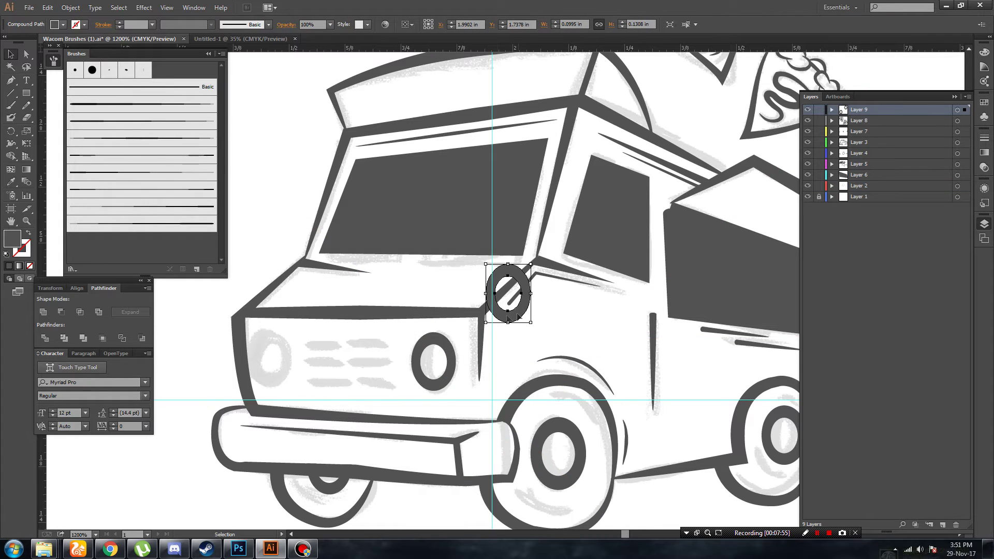
pyautogui.moveTo(517, 316); pyautogui.dragTo(283, 383)
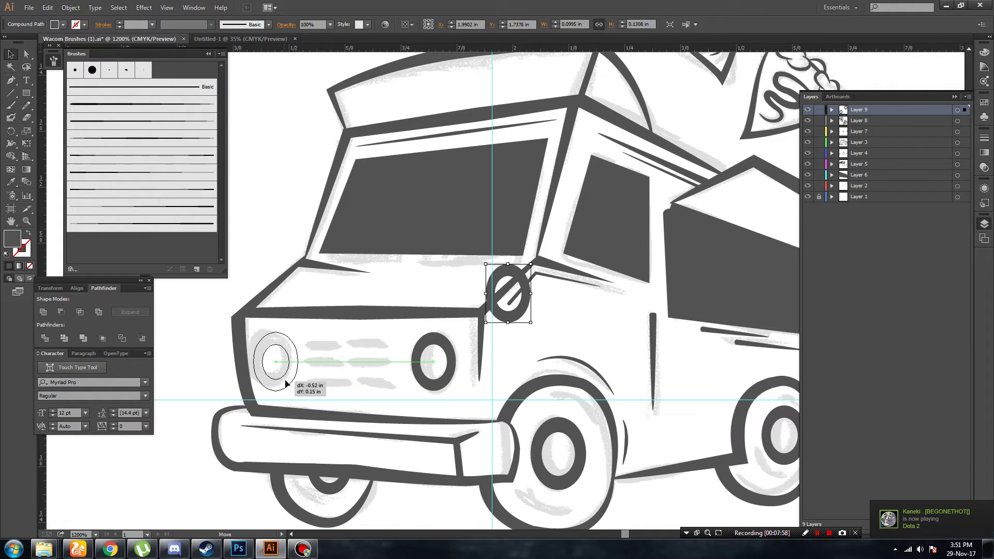
pyautogui.click(337, 381)
pyautogui.click(819, 186)
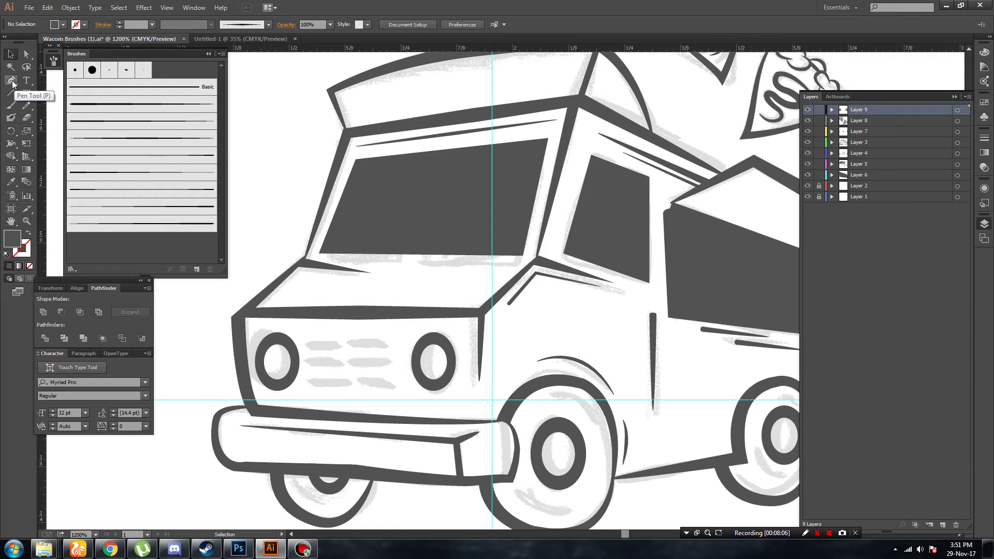
# Draw a rounded-rectangle grille dash and copy it into three rows of two between the headlights.
pyautogui.moveTo(27, 93)
pyautogui.mouseDown()
pyautogui.moveTo(62, 118)
pyautogui.moveTo(78, 105)
pyautogui.mouseUp()
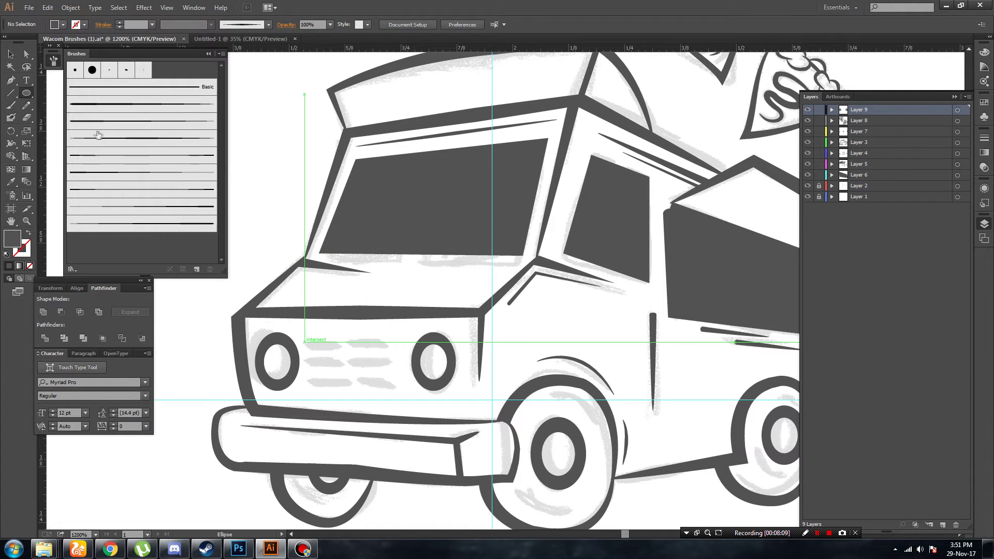
pyautogui.moveTo(305, 343)
pyautogui.mouseDown()
pyautogui.moveTo(343, 353)
pyautogui.moveTo(508, 291)
pyautogui.moveTo(361, 352)
pyautogui.mouseUp()
pyautogui.press('v')
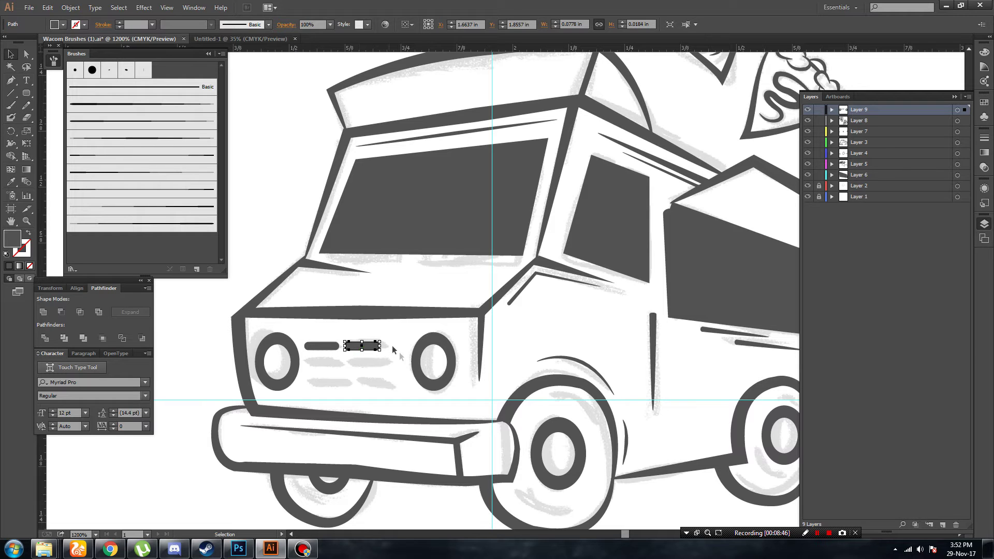
pyautogui.keyDown('shift'); pyautogui.click(327, 346); pyautogui.keyUp('shift')
pyautogui.press('Right')
pyautogui.press('Right')
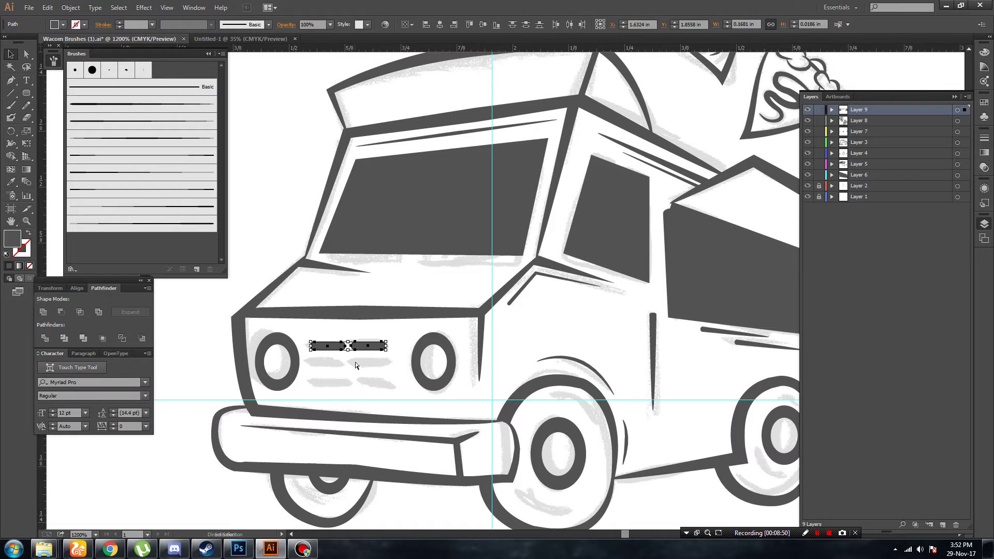
pyautogui.moveTo(372, 346)
pyautogui.mouseDown()
pyautogui.moveTo(527, 291)
pyautogui.moveTo(372, 362)
pyautogui.mouseUp()
pyautogui.click(541, 288)
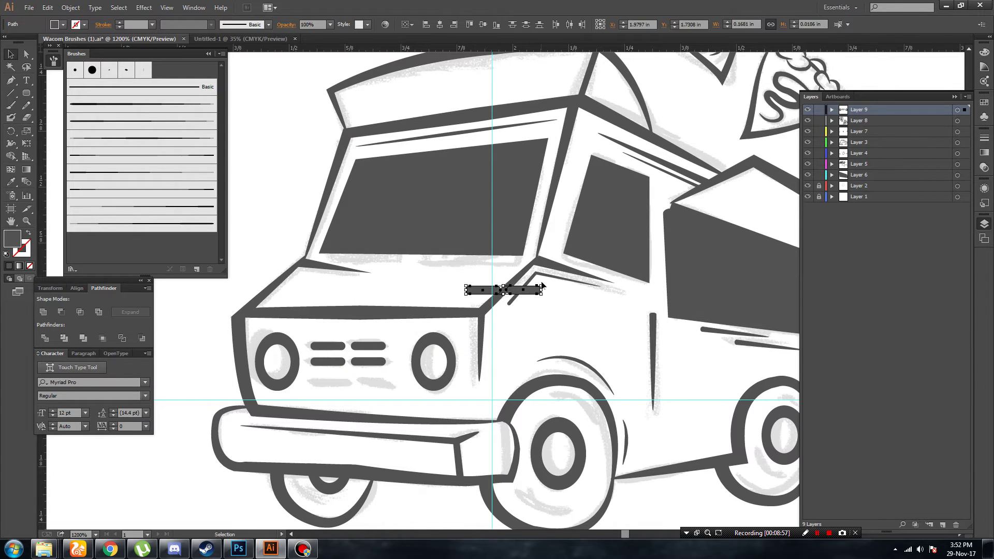
pyautogui.moveTo(543, 285); pyautogui.dragTo(332, 385)
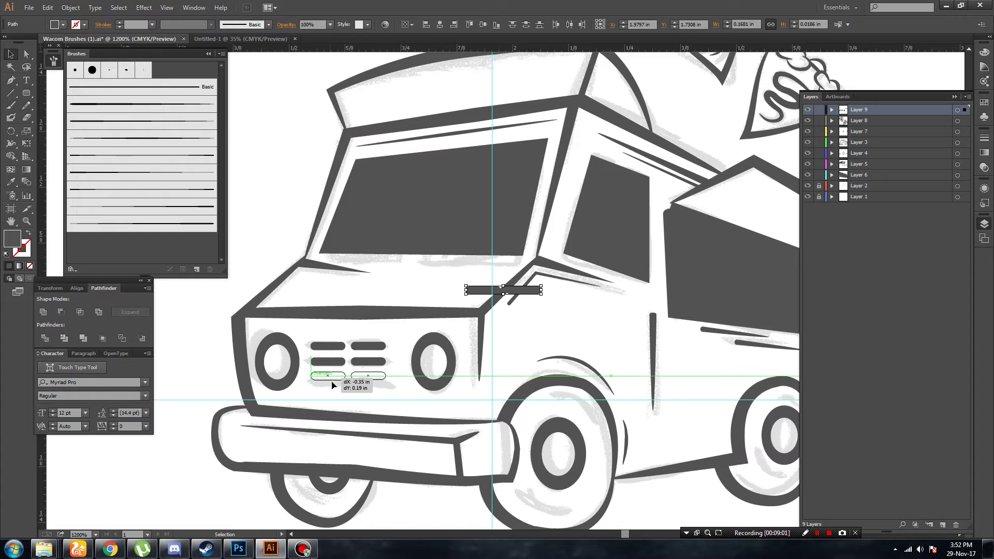
pyautogui.click(425, 384)
pyautogui.moveTo(367, 394); pyautogui.dragTo(366, 393)
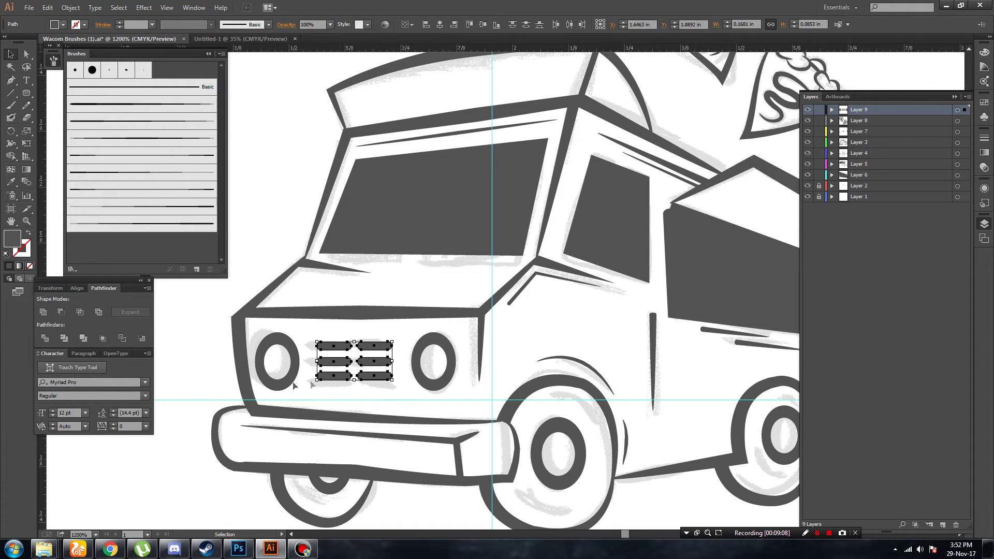
pyautogui.click(214, 361)
pyautogui.hotkey('ctrl', '-')
pyautogui.hotkey('ctrl', '-')
pyautogui.hotkey('ctrl', '-')
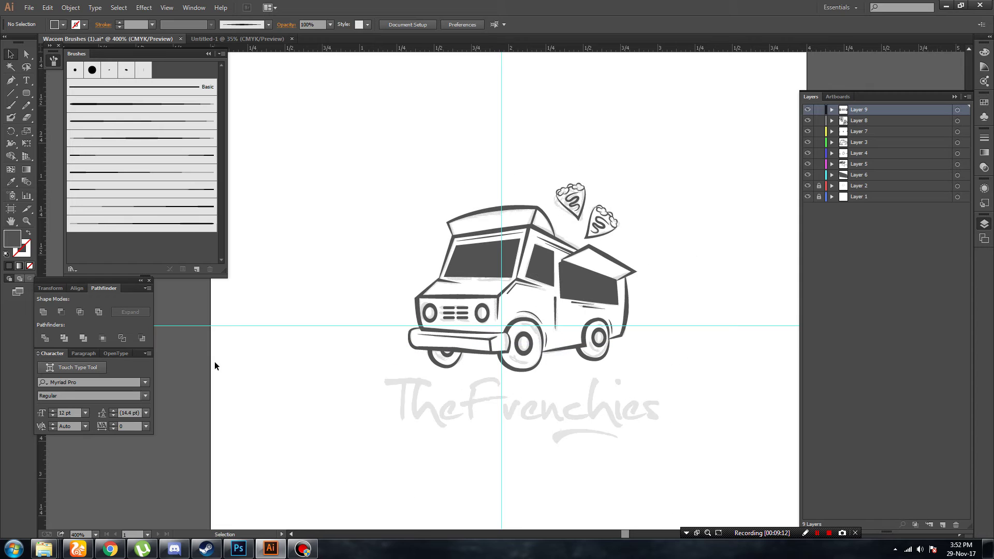
# Hide Layer 2's sketch and TheFrenchies lettering, save, and marquee-select the truck paths.
pyautogui.click(807, 186)
pyautogui.hotkey('ctrl', 's')
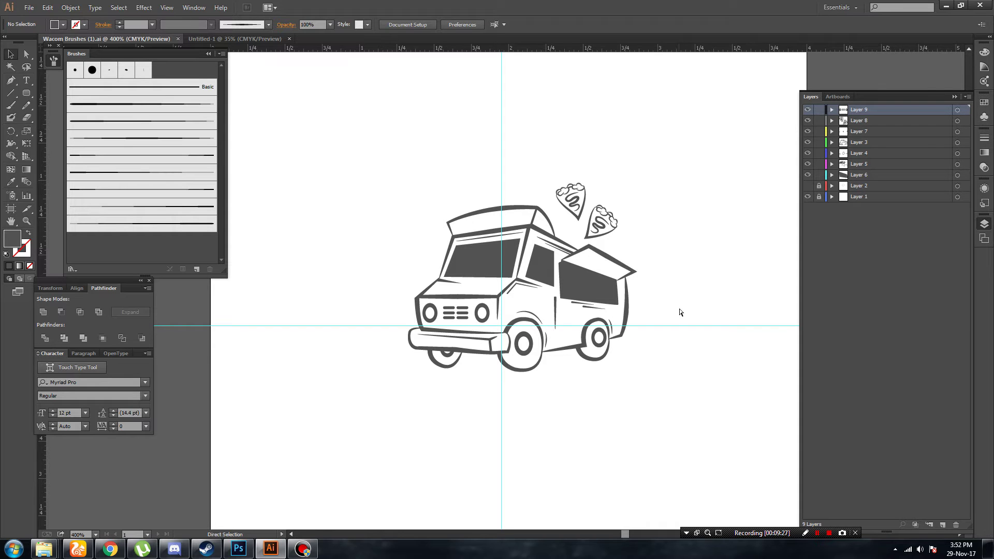
pyautogui.hotkey('ctrl', '+')
pyautogui.hotkey('ctrl', 'Tab')
pyautogui.hotkey('ctrl', 'Tab')
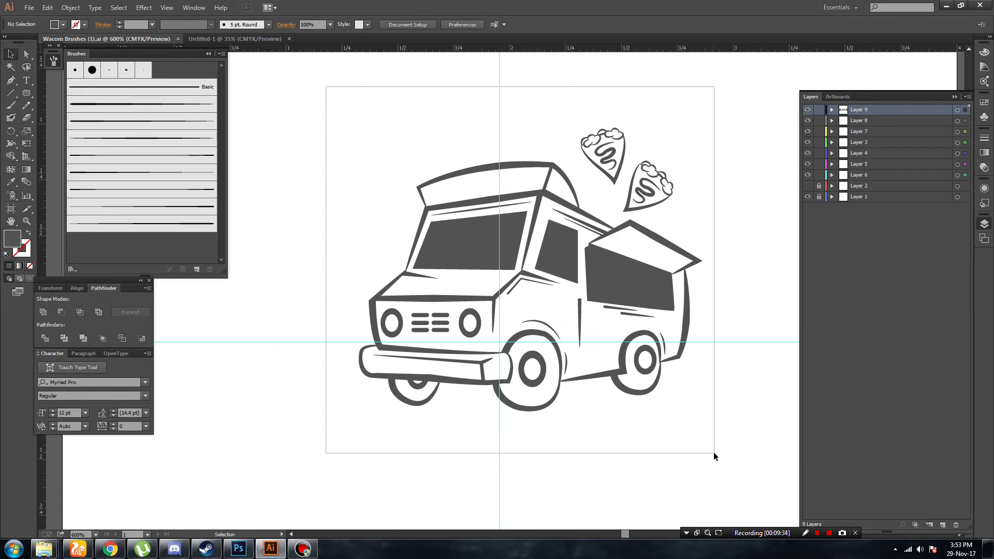
pyautogui.moveTo(655, 429); pyautogui.dragTo(713, 452)
# Paste the truck artwork onto a new layer in Untitled-1 and scale it up about its centre.
pyautogui.click(675, 446)
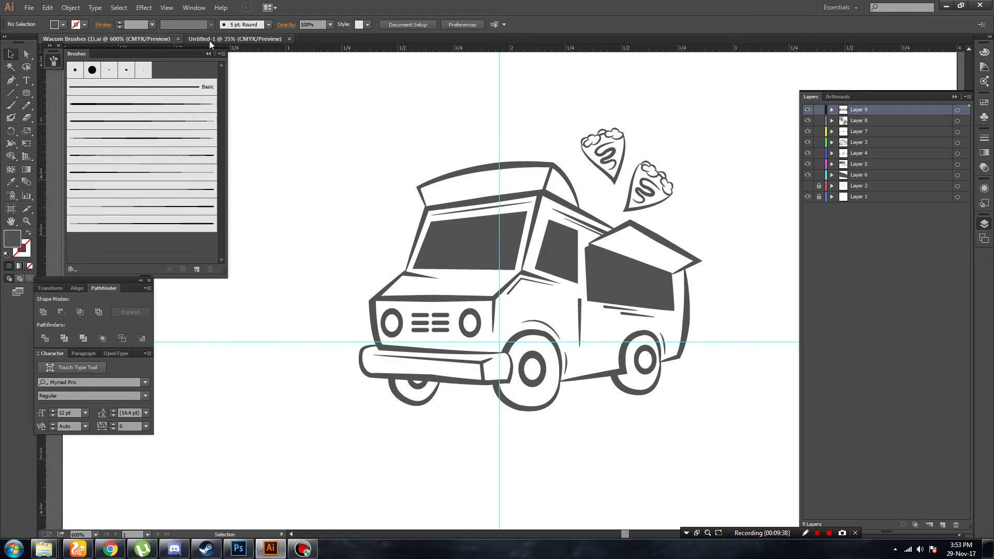
pyautogui.hotkey('ctrl', 'Tab')
pyautogui.click(944, 526)
pyautogui.hotkey('ctrl', 'v')
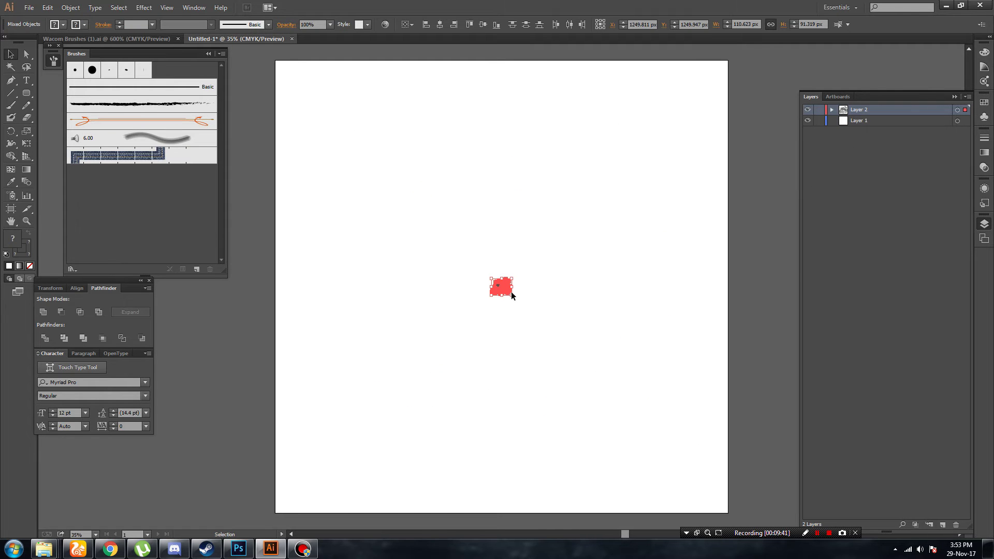
pyautogui.moveTo(512, 292)
pyautogui.mouseDown()
pyautogui.moveTo(590, 367)
pyautogui.moveTo(630, 311)
pyautogui.mouseUp()
pyautogui.click(275, 141)
# Reselect the pasted truck and pick a new fill colour from the swatches.
pyautogui.click(63, 25)
pyautogui.click(474, 280)
pyautogui.click(63, 25)
pyautogui.click(78, 41)
pyautogui.click(348, 228)
# Save the new document as logo 1.ai with default save options.
pyautogui.hotkey('ctrl', 's')
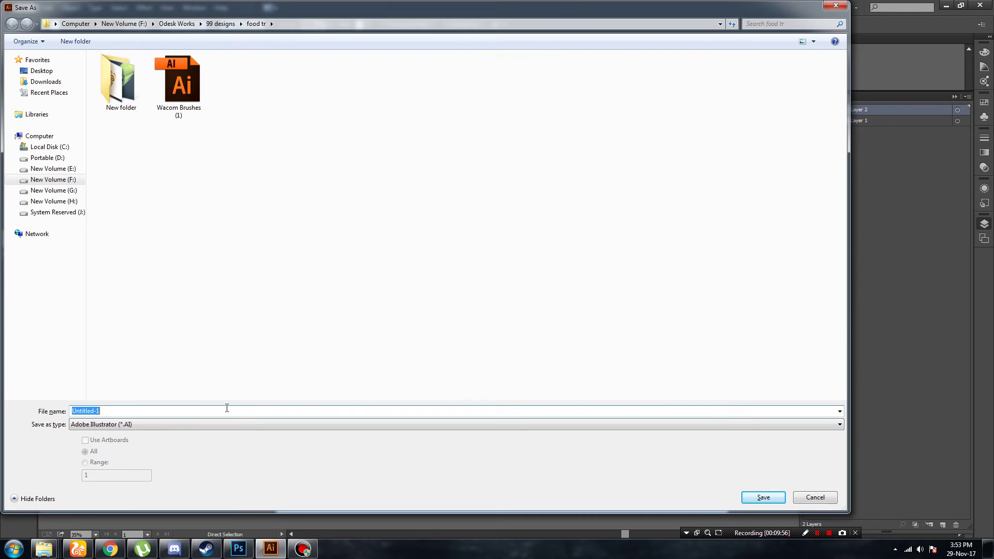
pyautogui.press('Return')
pyautogui.press('Return')
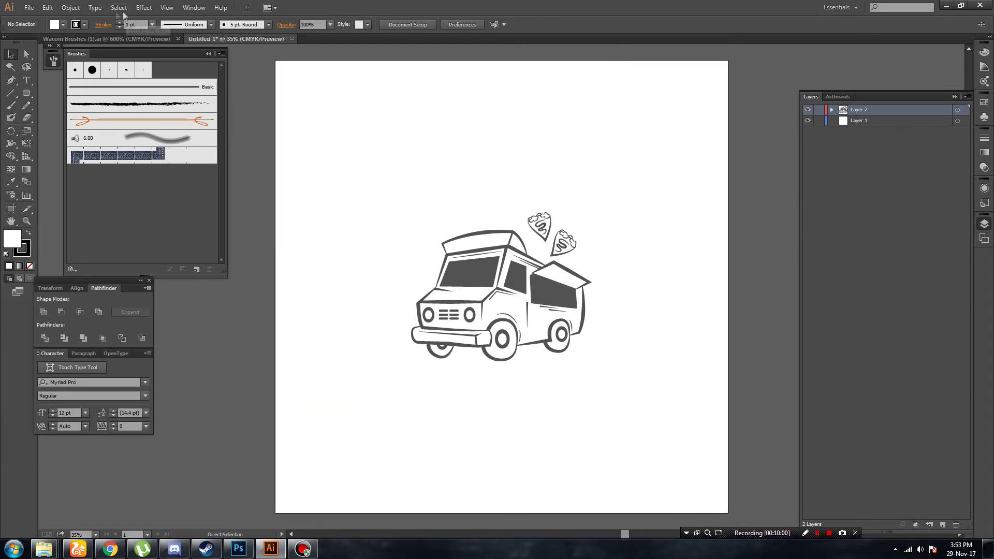
pyautogui.click(108, 39)
# Close the Wacom Brushes file, zoom the logo to 100% and lock Layer 2.
pyautogui.click(177, 39)
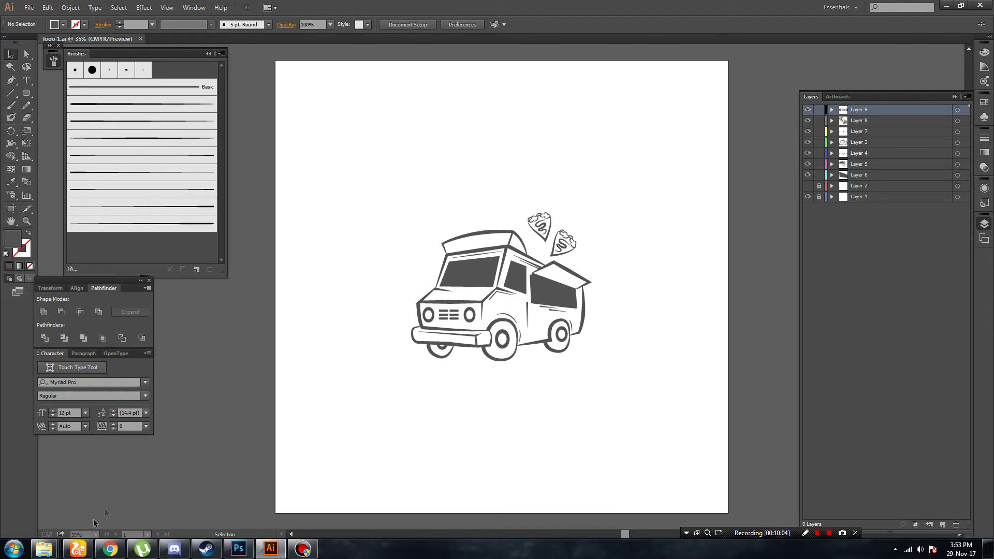
pyautogui.click(77, 549)
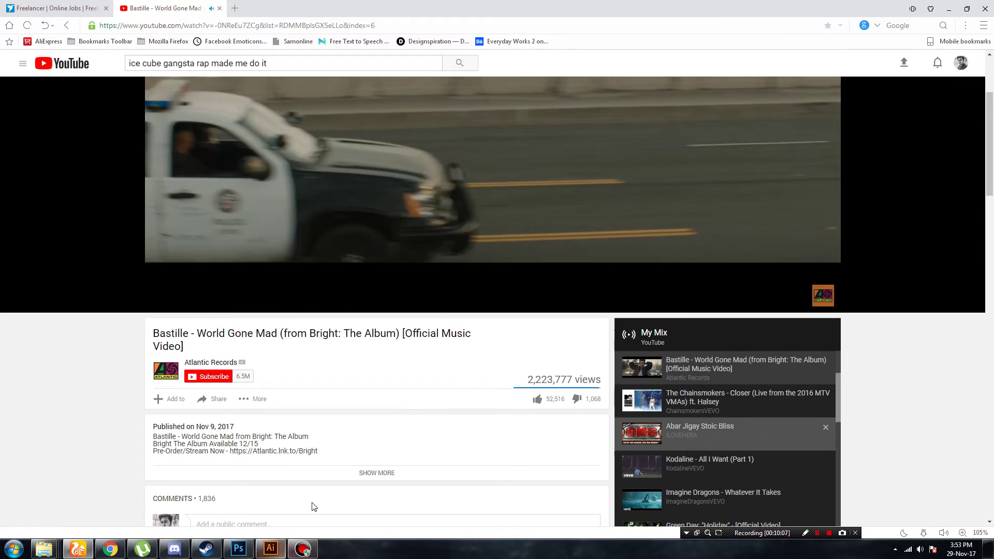
pyautogui.click(271, 549)
pyautogui.hotkey('ctrl', '+')
pyautogui.hotkey('ctrl', '+')
pyautogui.hotkey('ctrl', '+')
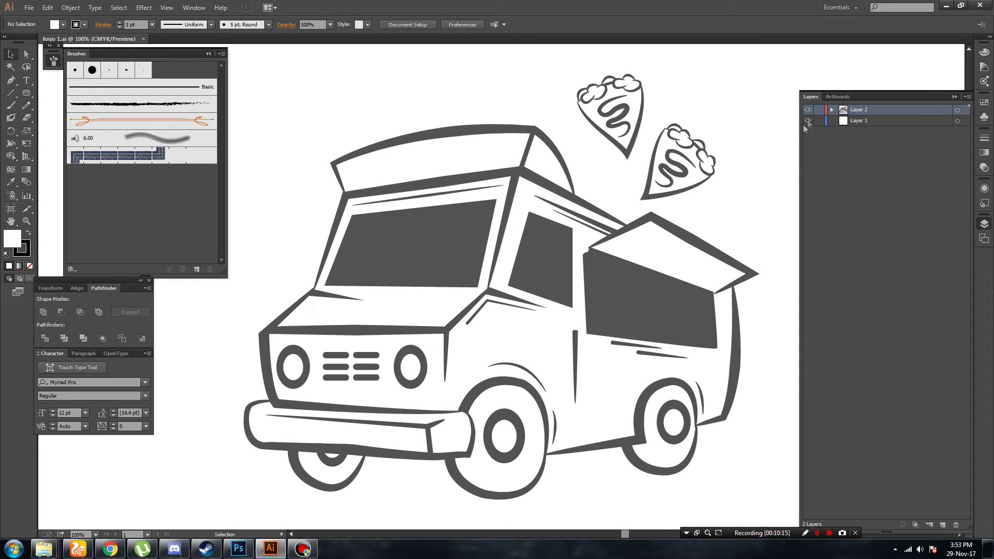
pyautogui.click(819, 109)
pyautogui.click(921, 550)
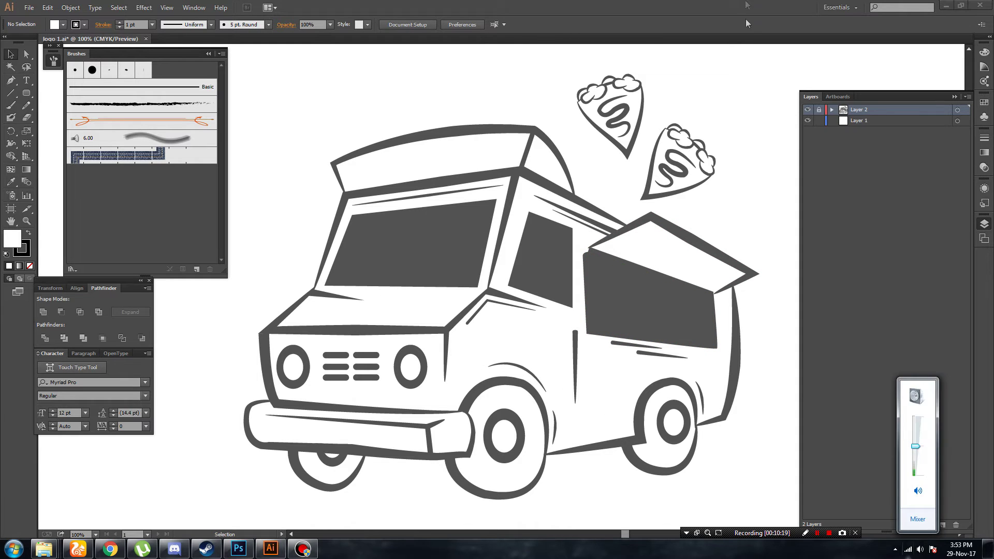
pyautogui.click(744, 42)
# On a new layer, Pen-trace the truck's roof top and curved roof front.
pyautogui.click(11, 80)
pyautogui.click(861, 121)
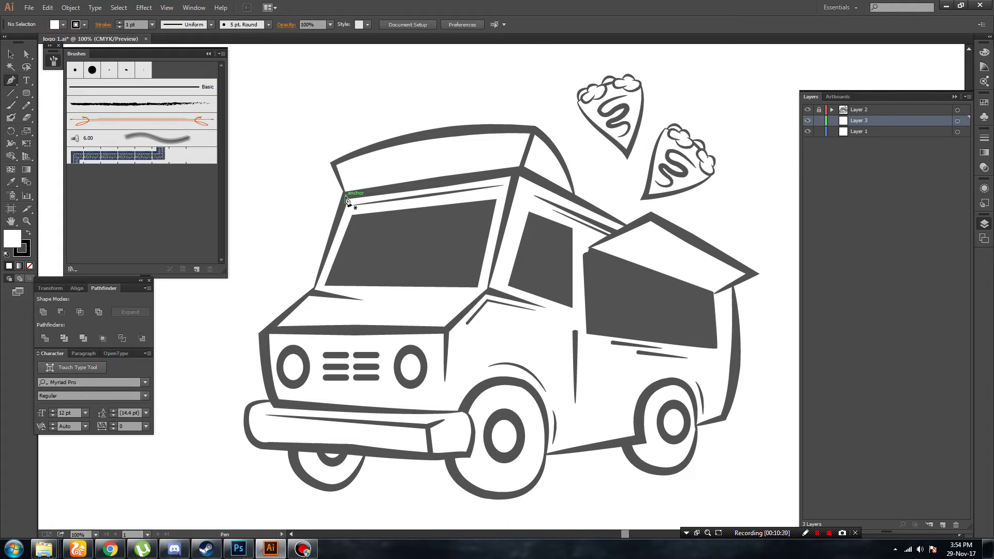
pyautogui.click(380, 147)
pyautogui.click(418, 138)
pyautogui.click(469, 129)
pyautogui.click(522, 129)
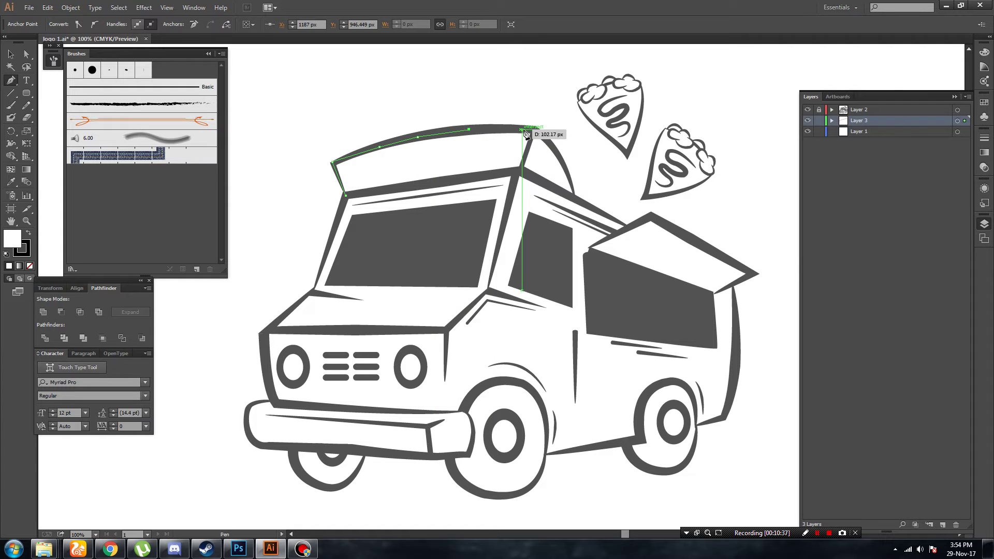
pyautogui.click(552, 145)
pyautogui.click(566, 164)
pyautogui.click(573, 186)
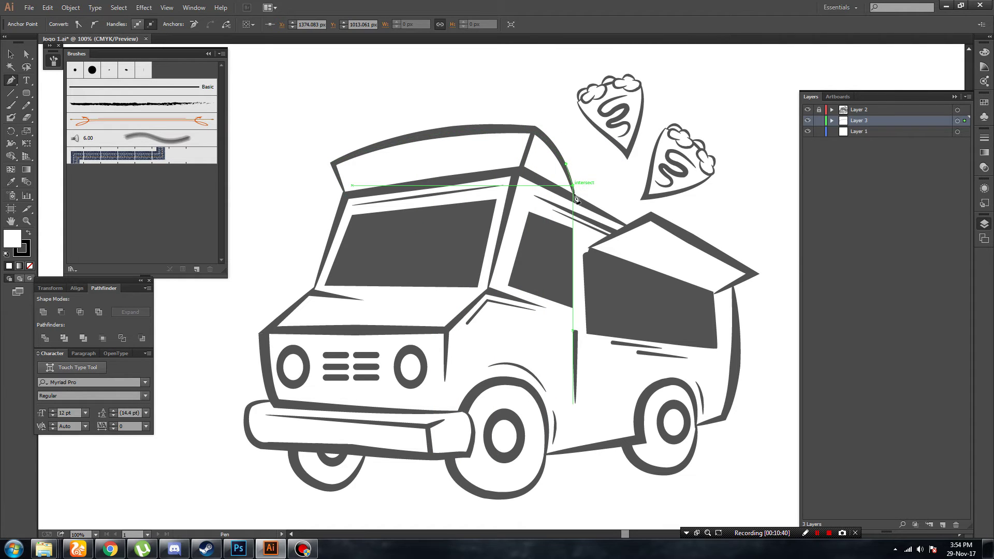
# Continue the outline out to the awning tip and down the rear edge to the corner.
pyautogui.click(629, 227)
pyautogui.click(650, 217)
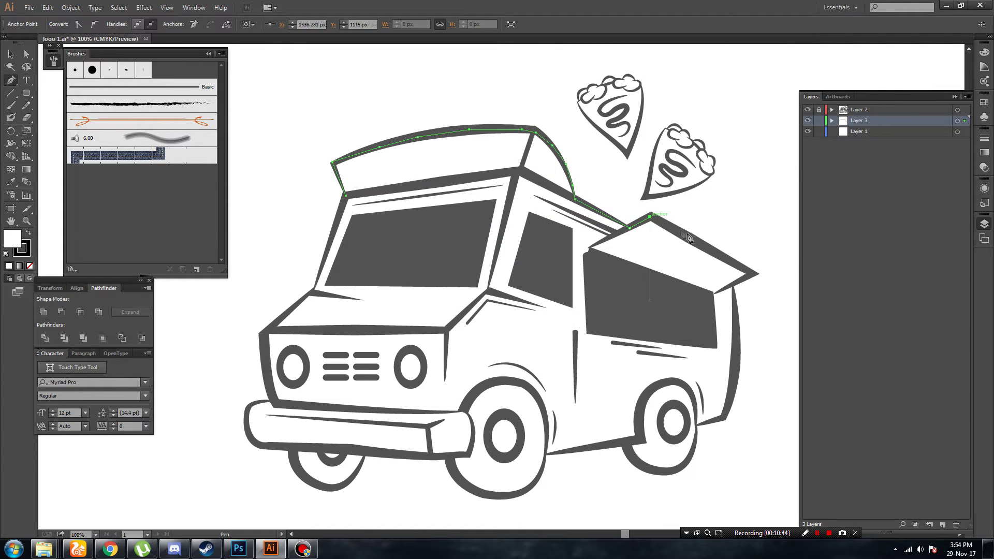
pyautogui.click(733, 284)
pyautogui.moveTo(734, 302); pyautogui.dragTo(652, 301)
pyautogui.click(736, 338)
pyautogui.click(734, 382)
pyautogui.click(727, 406)
pyautogui.moveTo(722, 419); pyautogui.dragTo(673, 422)
pyautogui.click(696, 424)
# Trace over the rear wheel arch, along the underside and over the front wheel arch.
pyautogui.moveTo(673, 381); pyautogui.dragTo(657, 392)
pyautogui.click(652, 389)
pyautogui.click(639, 405)
pyautogui.click(638, 429)
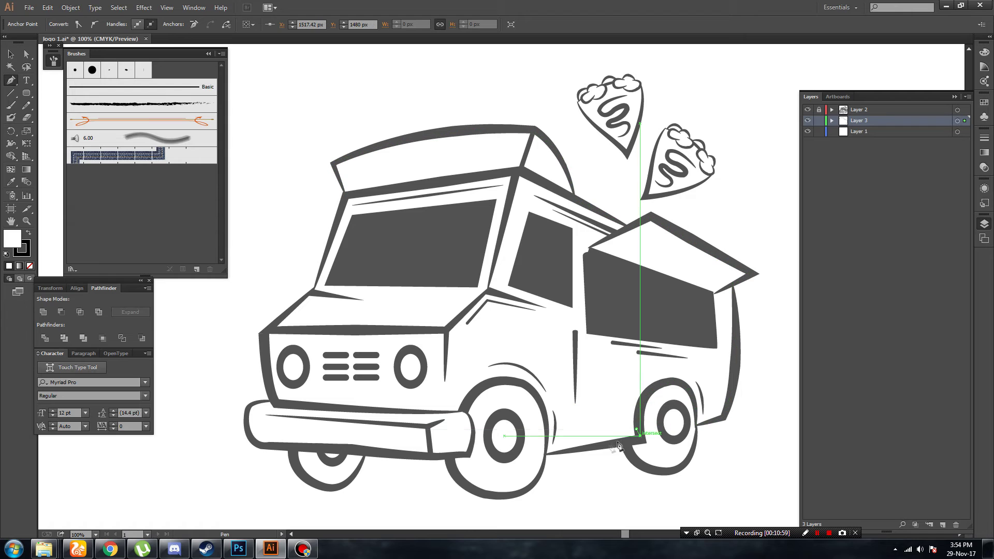
pyautogui.keyDown('ctrl'); pyautogui.click(549, 456); pyautogui.keyUp('ctrl')
pyautogui.click(547, 430)
pyautogui.click(540, 403)
pyautogui.click(522, 384)
pyautogui.click(496, 380)
pyautogui.moveTo(465, 404)
pyautogui.mouseDown()
pyautogui.moveTo(467, 413)
pyautogui.moveTo(480, 389)
pyautogui.moveTo(472, 406)
pyautogui.mouseUp()
# Trace the bumper top and cab front, closing the outline at its start point.
pyautogui.click(452, 413)
pyautogui.hotkey('ctrl', 'z')
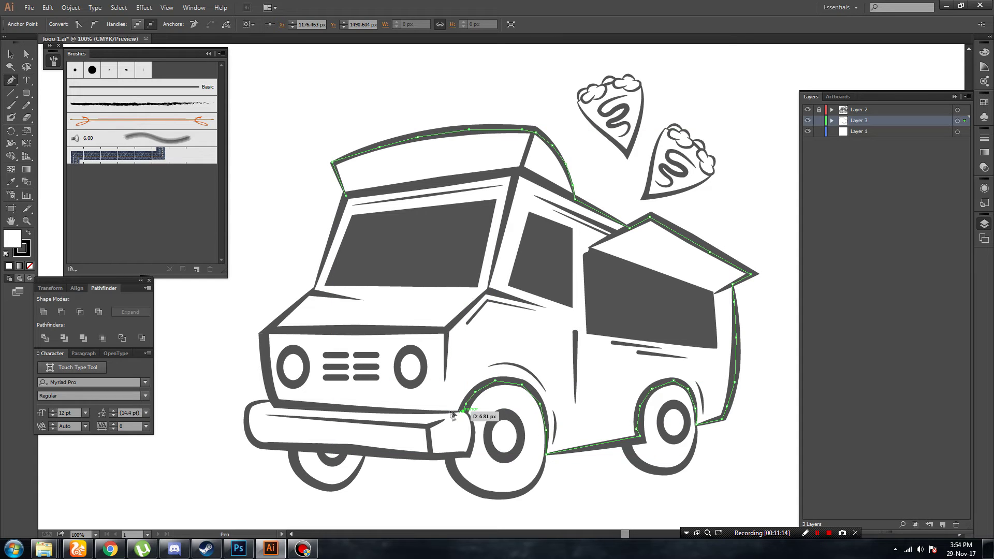
pyautogui.click(429, 411)
pyautogui.moveTo(379, 409); pyautogui.dragTo(296, 409)
pyautogui.click(259, 334)
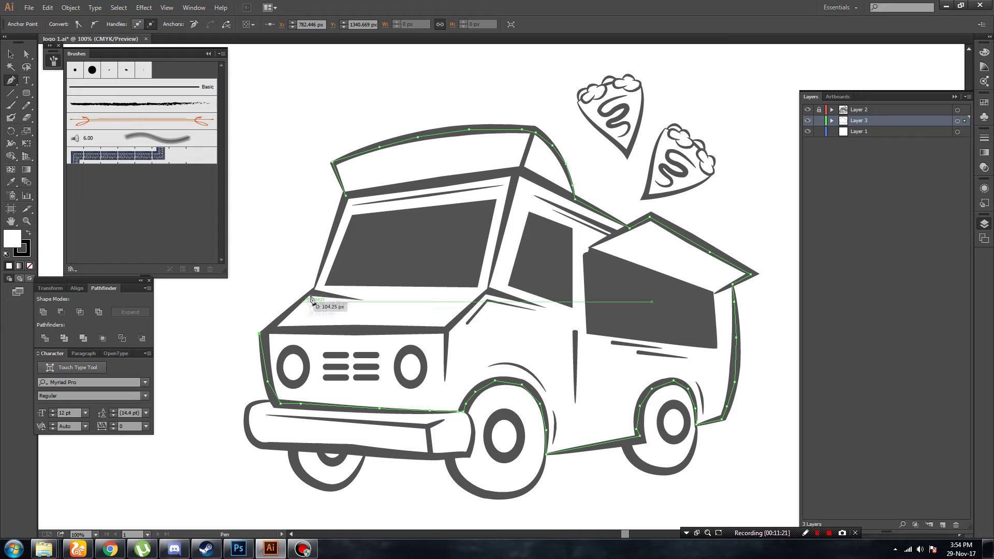
pyautogui.click(314, 290)
pyautogui.click(333, 226)
pyautogui.click(345, 195)
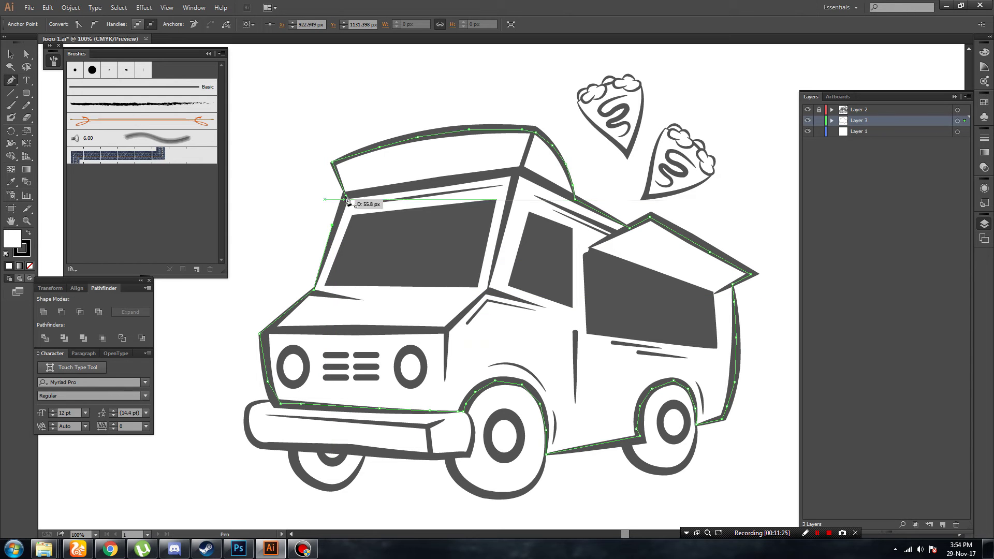
# Swap the outline's fill and stroke, set stroke to None and try yellow-green fills.
pyautogui.press('v')
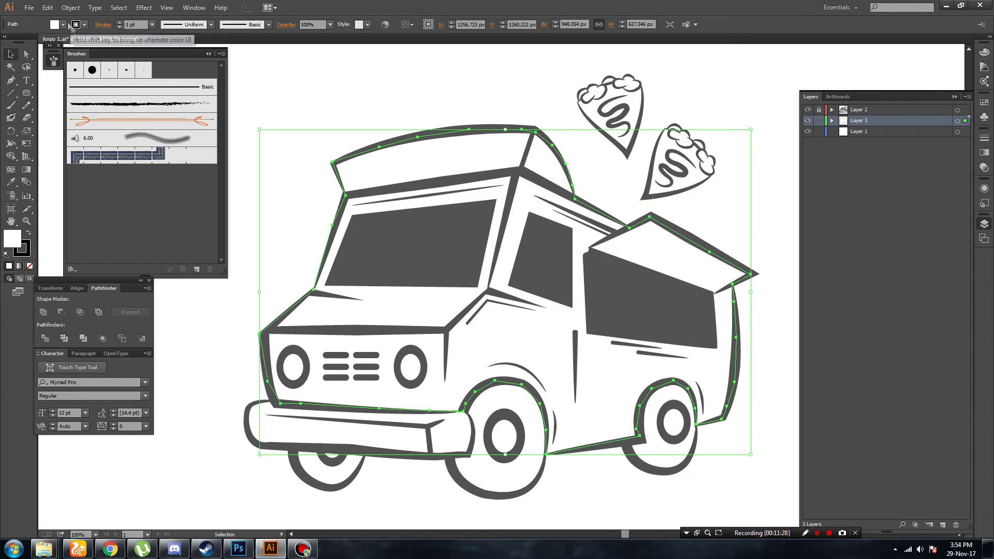
pyautogui.click(28, 234)
pyautogui.click(84, 24)
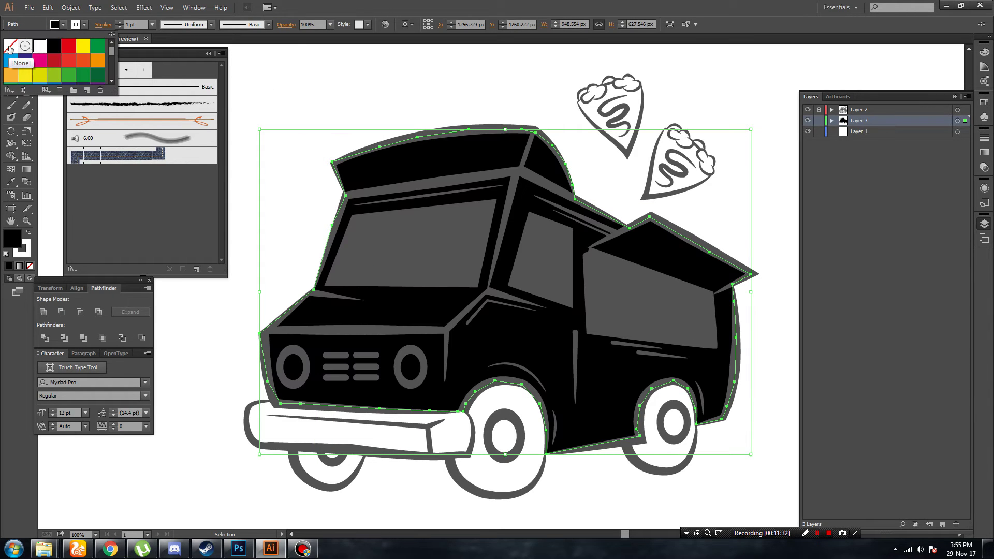
pyautogui.click(10, 46)
pyautogui.click(62, 24)
pyautogui.click(53, 75)
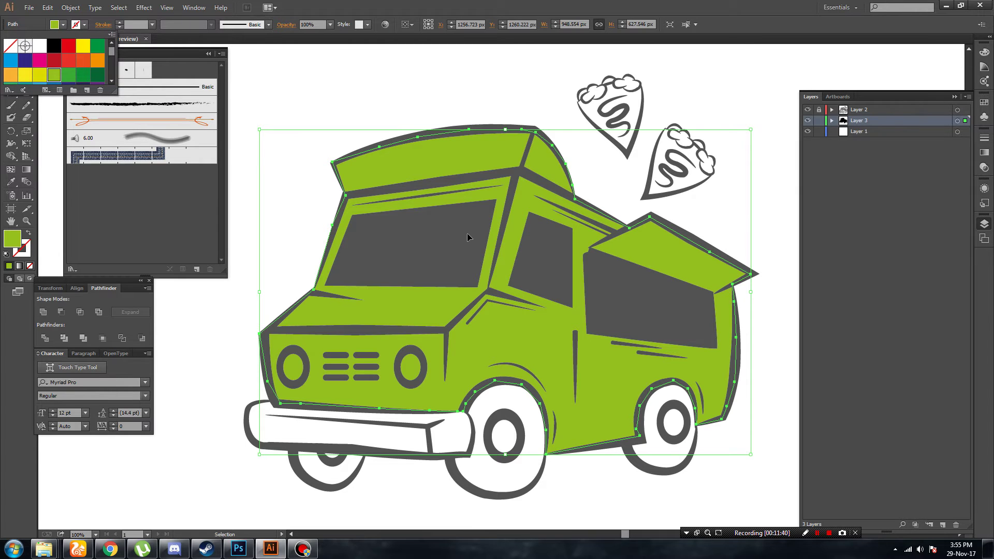
pyautogui.click(45, 78)
pyautogui.click(17, 240)
# Set the truck body fill to a lighter lime green in the Color Picker.
pyautogui.doubleClick(12, 239)
pyautogui.click(617, 312)
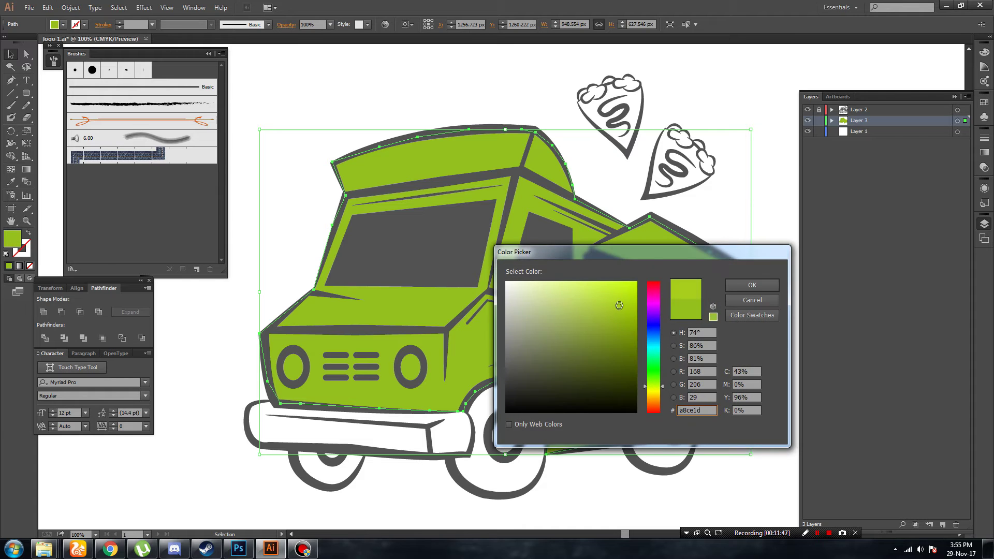
pyautogui.click(752, 284)
pyautogui.click(778, 166)
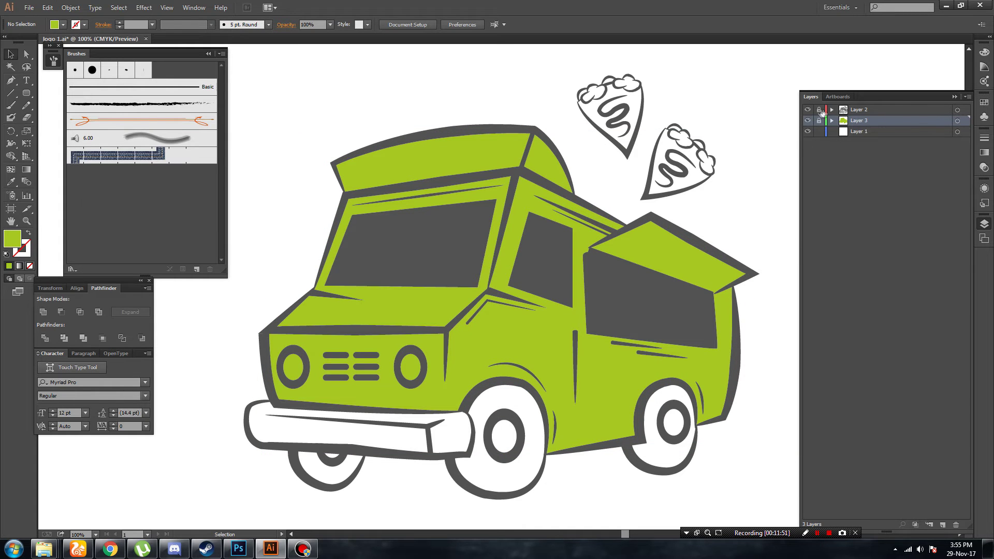
# Recolour all Layer 2 line art near-black (#161616).
pyautogui.click(958, 110)
pyautogui.click(62, 24)
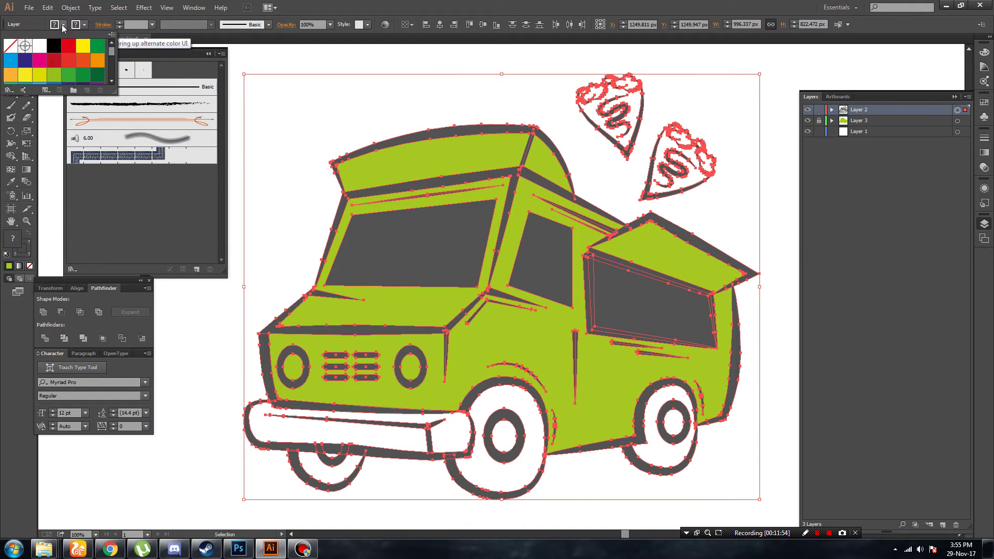
pyautogui.doubleClick(12, 239)
pyautogui.click(515, 403)
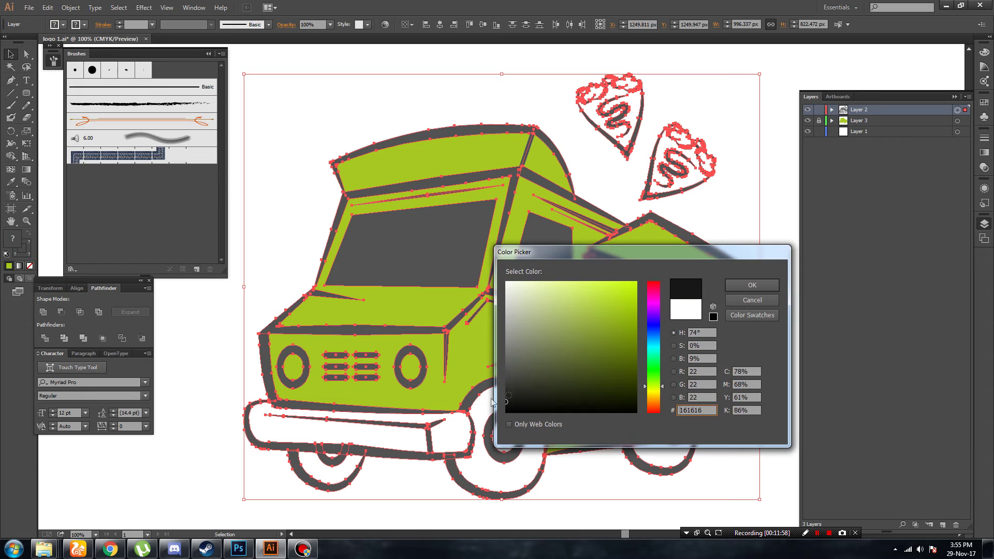
pyautogui.press('Return')
pyautogui.click(785, 119)
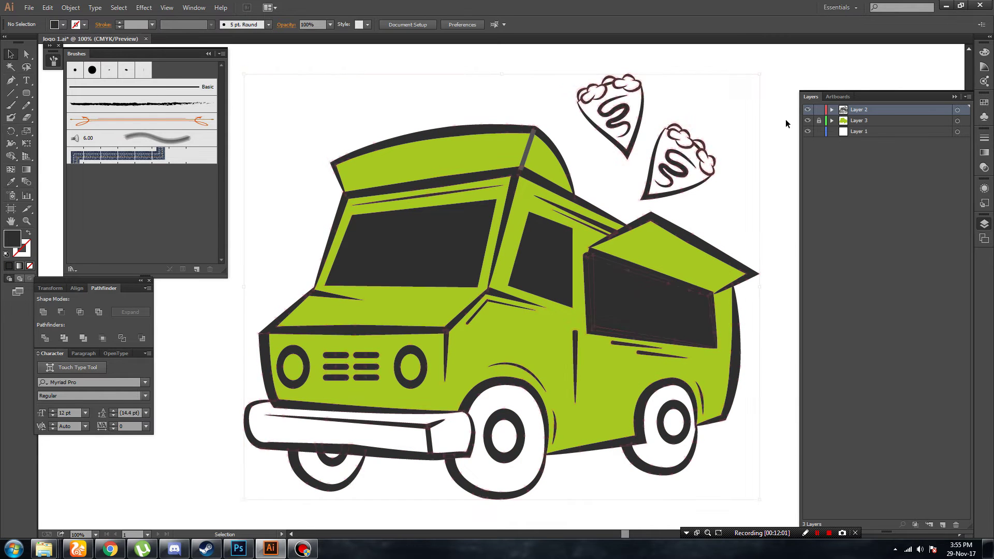
# Inspect swatch options for the windshield frame and the roof edge stroke.
pyautogui.click(475, 181)
pyautogui.click(62, 24)
pyautogui.doubleClick(97, 77)
pyautogui.press('Escape')
pyautogui.moveTo(134, 111); pyautogui.dragTo(205, 170)
pyautogui.click(532, 149)
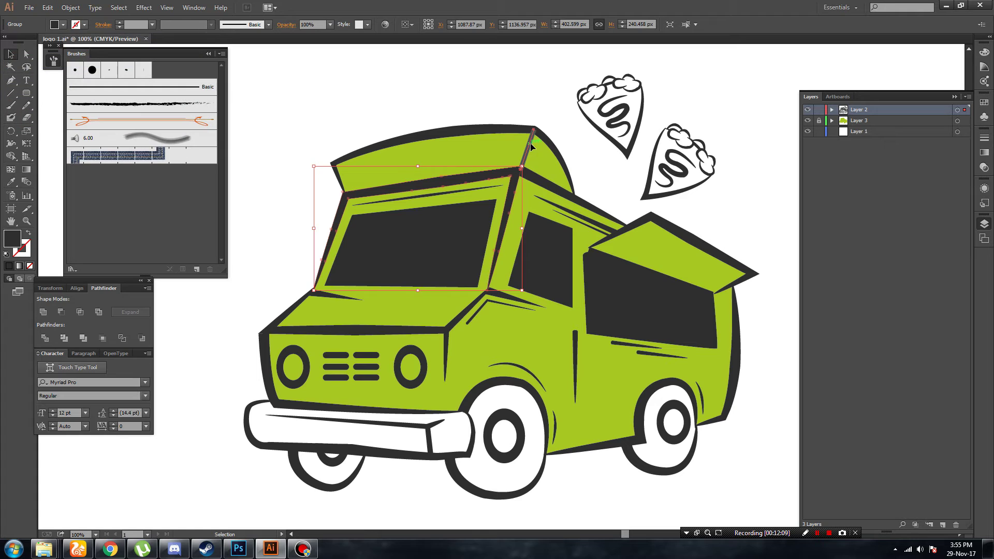
pyautogui.click(83, 24)
# Close the stroke swatch list and move the view down to the wheels.
pyautogui.moveTo(111, 81); pyautogui.dragTo(181, 161)
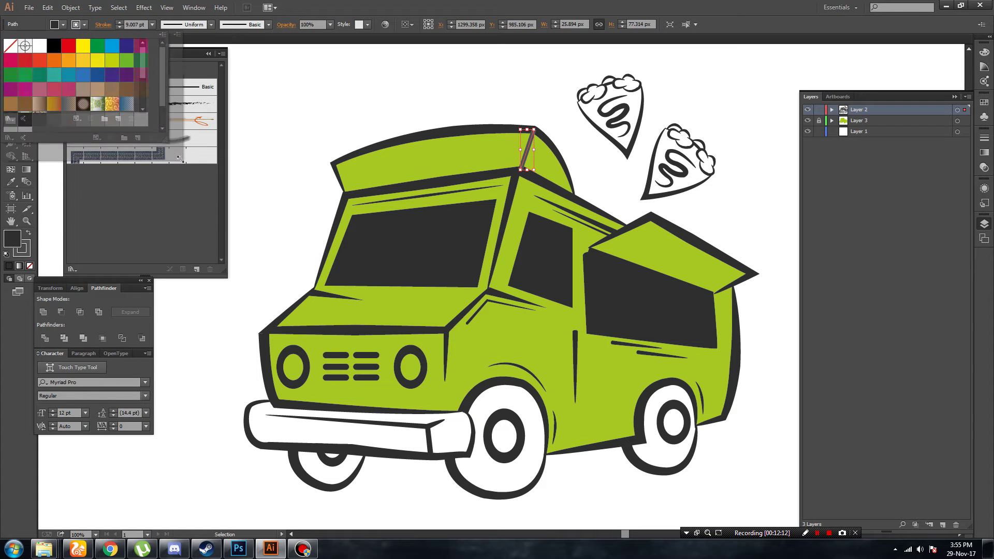
pyautogui.click(332, 121)
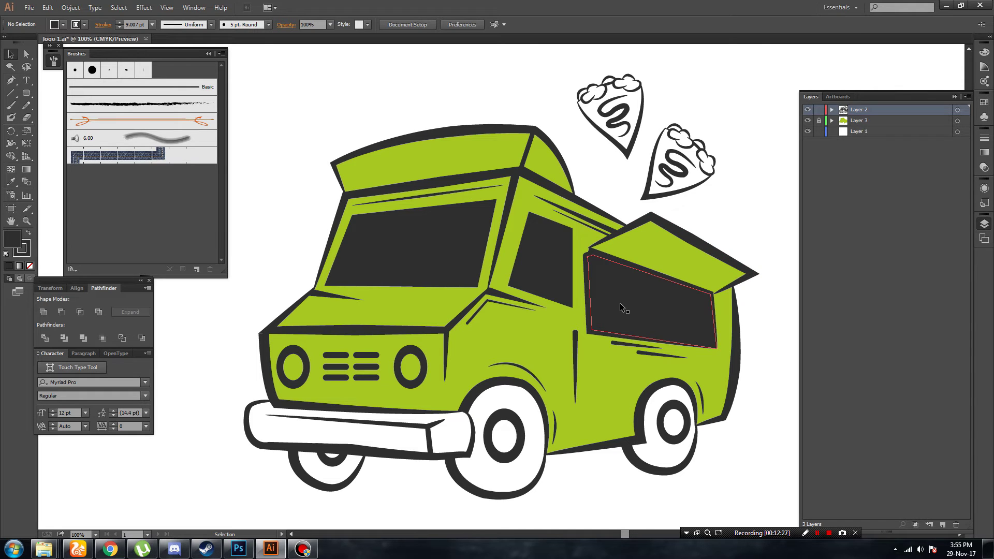
pyautogui.hotkey('ctrl', '-')
pyautogui.hotkey('ctrl', '-')
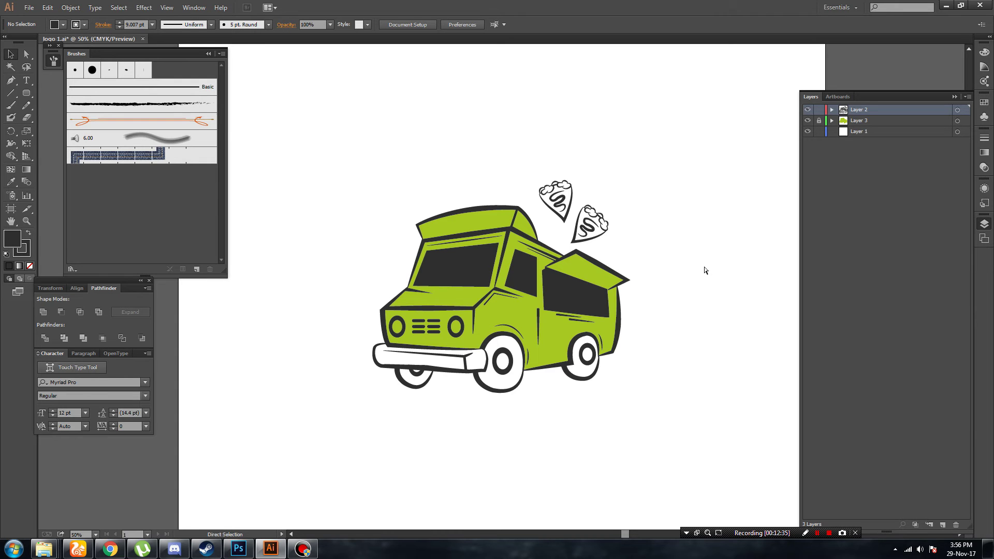
pyautogui.hotkey('ctrl', '+')
pyautogui.hotkey('ctrl', '+')
pyautogui.scroll(-1, 627, 304)
pyautogui.scroll(-2, 627, 305)
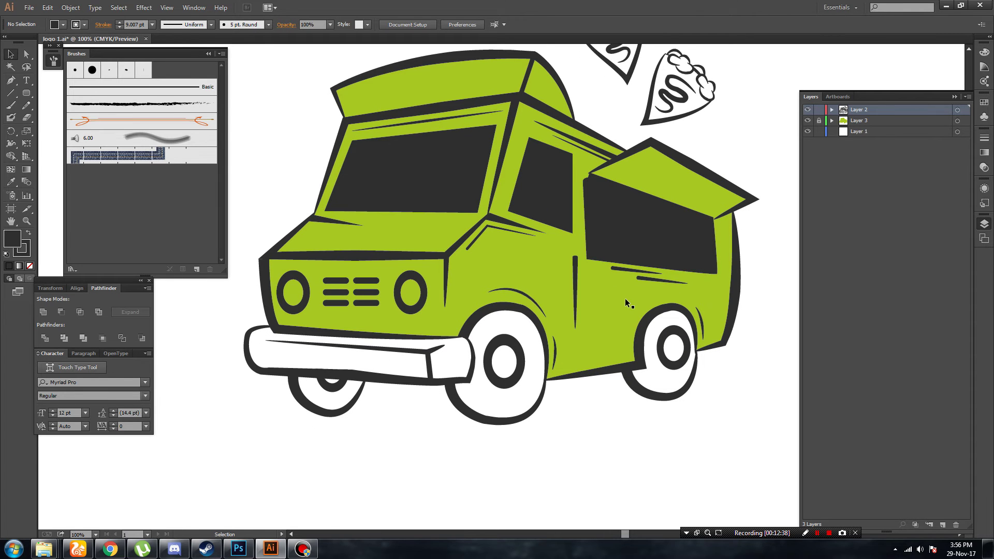
pyautogui.scroll(-2, 626, 304)
pyautogui.scroll(-2, 626, 305)
# Delete the small wheel arc and the front and rear hub circles.
pyautogui.hotkey('ctrl', '+')
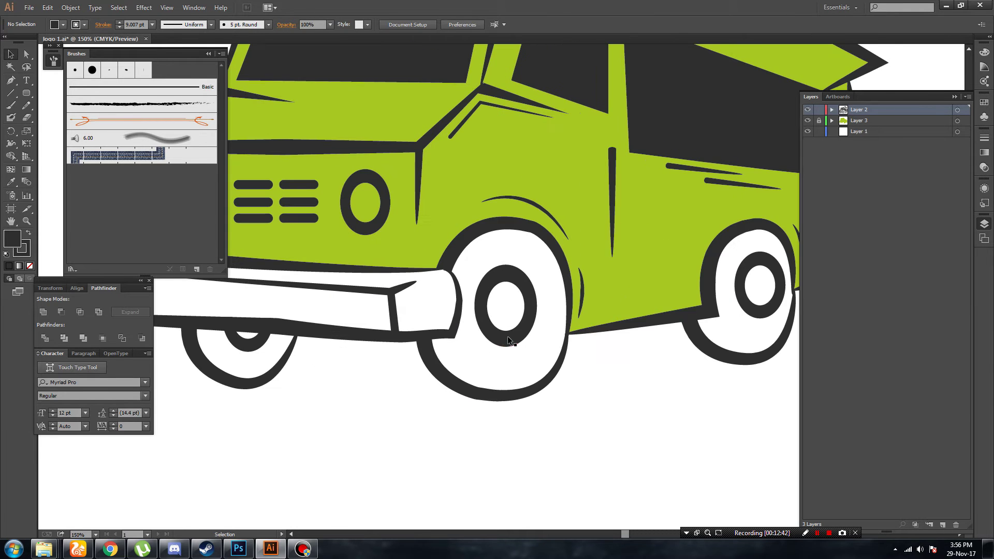
pyautogui.click(508, 337)
pyautogui.press('Delete')
pyautogui.click(496, 346)
pyautogui.press('Delete')
pyautogui.click(759, 316)
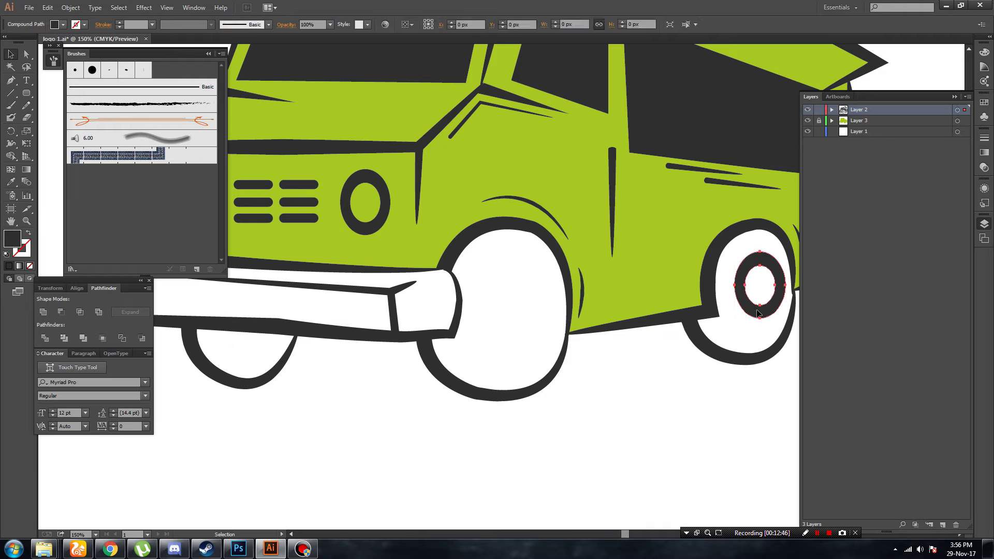
pyautogui.press('Delete')
pyautogui.click(10, 80)
pyautogui.scroll(1, 743, 241)
# Lock Layer 2 and begin tracing the front tyre down its left side with the Pen.
pyautogui.click(819, 109)
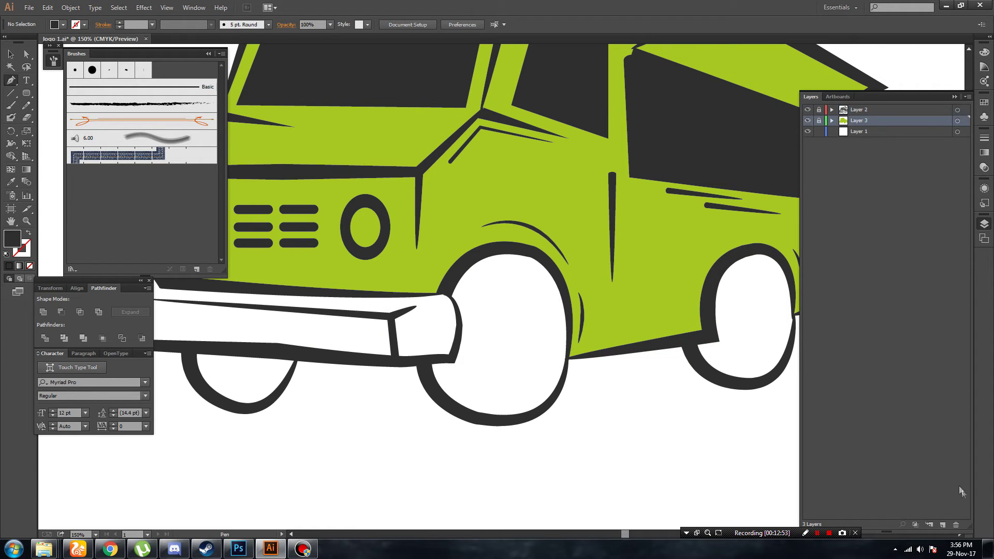
pyautogui.click(473, 256)
pyautogui.click(449, 282)
pyautogui.click(452, 299)
pyautogui.click(460, 321)
pyautogui.click(450, 404)
pyautogui.click(491, 423)
# Trace the front tyre's right side and top, closing the path.
pyautogui.click(525, 418)
pyautogui.click(553, 403)
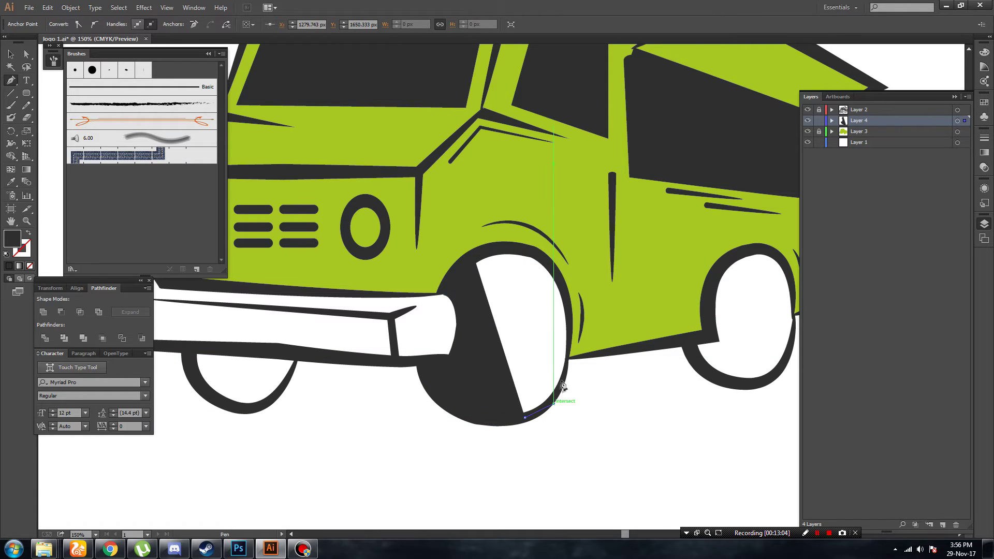
pyautogui.click(561, 376)
pyautogui.click(568, 353)
pyautogui.click(571, 319)
pyautogui.click(549, 254)
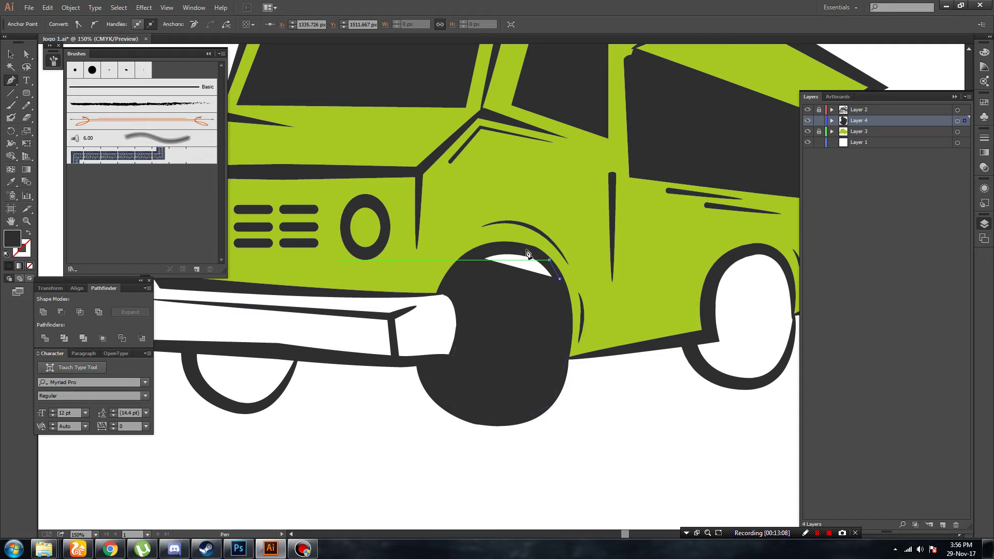
pyautogui.click(512, 244)
pyautogui.click(474, 256)
# Fill the front tyre with a dark grey swatch.
pyautogui.press('v')
pyautogui.click(58, 24)
pyautogui.click(69, 60)
pyautogui.click(69, 105)
pyautogui.press('Escape')
pyautogui.click(668, 442)
pyautogui.scroll(1, 662, 427)
pyautogui.scroll(1, 662, 427)
# Trace the rear tyre's left edge with the Pen tool.
pyautogui.press('p')
pyautogui.click(715, 303)
pyautogui.click(707, 329)
pyautogui.click(707, 357)
pyautogui.click(692, 364)
pyautogui.click(696, 386)
pyautogui.click(724, 402)
# Trace the rear tyre's lower-right edge and top, closing the shape.
pyautogui.click(763, 407)
pyautogui.click(790, 384)
pyautogui.click(795, 356)
pyautogui.click(793, 334)
pyautogui.click(784, 290)
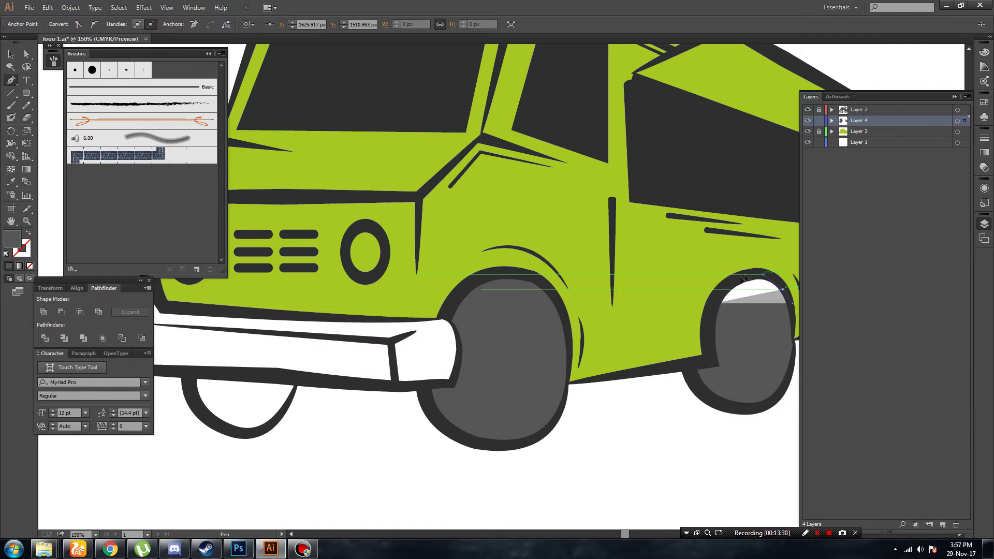
pyautogui.click(761, 275)
pyautogui.click(742, 275)
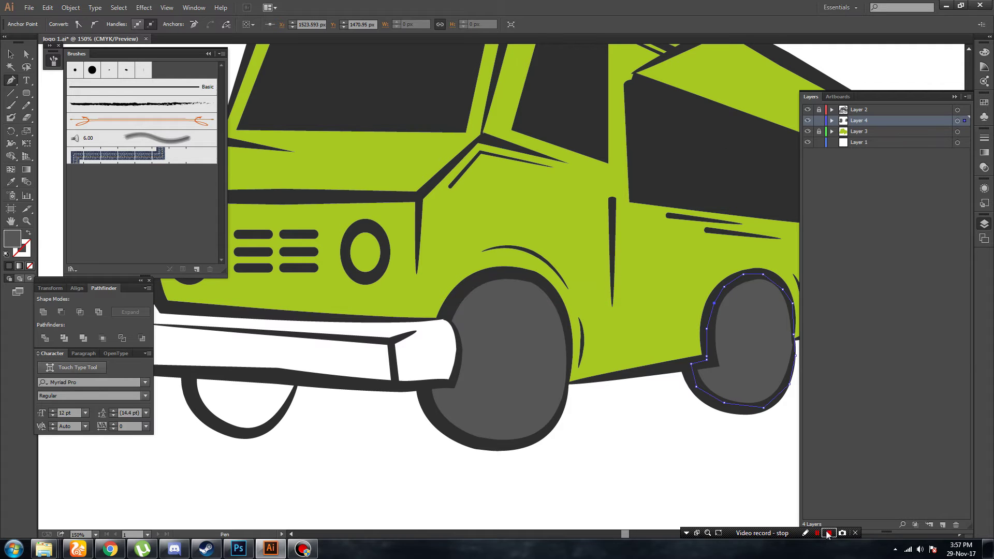
pyautogui.press('v')
pyautogui.click(658, 415)
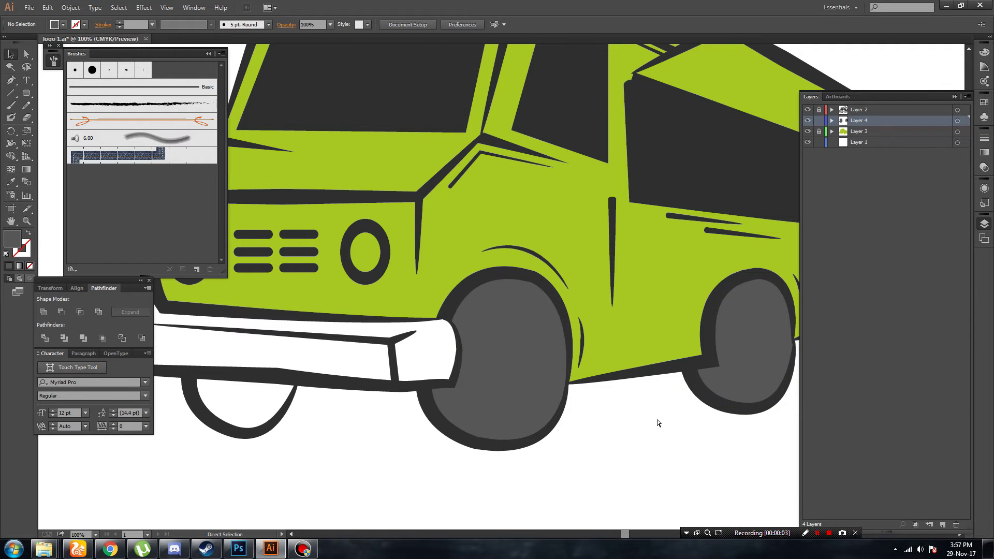
# Trace and close the tyre shape under the bumper.
pyautogui.hotkey('ctrl', '-')
pyautogui.hotkey('ctrl', '-')
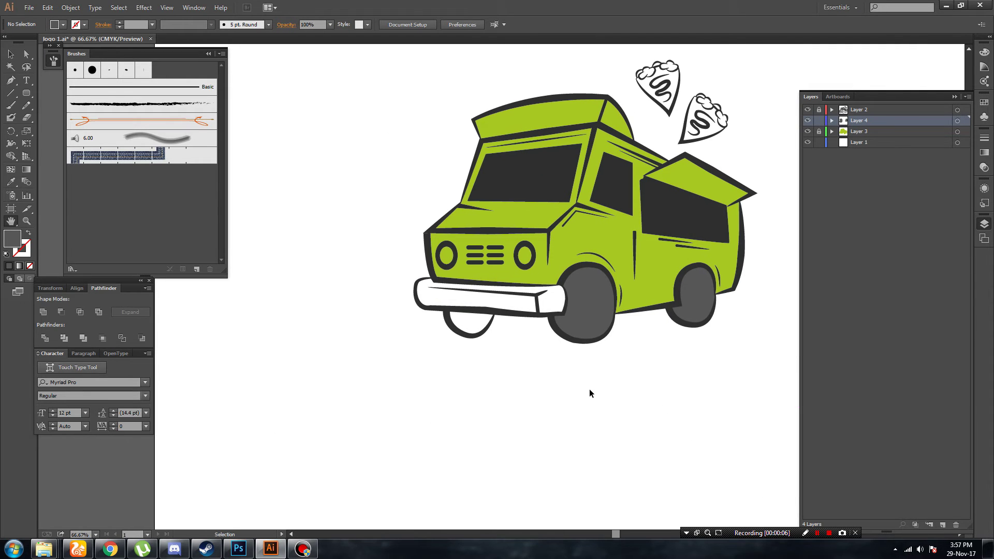
pyautogui.hotkey('ctrl', '+')
pyautogui.hotkey('ctrl', '+')
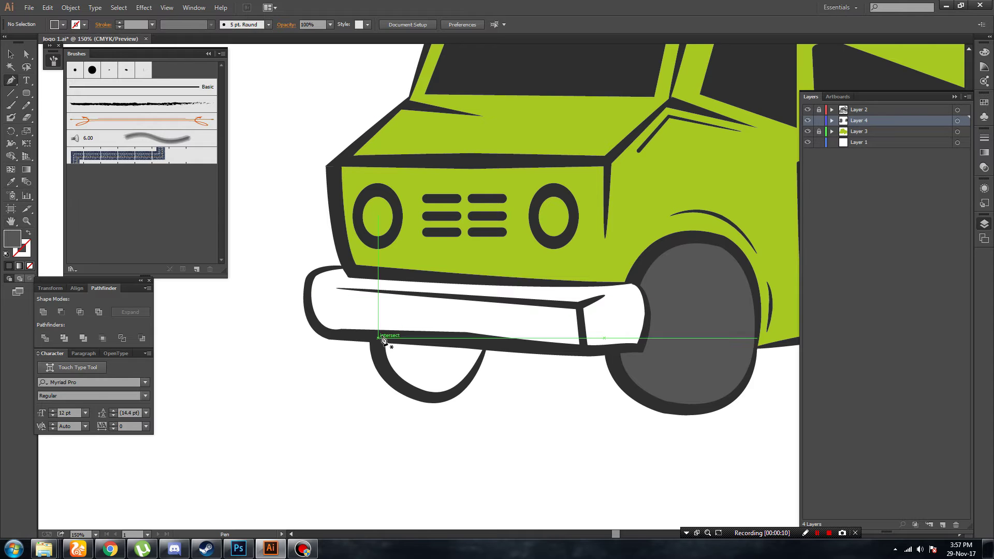
pyautogui.click(484, 357)
pyautogui.click(468, 378)
pyautogui.click(441, 398)
pyautogui.click(408, 392)
pyautogui.click(387, 377)
pyautogui.click(378, 348)
pyautogui.press('v')
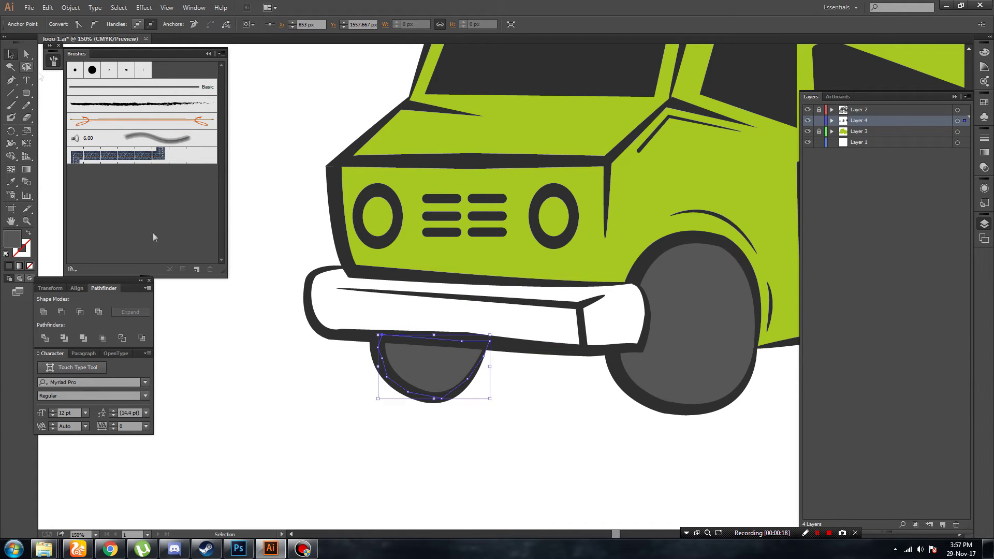
pyautogui.click(283, 402)
pyautogui.hotkey('ctrl', '-')
pyautogui.moveTo(404, 353)
pyautogui.mouseDown()
pyautogui.moveTo(405, 378)
pyautogui.moveTo(488, 355)
pyautogui.mouseUp()
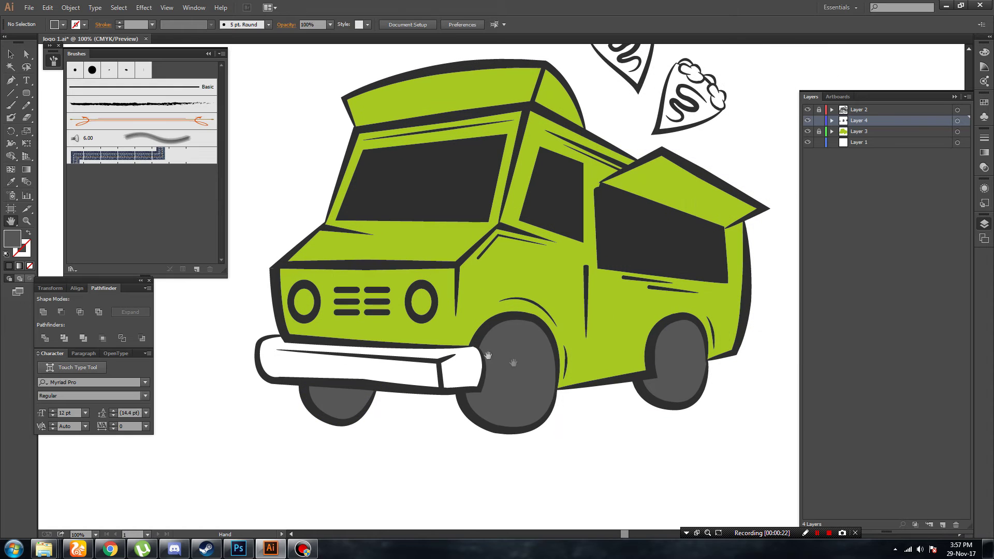
# Save the logo file and add a new layer for the wheel hubs.
pyautogui.hotkey('ctrl', 's')
pyautogui.click(690, 361)
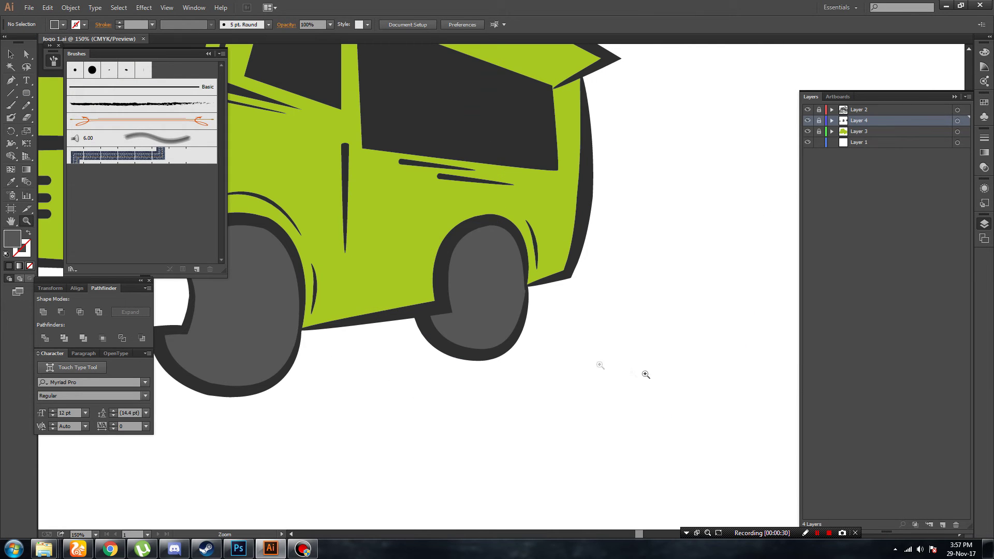
pyautogui.click(942, 525)
pyautogui.scroll(2, 586, 284)
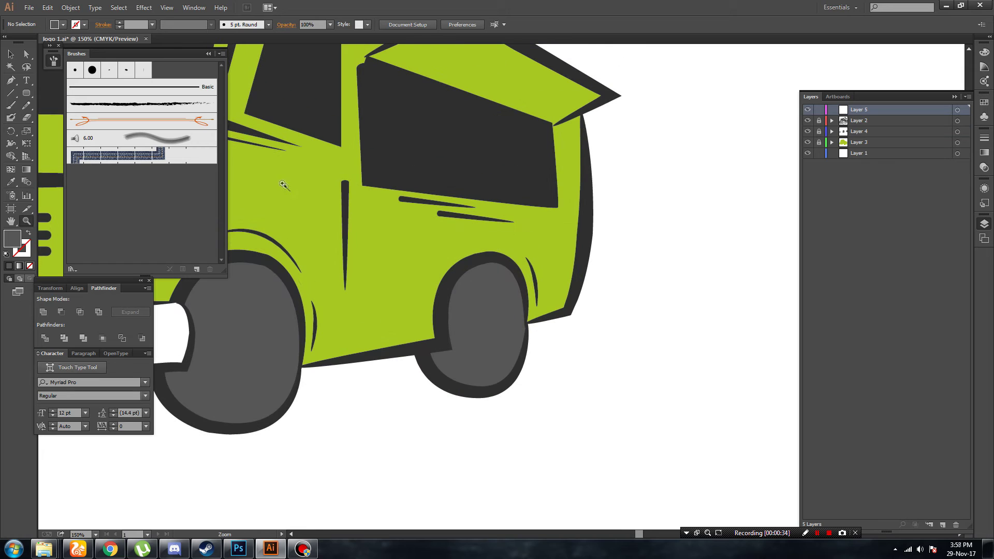
pyautogui.moveTo(507, 354); pyautogui.dragTo(444, 255)
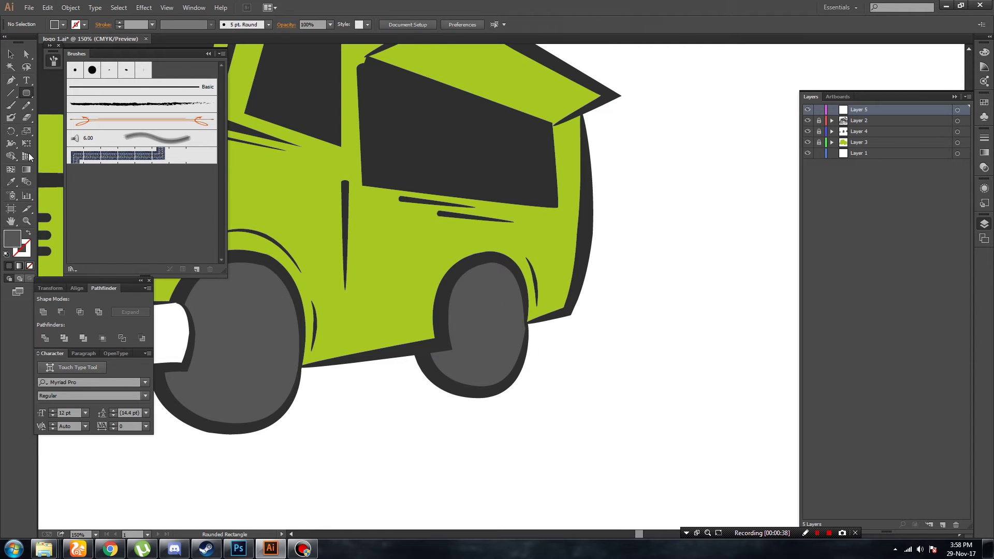
# Draw a white-filled oval over the rear wheel.
pyautogui.moveTo(26, 92); pyautogui.dragTo(57, 115)
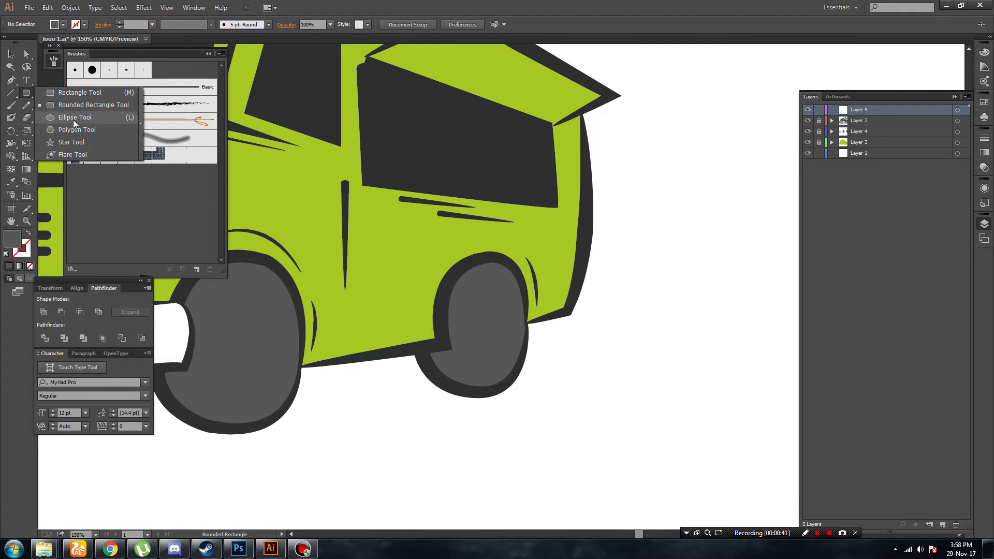
pyautogui.moveTo(465, 284); pyautogui.dragTo(514, 357)
pyautogui.click(11, 58)
pyautogui.click(62, 24)
pyautogui.click(25, 35)
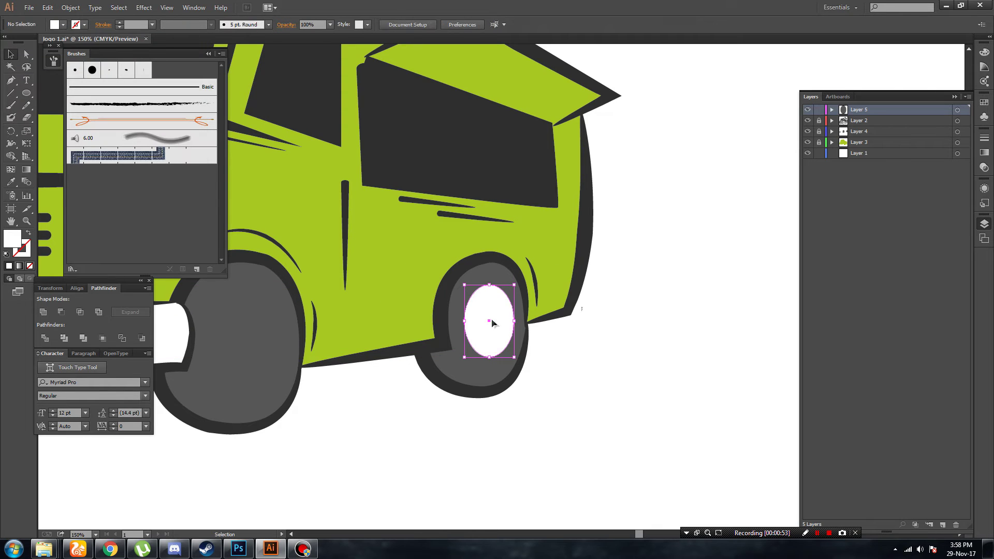
# Cut a smaller inner oval out of the white hub with Minus Front.
pyautogui.moveTo(510, 296); pyautogui.dragTo(492, 328)
pyautogui.press('i')
pyautogui.click(570, 290)
pyautogui.press('v')
pyautogui.click(491, 375)
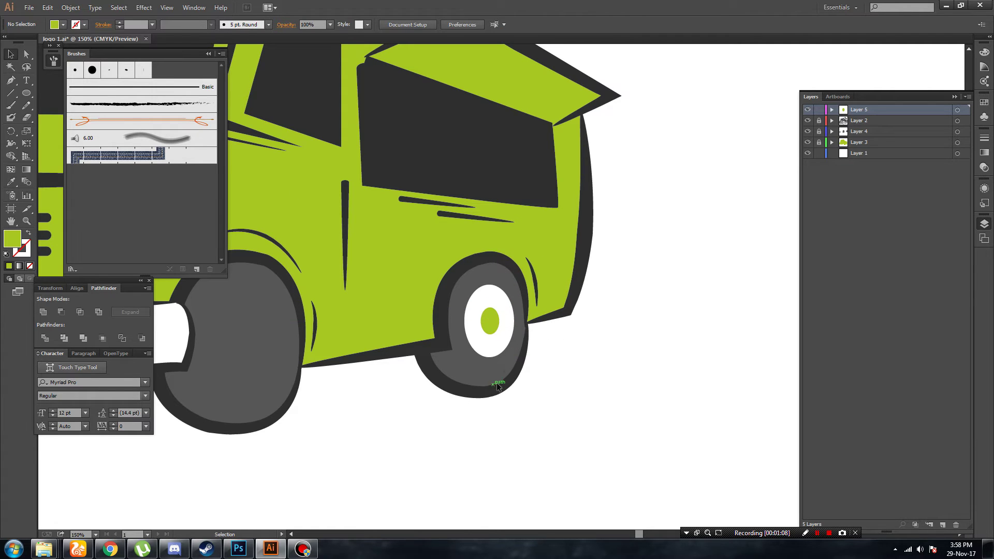
pyautogui.click(497, 320)
pyautogui.keyDown('shift'); pyautogui.click(506, 325); pyautogui.keyUp('shift')
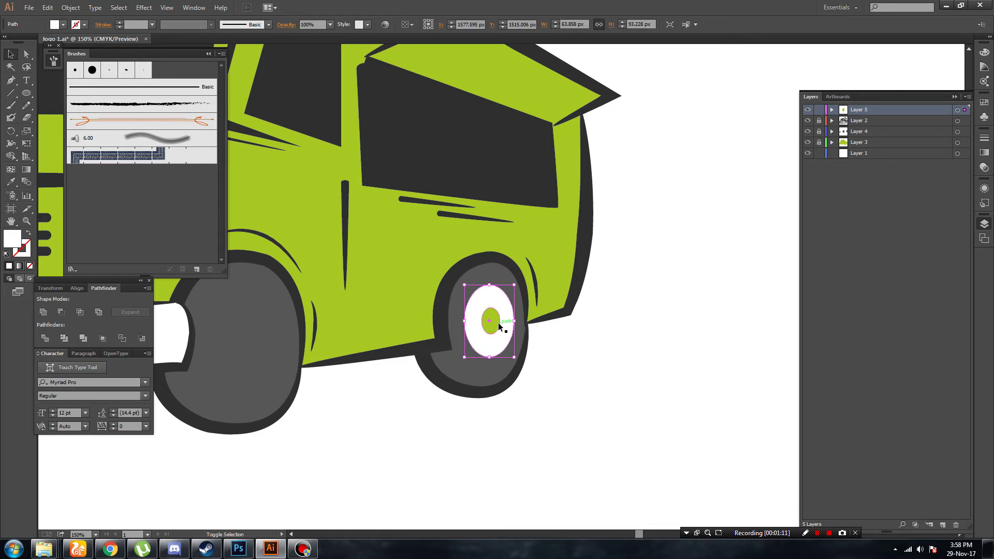
pyautogui.click(61, 315)
pyautogui.click(478, 421)
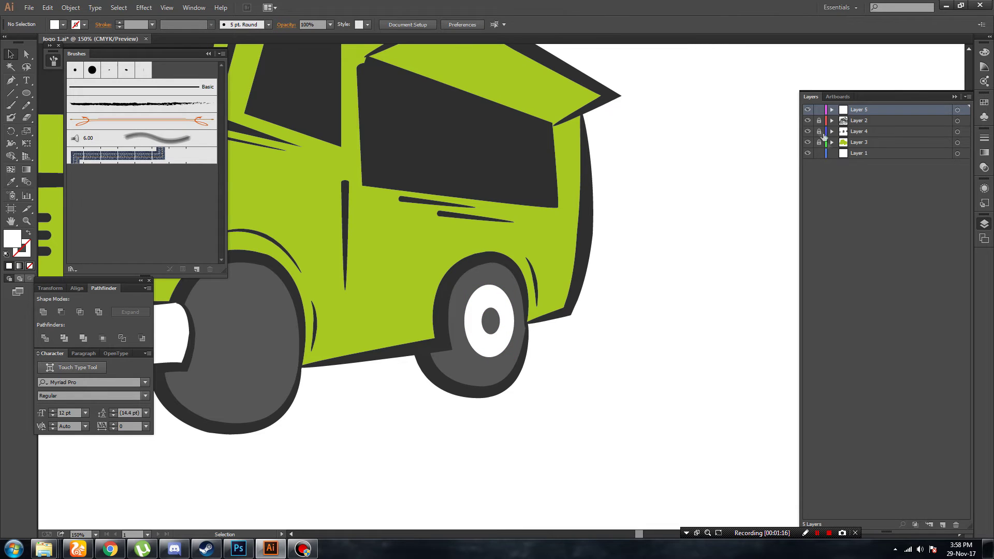
# Recolour the Layer 4 tyres with the dark window colour via Eyedropper.
pyautogui.click(958, 131)
pyautogui.press('i')
pyautogui.click(492, 168)
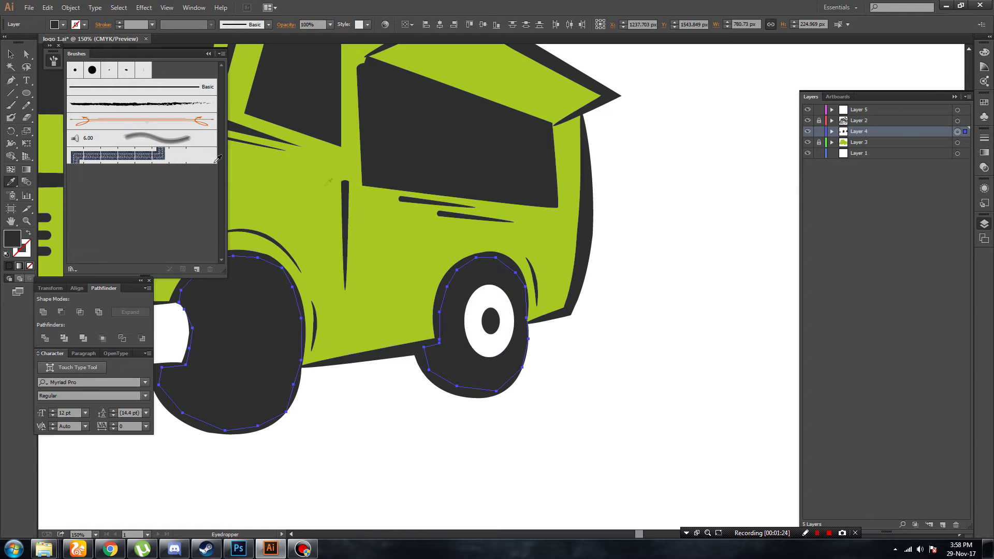
pyautogui.click(521, 431)
# Give the rear wheel hub a light grey fill.
pyautogui.click(474, 321)
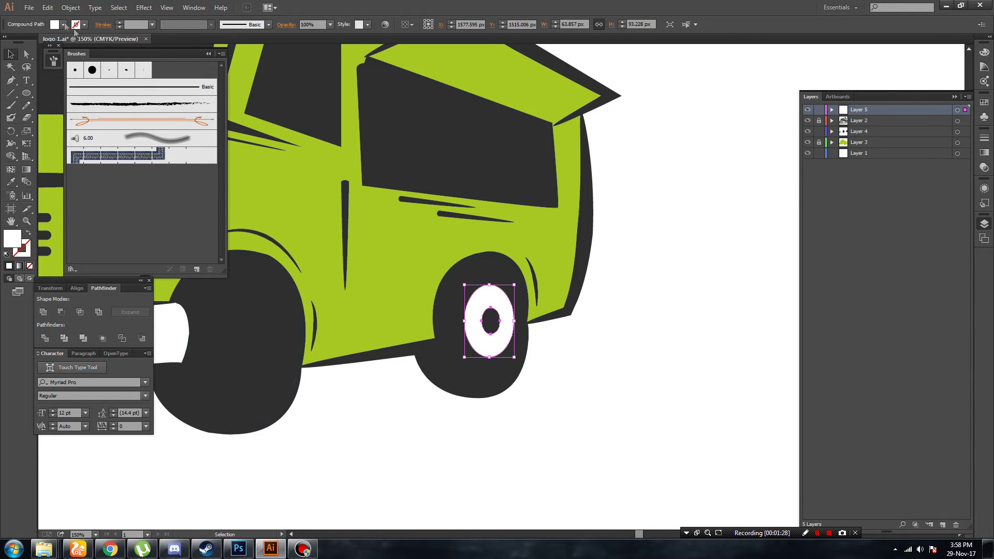
pyautogui.click(62, 24)
pyautogui.click(97, 105)
pyautogui.click(155, 105)
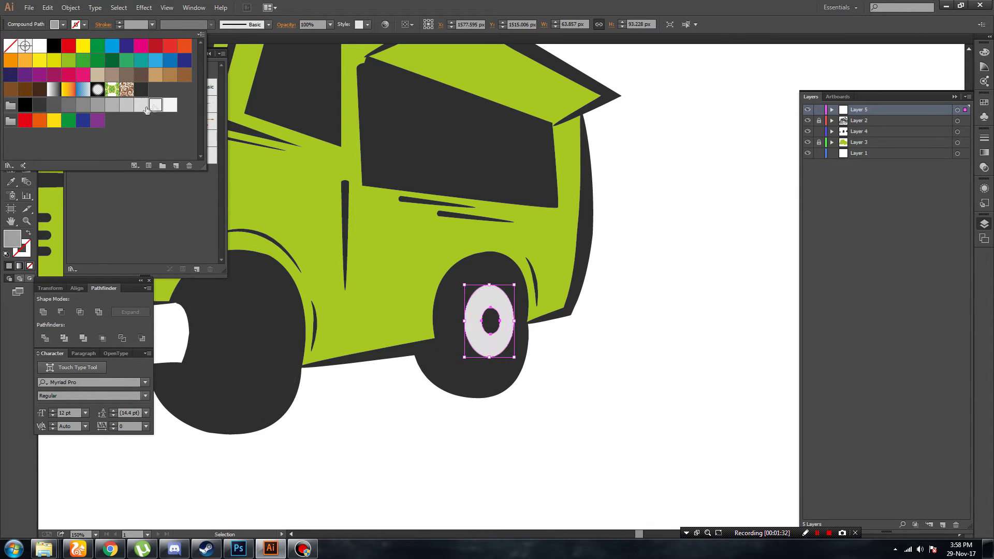
pyautogui.click(599, 294)
pyautogui.hotkey('ctrl', '-')
pyautogui.hotkey('ctrl', '-')
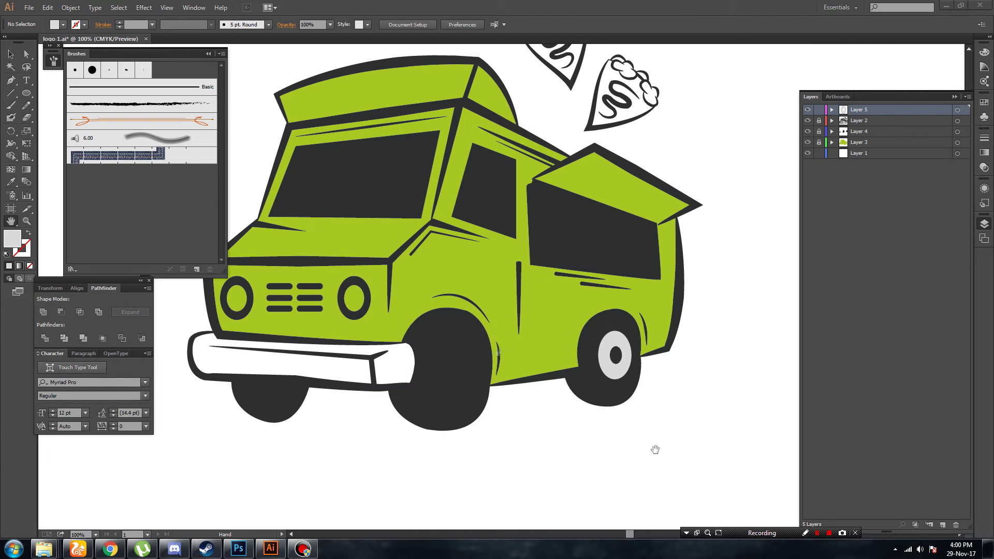
# Copy the light grey hub onto the front wheel and the far-left wheel.
pyautogui.click(11, 54)
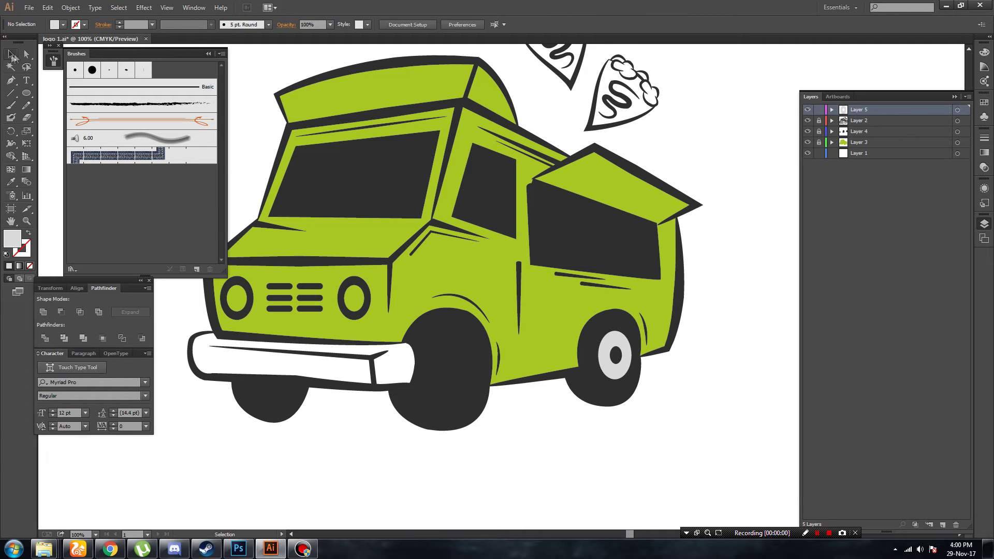
pyautogui.moveTo(613, 371)
pyautogui.mouseDown()
pyautogui.moveTo(521, 305)
pyautogui.moveTo(468, 395)
pyautogui.mouseUp()
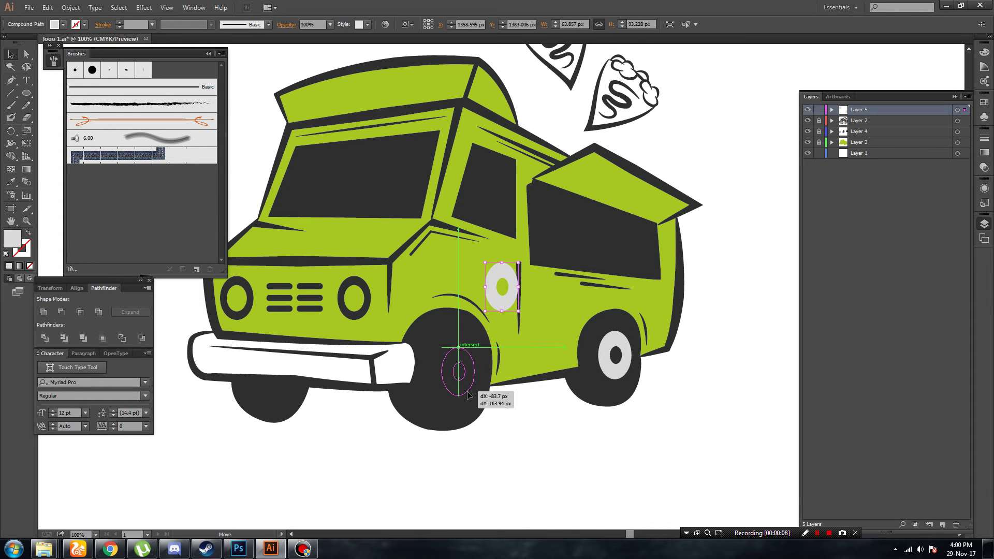
pyautogui.moveTo(467, 395); pyautogui.dragTo(464, 390)
pyautogui.click(522, 424)
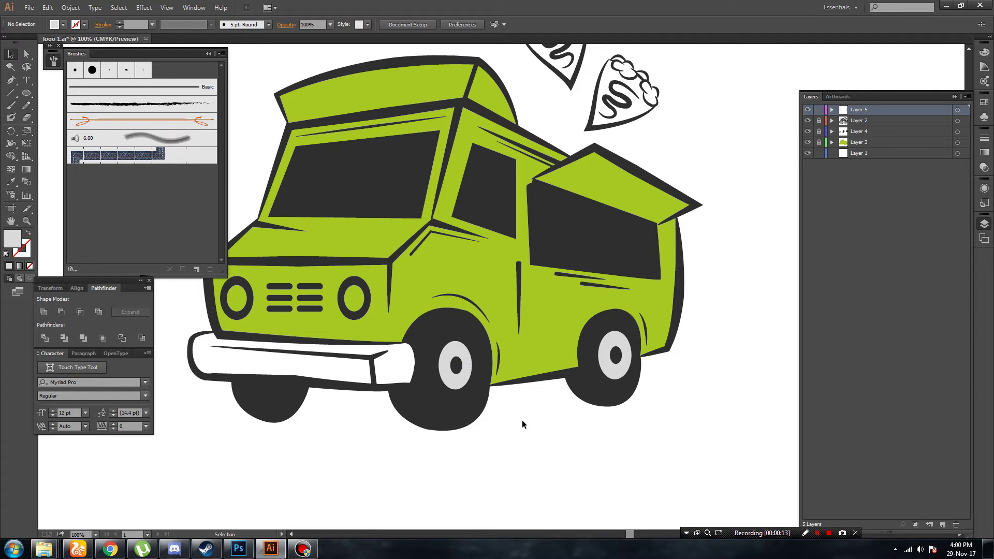
pyautogui.click(466, 387)
pyautogui.moveTo(460, 341); pyautogui.dragTo(280, 347)
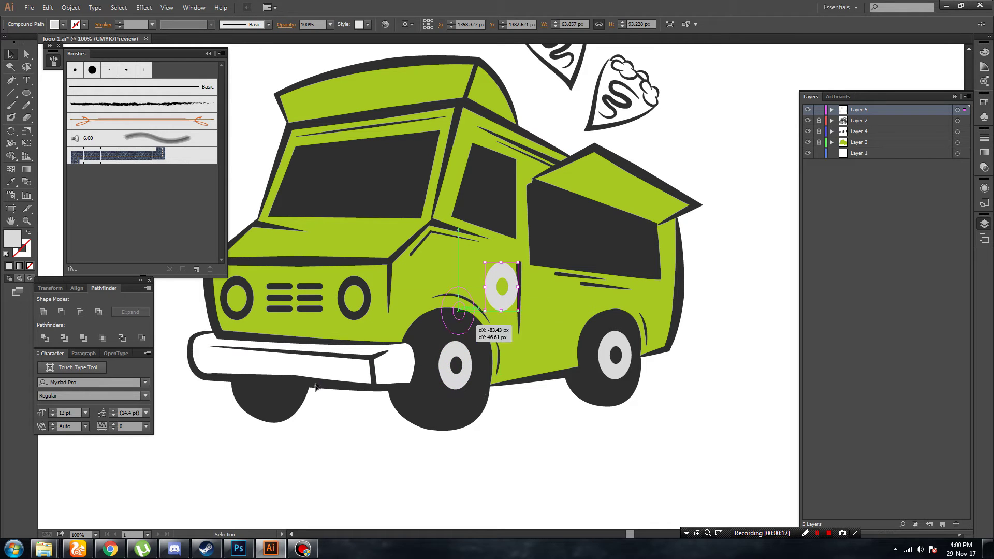
pyautogui.click(327, 414)
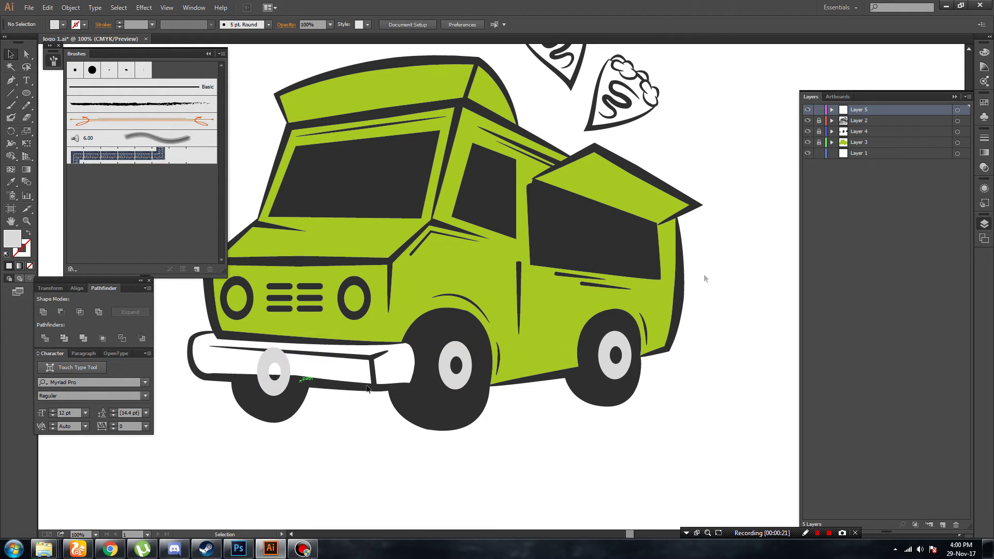
# Trim the far-left hub behind the bumper using Shape Builder.
pyautogui.click(337, 373)
pyautogui.keyDown('shift'); pyautogui.click(274, 381); pyautogui.keyUp('shift')
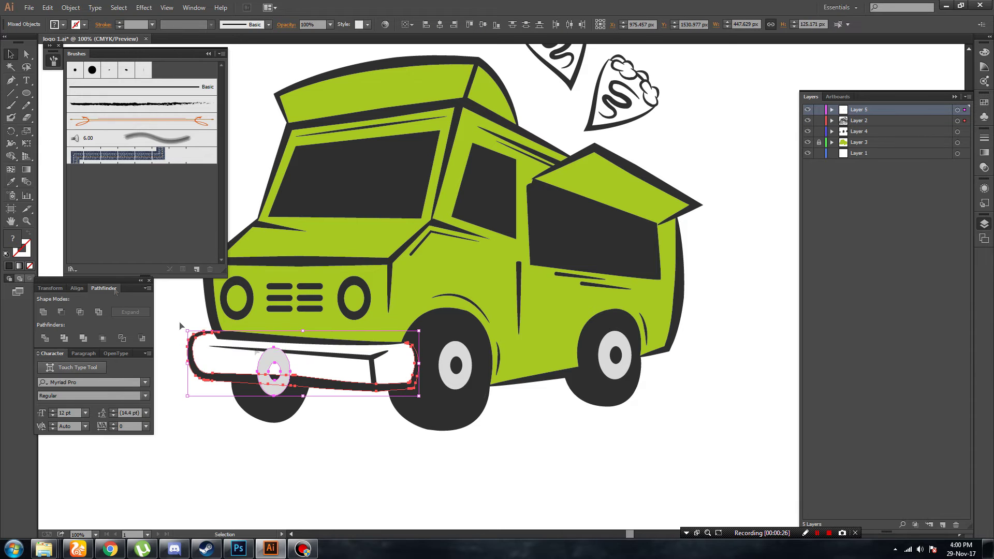
pyautogui.click(11, 156)
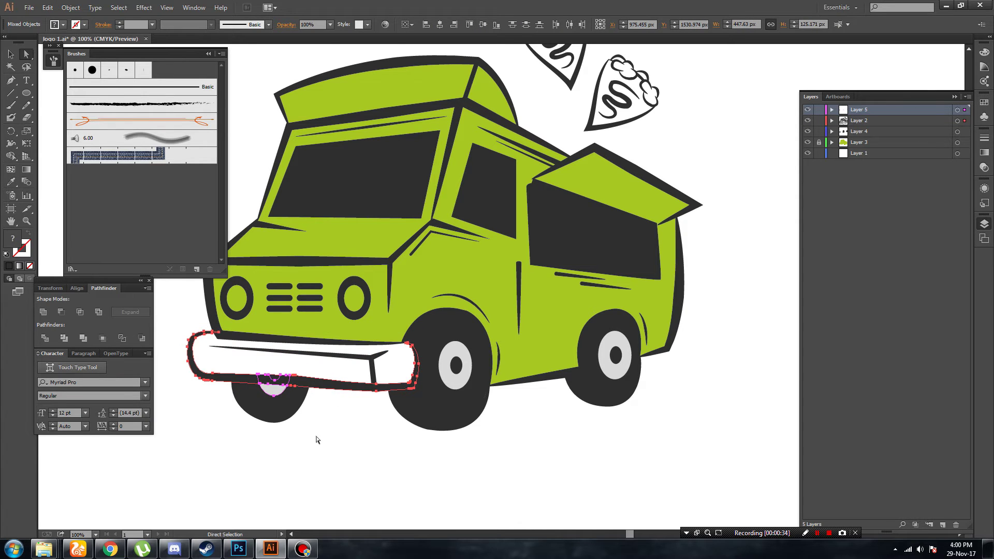
pyautogui.keyDown('ctrl'); pyautogui.click(278, 381); pyautogui.keyUp('ctrl')
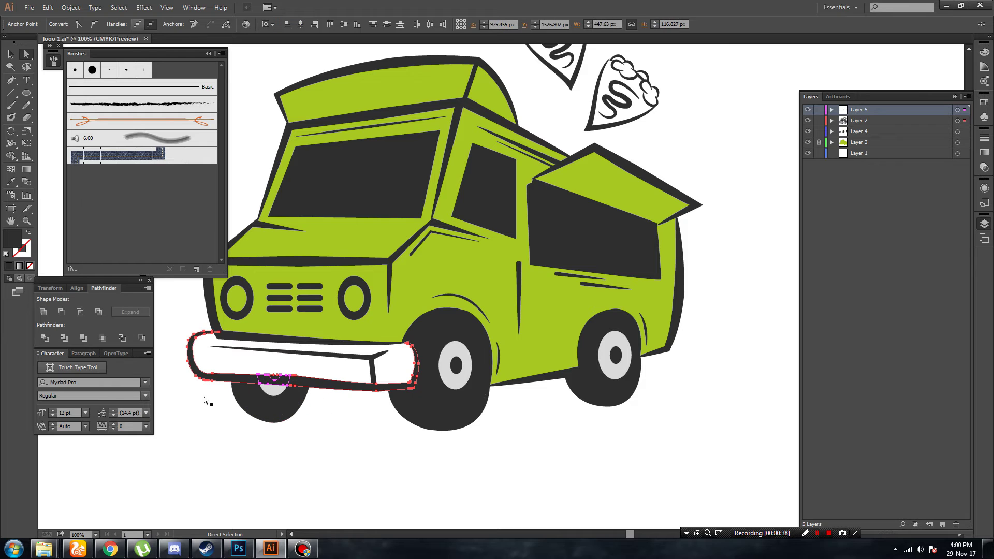
pyautogui.click(344, 458)
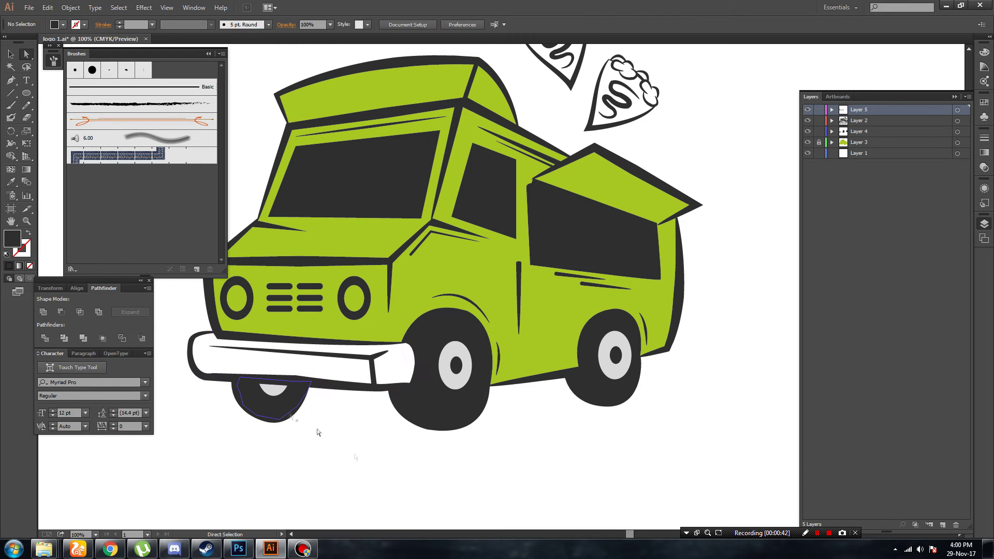
# Change all three wheel hubs from light grey to a mid grey swatch.
pyautogui.hotkey('ctrl', '-')
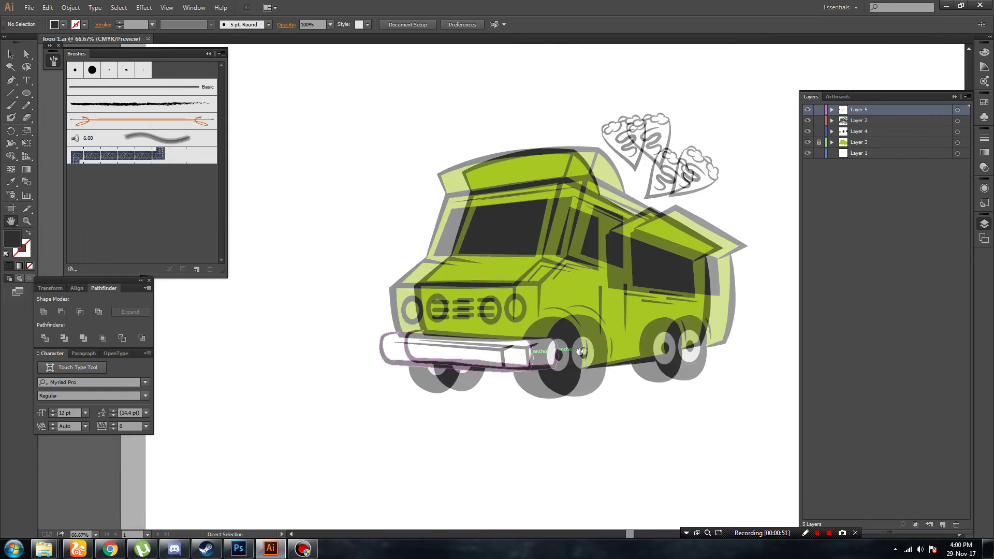
pyautogui.hotkey('ctrl', '+')
pyautogui.hotkey('ctrl', '+')
pyautogui.moveTo(505, 317)
pyautogui.mouseDown()
pyautogui.moveTo(376, 299)
pyautogui.moveTo(335, 263)
pyautogui.mouseUp()
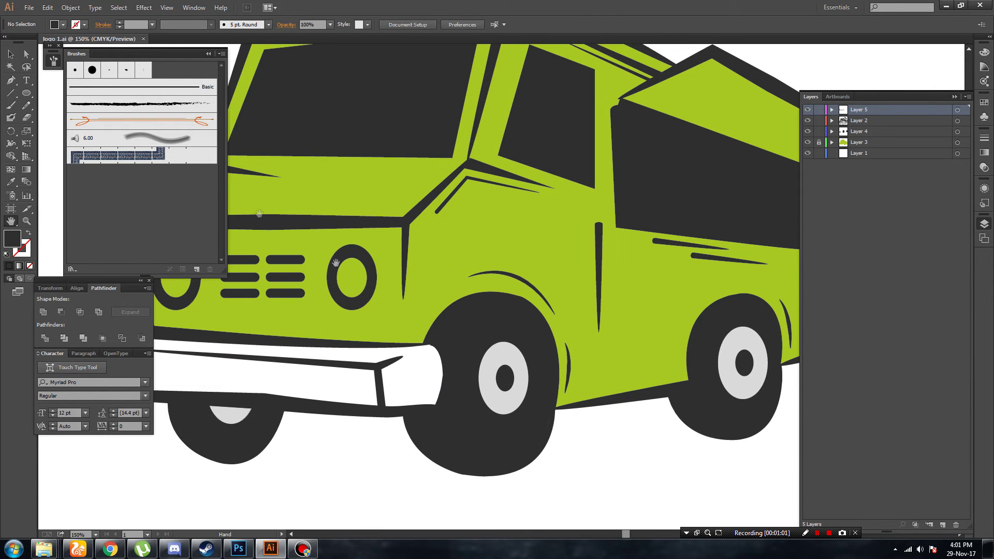
pyautogui.click(729, 363)
pyautogui.keyDown('shift'); pyautogui.click(495, 393); pyautogui.keyUp('shift')
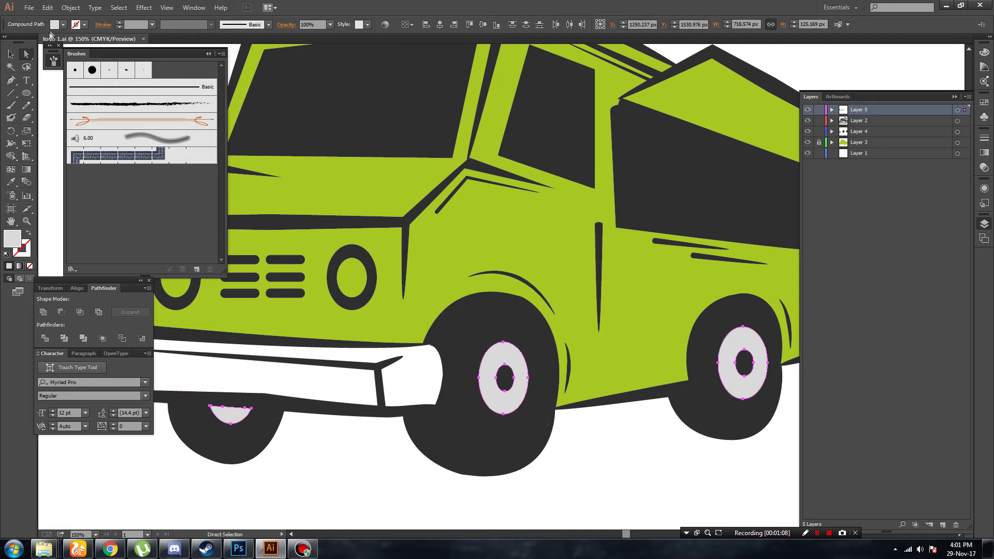
pyautogui.click(63, 24)
pyautogui.click(98, 106)
pyautogui.click(628, 451)
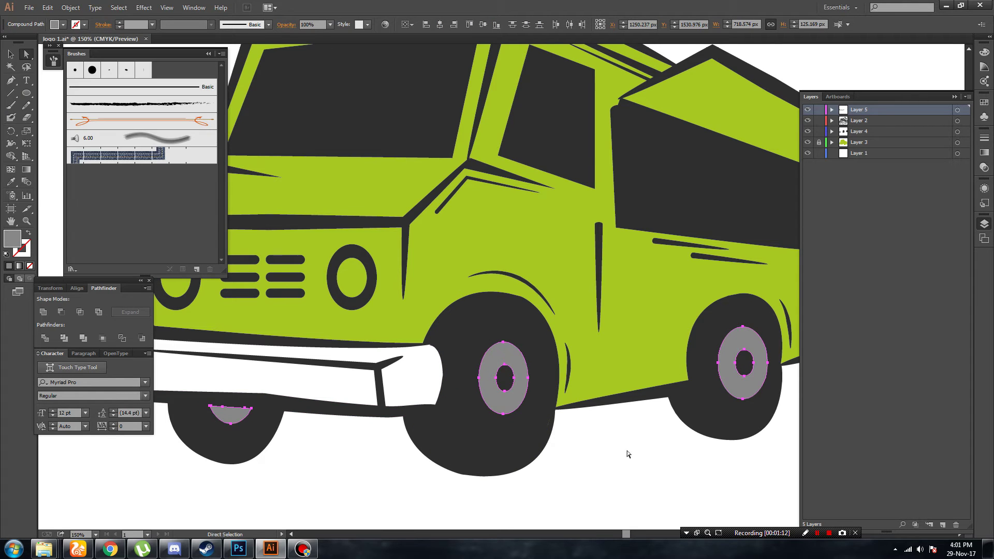
pyautogui.hotkey('ctrl', '-')
pyautogui.hotkey('ctrl', '-')
pyautogui.hotkey('ctrl', '+')
pyautogui.hotkey('ctrl', '+')
pyautogui.moveTo(329, 403); pyautogui.dragTo(357, 416)
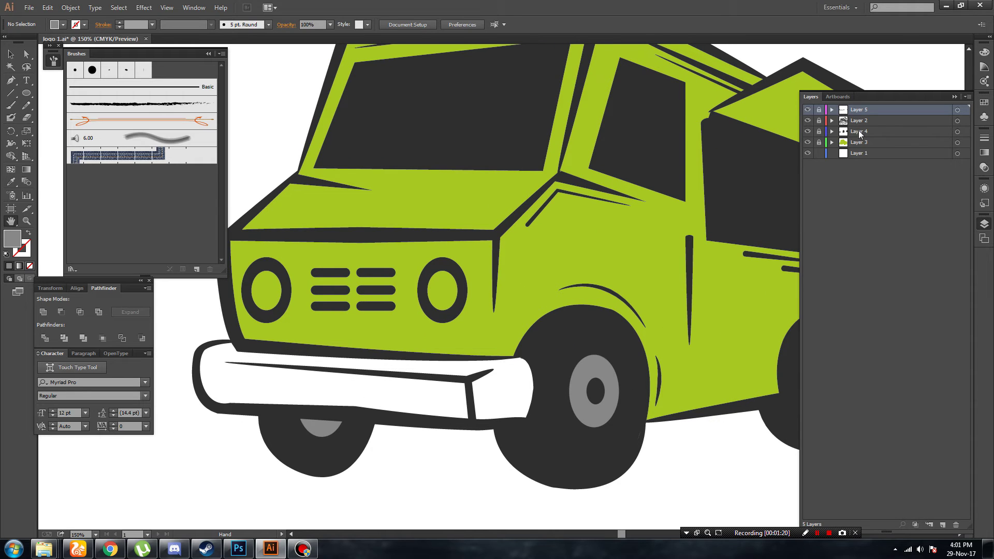
# On Layer 4, trace the bumper's top-left corner, left edge and bottom edge.
pyautogui.click(858, 131)
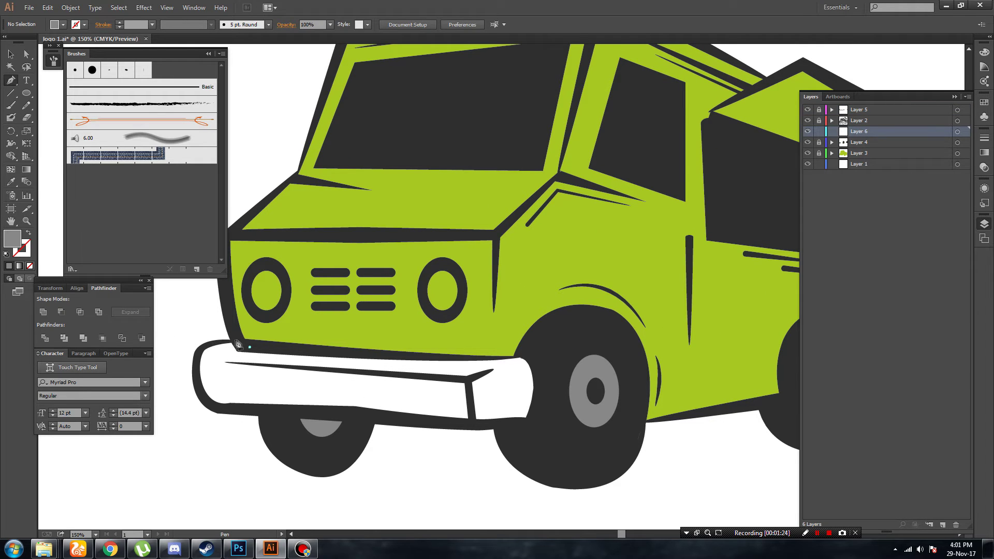
pyautogui.moveTo(235, 341); pyautogui.dragTo(223, 345)
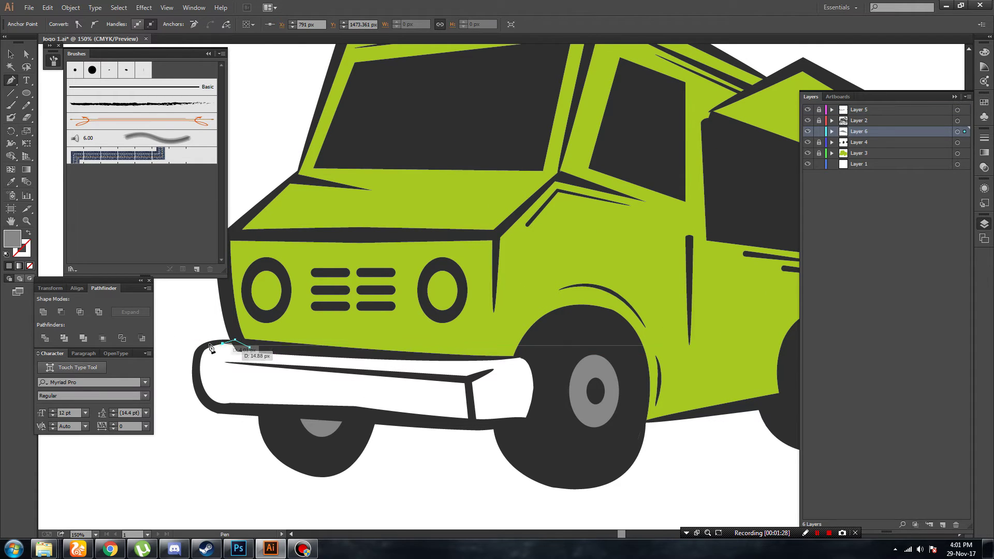
pyautogui.click(198, 378)
pyautogui.click(203, 397)
pyautogui.click(228, 412)
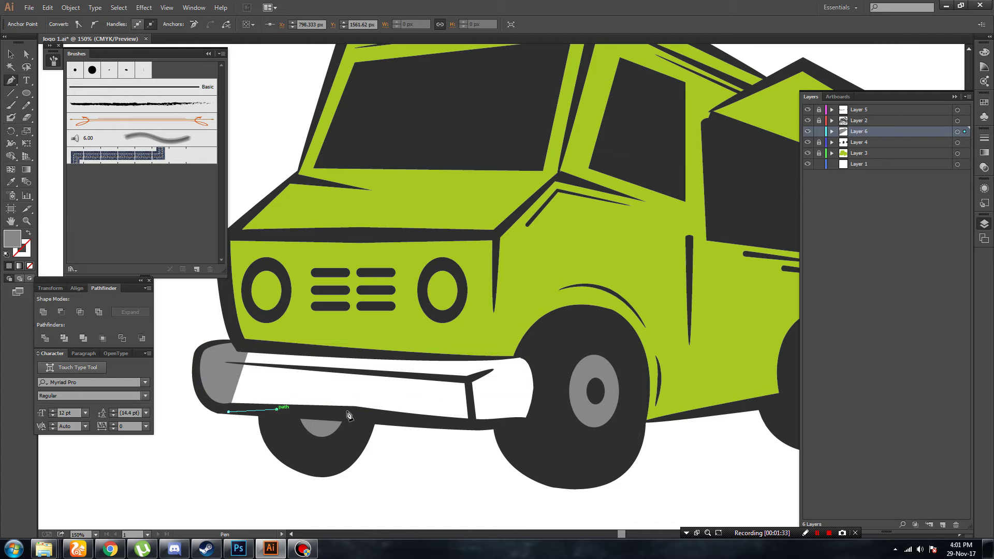
pyautogui.click(276, 410)
pyautogui.click(354, 412)
pyautogui.click(424, 422)
pyautogui.click(485, 425)
# Trace around the bumper's right end and back along its top edge.
pyautogui.click(522, 422)
pyautogui.click(540, 417)
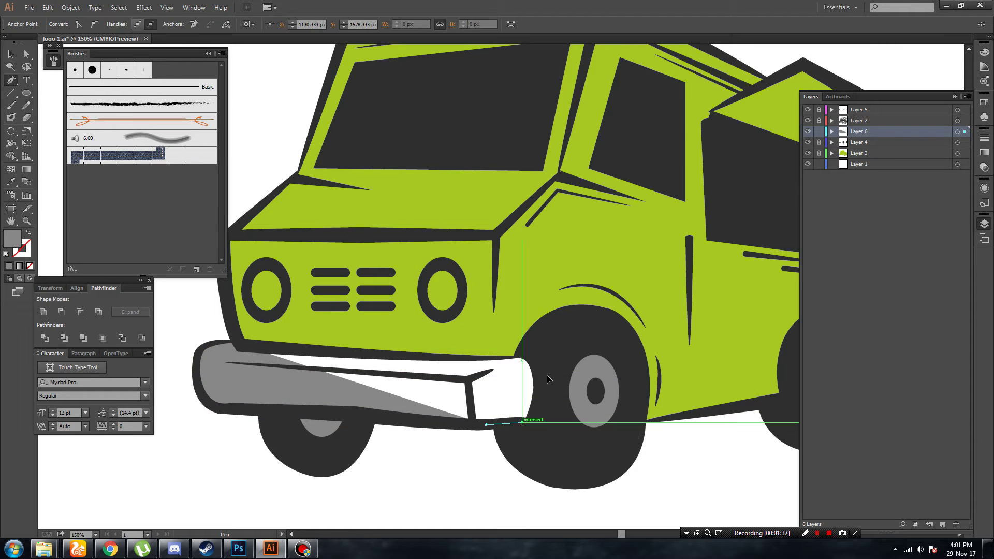
pyautogui.click(551, 385)
pyautogui.click(540, 360)
pyautogui.click(363, 355)
pyautogui.click(296, 351)
pyautogui.press('v')
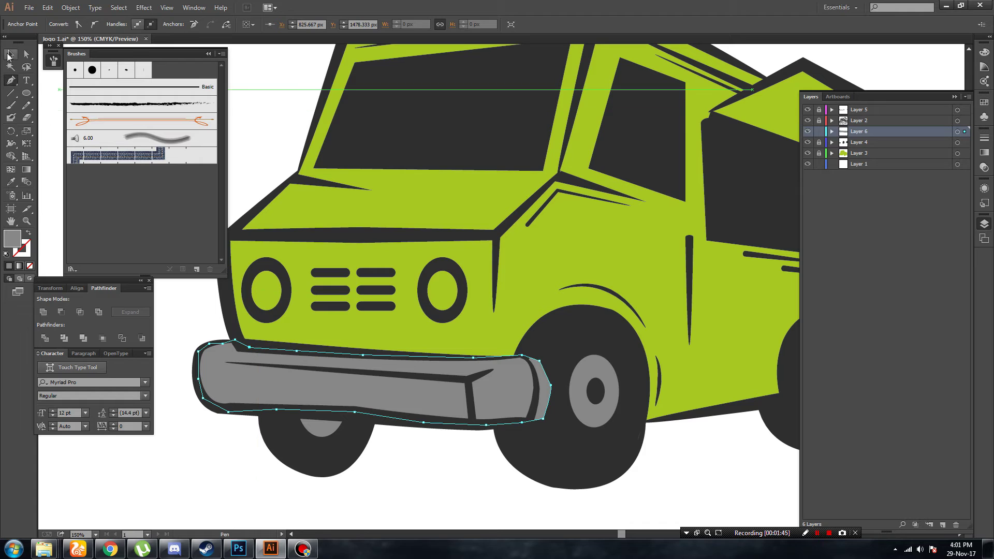
# Erase and delete a sliver off the bumper's right end, then fill the bumper white.
pyautogui.hotkey('shift', 'e')
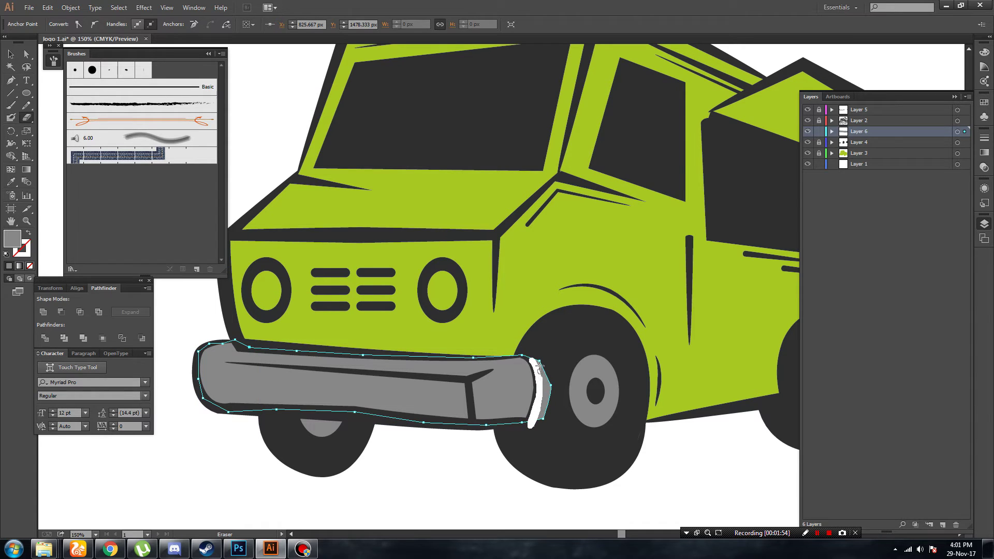
pyautogui.moveTo(538, 366); pyautogui.dragTo(547, 380)
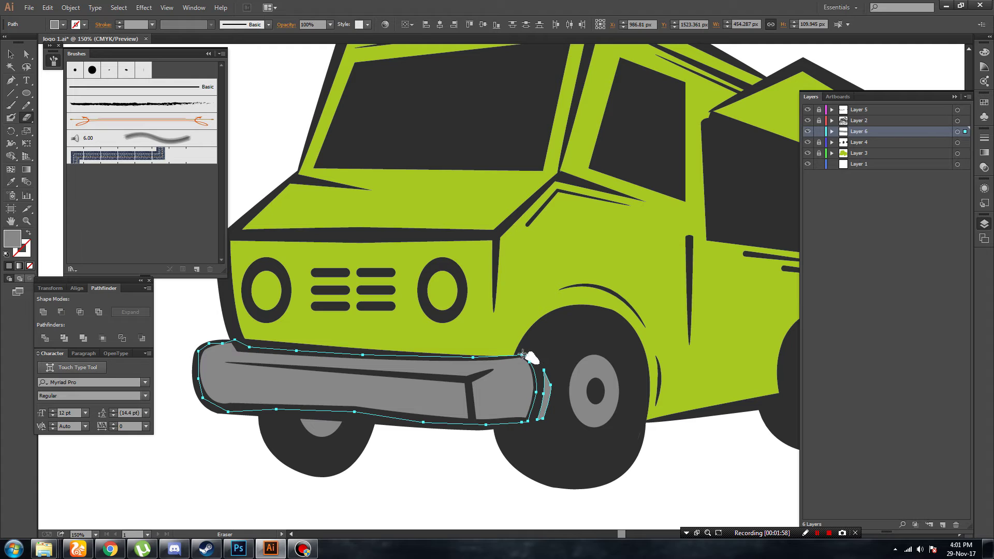
pyautogui.press('v')
pyautogui.click(475, 456)
pyautogui.click(544, 396)
pyautogui.press('Delete')
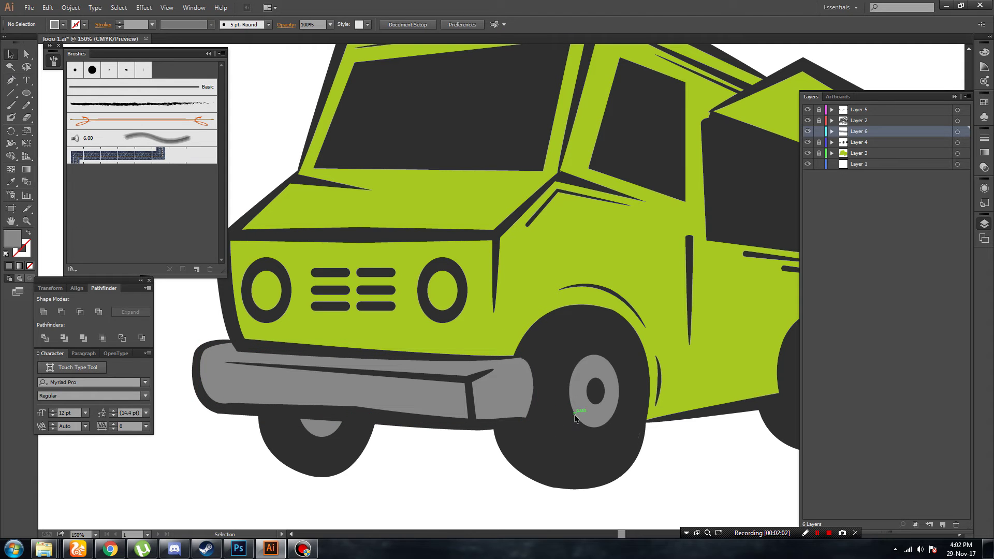
pyautogui.click(491, 404)
pyautogui.press('i')
pyautogui.click(421, 471)
# Lock Layer 6 and trace a new path along the bumper just below its top edge.
pyautogui.press('v')
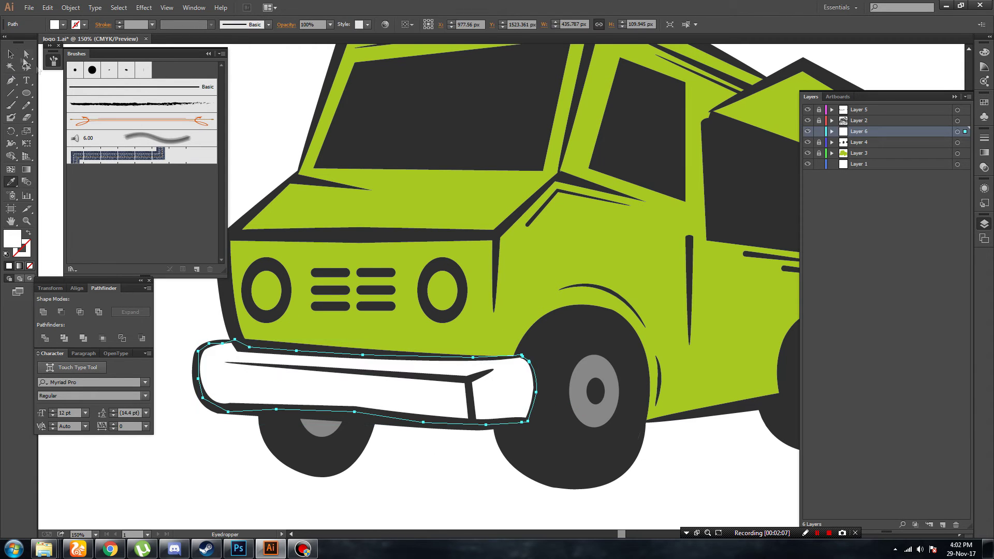
pyautogui.click(819, 131)
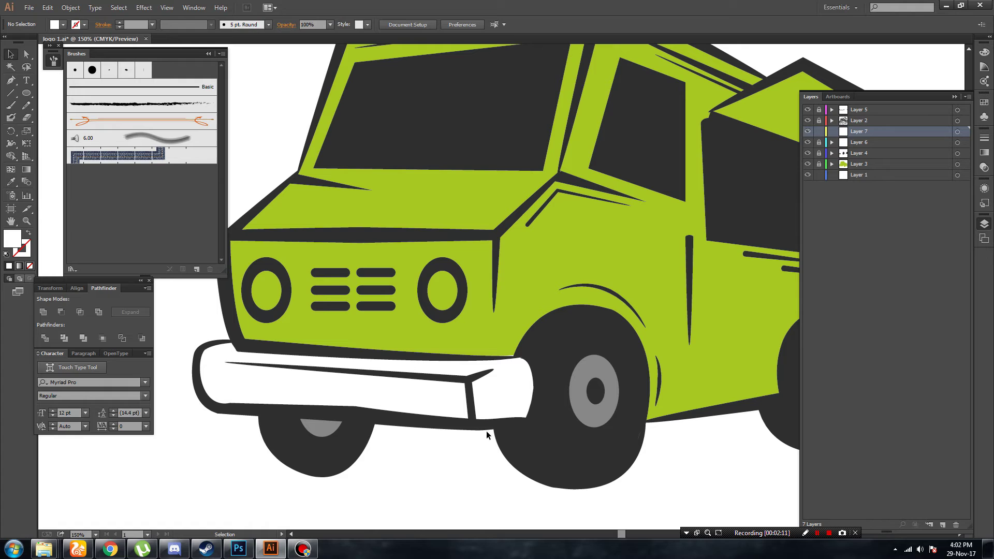
pyautogui.click(12, 81)
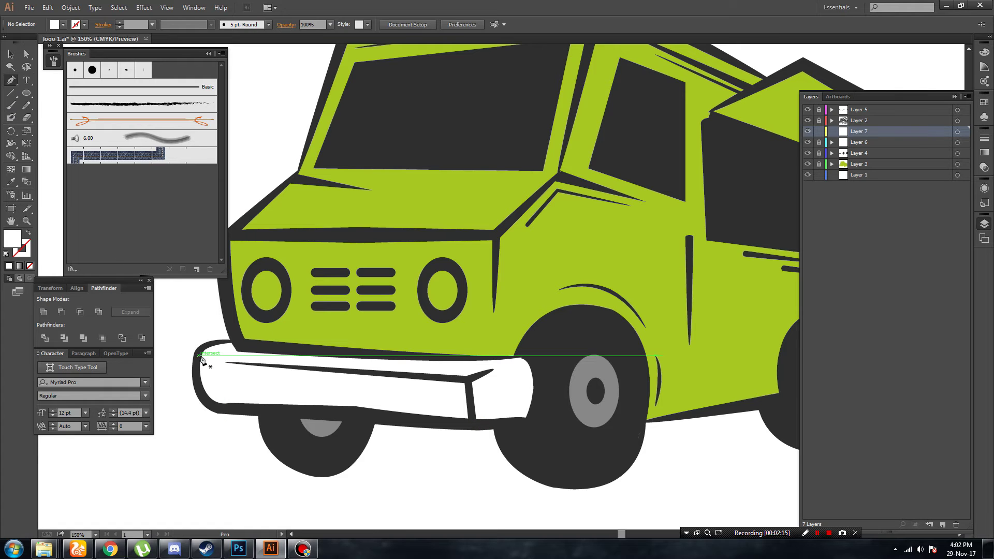
pyautogui.click(202, 357)
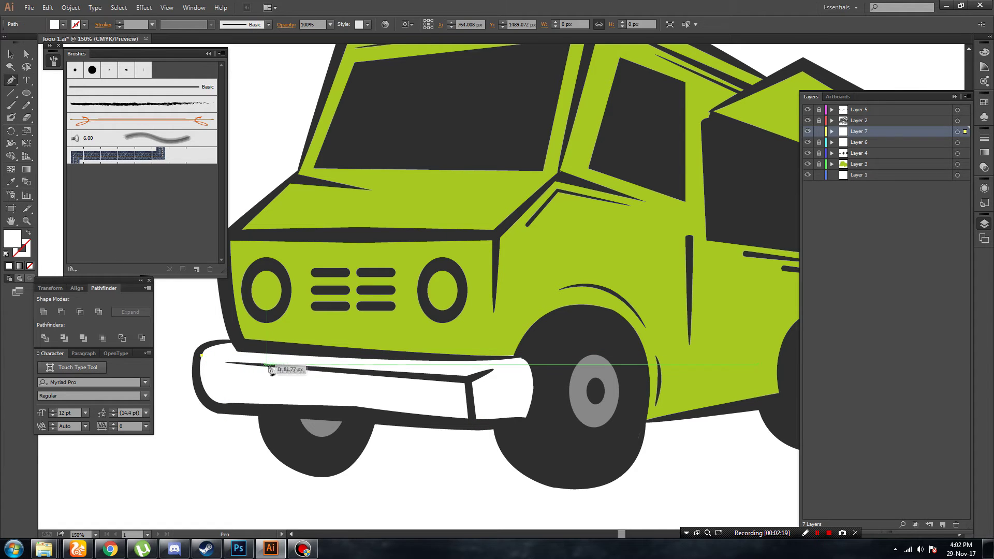
pyautogui.click(270, 367)
pyautogui.click(291, 365)
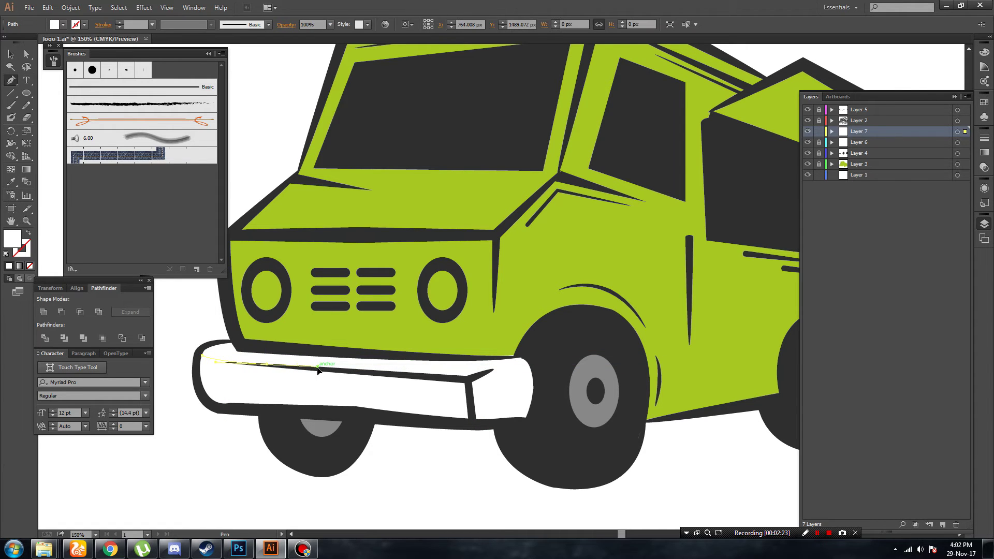
pyautogui.moveTo(322, 369); pyautogui.dragTo(347, 373)
pyautogui.click(414, 377)
pyautogui.click(445, 379)
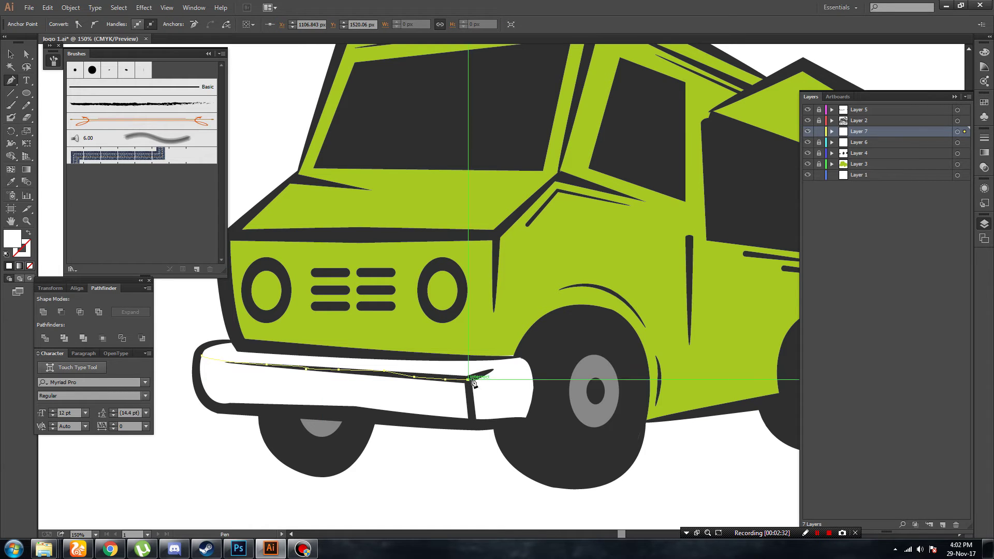
pyautogui.click(493, 369)
pyautogui.click(528, 365)
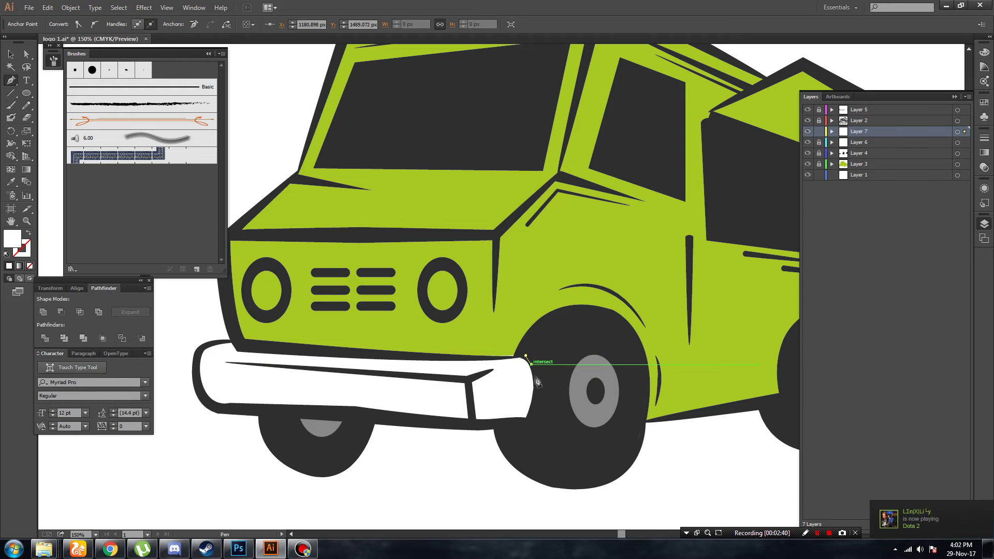
# Trace the bumper's bottom edge and left side, closing the shape at its start.
pyautogui.click(533, 416)
pyautogui.click(279, 412)
pyautogui.click(221, 412)
pyautogui.click(200, 394)
pyautogui.click(195, 373)
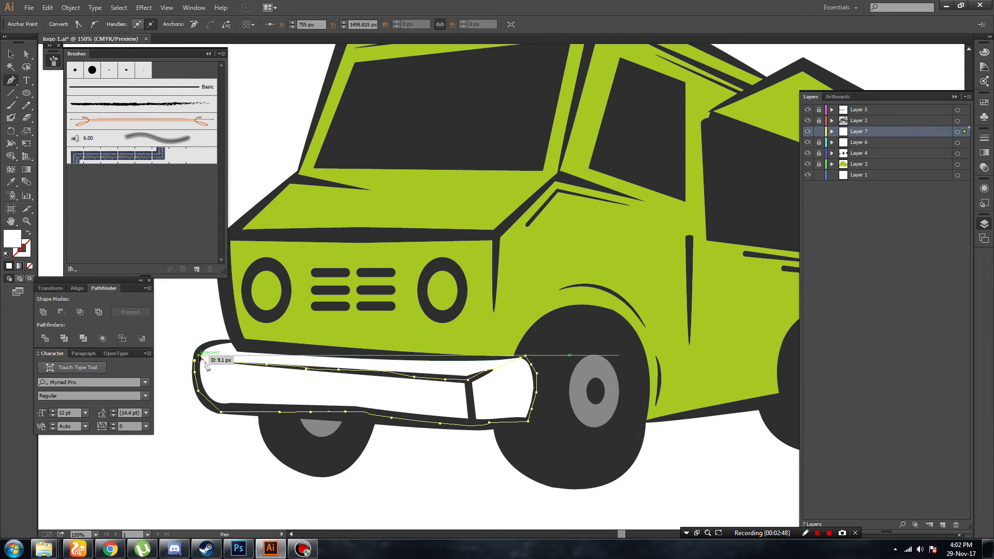
pyautogui.click(199, 356)
# Fill the new bumper shape with the hubcap grey and deselect it.
pyautogui.press('i')
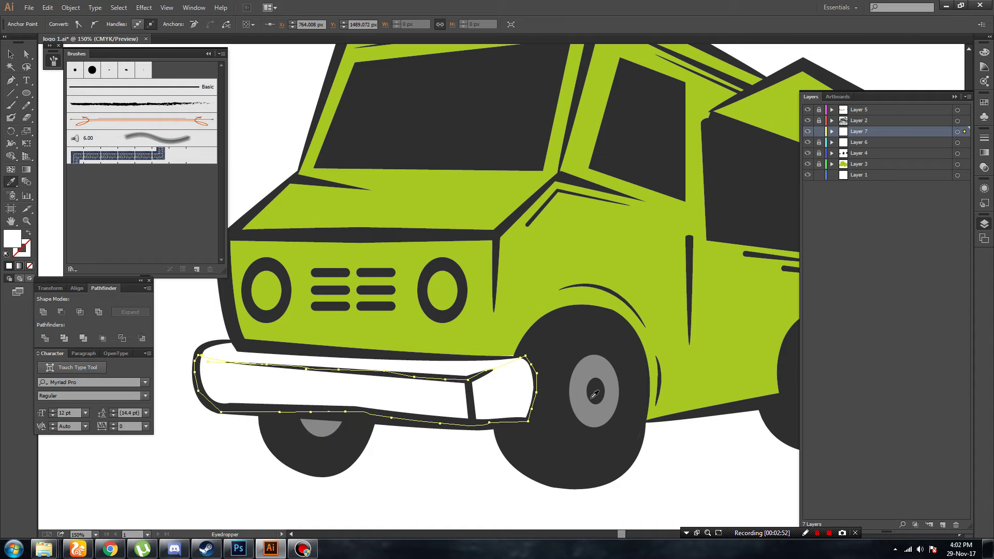
pyautogui.click(595, 394)
pyautogui.press('v')
pyautogui.click(442, 439)
# Add Layer 8 and trace a closed shape over the right-hand headlight.
pyautogui.hotkey('ctrl', '-')
pyautogui.hotkey('ctrl', '-')
pyautogui.hotkey('ctrl', '-')
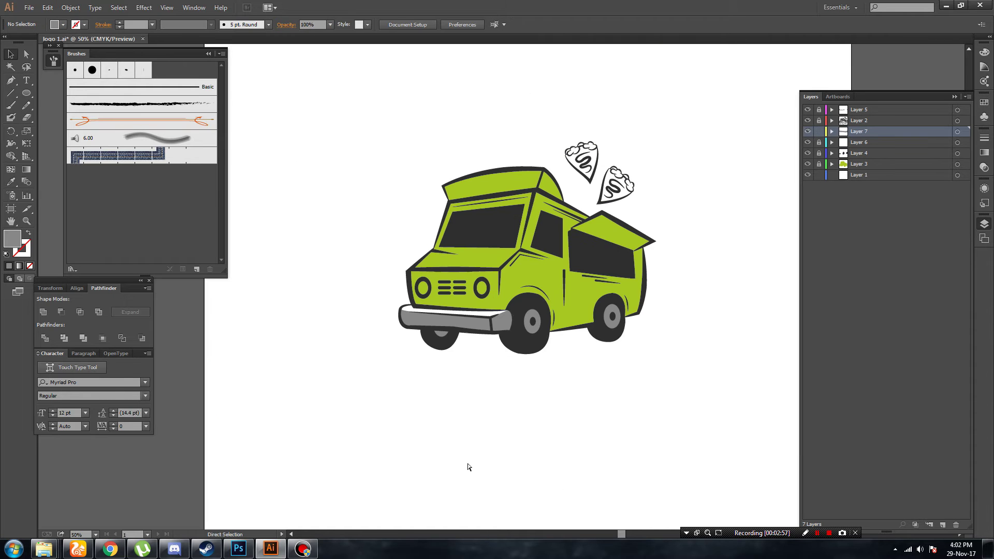
pyautogui.scroll(2, 467, 462)
pyautogui.moveTo(495, 455); pyautogui.dragTo(452, 433)
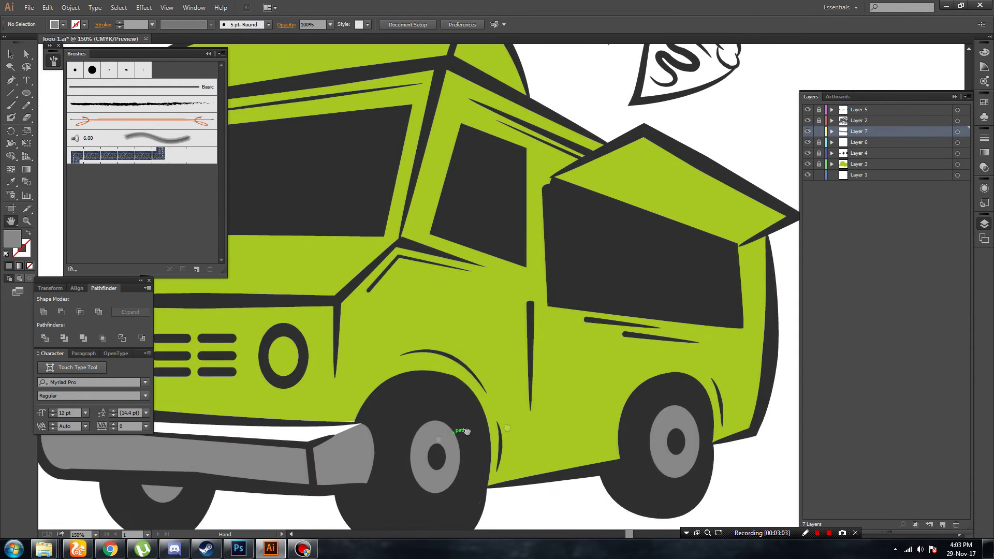
pyautogui.hotkey('ctrl', '+')
pyautogui.hotkey('ctrl', '+')
pyautogui.hotkey('ctrl', '+')
pyautogui.click(942, 524)
pyautogui.click(444, 343)
pyautogui.click(433, 360)
pyautogui.click(440, 386)
pyautogui.click(454, 392)
pyautogui.click(473, 371)
pyautogui.click(472, 352)
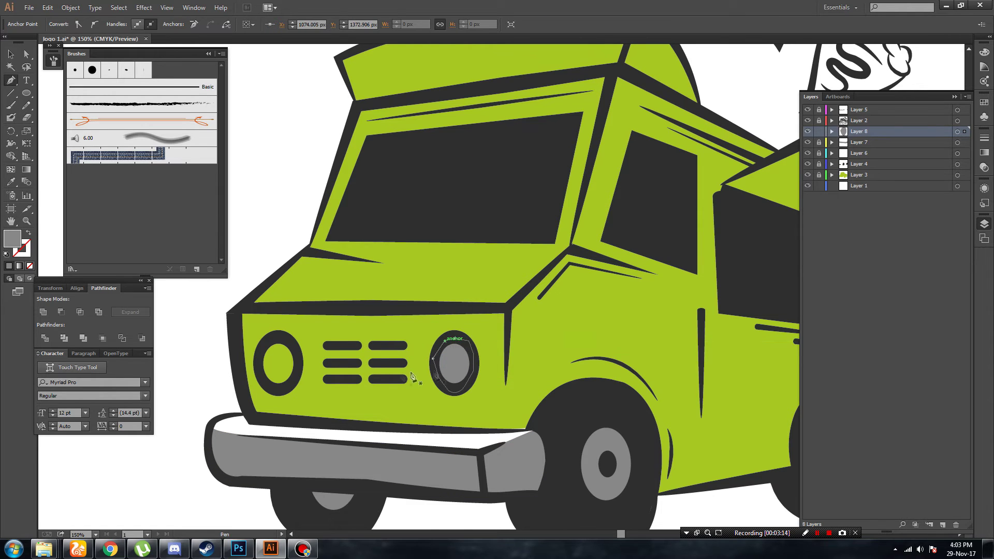
# Trace a closed shape over the left-hand headlight.
pyautogui.click(264, 377)
pyautogui.moveTo(270, 389); pyautogui.dragTo(293, 392)
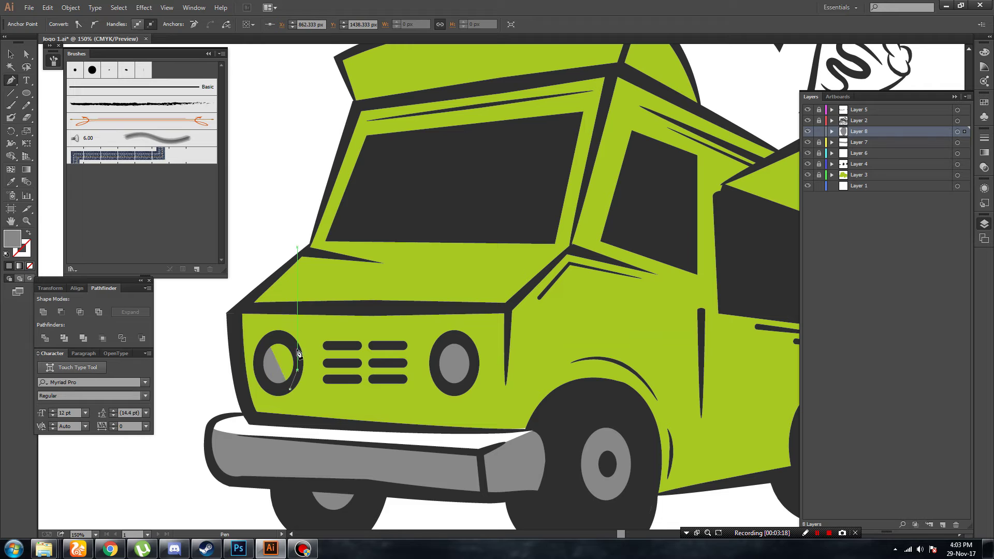
pyautogui.click(291, 345)
pyautogui.click(279, 335)
pyautogui.click(260, 357)
pyautogui.click(269, 388)
# Fill both headlights white, then add Layer 9 for the window glare.
pyautogui.press('i')
pyautogui.click(275, 241)
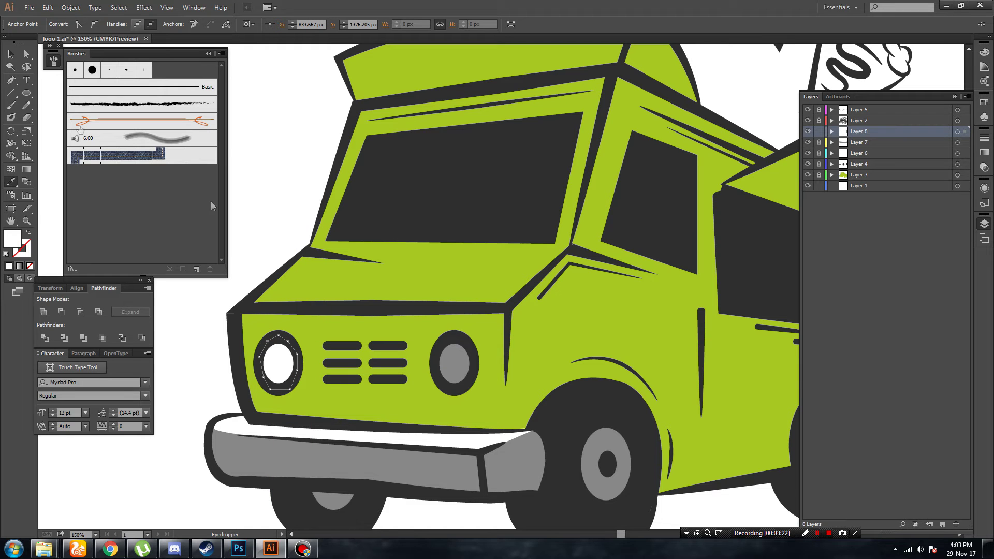
pyautogui.press('v')
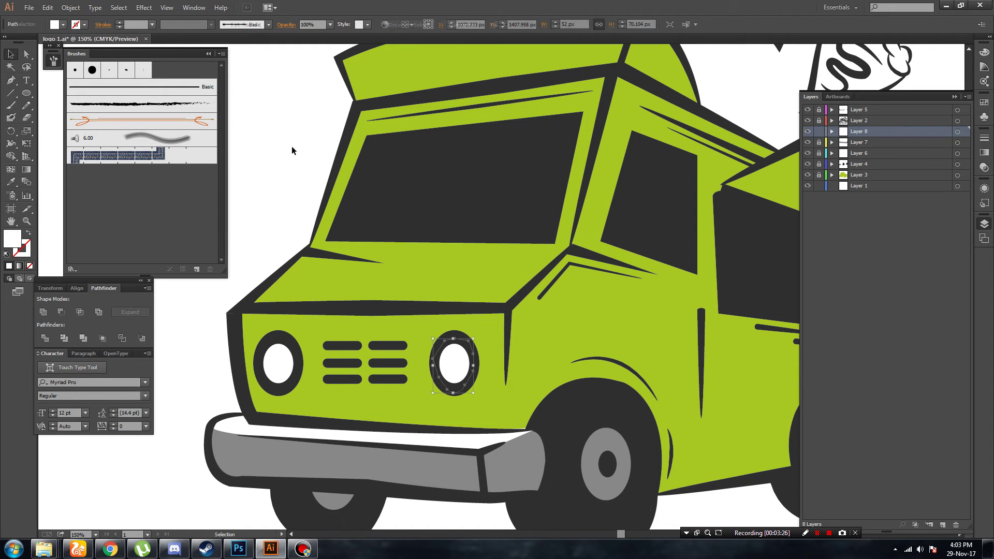
pyautogui.click(291, 150)
pyautogui.hotkey('ctrl', '0')
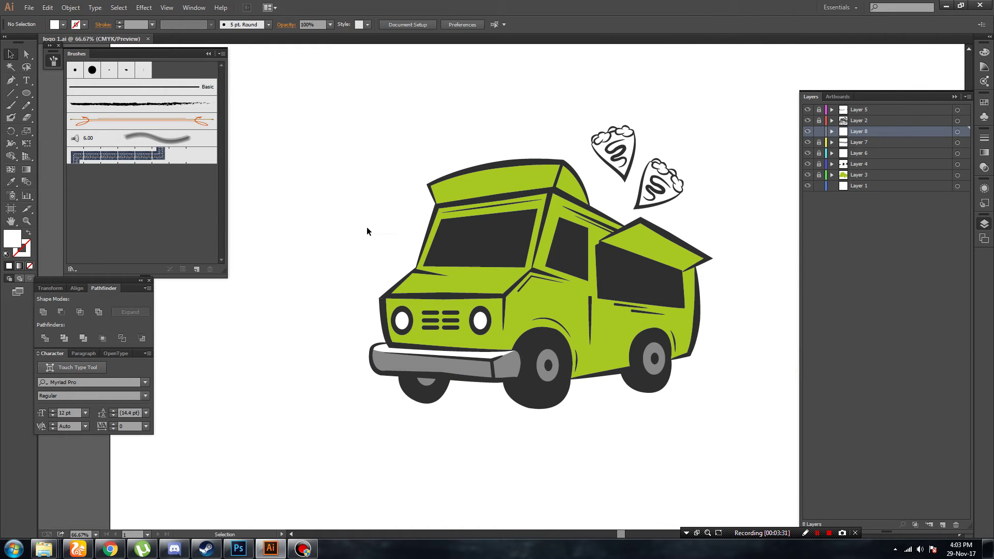
pyautogui.scroll(1, 435, 237)
pyautogui.scroll(2, 505, 248)
pyautogui.scroll(2, 505, 248)
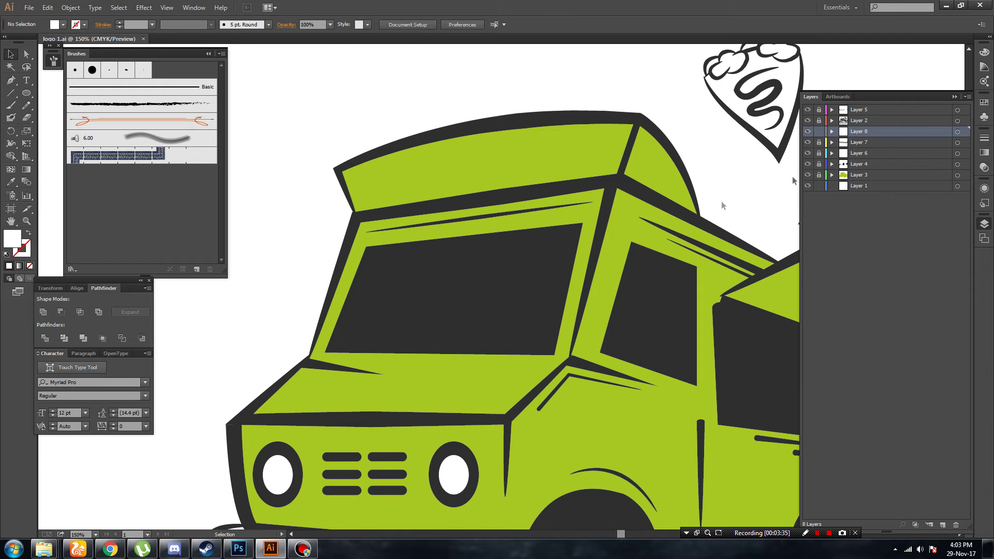
pyautogui.hotkey('ctrl', 'l')
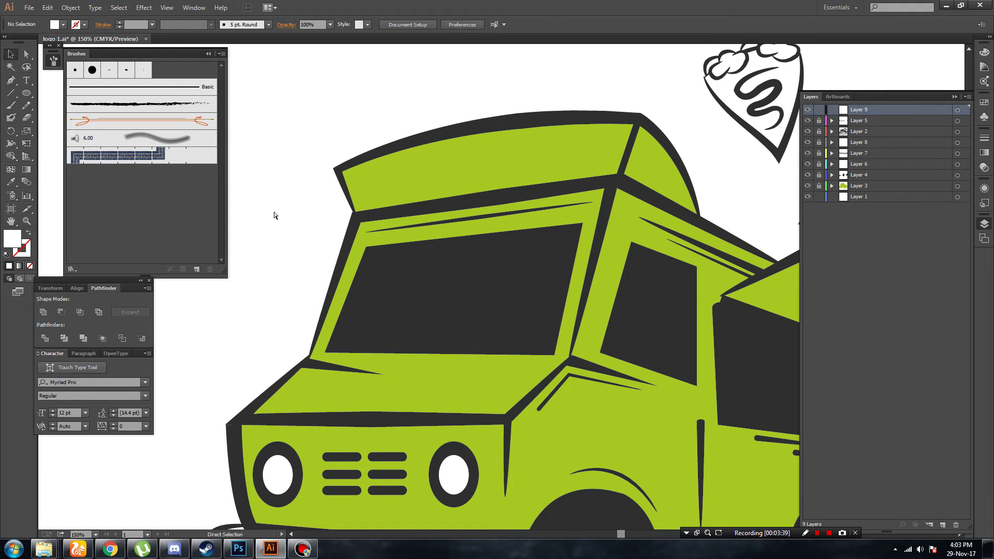
# Draw a wide blue-filled rectangle bar above the truck.
pyautogui.hotkey('ctrl', '0')
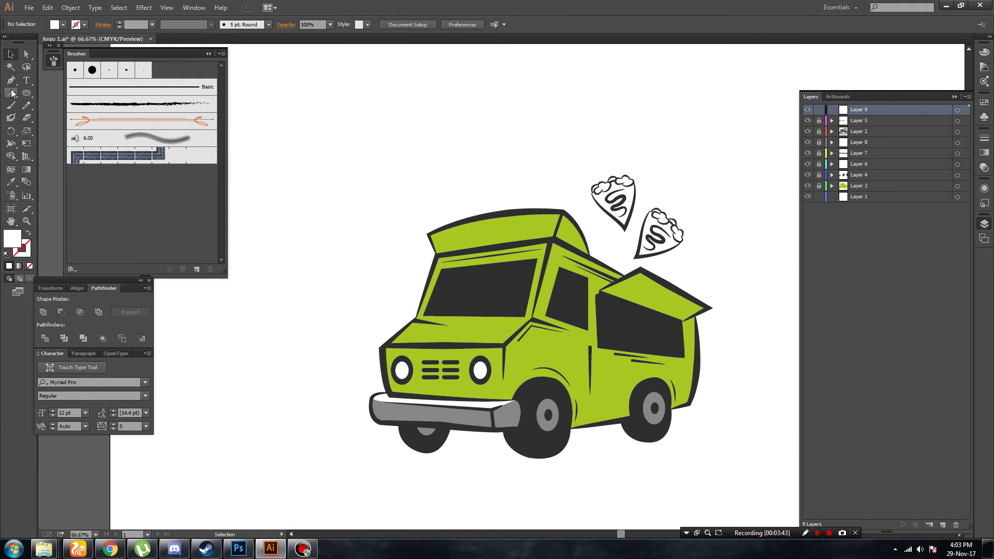
pyautogui.moveTo(33, 94); pyautogui.dragTo(71, 95)
pyautogui.click(63, 24)
pyautogui.click(83, 60)
pyautogui.click(170, 60)
pyautogui.moveTo(278, 102); pyautogui.dragTo(489, 125)
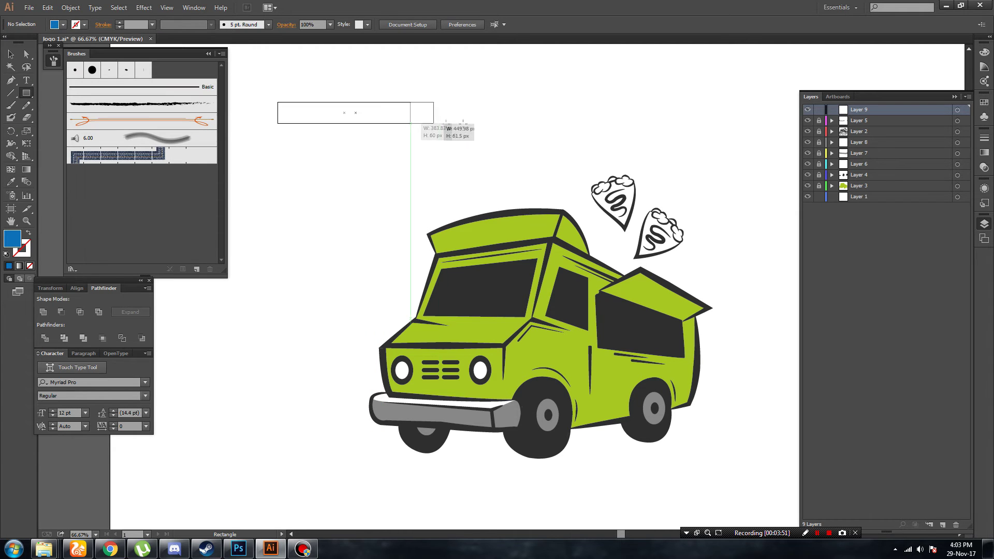
# Duplicate the blue bar and squash the copy into a thin strip just below it.
pyautogui.press('v')
pyautogui.click(398, 113)
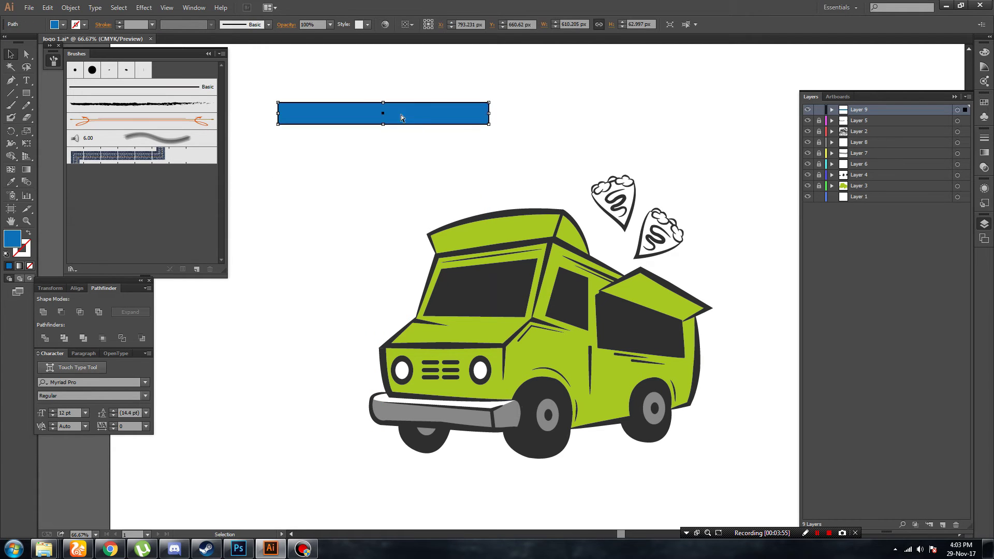
pyautogui.hotkey('ctrl', 'c')
pyautogui.hotkey('ctrl', 'v')
pyautogui.moveTo(418, 287); pyautogui.dragTo(292, 138)
pyautogui.moveTo(384, 151); pyautogui.dragTo(383, 136)
pyautogui.click(384, 178)
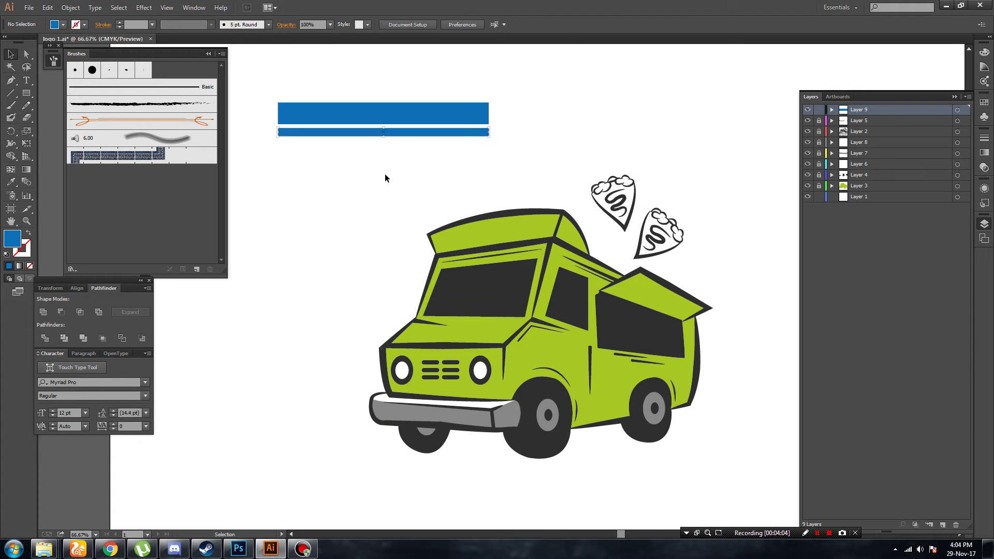
# Tilt both blue stripes and fit them across the windshield.
pyautogui.moveTo(430, 175); pyautogui.dragTo(431, 176)
pyautogui.moveTo(493, 139); pyautogui.dragTo(510, 122)
pyautogui.moveTo(451, 137); pyautogui.dragTo(520, 268)
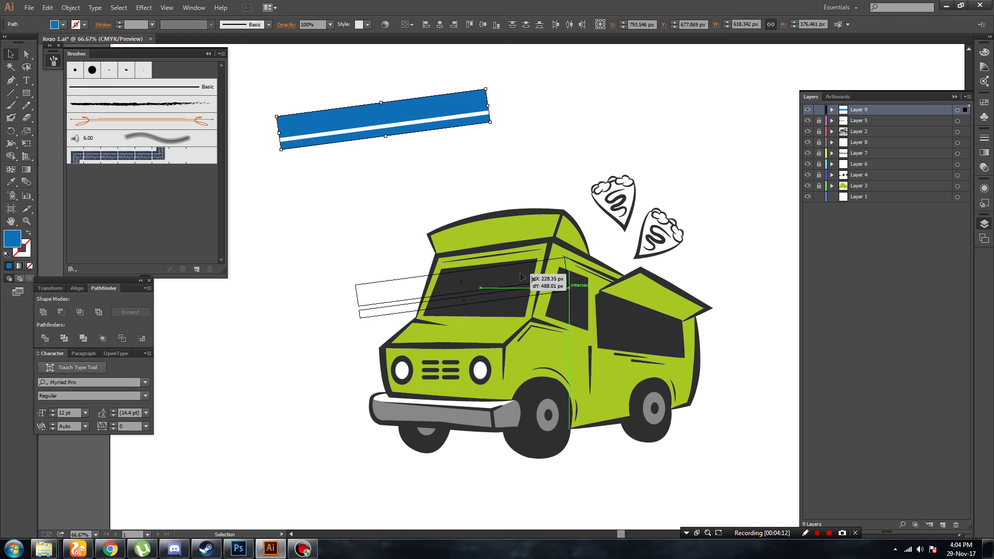
pyautogui.moveTo(520, 276); pyautogui.dragTo(553, 287)
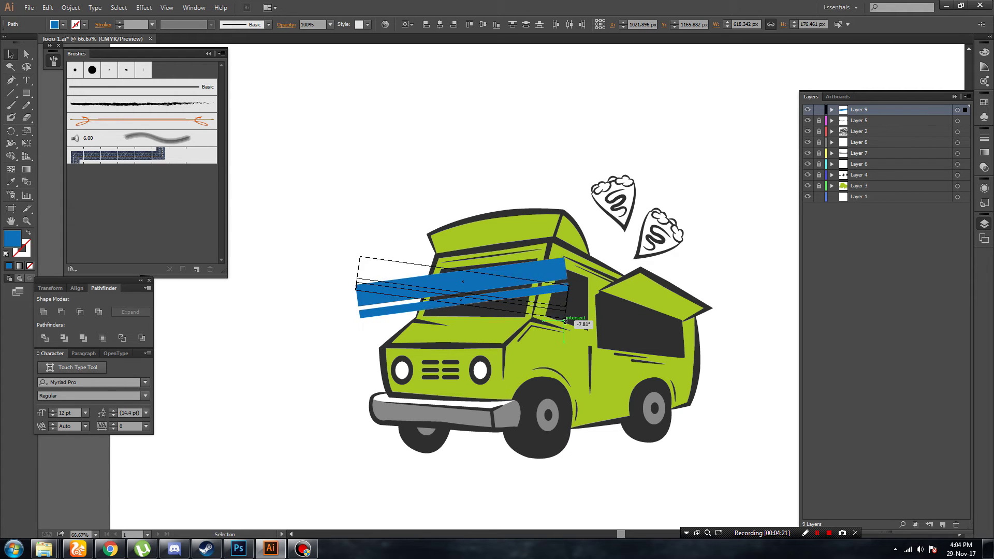
pyautogui.moveTo(572, 305)
pyautogui.mouseDown()
pyautogui.moveTo(490, 290)
pyautogui.moveTo(522, 289)
pyautogui.mouseUp()
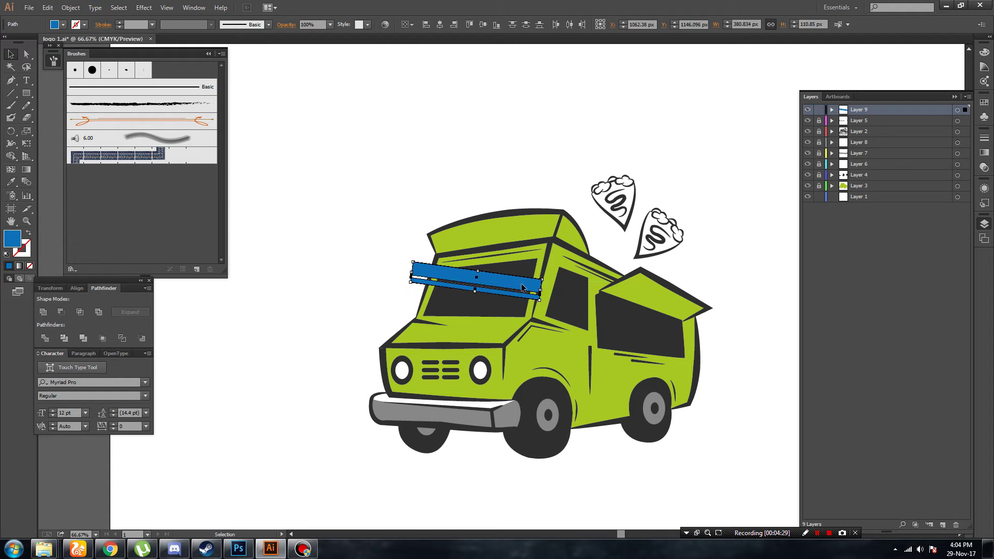
pyautogui.hotkey('ctrl', '=')
pyautogui.hotkey('ctrl', '=')
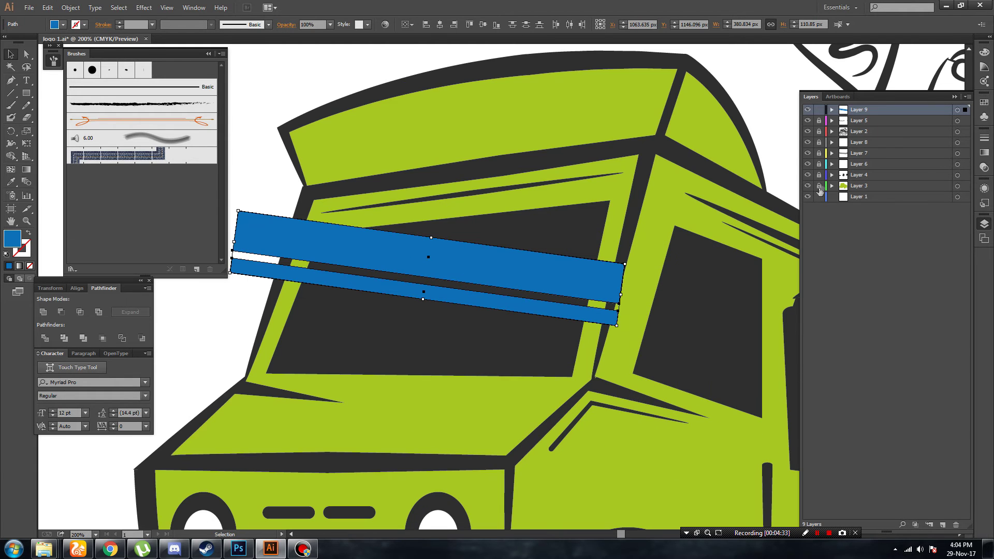
# Trim away the stripe parts overhanging the windshield with Shape Builder.
pyautogui.click(26, 54)
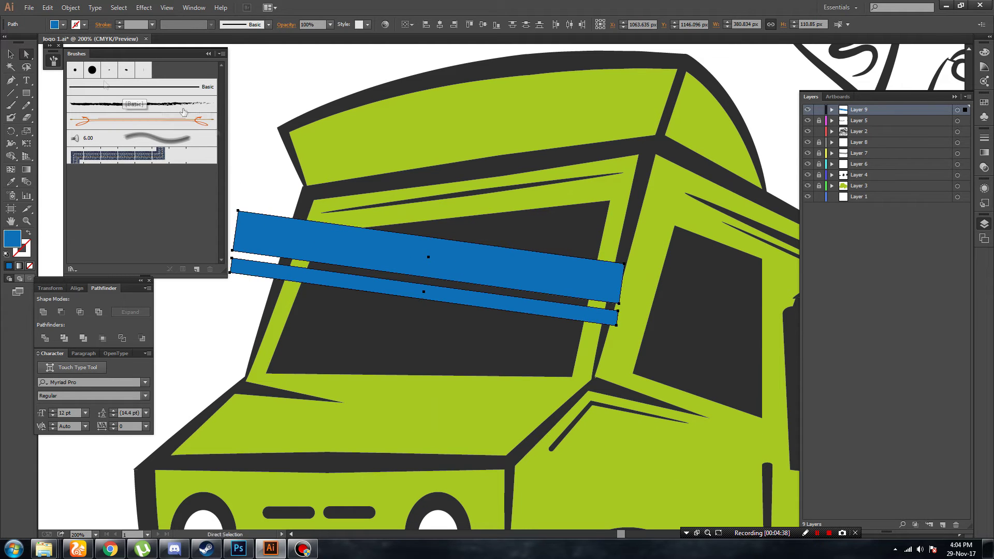
pyautogui.keyDown('shift'); pyautogui.click(344, 282); pyautogui.keyUp('shift')
pyautogui.click(10, 155)
pyautogui.keyDown('alt'); pyautogui.click(266, 245); pyautogui.keyUp('alt')
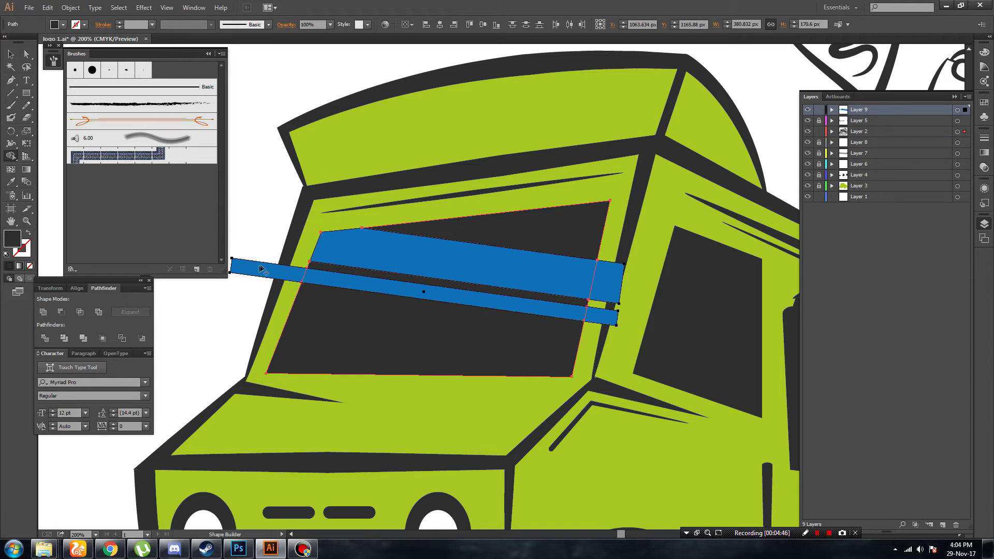
pyautogui.keyDown('alt'); pyautogui.click(265, 272); pyautogui.keyUp('alt')
pyautogui.keyDown('alt'); pyautogui.click(610, 294); pyautogui.keyUp('alt')
pyautogui.keyDown('alt'); pyautogui.click(608, 312); pyautogui.keyUp('alt')
pyautogui.press('v')
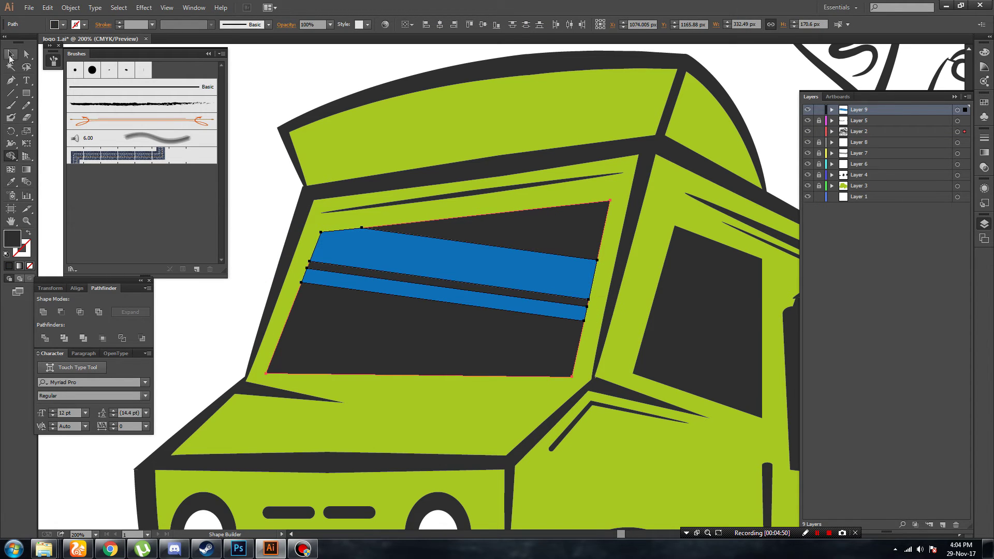
pyautogui.click(424, 149)
# Make the windshield stripes white at 70% opacity and deselect them.
pyautogui.click(958, 110)
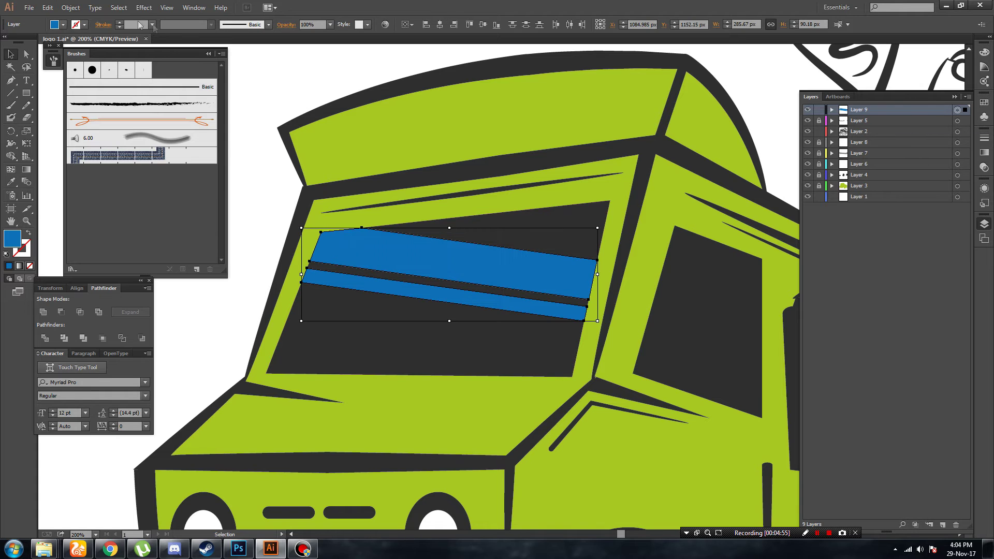
pyautogui.click(63, 24)
pyautogui.click(40, 46)
pyautogui.click(330, 25)
pyautogui.click(342, 72)
pyautogui.click(330, 25)
pyautogui.click(332, 128)
pyautogui.hotkey('ctrl', 'shift', 'a')
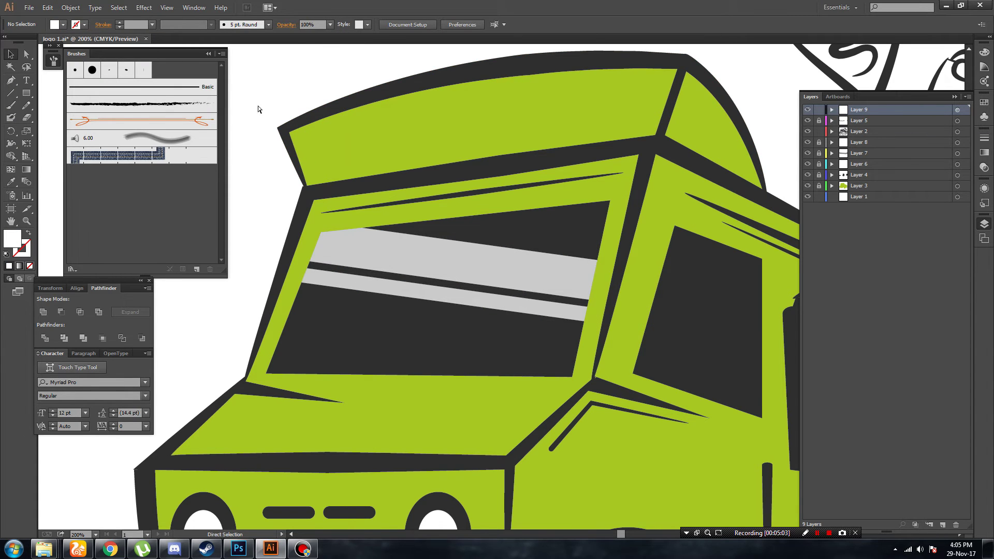
pyautogui.hotkey('ctrl', '0')
pyautogui.hotkey('ctrl', '1')
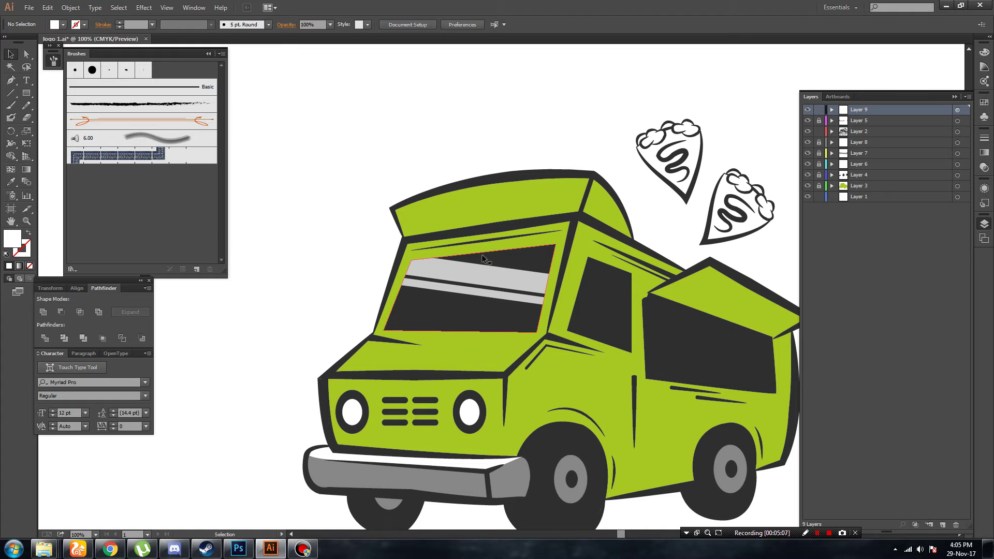
# Add a copied glare stripe along the windshield top, trimmed to the windshield edge.
pyautogui.click(510, 286)
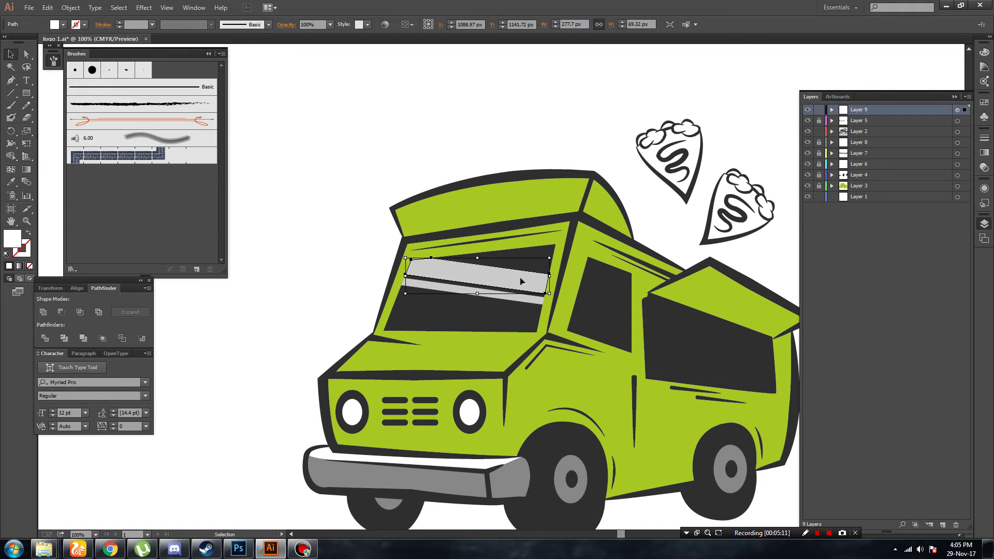
pyautogui.moveTo(521, 281); pyautogui.dragTo(508, 234)
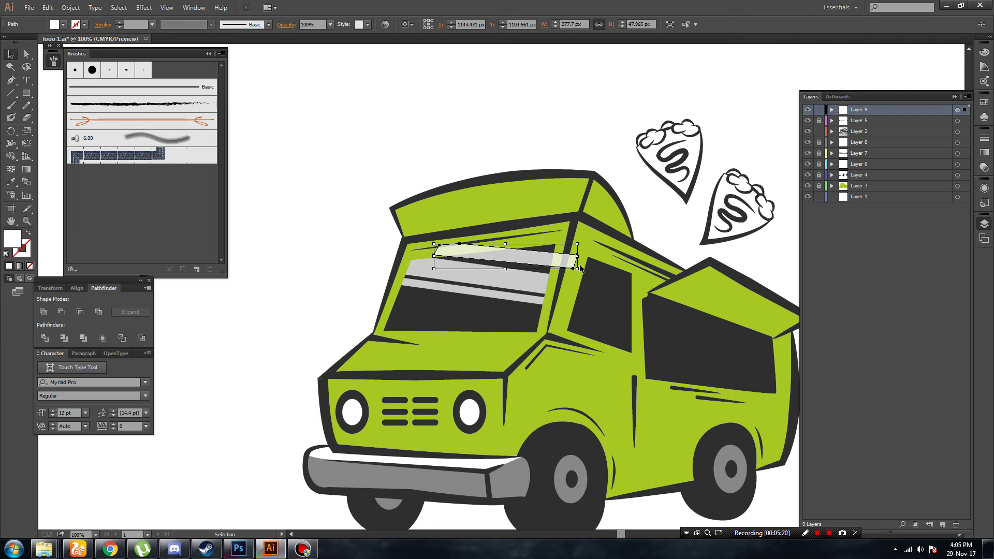
pyautogui.press('Down')
pyautogui.press('Down')
pyautogui.press('Down')
pyautogui.press('Down')
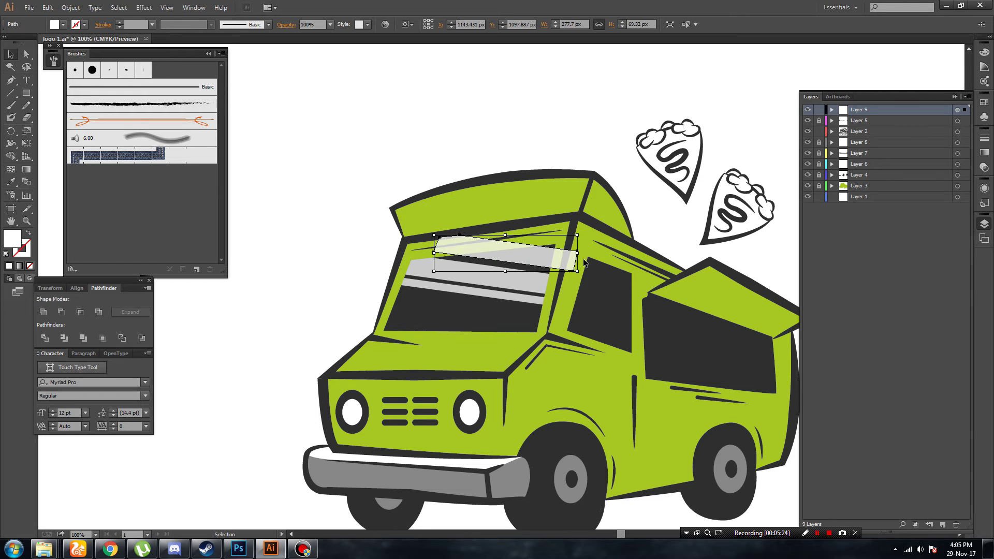
pyautogui.keyDown('shift'); pyautogui.click(483, 314); pyautogui.keyUp('shift')
pyautogui.hotkey('shift', 'm')
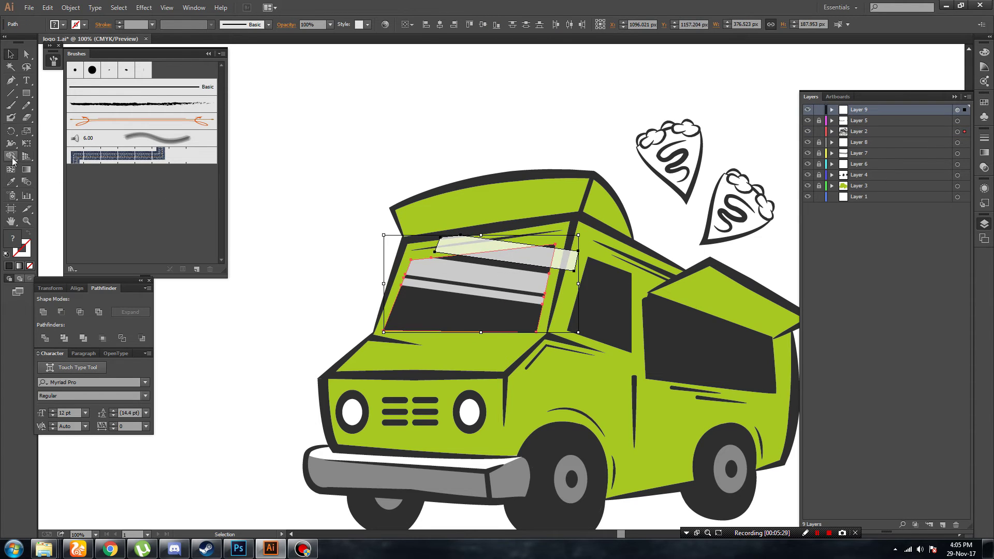
pyautogui.keyDown('alt'); pyautogui.click(568, 275); pyautogui.keyUp('alt')
pyautogui.click(27, 54)
pyautogui.click(285, 100)
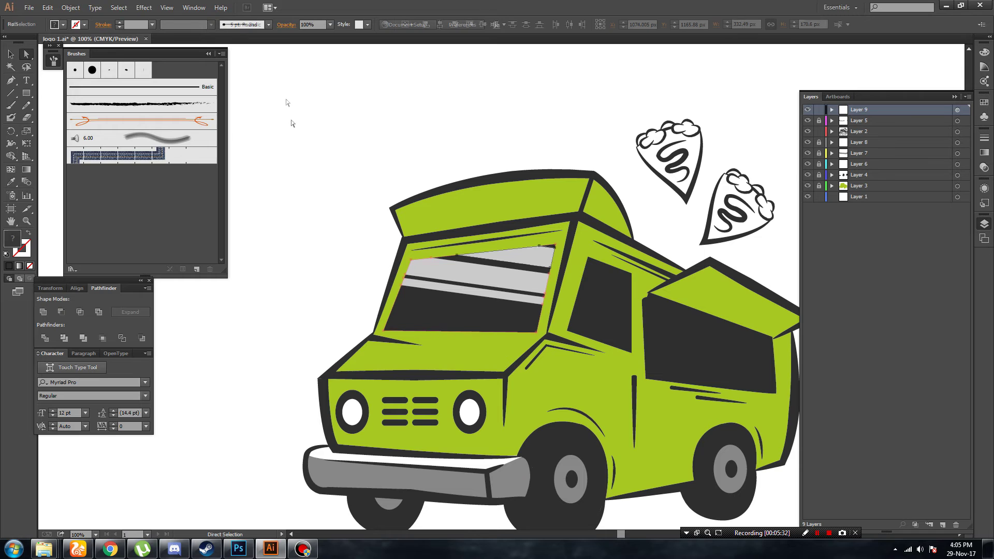
# Recolour the windshield glare stripes medium grey.
pyautogui.click(476, 269)
pyautogui.click(357, 24)
pyautogui.click(342, 129)
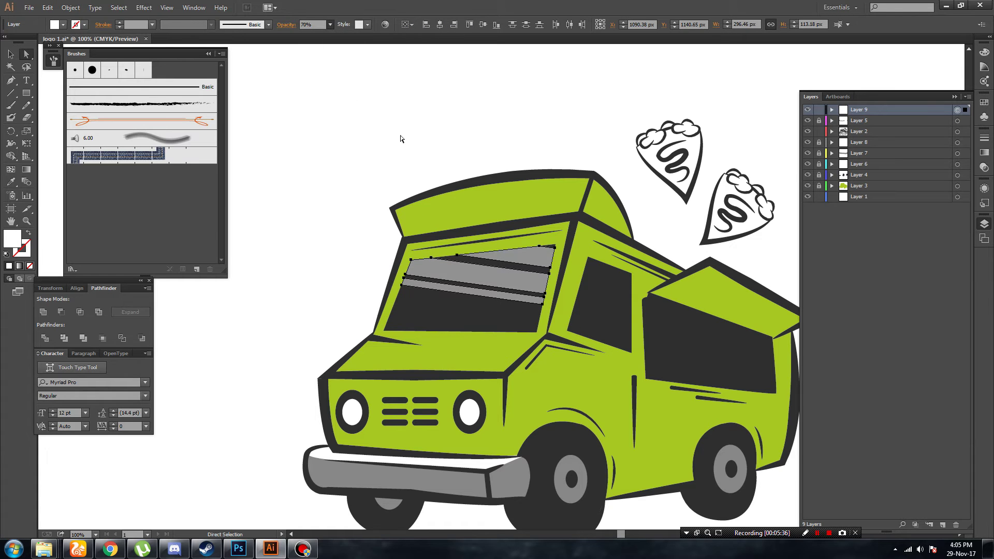
pyautogui.click(399, 138)
pyautogui.hotkey('ctrl', '-')
pyautogui.hotkey('ctrl', '-')
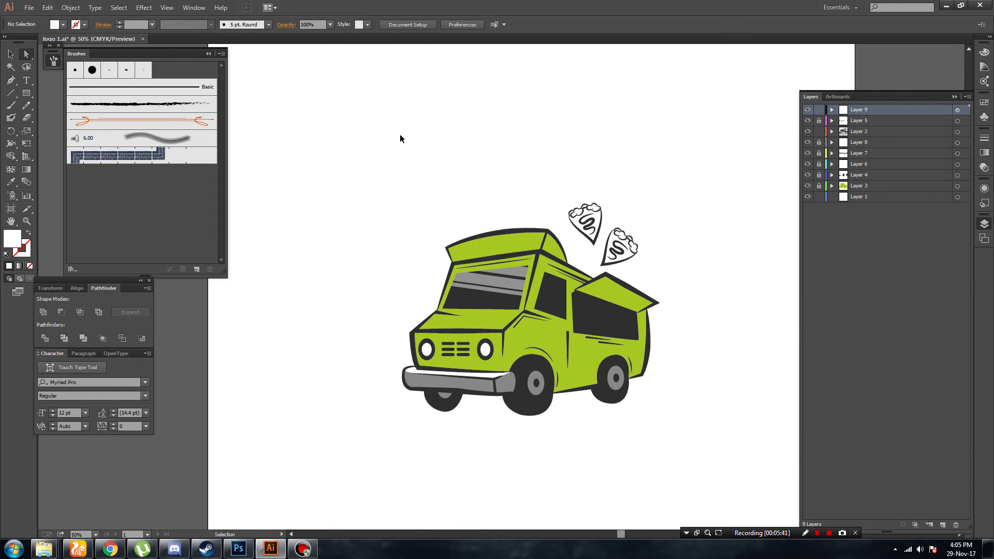
pyautogui.hotkey('ctrl', '+')
pyautogui.hotkey('ctrl', '+')
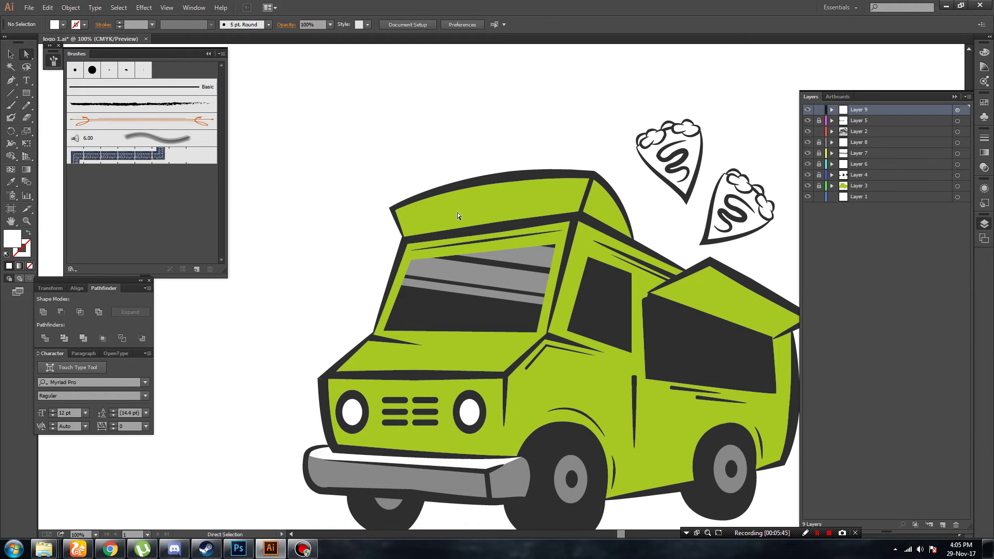
# Trace a thin glare sliver along the side cab window's right edge.
pyautogui.moveTo(611, 308); pyautogui.dragTo(517, 261)
pyautogui.hotkey('ctrl', '+')
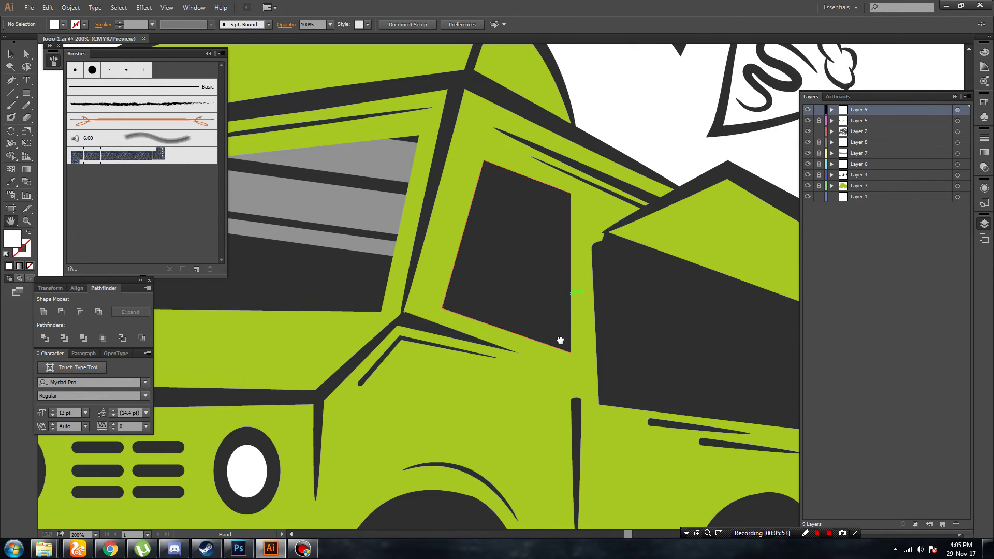
pyautogui.moveTo(560, 340); pyautogui.dragTo(554, 384)
pyautogui.press('p')
pyautogui.click(484, 214)
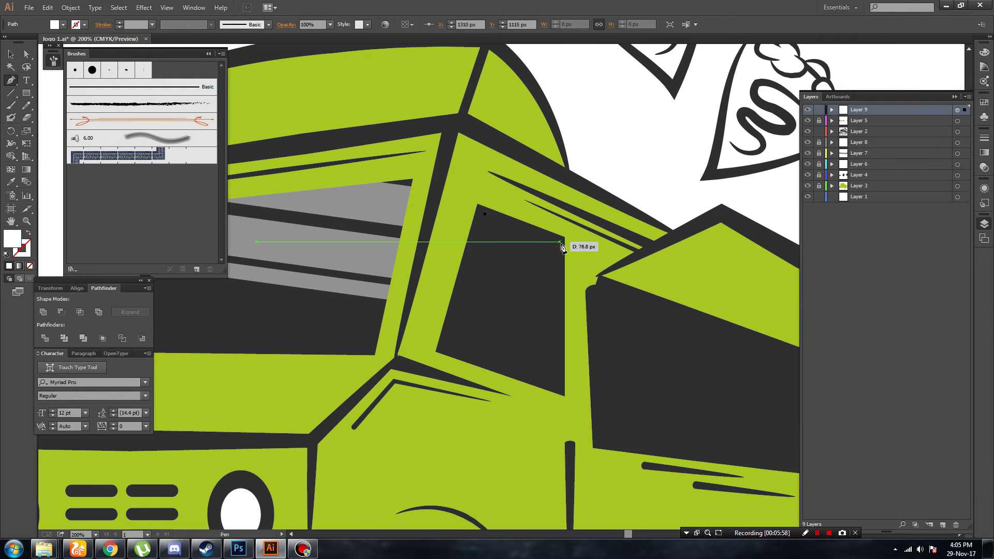
pyautogui.click(561, 242)
pyautogui.click(557, 384)
pyautogui.click(552, 250)
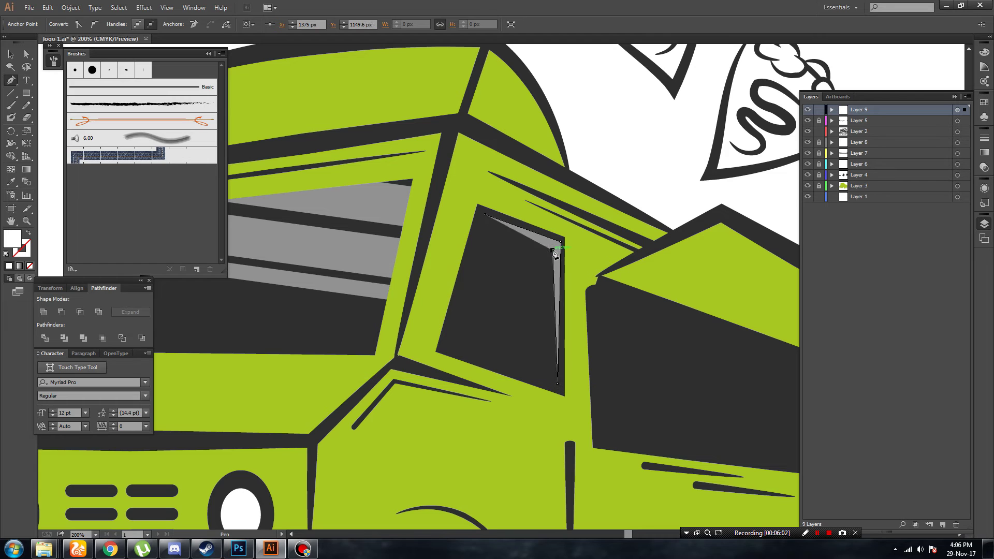
pyautogui.click(485, 215)
# Fill the sliver with the windshield stripes' grey.
pyautogui.press('v')
pyautogui.press('i')
pyautogui.click(334, 184)
pyautogui.press('v')
pyautogui.click(601, 107)
pyautogui.hotkey('ctrl', '1')
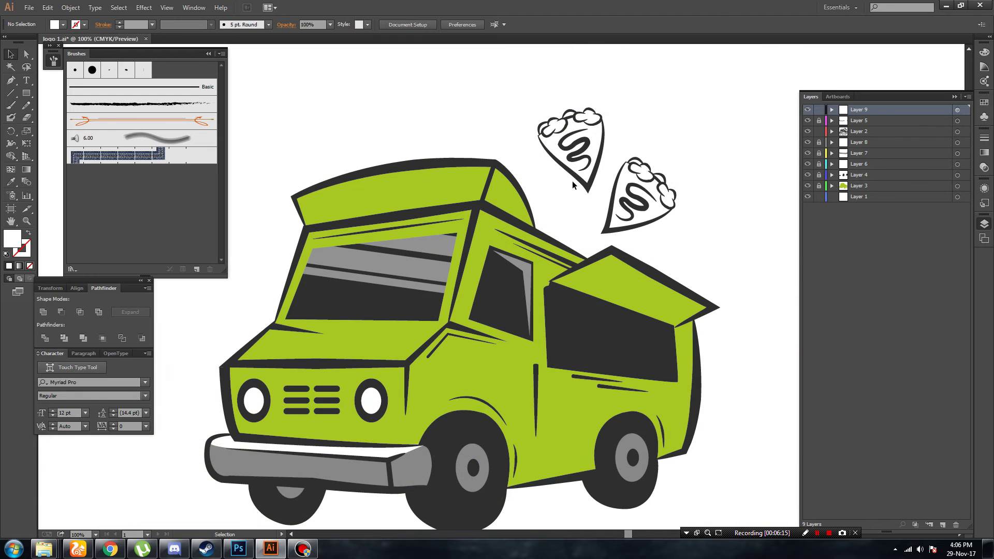
# Draw a thin glare sliver along the serving window's bottom edge.
pyautogui.press('p')
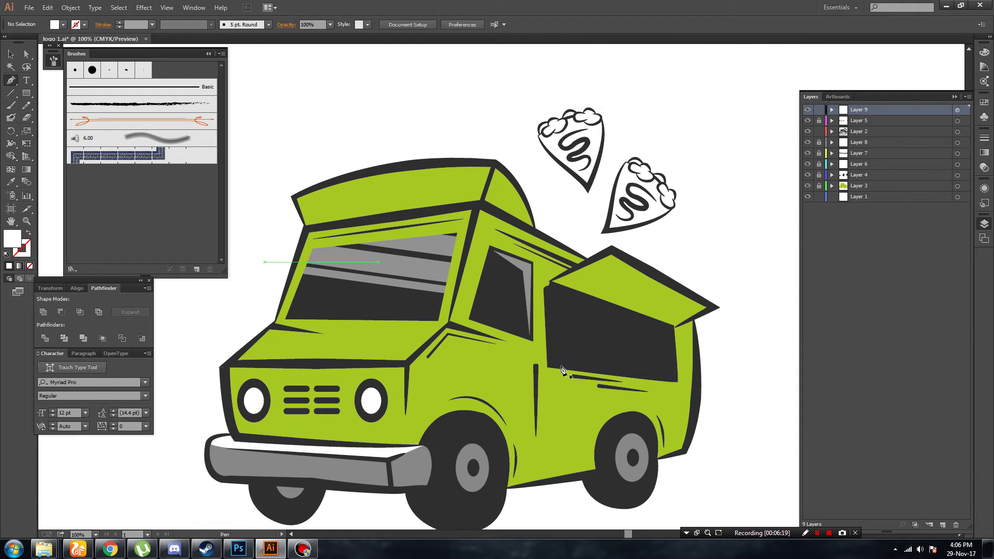
pyautogui.click(552, 357)
pyautogui.click(676, 380)
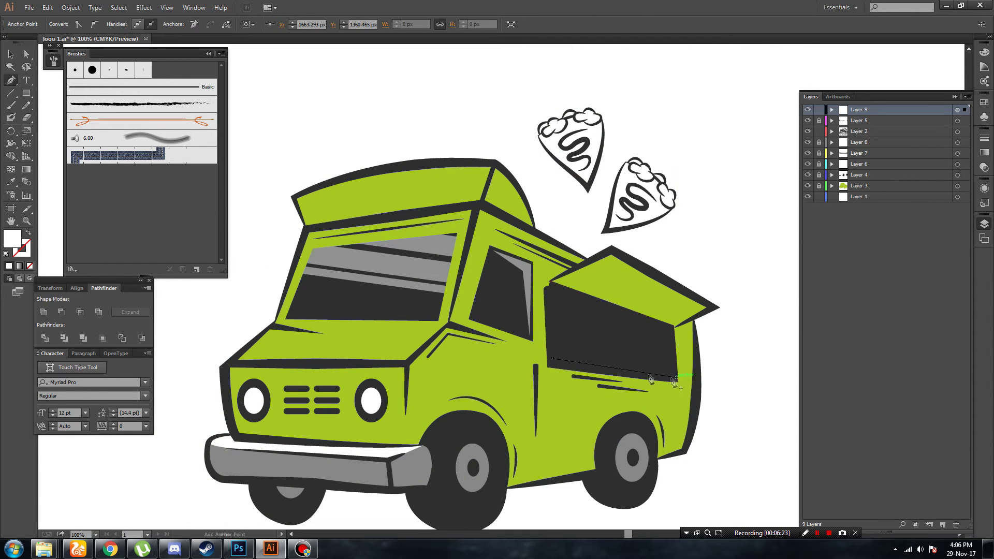
pyautogui.click(552, 360)
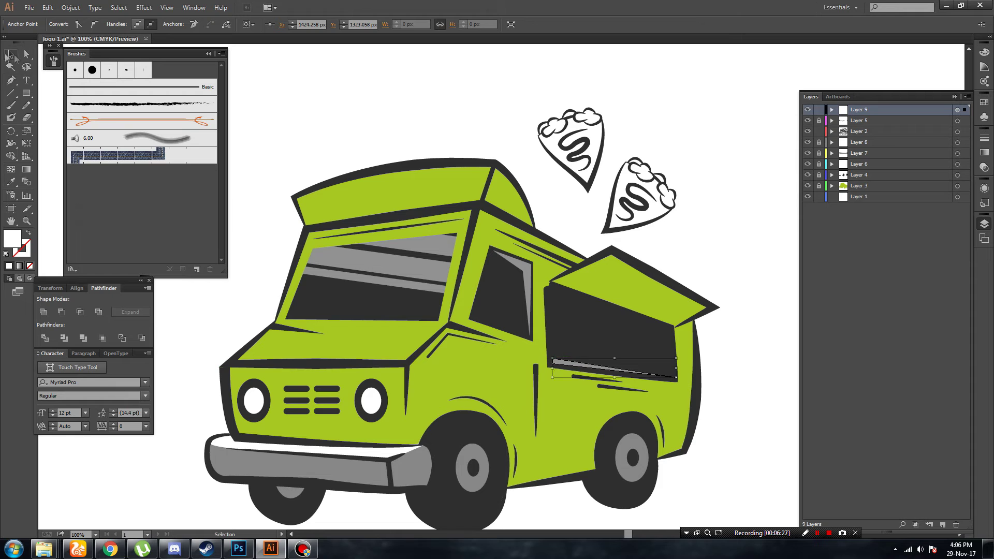
pyautogui.click(362, 89)
pyautogui.hotkey('ctrl', '-')
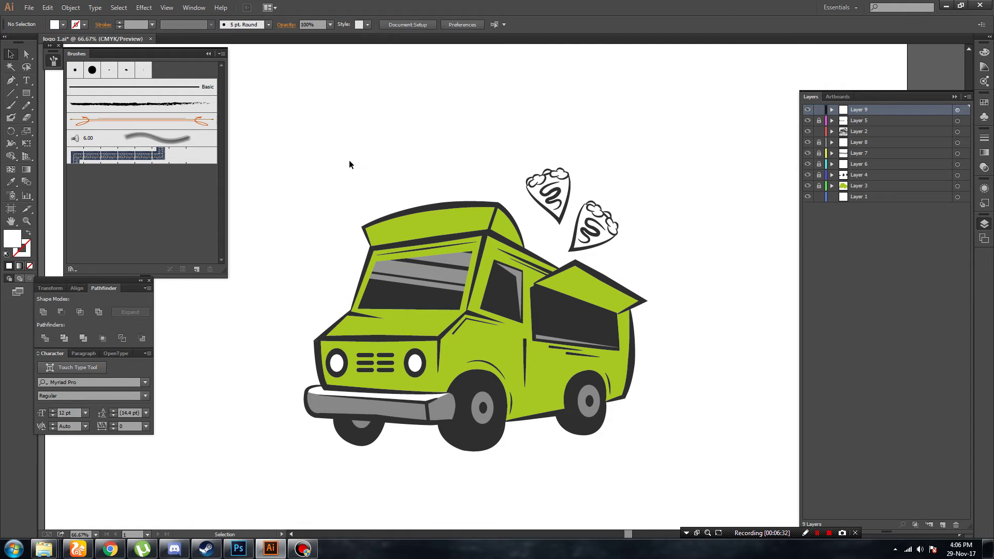
# Save the document and zoom in on the truck's wheels.
pyautogui.click(29, 7)
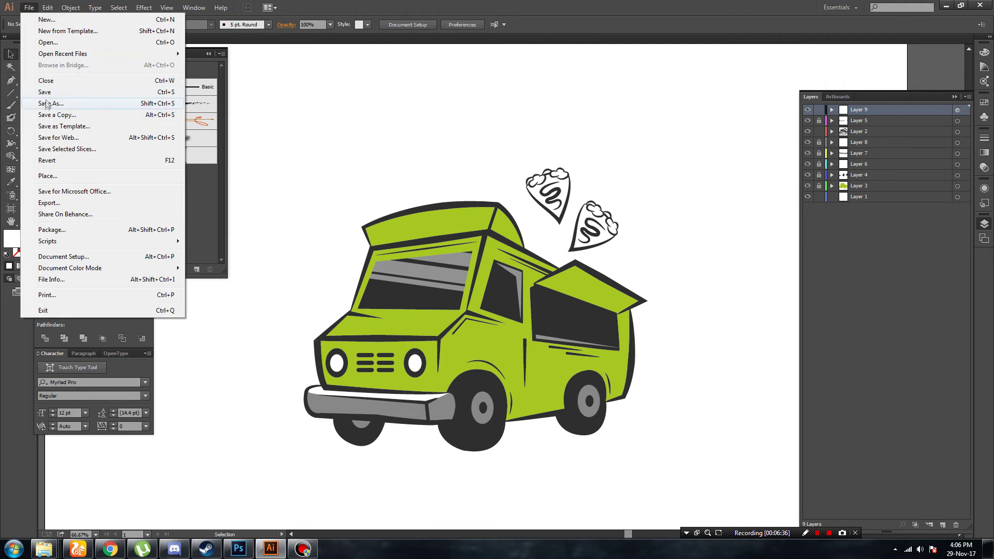
pyautogui.click(44, 91)
pyautogui.scroll(-1, 550, 427)
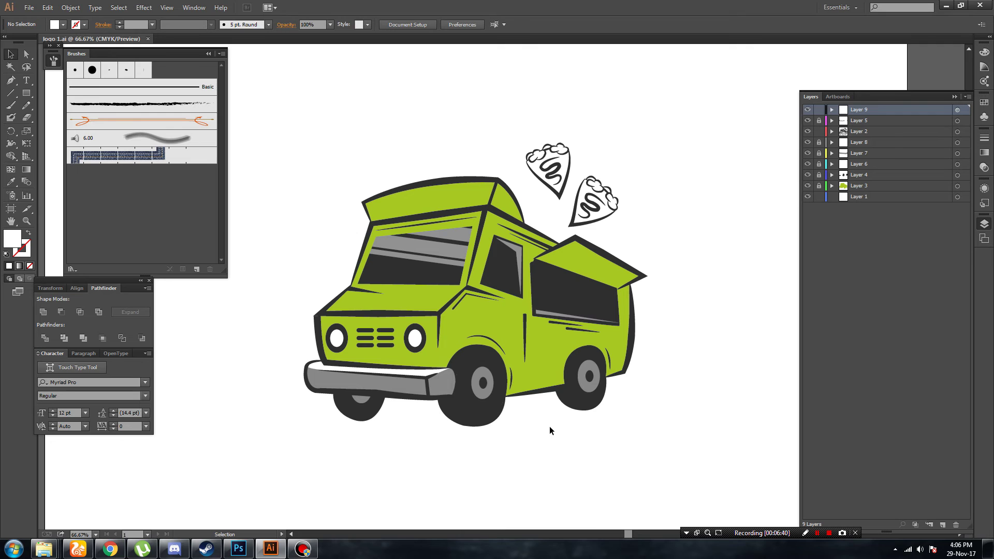
pyautogui.scroll(-1, 549, 427)
pyautogui.hotkey('ctrl', '+')
pyautogui.hotkey('ctrl', '+')
pyautogui.scroll(-4, 551, 417)
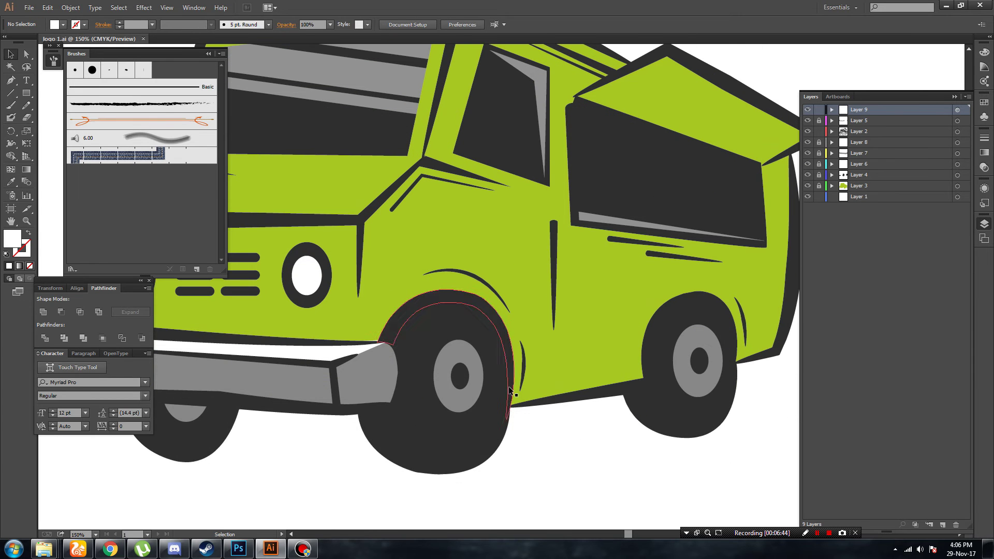
# Pen-draw a highlight arc along the front tyre's lower edge and remove its fill.
pyautogui.click(390, 414)
pyautogui.moveTo(466, 459)
pyautogui.mouseDown()
pyautogui.moveTo(522, 458)
pyautogui.moveTo(533, 447)
pyautogui.mouseUp()
pyautogui.press('v')
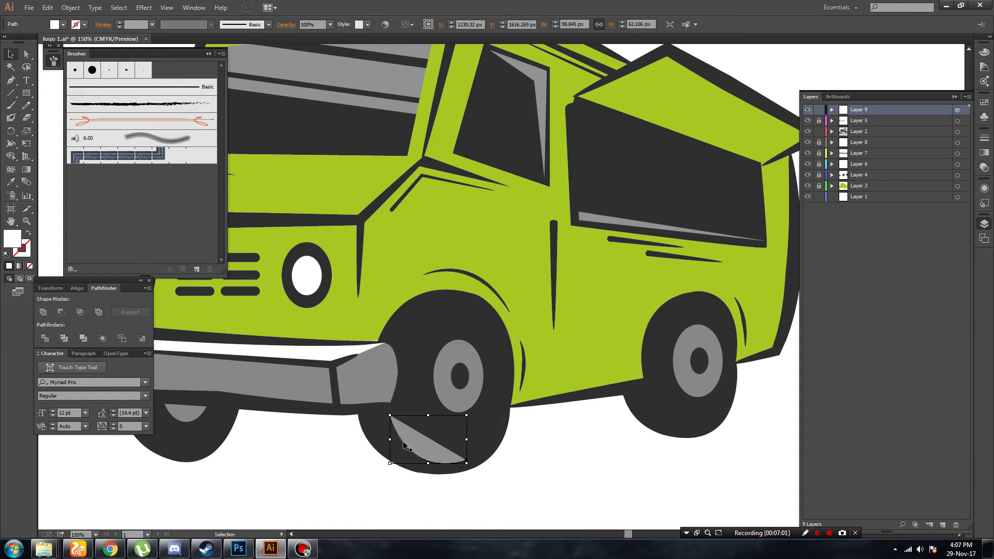
pyautogui.click(63, 25)
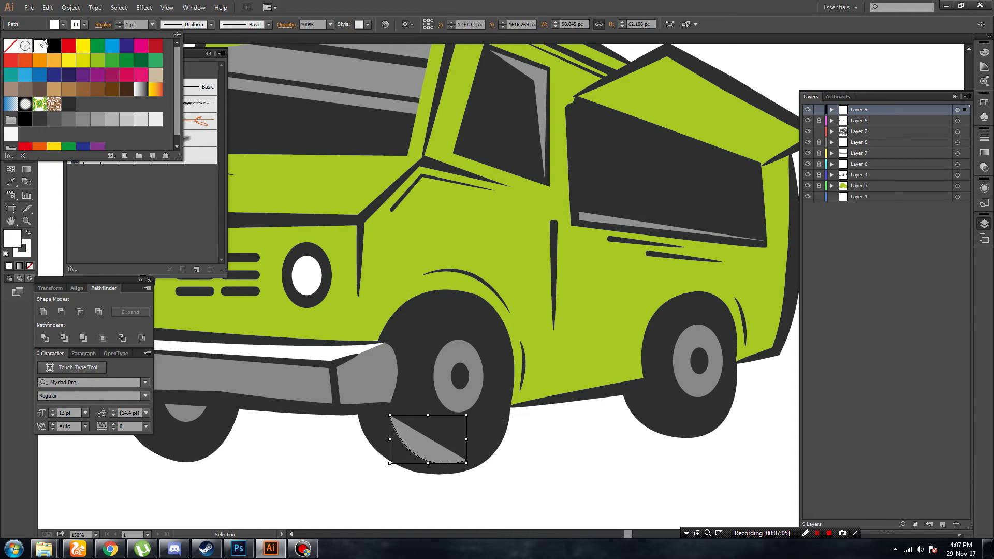
pyautogui.click(63, 24)
pyautogui.click(10, 45)
pyautogui.click(235, 24)
# Try a thicker stroke weight and stroke width profiles on the arc.
pyautogui.click(149, 26)
pyautogui.click(119, 21)
pyautogui.click(119, 22)
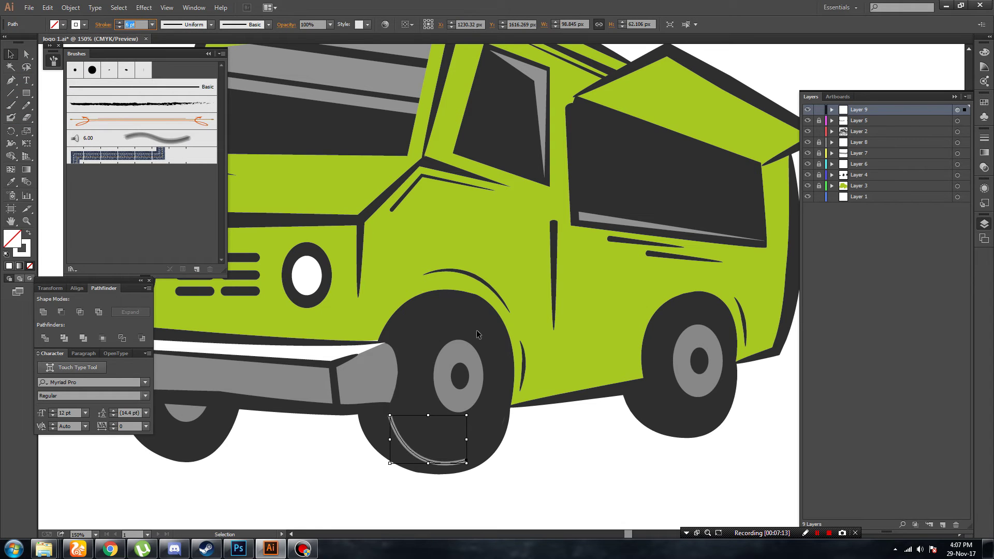
pyautogui.click(153, 25)
pyautogui.click(211, 24)
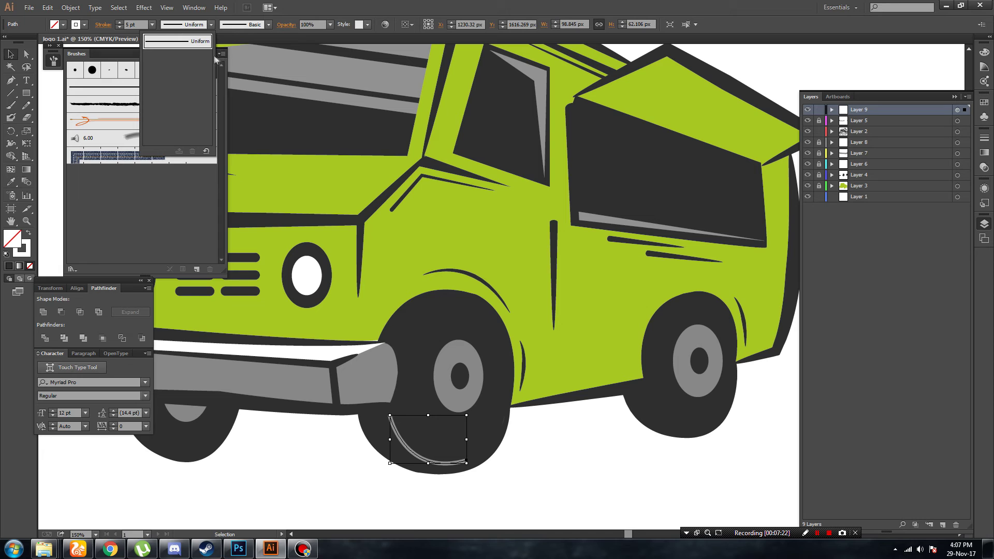
pyautogui.click(153, 25)
pyautogui.click(544, 473)
# Pen-draw a closed crescent along the bottom of the front tyre.
pyautogui.press('p')
pyautogui.click(386, 420)
pyautogui.moveTo(458, 461); pyautogui.dragTo(507, 457)
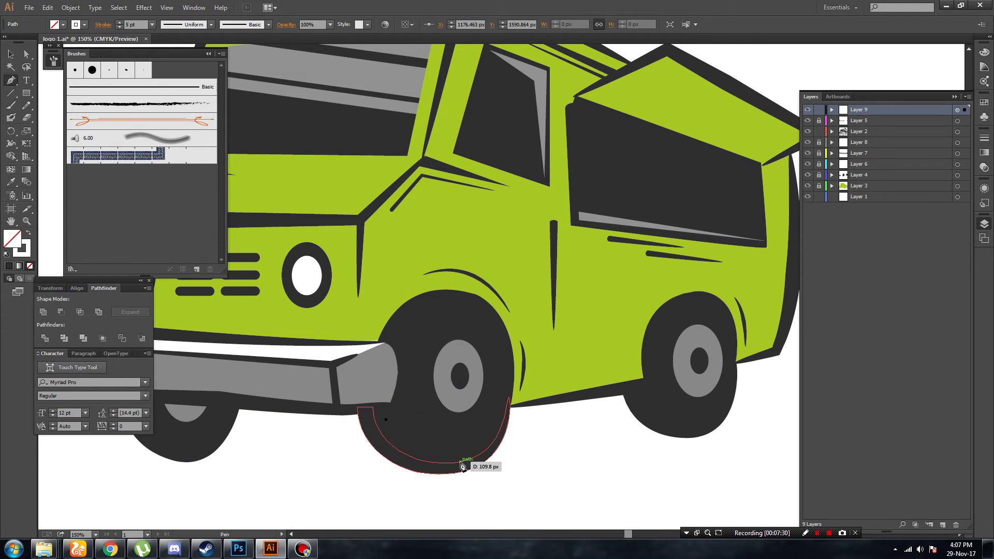
pyautogui.click(459, 462)
pyautogui.click(386, 419)
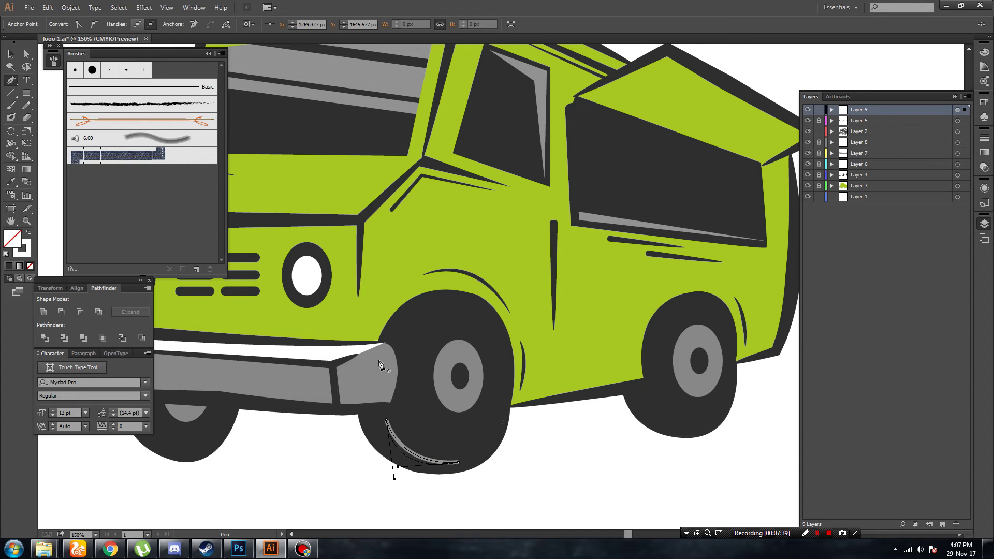
# Swap the crescent to white fill with Shift+X and nudge it onto the tyre's lower edge.
pyautogui.press('v')
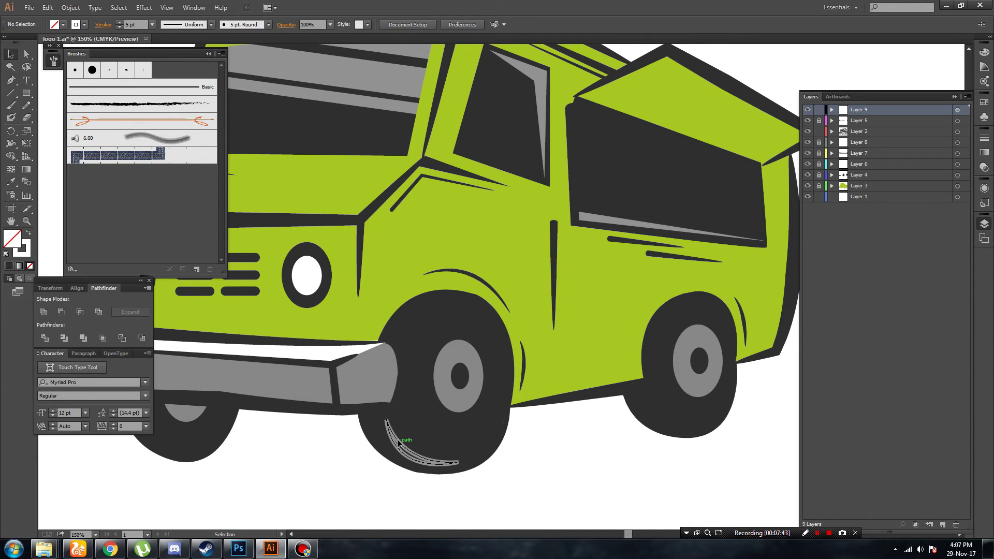
pyautogui.click(397, 439)
pyautogui.click(152, 24)
pyautogui.hotkey('shift', 'x')
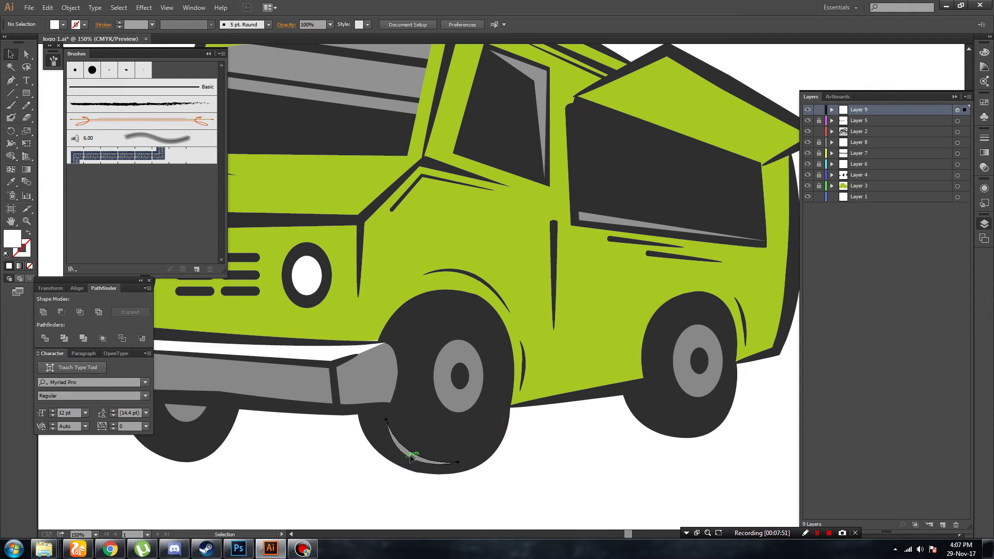
pyautogui.moveTo(423, 441); pyautogui.dragTo(425, 435)
pyautogui.click(549, 449)
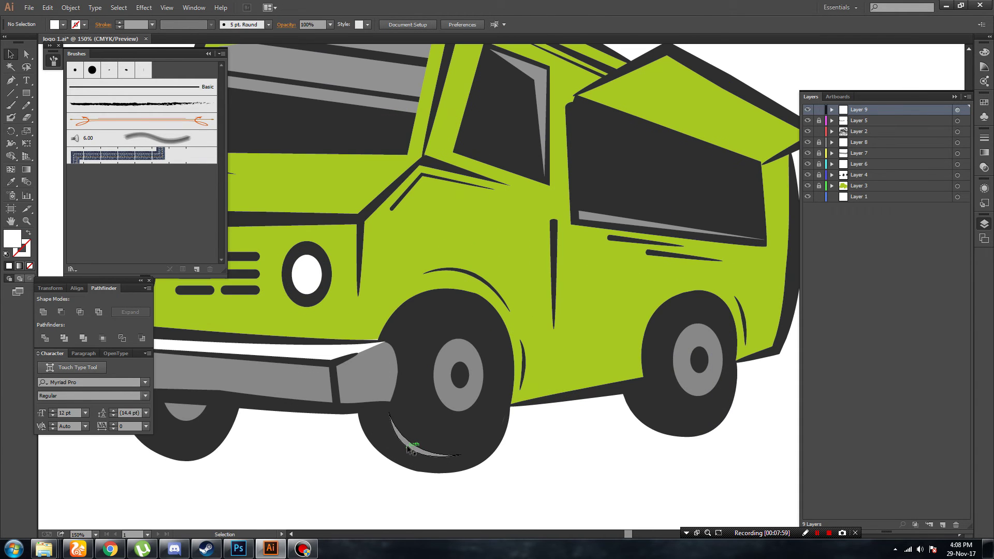
# Paste a copy of the front tyre crescent onto the rear tyre.
pyautogui.click(408, 448)
pyautogui.hotkey('ctrl', 'c')
pyautogui.hotkey('ctrl', 'v')
pyautogui.moveTo(496, 304)
pyautogui.mouseDown()
pyautogui.moveTo(675, 433)
pyautogui.moveTo(673, 422)
pyautogui.mouseUp()
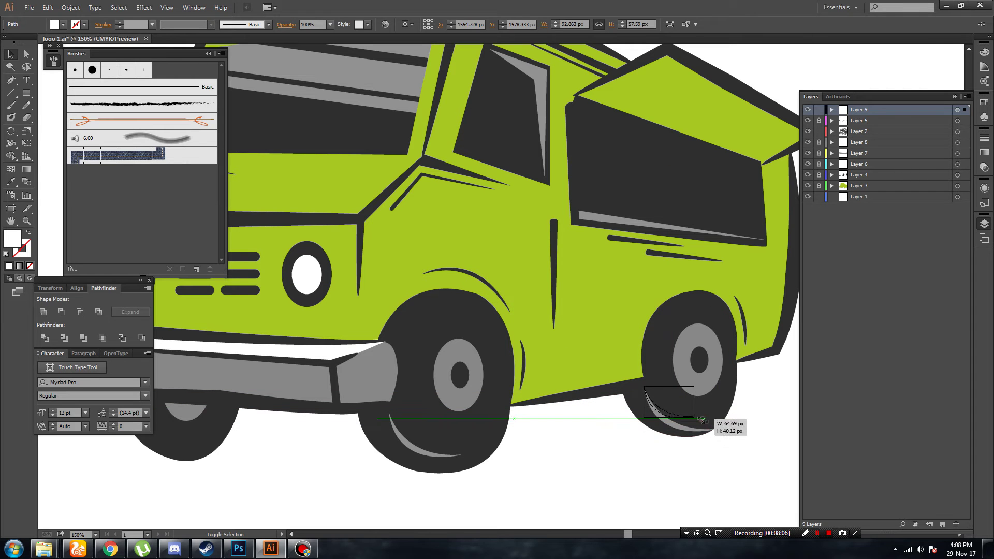
pyautogui.click(660, 453)
pyautogui.moveTo(654, 455)
pyautogui.mouseDown()
pyautogui.moveTo(595, 406)
pyautogui.moveTo(616, 420)
pyautogui.mouseUp()
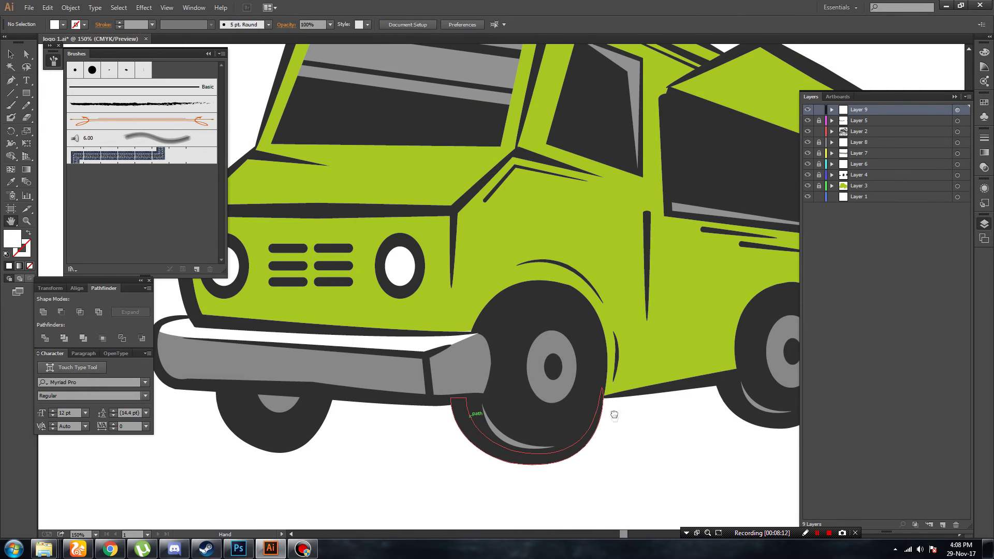
# Duplicate the wheel crescent and reflect it top-to-bottom via Object > Transform > Reflect.
pyautogui.click(516, 457)
pyautogui.hotkey('ctrl', 'c')
pyautogui.hotkey('ctrl', 'v')
pyautogui.click(71, 7)
pyautogui.click(230, 58)
pyautogui.press('Return')
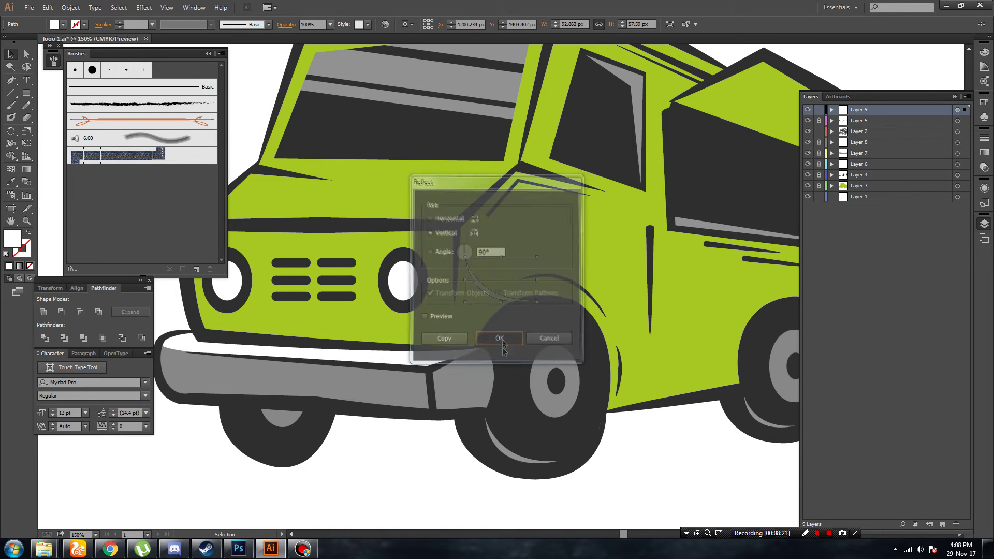
pyautogui.click(70, 7)
pyautogui.click(230, 57)
pyautogui.click(422, 204)
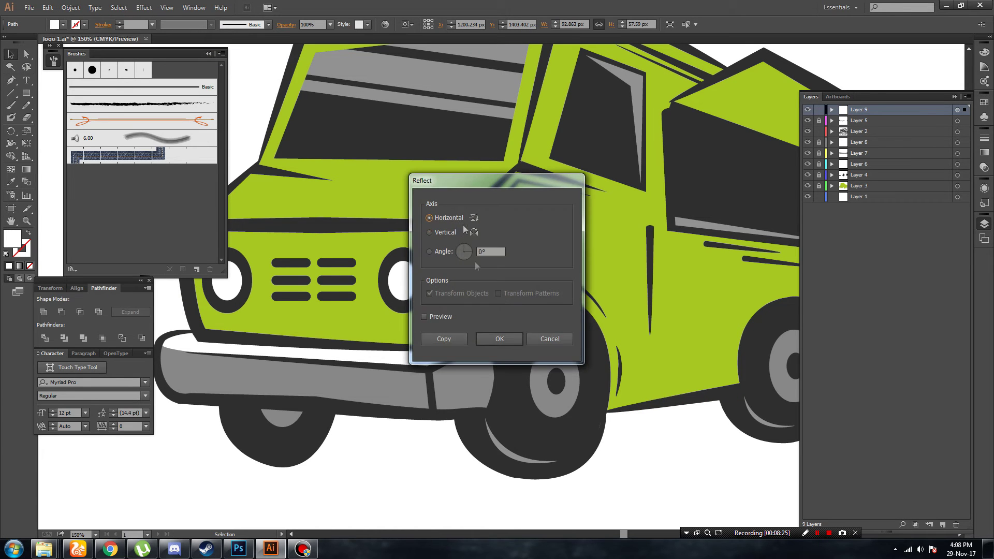
pyautogui.press('Return')
# Place the flipped crescent over the top of the front wheel.
pyautogui.moveTo(515, 267); pyautogui.dragTo(577, 315)
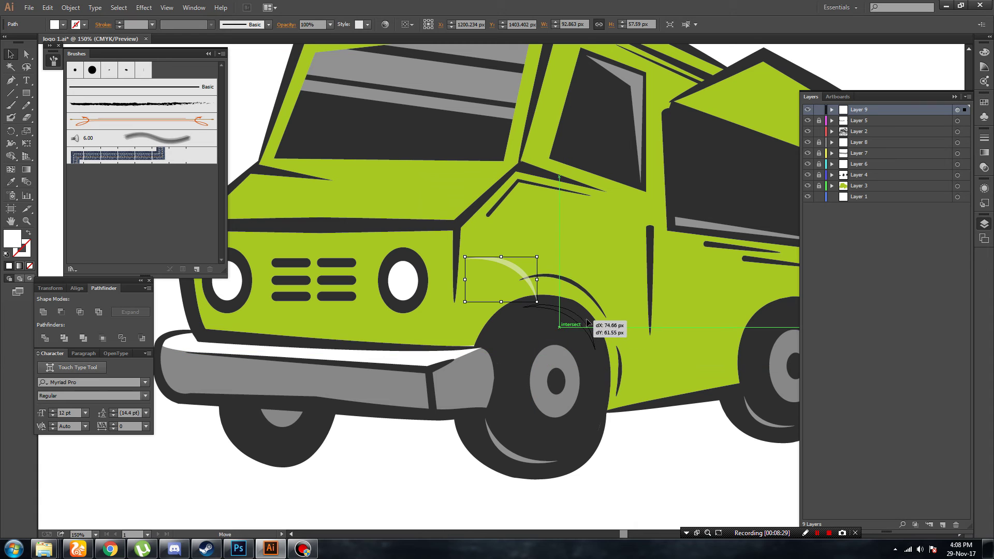
pyautogui.click(645, 448)
pyautogui.hotkey('ctrl', '-')
pyautogui.hotkey('ctrl', '+')
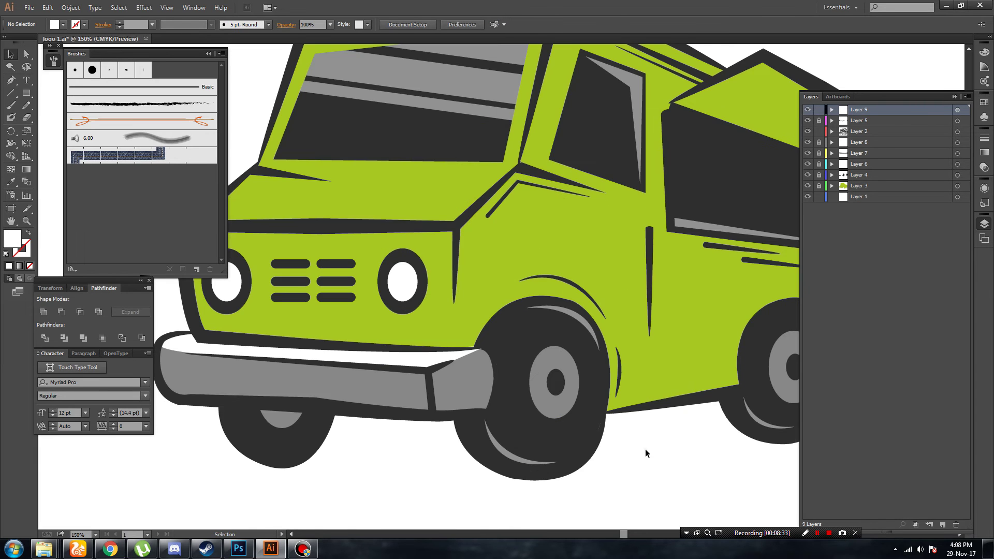
pyautogui.moveTo(443, 360); pyautogui.dragTo(292, 340)
# Alt-drag a smaller copy of the arc onto the top of the rear wheel.
pyautogui.moveTo(420, 310); pyautogui.dragTo(509, 296)
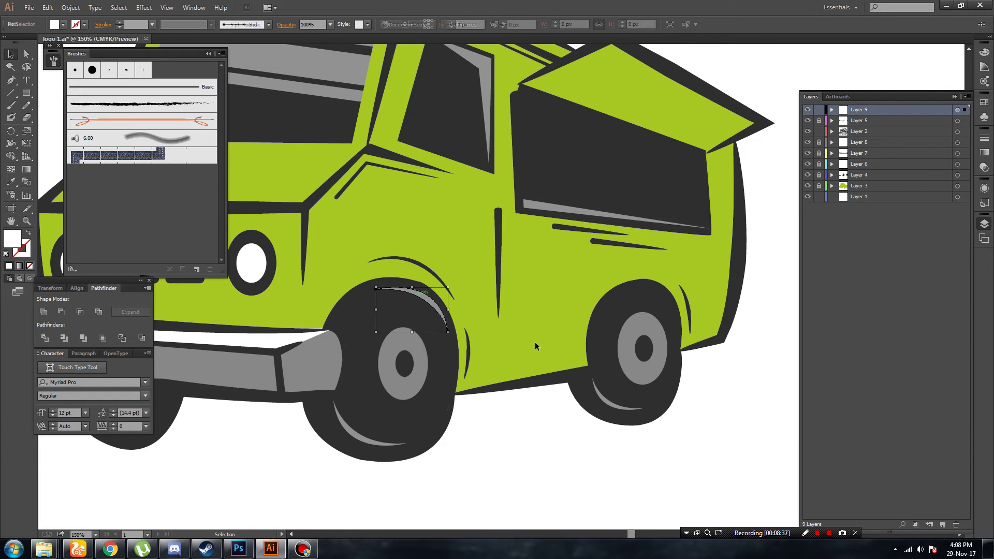
pyautogui.moveTo(465, 272); pyautogui.dragTo(485, 284)
pyautogui.moveTo(539, 315); pyautogui.dragTo(677, 321)
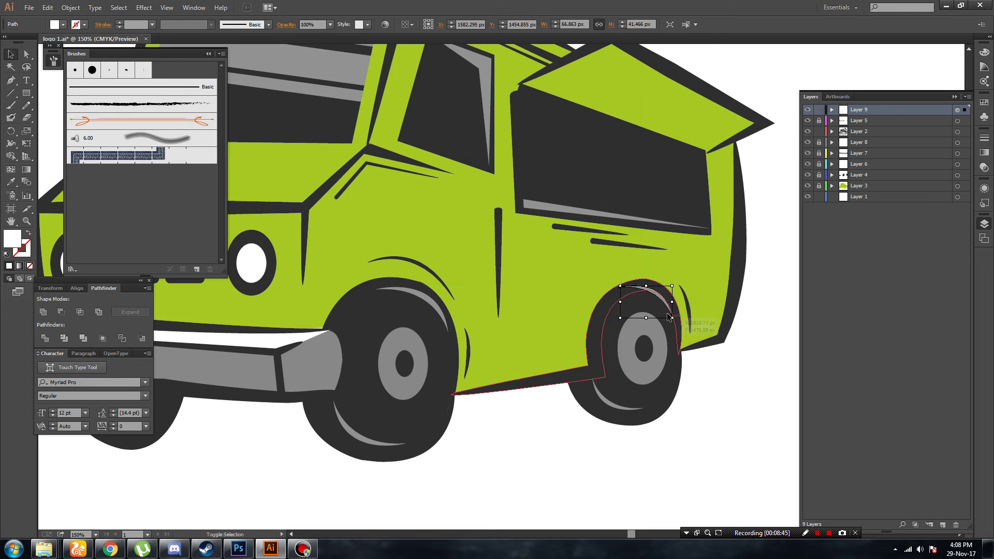
pyautogui.moveTo(620, 286); pyautogui.dragTo(639, 297)
pyautogui.click(696, 336)
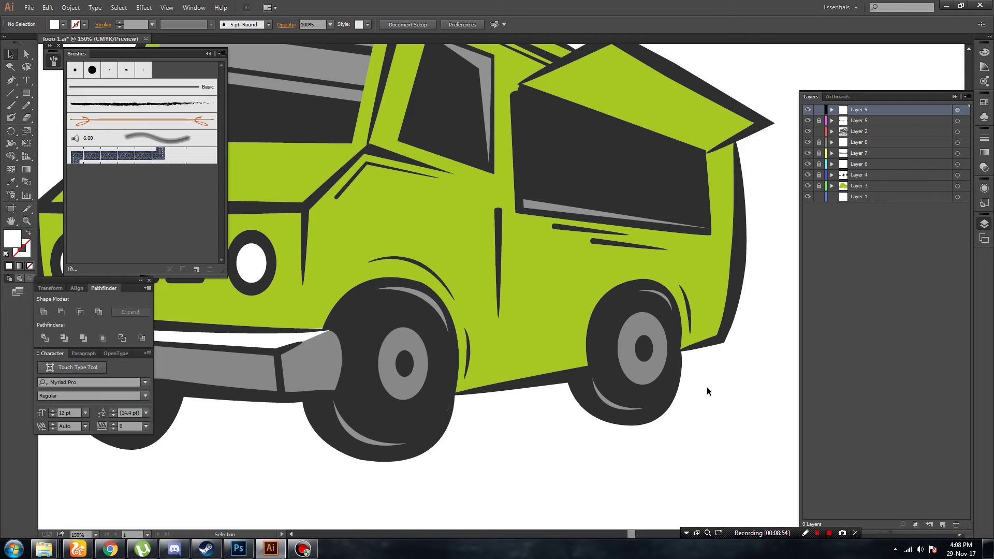
pyautogui.hotkey('ctrl', '-')
pyautogui.hotkey('ctrl', '-')
pyautogui.hotkey('ctrl', '+')
pyautogui.hotkey('ctrl', '+')
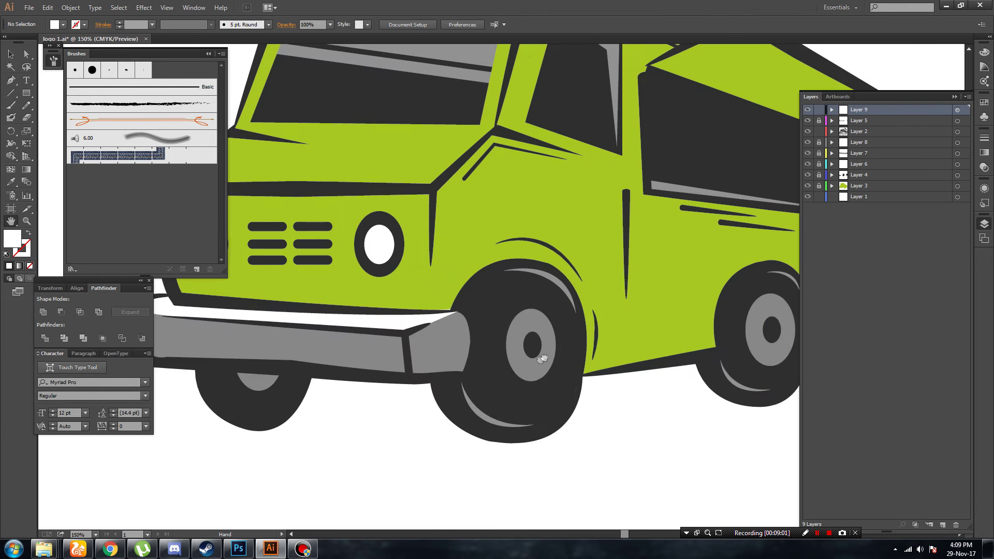
pyautogui.moveTo(543, 358); pyautogui.dragTo(566, 348)
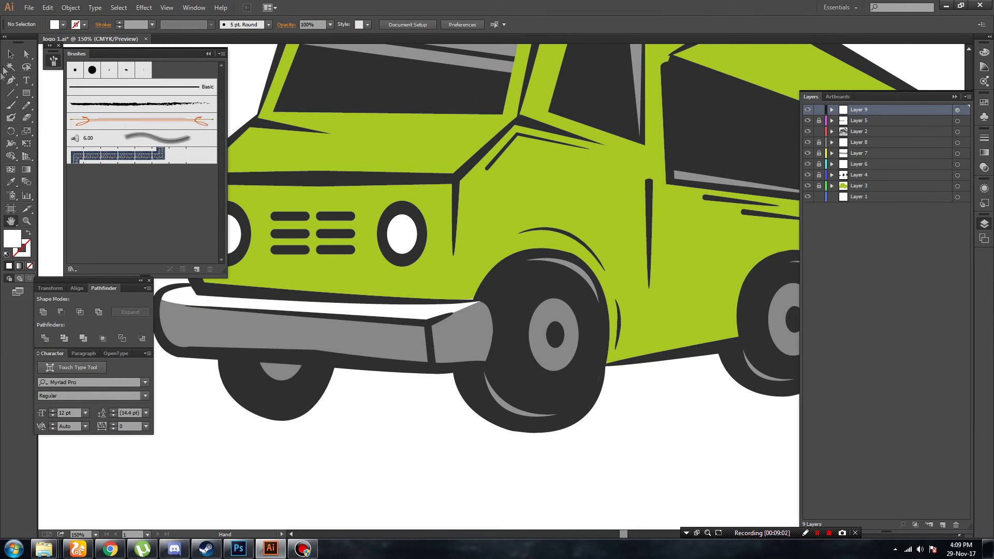
# Paste a scaled-down copy of the highlight curve into the small wheel below the bumper.
pyautogui.click(510, 410)
pyautogui.hotkey('ctrl', 'c')
pyautogui.hotkey('ctrl', 'v')
pyautogui.moveTo(498, 301)
pyautogui.mouseDown()
pyautogui.moveTo(420, 443)
pyautogui.moveTo(444, 438)
pyautogui.mouseUp()
pyautogui.click(406, 424)
pyautogui.moveTo(437, 428); pyautogui.dragTo(259, 409)
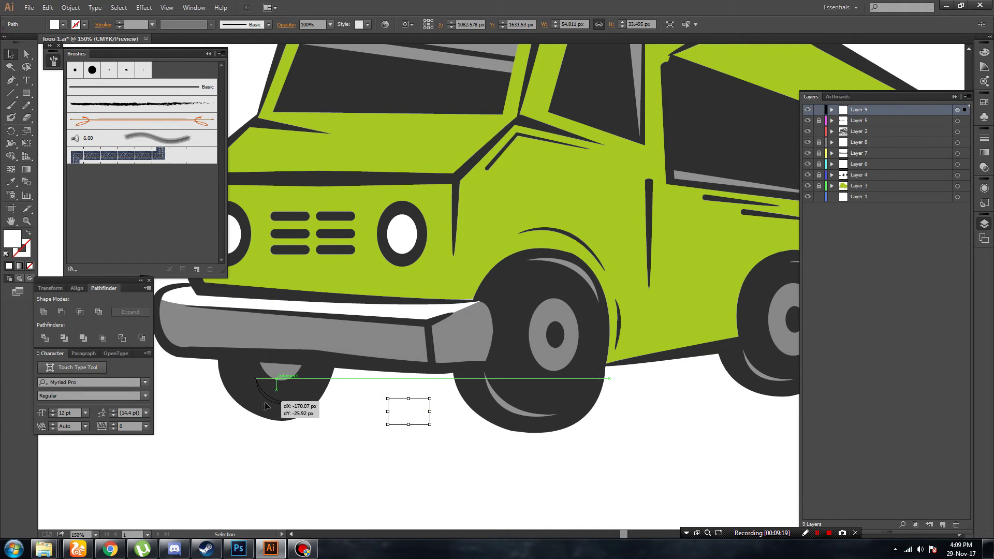
pyautogui.click(409, 458)
pyautogui.hotkey('ctrl', '-')
pyautogui.hotkey('ctrl', '-')
pyautogui.scroll(2, 419, 458)
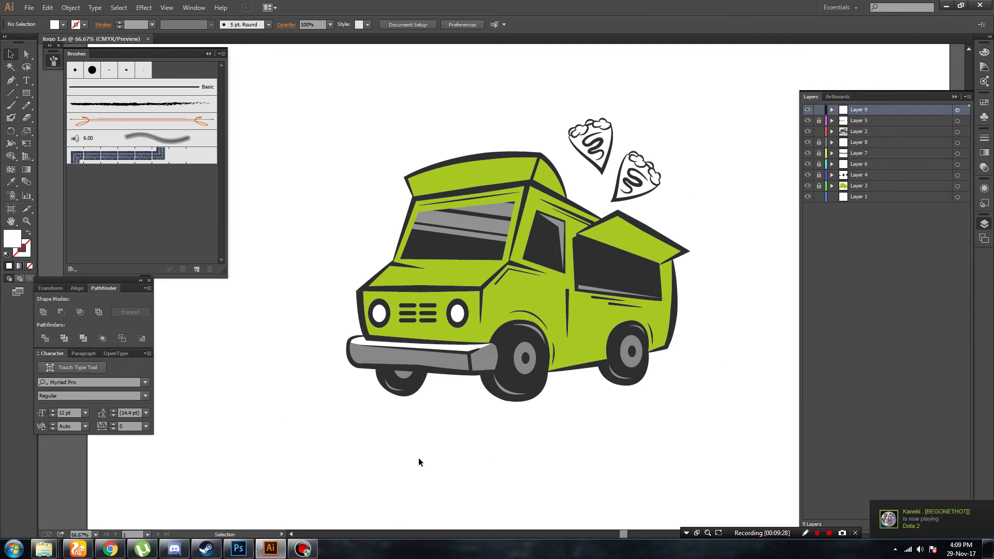
pyautogui.scroll(1, 406, 409)
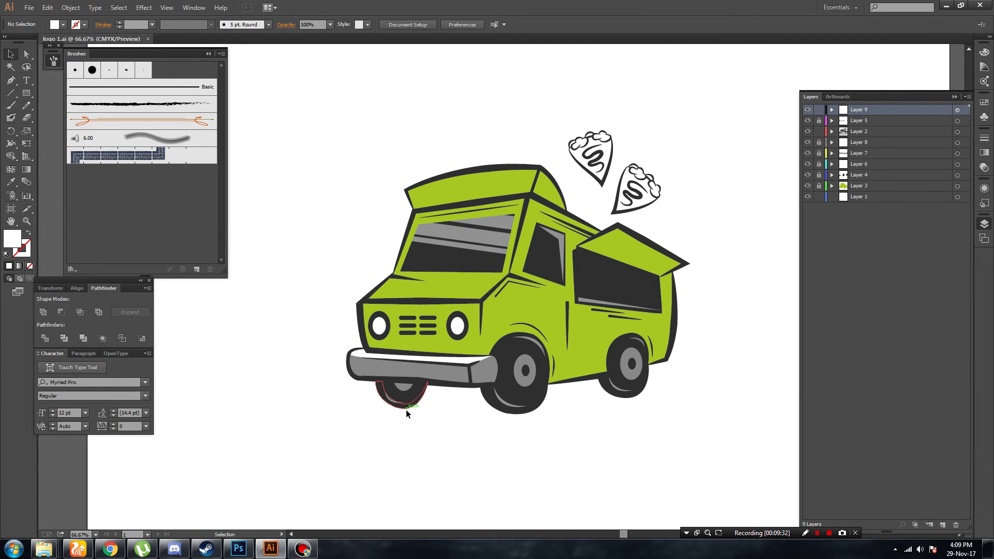
pyautogui.scroll(3, 406, 409)
pyautogui.hotkey('ctrl', '+')
pyautogui.hotkey('ctrl', '+')
# Give the windshield a dark grey 5 pt outline.
pyautogui.click(413, 324)
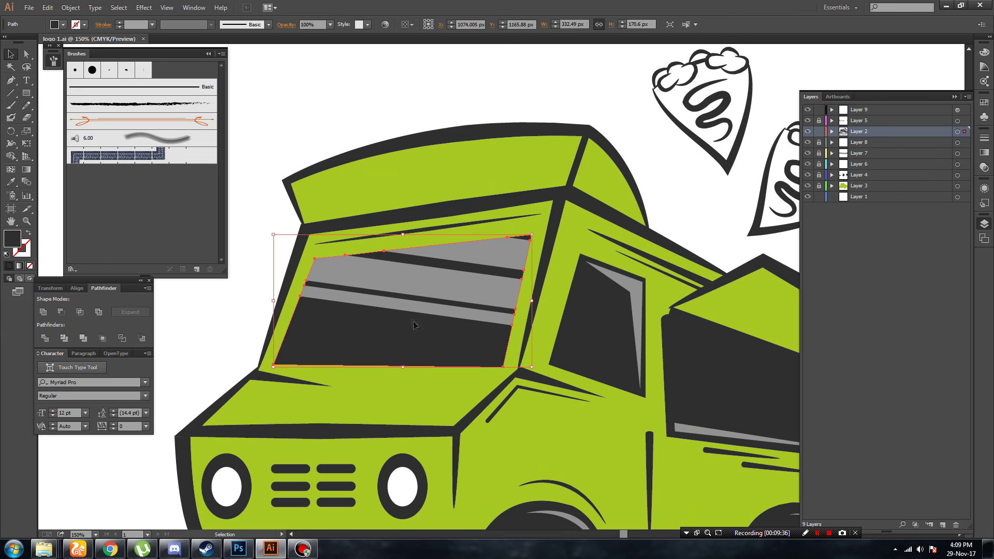
pyautogui.click(84, 24)
pyautogui.click(39, 119)
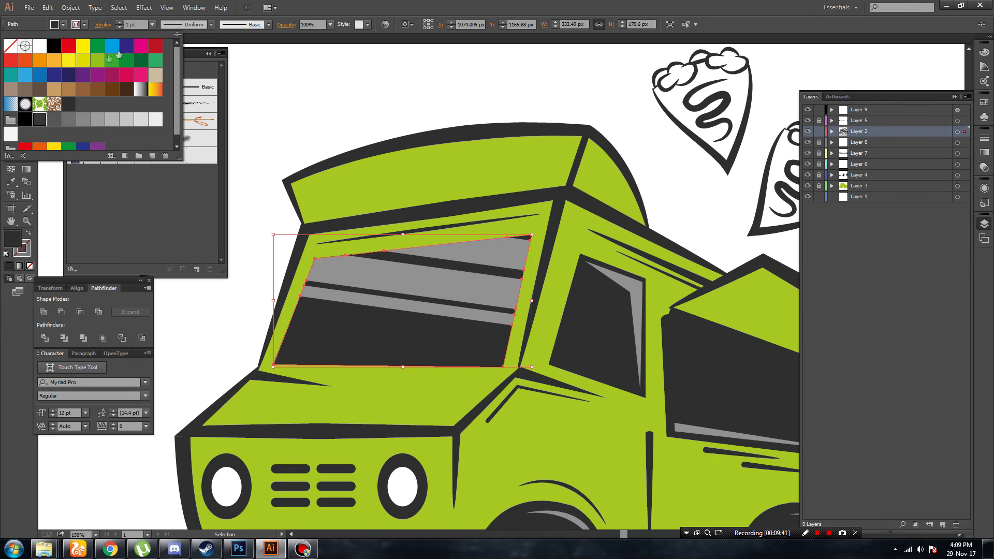
pyautogui.click(134, 24)
pyautogui.write('5')
pyautogui.press('Return')
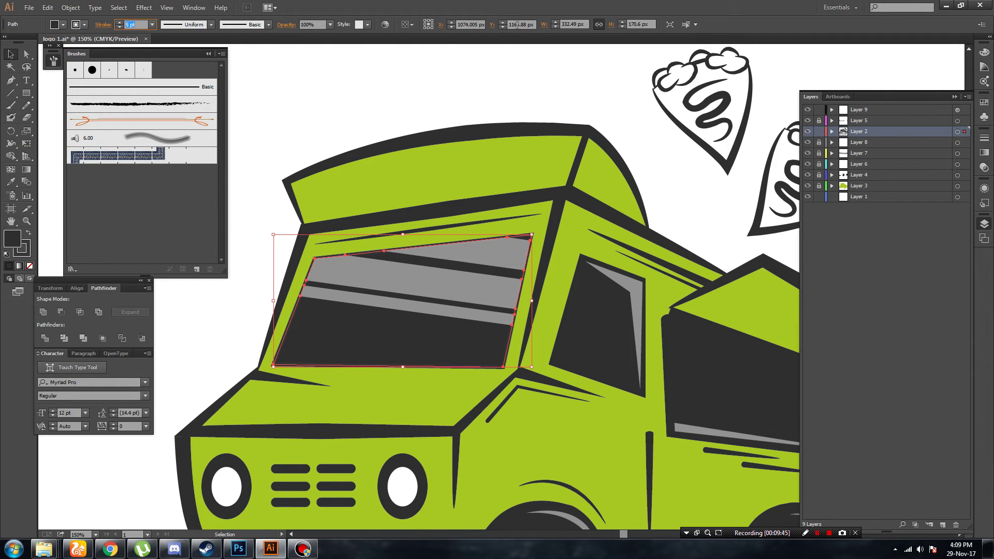
pyautogui.click(489, 73)
pyautogui.hotkey('ctrl', '-')
pyautogui.hotkey('ctrl', '-')
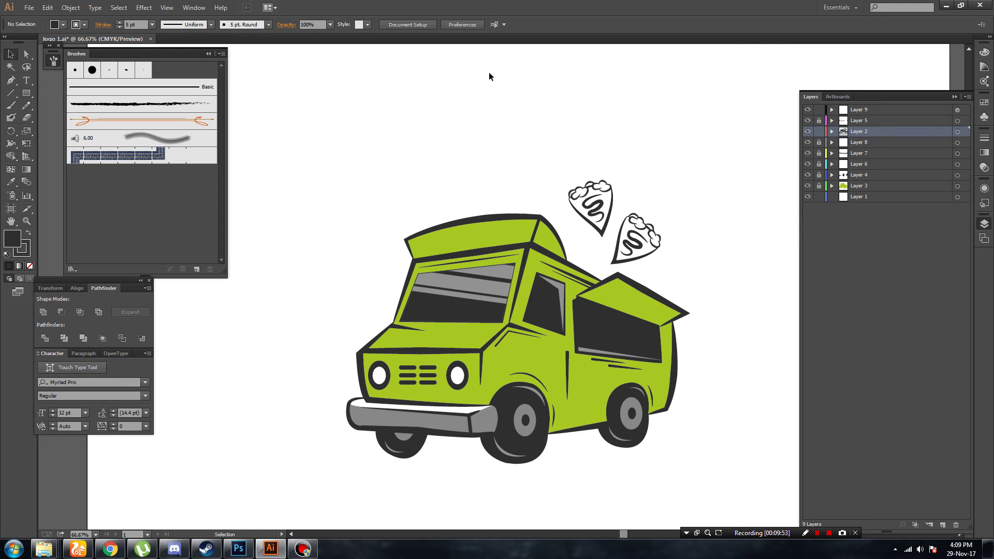
# Thicken the windshield outline, then match it to the truck outline with the Eyedropper.
pyautogui.click(459, 308)
pyautogui.press('Up')
pyautogui.press('Up')
pyautogui.click(545, 123)
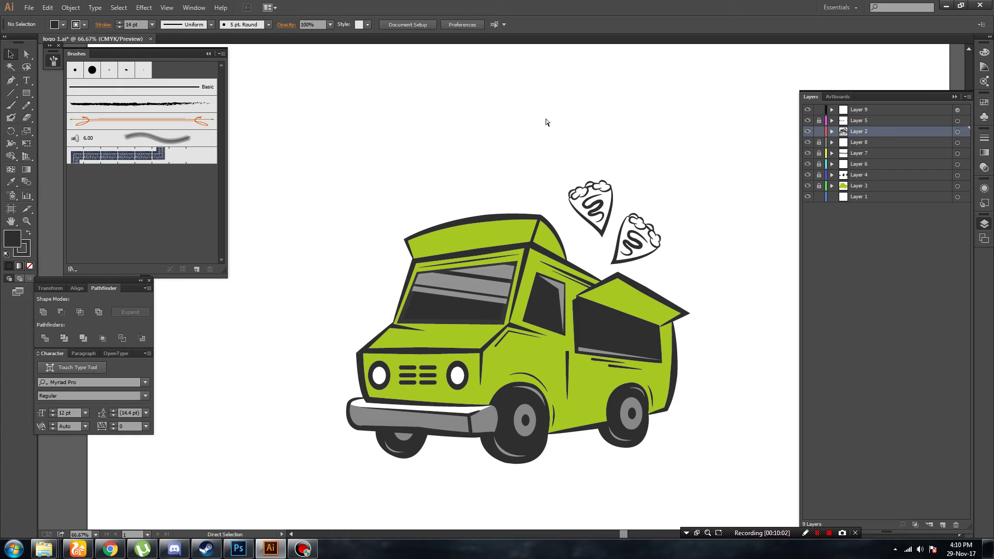
pyautogui.hotkey('ctrl', '+')
pyautogui.hotkey('ctrl', '+')
pyautogui.click(500, 370)
pyautogui.press('i')
pyautogui.click(576, 168)
pyautogui.press('v')
pyautogui.click(319, 84)
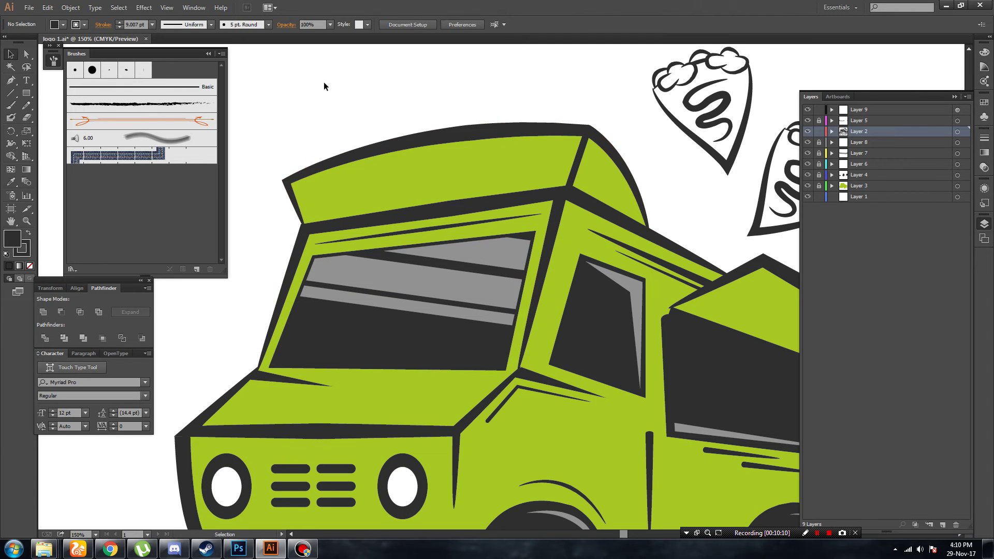
# Shrink the windshield glare shape slightly to fit the glass.
pyautogui.click(442, 354)
pyautogui.keyDown('shift'); pyautogui.click(584, 296); pyautogui.keyUp('shift')
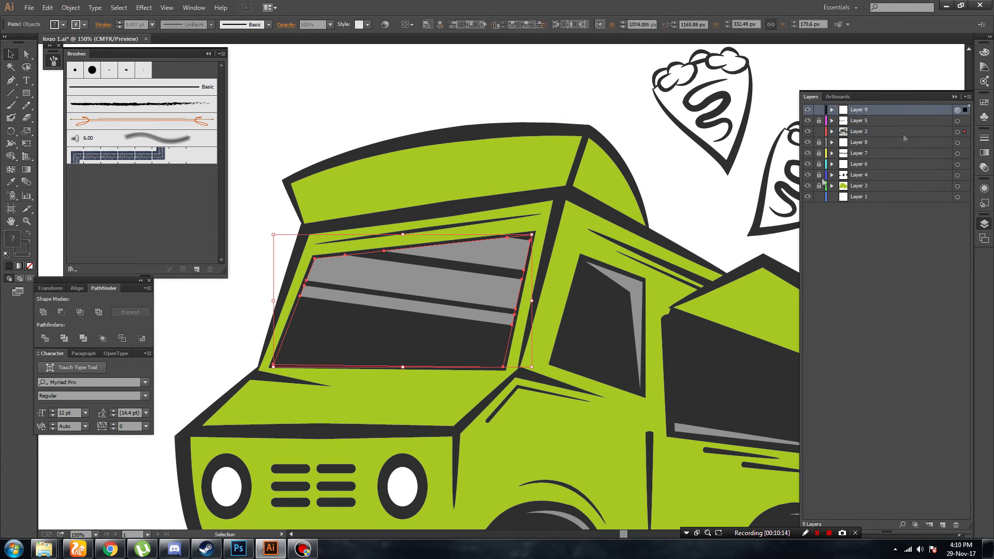
pyautogui.click(232, 315)
pyautogui.click(366, 284)
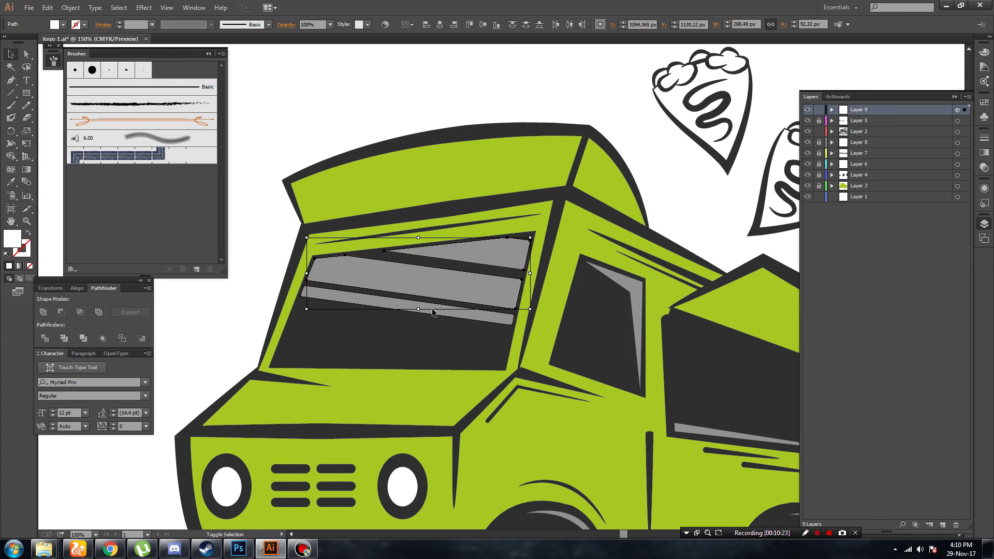
pyautogui.moveTo(531, 366); pyautogui.dragTo(524, 366)
pyautogui.click(490, 92)
pyautogui.hotkey('ctrl', '-')
pyautogui.hotkey('ctrl', '-')
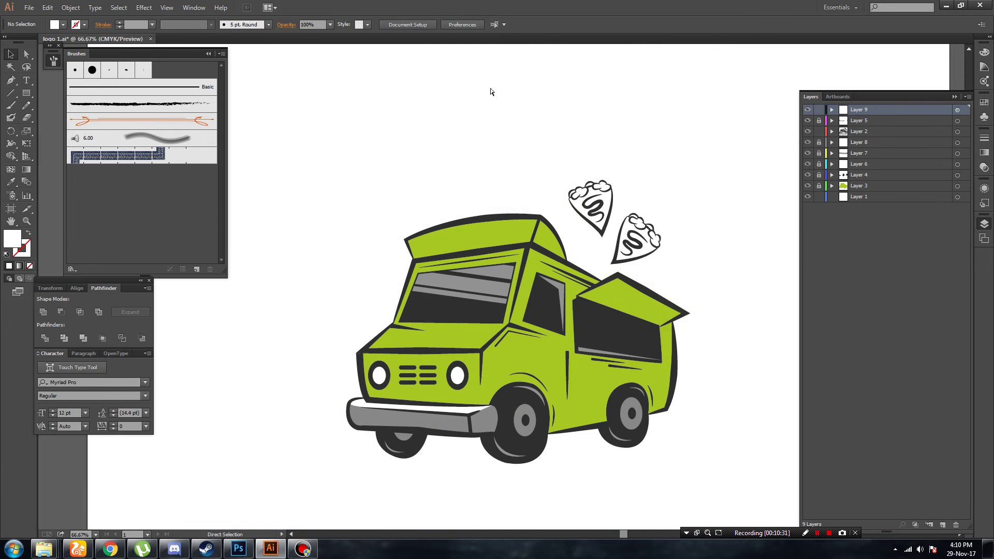
pyautogui.hotkey('ctrl', '+')
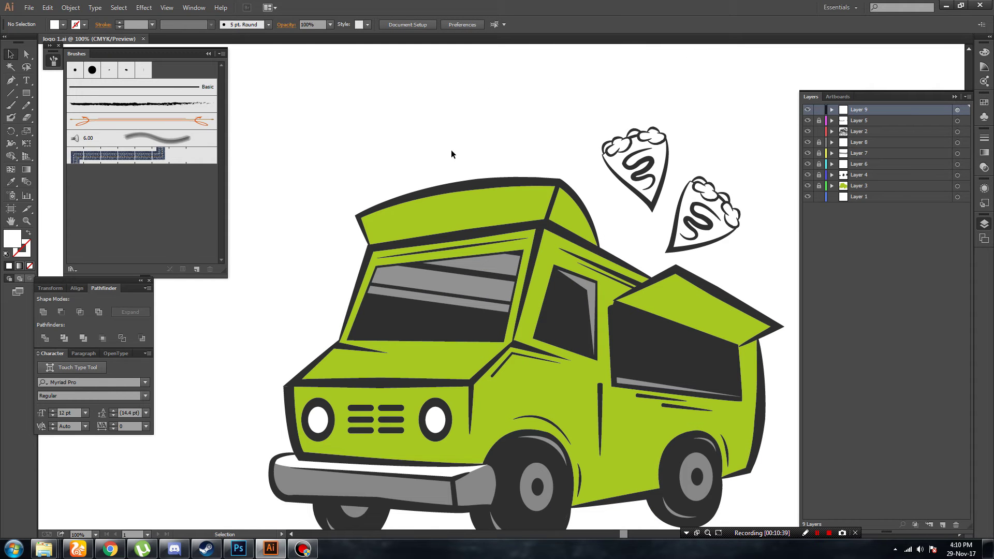
# Trace a white Pen highlight along the roof top and down the front windshield pillar.
pyautogui.click(845, 188)
pyautogui.hotkey('ctrl', '=')
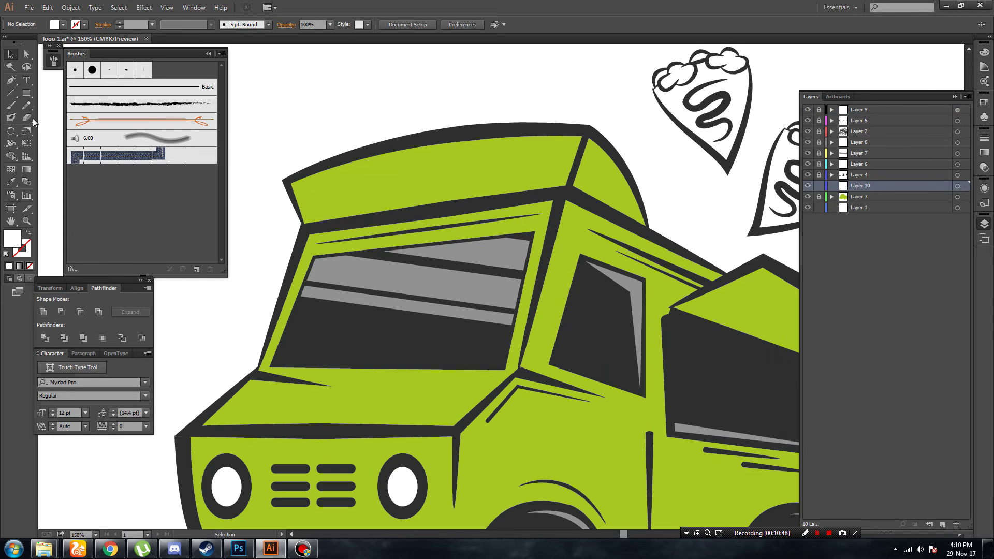
pyautogui.click(289, 191)
pyautogui.moveTo(574, 141); pyautogui.dragTo(739, 149)
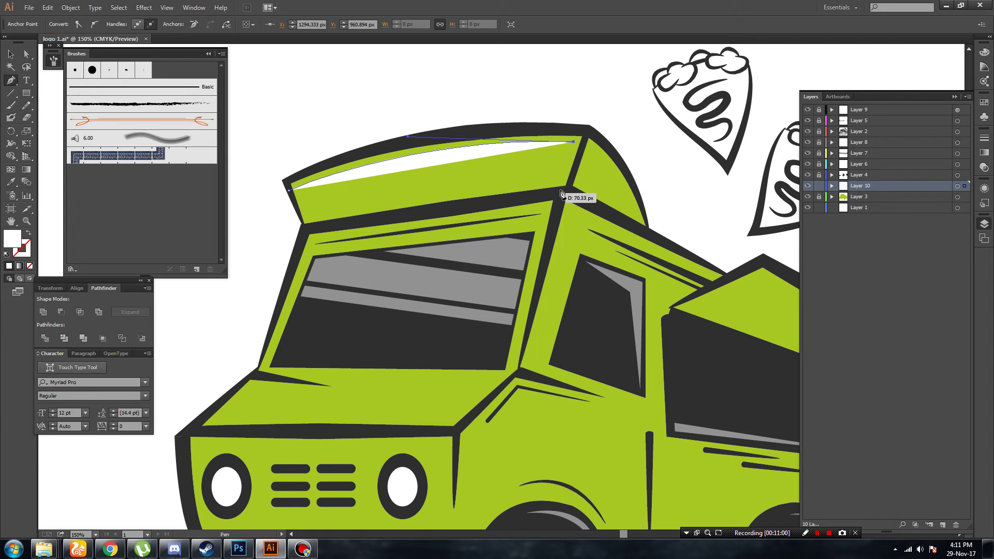
pyautogui.moveTo(559, 191); pyautogui.dragTo(570, 184)
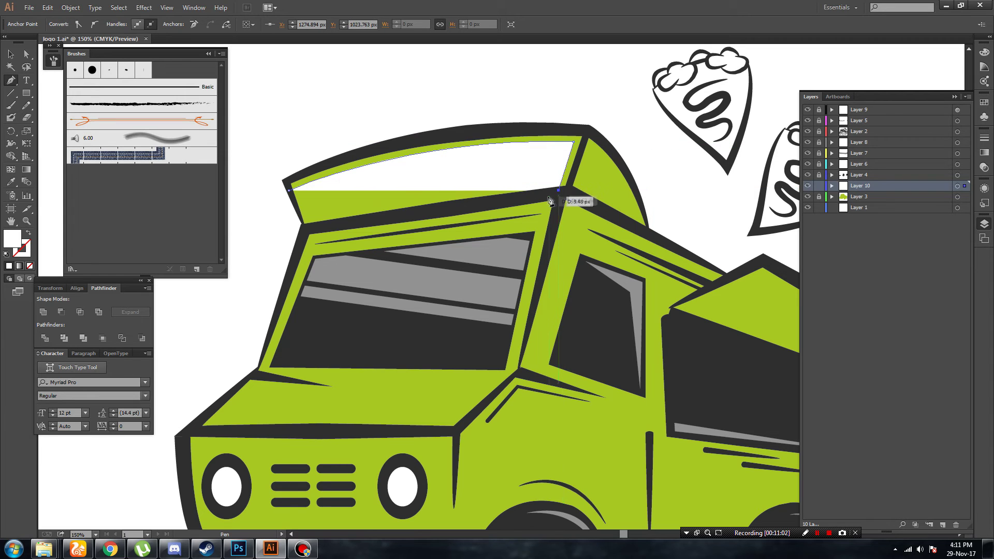
pyautogui.click(513, 367)
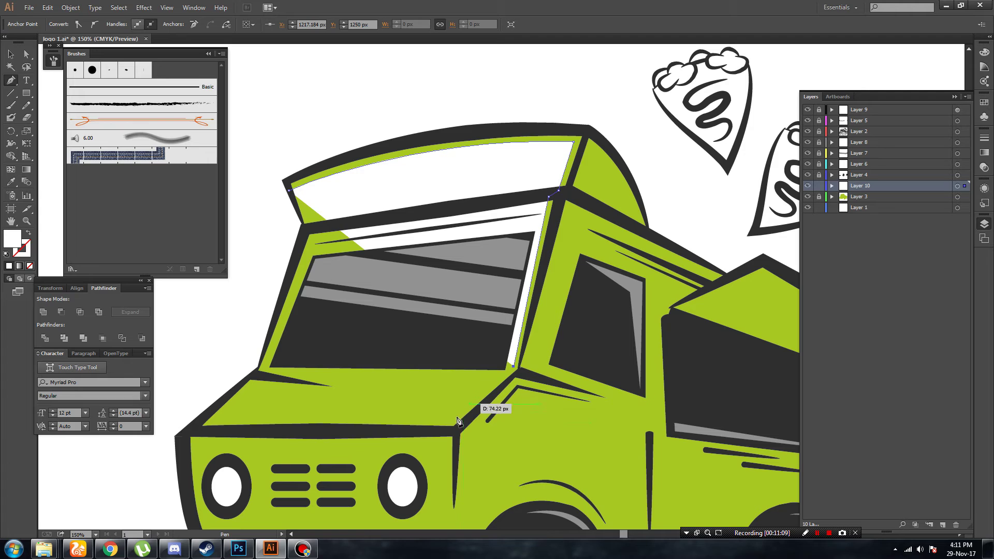
pyautogui.click(455, 427)
pyautogui.click(519, 373)
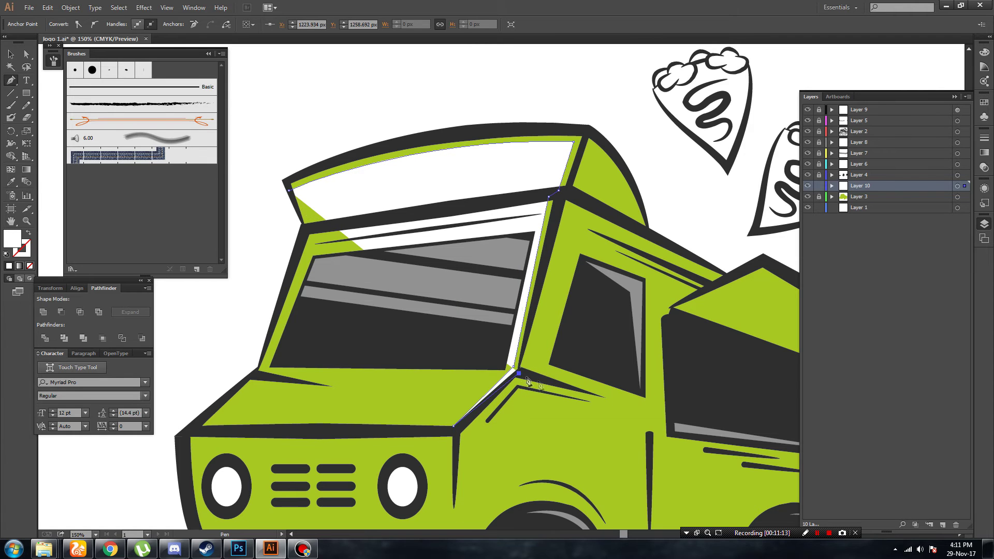
pyautogui.click(530, 311)
pyautogui.click(565, 190)
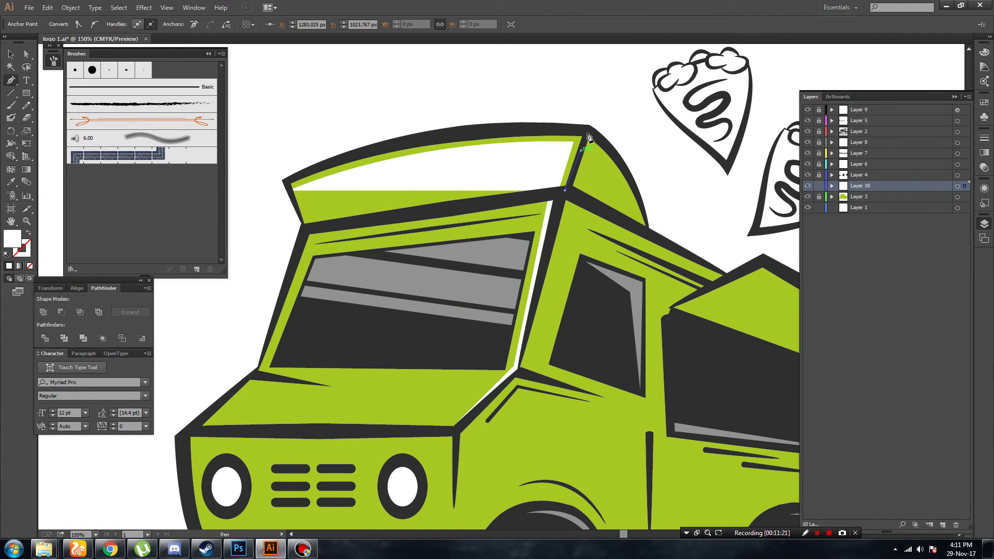
pyautogui.click(588, 135)
# Add a curved highlight along the roof top and close it at the left corner.
pyautogui.press('XF86AudioMute')
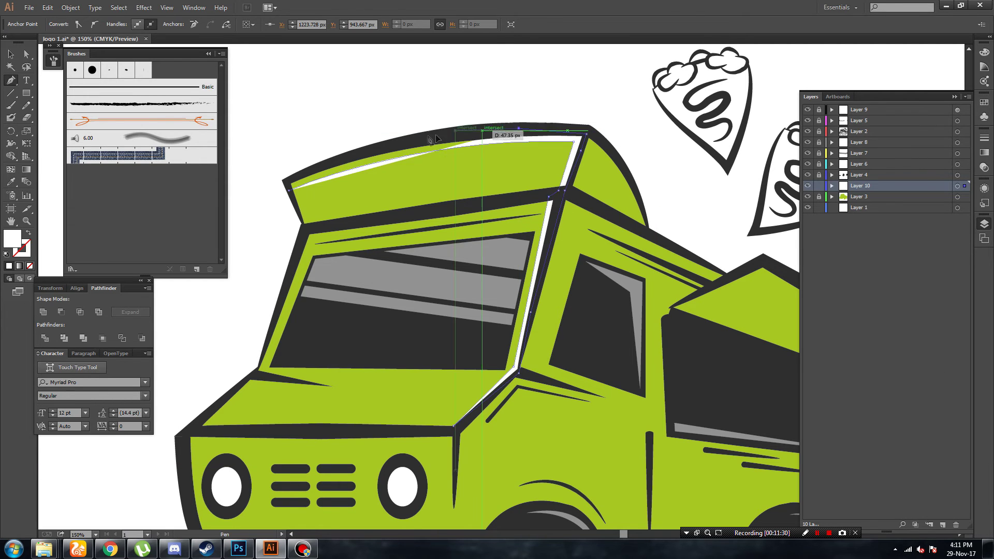
pyautogui.moveTo(341, 160); pyautogui.dragTo(395, 146)
pyautogui.click(294, 179)
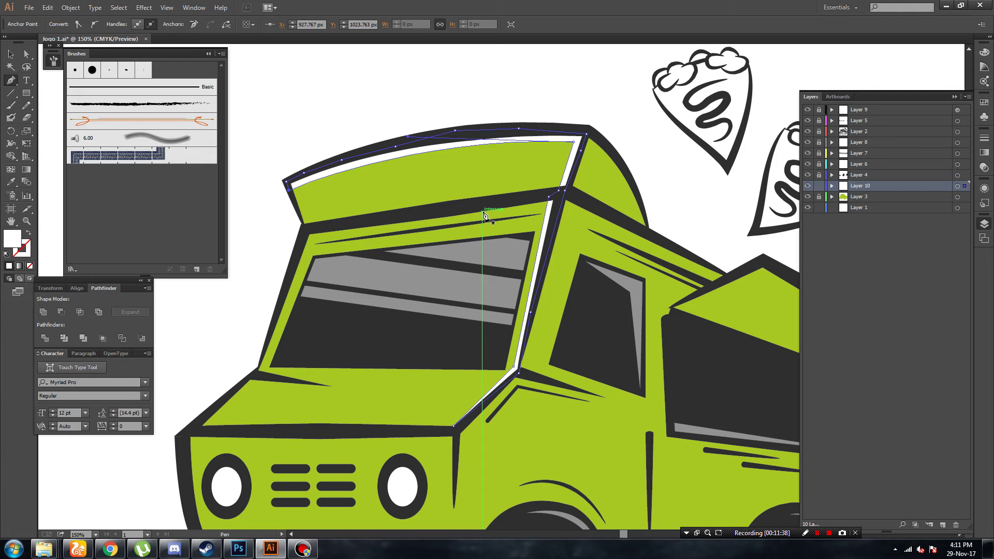
pyautogui.press('v')
pyautogui.click(357, 102)
pyautogui.hotkey('ctrl', '-')
pyautogui.hotkey('ctrl', '-')
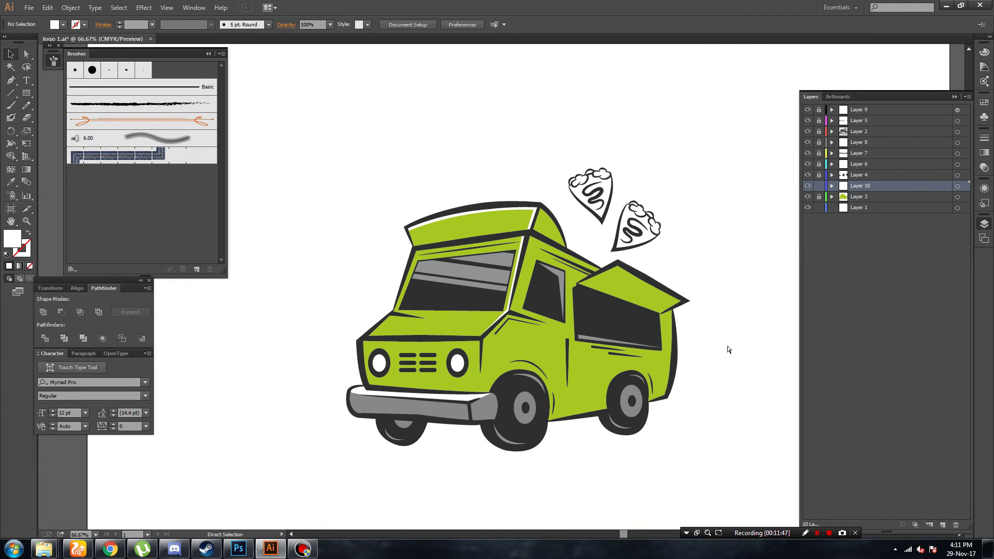
# Zoom in on the cab roof and start a new highlight at the roof's back edge.
pyautogui.hotkey('ctrl', '+')
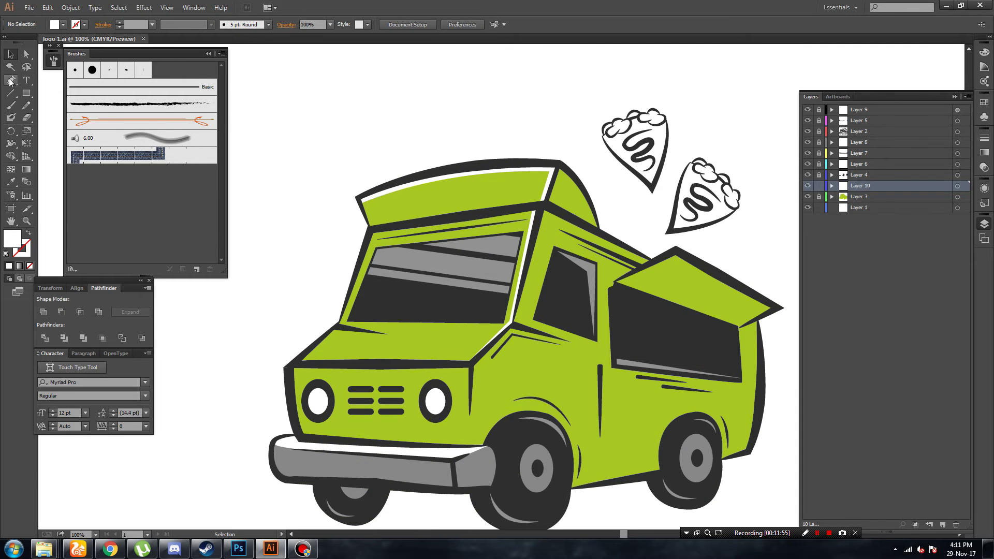
pyautogui.scroll(2, 633, 222)
pyautogui.hotkey('ctrl', '+')
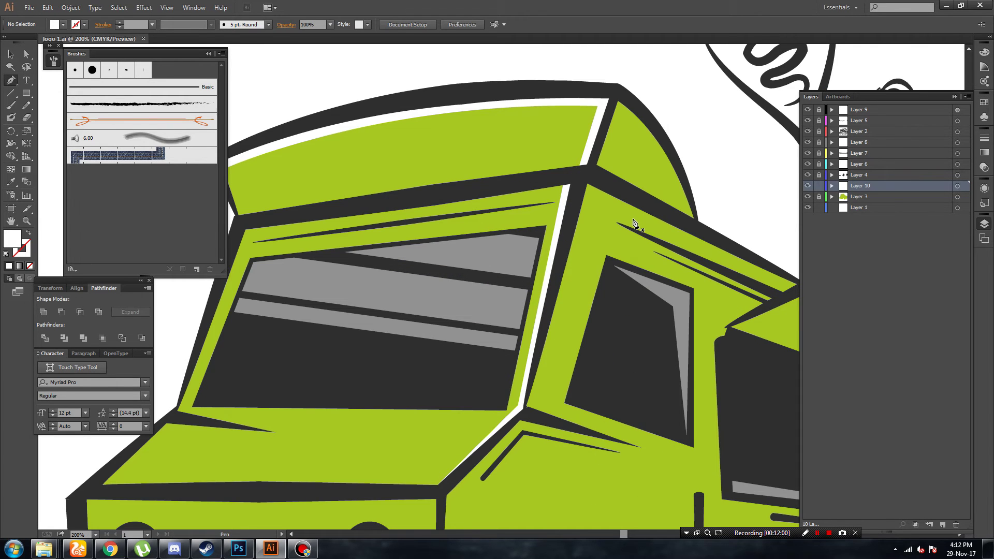
pyautogui.scroll(1, 689, 238)
pyautogui.click(685, 236)
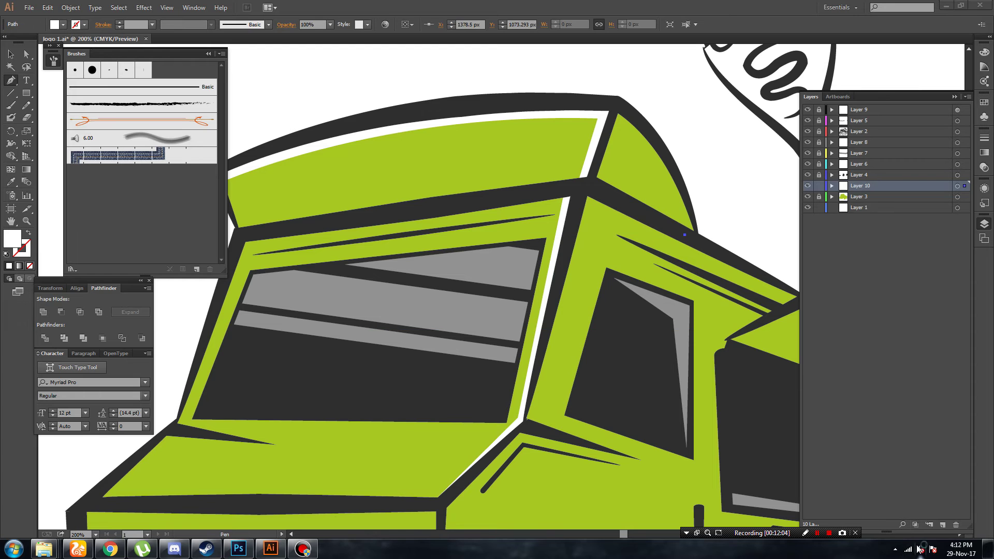
pyautogui.click(920, 549)
pyautogui.click(87, 547)
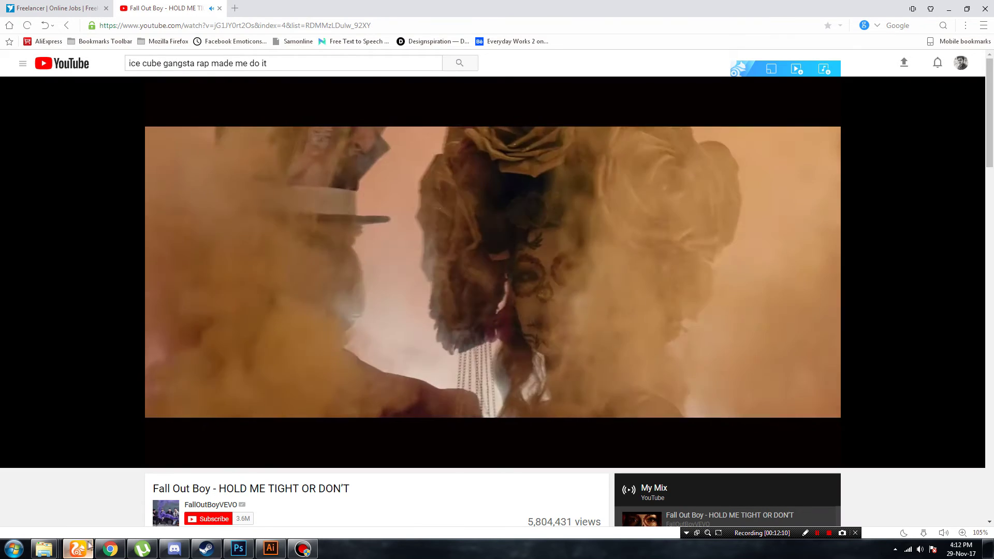
pyautogui.click(88, 547)
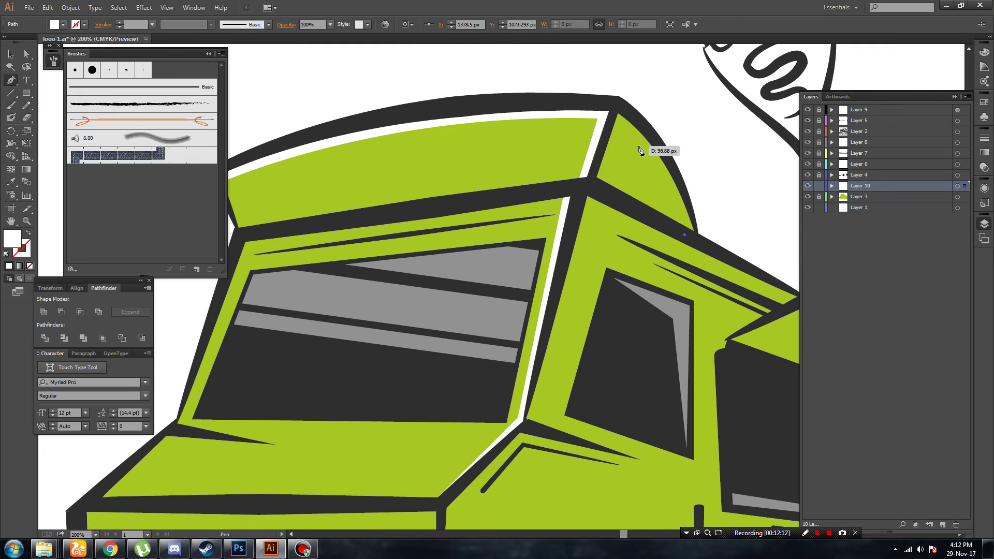
# Trace the highlight down the cab's side pillar and back up to the roof corner.
pyautogui.moveTo(614, 118); pyautogui.dragTo(570, 92)
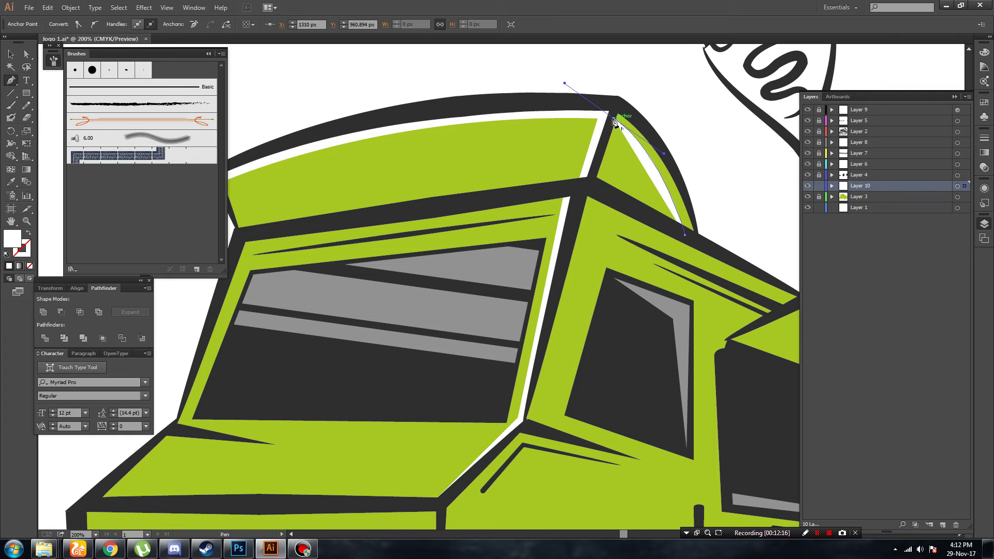
pyautogui.click(593, 183)
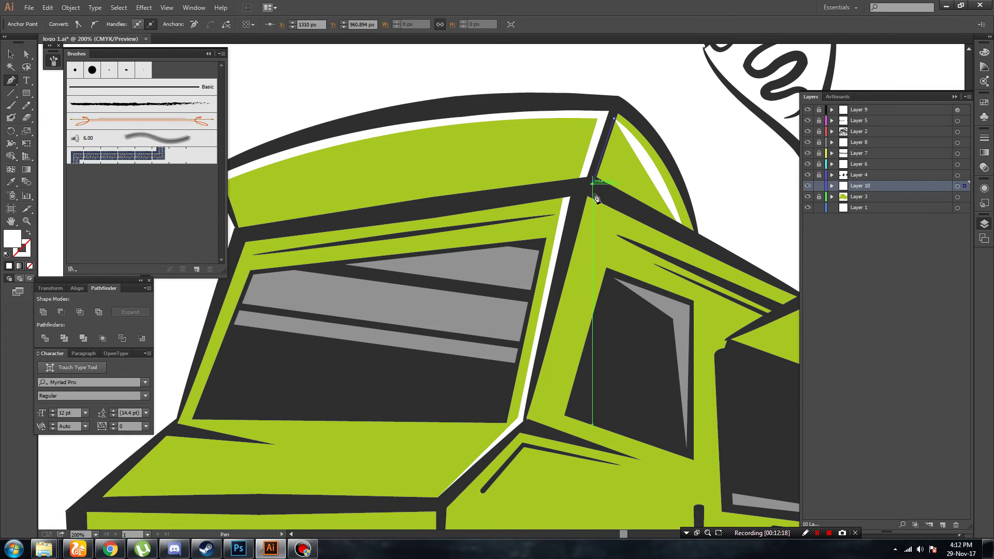
pyautogui.click(540, 375)
pyautogui.moveTo(527, 416); pyautogui.dragTo(548, 337)
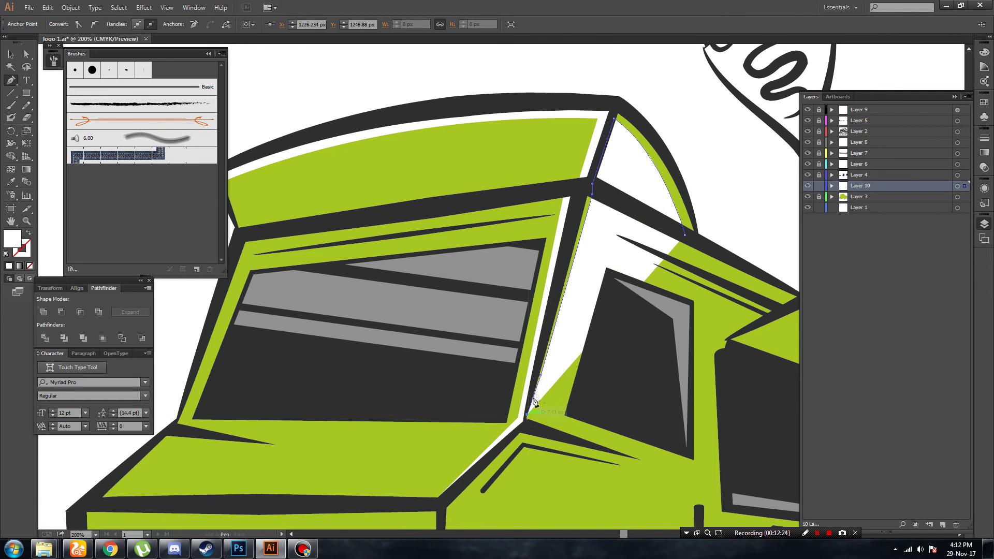
pyautogui.click(578, 214)
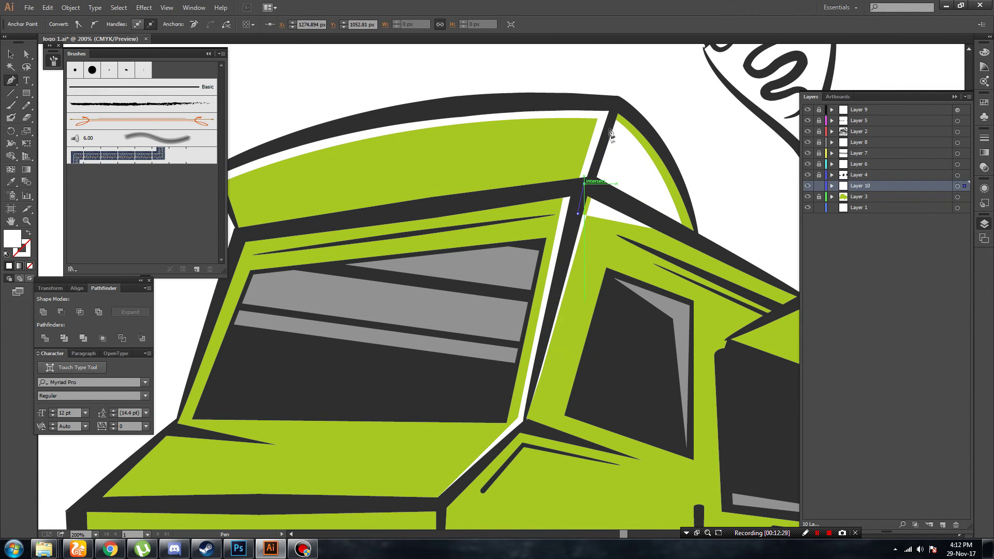
pyautogui.click(584, 184)
pyautogui.click(618, 105)
# Follow the roof's curved back edge to finish the highlight, then zoom out.
pyautogui.click(639, 118)
pyautogui.click(663, 147)
pyautogui.click(675, 169)
pyautogui.click(689, 201)
pyautogui.moveTo(685, 235); pyautogui.dragTo(697, 235)
pyautogui.press('a')
pyautogui.click(742, 171)
pyautogui.hotkey('ctrl', '-')
pyautogui.hotkey('ctrl', '-')
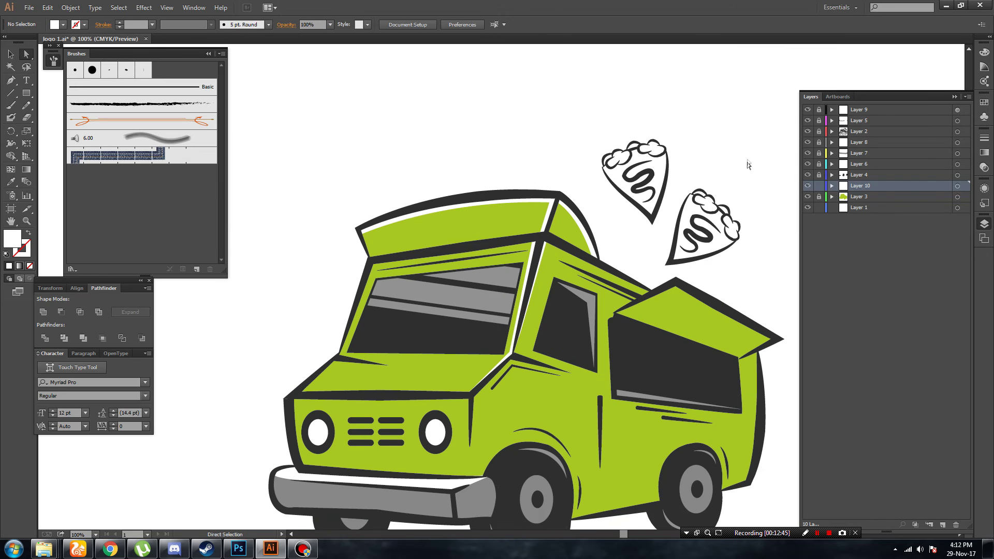
pyautogui.scroll(-1, 751, 184)
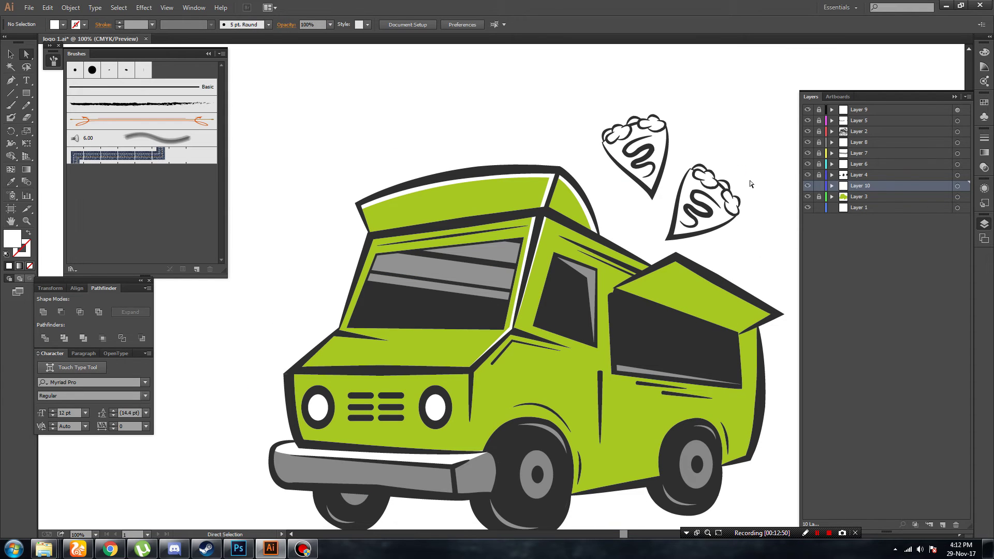
# Save the logo file and zoom in on the side of the cab.
pyautogui.hotkey('ctrl', 's')
pyautogui.moveTo(585, 253); pyautogui.dragTo(493, 282)
pyautogui.hotkey('ctrl', '-')
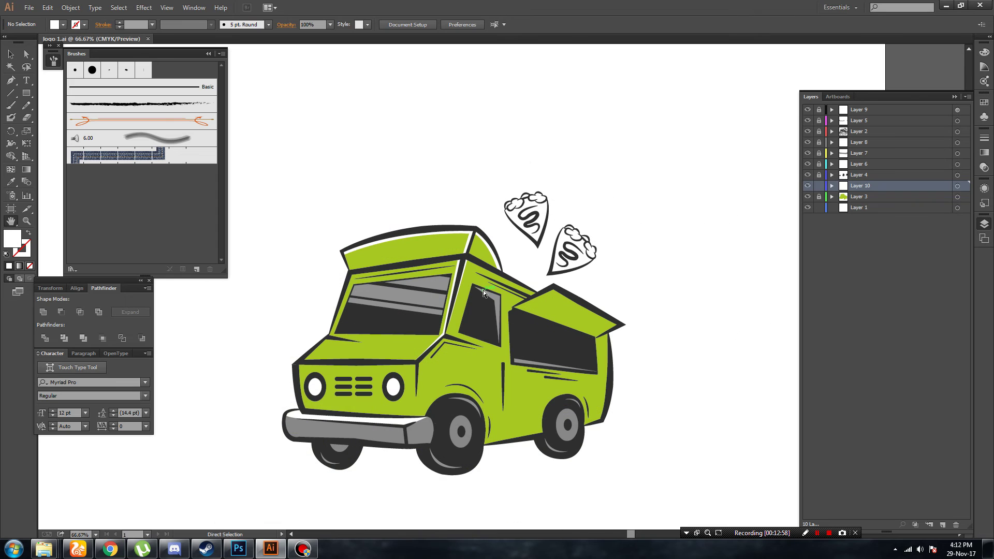
pyautogui.hotkey('ctrl', '+')
pyautogui.hotkey('ctrl', '+')
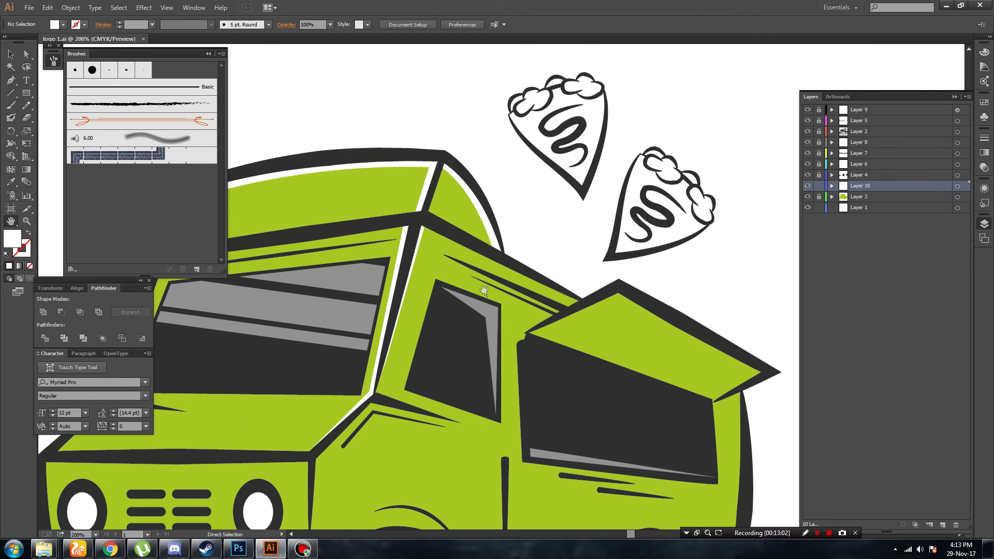
pyautogui.hotkey('ctrl', '+')
# Draw a closed white highlight along the cab's upper side edge.
pyautogui.press('p')
pyautogui.click(385, 214)
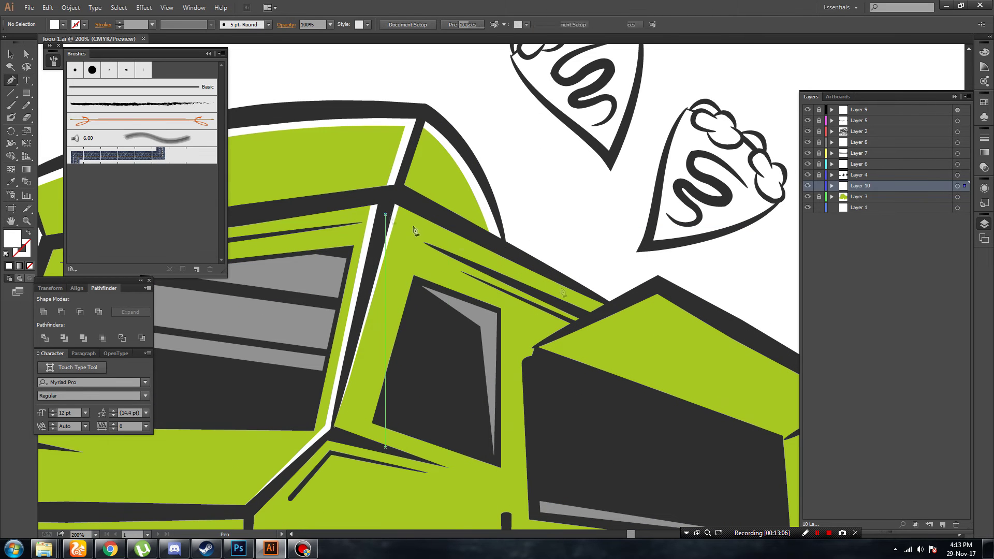
pyautogui.click(602, 308)
pyautogui.keyDown('ctrl'); pyautogui.click(500, 279); pyautogui.keyUp('ctrl')
pyautogui.click(385, 207)
pyautogui.click(610, 309)
pyautogui.click(611, 310)
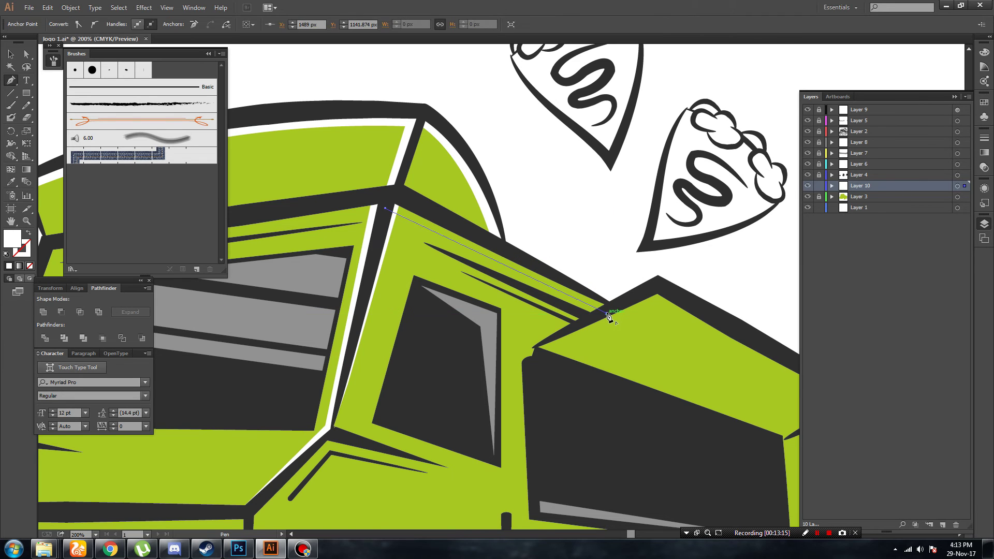
pyautogui.click(411, 201)
pyautogui.click(381, 200)
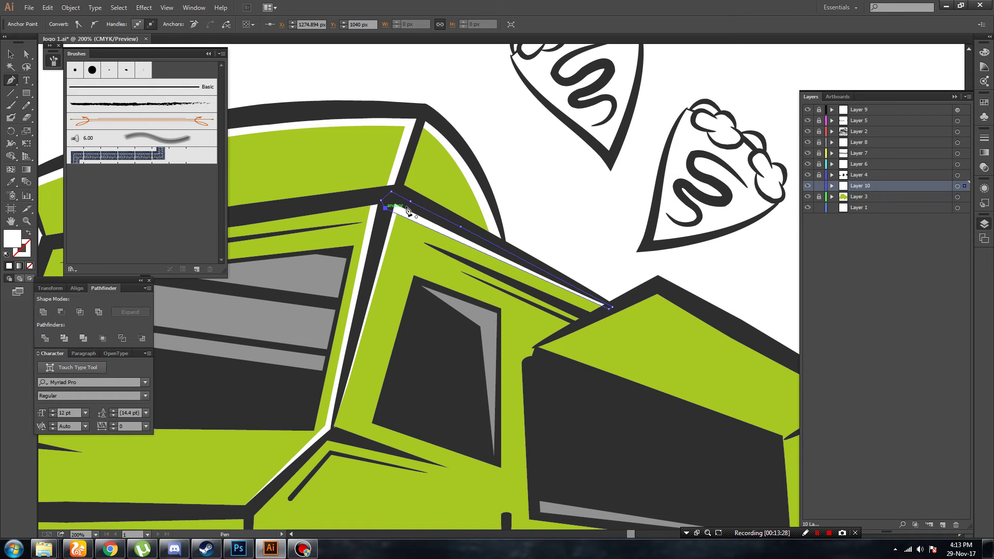
pyautogui.click(555, 163)
# Trace and close a white highlight along the serving-hatch awning's top edge.
pyautogui.hotkey('ctrl', '-')
pyautogui.moveTo(657, 281); pyautogui.dragTo(629, 314)
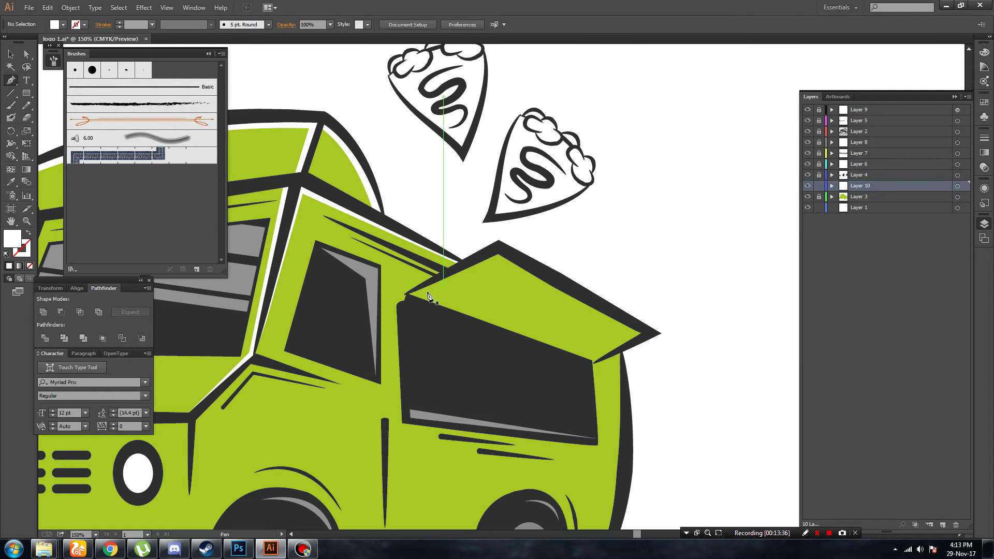
pyautogui.click(407, 296)
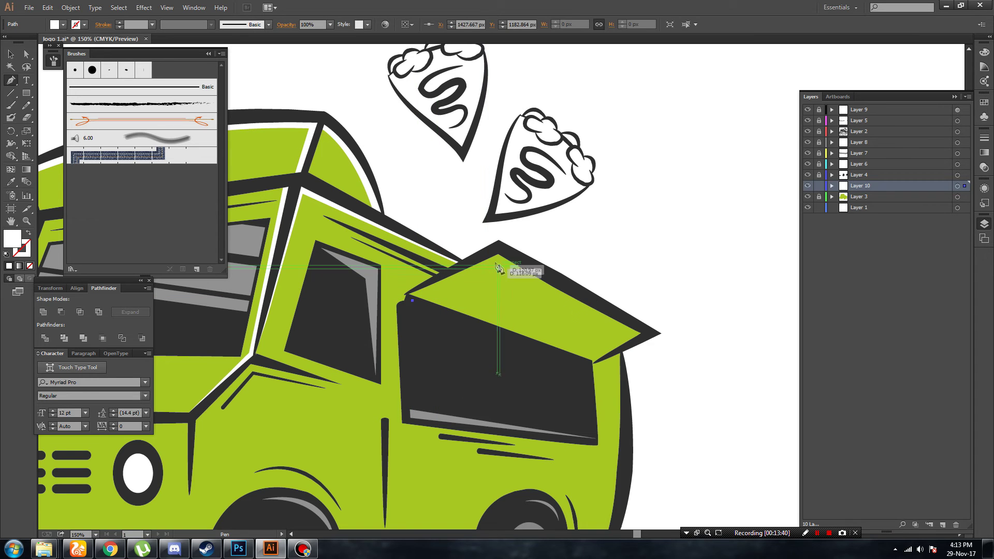
pyautogui.click(497, 261)
pyautogui.click(638, 336)
pyautogui.moveTo(642, 337); pyautogui.dragTo(656, 339)
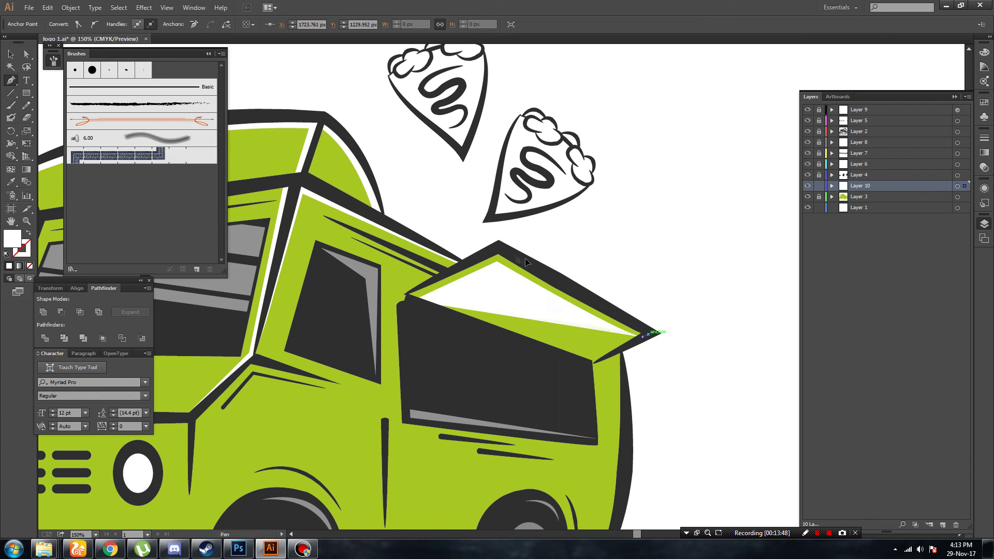
pyautogui.click(498, 248)
pyautogui.click(462, 265)
pyautogui.click(408, 296)
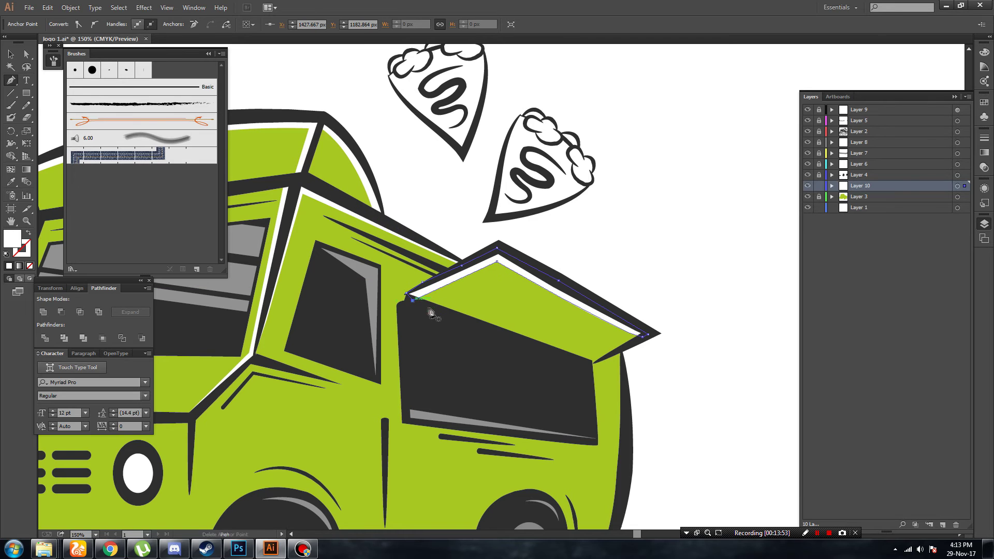
pyautogui.click(11, 55)
pyautogui.click(669, 204)
# Draw and close a thin white highlight down the truck body's rear edge.
pyautogui.hotkey('ctrl', '-')
pyautogui.hotkey('ctrl', '-')
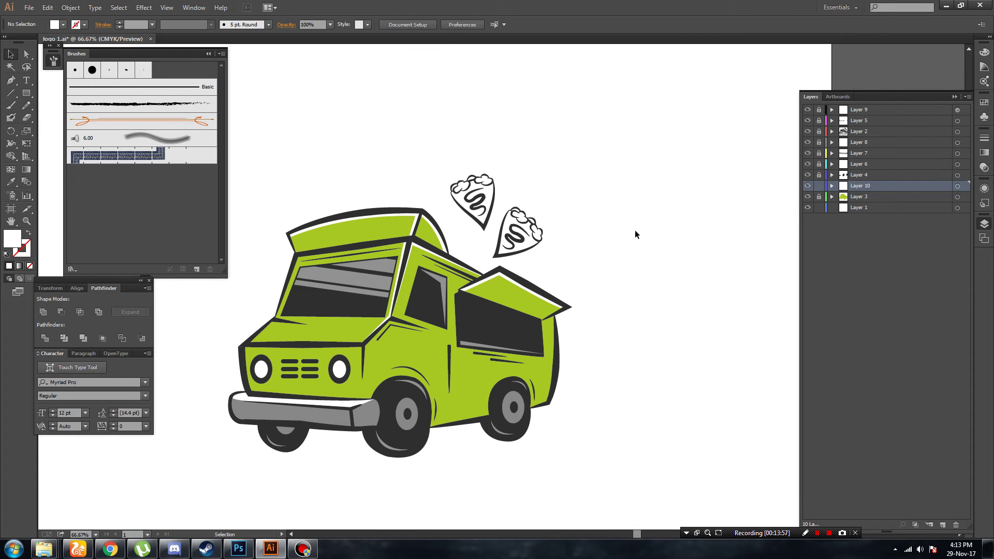
pyautogui.scroll(-2, 627, 312)
pyautogui.scroll(-2, 628, 313)
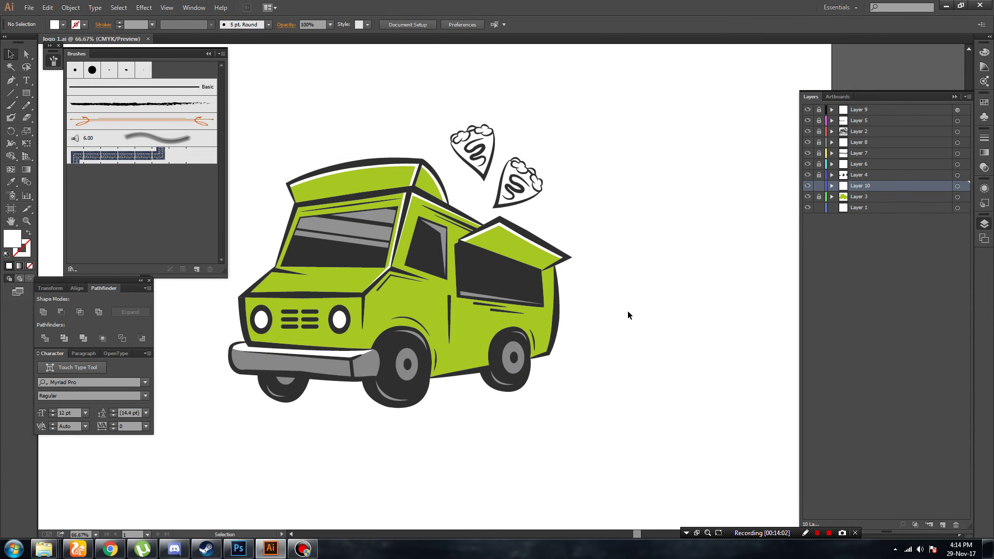
pyautogui.hotkey('ctrl', '+')
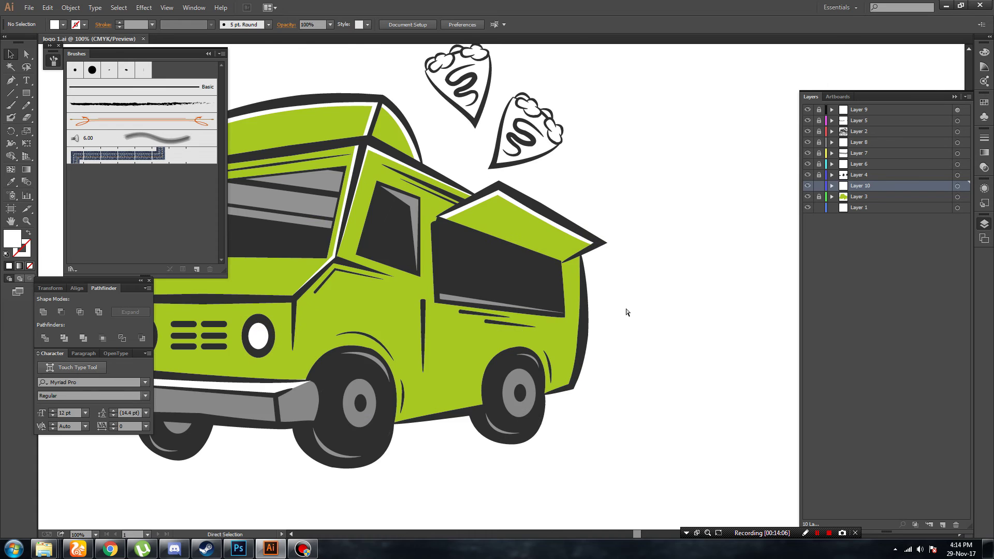
pyautogui.hotkey('ctrl', '+')
pyautogui.press('p')
pyautogui.click(611, 241)
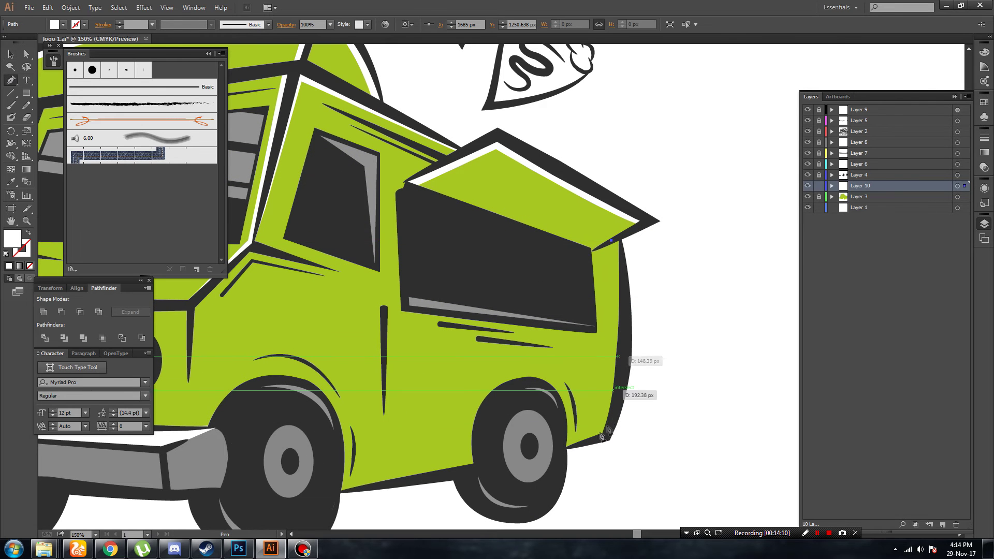
pyautogui.moveTo(598, 438); pyautogui.dragTo(577, 481)
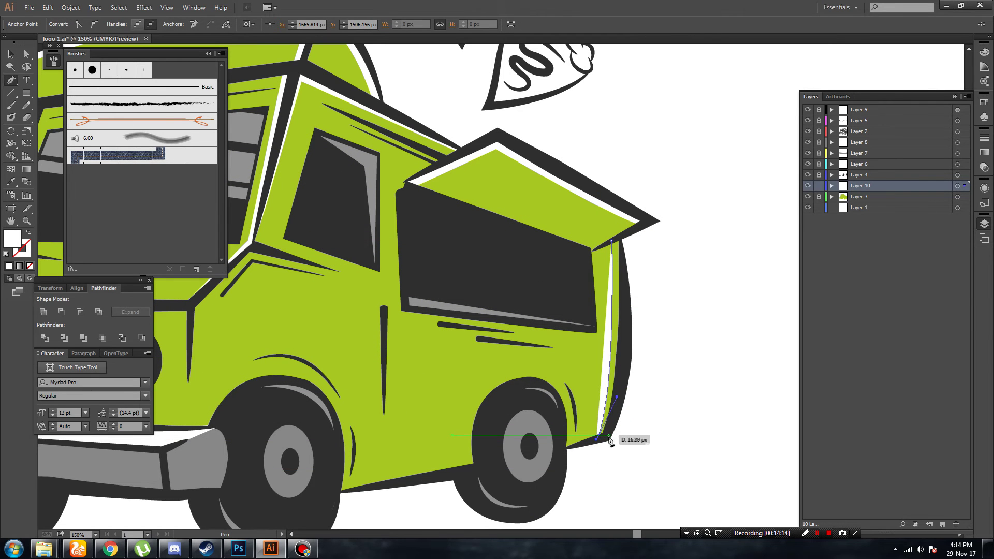
pyautogui.moveTo(610, 440); pyautogui.dragTo(625, 242)
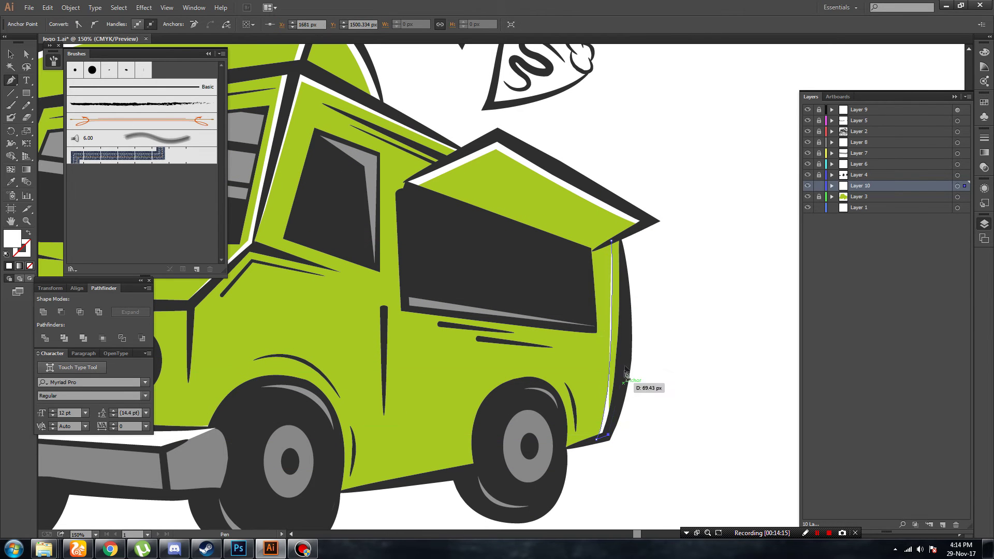
pyautogui.click(611, 241)
pyautogui.click(702, 278)
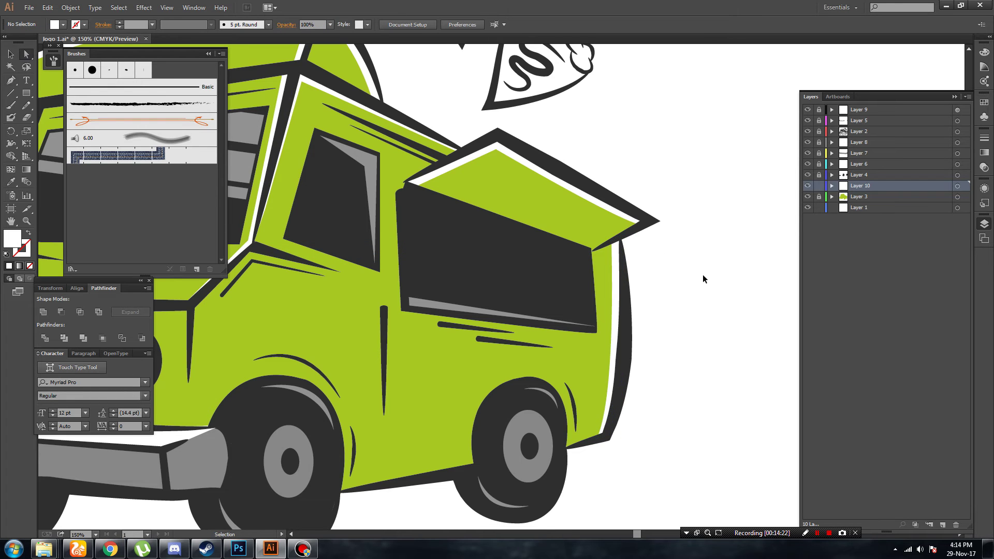
pyautogui.hotkey('ctrl', '-')
pyautogui.hotkey('ctrl', '-')
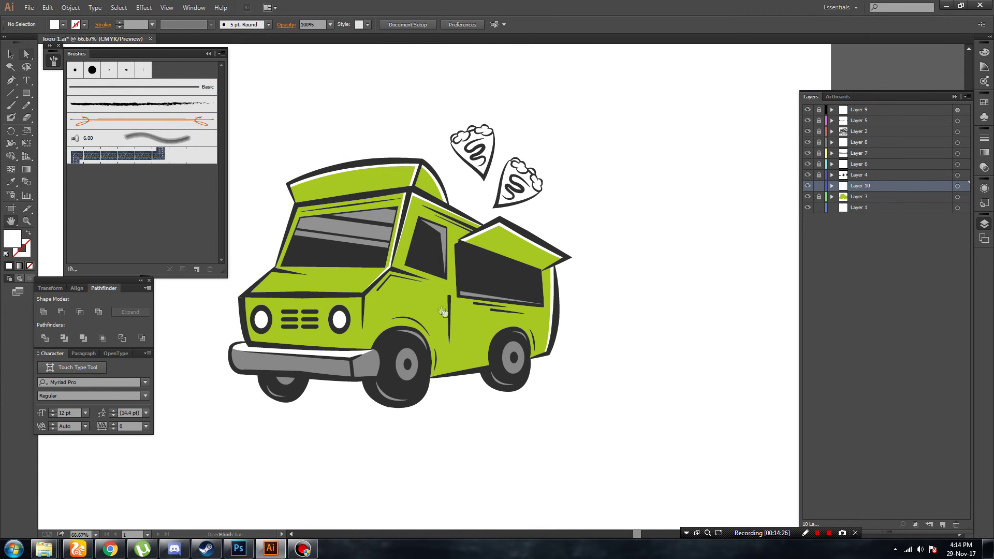
# Pan and zoom in on the windshield and hood area.
pyautogui.moveTo(431, 326); pyautogui.dragTo(561, 357)
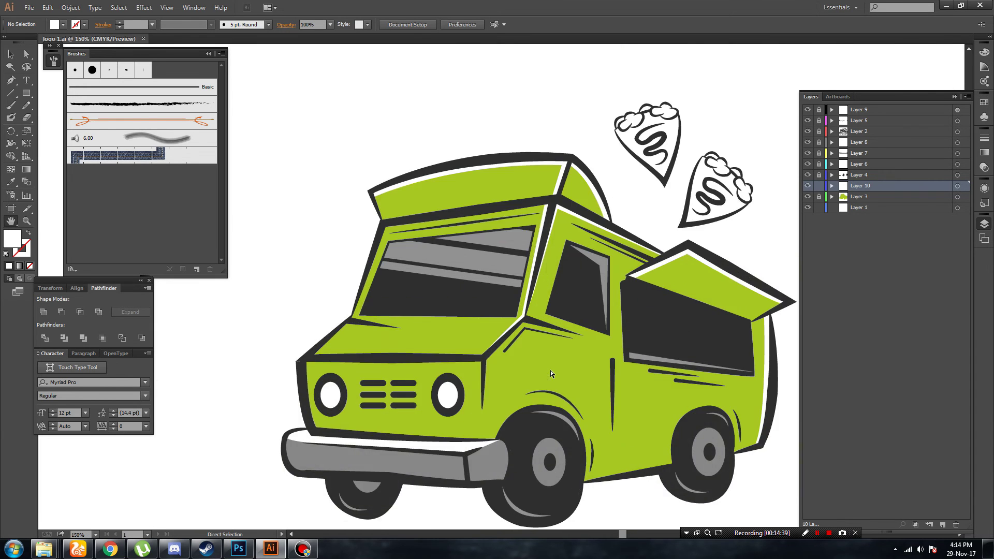
pyautogui.hotkey('ctrl', '+')
pyautogui.hotkey('ctrl', '+')
pyautogui.hotkey('ctrl', '+')
pyautogui.moveTo(424, 290); pyautogui.dragTo(537, 273)
pyautogui.scroll(-2, 537, 273)
# Draw a four-point white stripe on the hood just below the windshield.
pyautogui.press('p')
pyautogui.click(425, 311)
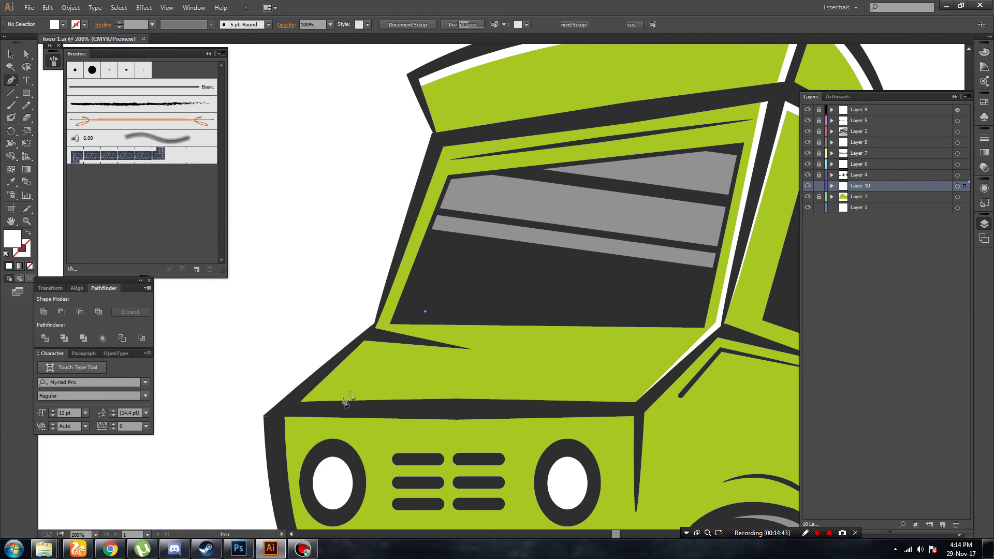
pyautogui.click(341, 411)
pyautogui.click(399, 412)
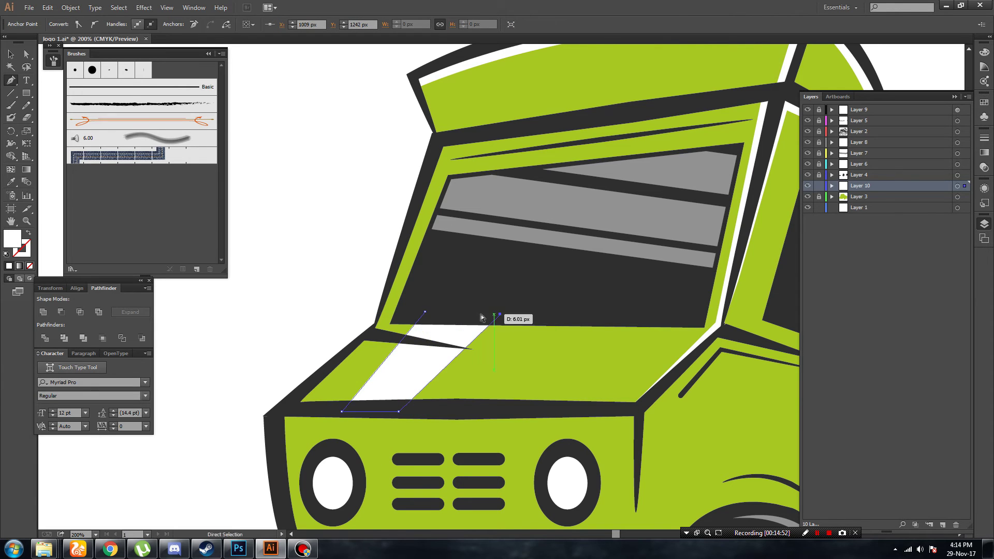
pyautogui.click(468, 315)
pyautogui.click(425, 312)
# Move the stripe into place on the hood and narrow its corners.
pyautogui.press('v')
pyautogui.moveTo(411, 388)
pyautogui.mouseDown()
pyautogui.moveTo(505, 313)
pyautogui.moveTo(477, 388)
pyautogui.moveTo(431, 408)
pyautogui.mouseUp()
pyautogui.click(27, 54)
pyautogui.moveTo(543, 312); pyautogui.dragTo(510, 312)
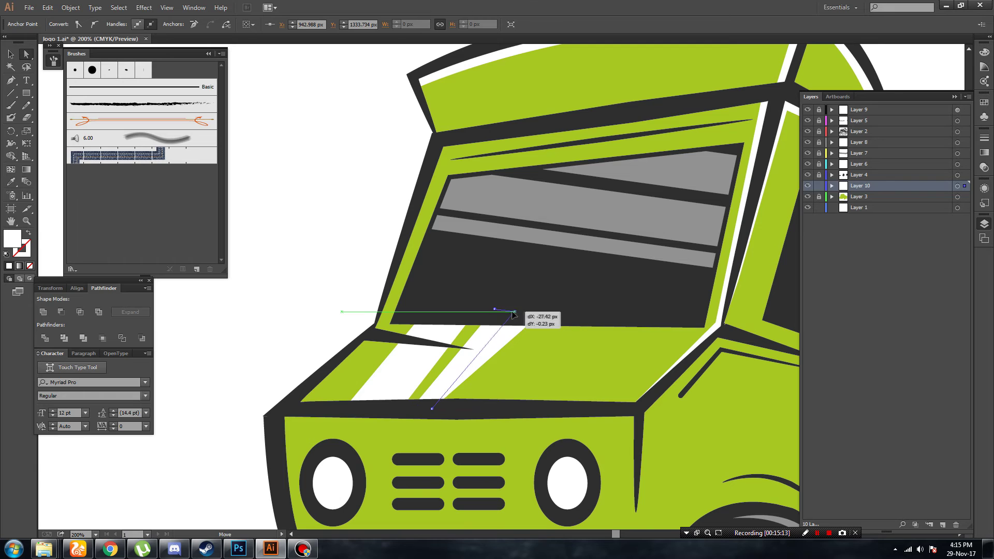
pyautogui.moveTo(432, 409)
pyautogui.mouseDown()
pyautogui.moveTo(440, 409)
pyautogui.moveTo(423, 409)
pyautogui.mouseUp()
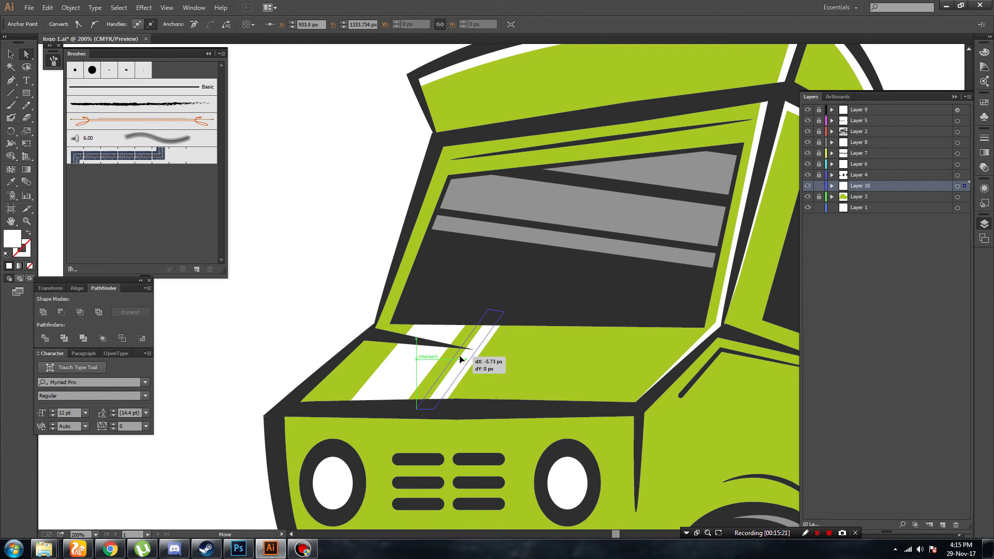
pyautogui.click(313, 258)
pyautogui.hotkey('ctrl', '0')
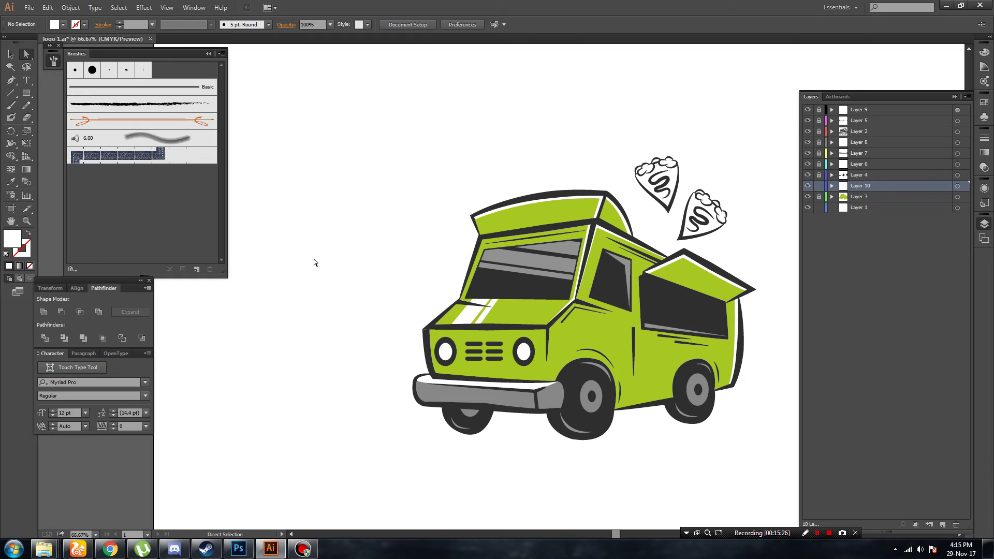
# Nudge the hood stripe and give it the truck's green fill with the Eyedropper.
pyautogui.hotkey('ctrl', '+')
pyautogui.hotkey('ctrl', '+')
pyautogui.click(439, 354)
pyautogui.press('Left')
pyautogui.press('Left')
pyautogui.press('Left')
pyautogui.press('Left')
pyautogui.press('Left')
pyautogui.press('Left')
pyautogui.press('Left')
pyautogui.press('Left')
pyautogui.press('Left')
pyautogui.press('Left')
pyautogui.press('Right')
pyautogui.press('i')
pyautogui.click(495, 353)
pyautogui.doubleClick(12, 238)
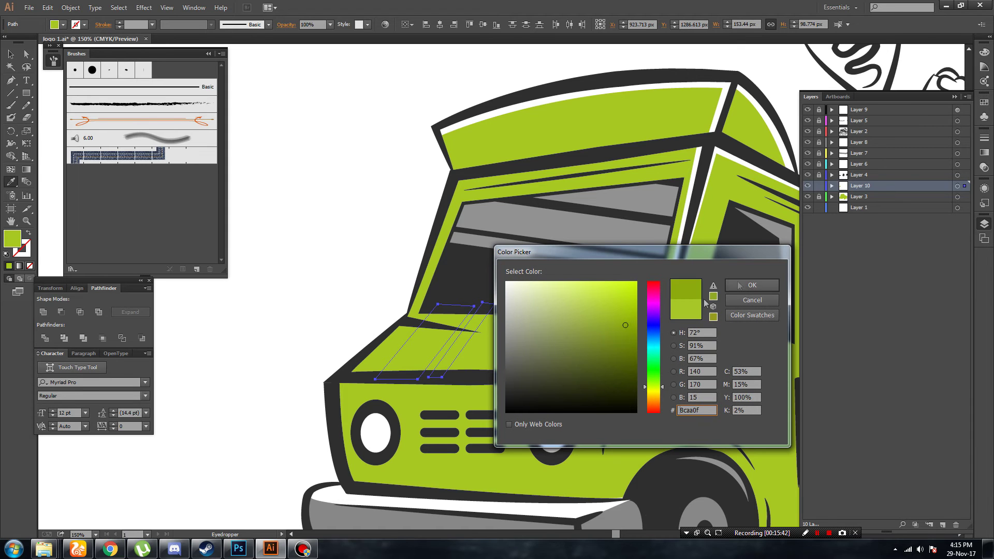
pyautogui.press('Return')
pyautogui.press('v')
pyautogui.click(339, 142)
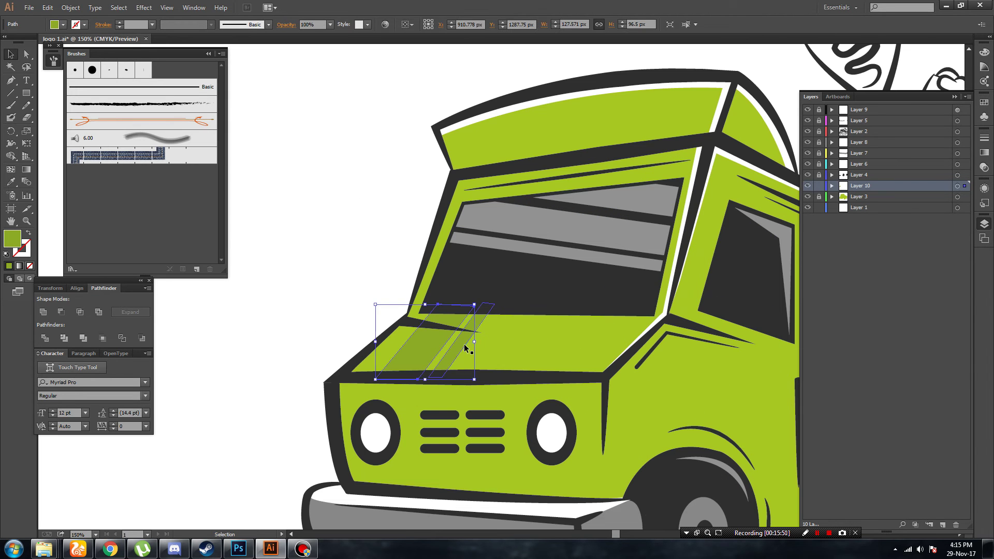
# Duplicate the stripe to its right, give both a light fill at 40% opacity.
pyautogui.moveTo(444, 344); pyautogui.dragTo(467, 345)
pyautogui.click(529, 225)
pyautogui.click(330, 24)
pyautogui.click(350, 78)
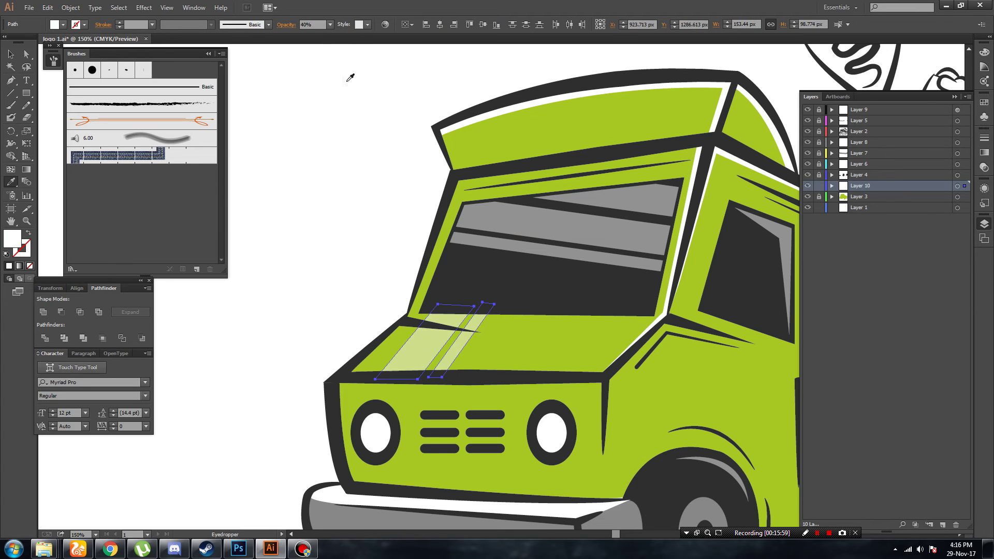
pyautogui.click(11, 54)
pyautogui.moveTo(454, 354); pyautogui.dragTo(452, 348)
pyautogui.press('Left')
pyautogui.press('Left')
pyautogui.press('Left')
pyautogui.press('Left')
pyautogui.press('Left')
pyautogui.press('Left')
pyautogui.press('Left')
pyautogui.press('Left')
pyautogui.press('Left')
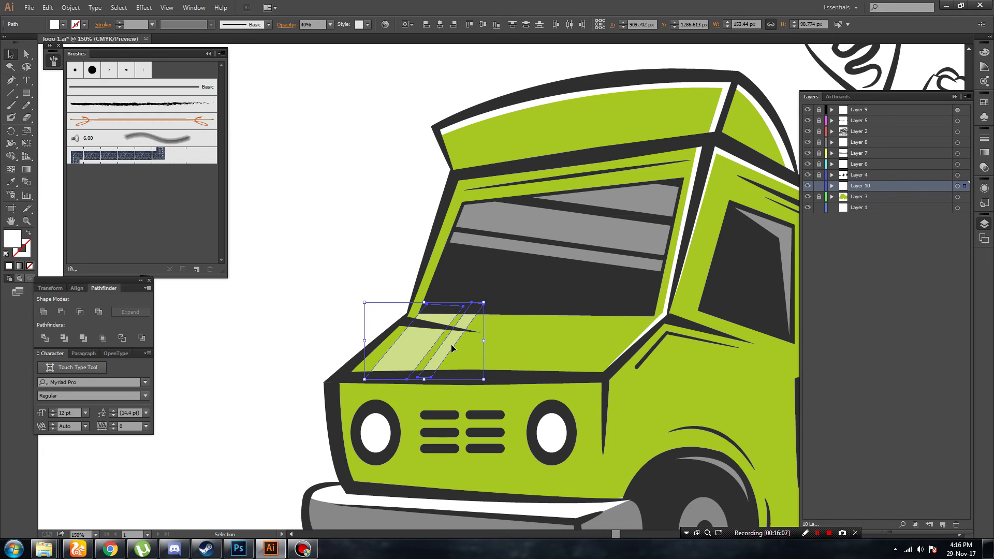
pyautogui.click(291, 217)
# Drag a bottom corner to reshape one stripe into a slimmer band.
pyautogui.hotkey('ctrl', '-')
pyautogui.hotkey('ctrl', '-')
pyautogui.hotkey('ctrl', '+')
pyautogui.hotkey('ctrl', '+')
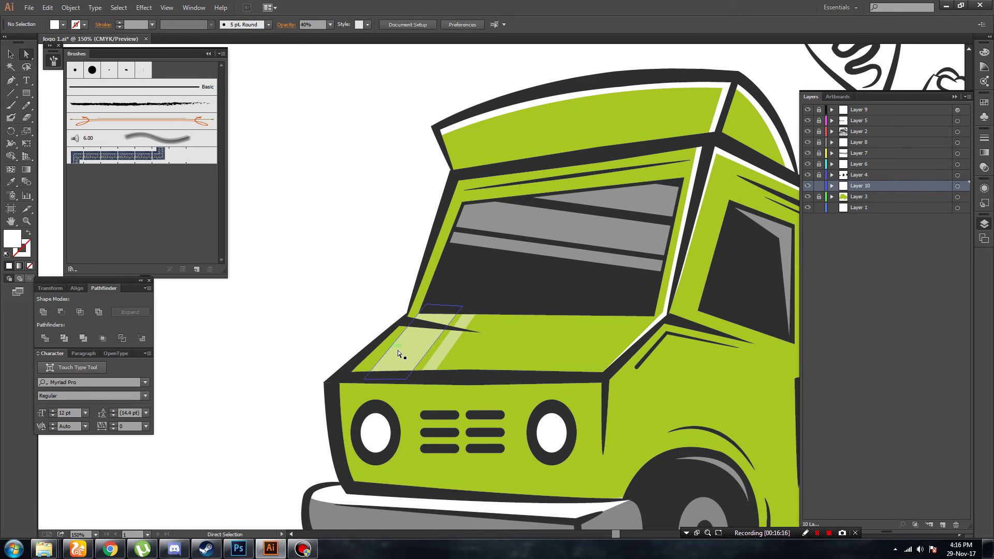
pyautogui.click(357, 377)
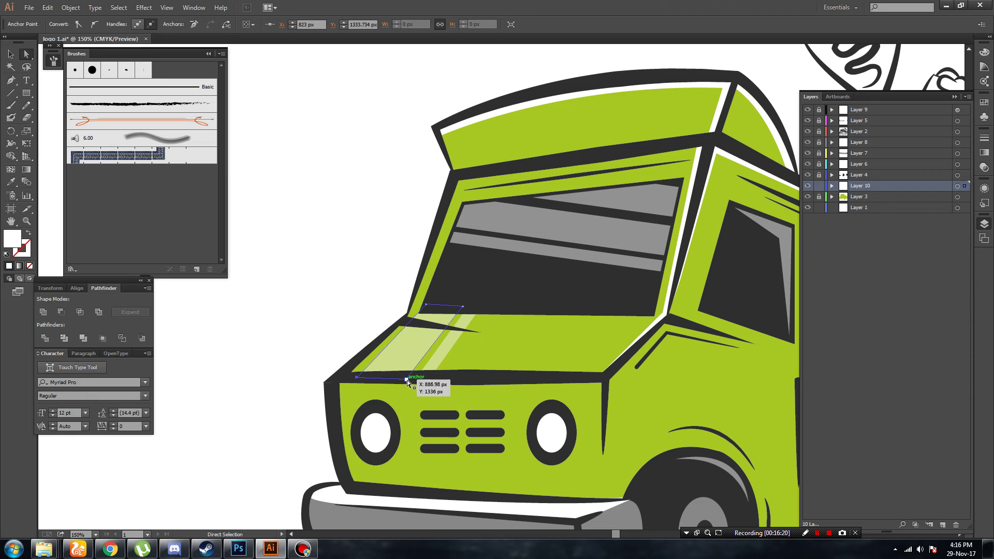
pyautogui.moveTo(407, 381); pyautogui.dragTo(417, 379)
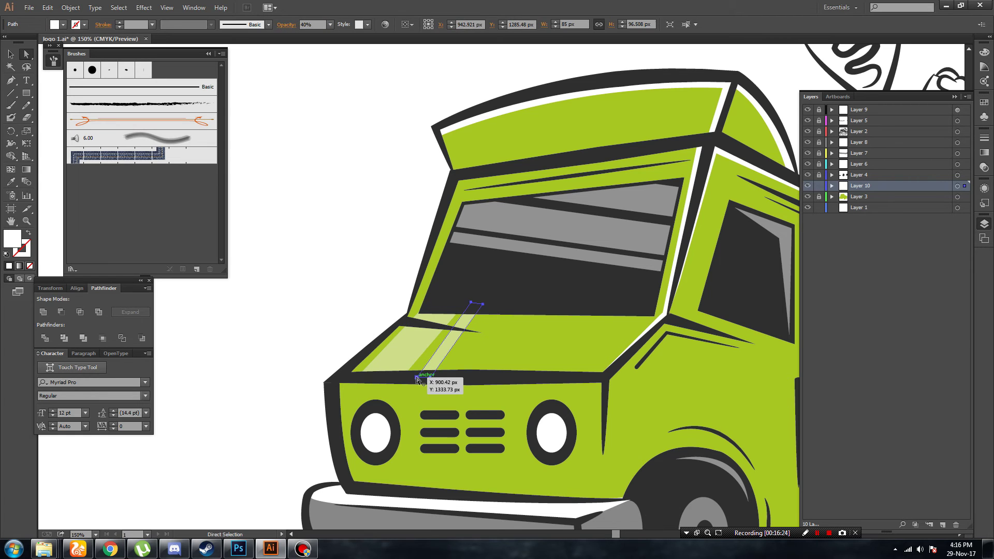
pyautogui.moveTo(416, 378); pyautogui.dragTo(427, 378)
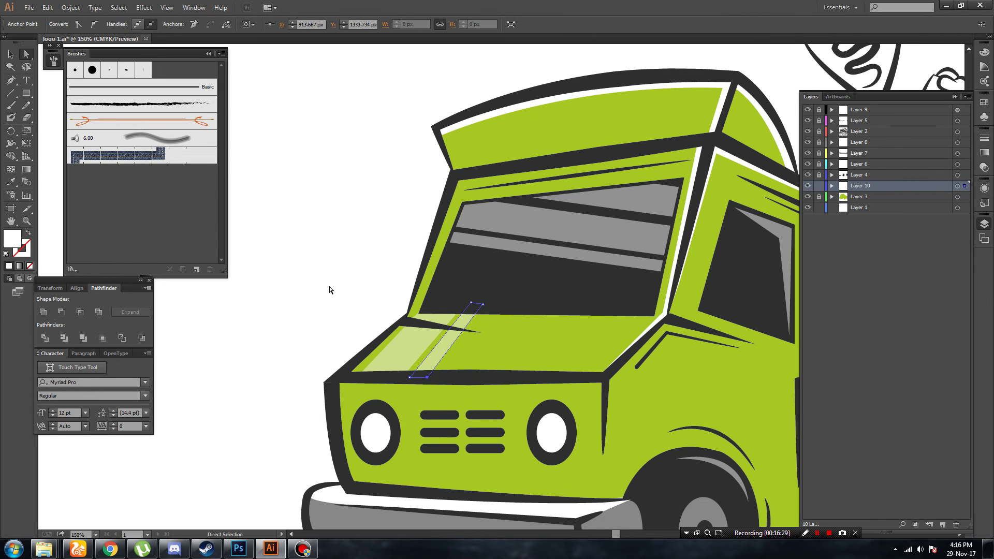
pyautogui.hotkey('ctrl', 'shift', 'a')
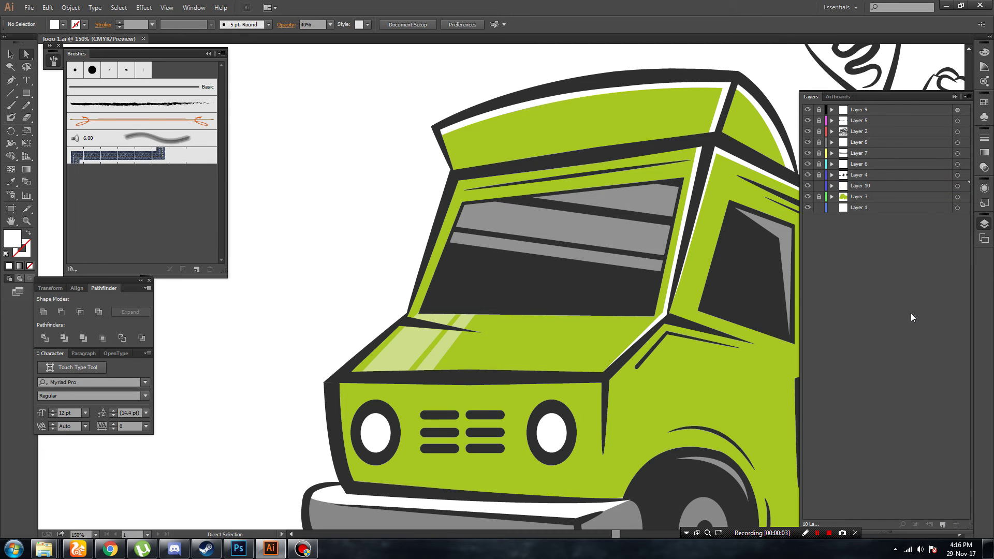
pyautogui.hotkey('ctrl', '-')
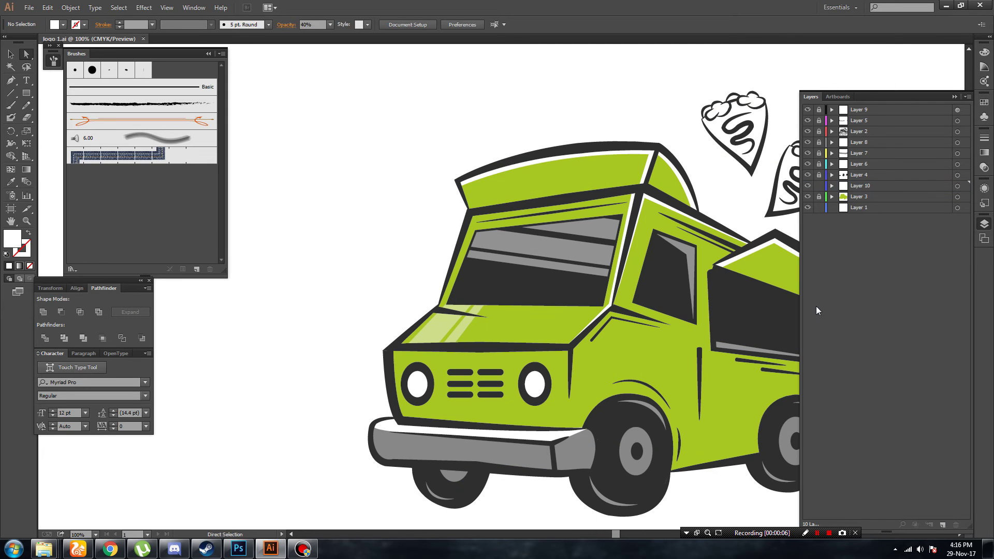
# Show Layers 9, 5 and 2 and move the two rounded bars down onto the grille.
pyautogui.hotkey('ctrl', '+')
pyautogui.hotkey('ctrl', '+')
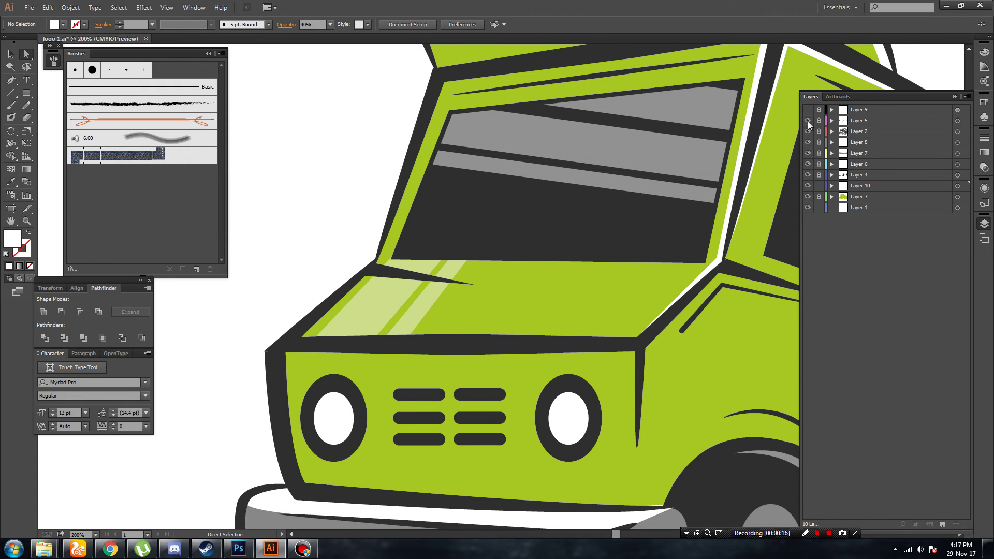
pyautogui.moveTo(807, 109)
pyautogui.mouseDown()
pyautogui.moveTo(808, 142)
pyautogui.moveTo(820, 115)
pyautogui.mouseUp()
pyautogui.click(434, 441)
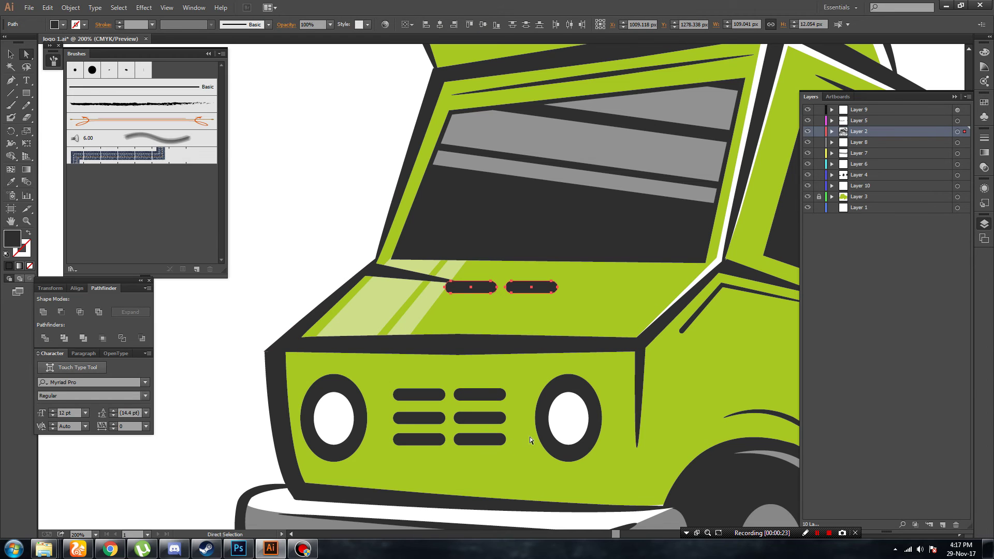
pyautogui.moveTo(547, 291); pyautogui.dragTo(495, 465)
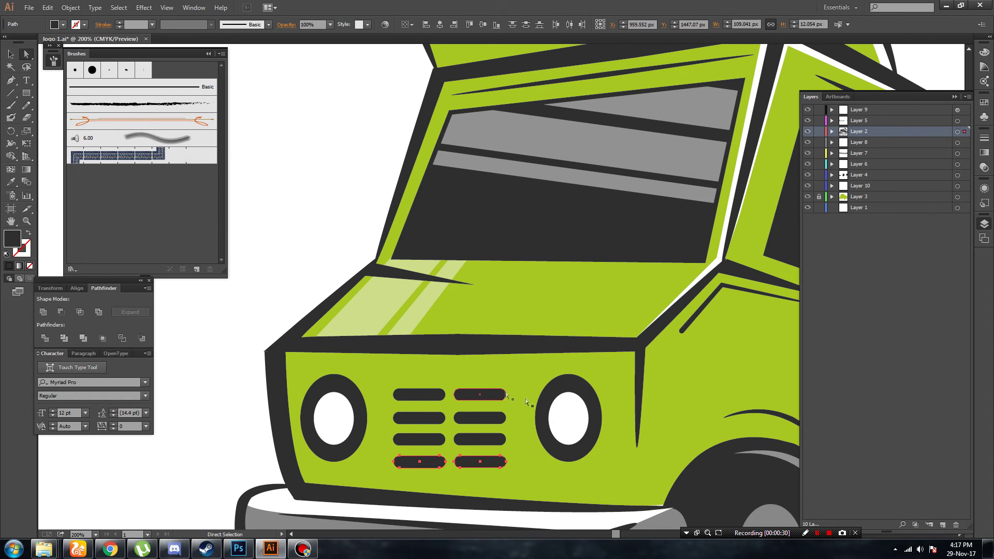
pyautogui.click(209, 377)
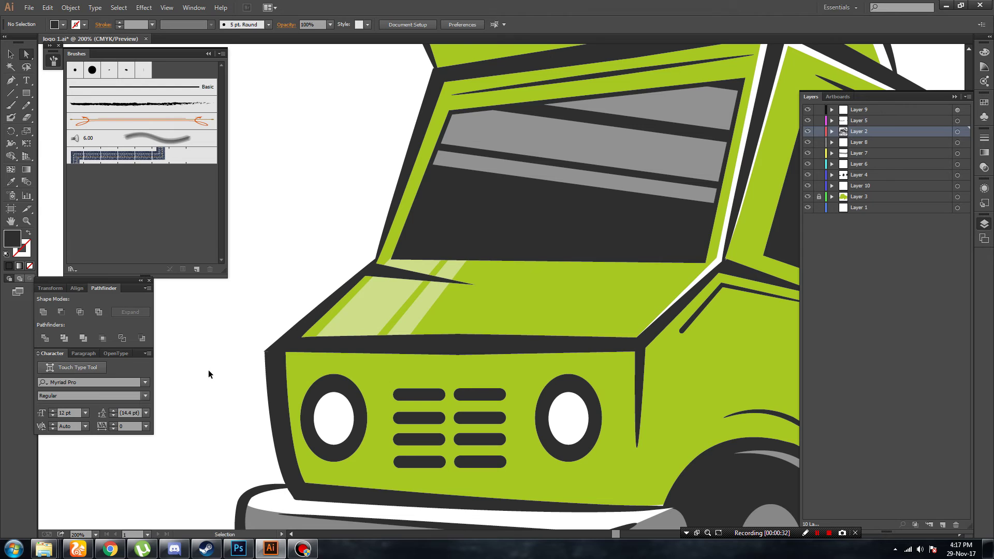
# Toggle Layer 9's visibility and select the white pillar stroke on Layer 10.
pyautogui.click(808, 110)
pyautogui.click(750, 111)
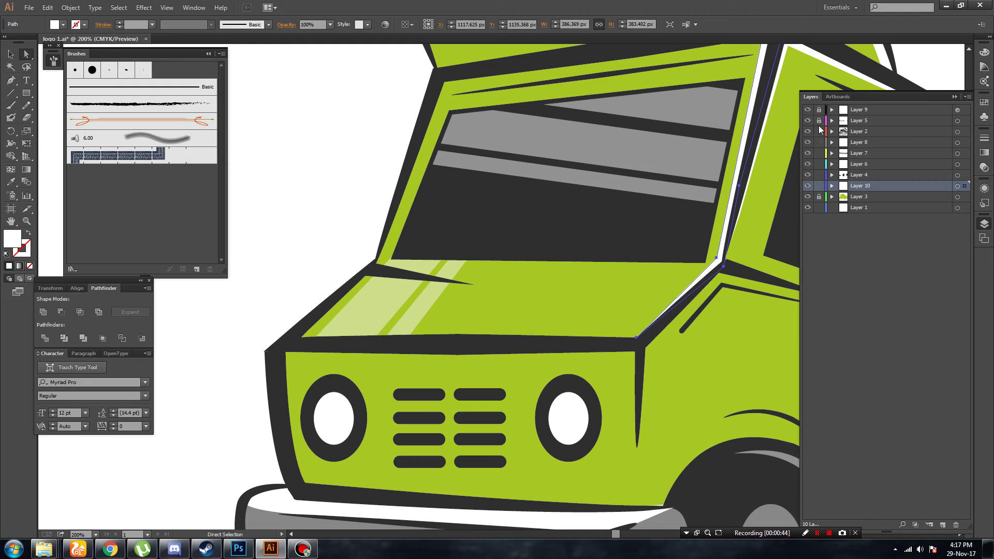
pyautogui.scroll(-2, 443, 362)
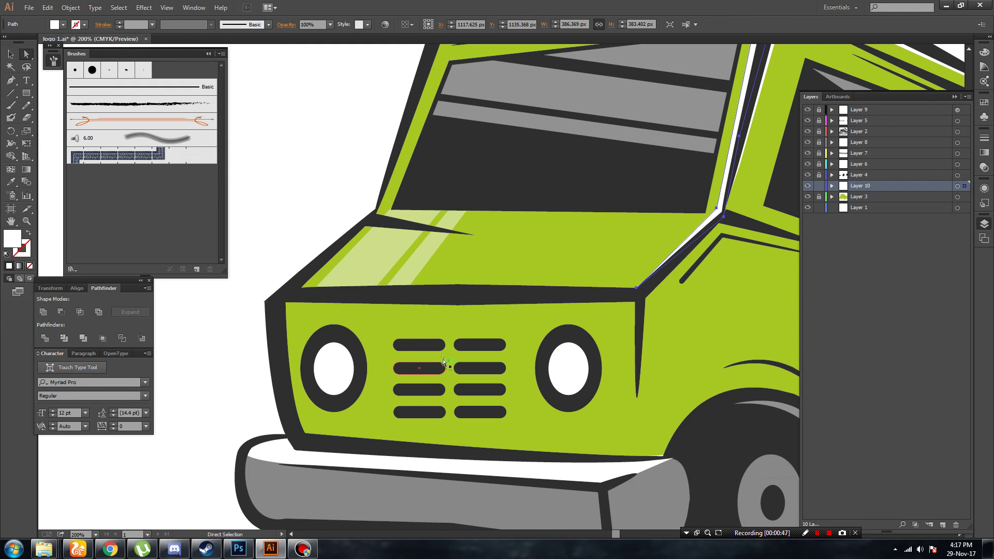
# Draw a four-corner highlight quad down the truck's front face across the left headlight.
pyautogui.click(10, 80)
pyautogui.click(316, 301)
pyautogui.click(324, 443)
pyautogui.click(373, 449)
pyautogui.click(372, 294)
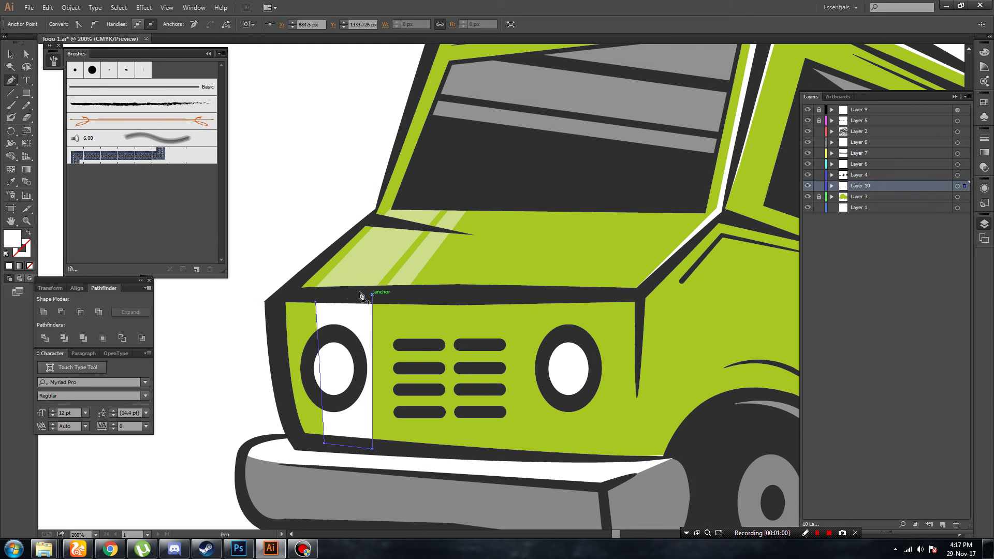
pyautogui.click(316, 302)
pyautogui.moveTo(315, 300); pyautogui.dragTo(314, 296)
pyautogui.moveTo(320, 442); pyautogui.dragTo(317, 443)
# Give the new quad the hood highlight's translucent fill with the Eyedropper.
pyautogui.press('i')
pyautogui.click(383, 269)
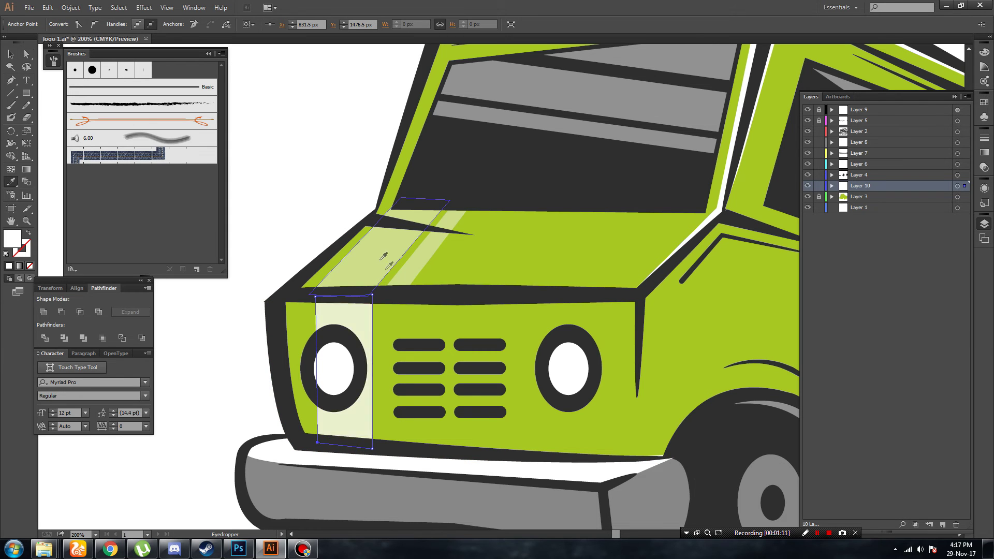
pyautogui.press('v')
pyautogui.click(324, 131)
pyautogui.hotkey('ctrl', '1')
pyautogui.hotkey('ctrl', '-')
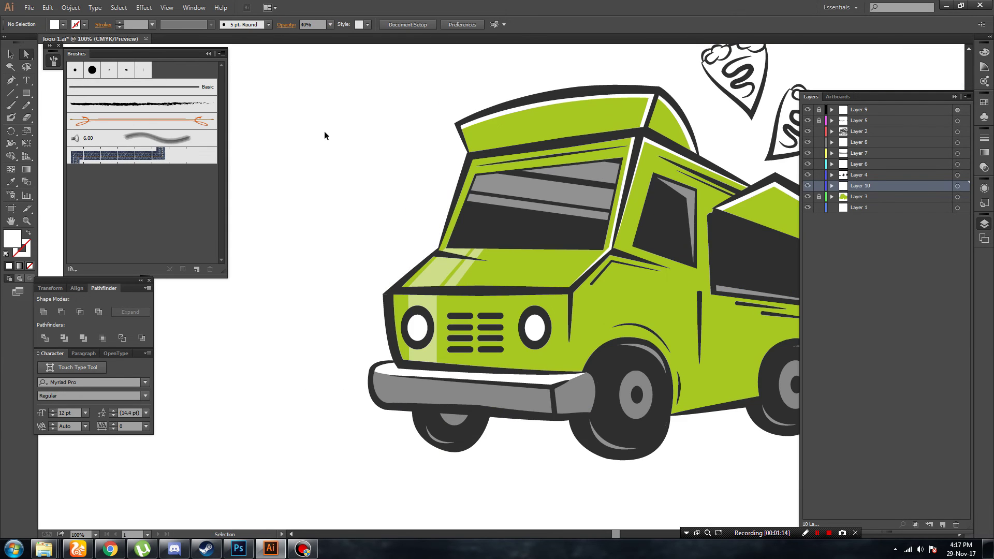
pyautogui.hotkey('ctrl', '+')
pyautogui.hotkey('ctrl', '+')
pyautogui.hotkey('ctrl', '+')
# Draw a narrow second stripe beside the grille and copy the same translucent fill onto it.
pyautogui.press('a')
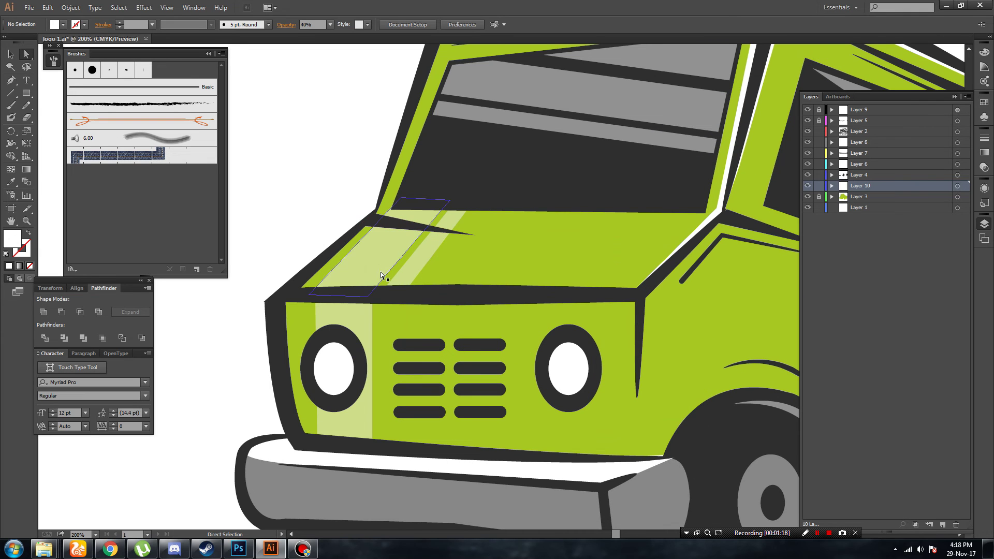
pyautogui.click(383, 302)
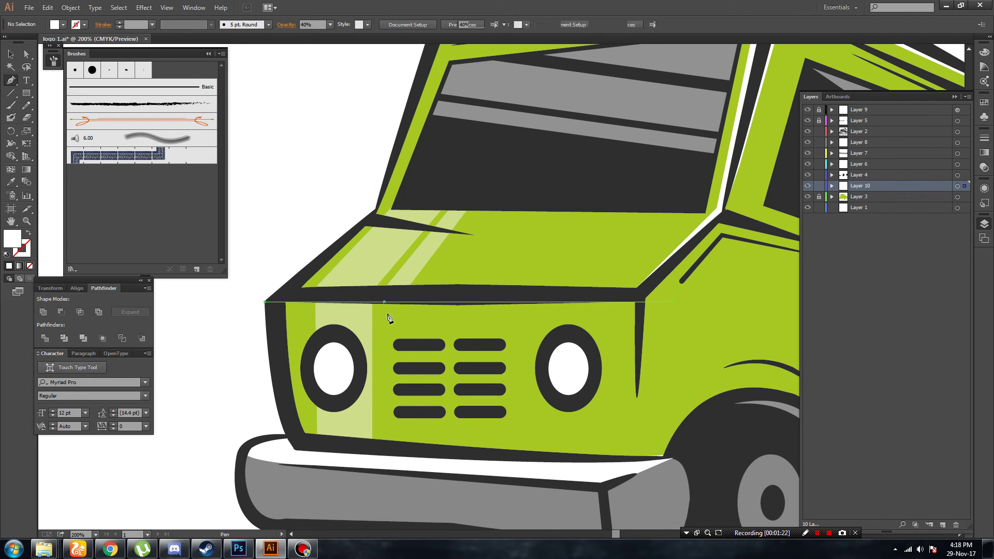
pyautogui.click(405, 448)
pyautogui.click(408, 297)
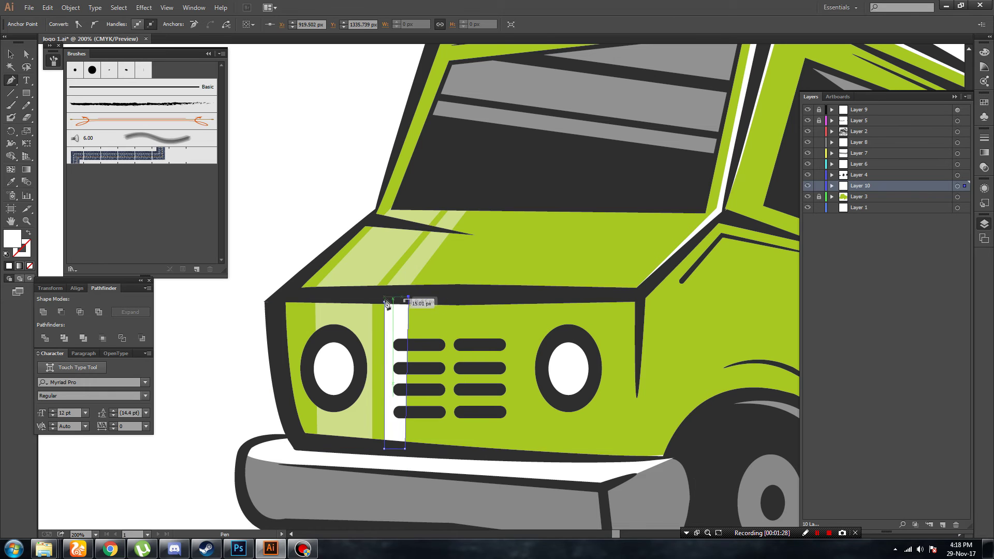
pyautogui.press('i')
pyautogui.click(369, 313)
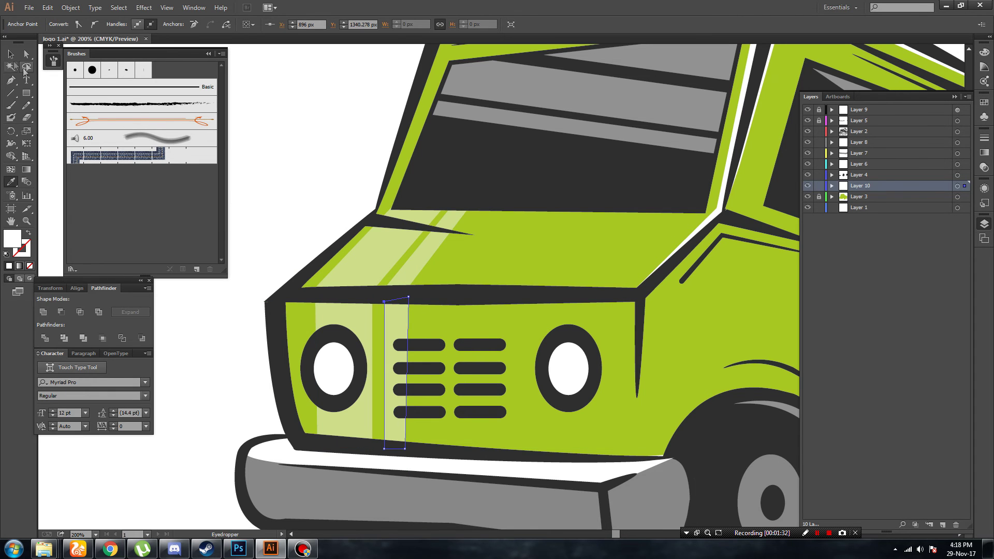
pyautogui.press('v')
pyautogui.click(304, 150)
# Zoom out and back in to review both highlight stripes on the truck front.
pyautogui.hotkey('ctrl', '1')
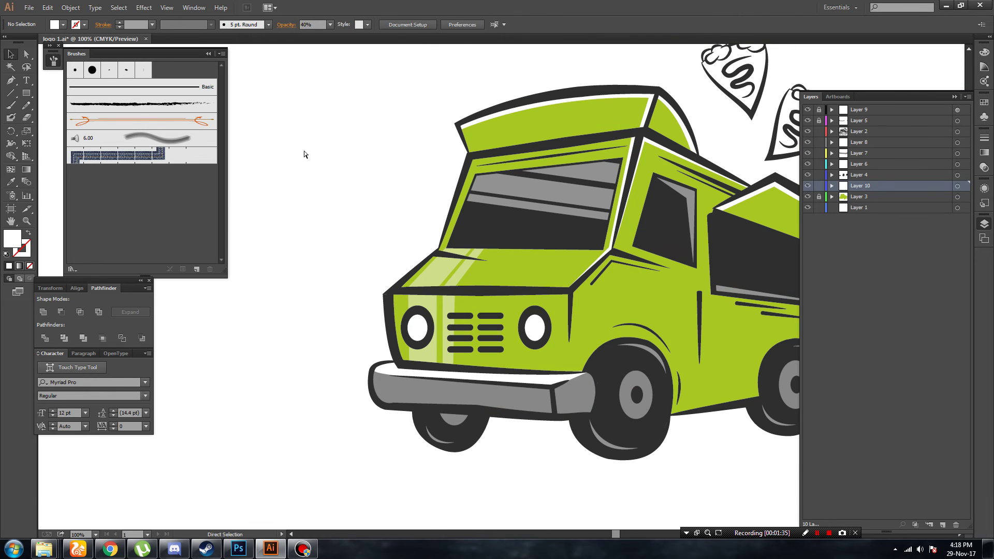
pyautogui.hotkey('ctrl', '-')
pyautogui.hotkey('ctrl', '+')
pyautogui.hotkey('ctrl', '+')
pyautogui.hotkey('ctrl', '+')
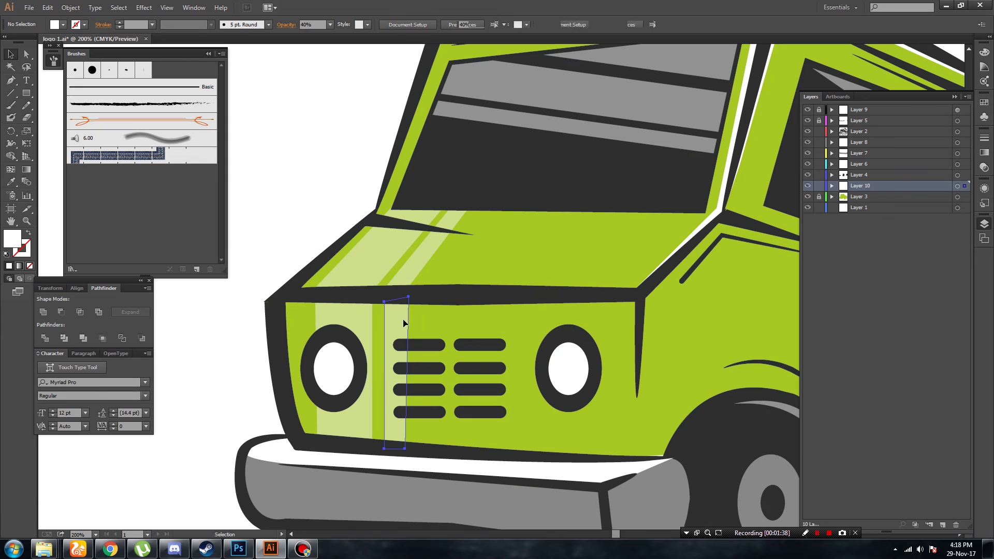
pyautogui.click(401, 324)
pyautogui.click(330, 140)
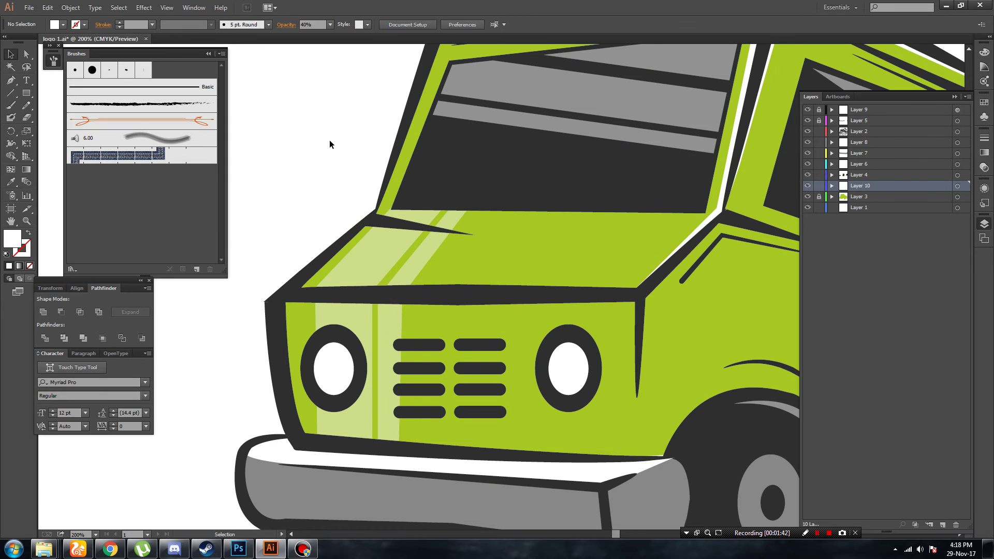
pyautogui.hotkey('ctrl', '-')
pyautogui.hotkey('ctrl', '-')
pyautogui.hotkey('ctrl', '-')
pyautogui.hotkey('ctrl', '+')
pyautogui.hotkey('ctrl', '+')
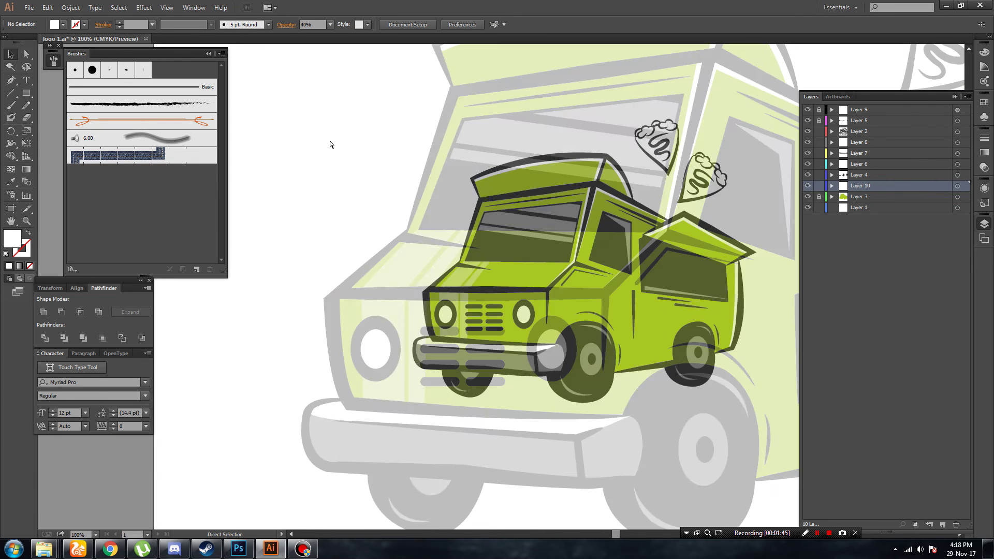
# Lower the narrow front stripe's opacity to 10%.
pyautogui.click(384, 310)
pyautogui.click(329, 25)
pyautogui.click(335, 52)
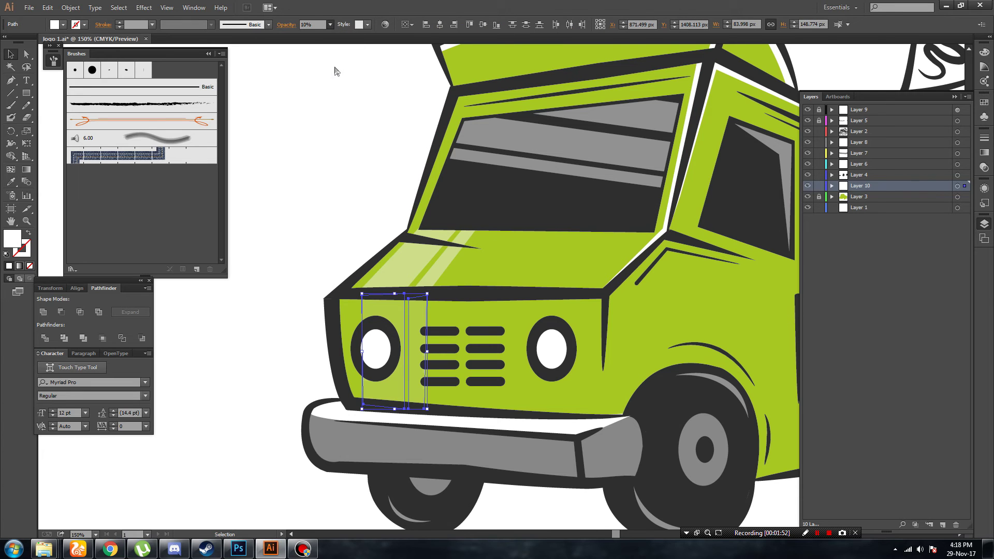
pyautogui.click(312, 148)
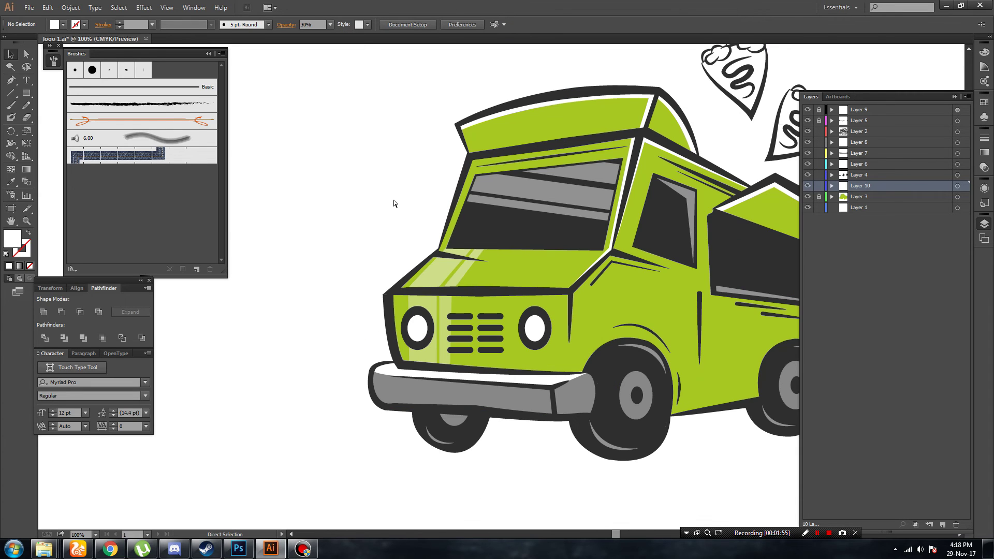
# Move the hood highlight right and reshape its corners to the windshield base and hood edge.
pyautogui.click(461, 275)
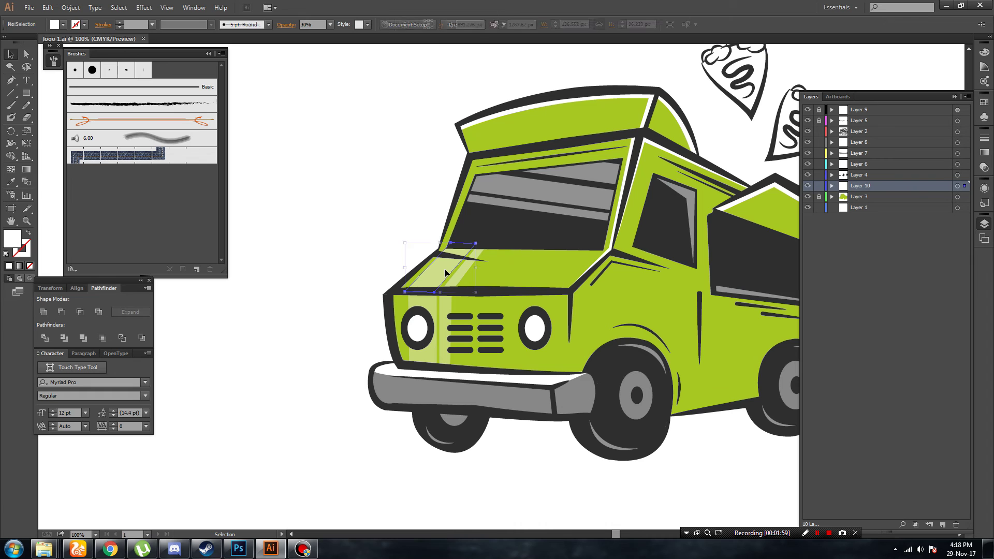
pyautogui.moveTo(440, 267)
pyautogui.mouseDown()
pyautogui.moveTo(502, 285)
pyautogui.moveTo(573, 263)
pyautogui.mouseUp()
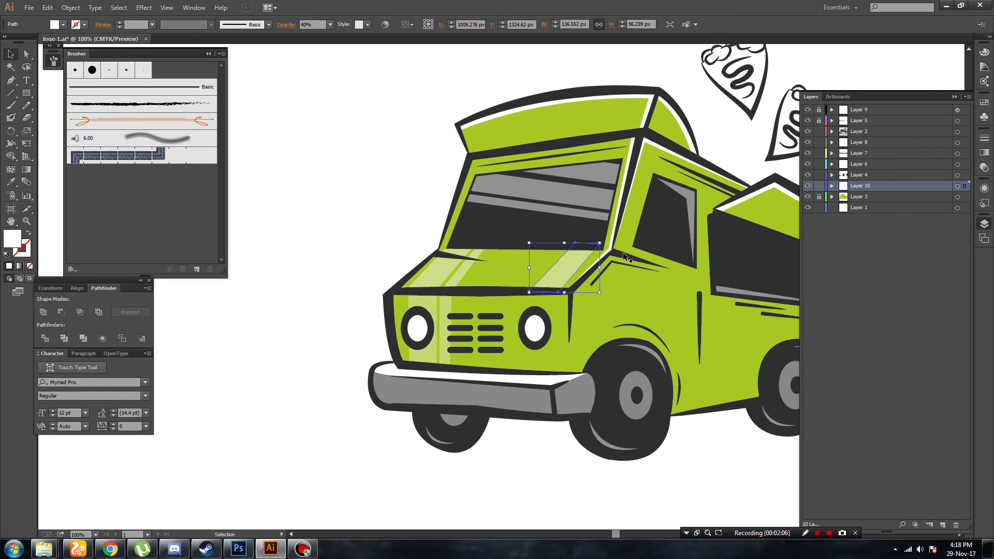
pyautogui.hotkey('ctrl', '+')
pyautogui.hotkey('ctrl', '+')
pyautogui.hotkey('ctrl', '+')
pyautogui.moveTo(632, 233); pyautogui.dragTo(466, 269)
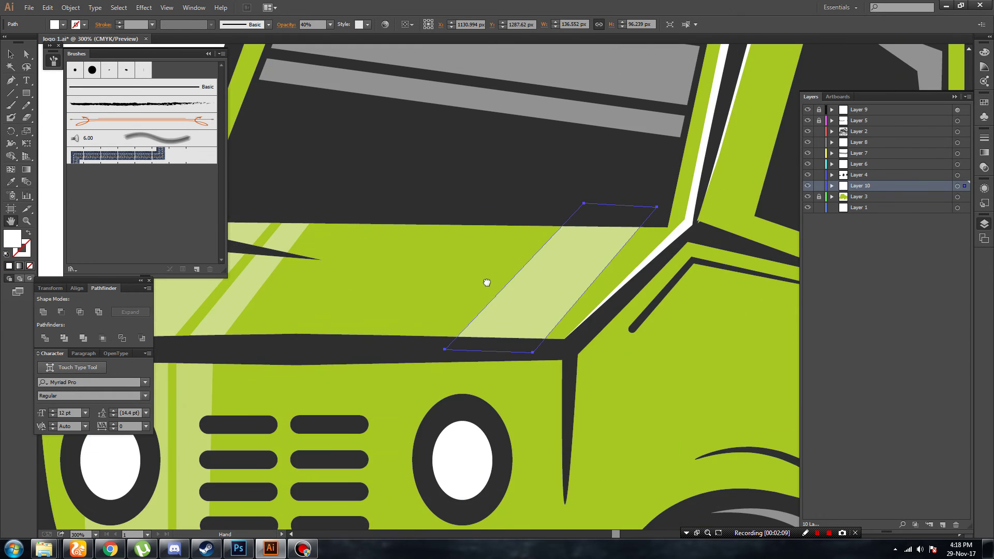
pyautogui.click(27, 53)
pyautogui.moveTo(651, 207); pyautogui.dragTo(662, 226)
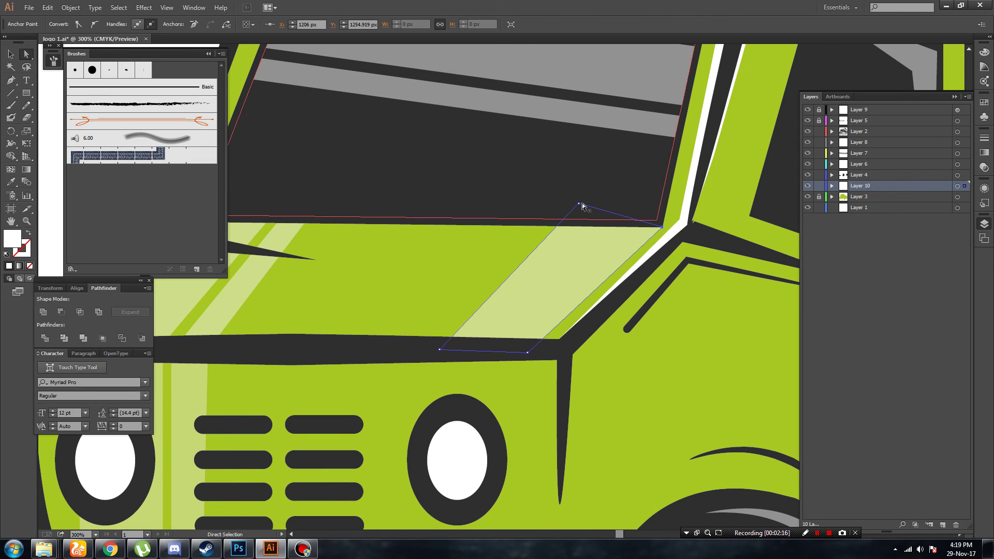
pyautogui.moveTo(580, 205); pyautogui.dragTo(572, 222)
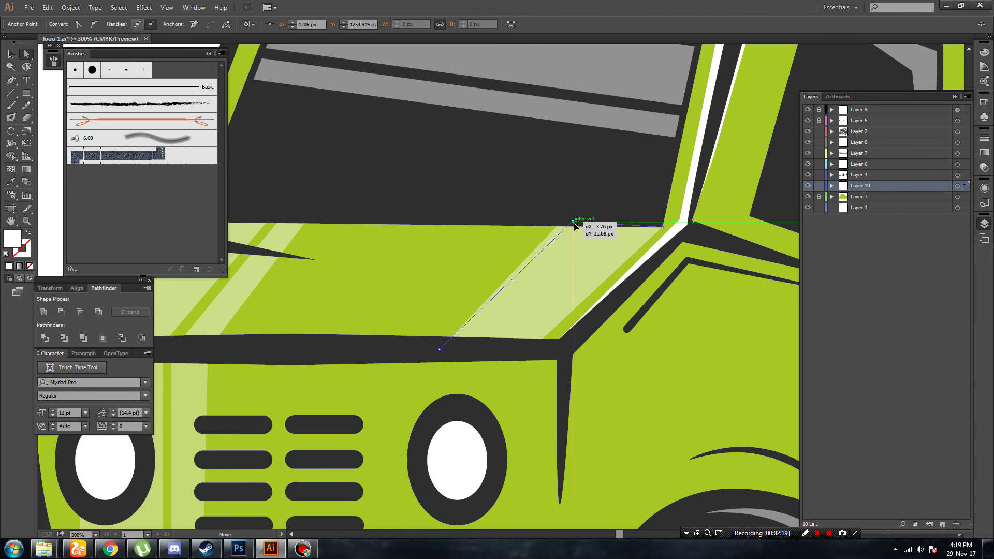
pyautogui.moveTo(441, 350); pyautogui.dragTo(433, 344)
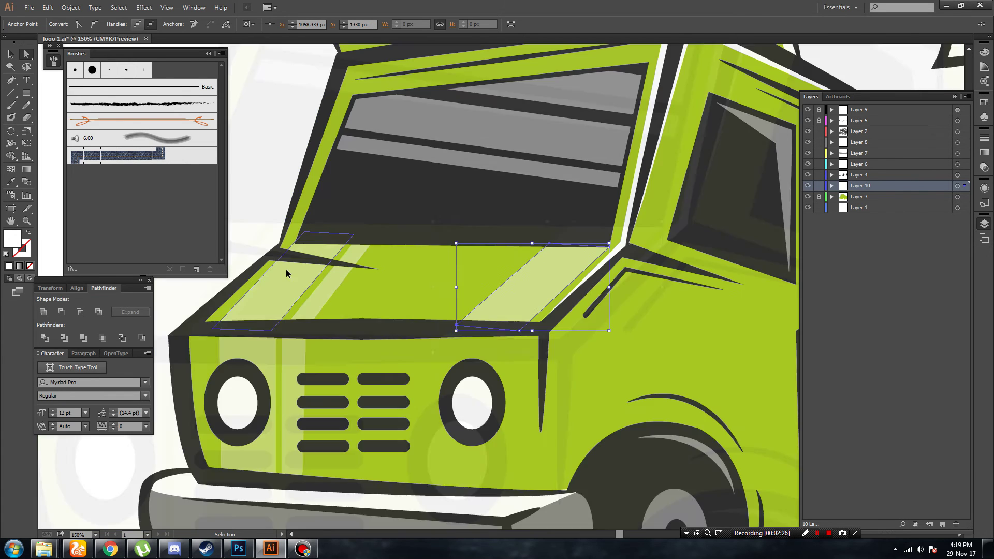
# Sample the truck's green onto the hood stripe and confirm it in the colour picker.
pyautogui.hotkey('ctrl', '-')
pyautogui.hotkey('ctrl', '-')
pyautogui.click(473, 270)
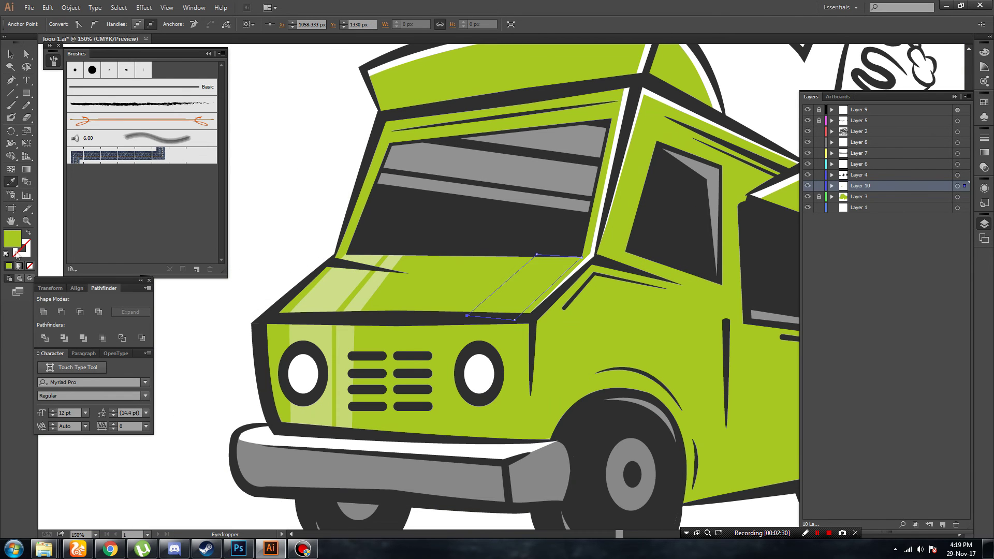
pyautogui.doubleClick(13, 239)
pyautogui.press('Return')
pyautogui.press('v')
pyautogui.click(291, 108)
pyautogui.hotkey('ctrl', '-')
pyautogui.hotkey('ctrl', '-')
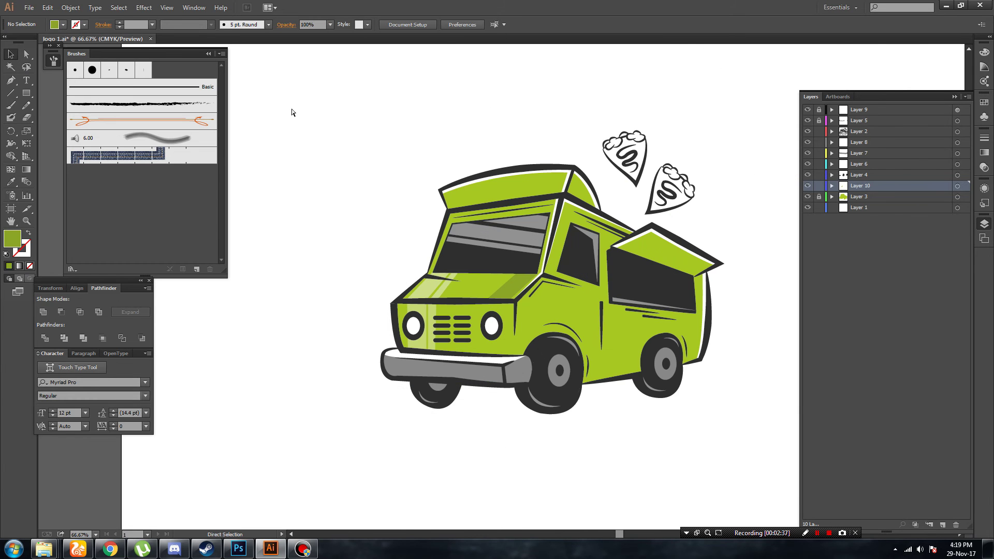
pyautogui.hotkey('ctrl', '+')
pyautogui.hotkey('ctrl', '+')
# Fill the hood stripe with black at 20% opacity.
pyautogui.click(500, 283)
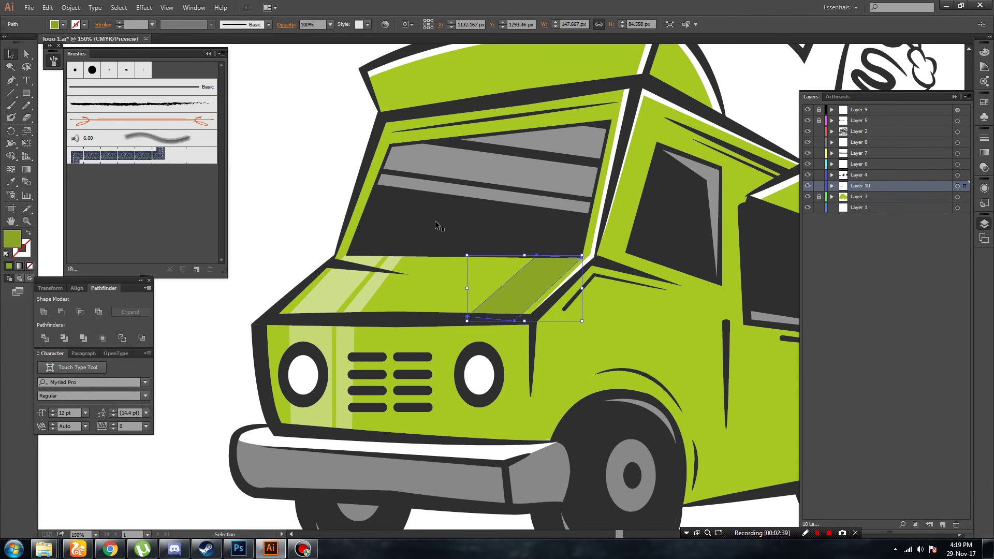
pyautogui.click(63, 24)
pyautogui.click(37, 34)
pyautogui.click(329, 24)
pyautogui.click(342, 70)
pyautogui.click(329, 25)
pyautogui.click(342, 58)
pyautogui.click(318, 188)
pyautogui.hotkey('ctrl', '-')
pyautogui.hotkey('ctrl', '-')
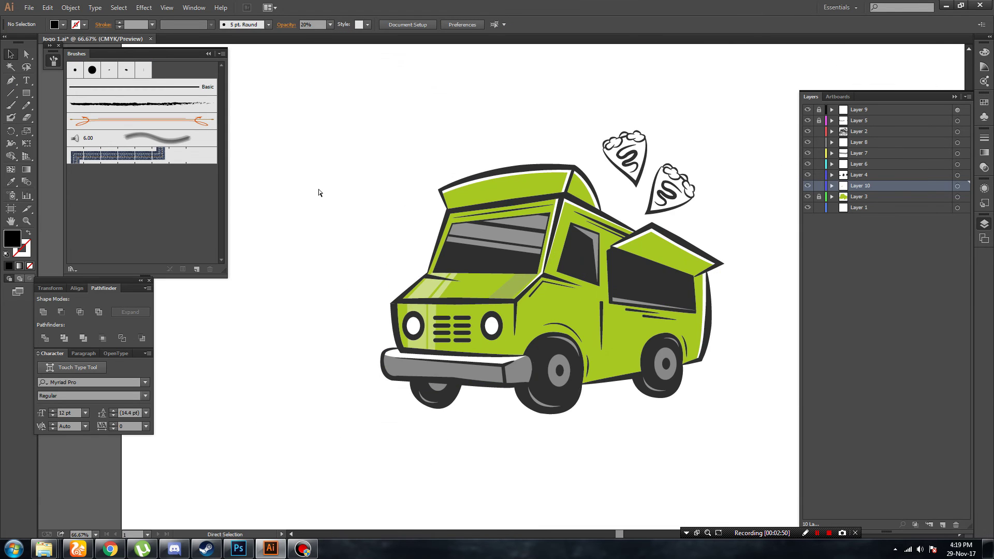
pyautogui.hotkey('ctrl', '+')
pyautogui.hotkey('ctrl', '+')
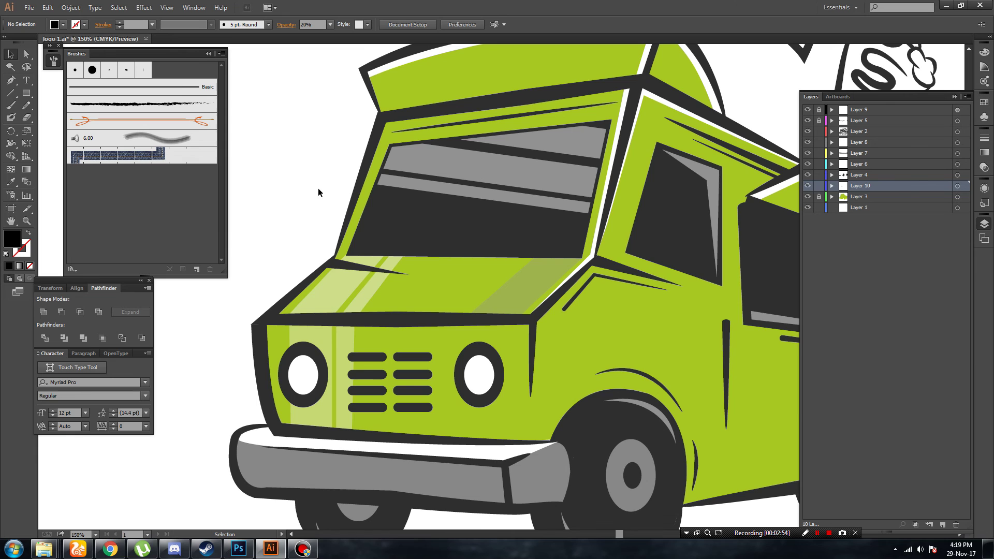
pyautogui.moveTo(484, 166); pyautogui.dragTo(403, 215)
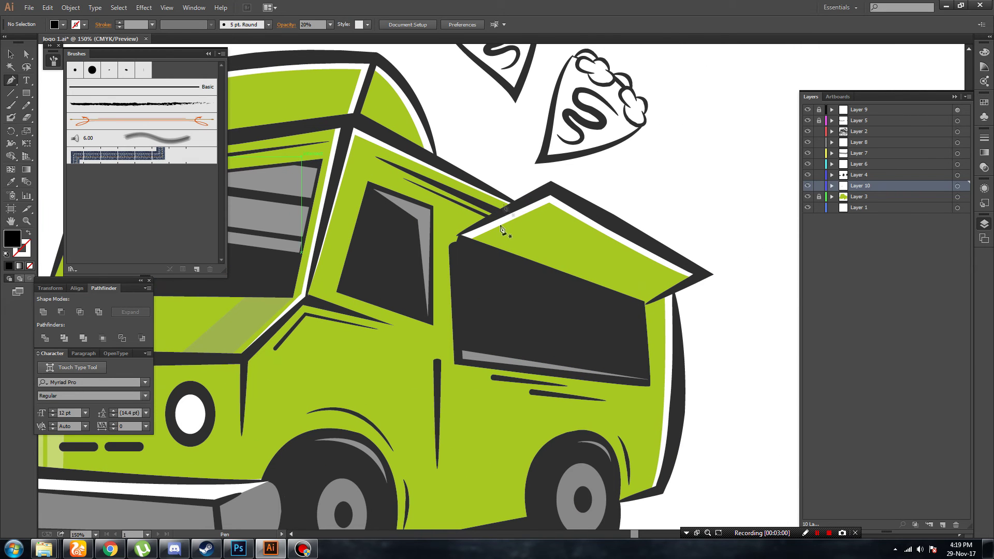
# Draw a four-corner shading shape under the awning and give it the translucent green fill.
pyautogui.click(496, 247)
pyautogui.click(550, 221)
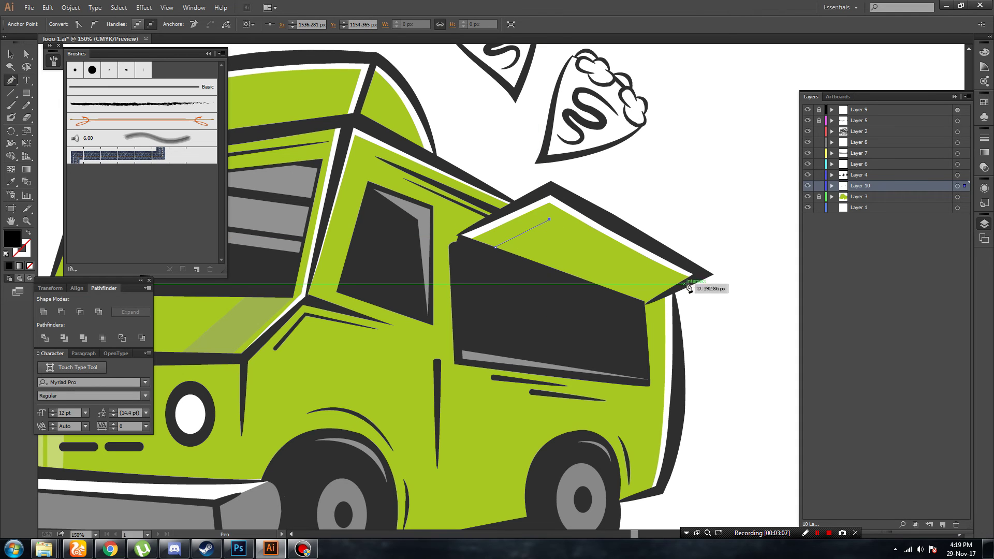
pyautogui.click(685, 282)
pyautogui.click(645, 305)
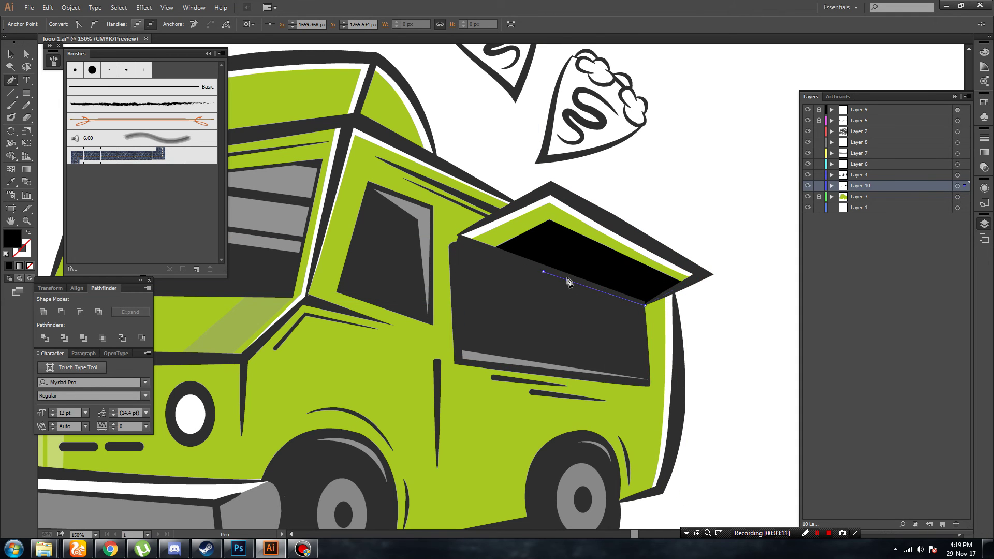
pyautogui.click(496, 248)
pyautogui.press('i')
pyautogui.click(253, 309)
pyautogui.press('v')
pyautogui.click(718, 160)
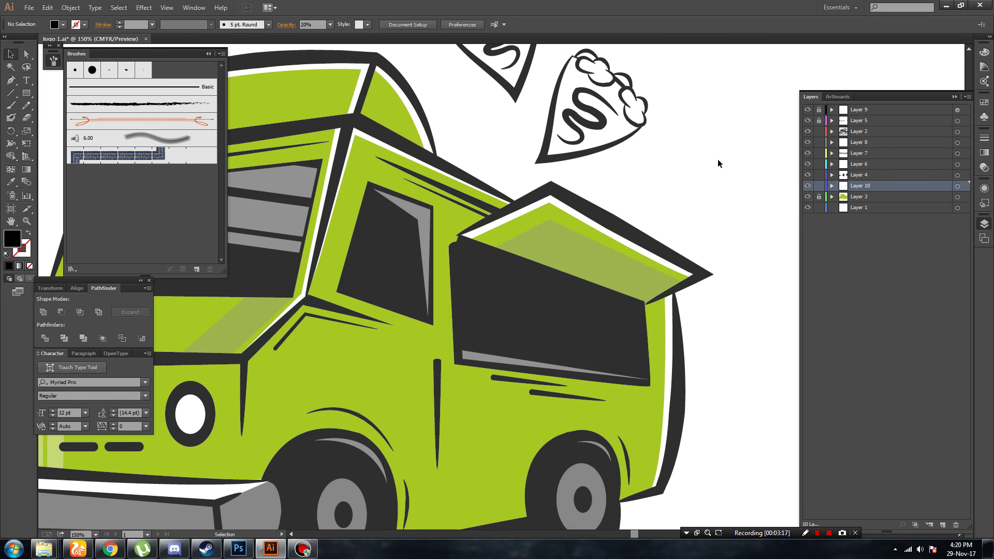
# Zoom out to centre the whole truck, then zoom in on its lower body.
pyautogui.hotkey('ctrl', '-')
pyautogui.hotkey('ctrl', '-')
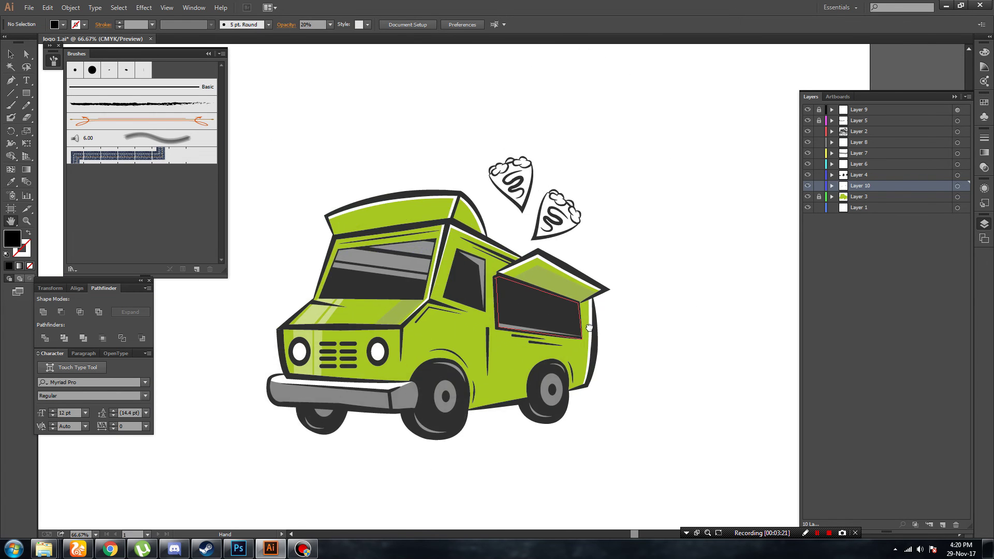
pyautogui.moveTo(611, 279); pyautogui.dragTo(707, 349)
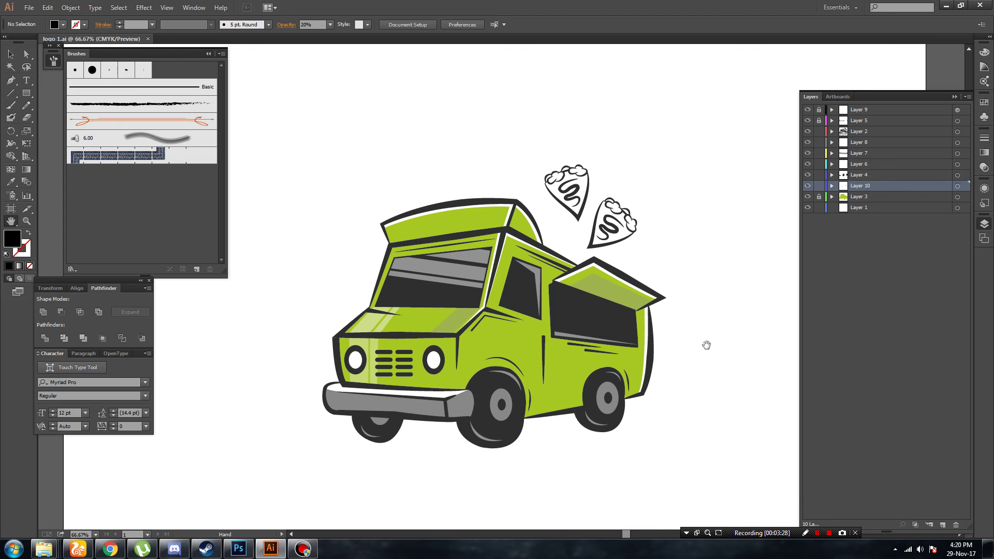
pyautogui.hotkey('ctrl', '+')
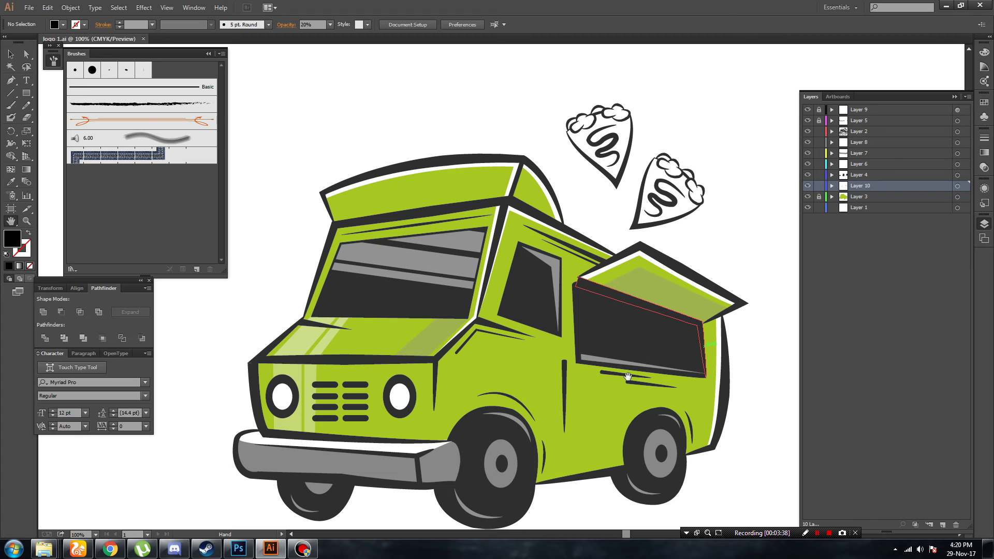
pyautogui.hotkey('ctrl', '+')
pyautogui.scroll(-5, 569, 362)
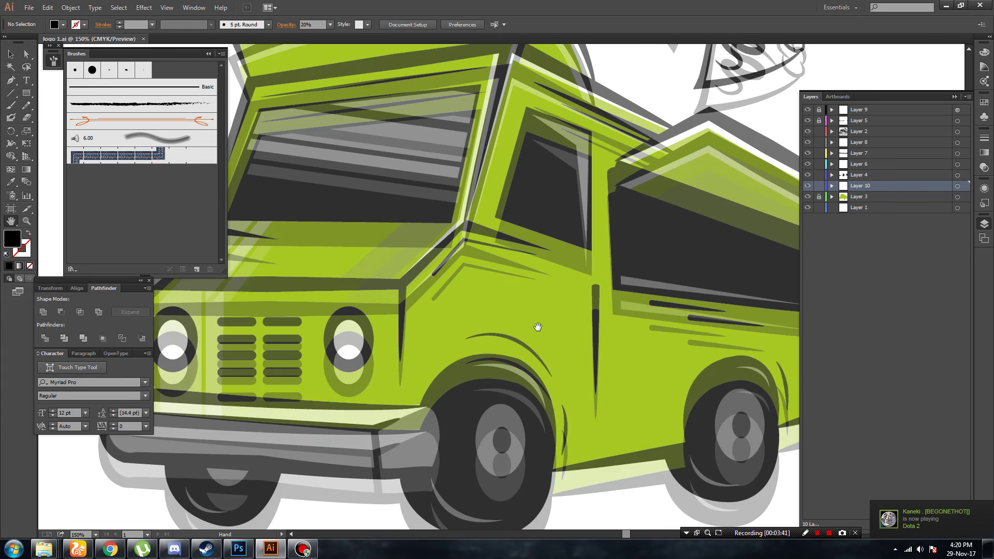
# Start a shadow outline at the front wheel arch, extending toward the rear wheel.
pyautogui.press('p')
pyautogui.click(485, 353)
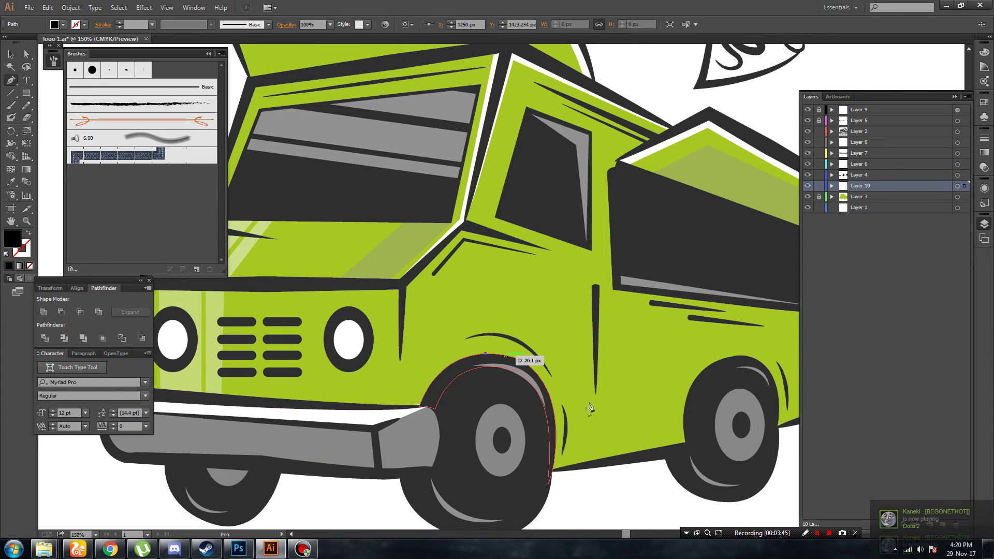
pyautogui.scroll(-1, 572, 428)
pyautogui.moveTo(569, 429)
pyautogui.mouseDown()
pyautogui.moveTo(566, 531)
pyautogui.moveTo(568, 505)
pyautogui.mouseUp()
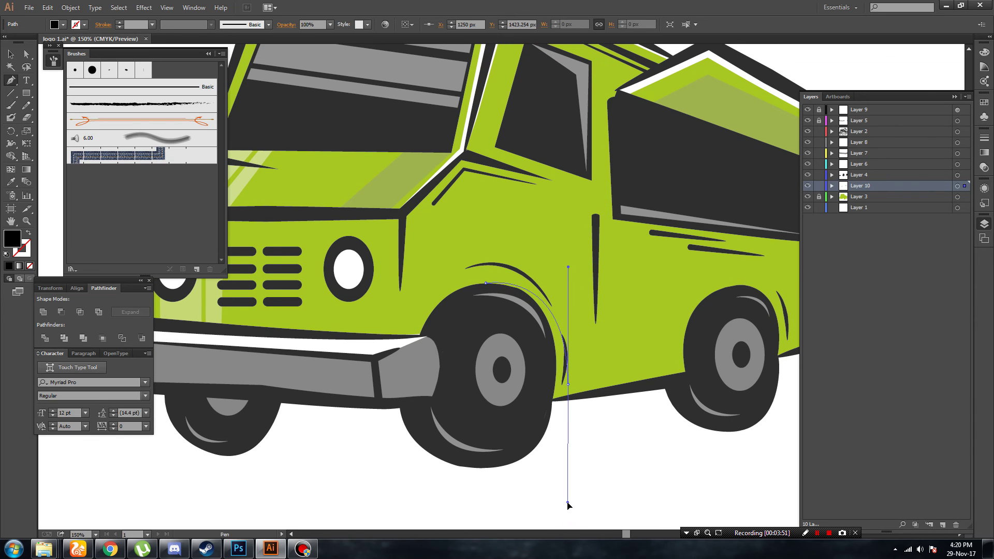
pyautogui.click(568, 385)
pyautogui.click(694, 361)
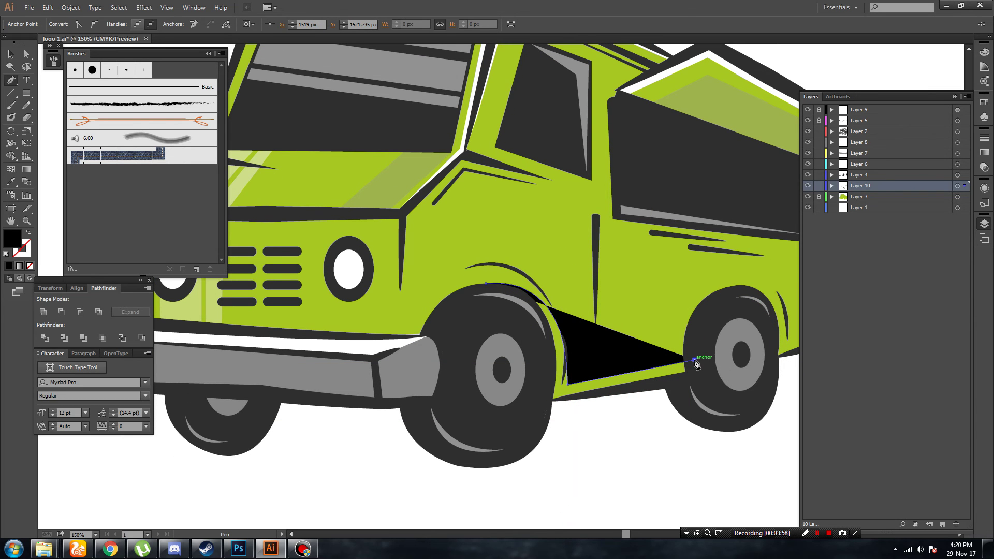
pyautogui.moveTo(699, 351); pyautogui.dragTo(589, 365)
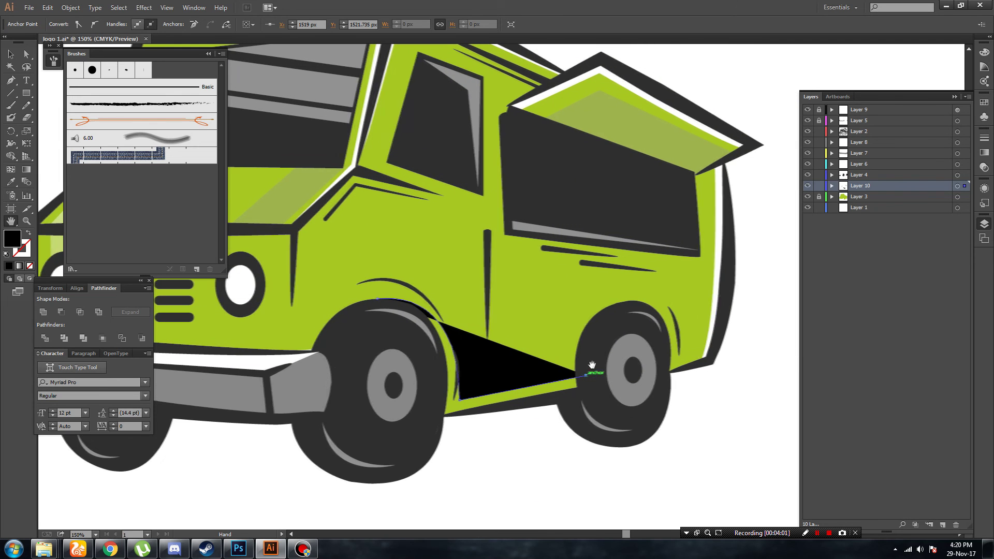
# Trace the shadow outline back along the body bottom and around the front wheel arch.
pyautogui.click(10, 81)
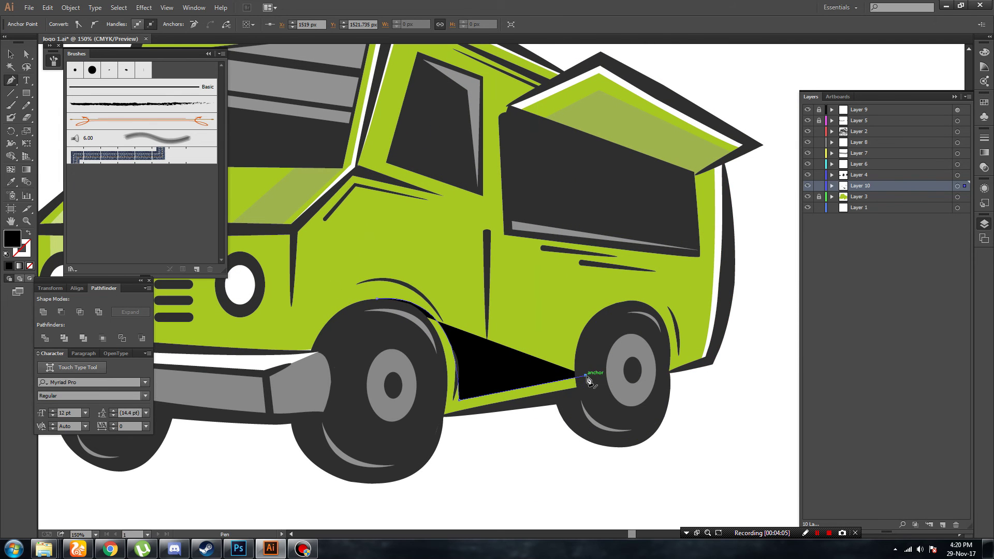
pyautogui.click(716, 351)
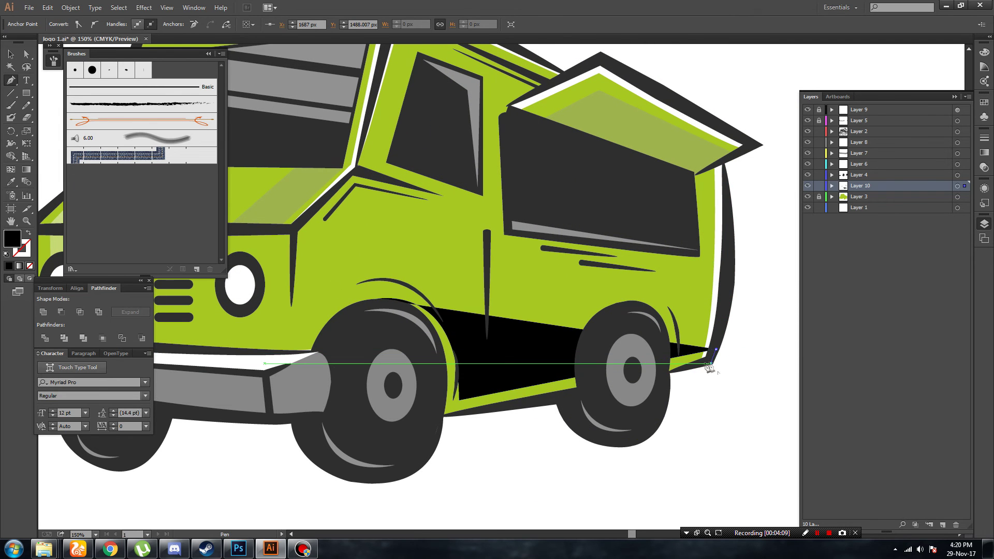
pyautogui.click(563, 394)
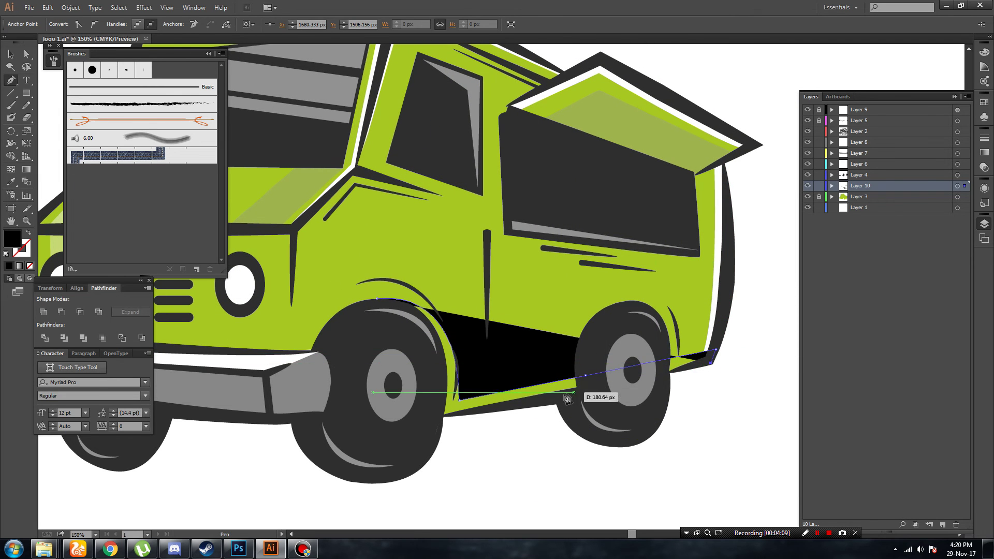
pyautogui.click(477, 409)
pyautogui.click(433, 416)
pyautogui.click(434, 379)
pyautogui.click(396, 324)
pyautogui.click(376, 298)
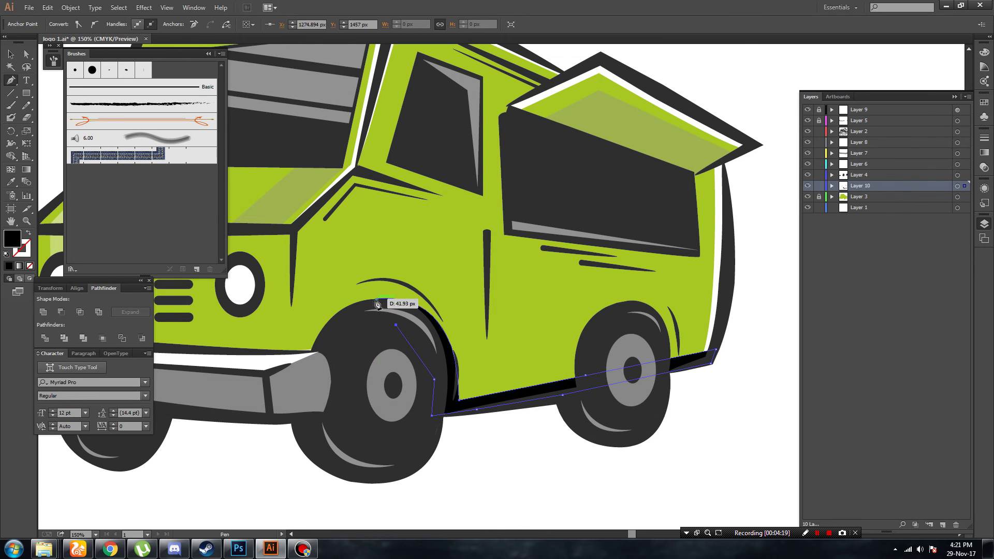
# Fill the lower-body shadow with the truck's green, then darken it to olive.
pyautogui.press('i')
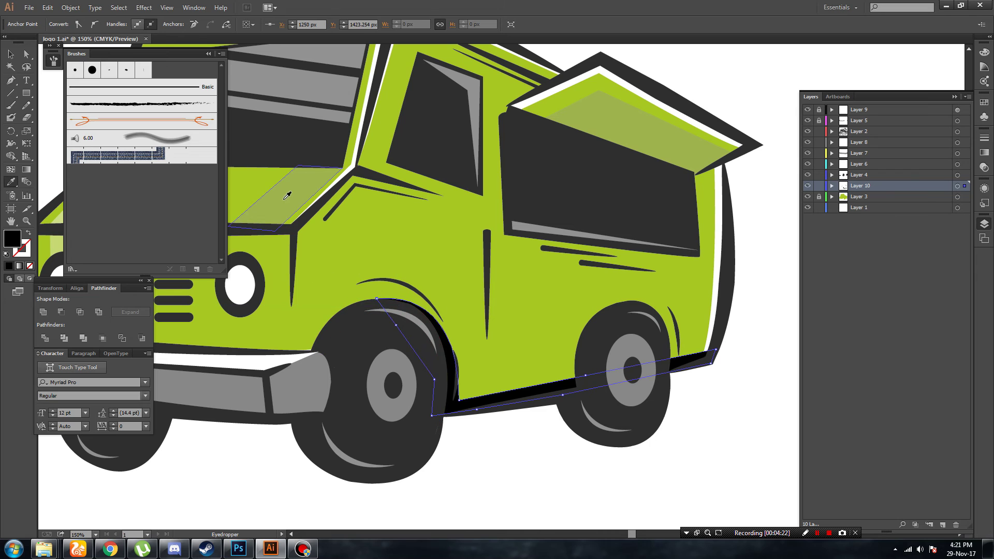
pyautogui.click(286, 198)
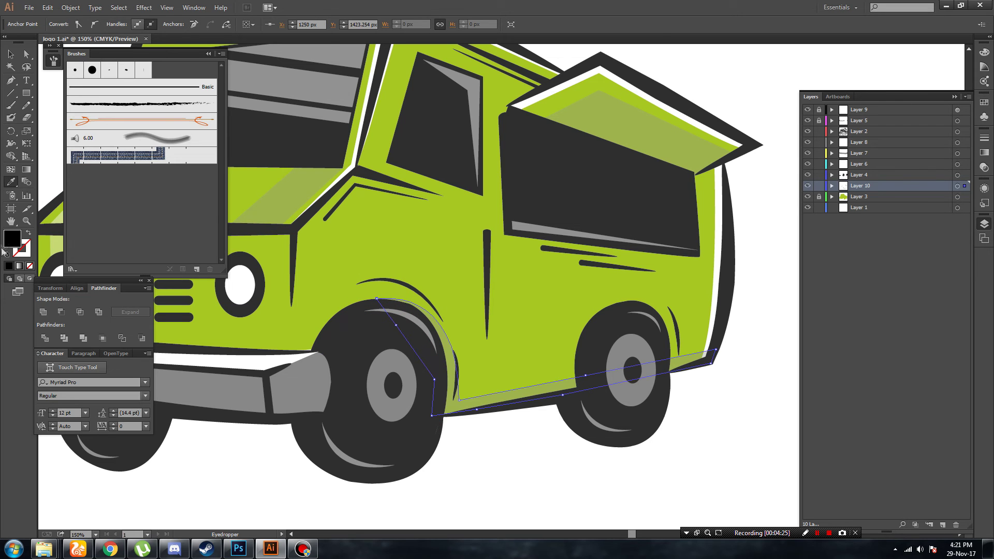
pyautogui.click(435, 235)
pyautogui.doubleClick(11, 238)
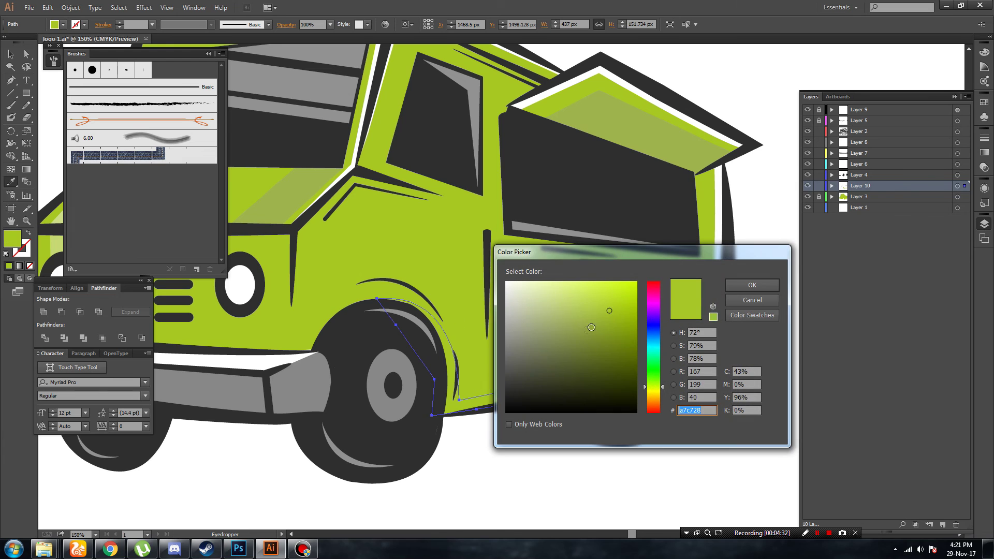
pyautogui.click(610, 325)
pyautogui.click(752, 284)
pyautogui.press('v')
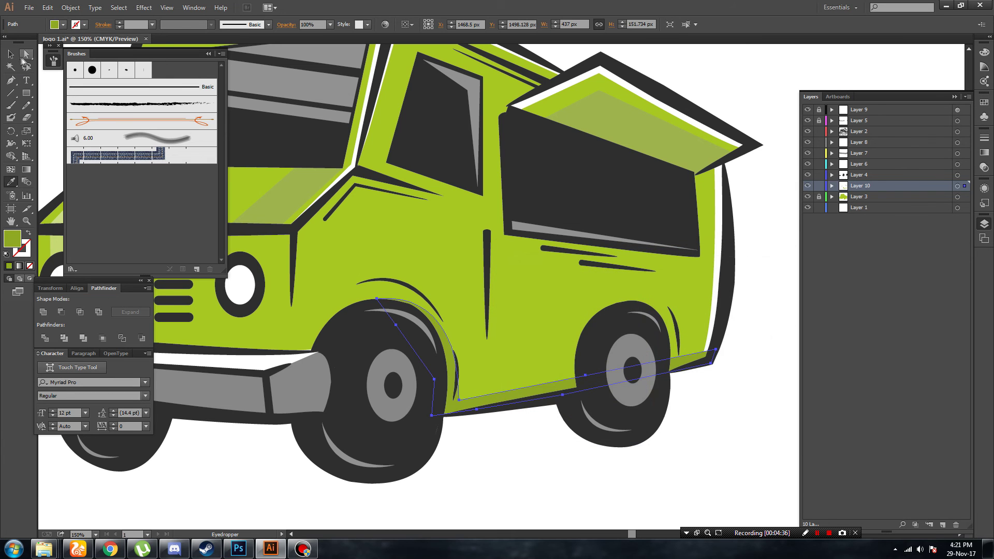
pyautogui.click(548, 458)
pyautogui.hotkey('ctrl', '-')
pyautogui.scroll(1, 549, 457)
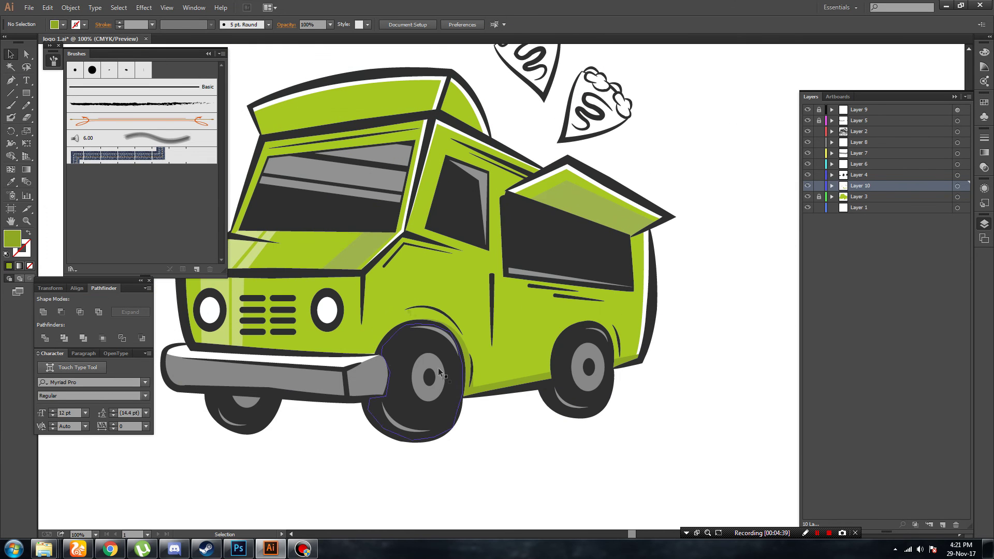
# Recolour the translucent highlight shapes solid olive by sampling the shadow.
pyautogui.click(596, 210)
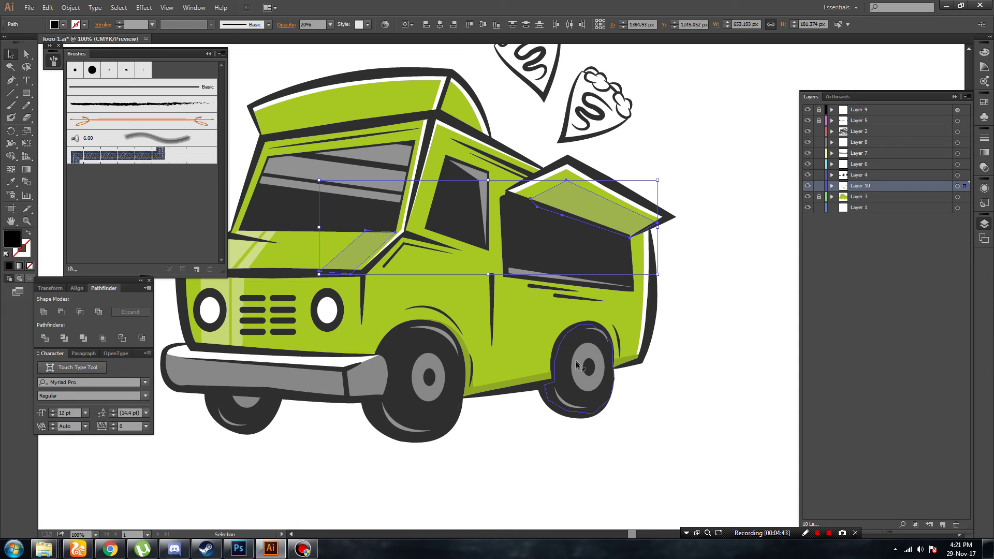
pyautogui.press('i')
pyautogui.click(624, 358)
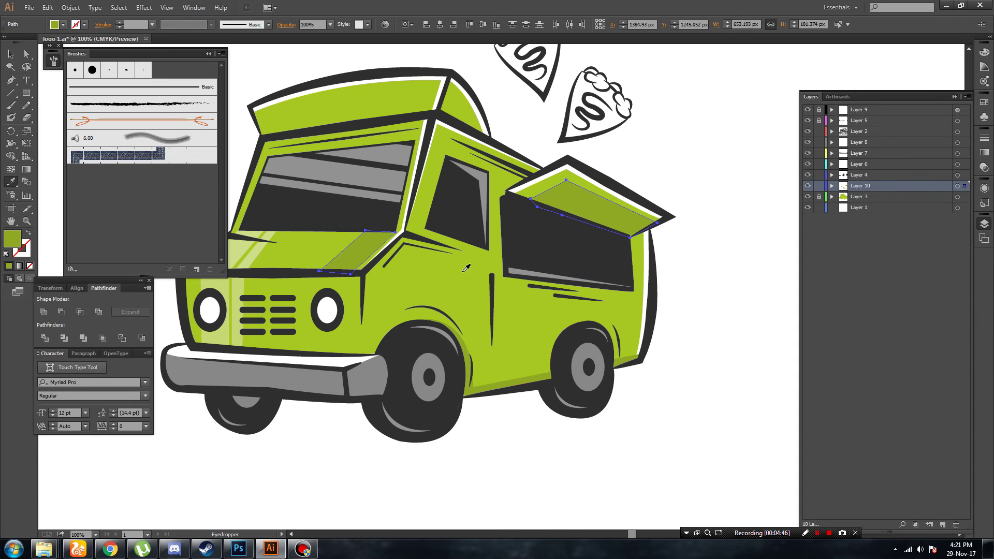
pyautogui.press('v')
pyautogui.click(531, 485)
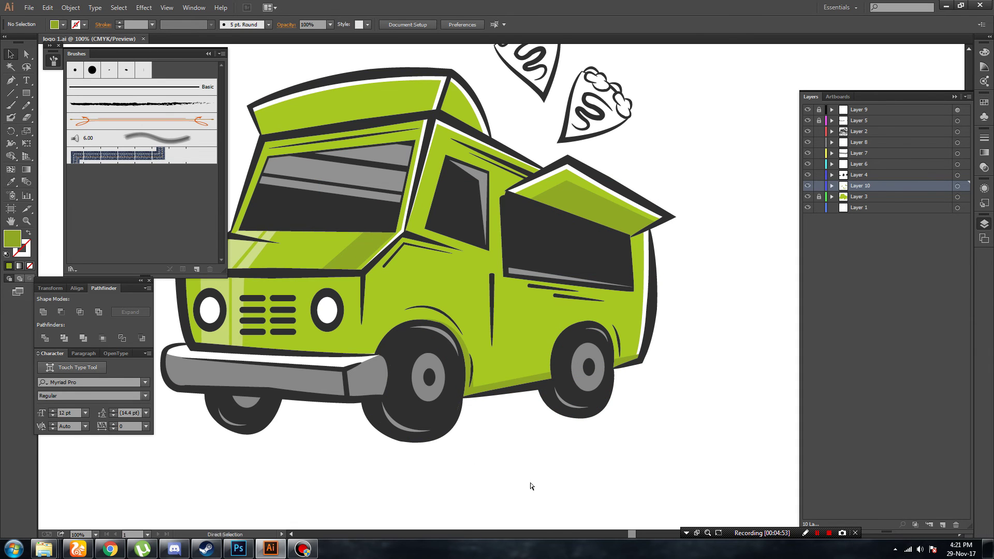
pyautogui.hotkey('ctrl', '+')
# Draw and close a four-corner shading shape over the cab's side window.
pyautogui.click(10, 81)
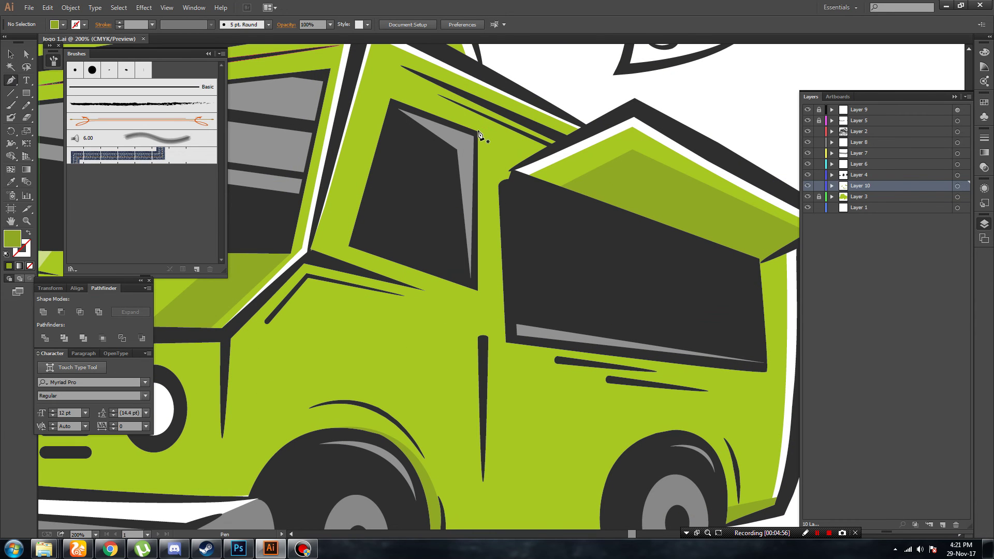
pyautogui.click(481, 138)
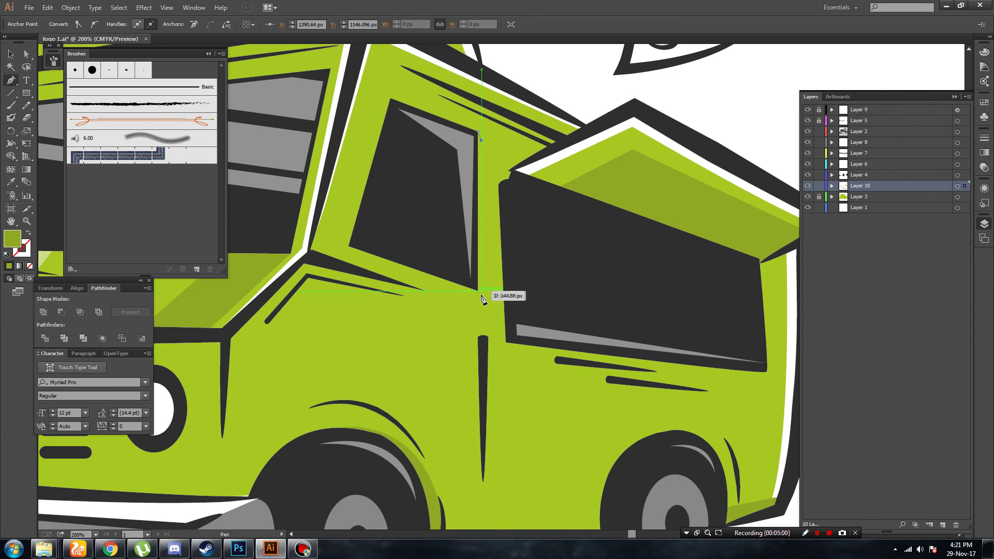
pyautogui.click(481, 296)
pyautogui.click(349, 247)
pyautogui.click(397, 126)
pyautogui.click(478, 133)
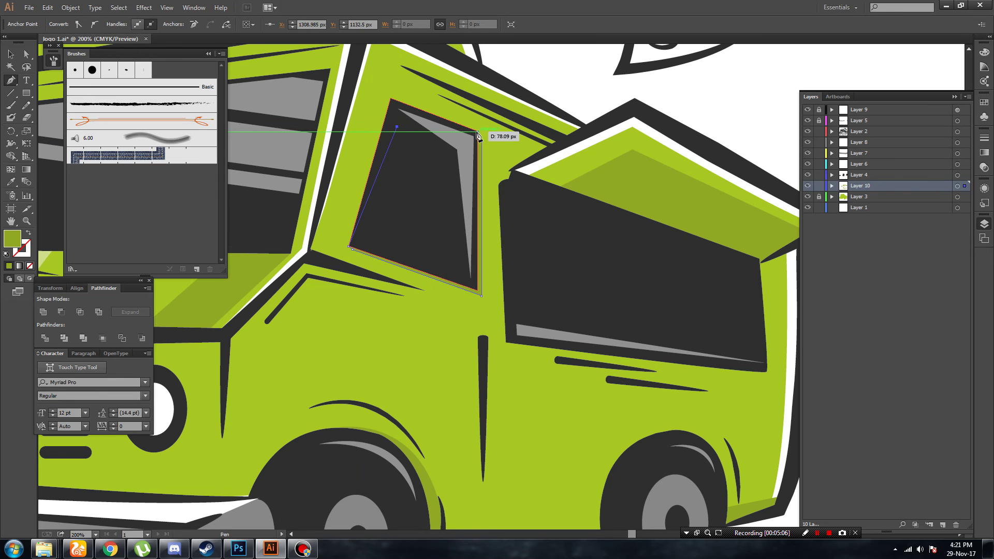
pyautogui.press('v')
pyautogui.click(353, 362)
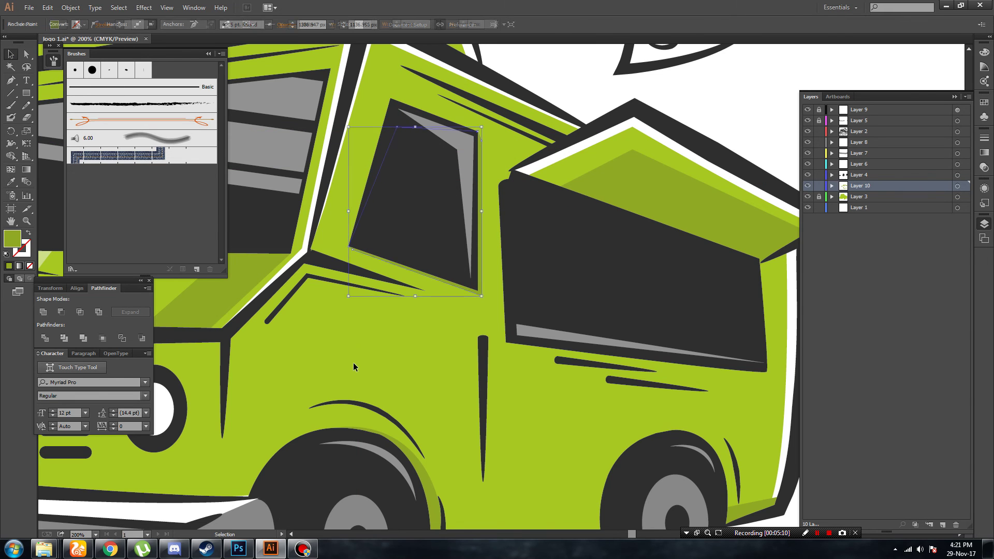
pyautogui.hotkey('ctrl', '-')
pyautogui.hotkey('ctrl', '-')
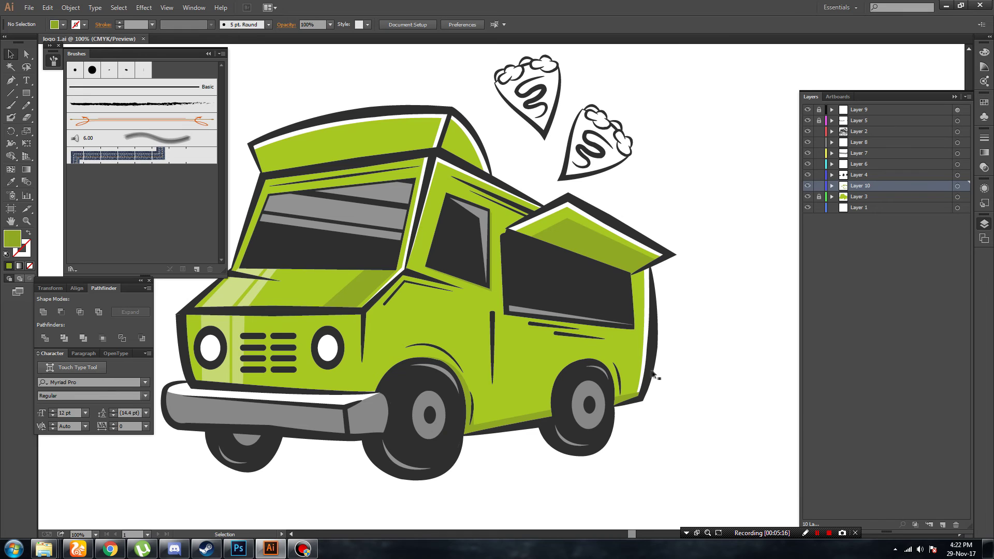
pyautogui.scroll(1, 651, 371)
pyautogui.hotkey('ctrl', '+')
pyautogui.hotkey('ctrl', '+')
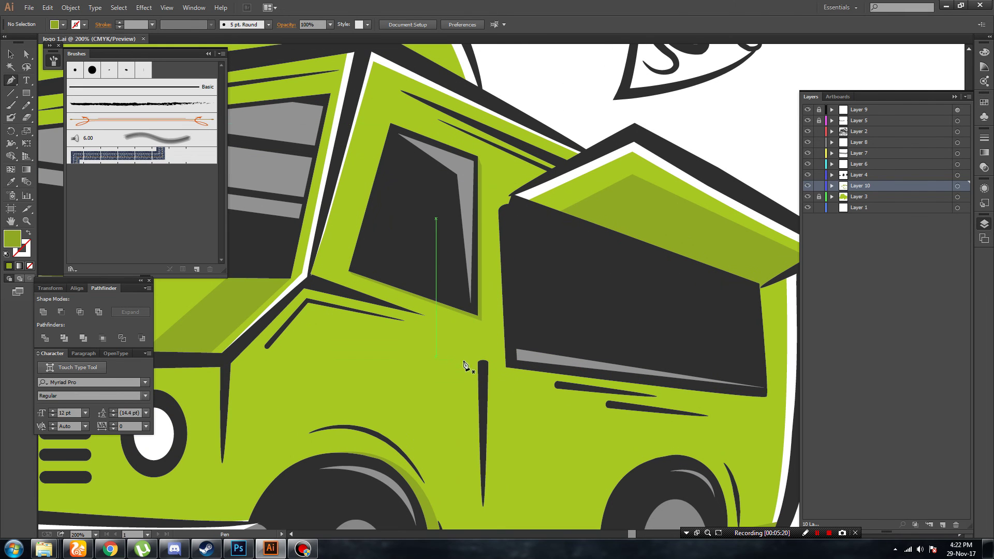
# Draw a curved shadow shape along the bottom of the serving window.
pyautogui.click(506, 367)
pyautogui.moveTo(547, 401); pyautogui.dragTo(586, 412)
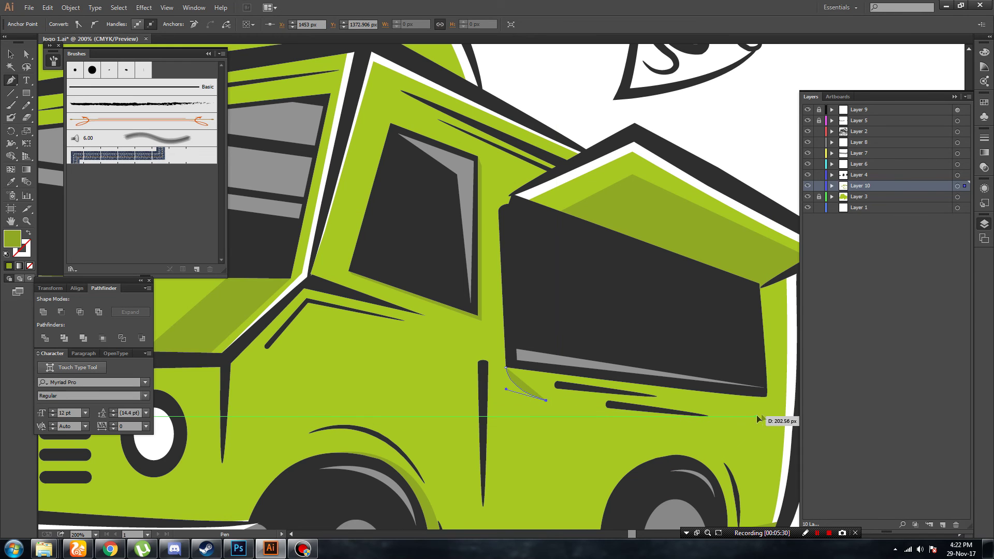
pyautogui.moveTo(756, 416); pyautogui.dragTo(770, 384)
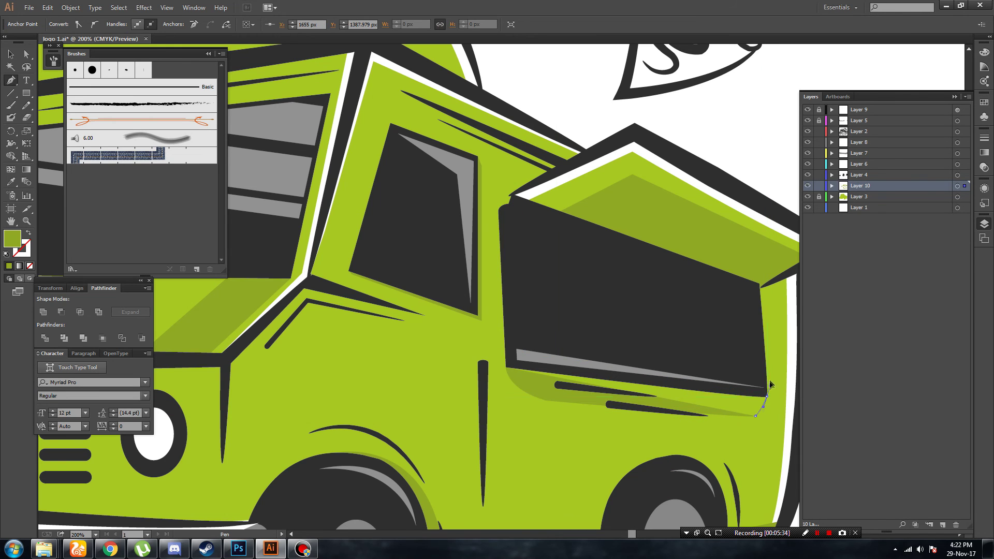
pyautogui.click(767, 396)
pyautogui.click(732, 359)
pyautogui.click(647, 341)
pyautogui.click(561, 328)
pyautogui.click(506, 367)
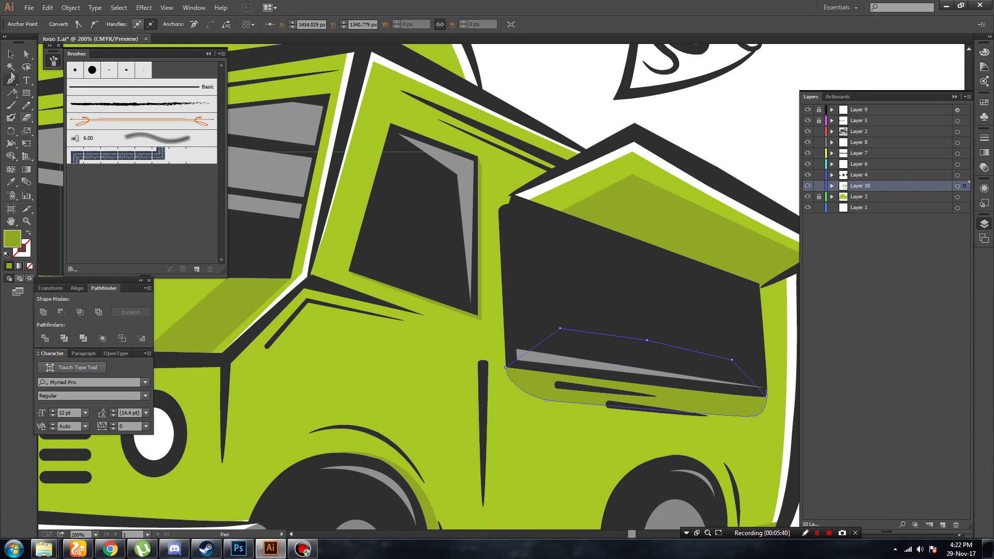
pyautogui.keyDown('ctrl'); pyautogui.click(558, 104); pyautogui.keyUp('ctrl')
pyautogui.hotkey('ctrl', '-')
pyautogui.hotkey('ctrl', '-')
pyautogui.hotkey('ctrl', '-')
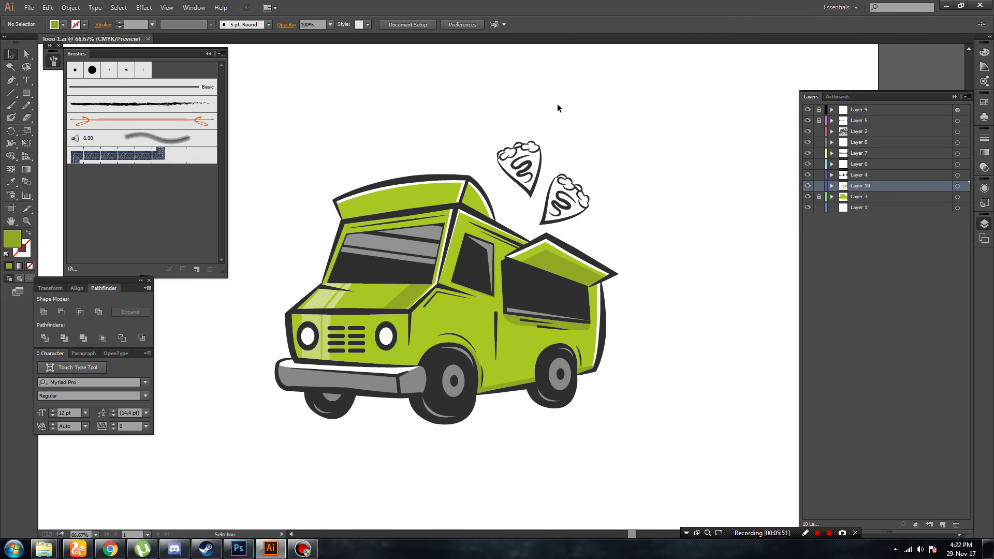
# Draw a small curved shading shape hugging the truck's rear wheel arch.
pyautogui.hotkey('ctrl', '+')
pyautogui.hotkey('ctrl', '+')
pyautogui.moveTo(576, 422)
pyautogui.mouseDown()
pyautogui.moveTo(445, 336)
pyautogui.moveTo(272, 267)
pyautogui.mouseUp()
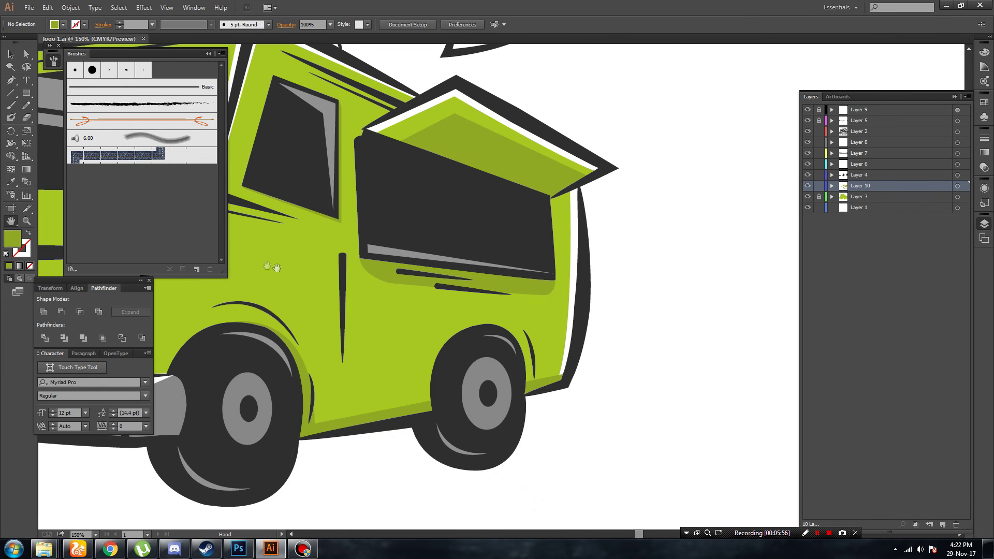
pyautogui.click(481, 324)
pyautogui.moveTo(540, 382); pyautogui.dragTo(555, 463)
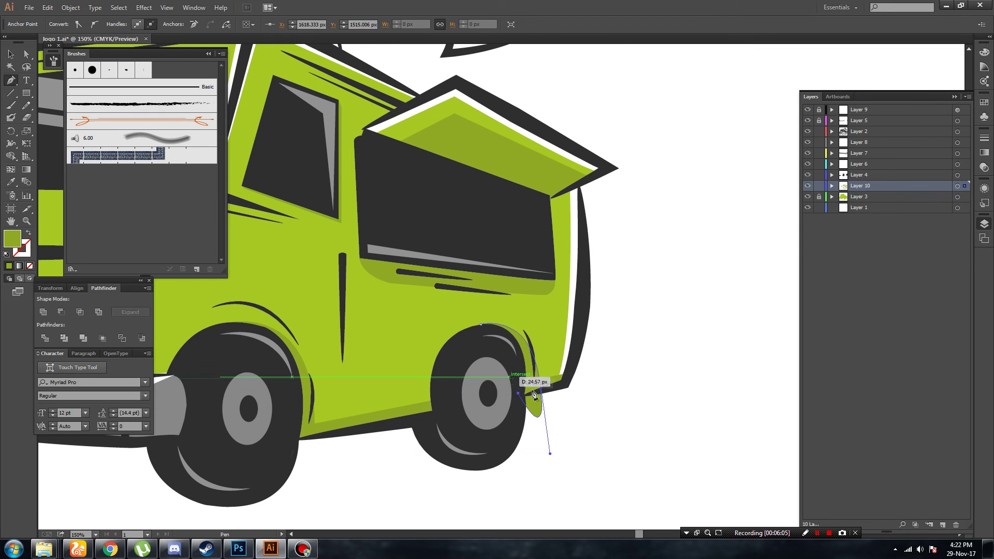
pyautogui.click(481, 327)
pyautogui.press('v')
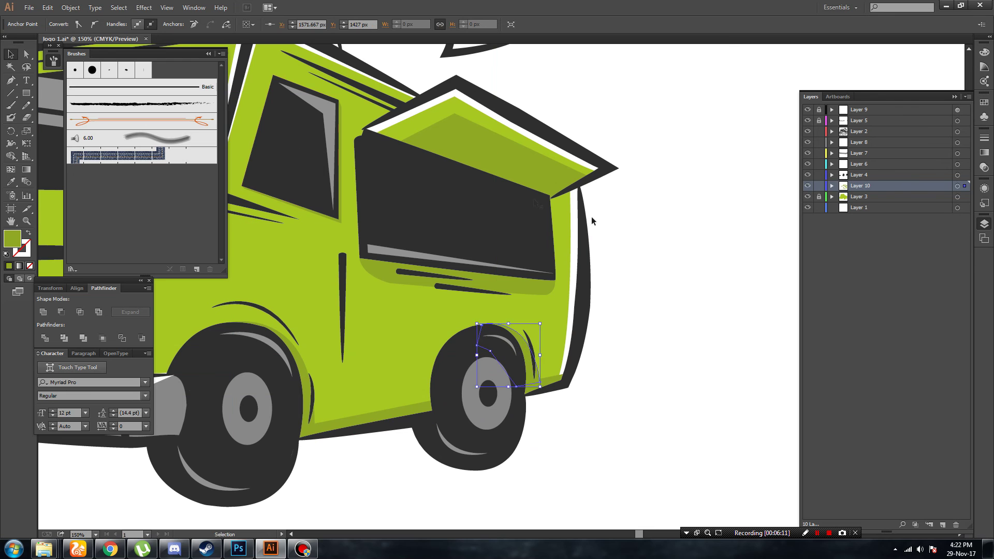
pyautogui.click(651, 232)
pyautogui.hotkey('ctrl', '-')
pyautogui.hotkey('ctrl', '-')
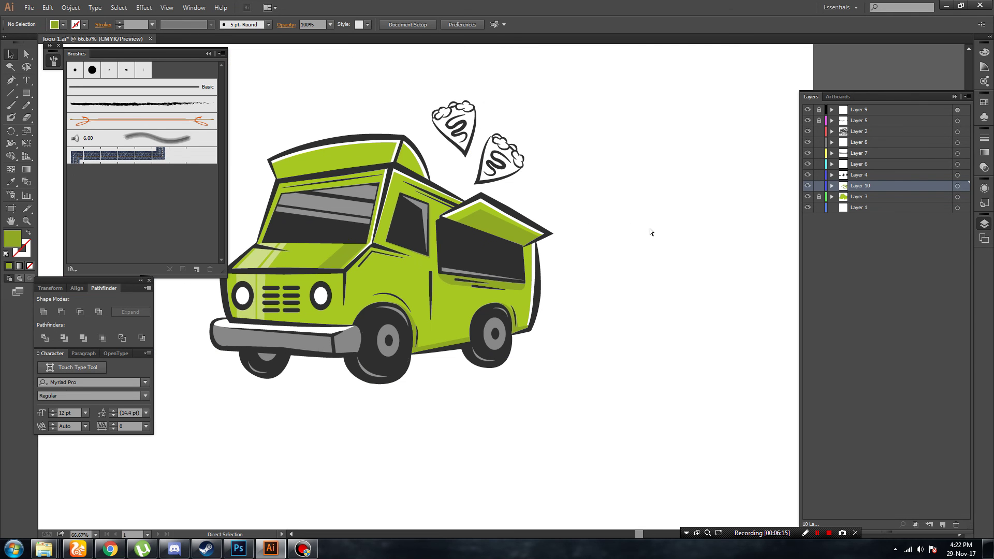
# Draw a curved closed strip with the Pen tool along the roof canopy's front edge.
pyautogui.moveTo(403, 301)
pyautogui.mouseDown()
pyautogui.moveTo(600, 291)
pyautogui.moveTo(610, 330)
pyautogui.mouseUp()
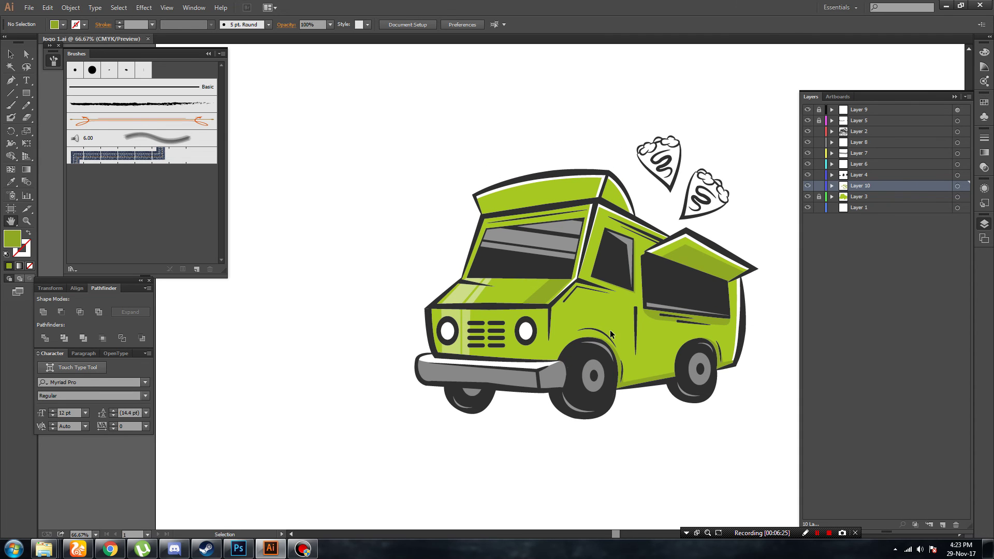
pyautogui.hotkey('ctrl', '-')
pyautogui.moveTo(554, 364); pyautogui.dragTo(568, 374)
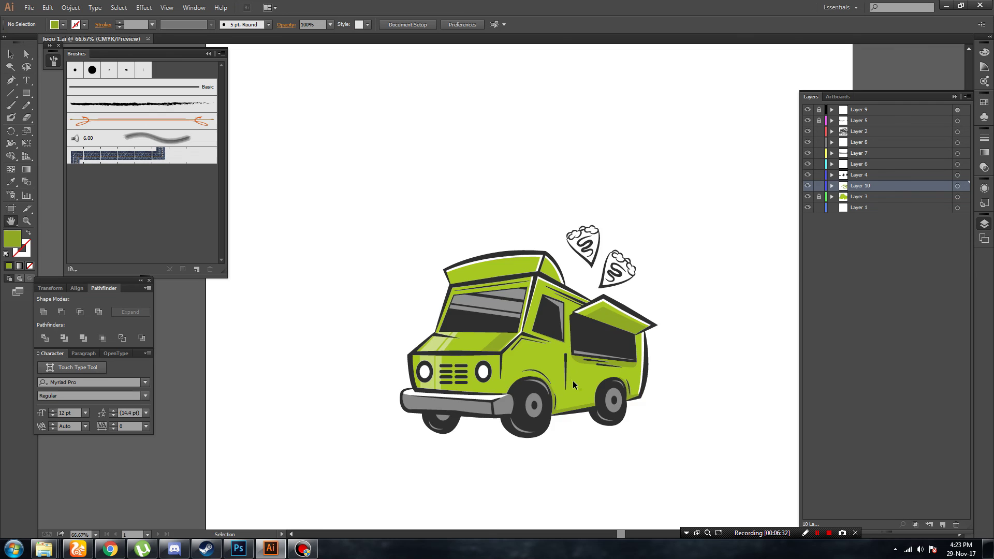
pyautogui.hotkey('ctrl', '+')
pyautogui.hotkey('ctrl', '+')
pyautogui.hotkey('ctrl', '+')
pyautogui.click(343, 269)
pyautogui.moveTo(613, 241); pyautogui.dragTo(684, 239)
pyautogui.moveTo(616, 245); pyautogui.dragTo(351, 288)
pyautogui.click(350, 285)
# Raise the strip's left corner slightly with Direct Selection, then zoom back out.
pyautogui.click(27, 54)
pyautogui.moveTo(343, 269); pyautogui.dragTo(338, 257)
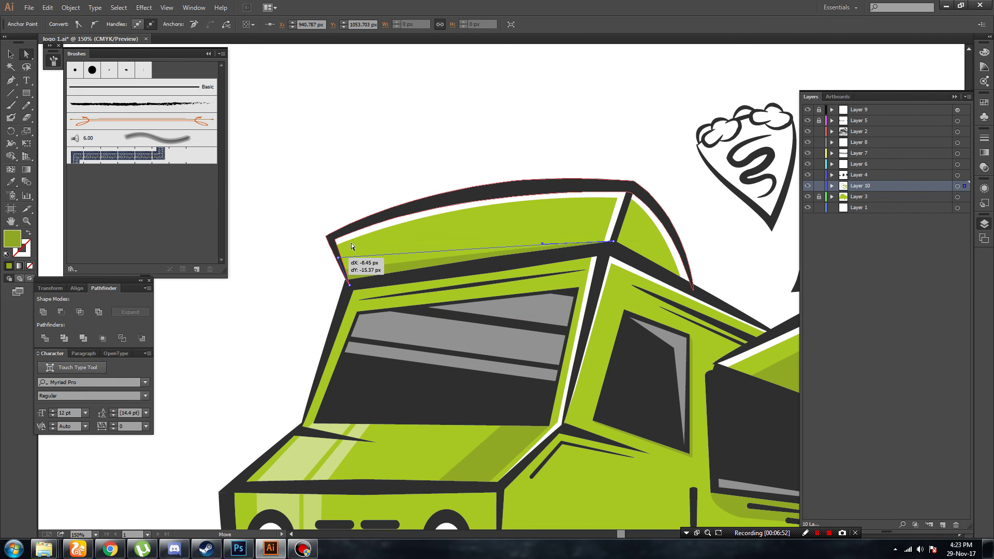
pyautogui.click(443, 149)
pyautogui.hotkey('ctrl', '-')
pyautogui.hotkey('ctrl', '-')
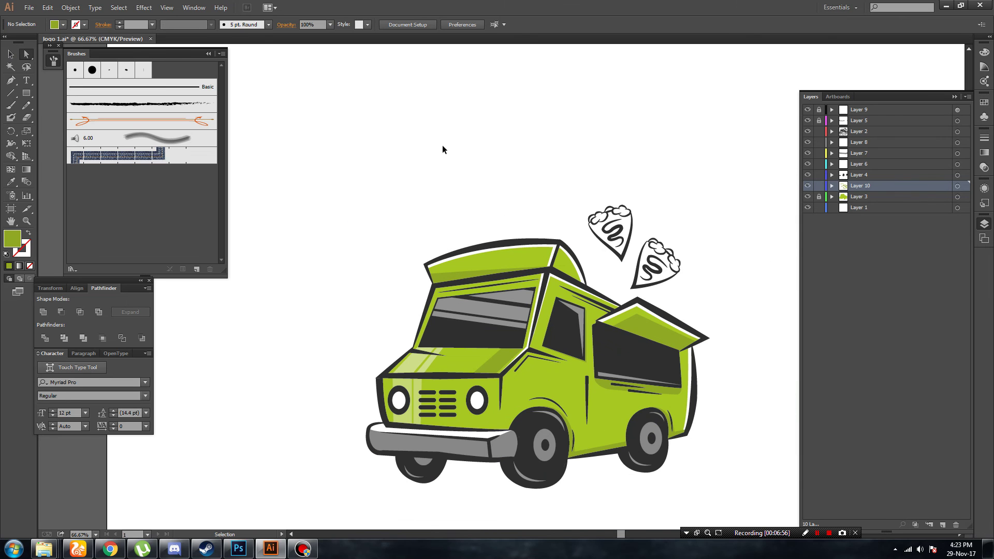
# Draw a thin closed dark path along the cab's front corner and beneath the side window.
pyautogui.scroll(-2, 568, 218)
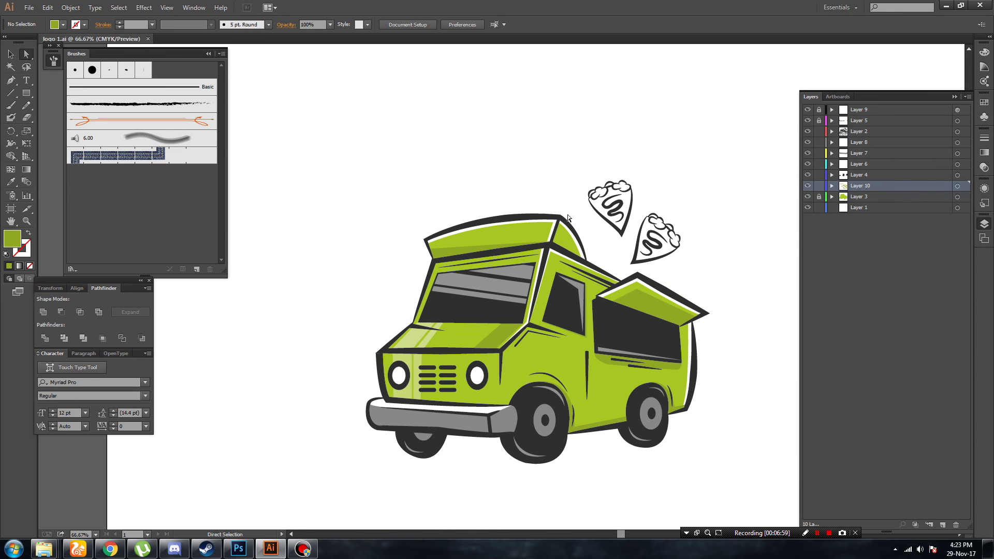
pyautogui.hotkey('ctrl', '+')
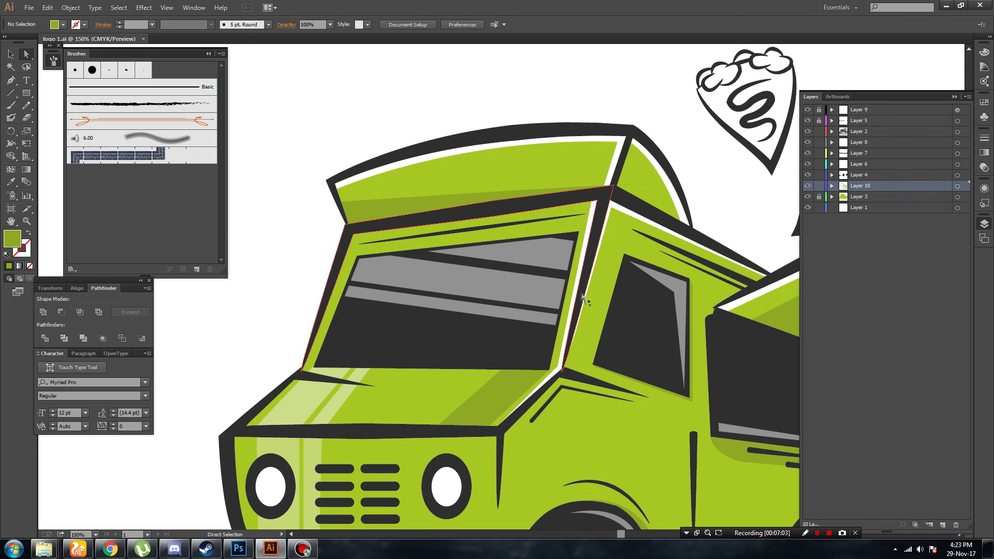
pyautogui.moveTo(592, 406); pyautogui.dragTo(463, 311)
pyautogui.click(15, 83)
pyautogui.click(377, 403)
pyautogui.click(388, 338)
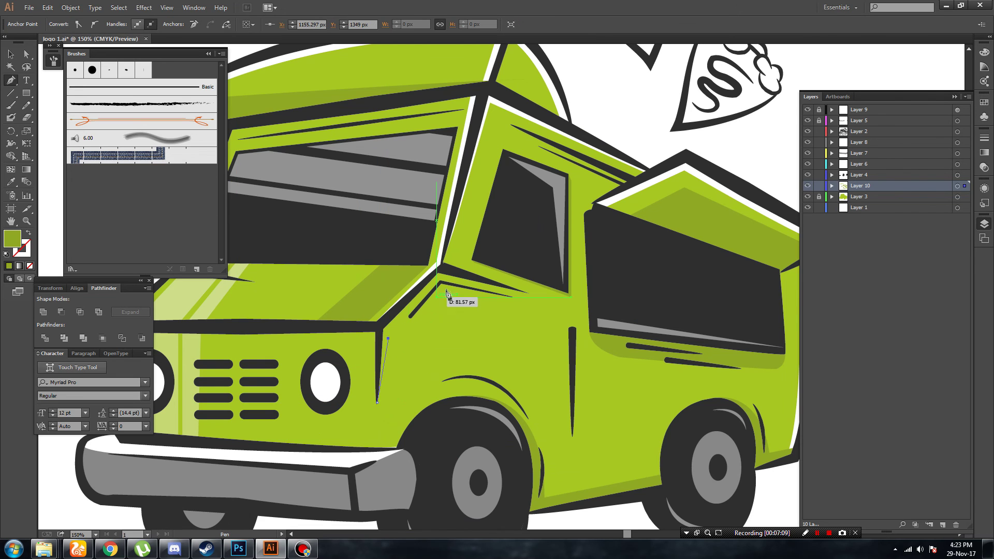
pyautogui.click(447, 289)
pyautogui.moveTo(445, 287); pyautogui.dragTo(441, 283)
pyautogui.click(531, 301)
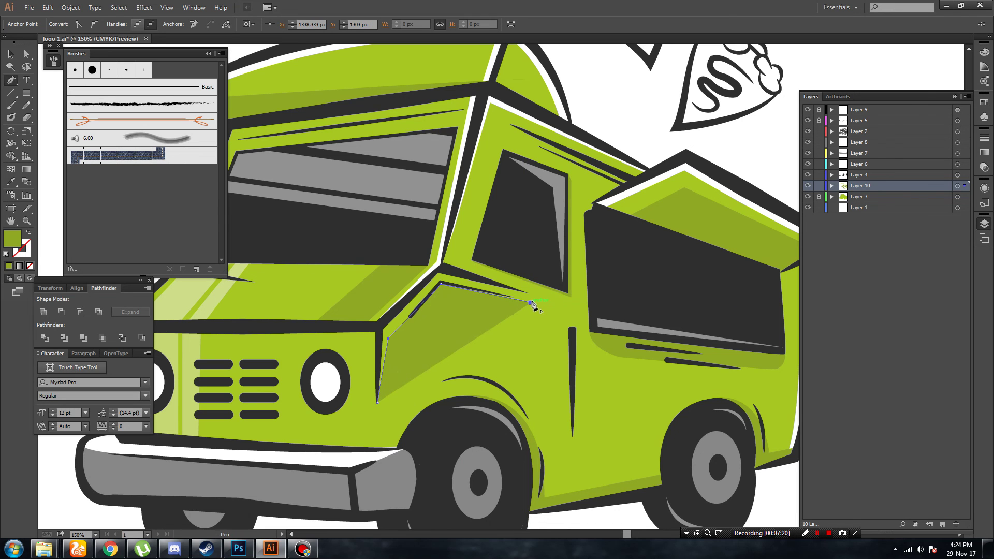
pyautogui.moveTo(534, 306); pyautogui.dragTo(536, 307)
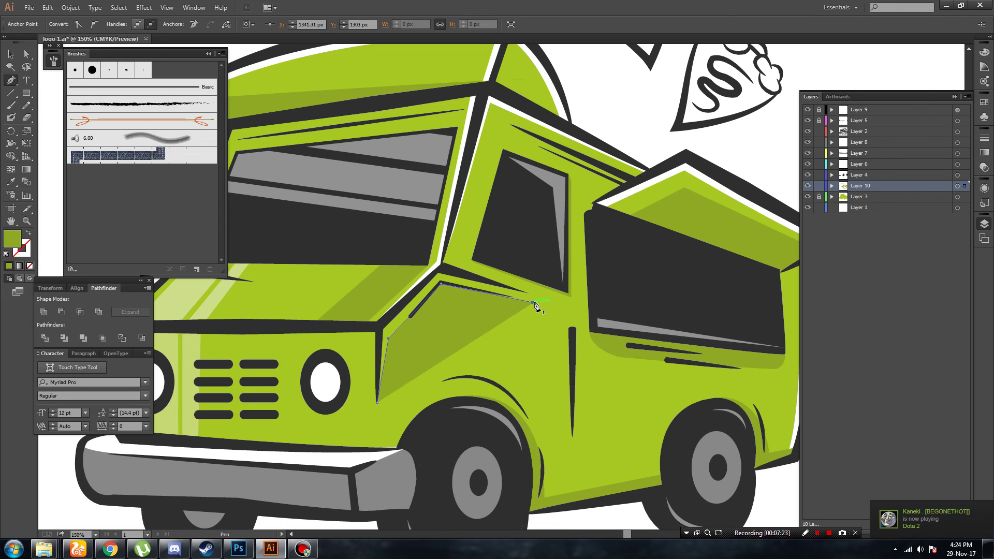
pyautogui.click(444, 269)
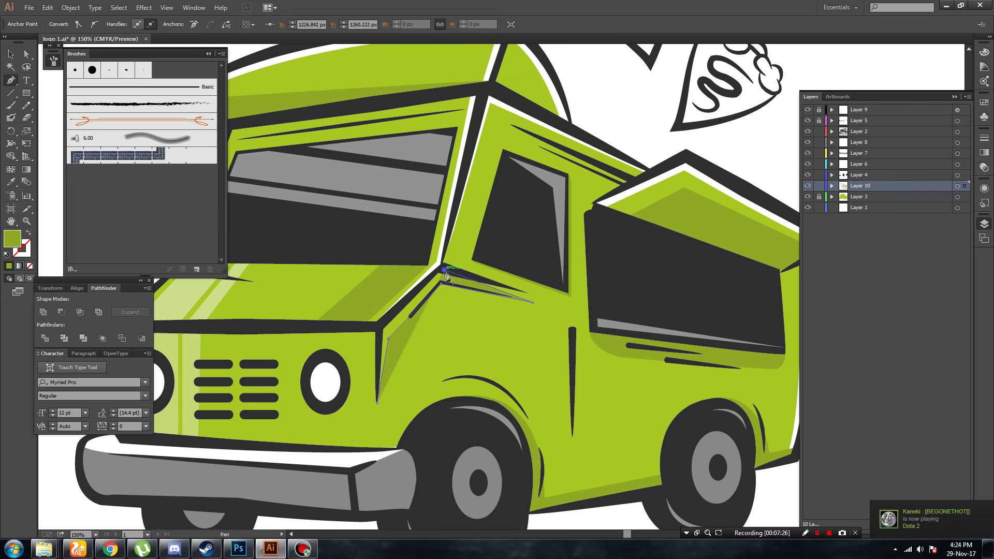
pyautogui.click(377, 401)
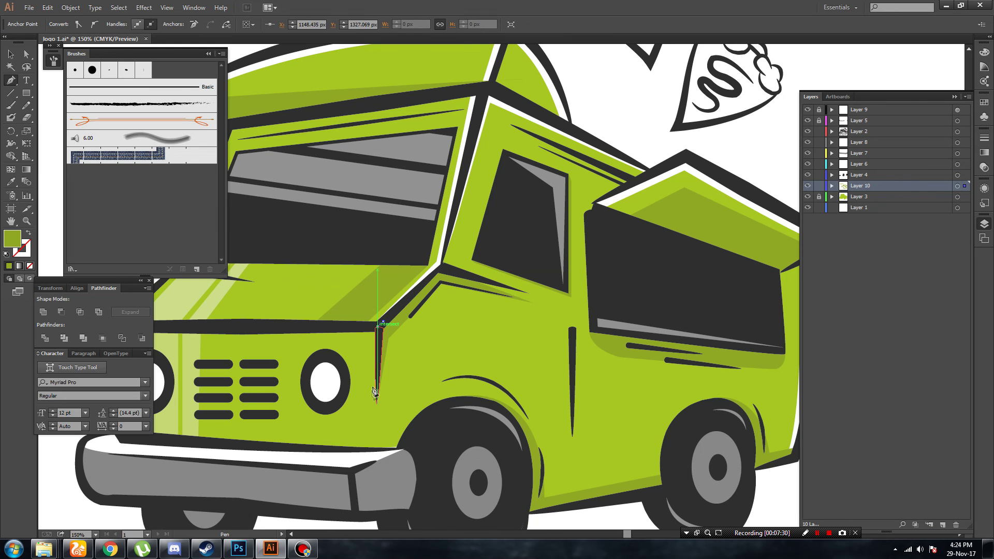
# Lengthen the dark line's right tip with Direct Selection, then zoom out to the whole truck.
pyautogui.press('a')
pyautogui.click(400, 343)
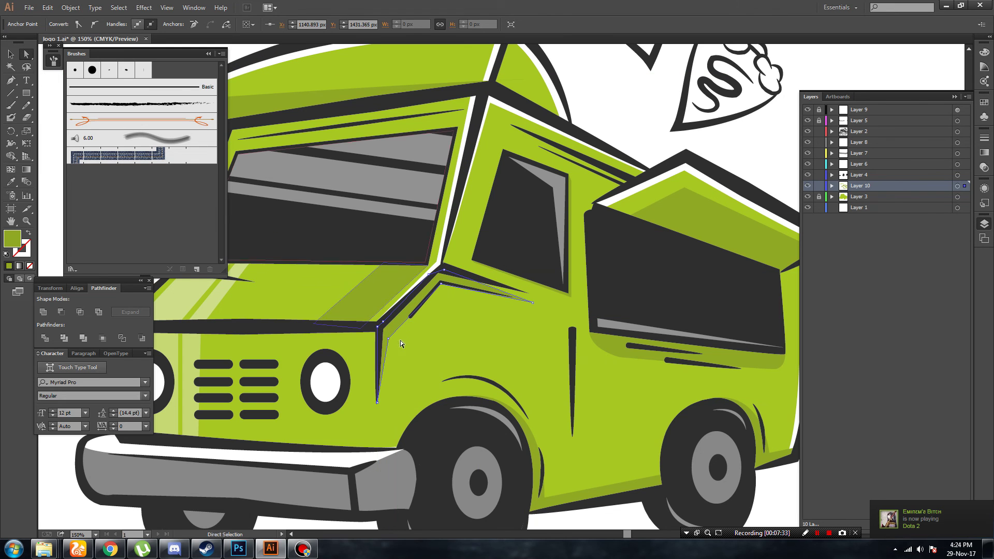
pyautogui.moveTo(533, 302); pyautogui.dragTo(560, 304)
pyautogui.click(523, 346)
pyautogui.hotkey('ctrl', '-')
pyautogui.hotkey('ctrl', '-')
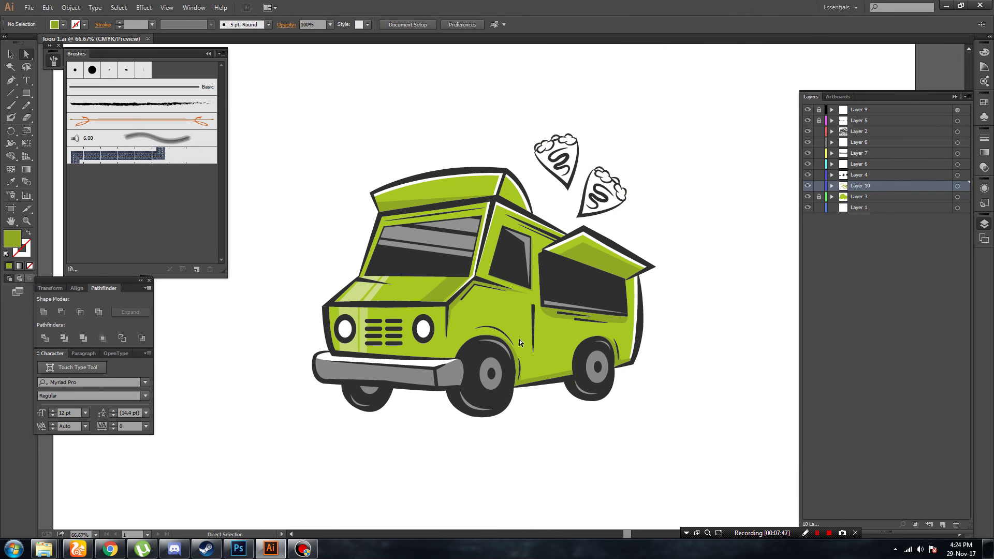
# Draw a thin dark sliver down the door seam toward the rear wheel.
pyautogui.hotkey('ctrl', '+')
pyautogui.hotkey('ctrl', '+')
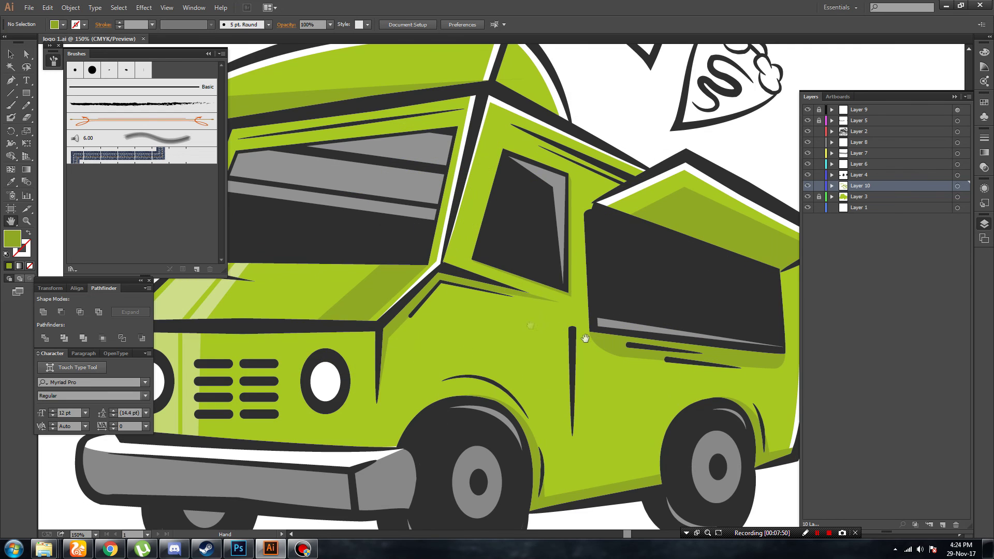
pyautogui.moveTo(580, 358); pyautogui.dragTo(471, 311)
pyautogui.click(460, 287)
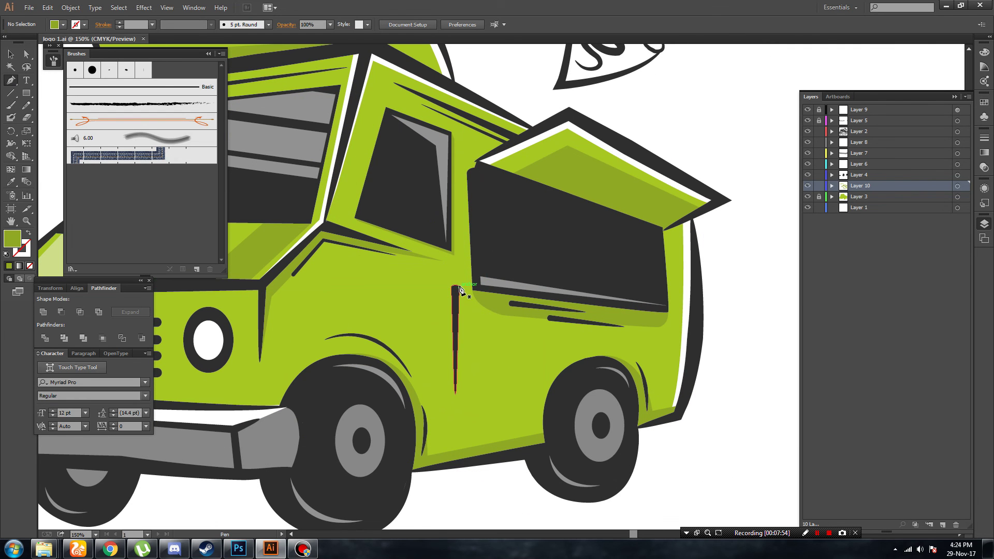
pyautogui.moveTo(462, 413); pyautogui.dragTo(460, 424)
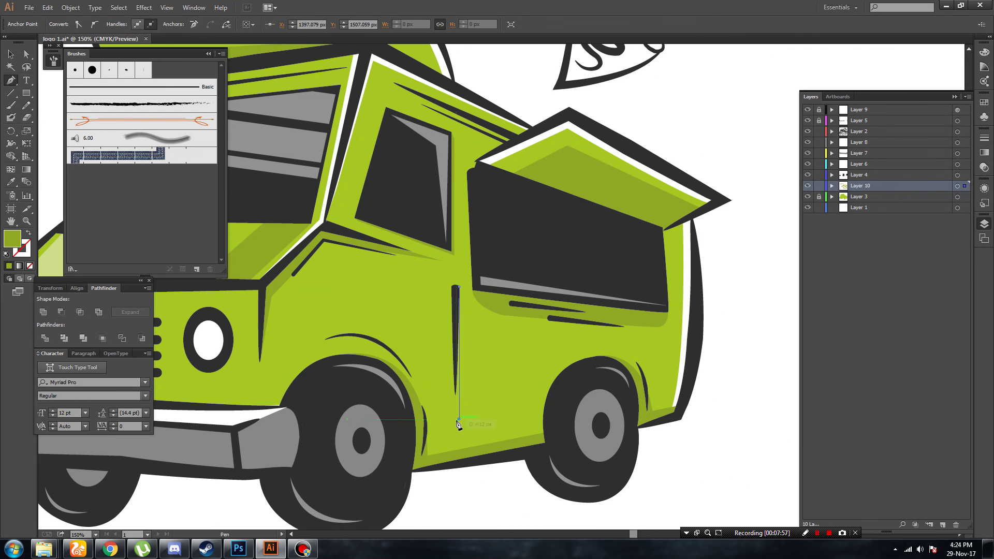
pyautogui.moveTo(460, 286); pyautogui.dragTo(454, 303)
pyautogui.keyDown('ctrl'); pyautogui.click(459, 433); pyautogui.keyUp('ctrl')
# Add a second curved sliver along the door seam and zoom back out.
pyautogui.click(459, 433)
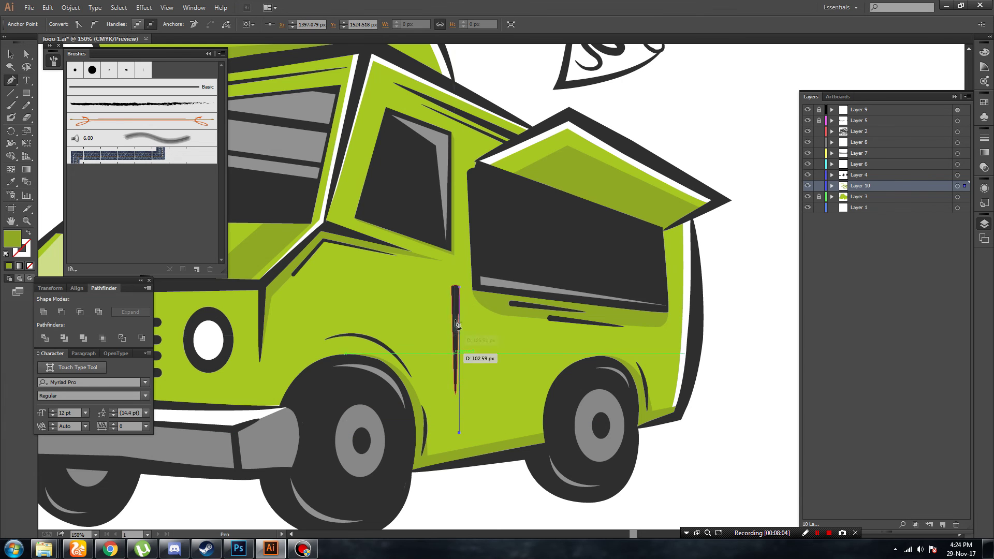
pyautogui.moveTo(455, 303)
pyautogui.mouseDown()
pyautogui.moveTo(462, 266)
pyautogui.moveTo(352, 278)
pyautogui.mouseUp()
pyautogui.press('v')
pyautogui.click(711, 169)
pyautogui.hotkey('ctrl', '-')
pyautogui.hotkey('ctrl', '-')
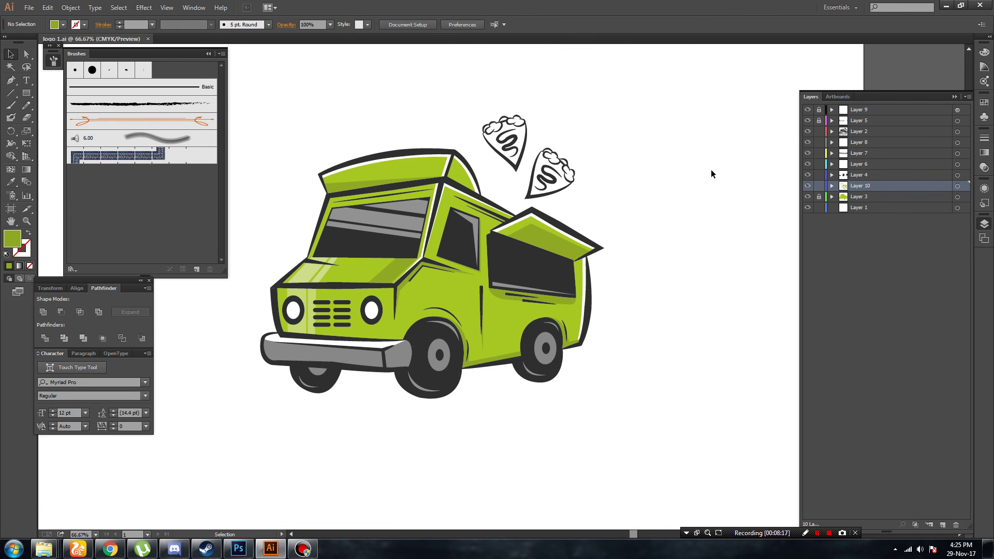
# Erase the end of the stray blue path beside the truck roof.
pyautogui.moveTo(606, 199); pyautogui.dragTo(598, 283)
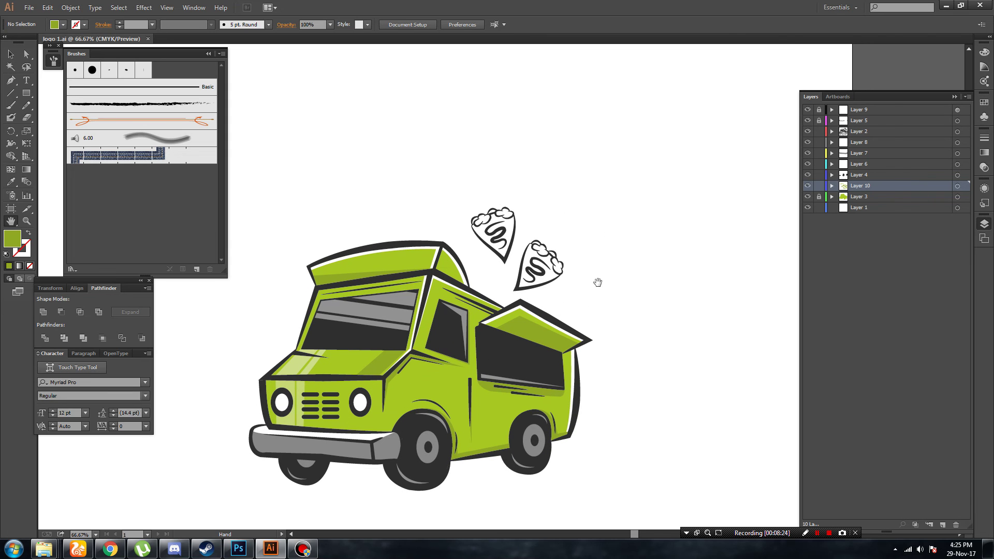
pyautogui.scroll(1, 598, 282)
pyautogui.scroll(1, 597, 282)
pyautogui.scroll(1, 598, 281)
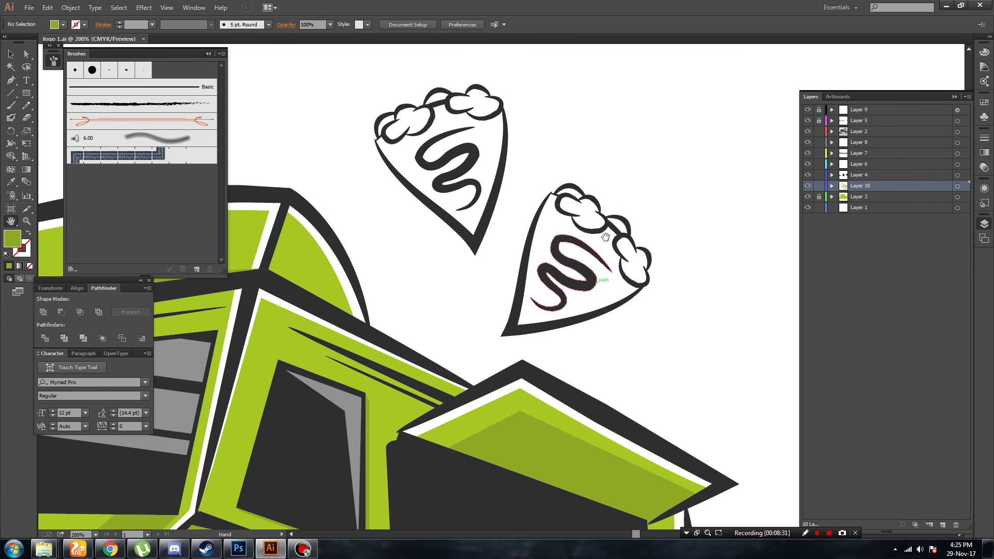
pyautogui.click(241, 268)
pyautogui.hotkey('shift', 'e')
pyautogui.moveTo(279, 268); pyautogui.dragTo(290, 267)
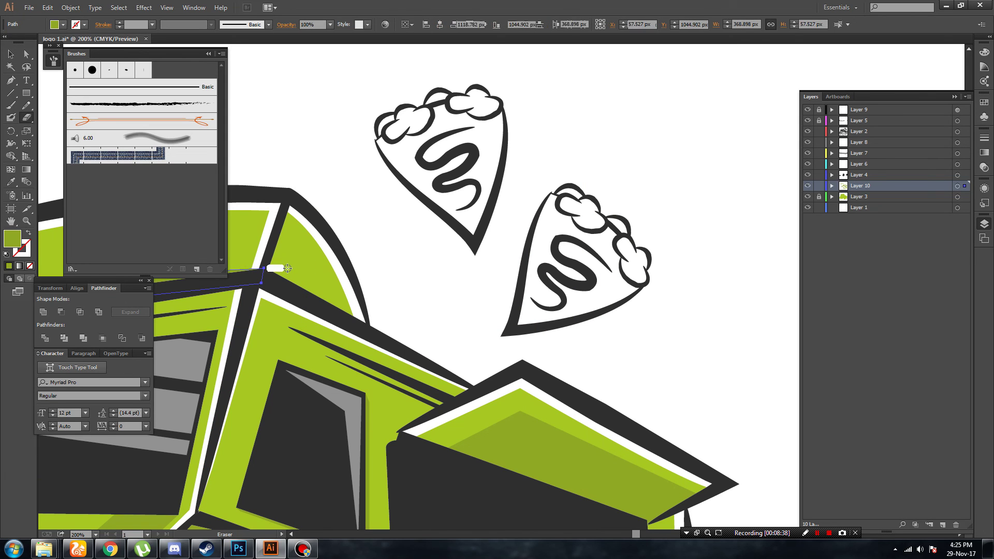
# Deselect the trimmed path and make Layer 1 the active layer.
pyautogui.press('v')
pyautogui.click(277, 141)
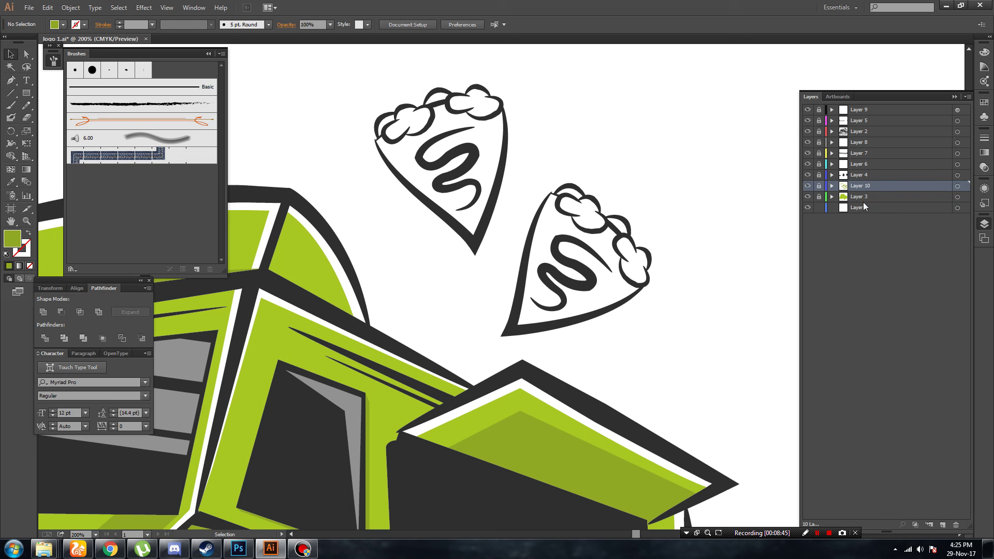
pyautogui.click(858, 207)
# Bring the lower pie slice into view and set the fill colour to white.
pyautogui.scroll(2, 641, 269)
pyautogui.hotkey('ctrl', '=')
pyautogui.moveTo(640, 274); pyautogui.dragTo(535, 262)
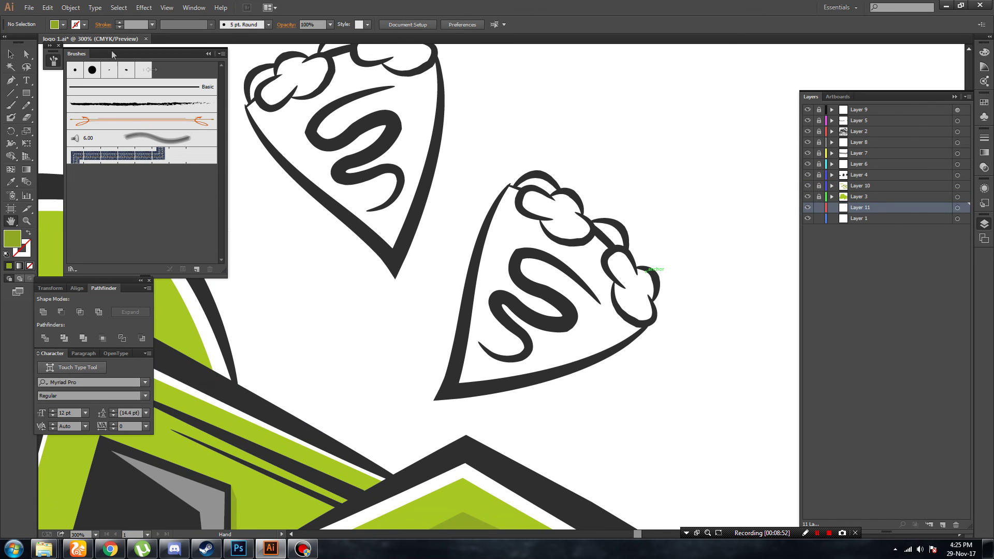
pyautogui.click(63, 25)
pyautogui.click(165, 108)
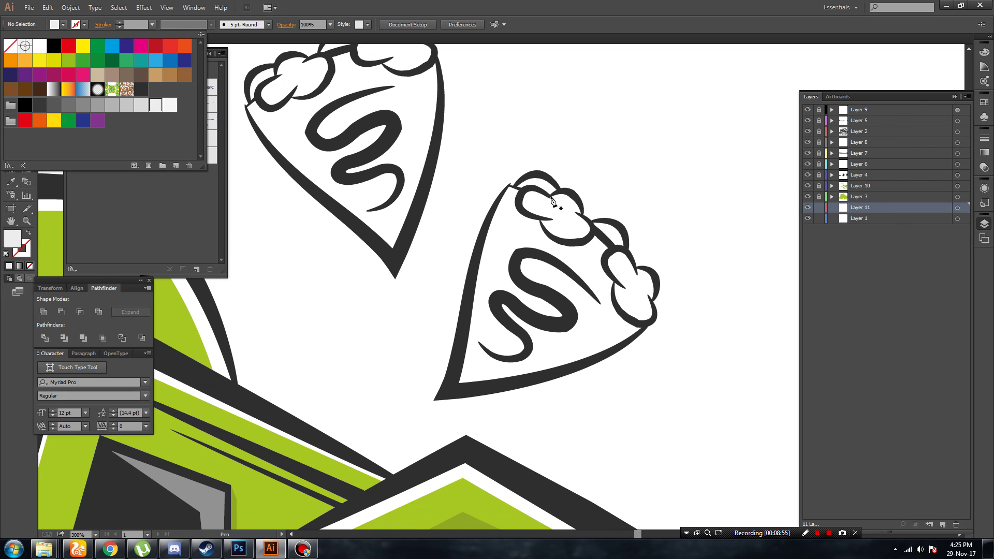
# Trace a closed fill shape inside the slice's upper crust cloud.
pyautogui.click(536, 191)
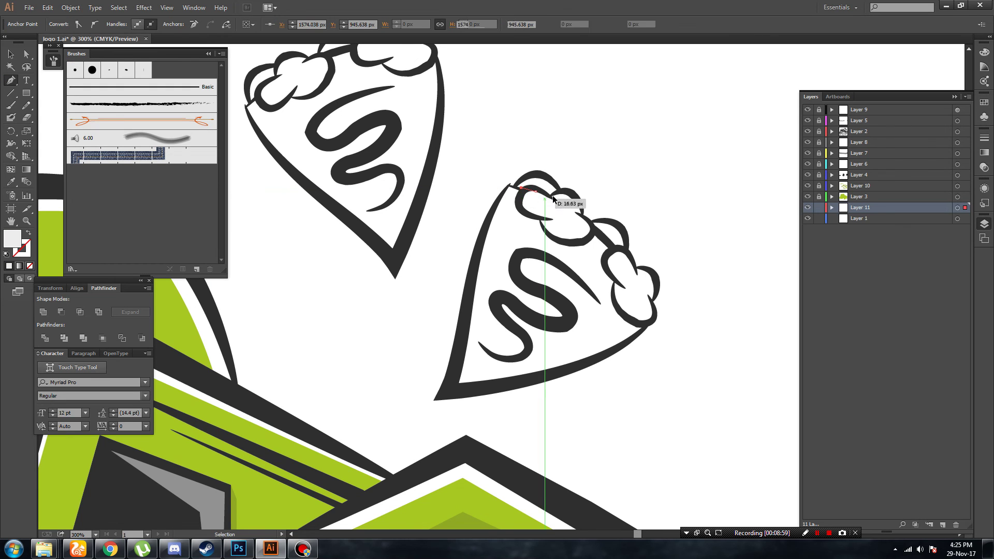
pyautogui.moveTo(539, 217); pyautogui.dragTo(556, 238)
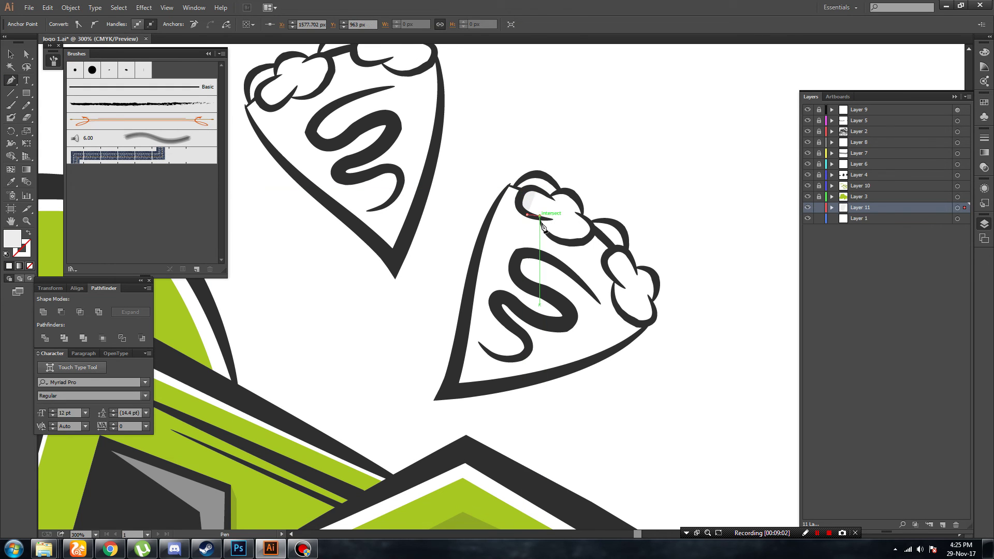
pyautogui.click(556, 238)
pyautogui.click(590, 243)
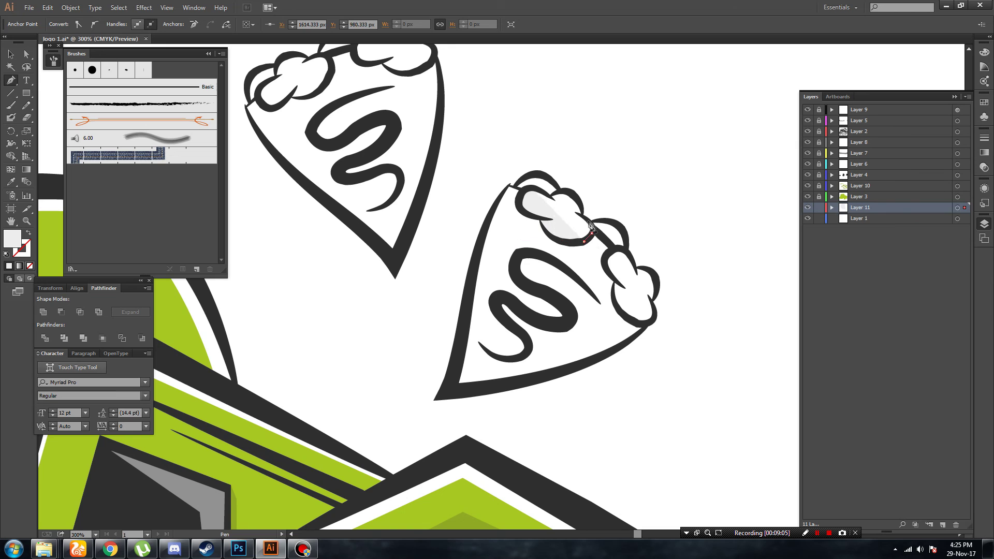
pyautogui.moveTo(567, 191); pyautogui.dragTo(557, 196)
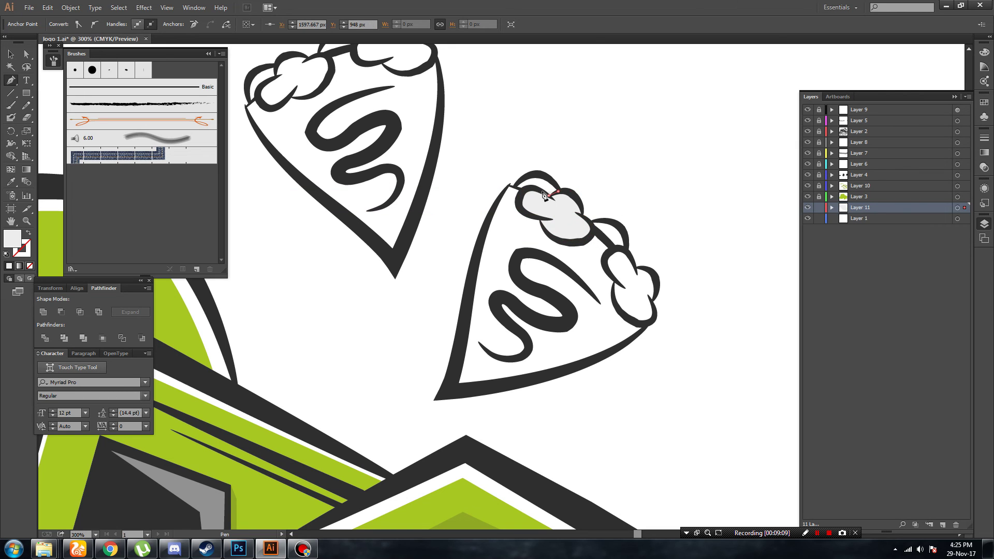
pyautogui.click(534, 192)
pyautogui.press('a')
pyautogui.hotkey('ctrl', 'shift', 'a')
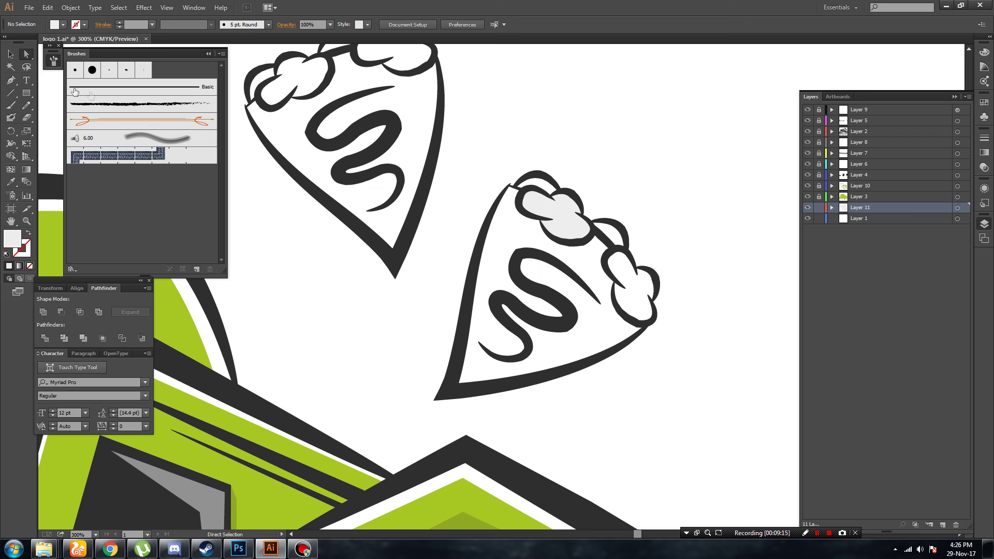
# Trace a closed fill shape inside the lower crust cloud.
pyautogui.click(12, 82)
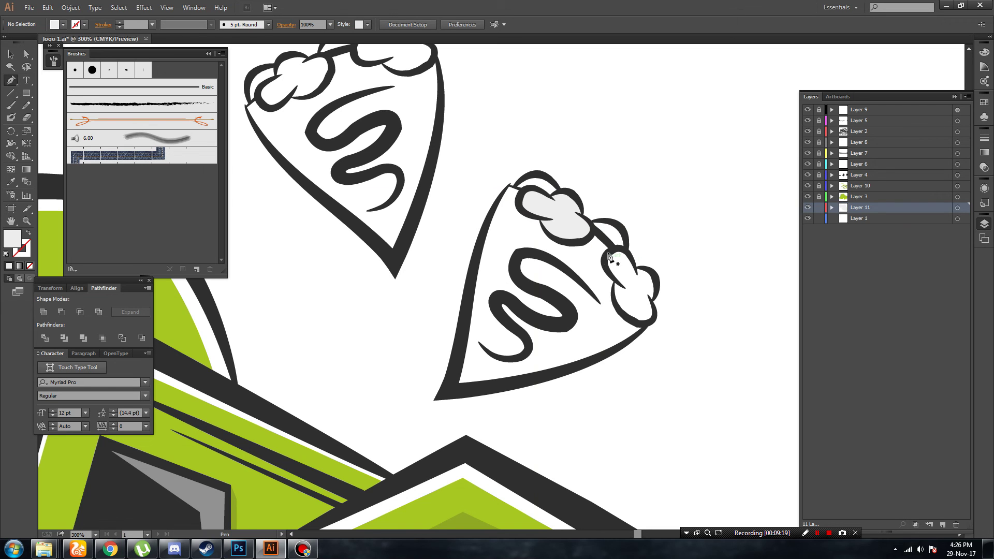
pyautogui.click(607, 253)
pyautogui.click(613, 283)
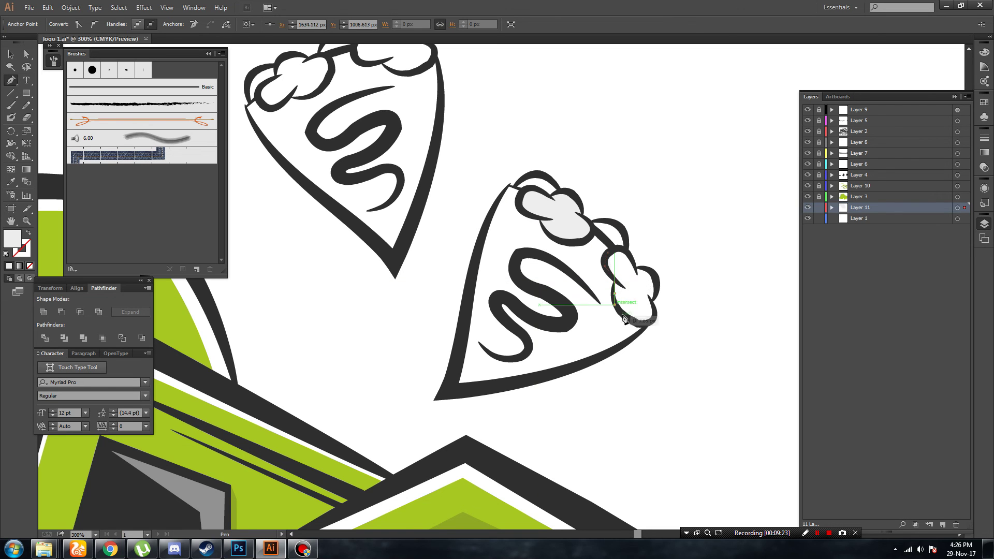
pyautogui.moveTo(647, 324); pyautogui.dragTo(655, 311)
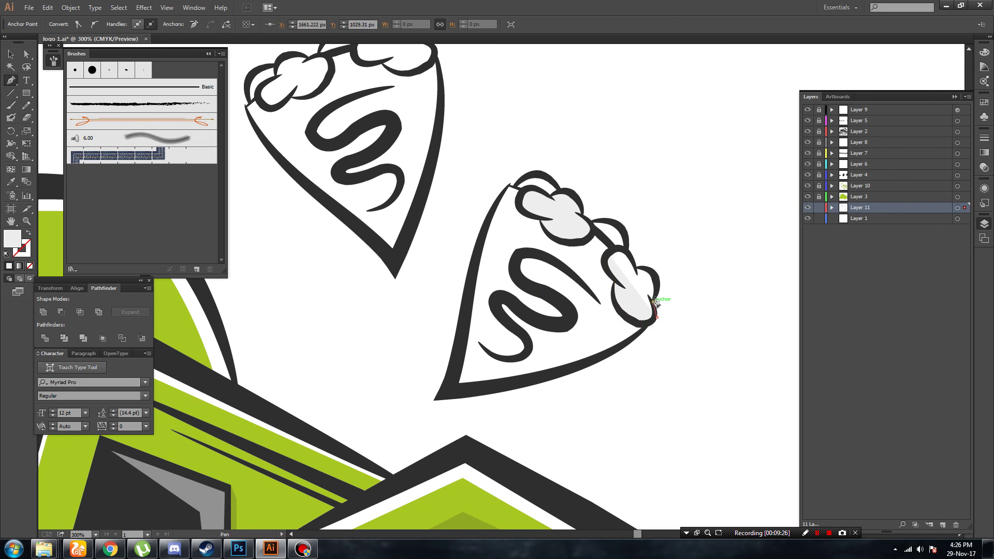
pyautogui.moveTo(641, 267); pyautogui.dragTo(645, 268)
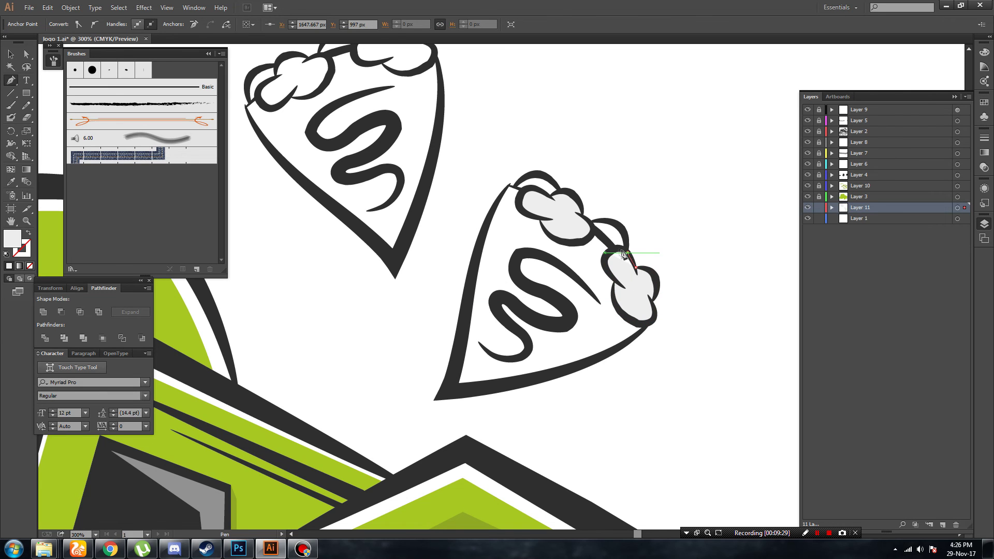
pyautogui.click(608, 252)
pyautogui.press('v')
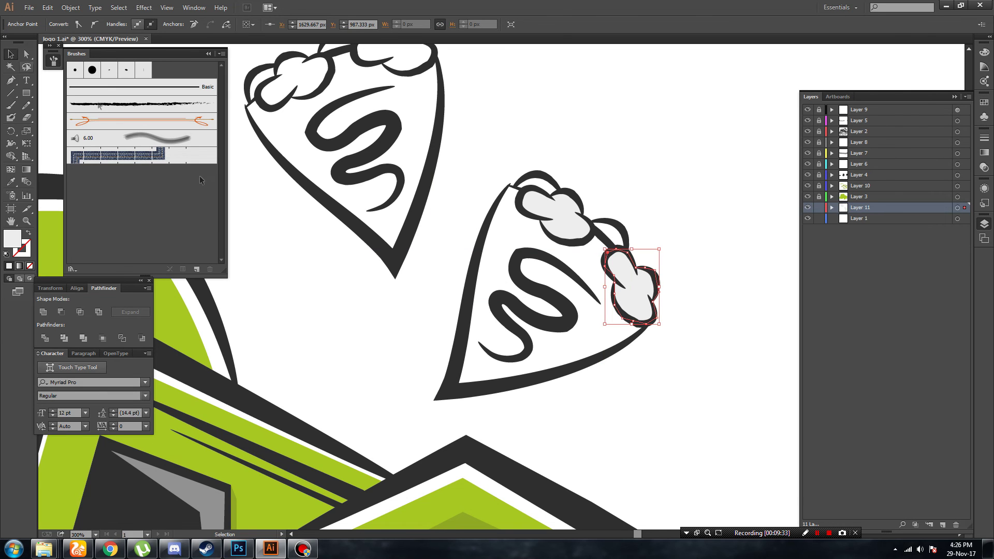
pyautogui.hotkey('ctrl', 'shift', 'a')
# Delete the upper pie slice and check the remaining slice and cloud fill.
pyautogui.click(426, 184)
pyautogui.press('Delete')
pyautogui.click(481, 248)
pyautogui.click(720, 202)
pyautogui.click(576, 226)
pyautogui.click(697, 198)
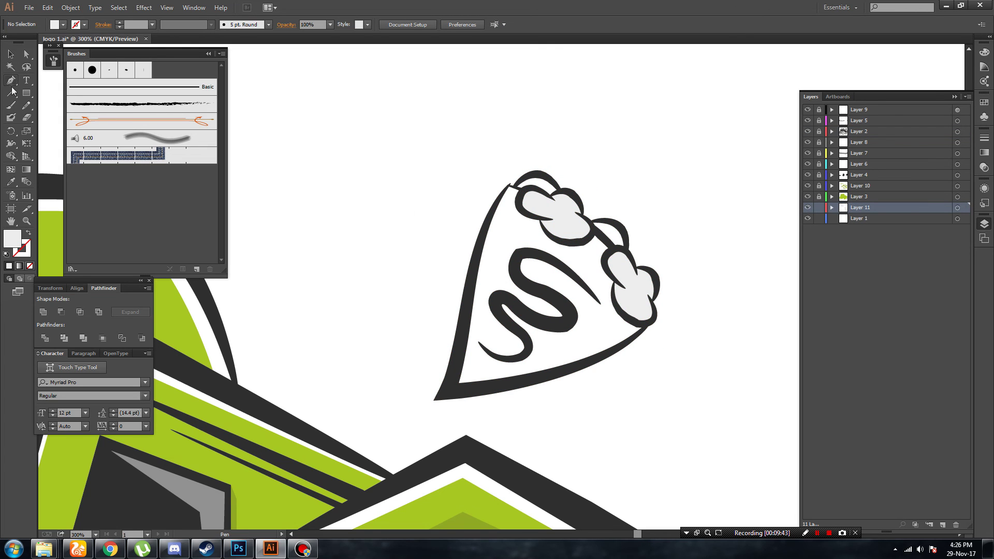
# Trace the filling outline from the slice's top tip down its left and bottom edges.
pyautogui.click(509, 186)
pyautogui.click(486, 215)
pyautogui.click(475, 256)
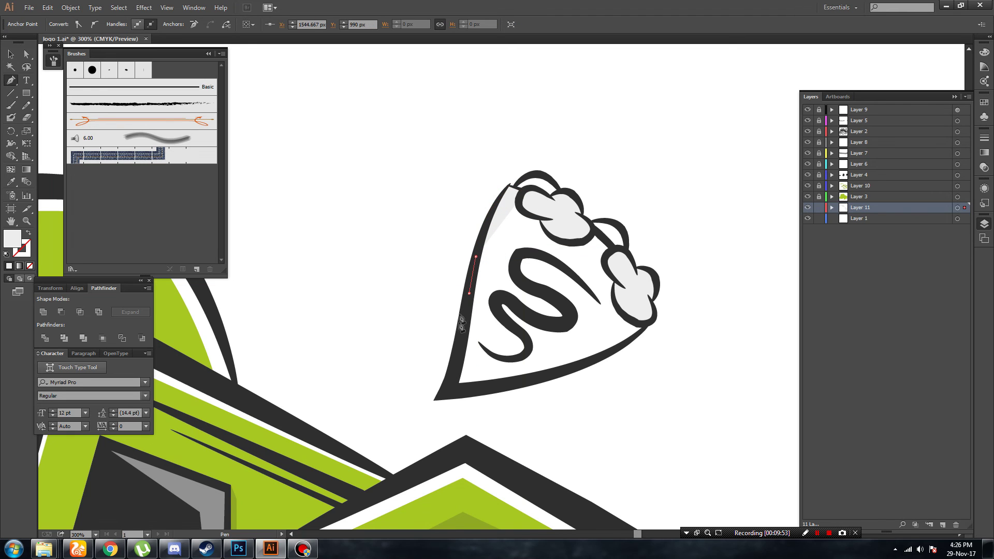
pyautogui.click(446, 388)
pyautogui.click(501, 387)
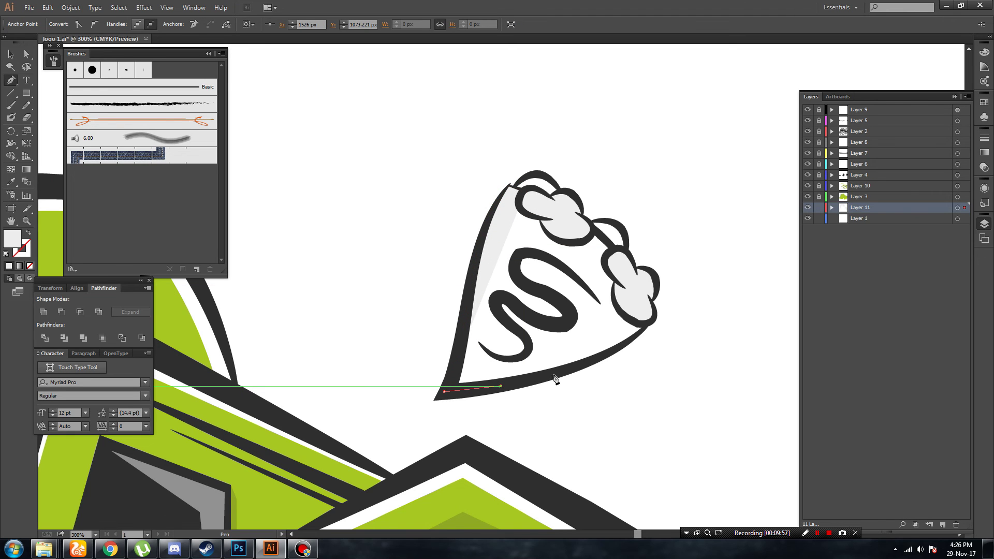
pyautogui.click(554, 374)
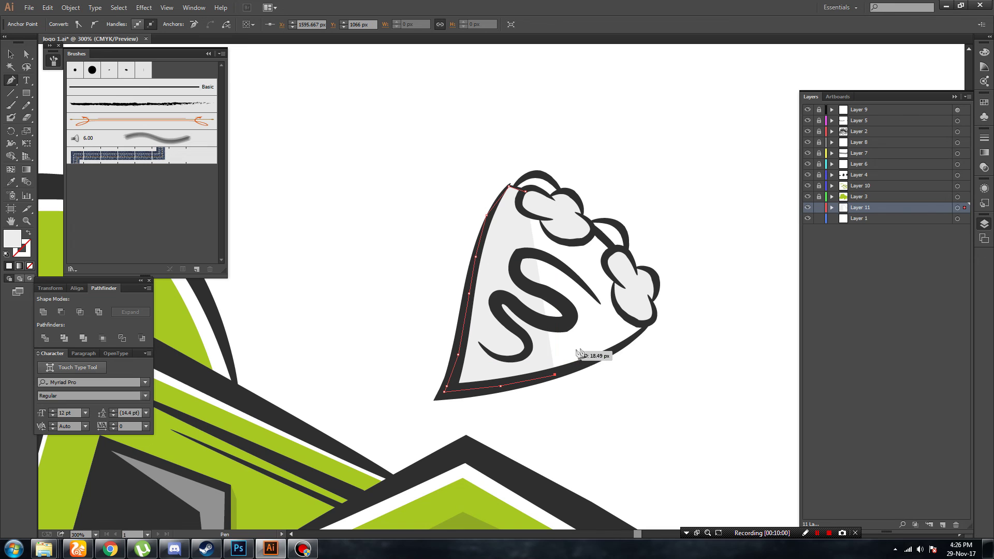
pyautogui.click(611, 351)
pyautogui.click(647, 324)
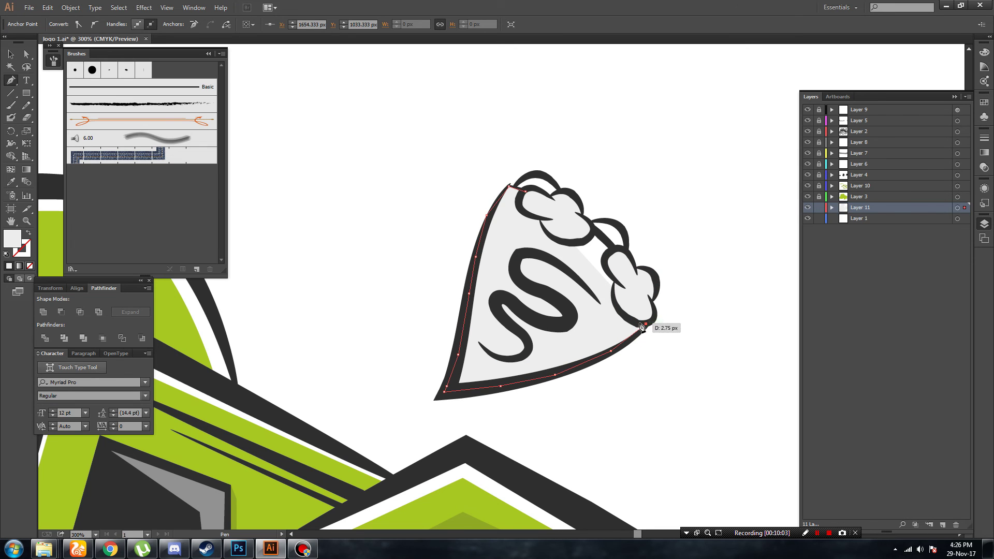
# Continue the outline along the clouds' inner edge and close it at the top corner.
pyautogui.click(632, 320)
pyautogui.click(614, 304)
pyautogui.click(614, 279)
pyautogui.click(611, 250)
pyautogui.click(591, 228)
pyautogui.moveTo(573, 241); pyautogui.dragTo(553, 239)
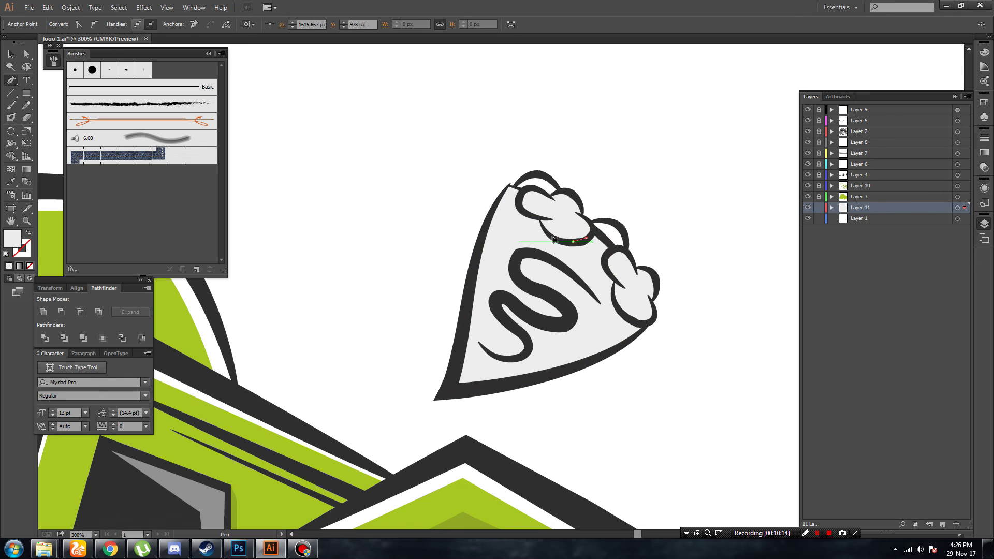
pyautogui.click(537, 220)
pyautogui.click(519, 209)
pyautogui.click(522, 191)
pyautogui.click(508, 185)
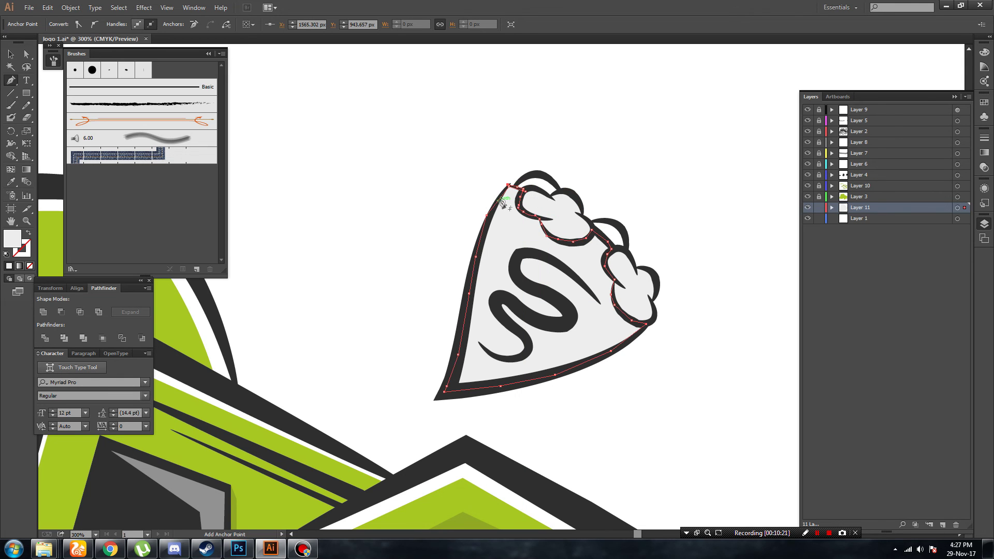
pyautogui.press('v')
# Fill the traced pie filling shape with a light orange colour.
pyautogui.click(320, 117)
pyautogui.click(554, 212)
pyautogui.click(543, 337)
pyautogui.click(63, 25)
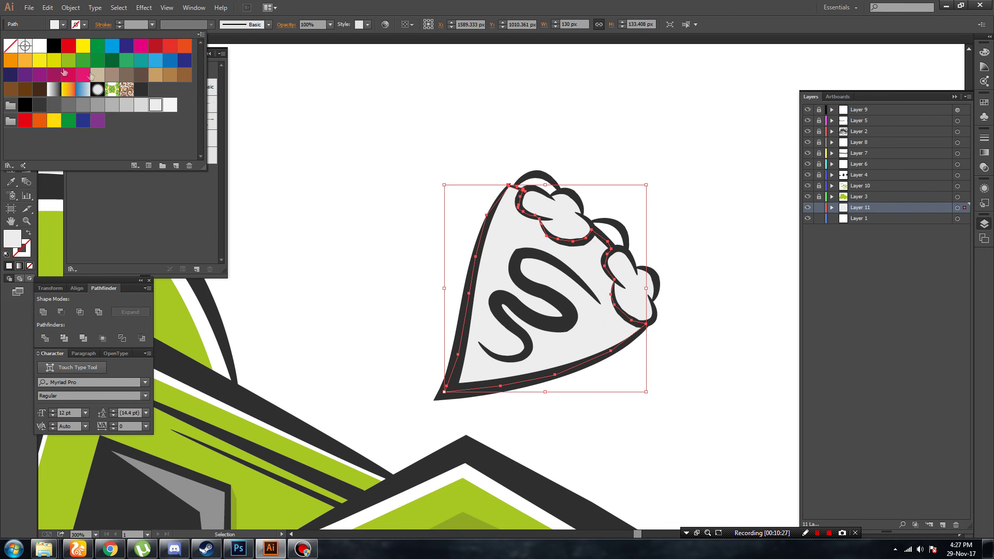
pyautogui.click(155, 76)
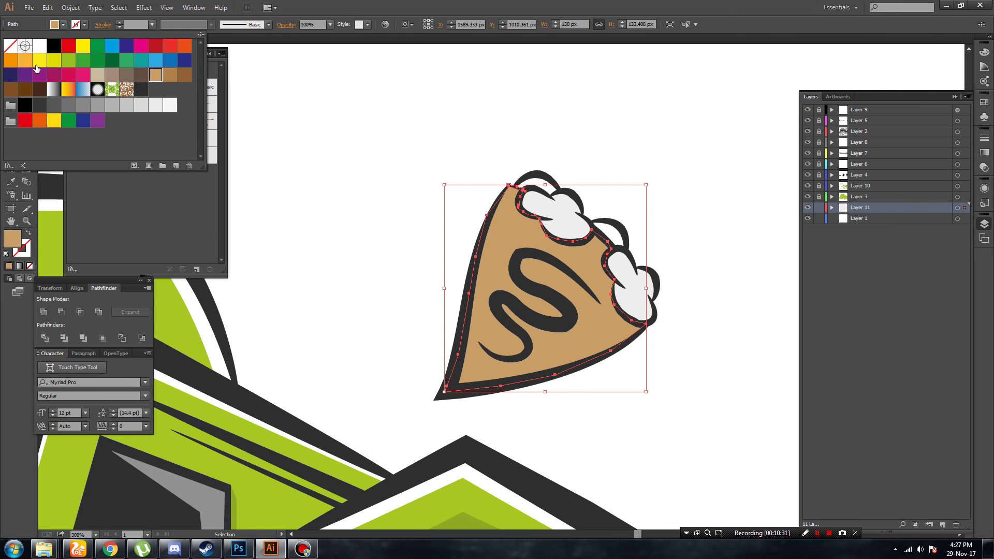
pyautogui.click(27, 61)
pyautogui.doubleClick(4, 234)
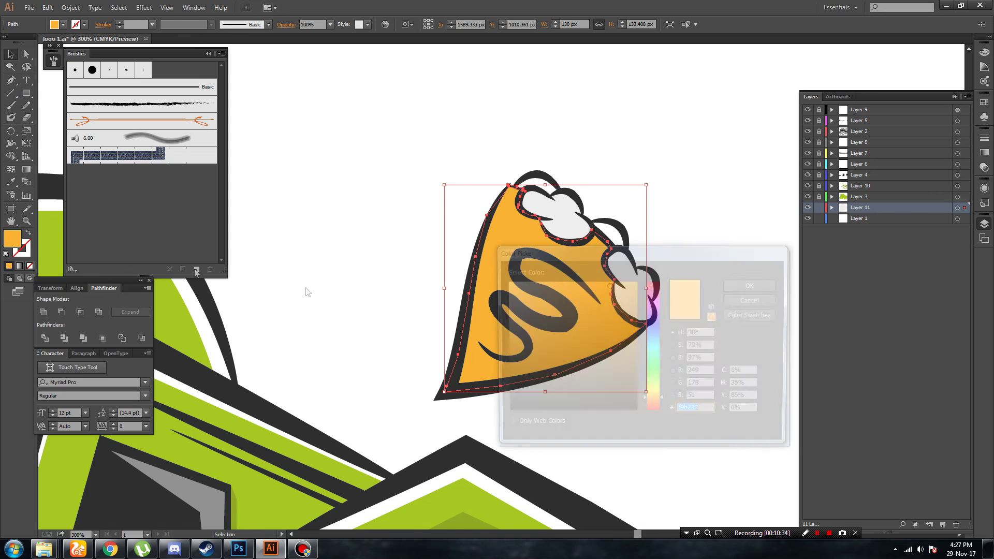
pyautogui.click(576, 291)
pyautogui.press('Return')
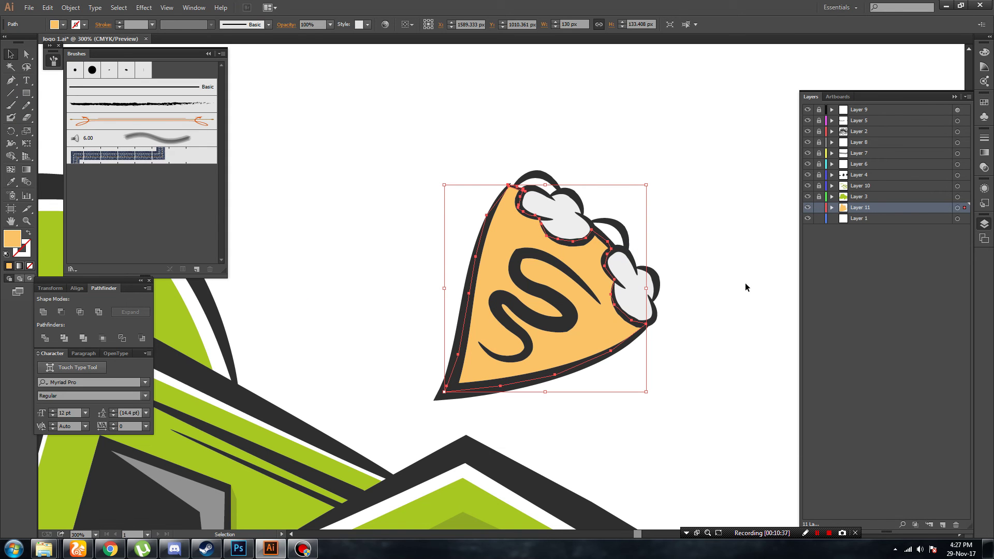
# Dismiss the Color Picker unchanged and deselect the pie slice.
pyautogui.doubleClick(16, 248)
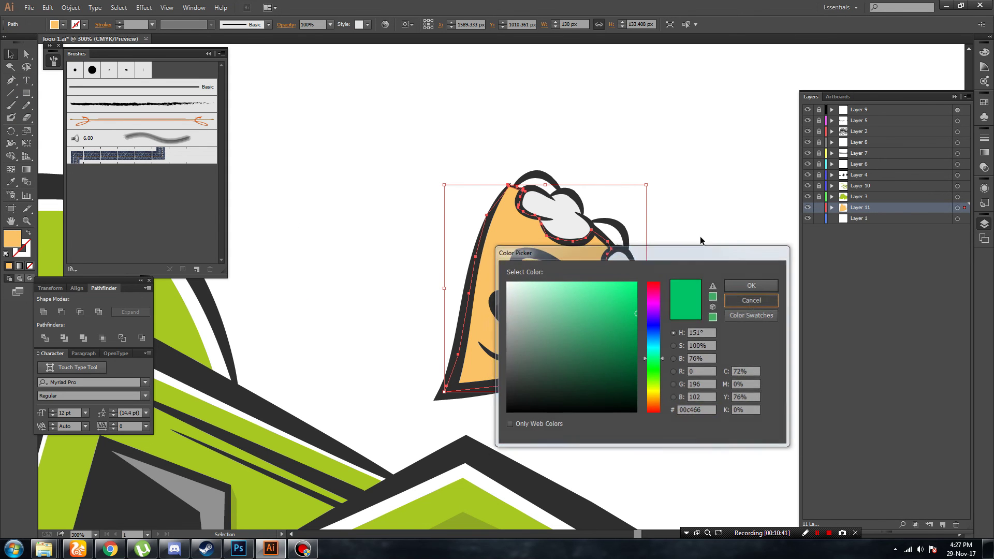
pyautogui.press('Escape')
pyautogui.click(706, 183)
pyautogui.click(544, 292)
pyautogui.click(757, 212)
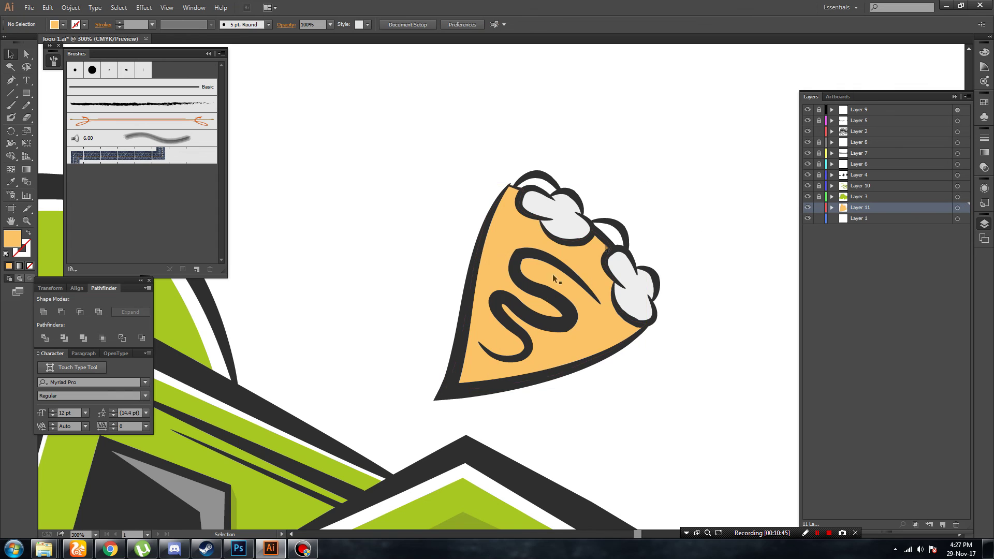
pyautogui.click(552, 275)
# Recolour the pie's S-shaped swirl with a brown swatch and save the document.
pyautogui.click(427, 156)
pyautogui.press('a')
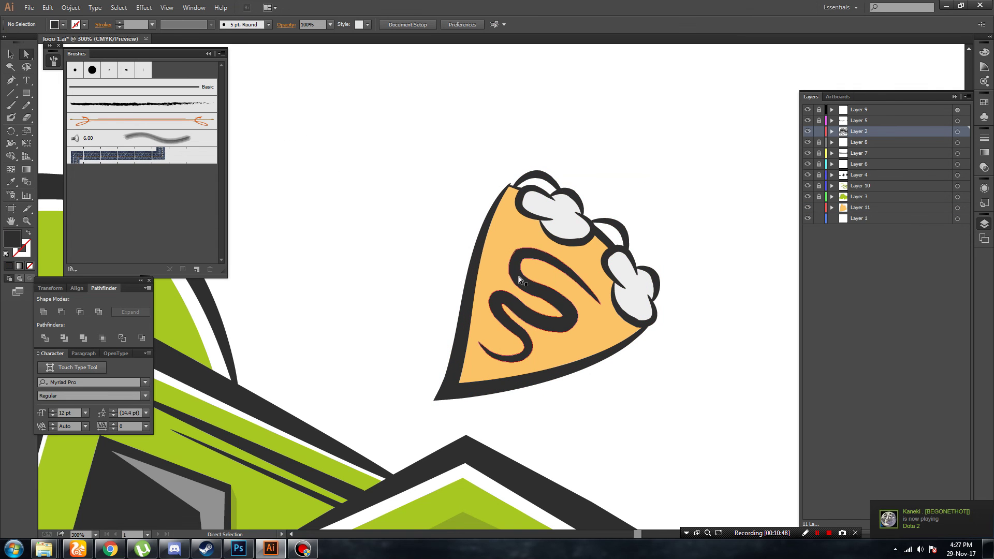
pyautogui.click(518, 276)
pyautogui.click(63, 24)
pyautogui.click(10, 90)
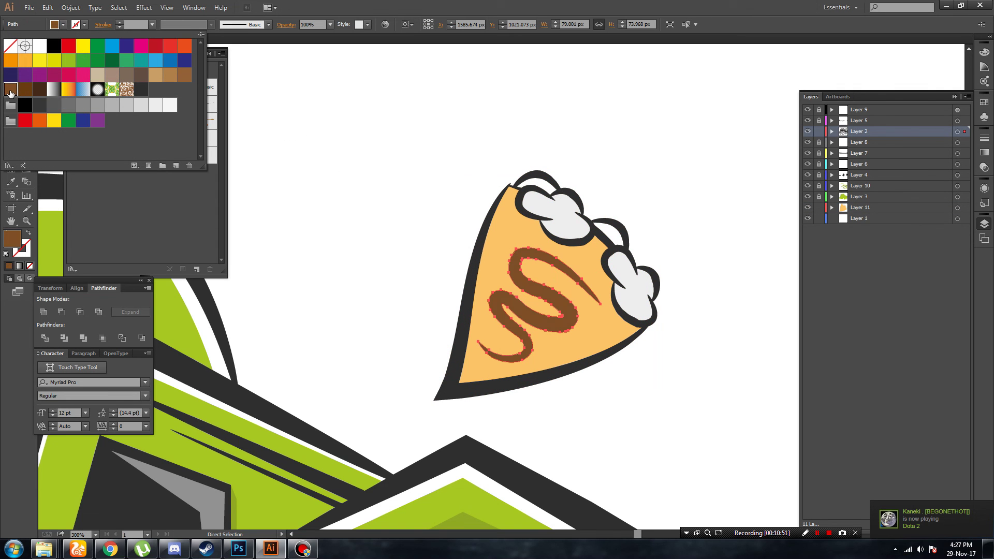
pyautogui.click(304, 112)
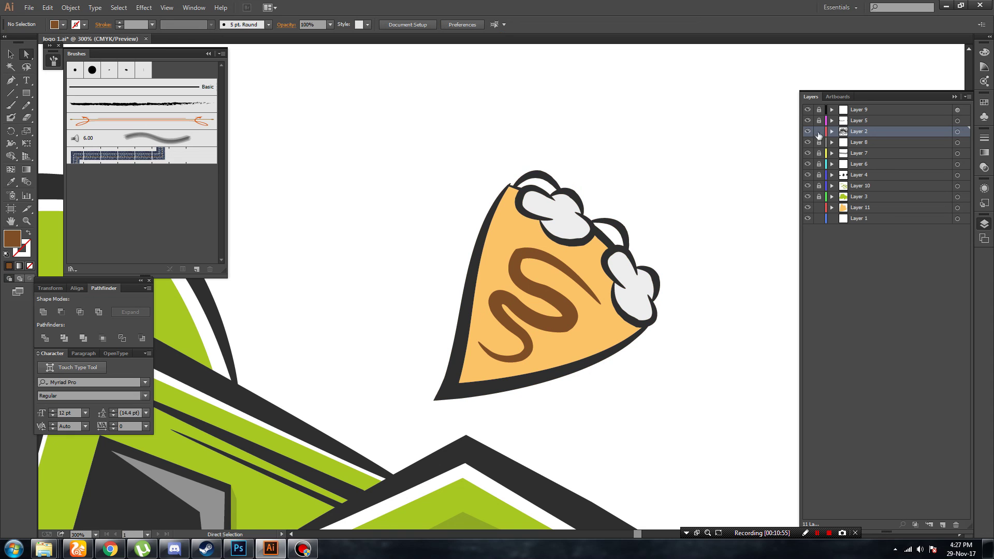
pyautogui.hotkey('ctrl', 's')
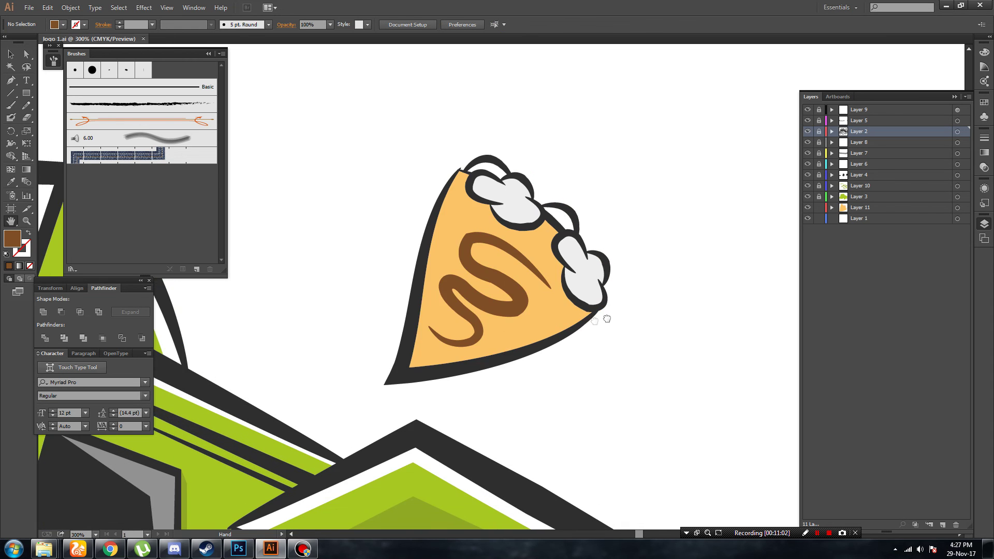
# On Layer 11, draw a closed accent shape under the top of the pie crust.
pyautogui.scroll(2, 621, 326)
pyautogui.moveTo(591, 314); pyautogui.dragTo(560, 459)
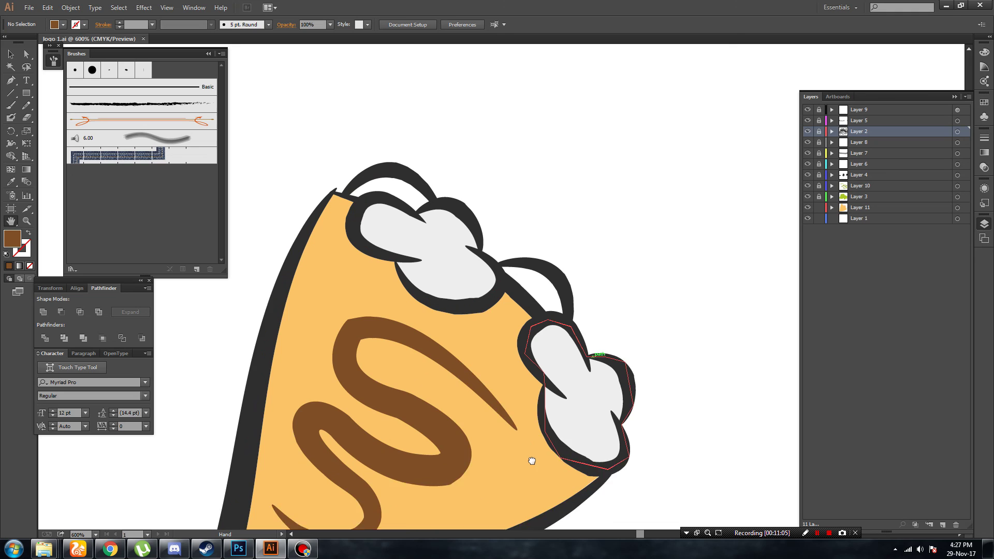
pyautogui.click(11, 81)
pyautogui.click(860, 208)
pyautogui.click(370, 187)
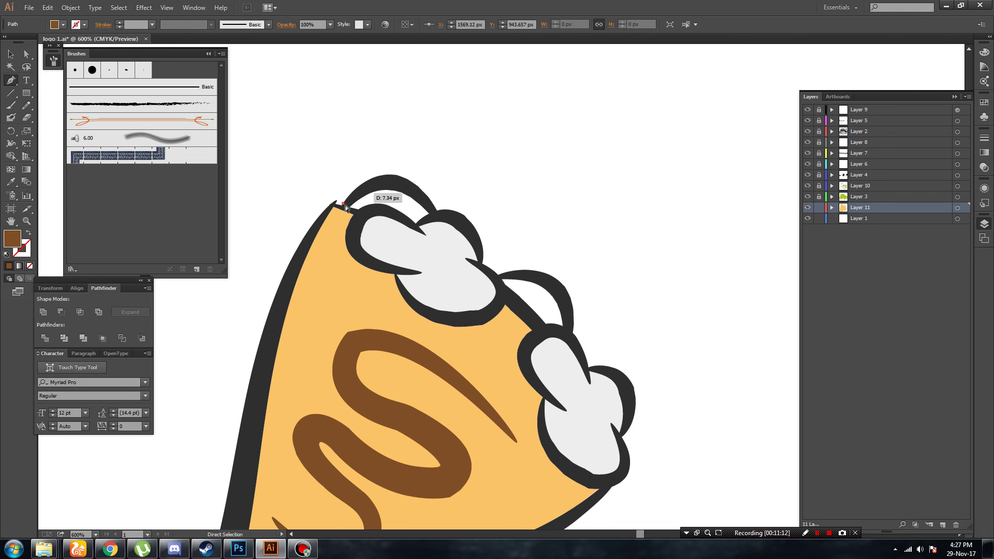
pyautogui.click(384, 180)
pyautogui.click(412, 194)
pyautogui.click(432, 215)
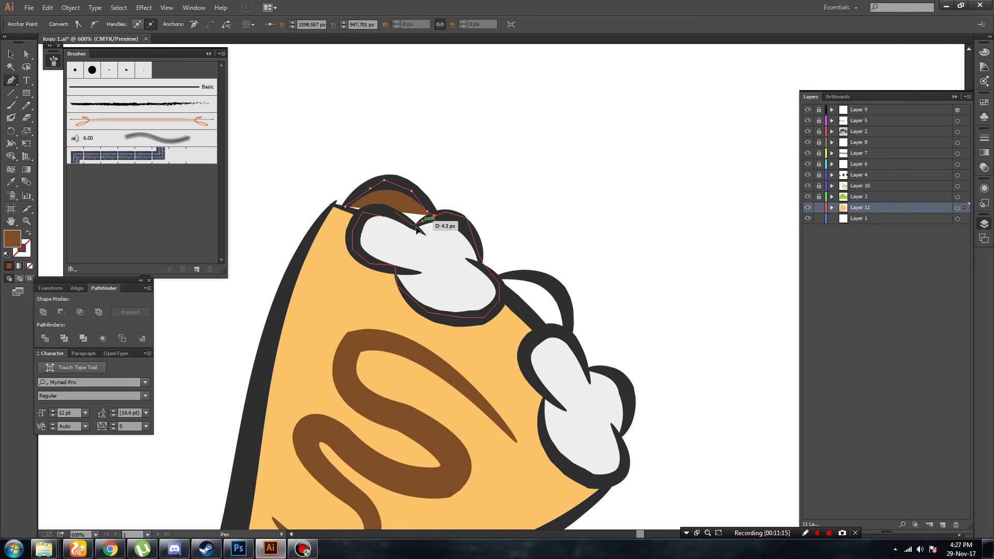
pyautogui.click(378, 212)
pyautogui.click(346, 206)
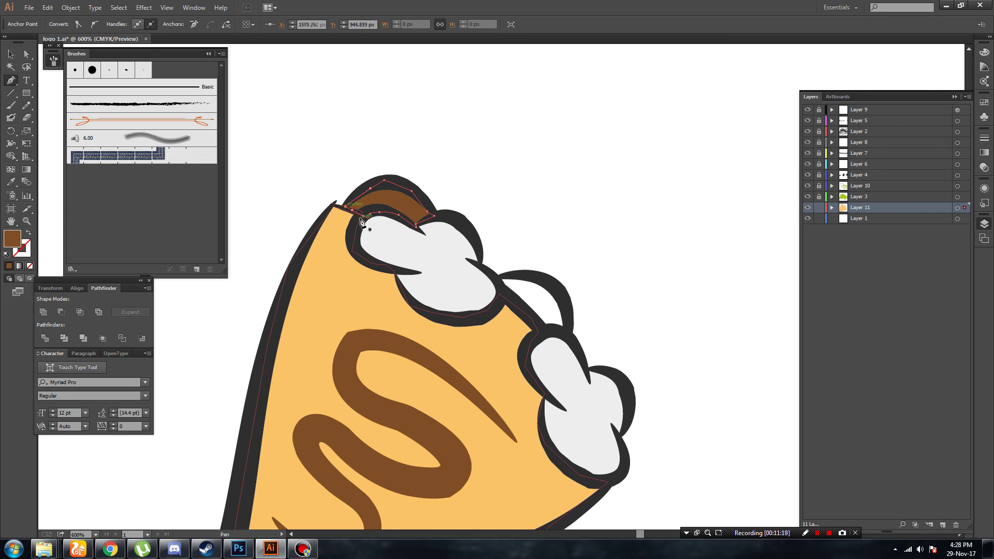
pyautogui.press('a')
# Fill the new accent shape under the crust with red.
pyautogui.click(391, 205)
pyautogui.click(62, 24)
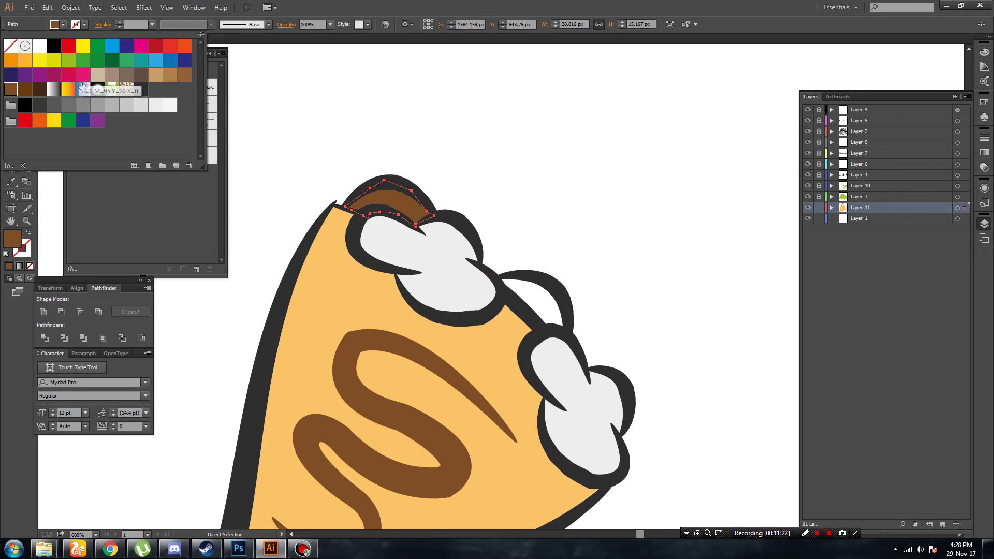
pyautogui.click(171, 46)
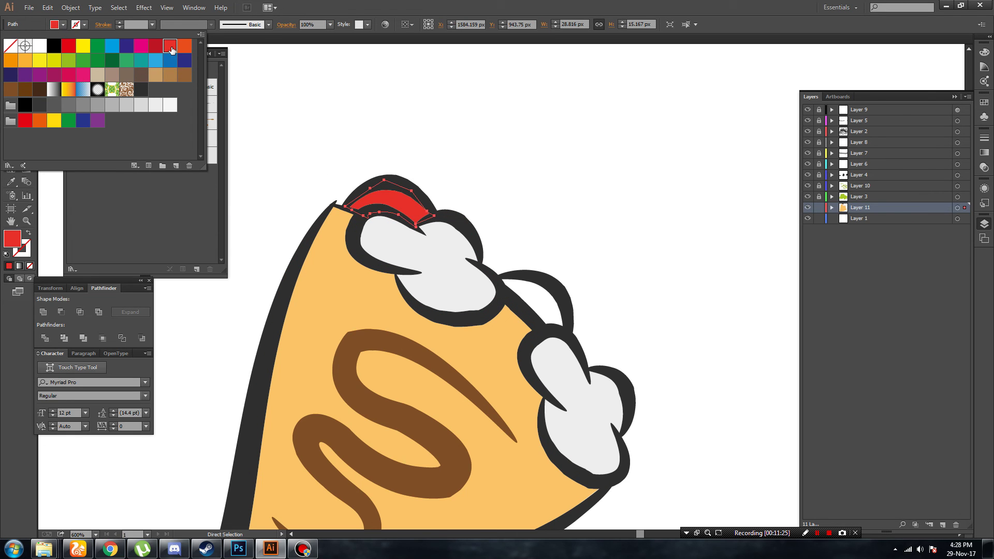
pyautogui.press('Escape')
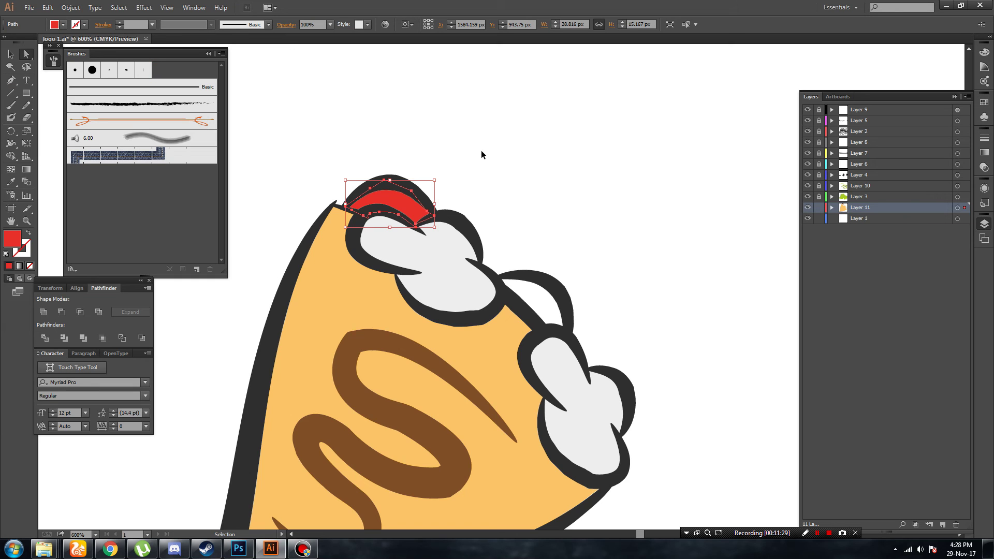
pyautogui.hotkey('ctrl', '-')
pyautogui.hotkey('ctrl', '-')
pyautogui.click(594, 207)
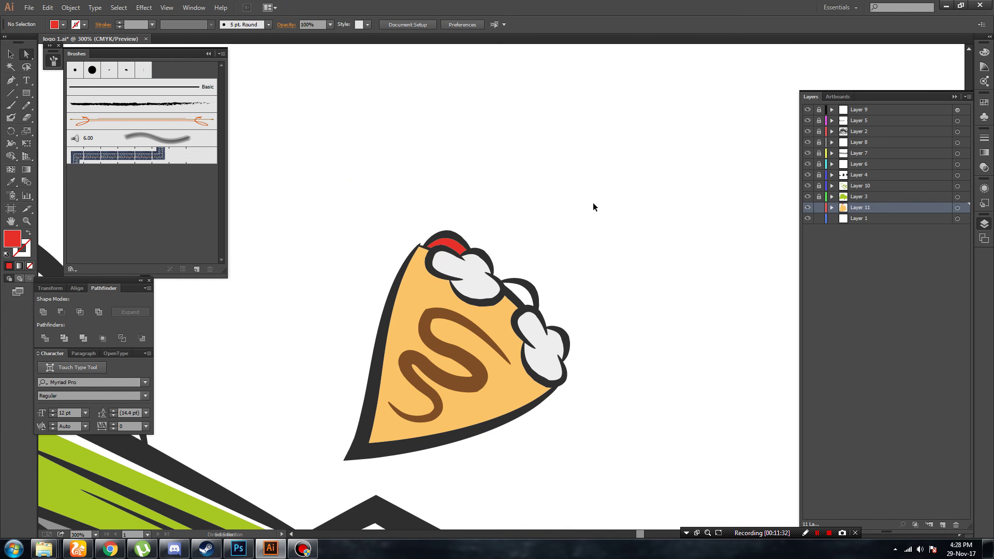
# Draw a second red accent shape under the crust's other gap beside the cream tuft.
pyautogui.hotkey('ctrl', '+')
pyautogui.hotkey('ctrl', '+')
pyautogui.hotkey('ctrl', '+')
pyautogui.press('p')
pyautogui.click(499, 278)
pyautogui.click(556, 345)
pyautogui.click(593, 327)
pyautogui.click(584, 295)
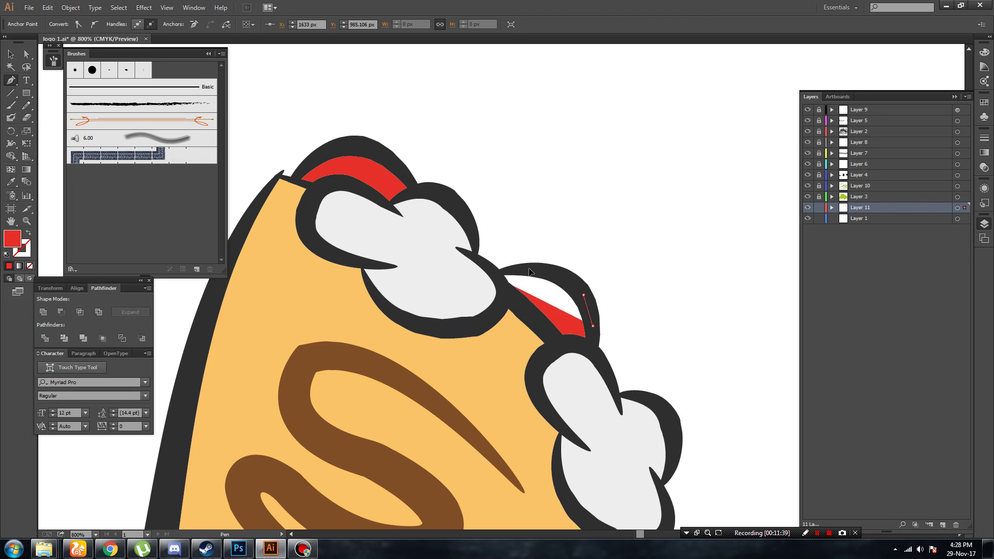
pyautogui.click(529, 269)
pyautogui.click(499, 279)
pyautogui.press('a')
pyautogui.click(632, 213)
pyautogui.hotkey('ctrl', '-')
pyautogui.scroll(-1, 631, 210)
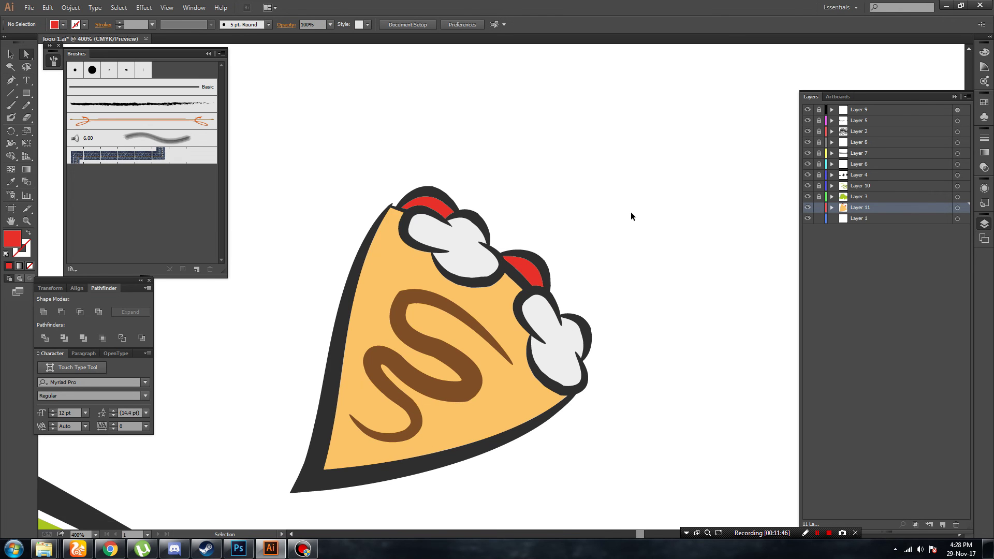
pyautogui.hotkey('ctrl', '-')
pyautogui.hotkey('ctrl', '-')
pyautogui.hotkey('ctrl', '-')
pyautogui.hotkey('ctrl', '-')
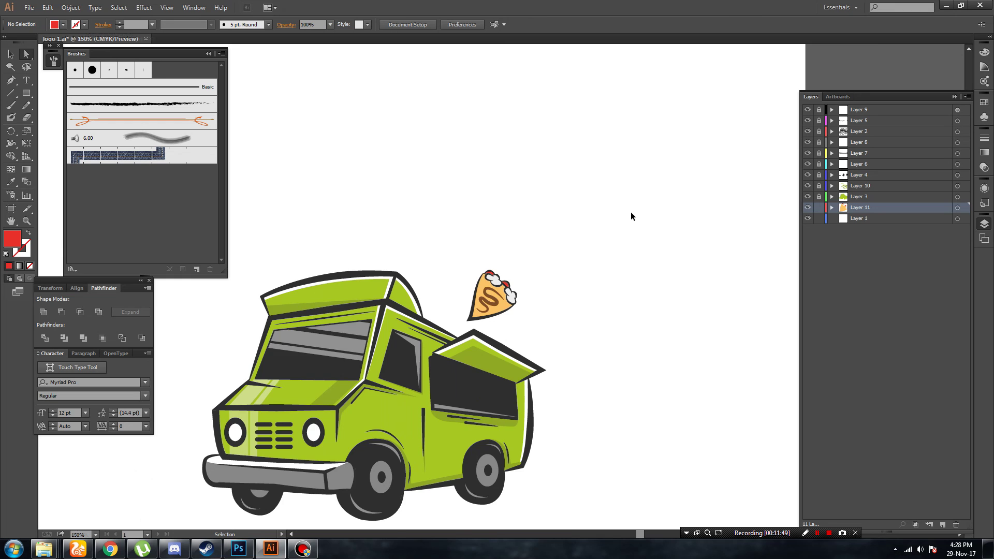
# Unlock Layers 9 through 3 by dragging down the Layers panel lock column.
pyautogui.hotkey('ctrl', '+')
pyautogui.hotkey('ctrl', '+')
pyautogui.hotkey('ctrl', '+')
pyautogui.hotkey('ctrl', '-')
pyautogui.hotkey('ctrl', '-')
pyautogui.hotkey('ctrl', '-')
pyautogui.hotkey('ctrl', '+')
pyautogui.hotkey('ctrl', '+')
pyautogui.hotkey('ctrl', '+')
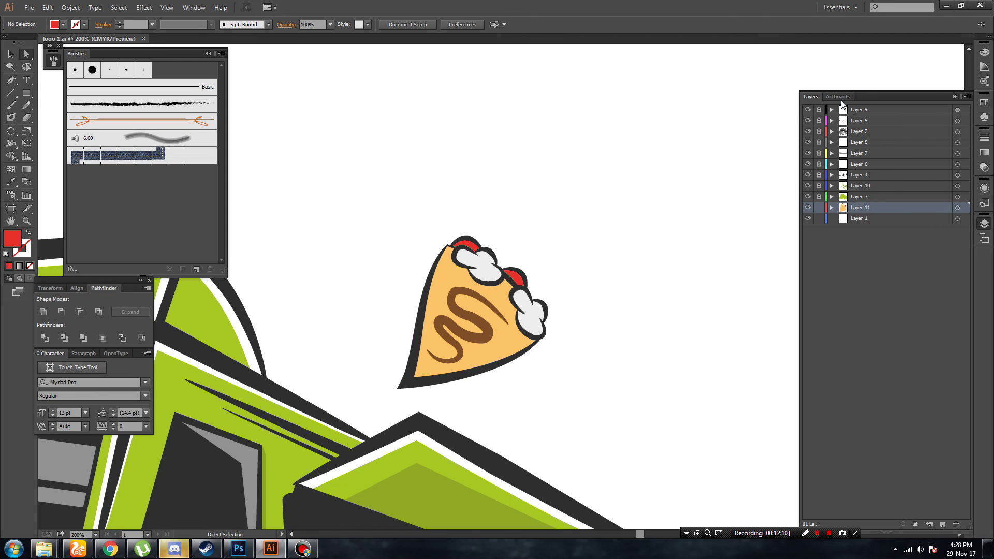
pyautogui.scroll(-1, 817, 131)
pyautogui.moveTo(821, 154)
pyautogui.mouseDown()
pyautogui.moveTo(819, 199)
pyautogui.moveTo(817, 124)
pyautogui.mouseUp()
# Lasso-select every part of the pie slice and copy it.
pyautogui.click(26, 68)
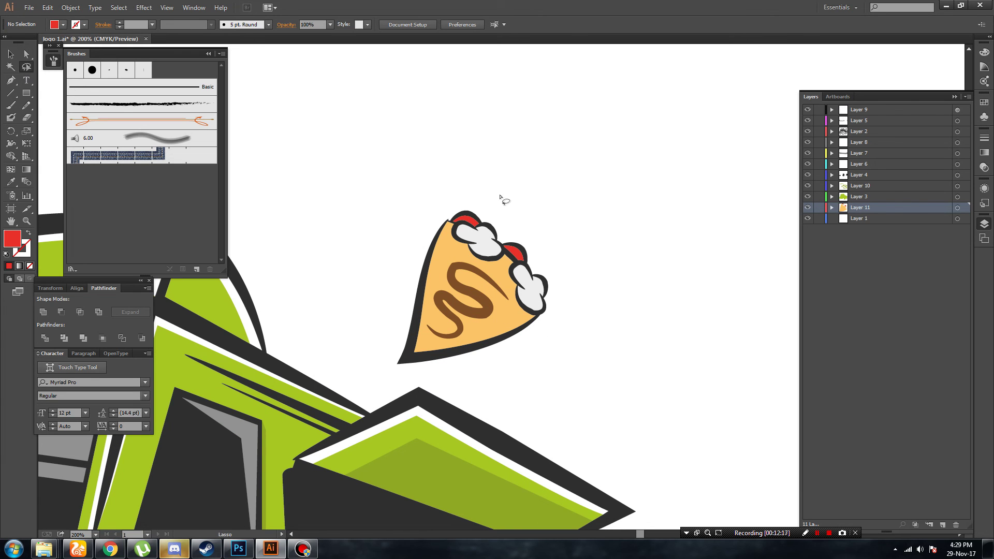
pyautogui.moveTo(422, 381); pyautogui.dragTo(497, 195)
pyautogui.press('v')
pyautogui.click(715, 142)
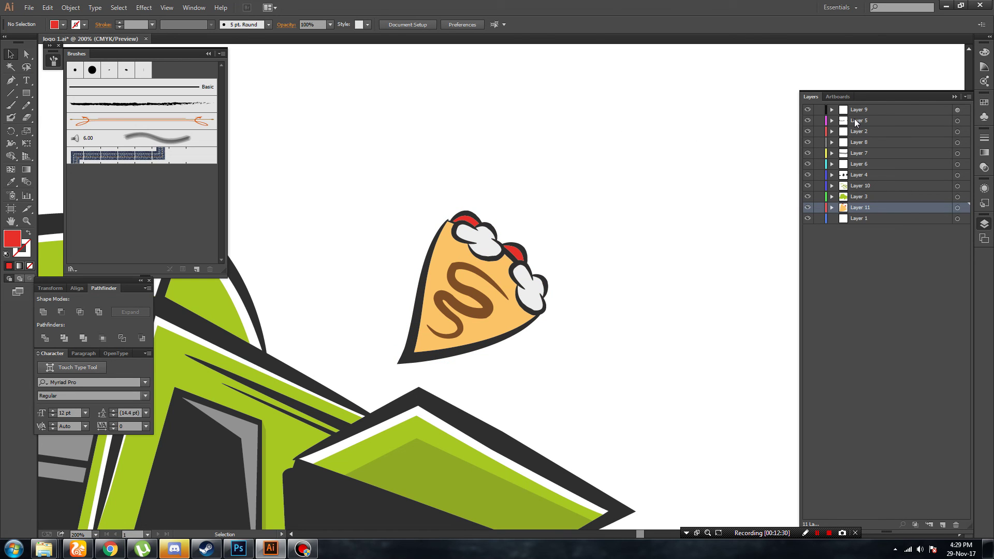
# Paste the pie copy onto a new top layer, moving it up-left and tilting it.
pyautogui.click(857, 109)
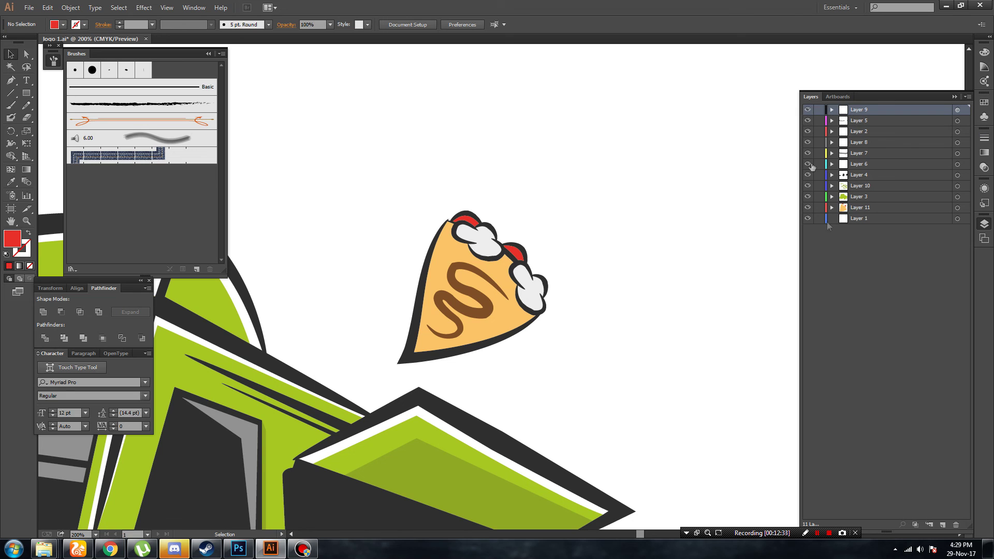
pyautogui.click(943, 525)
pyautogui.hotkey('ctrl', 'v')
pyautogui.moveTo(532, 278); pyautogui.dragTo(381, 178)
pyautogui.moveTo(430, 107); pyautogui.dragTo(342, 61)
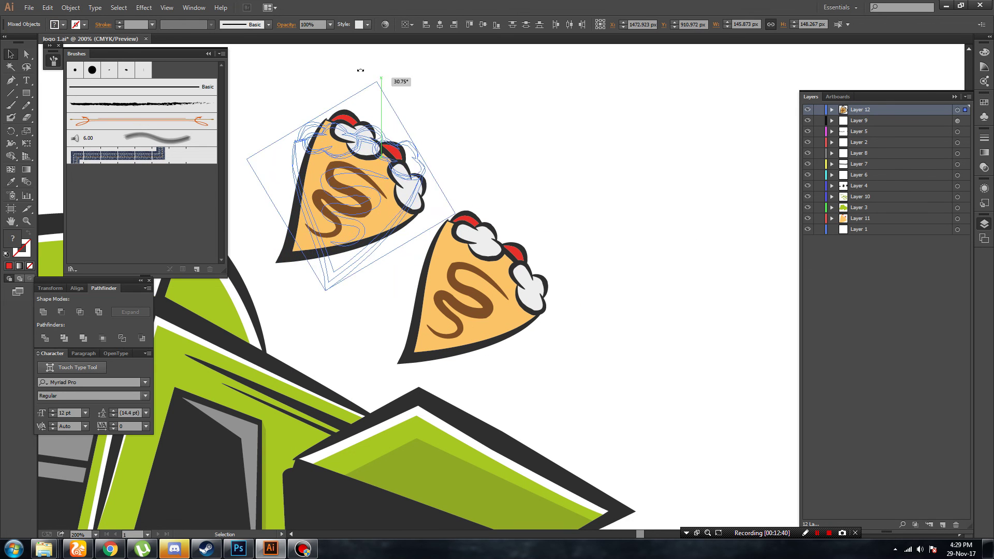
pyautogui.hotkey('ctrl', '-')
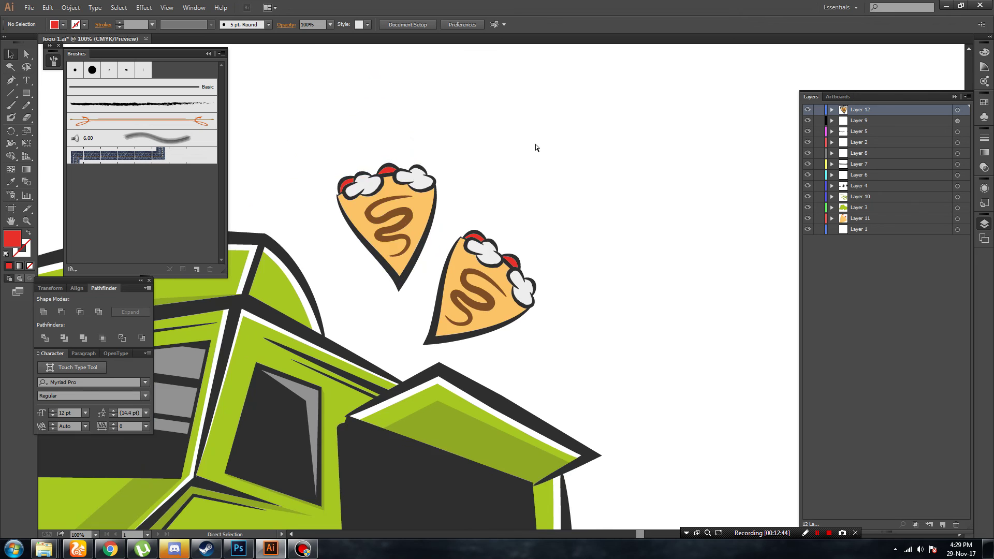
pyautogui.hotkey('ctrl', '-')
pyautogui.moveTo(518, 220); pyautogui.dragTo(659, 152)
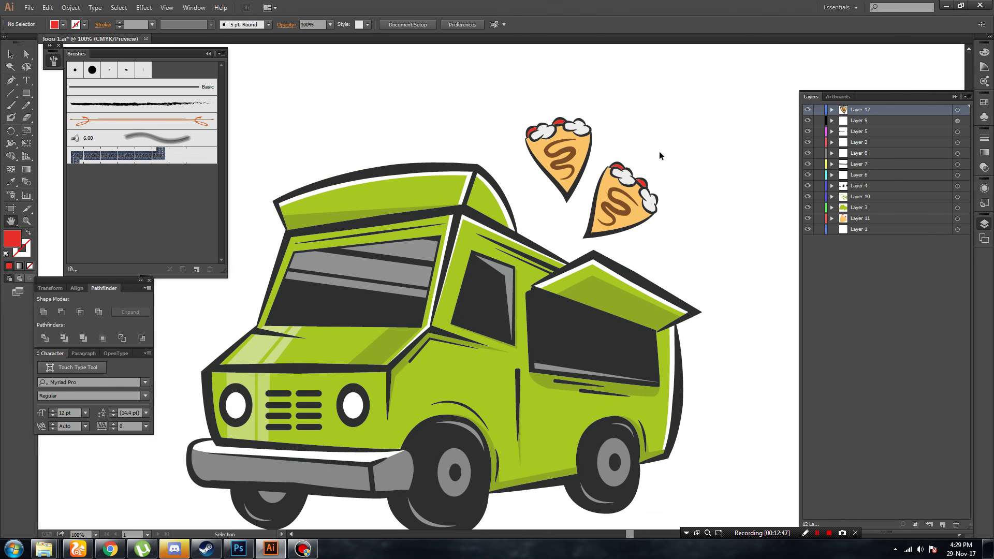
pyautogui.hotkey('ctrl', '-')
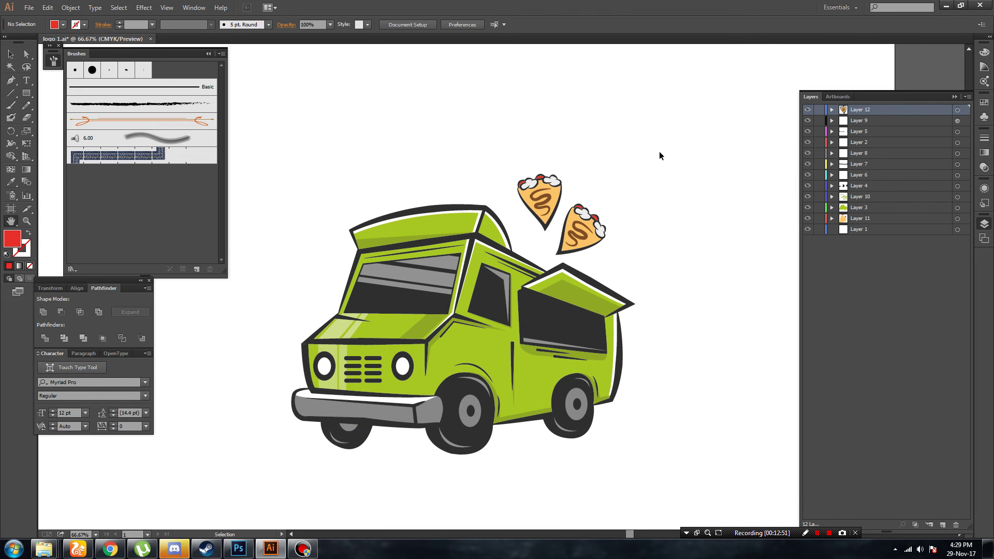
# Save, then nudge the top corner anchor of the grey glare in the truck's side window.
pyautogui.hotkey('ctrl', 's')
pyautogui.hotkey('ctrl', '+')
pyautogui.hotkey('ctrl', '+')
pyautogui.hotkey('ctrl', '+')
pyautogui.hotkey('ctrl', '+')
pyautogui.click(27, 54)
pyautogui.click(517, 247)
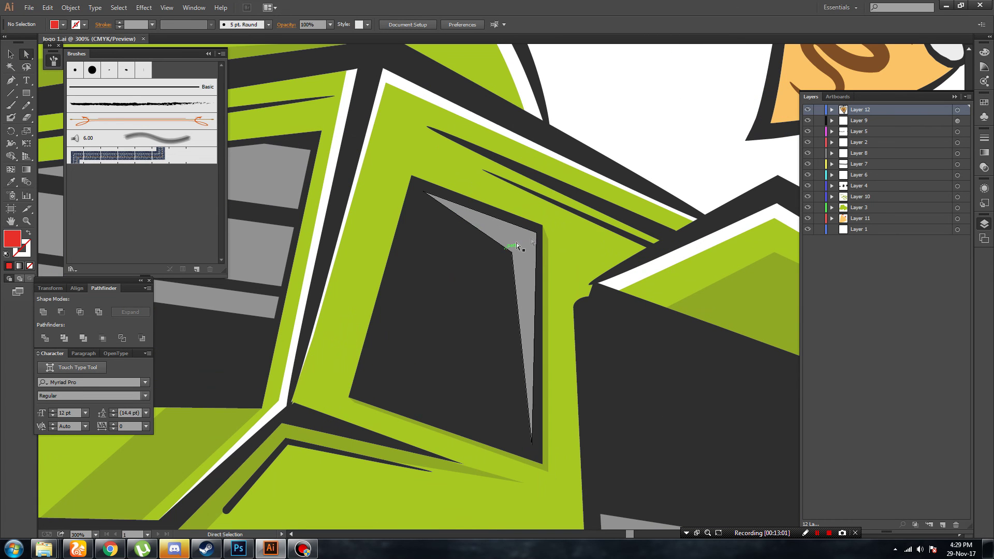
pyautogui.moveTo(534, 233); pyautogui.dragTo(533, 236)
pyautogui.click(651, 124)
pyautogui.hotkey('ctrl', '-')
pyautogui.hotkey('ctrl', '-')
pyautogui.hotkey('ctrl', '-')
pyautogui.hotkey('ctrl', '-')
pyautogui.hotkey('ctrl', '-')
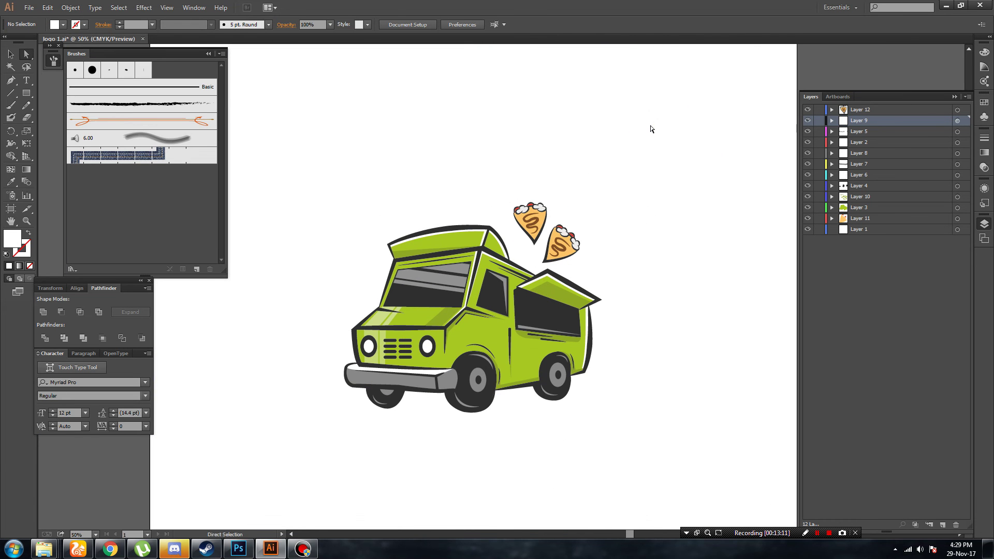